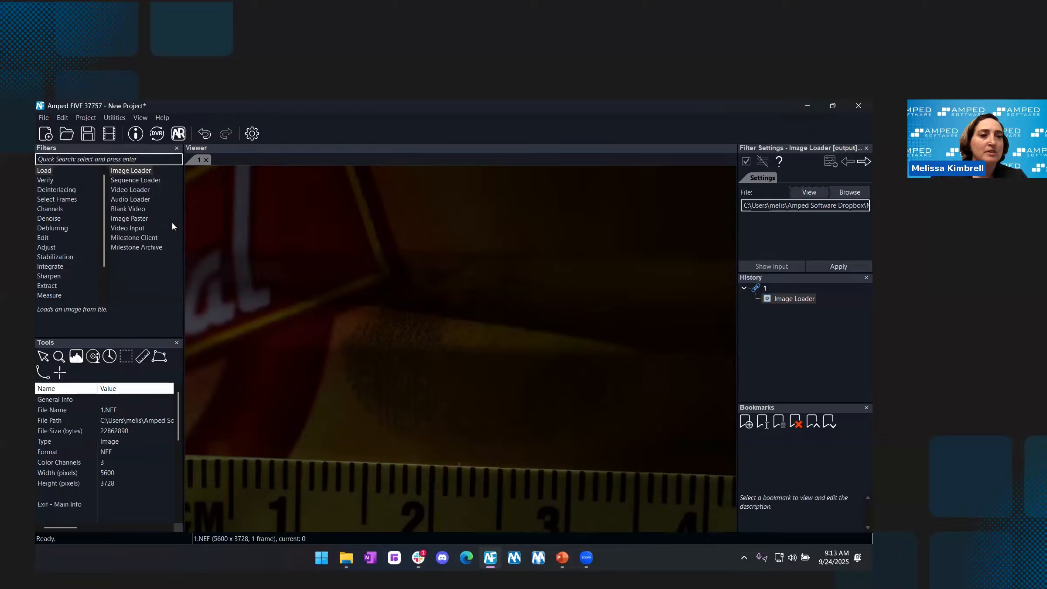
# Enlarge the filter list and add the Levels filter from the Adjust category to the loaded fingerprint image
pyautogui.click(48, 248)
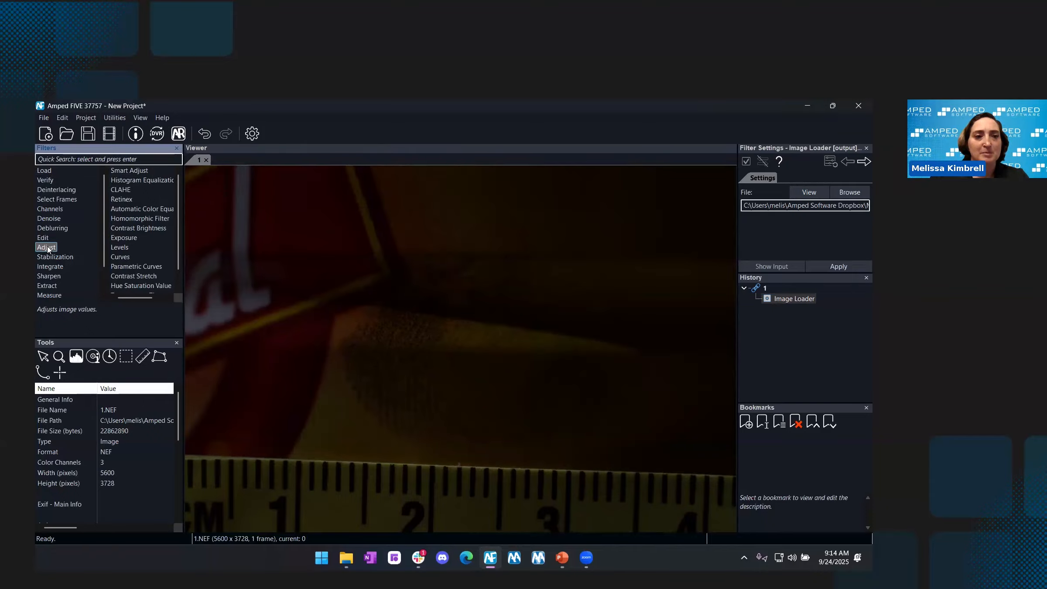
pyautogui.scroll(-1, 140, 284)
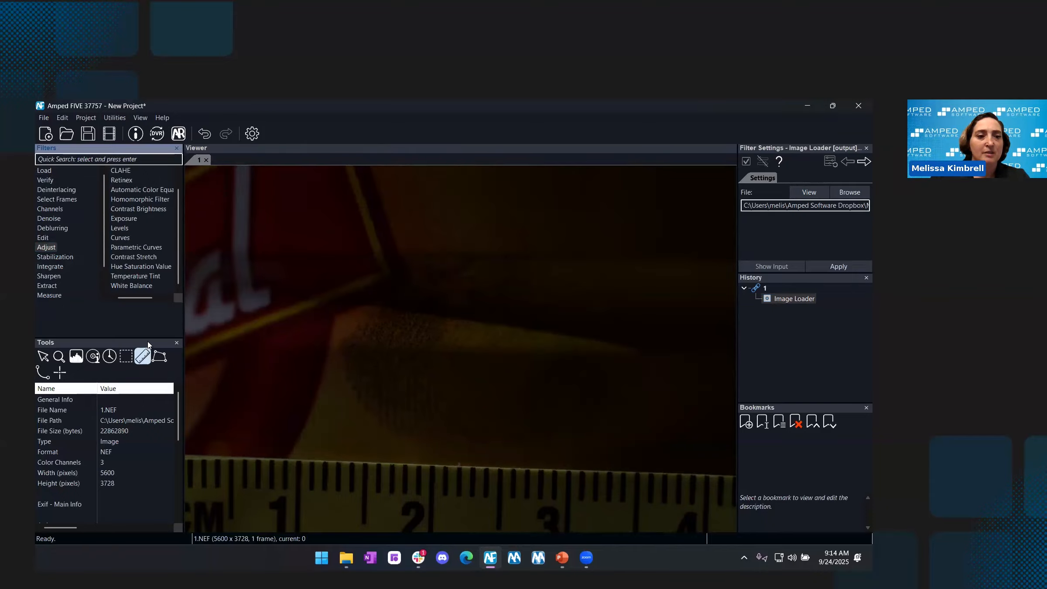
pyautogui.moveTo(161, 346); pyautogui.dragTo(161, 371)
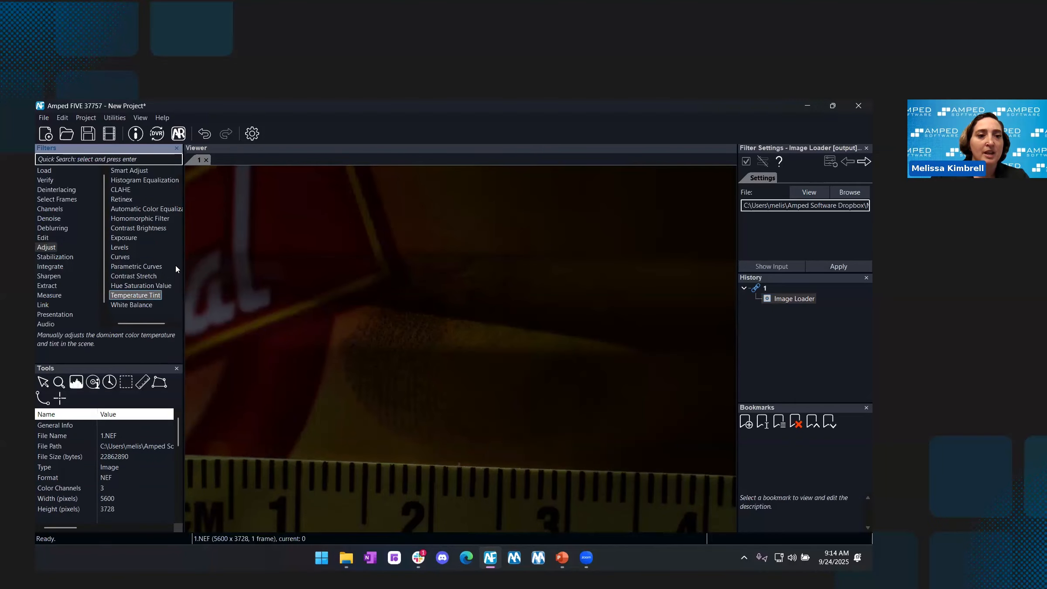
pyautogui.moveTo(198, 261); pyautogui.dragTo(198, 261)
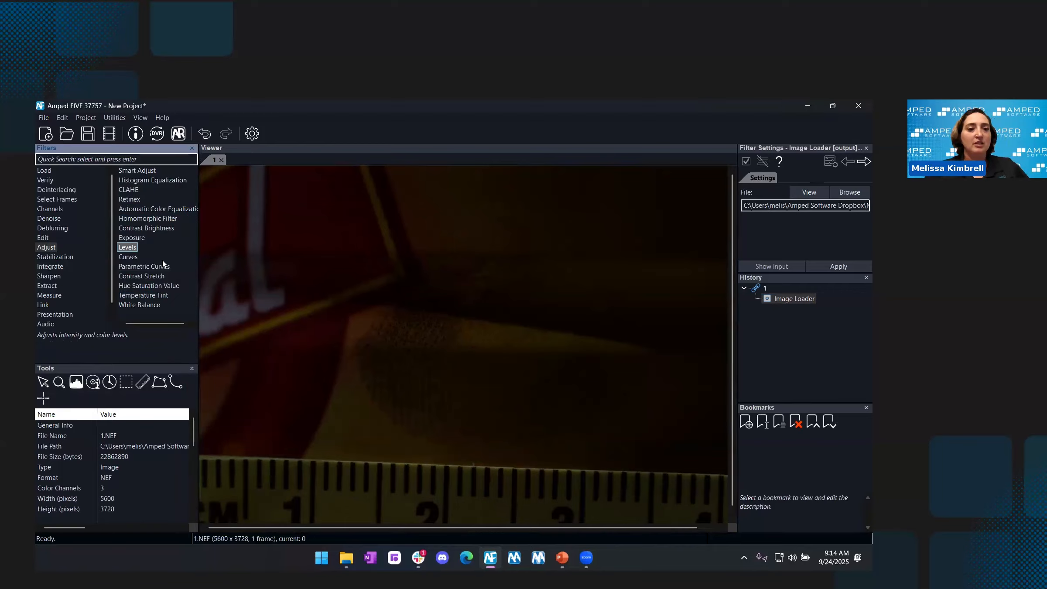
pyautogui.doubleClick(131, 238)
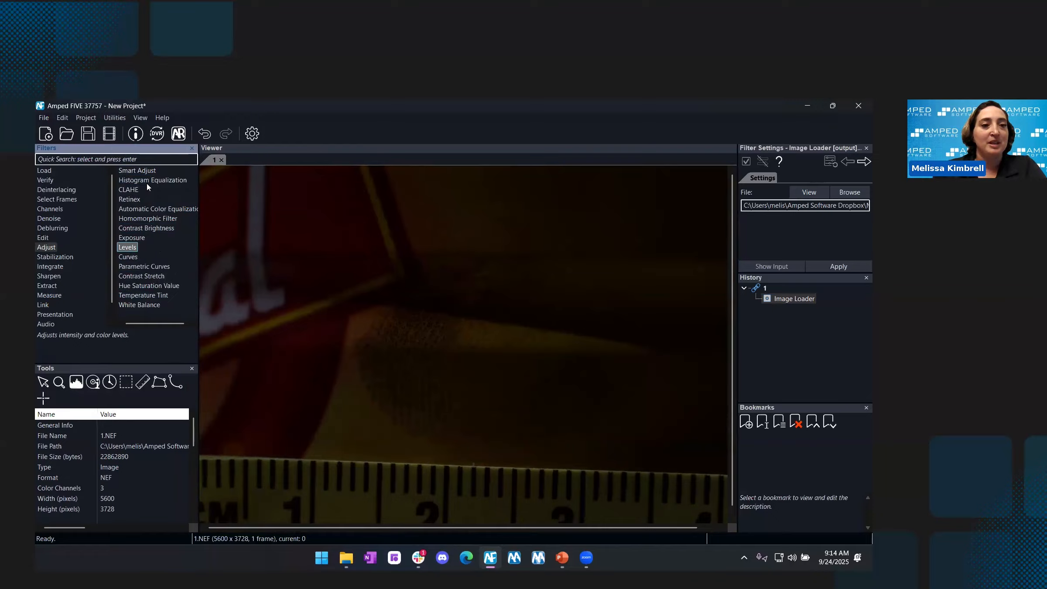
pyautogui.doubleClick(127, 248)
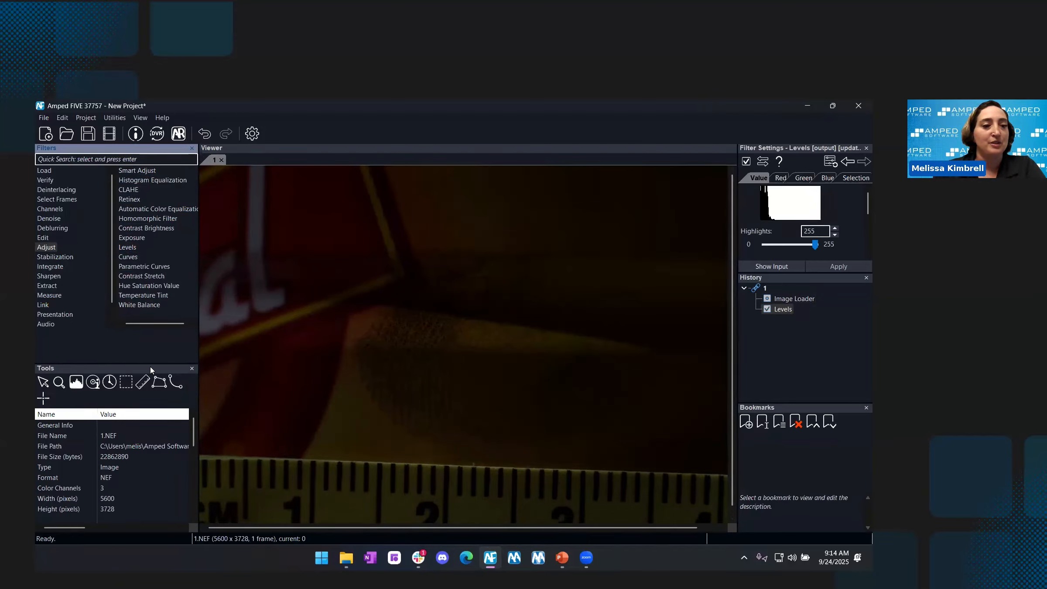
# Examine the image's Y-channel histogram in an enlarged floating view, and dock it back in place
pyautogui.click(75, 386)
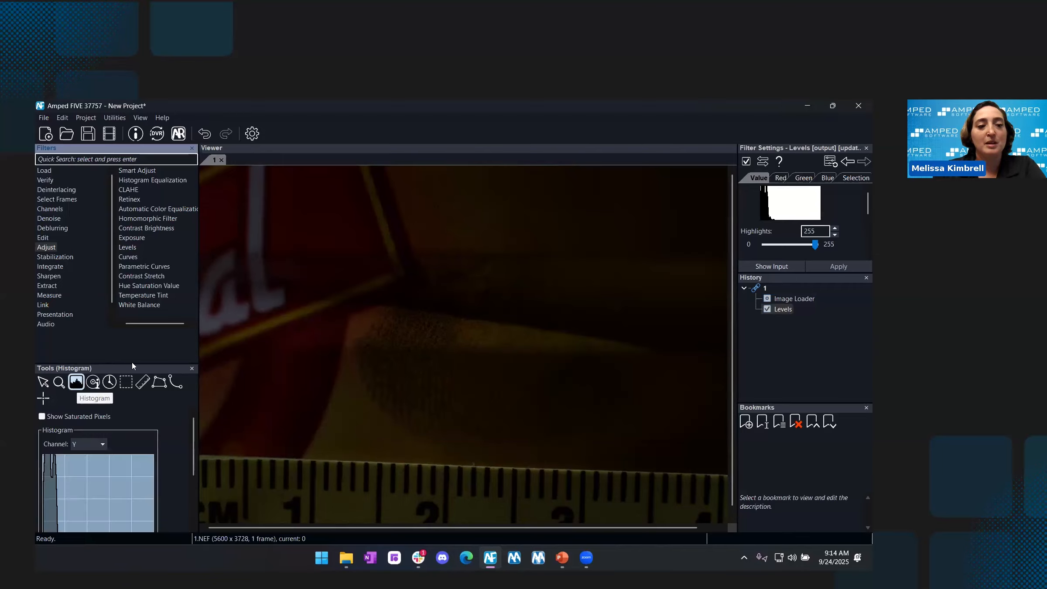
pyautogui.doubleClick(120, 366)
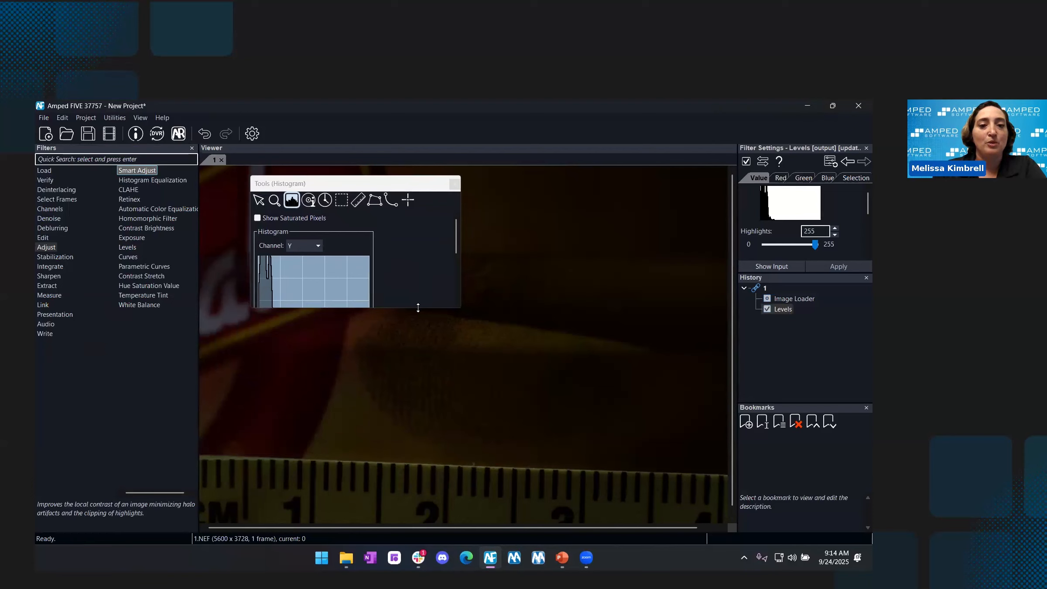
pyautogui.moveTo(418, 308); pyautogui.dragTo(425, 447)
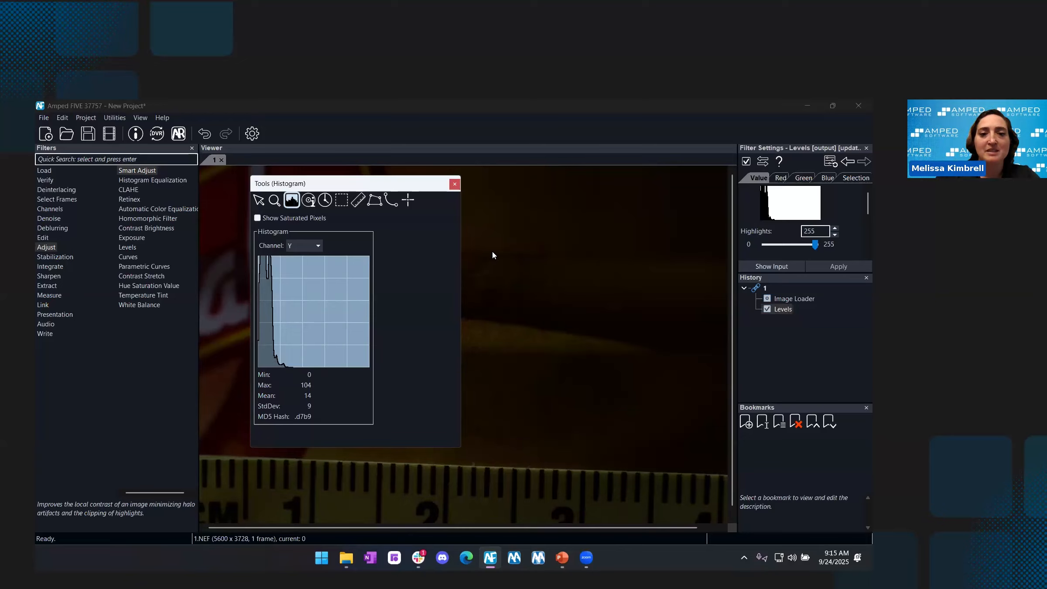
pyautogui.doubleClick(383, 189)
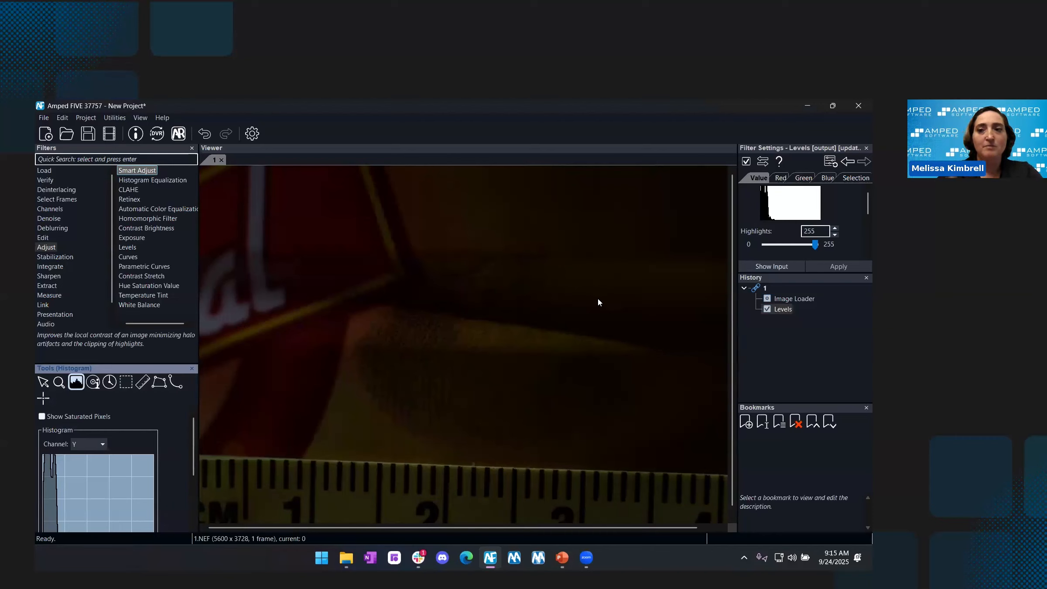
# Hide the bookmarks to make room for the filter settings and set the Levels highlights to 51
pyautogui.click(866, 408)
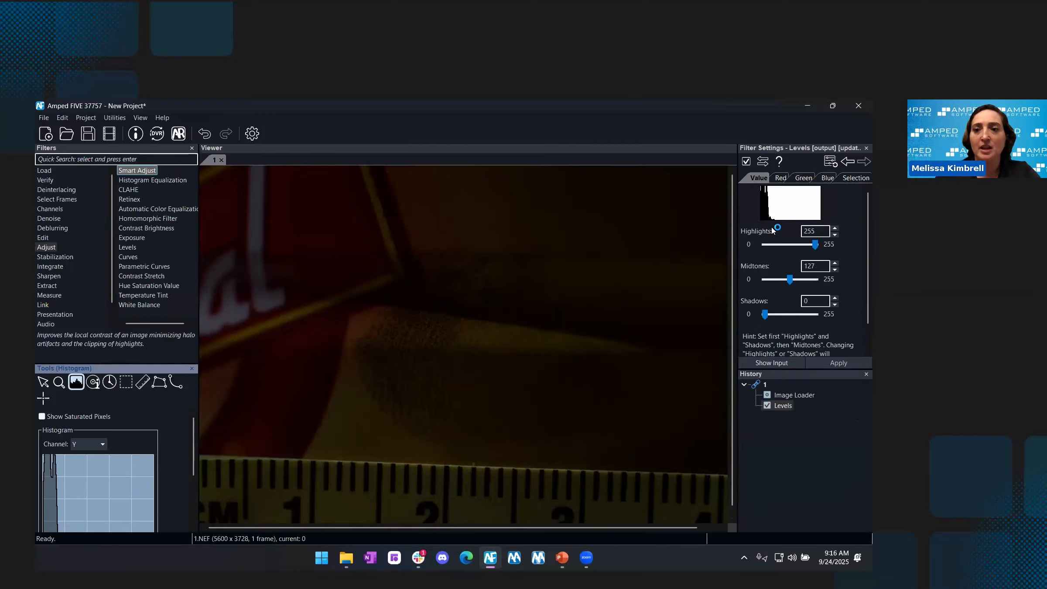
pyautogui.moveTo(816, 246); pyautogui.dragTo(776, 249)
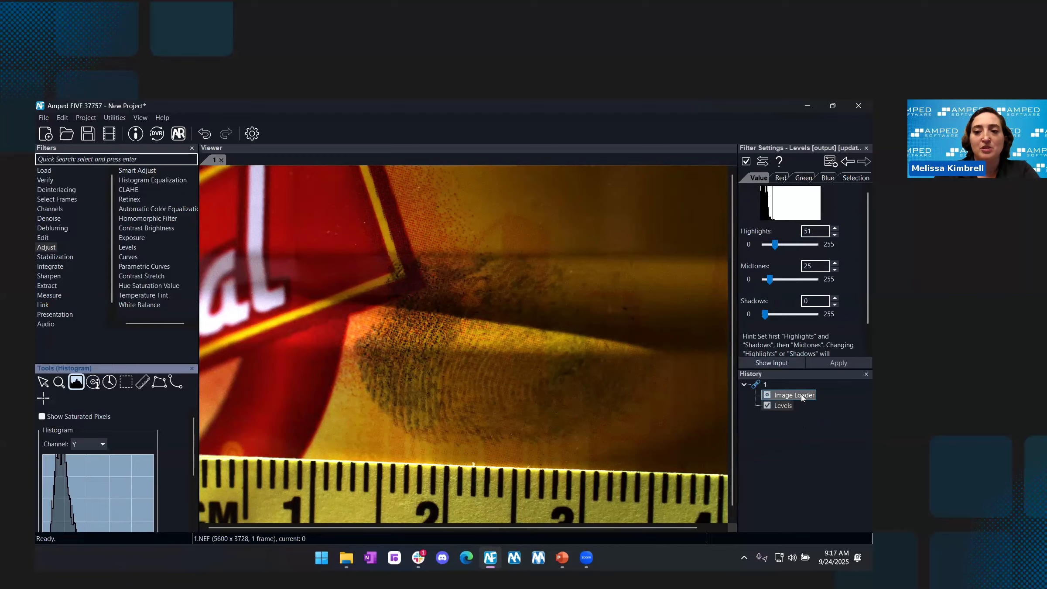
# Clone the Image Loader into a second chain, apply Histogram Equalization in Colors mode, and compare it with the Levels result
pyautogui.moveTo(802, 397); pyautogui.dragTo(803, 417)
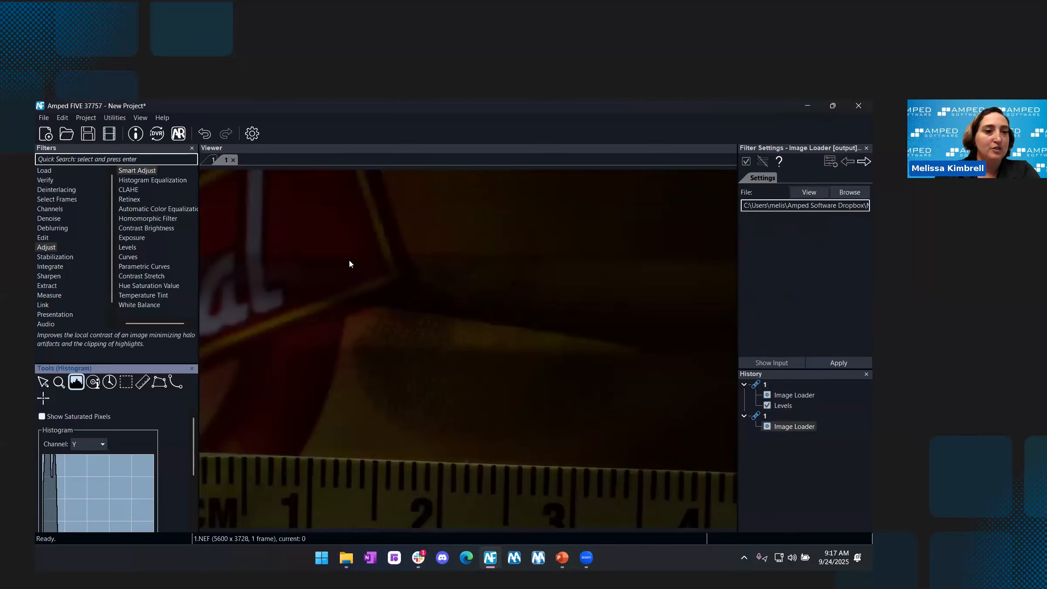
pyautogui.click(177, 180)
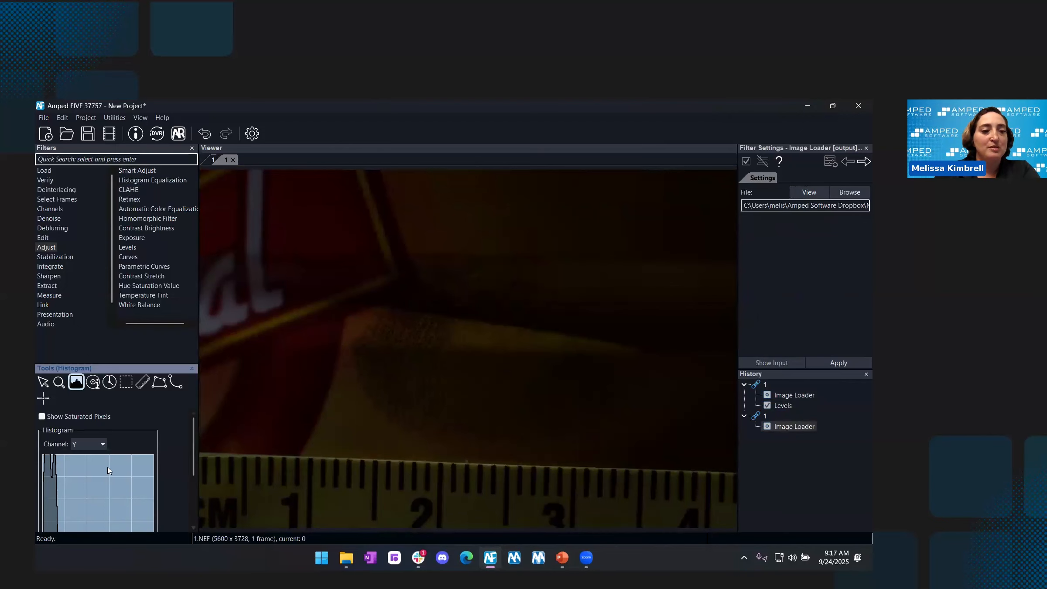
pyautogui.doubleClick(166, 183)
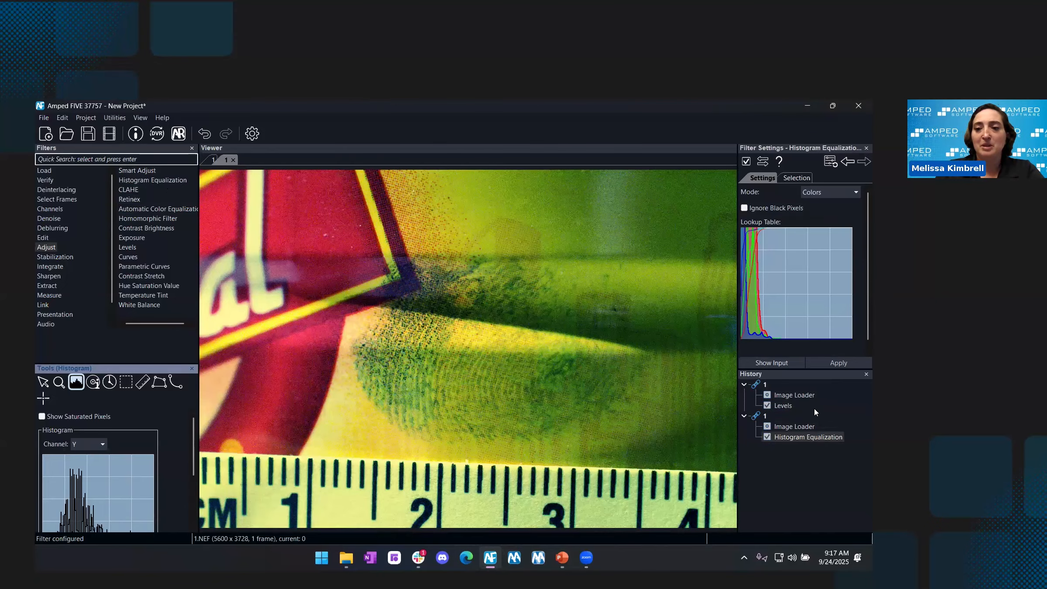
pyautogui.click(789, 405)
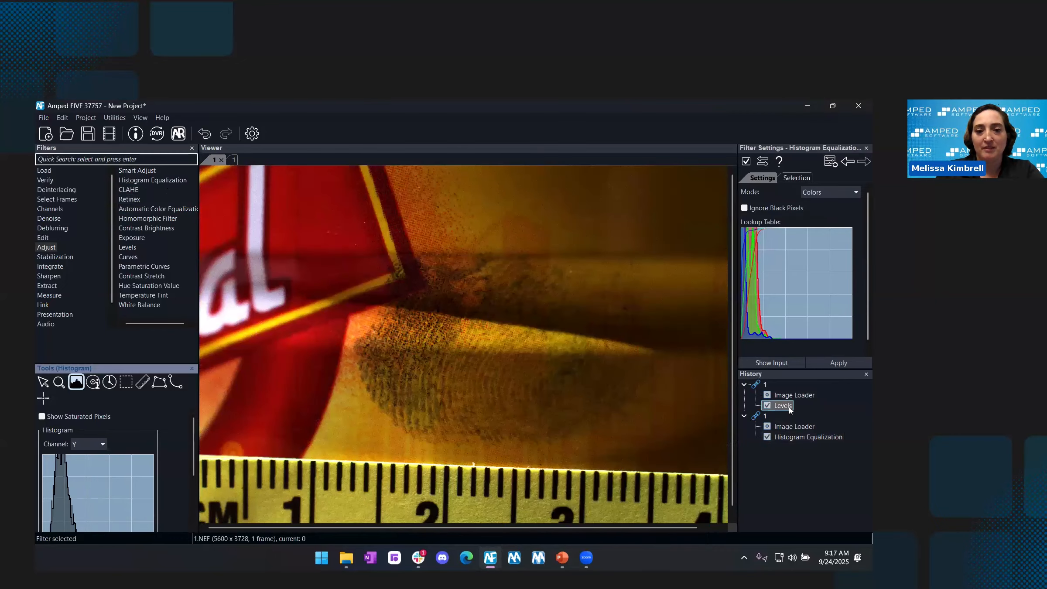
pyautogui.click(804, 438)
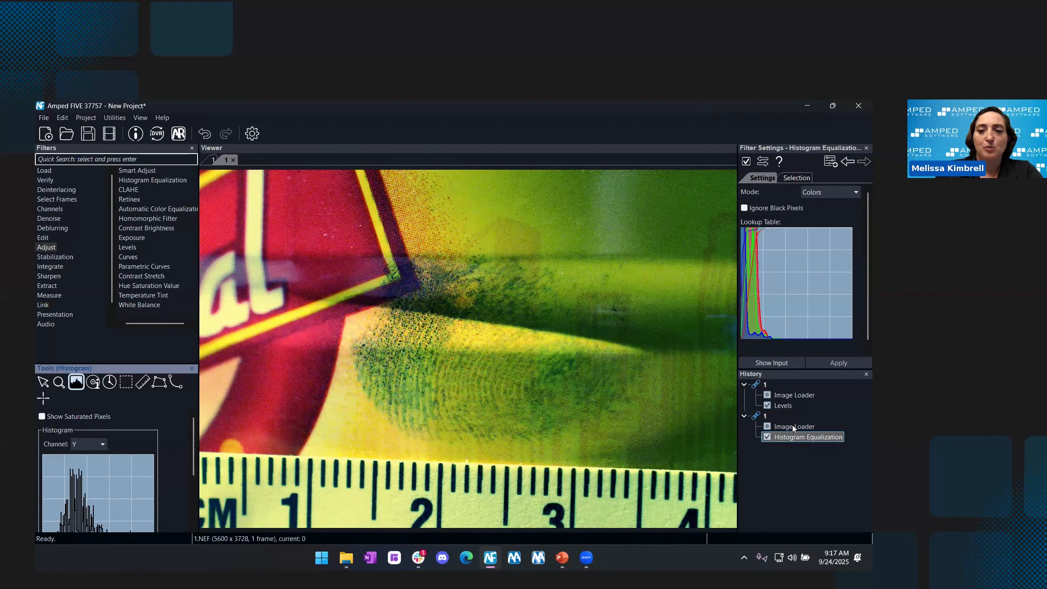
# Clone the Image Loader into a third chain and apply Smart Adjust in Equalization mode with strength 50 and edge threshold 0
pyautogui.click(793, 450)
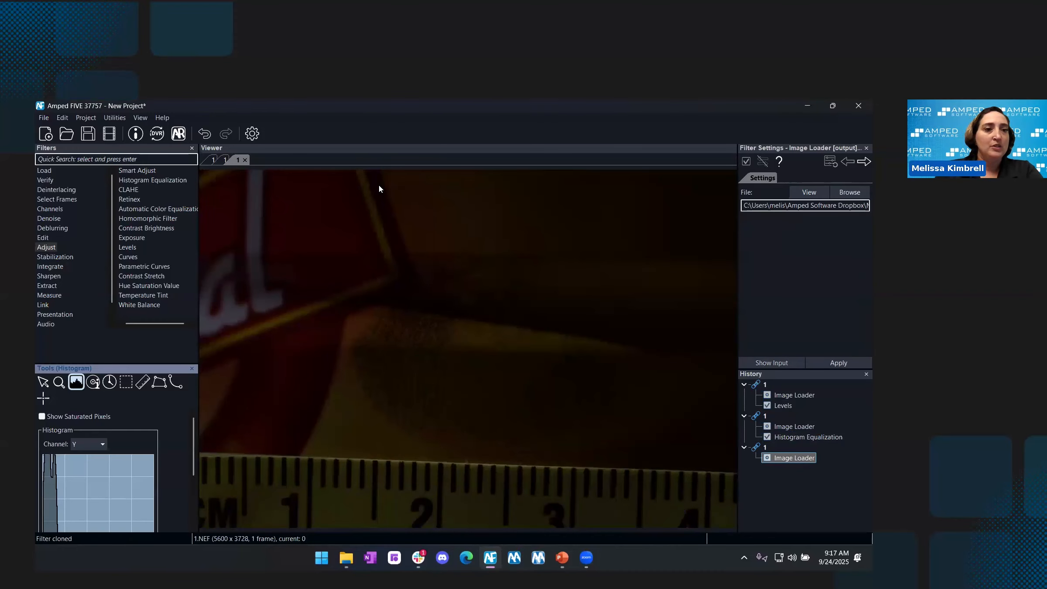
pyautogui.click(138, 171)
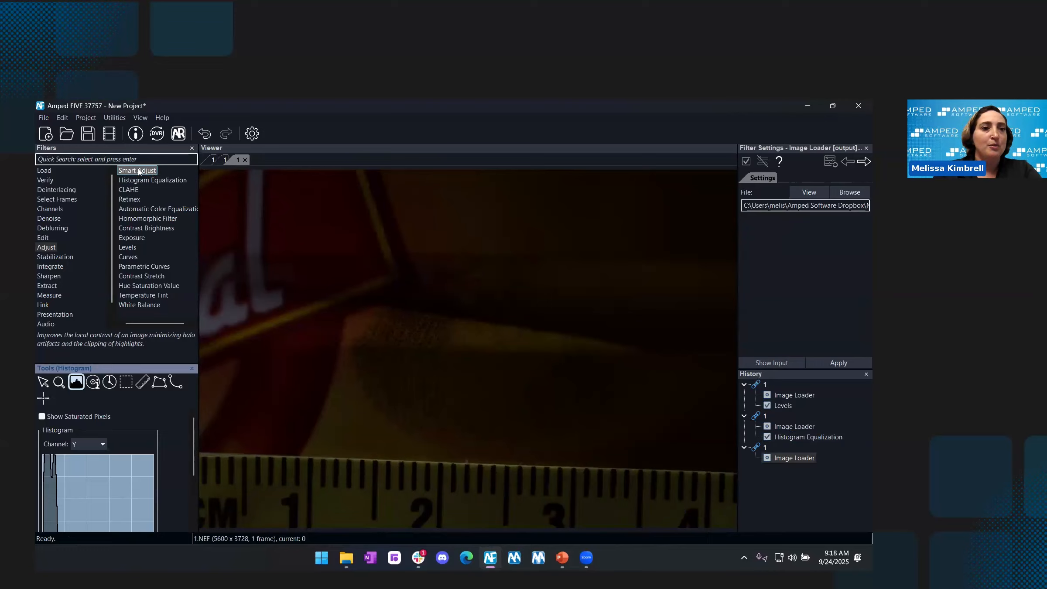
pyautogui.doubleClick(136, 171)
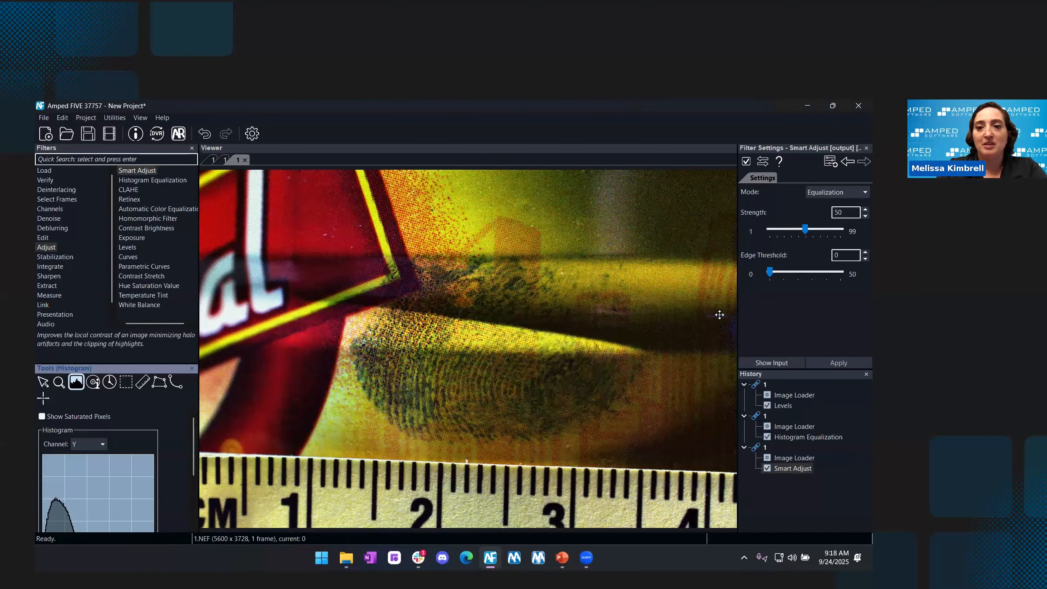
# Compare the Levels, Histogram Equalization and Smart Adjust results side by side on the fingerprint, and regroup them in one view
pyautogui.moveTo(720, 314); pyautogui.dragTo(719, 315)
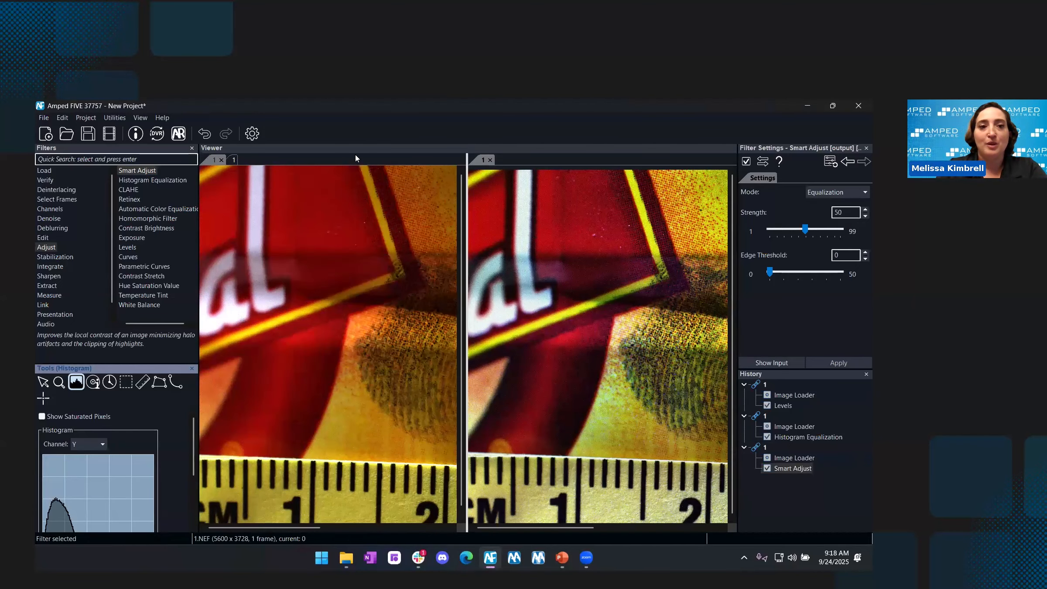
pyautogui.moveTo(234, 161); pyautogui.dragTo(526, 317)
pyautogui.moveTo(422, 316); pyautogui.dragTo(374, 317)
pyautogui.moveTo(240, 530); pyautogui.dragTo(280, 530)
pyautogui.moveTo(423, 528); pyautogui.dragTo(456, 529)
pyautogui.moveTo(598, 528)
pyautogui.mouseDown()
pyautogui.moveTo(639, 527)
pyautogui.moveTo(602, 528)
pyautogui.mouseUp()
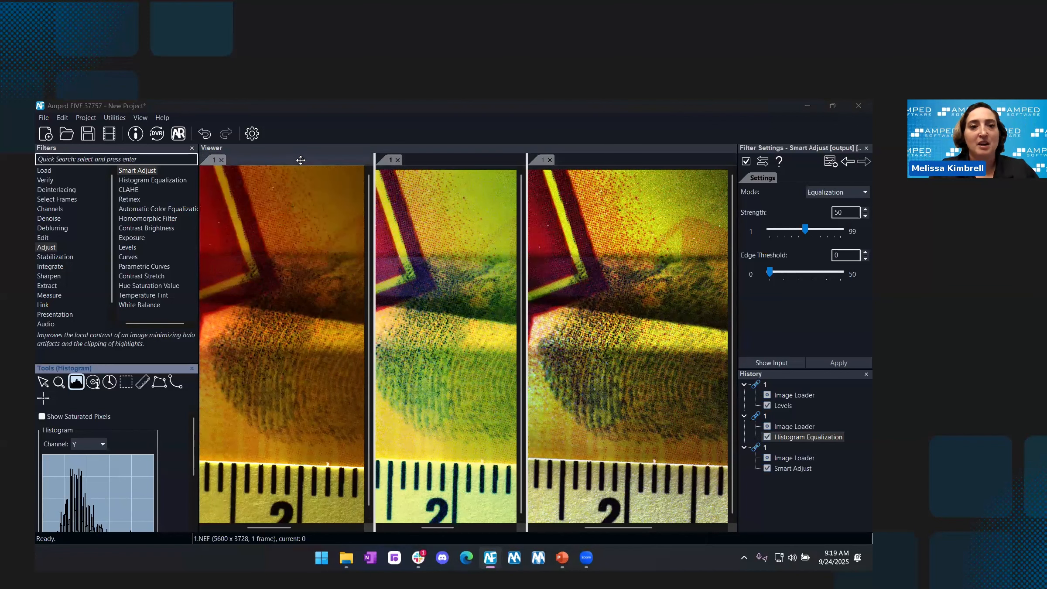
pyautogui.moveTo(301, 161); pyautogui.dragTo(255, 159)
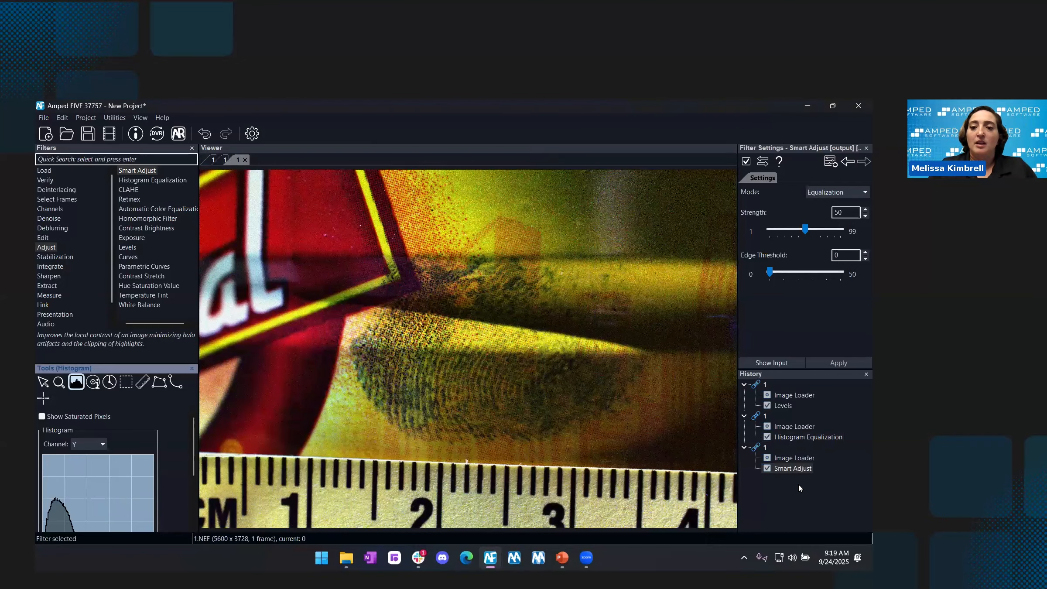
# Show the bookmarks again, bookmark the Smart Adjust result and rename the bookmark 1
pyautogui.click(789, 469)
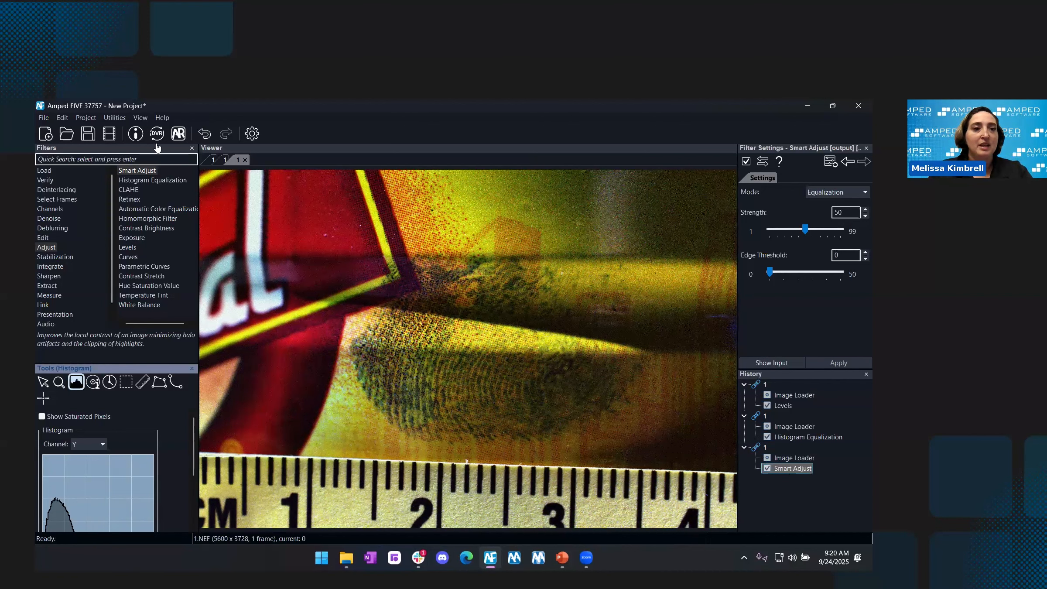
pyautogui.click(141, 119)
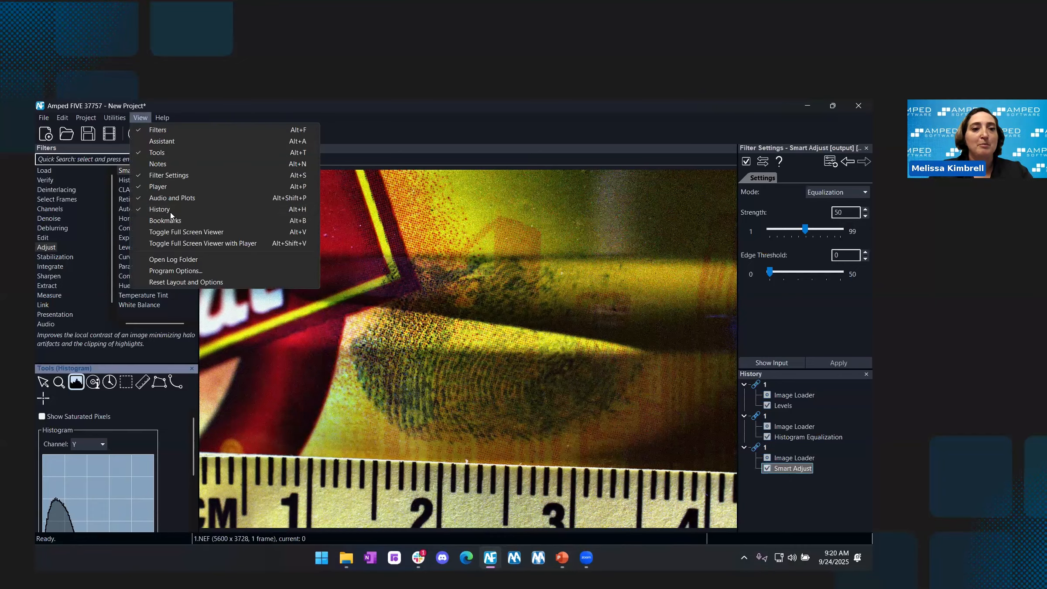
pyautogui.click(170, 222)
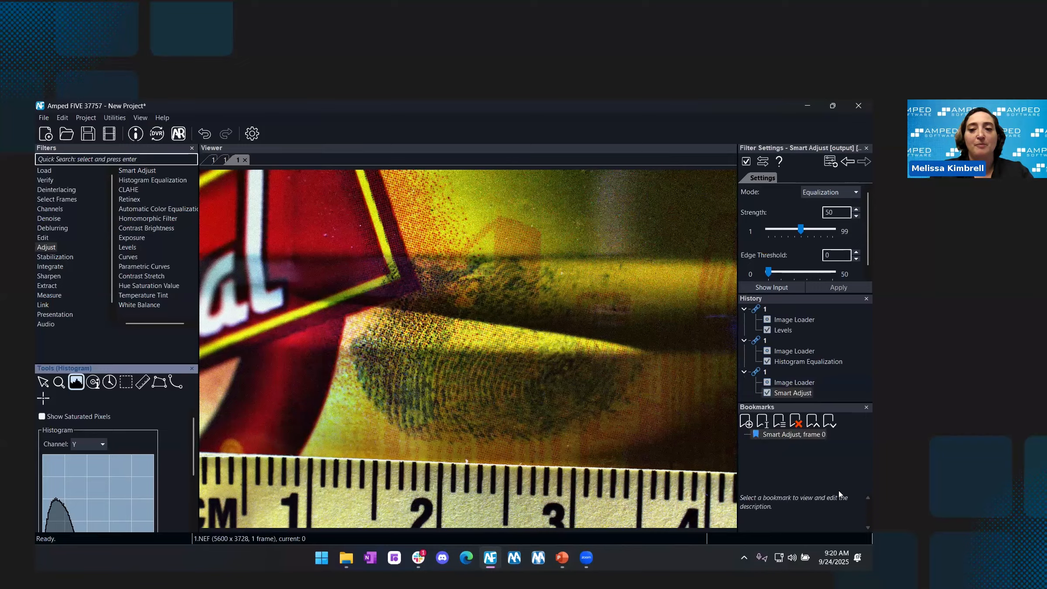
pyautogui.doubleClick(784, 434)
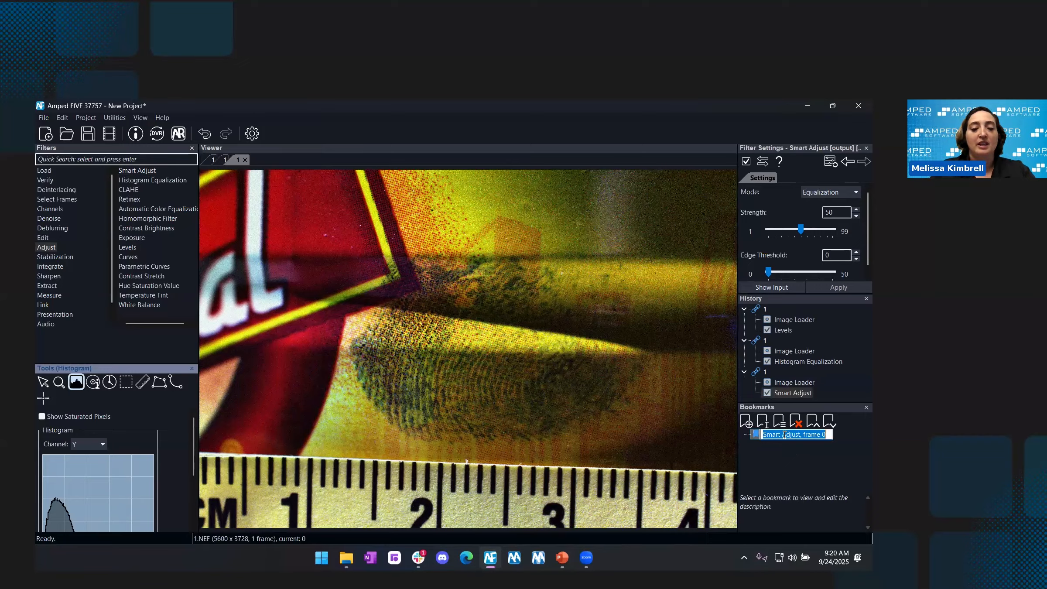
pyautogui.write('1')
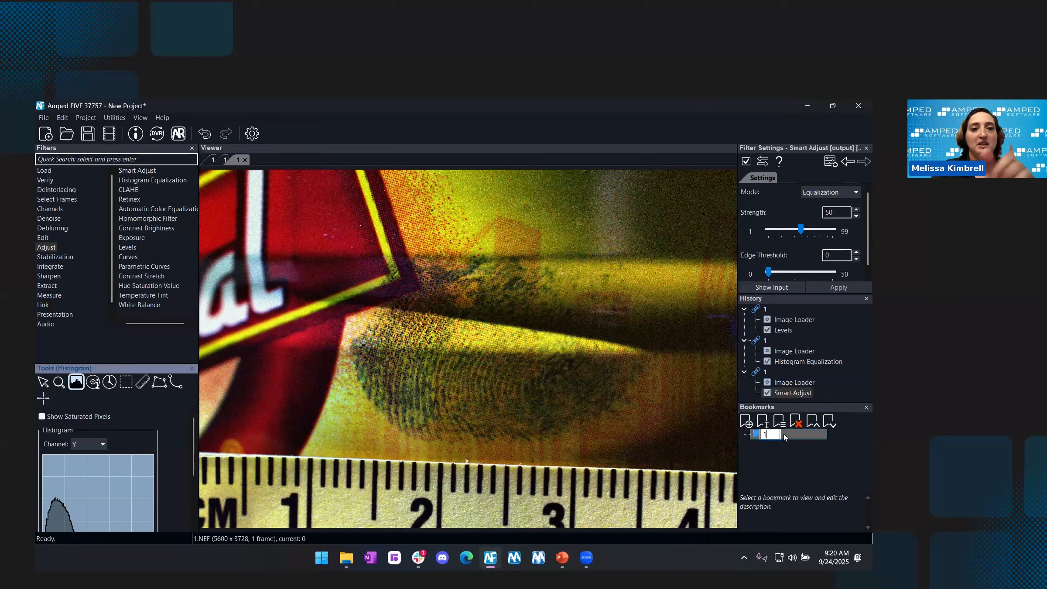
pyautogui.press('Return')
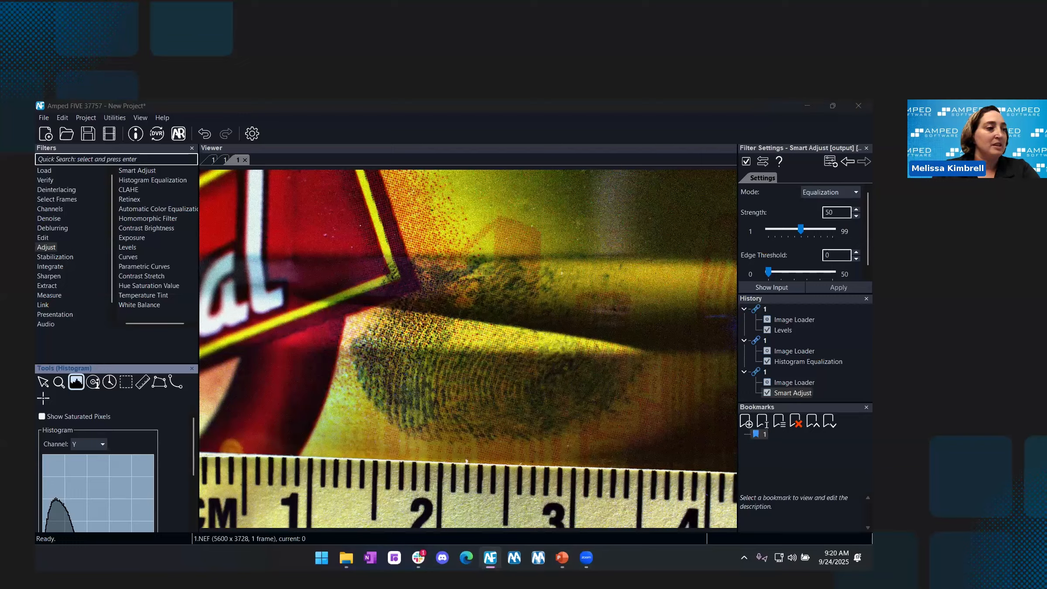
# Open the Filter Reference Guide in a maximized window and search it for "smart ad"
pyautogui.click(256, 109)
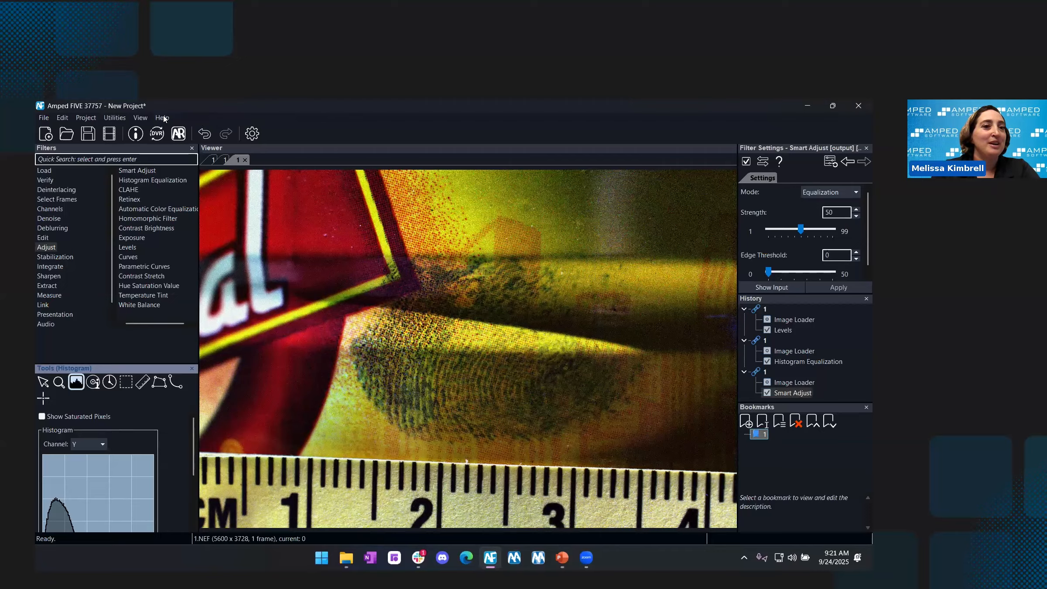
pyautogui.click(164, 118)
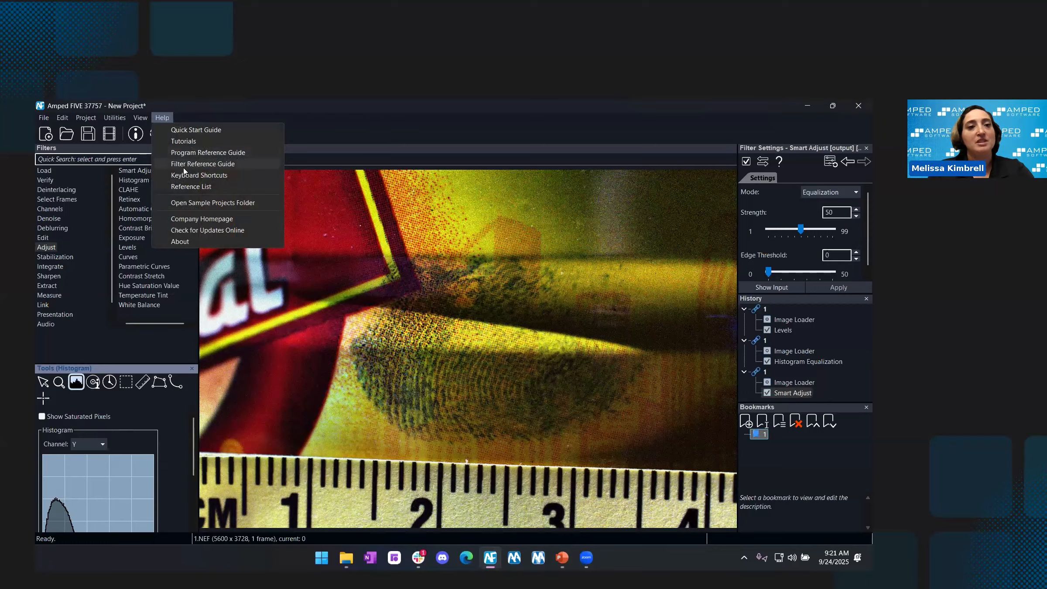
pyautogui.click(209, 168)
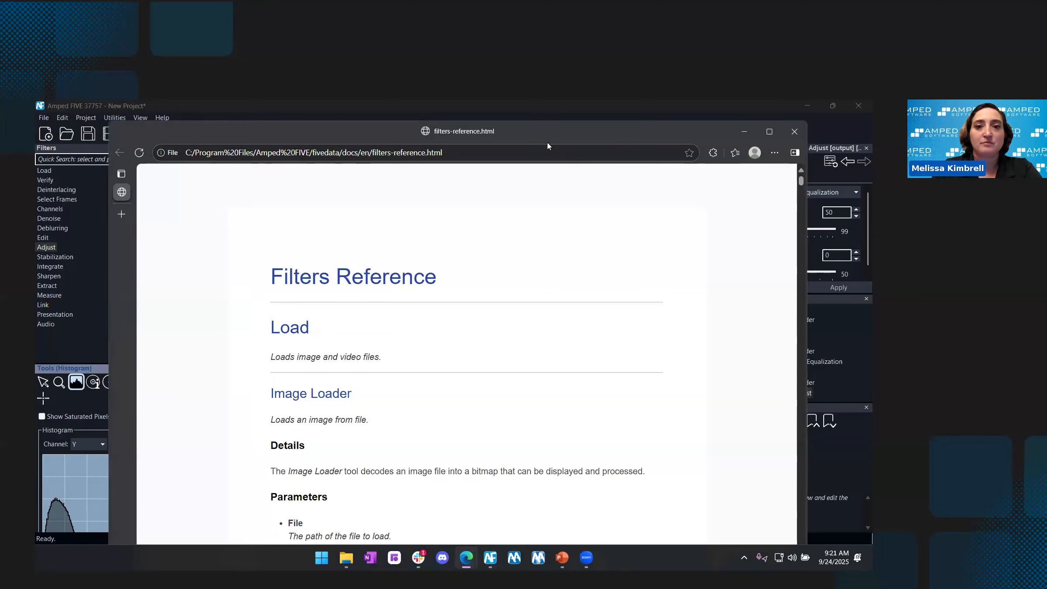
pyautogui.press('super+Up')
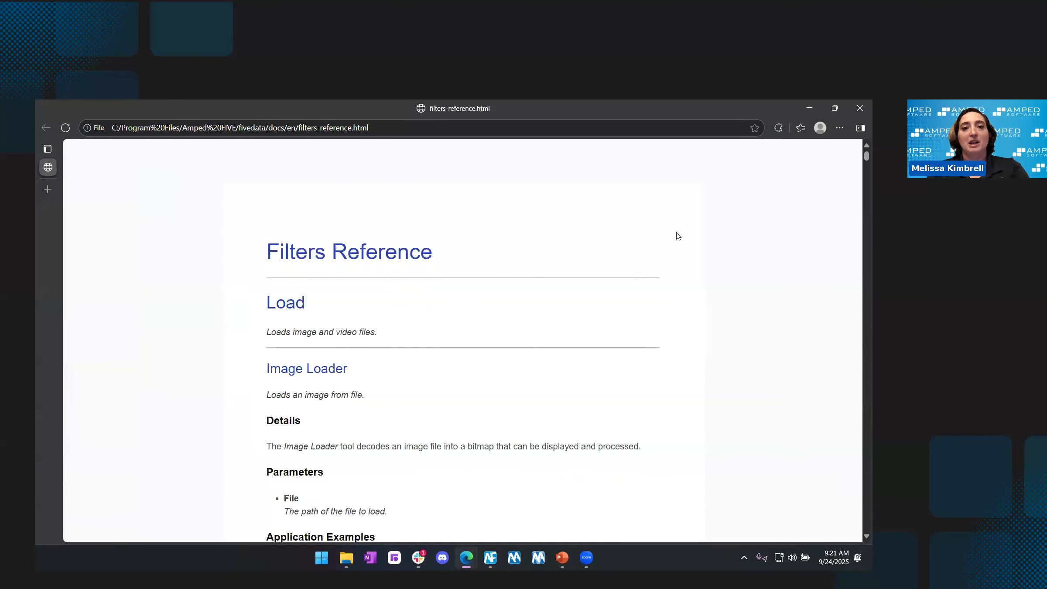
pyautogui.hotkey('ctrl', 'f')
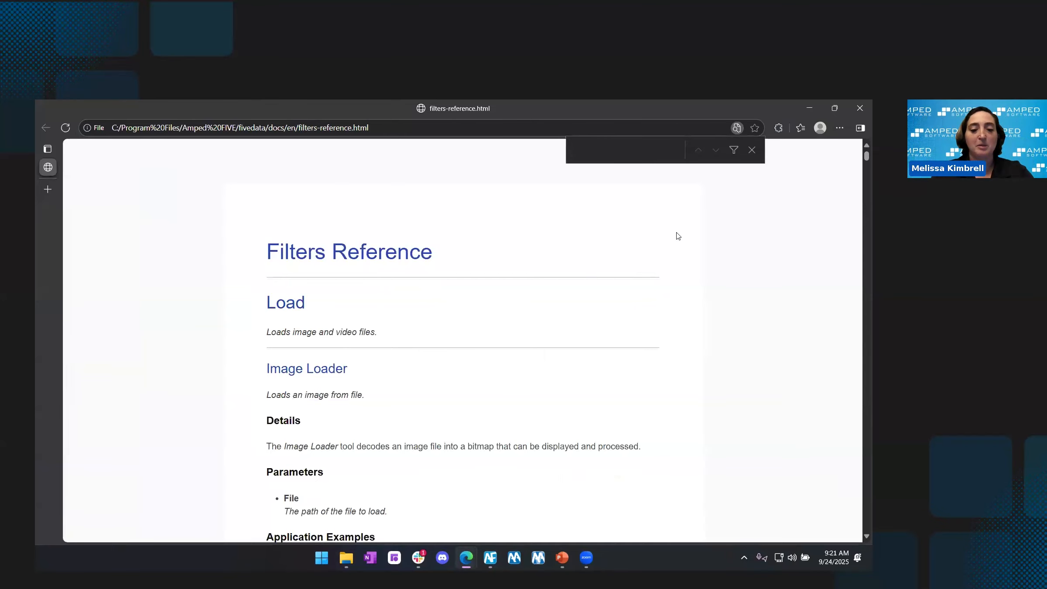
pyautogui.write('s')
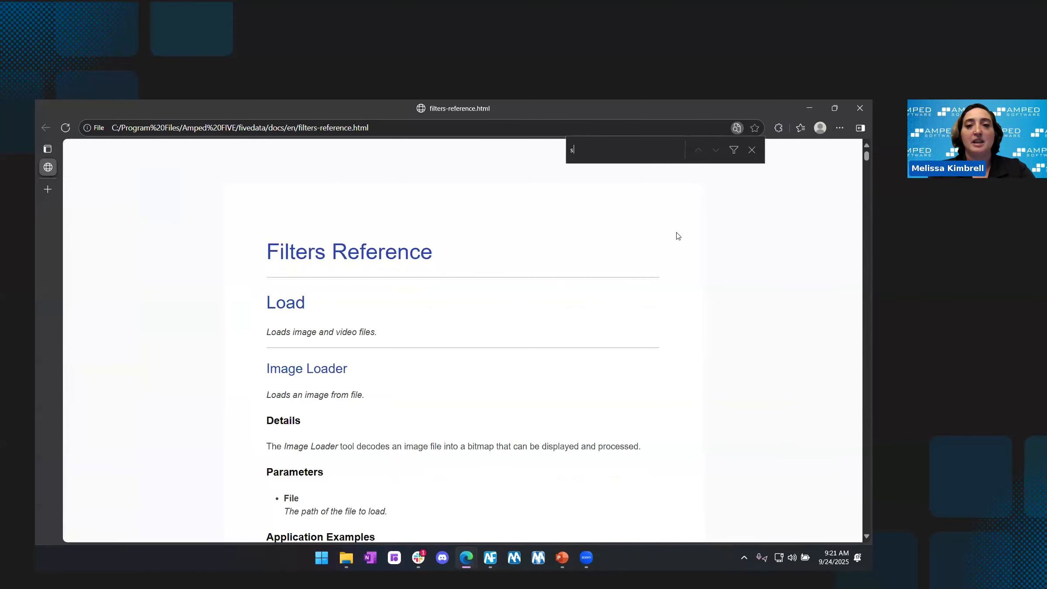
pyautogui.write('mart ad')
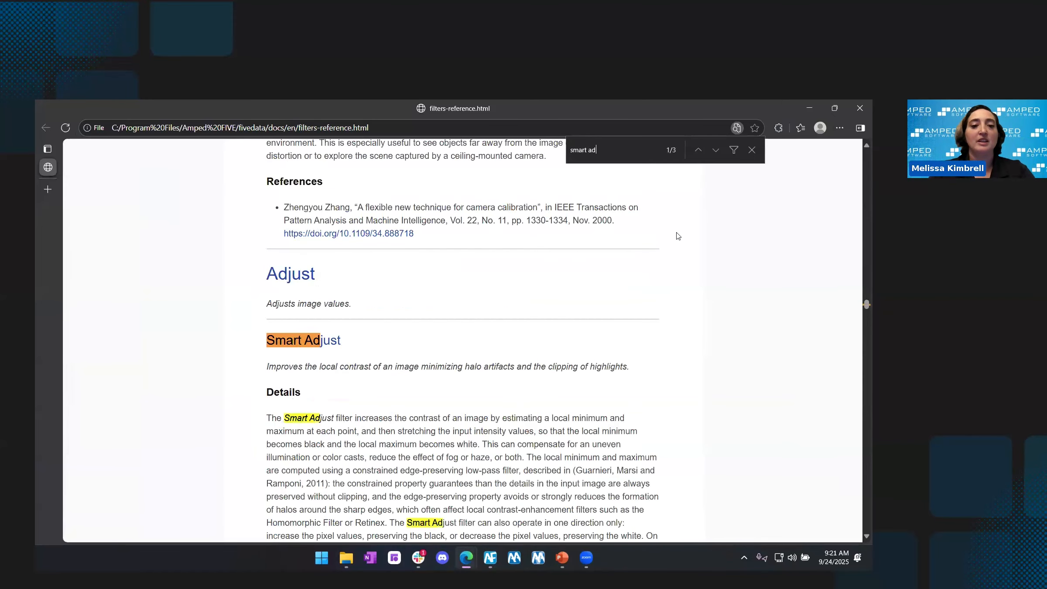
# Read the Smart Adjust documentation, covering its details, parameters, usage of mode, strength and edge threshold, and references
pyautogui.scroll(-2, 683, 435)
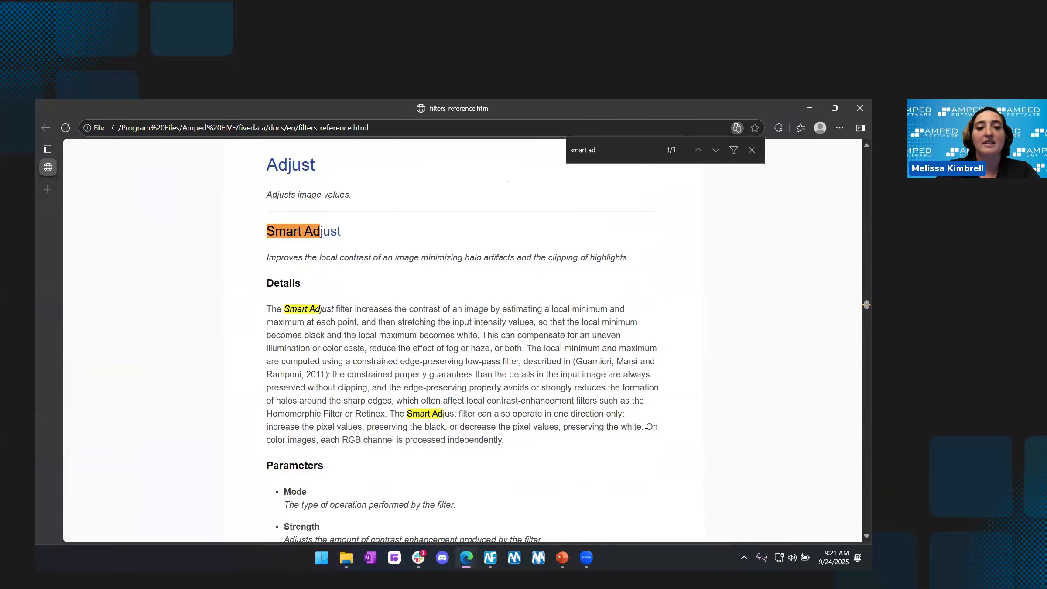
pyautogui.scroll(-1, 745, 403)
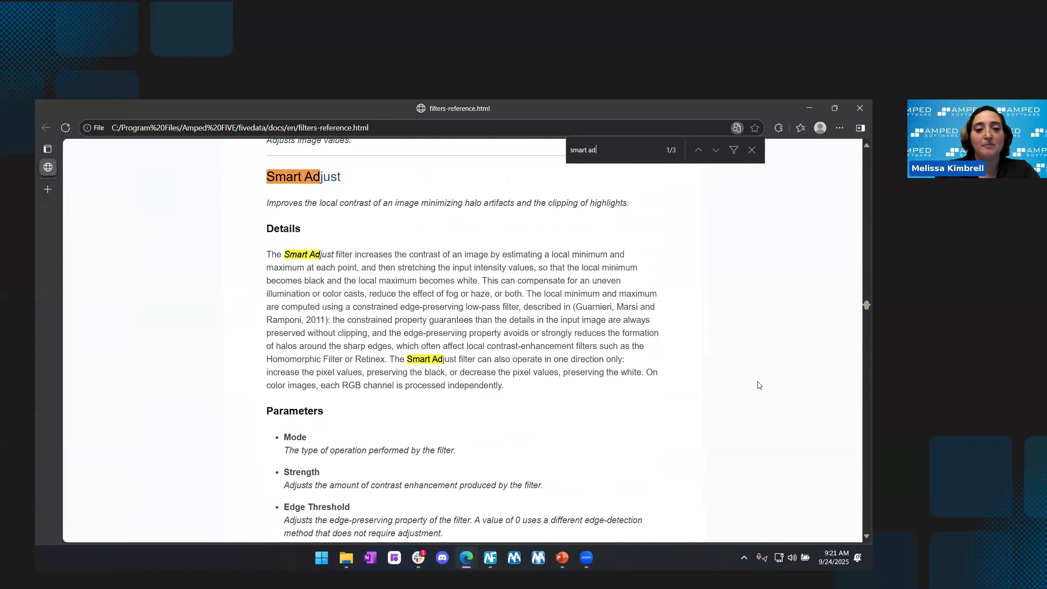
pyautogui.scroll(-3, 759, 385)
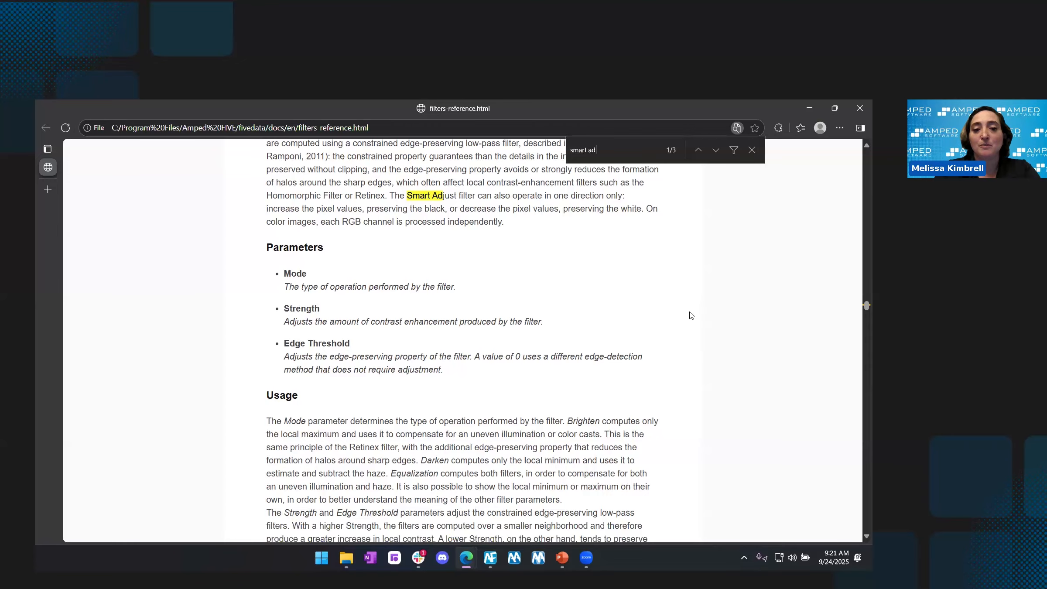
pyautogui.scroll(-3, 320, 273)
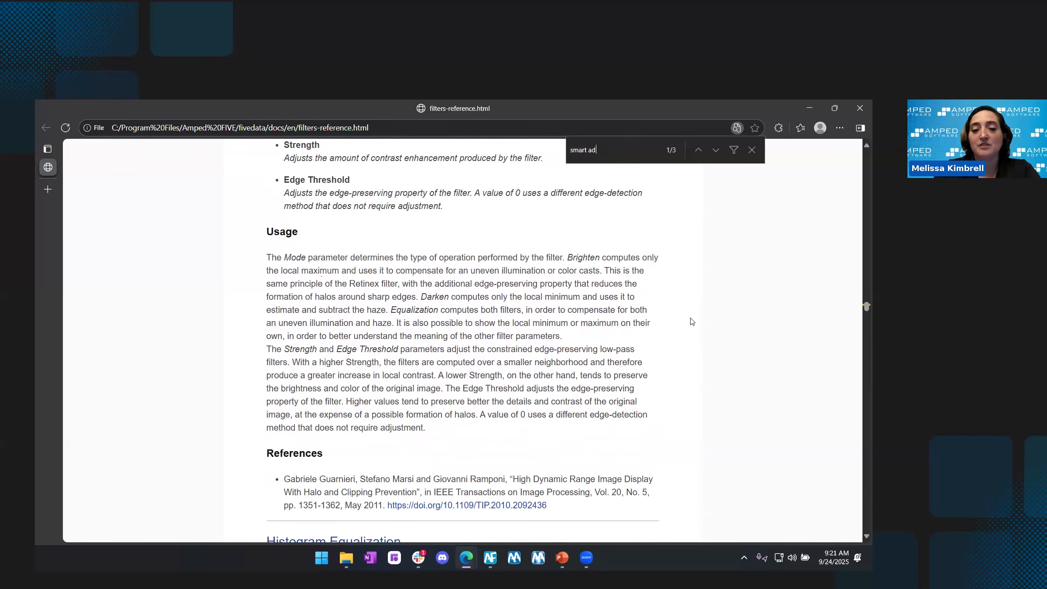
pyautogui.scroll(-2, 328, 372)
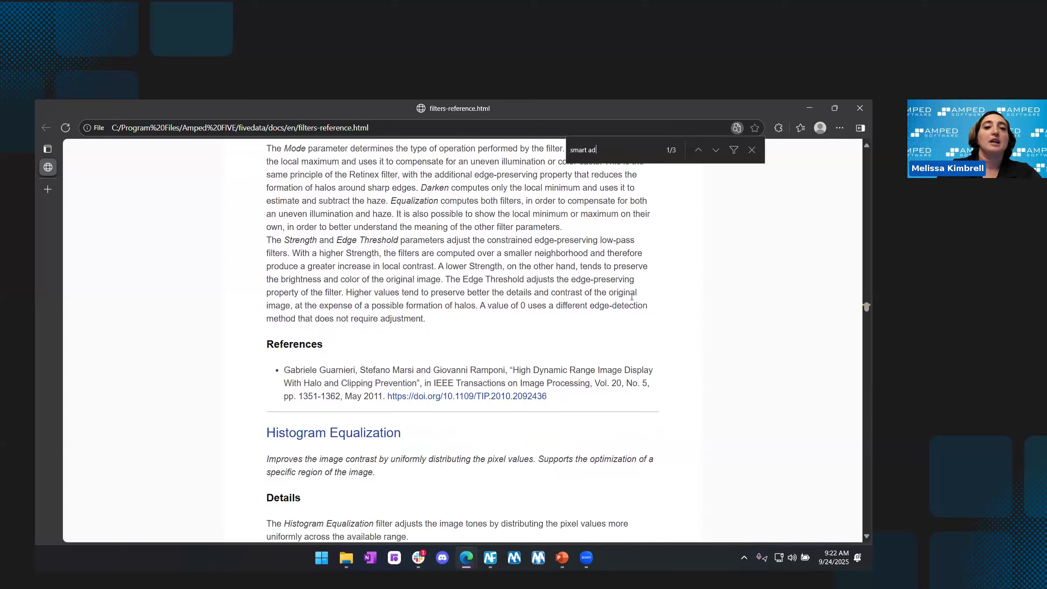
pyautogui.scroll(2, 667, 302)
pyautogui.scroll(2, 715, 323)
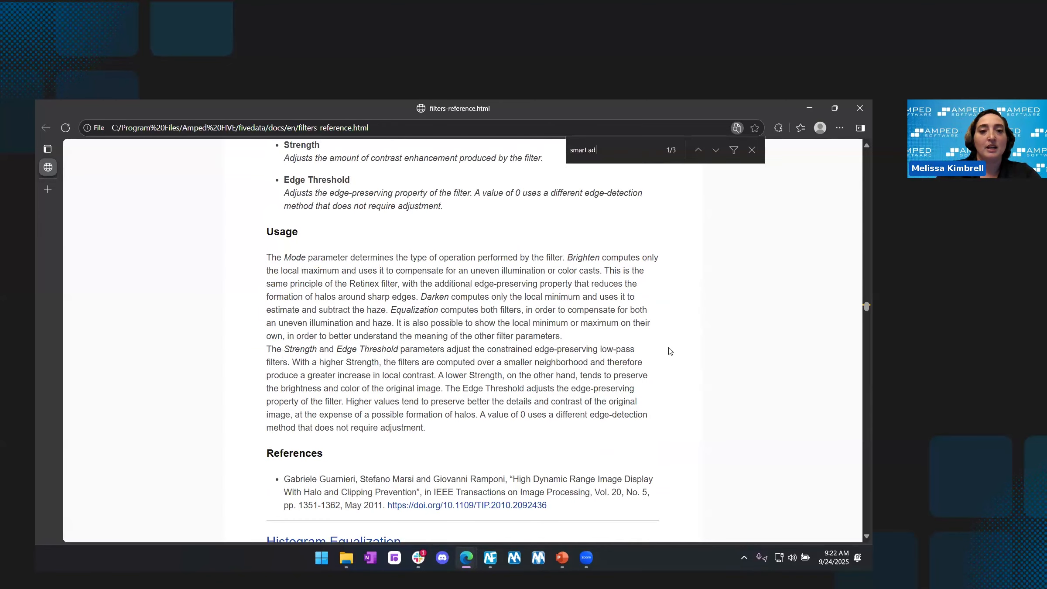
pyautogui.scroll(2, 670, 353)
pyautogui.scroll(-3, 669, 355)
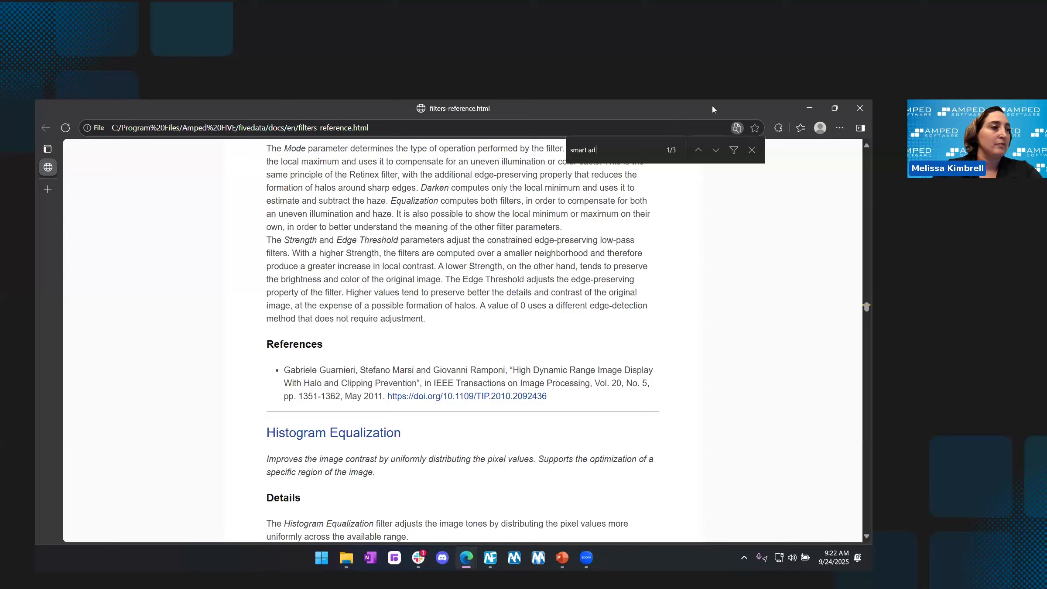
# Switch back to Amped FIVE and add a Grayscale Conversion filter after Smart Adjust in the third chain
pyautogui.hotkey('alt', 'Tab')
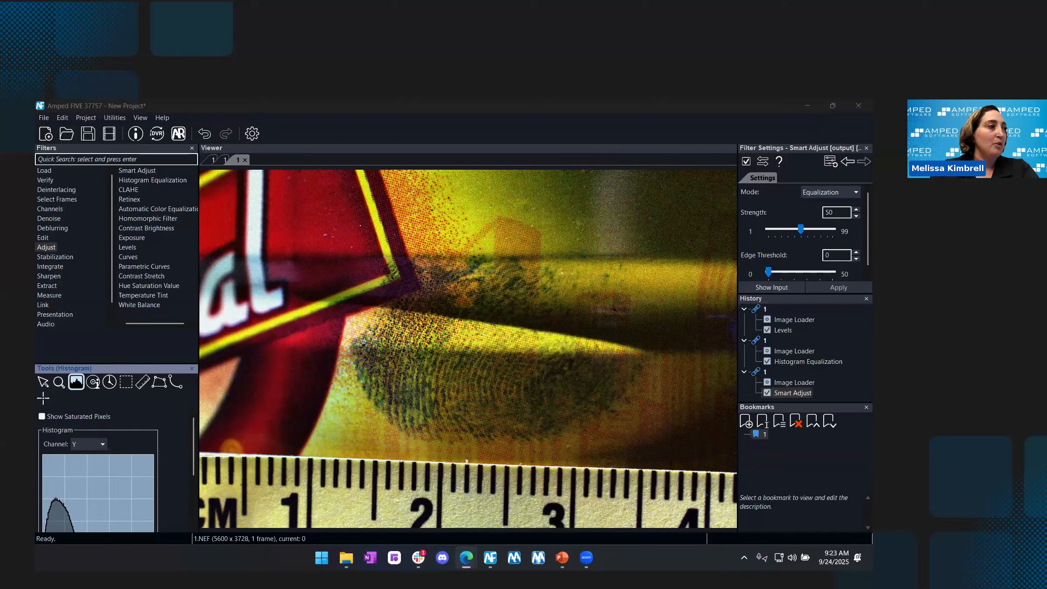
pyautogui.hotkey('alt', 'Tab')
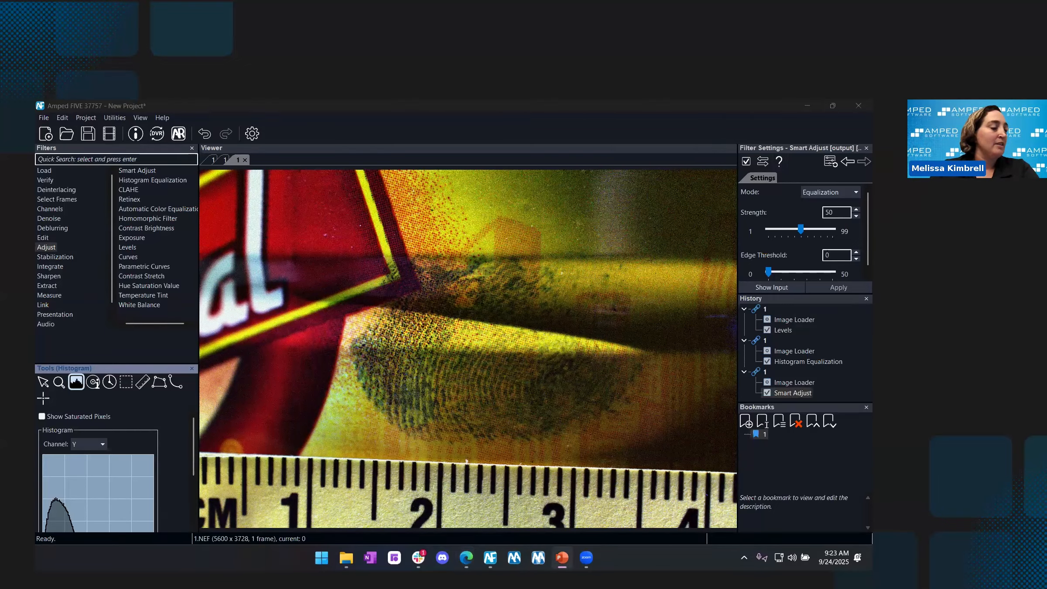
pyautogui.hotkey('alt', 'Tab')
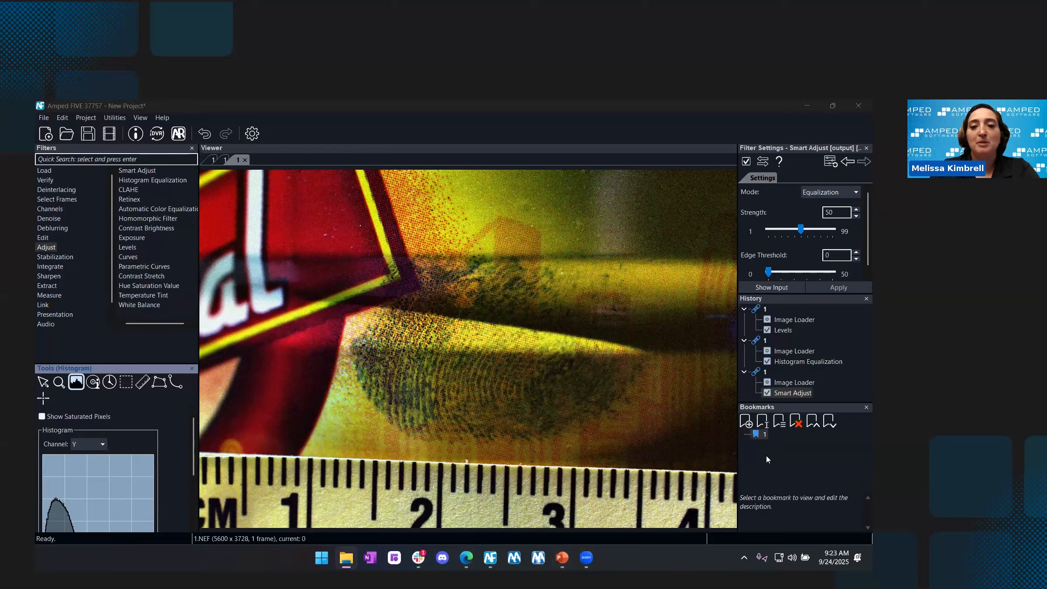
pyautogui.click(765, 437)
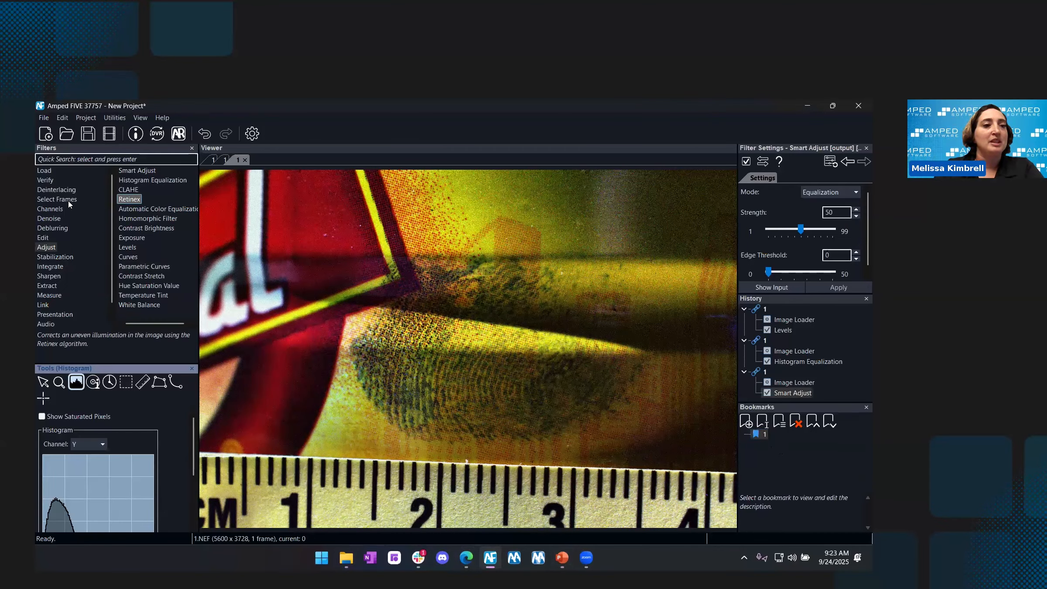
pyautogui.click(43, 209)
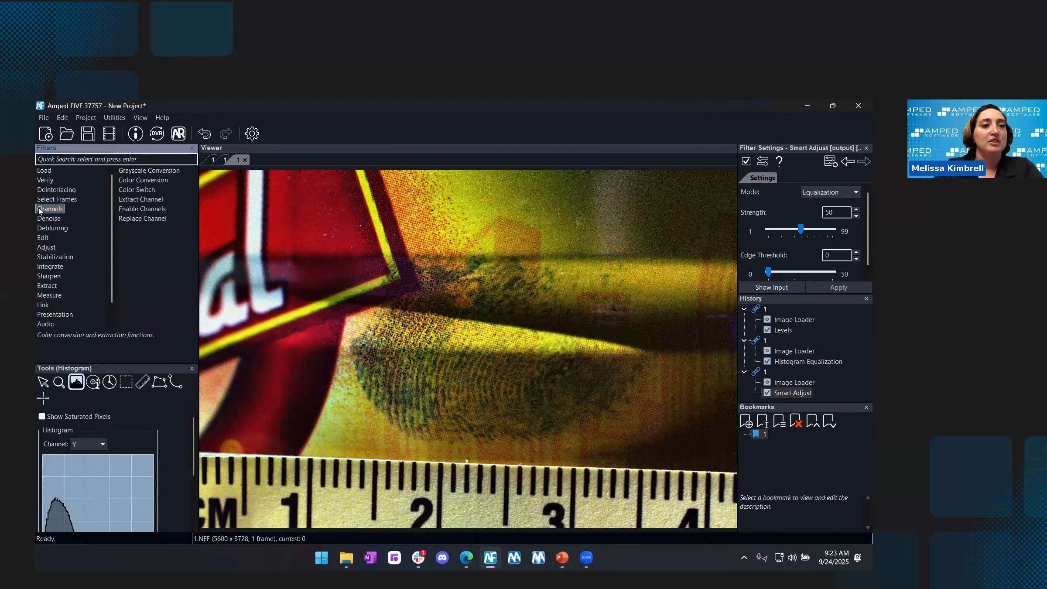
pyautogui.click(156, 173)
pyautogui.doubleClick(156, 173)
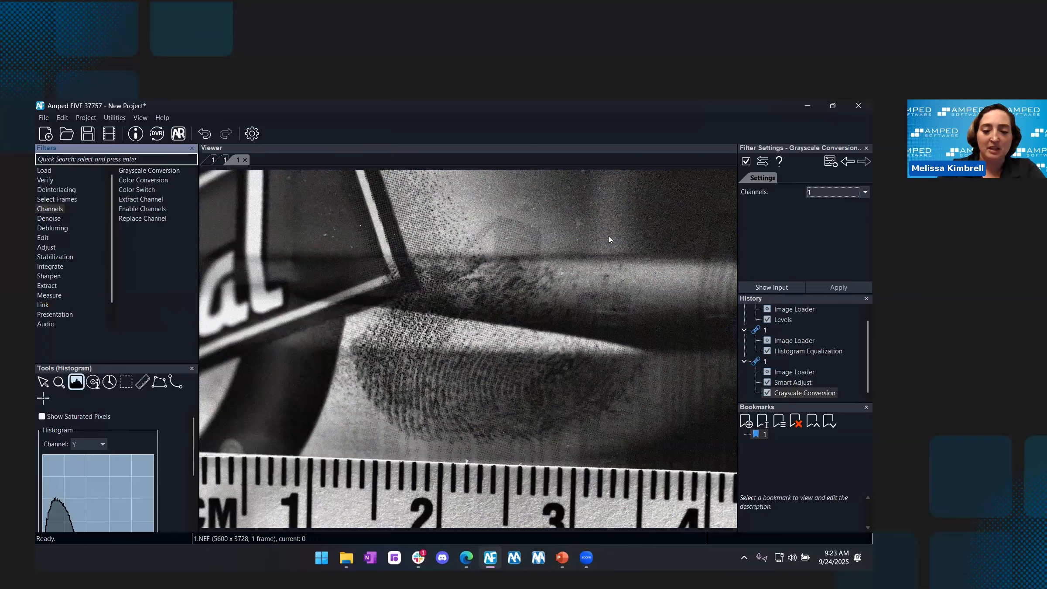
# Bookmark the Grayscale Conversion result and rename the bookmark 1 grayscale
pyautogui.hotkey('ctrl', 'b')
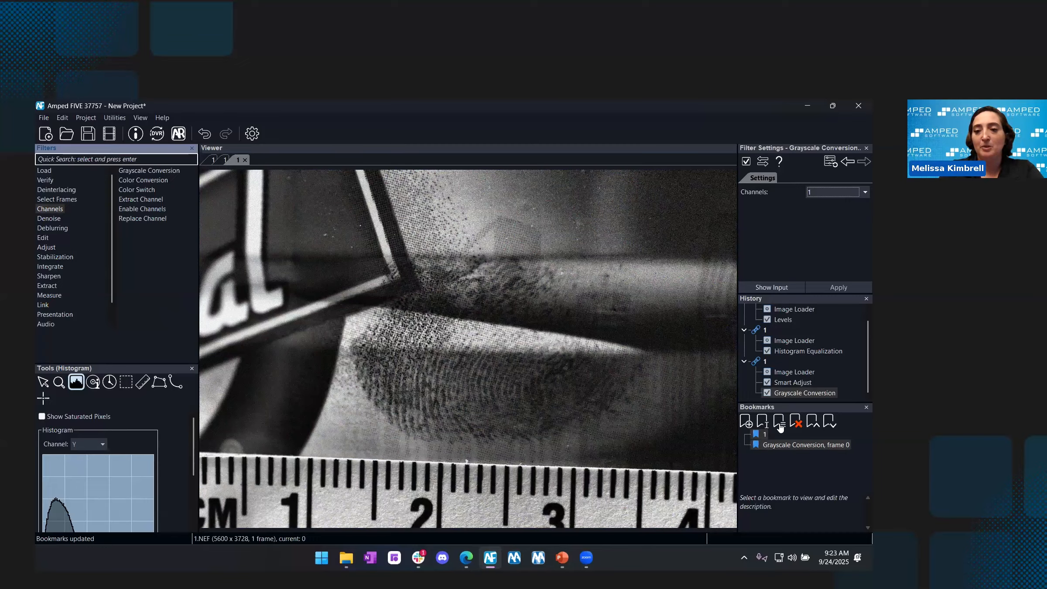
pyautogui.click(793, 446)
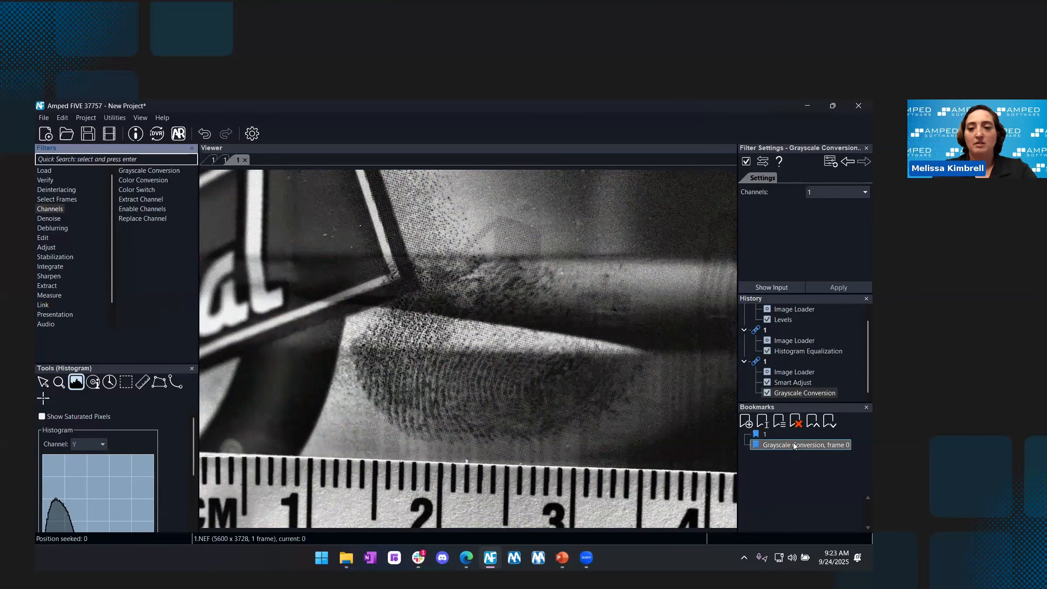
pyautogui.click(793, 445)
pyautogui.write('1')
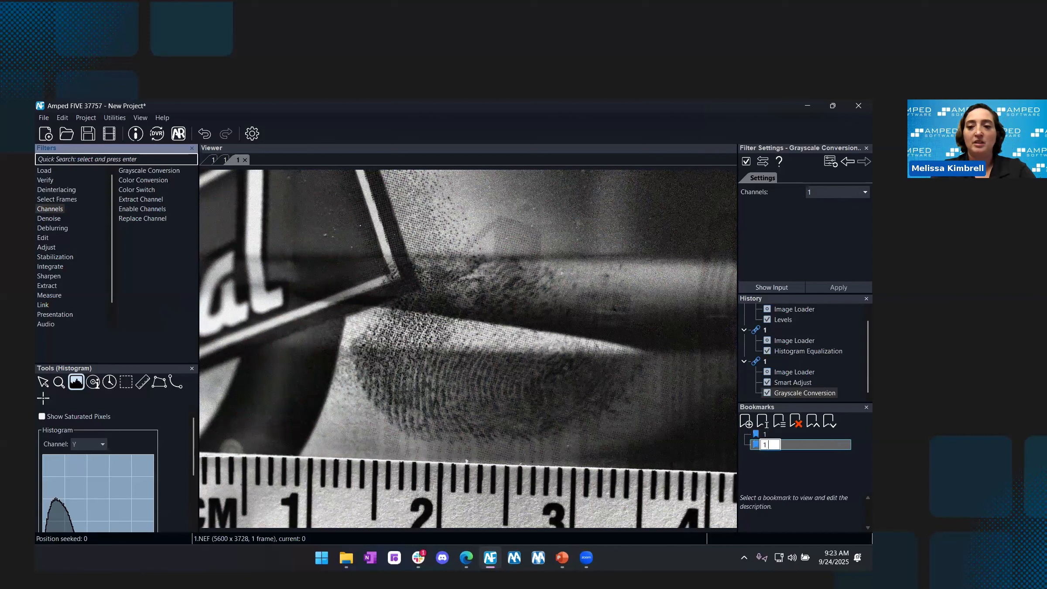
pyautogui.write(' grayscale')
pyautogui.press('Return')
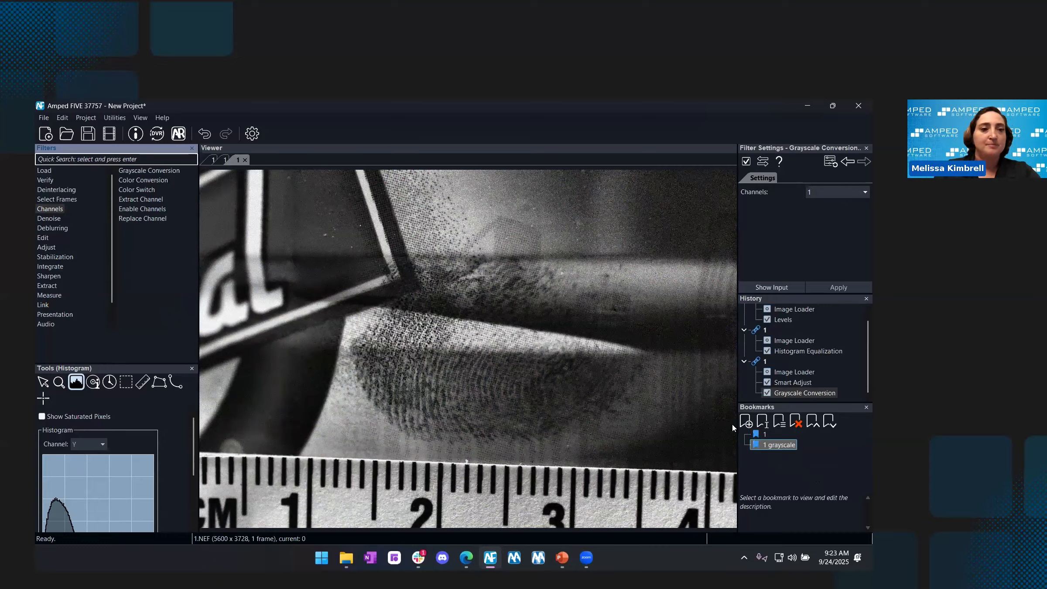
# Load the second fingerprint photo, 2.NEF, into a new chain of the project
pyautogui.click(46, 247)
pyautogui.hotkey('alt', 'Tab')
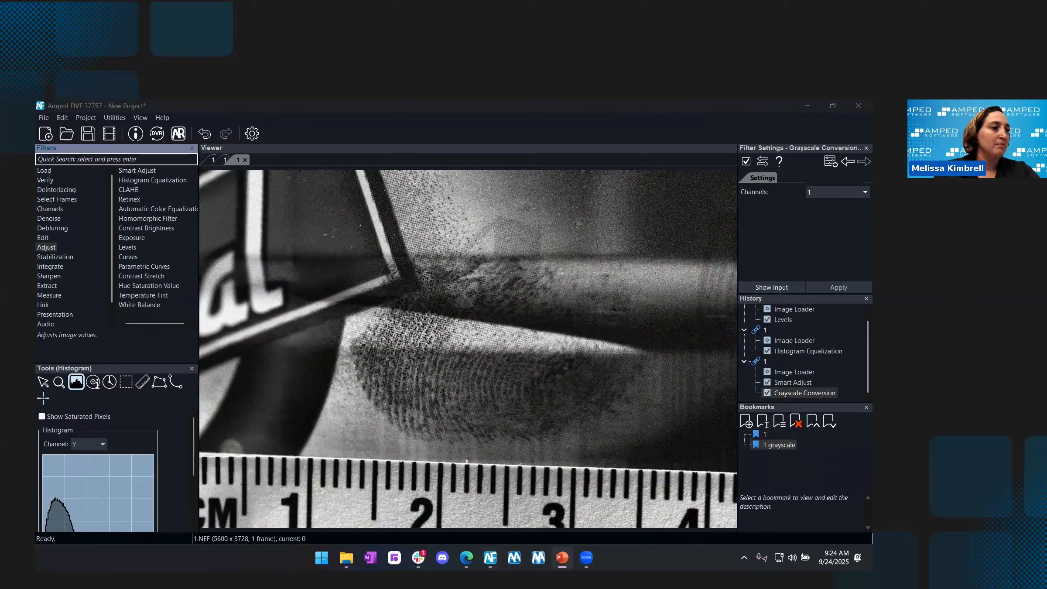
pyautogui.click(428, 356)
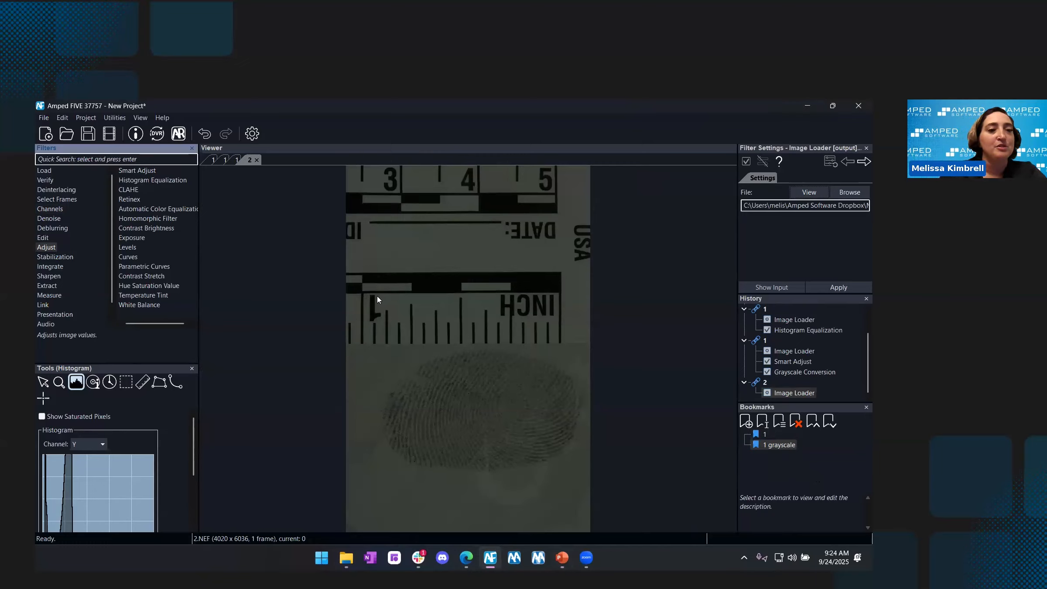
# Add a Rotate filter to the 2.NEF chain, hide the bookmarks and rotate the image 90 degrees clockwise
pyautogui.click(42, 239)
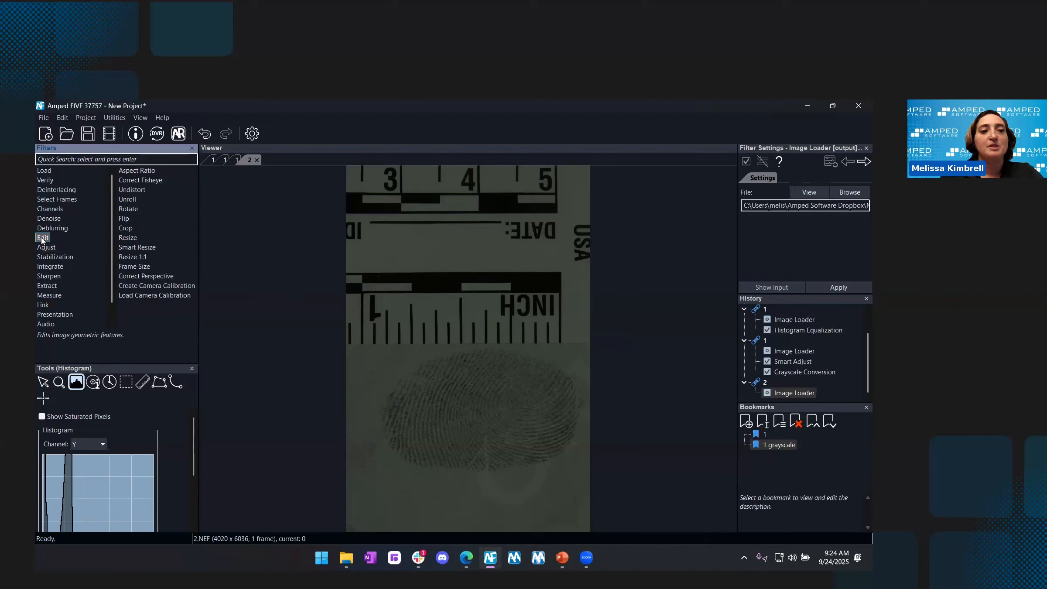
pyautogui.click(133, 210)
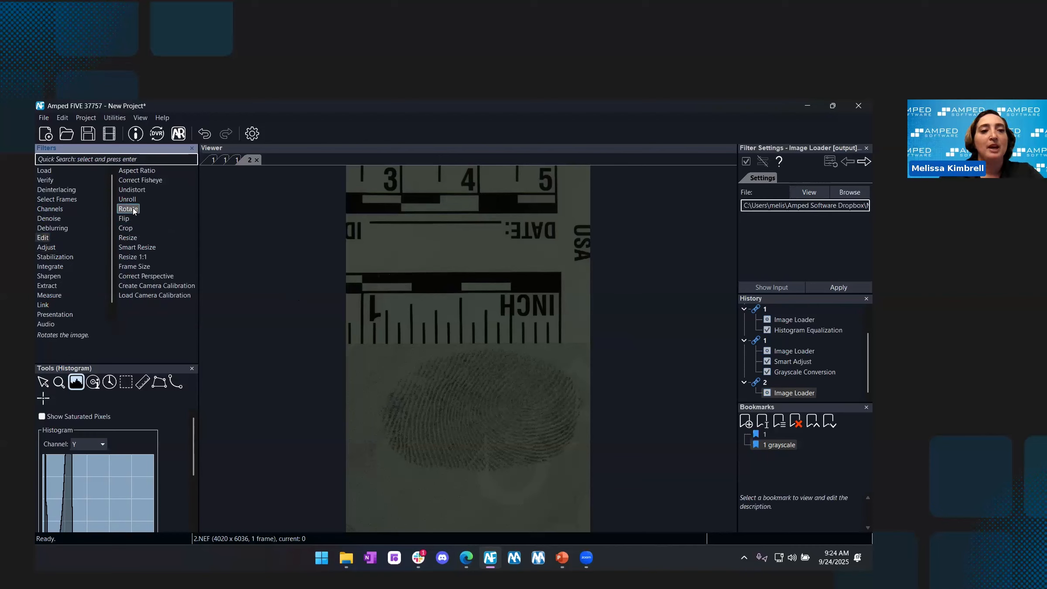
pyautogui.doubleClick(133, 210)
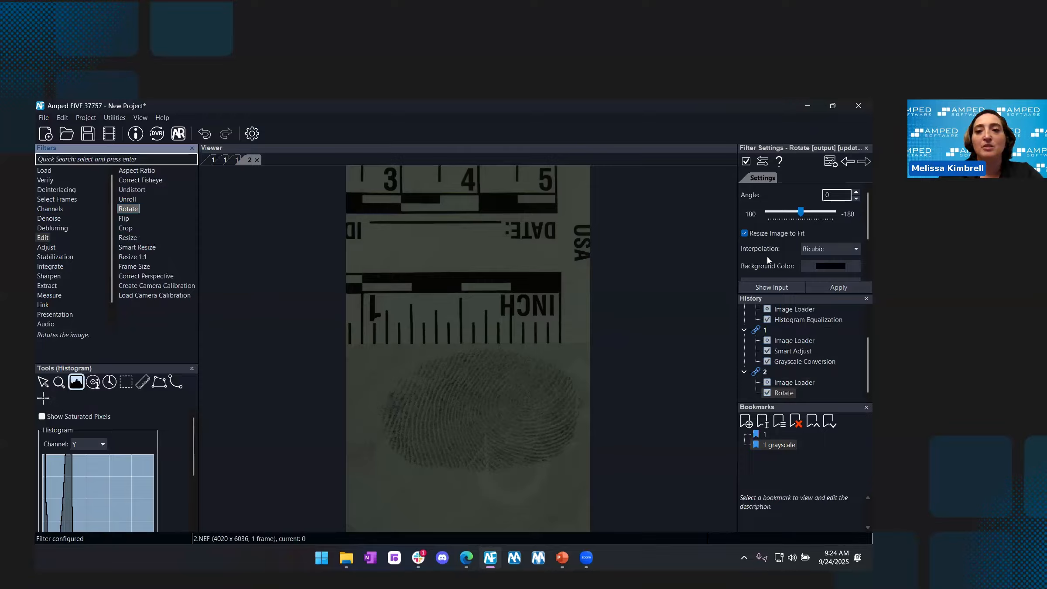
pyautogui.click(866, 407)
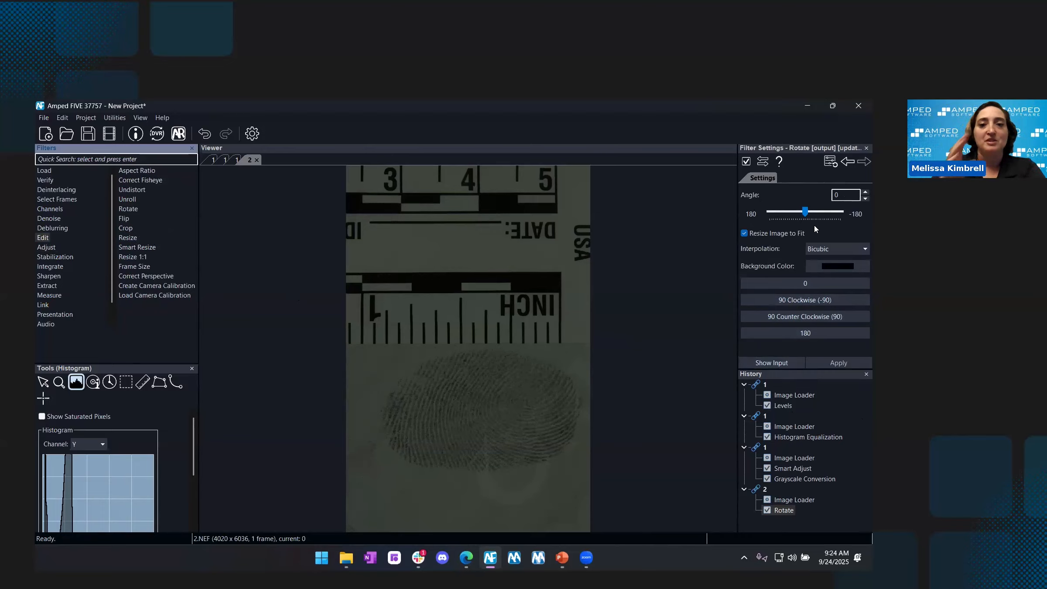
pyautogui.click(812, 301)
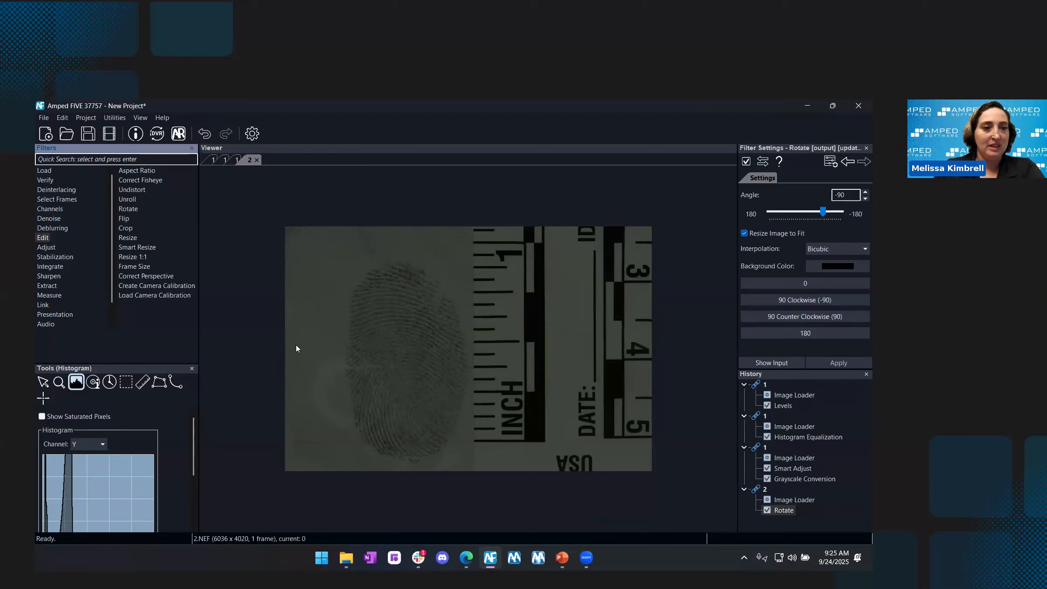
# Add a Levels filter to the rotated image with Highlights at 67, and detach the histogram tool as a floating window
pyautogui.click(52, 249)
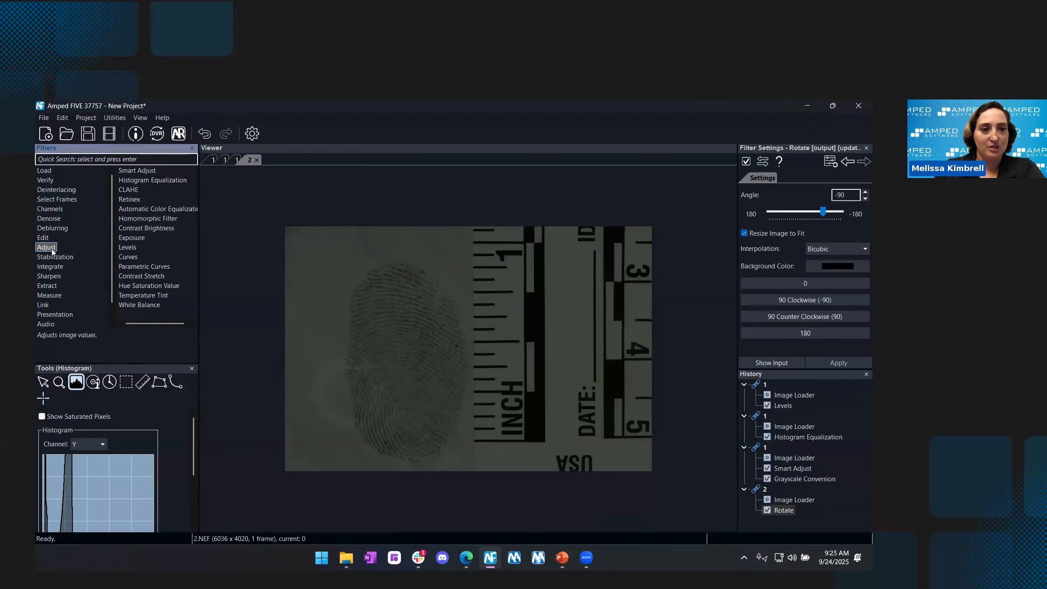
pyautogui.click(150, 188)
pyautogui.click(129, 257)
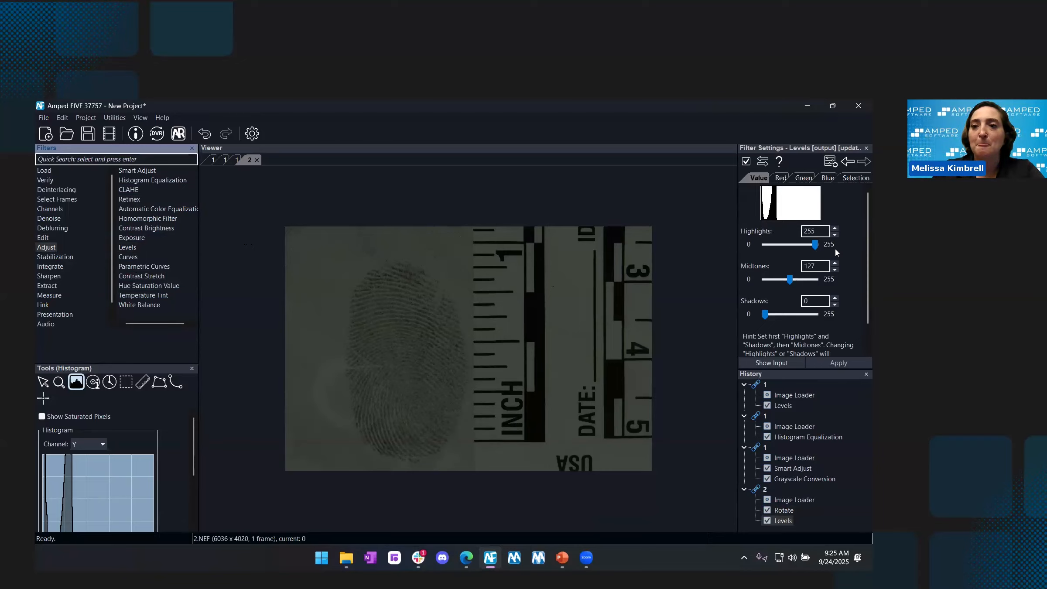
pyautogui.moveTo(815, 244); pyautogui.dragTo(778, 245)
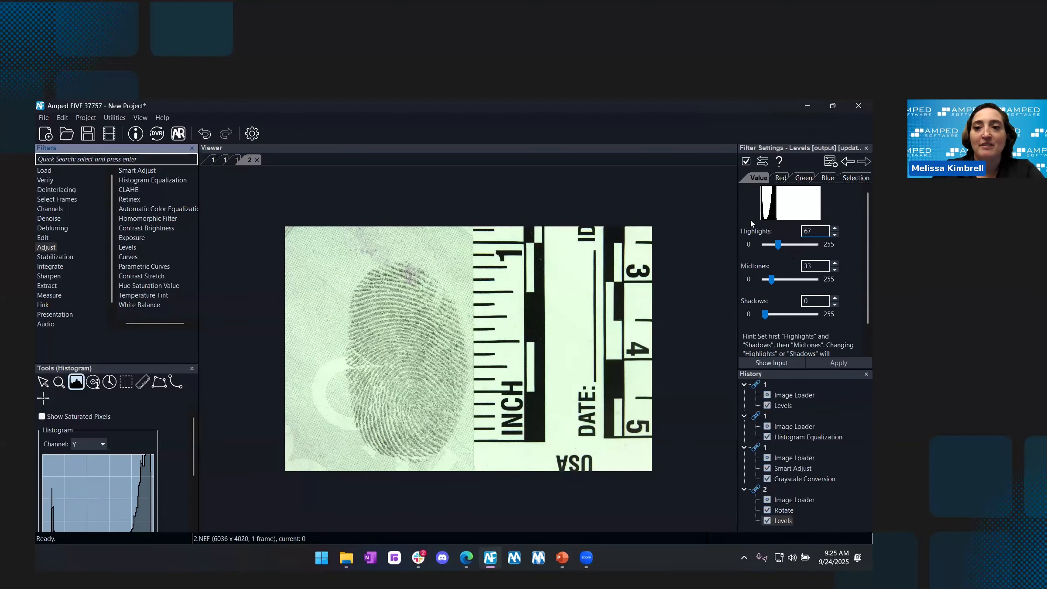
pyautogui.moveTo(111, 372); pyautogui.dragTo(266, 179)
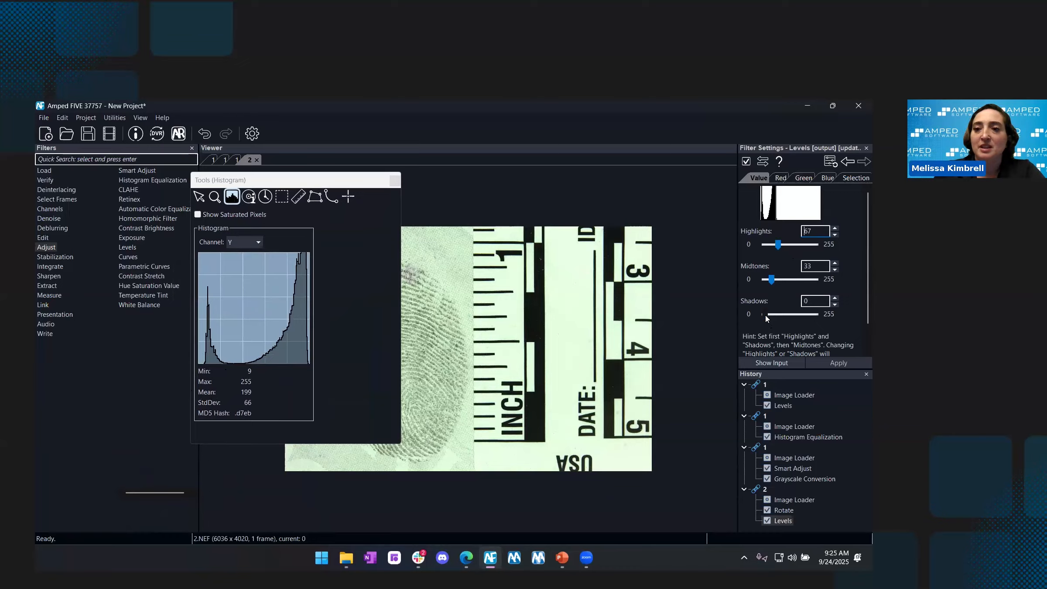
# Set the Shadows of the Levels filter to 7 and dock the floating histogram tool back into the main window
pyautogui.moveTo(764, 315); pyautogui.dragTo(767, 317)
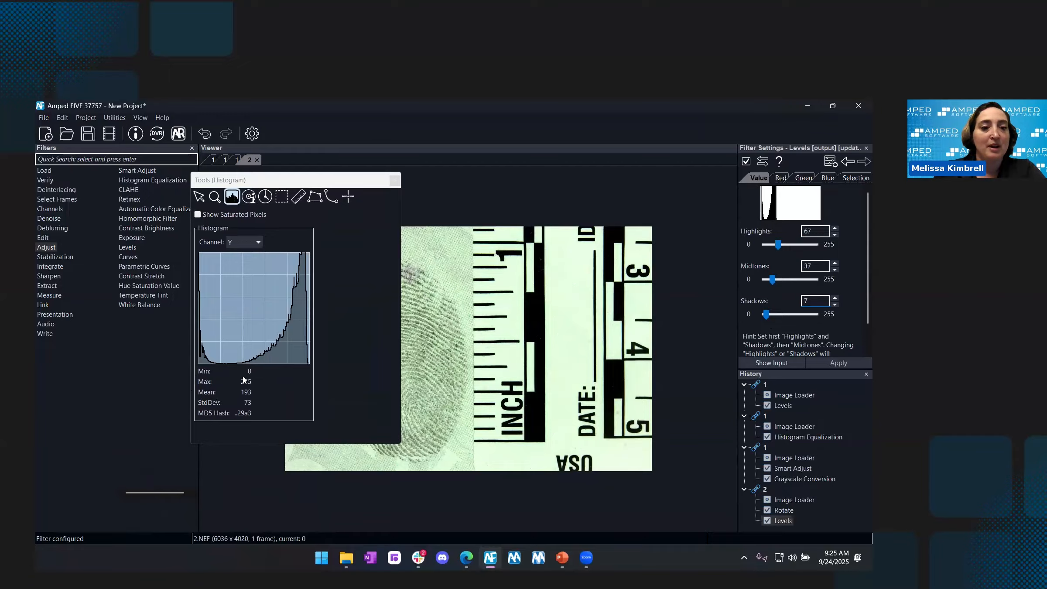
pyautogui.doubleClick(304, 187)
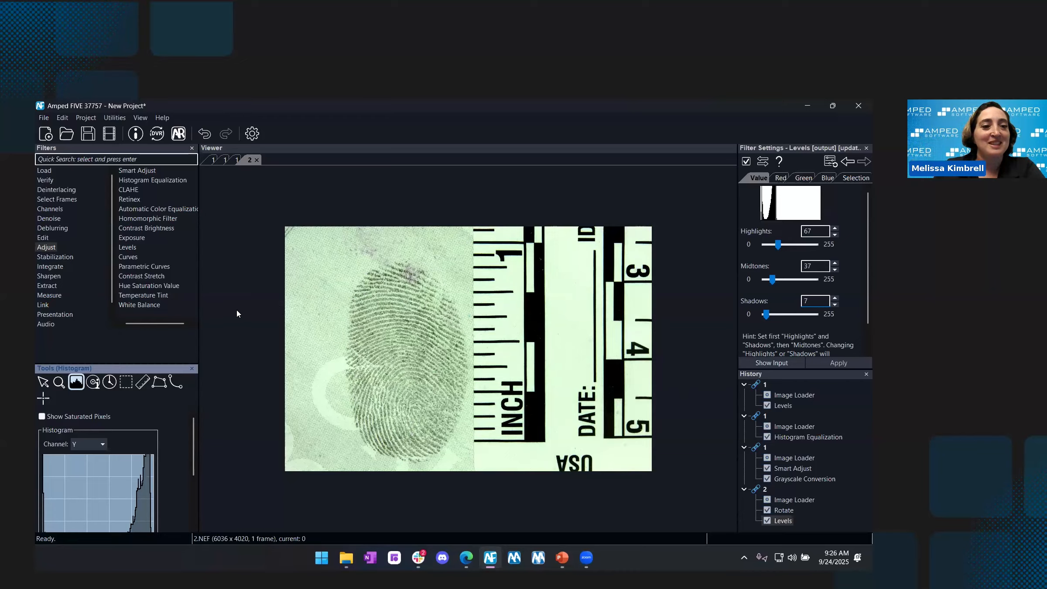
# Add a White Balance filter after Levels in the 2.NEF chain
pyautogui.click(148, 305)
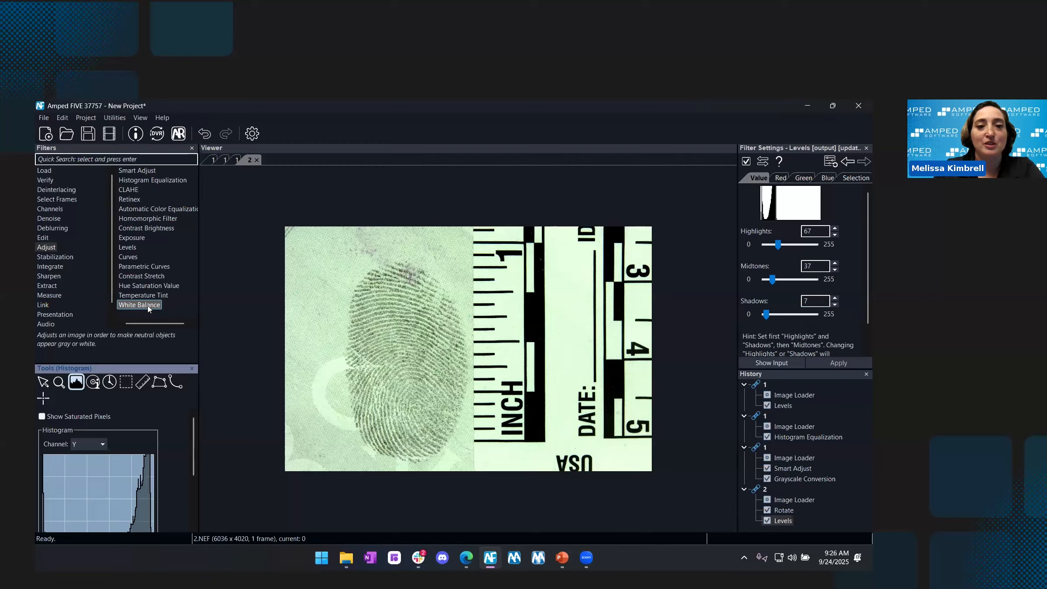
pyautogui.doubleClick(149, 305)
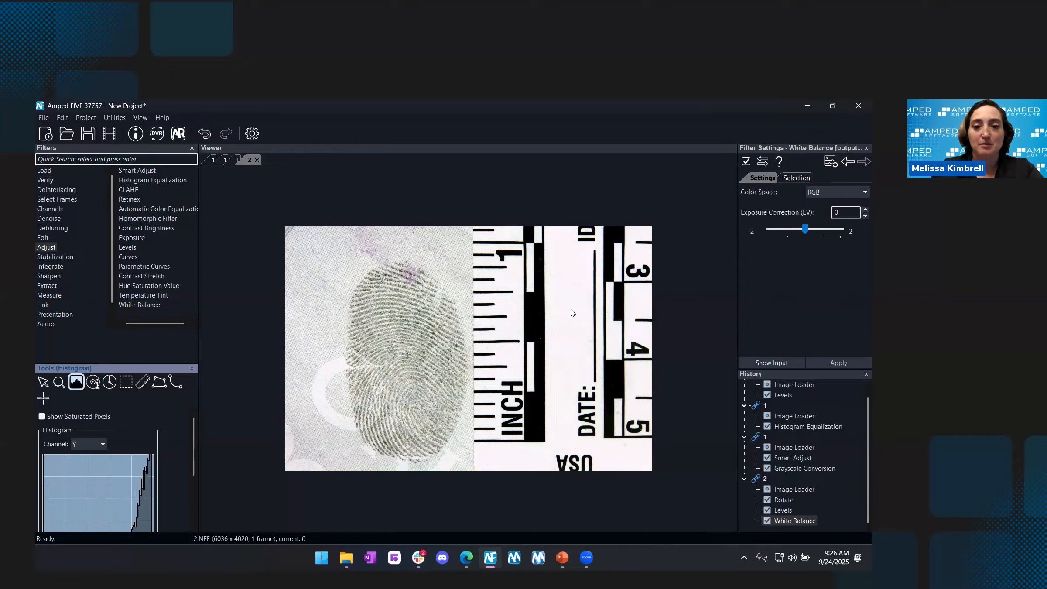
pyautogui.click(798, 178)
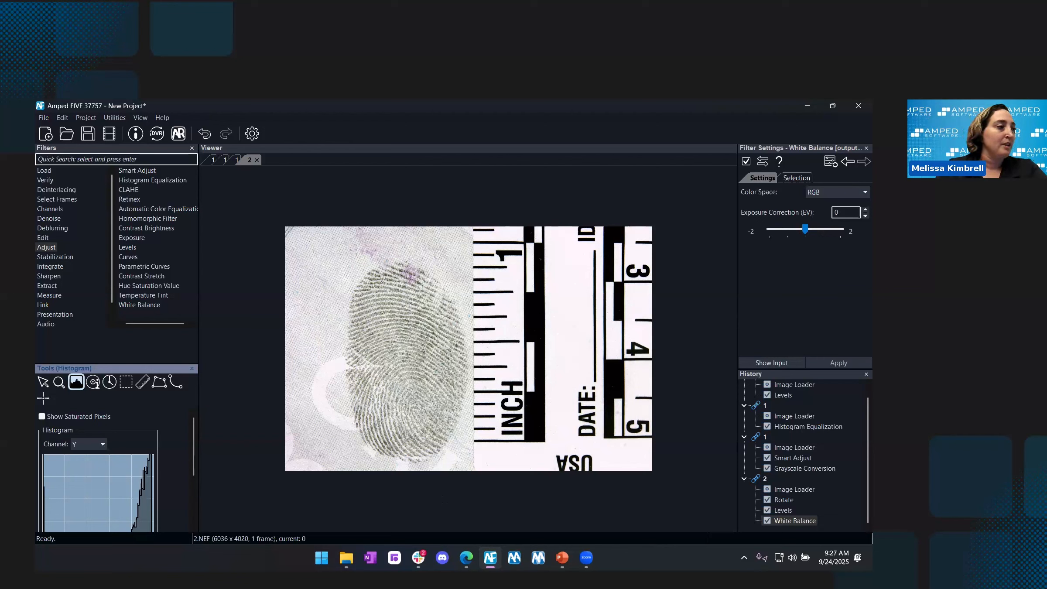
# Load the third fingerprint photo, 3.NEF, into a new chain of the project
pyautogui.hotkey('alt', 'Tab')
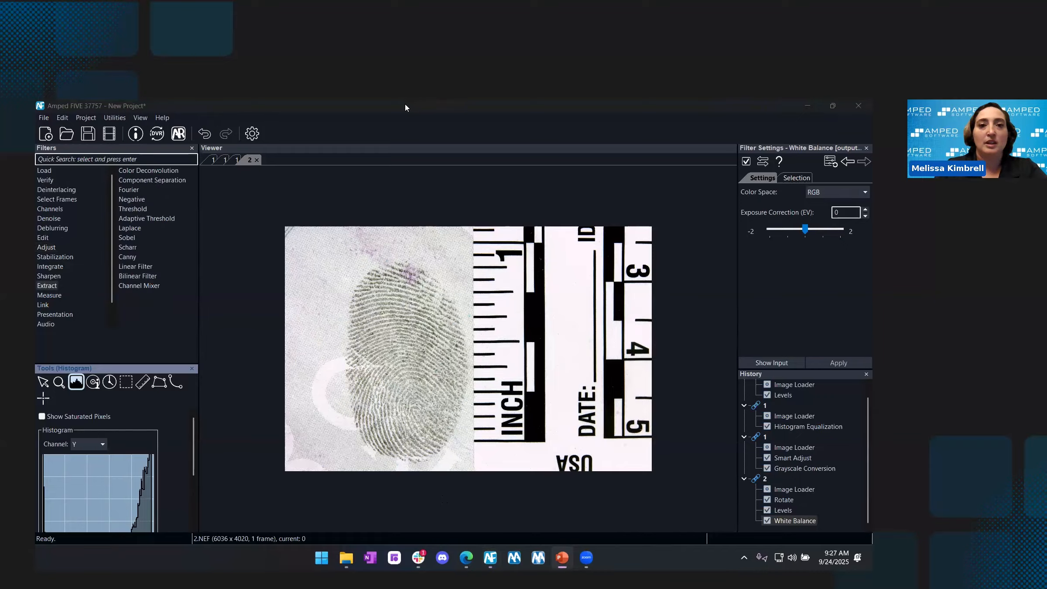
pyautogui.hotkey('alt', 'Tab')
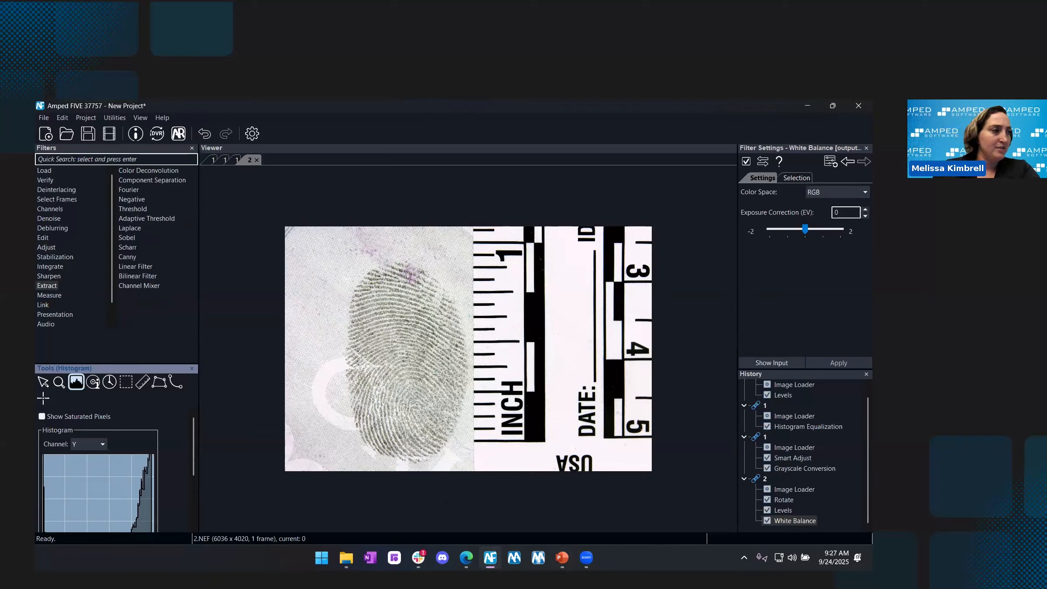
pyautogui.hotkey('alt', 'Tab')
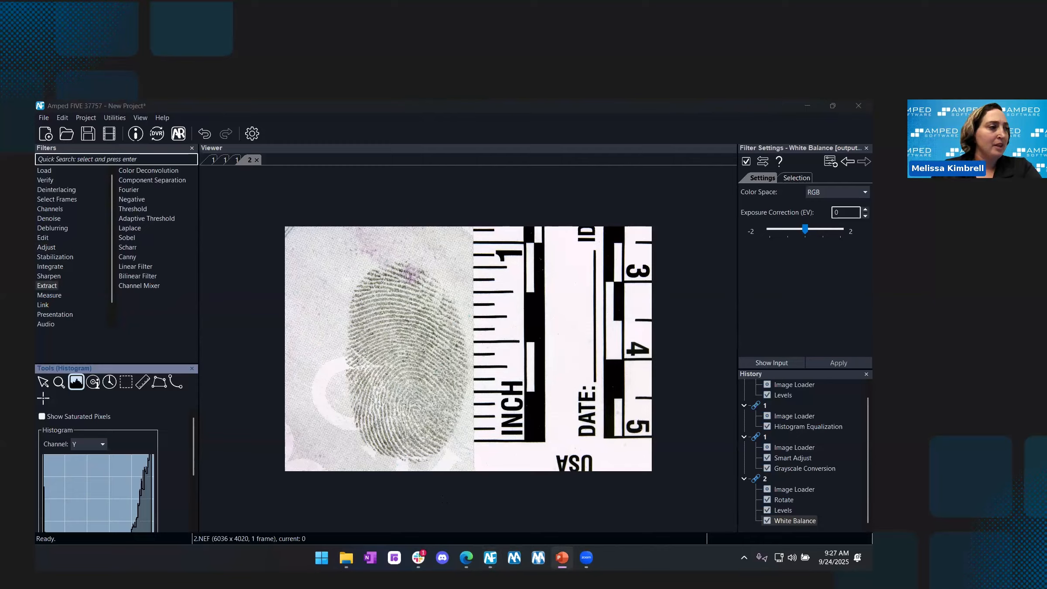
pyautogui.moveTo(316, 339); pyautogui.dragTo(462, 366)
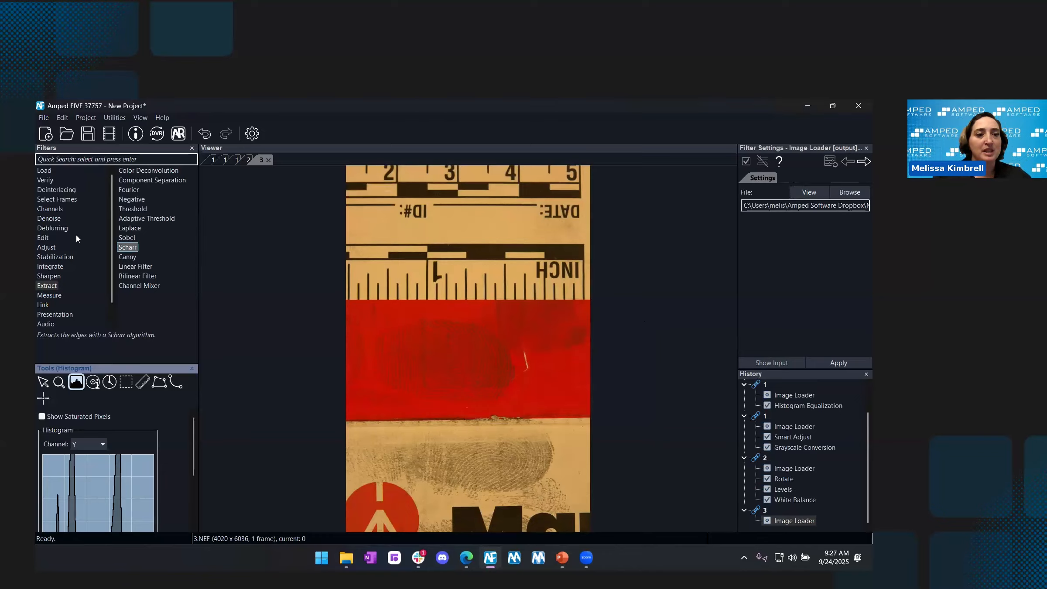
# Add a Rotate filter to the 3.NEF chain and rotate the image 90 degrees counterclockwise
pyautogui.click(43, 237)
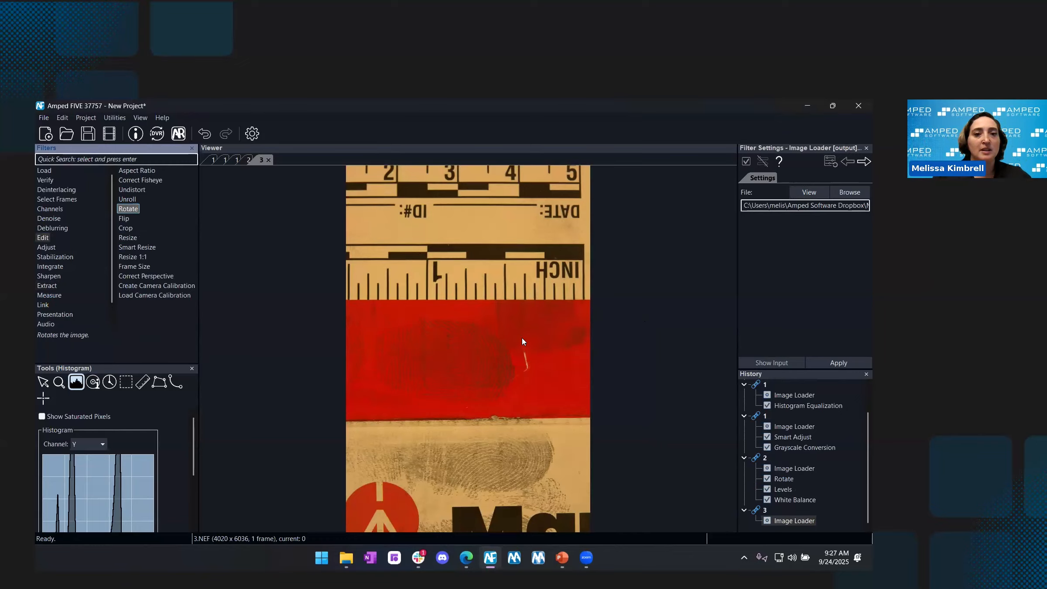
pyautogui.press('Return')
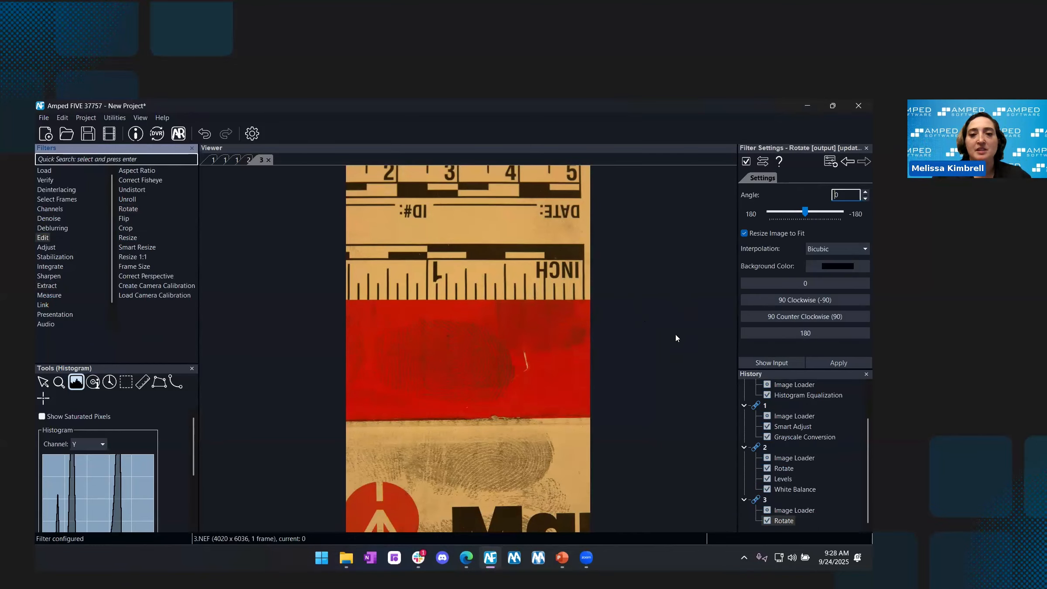
pyautogui.click(805, 317)
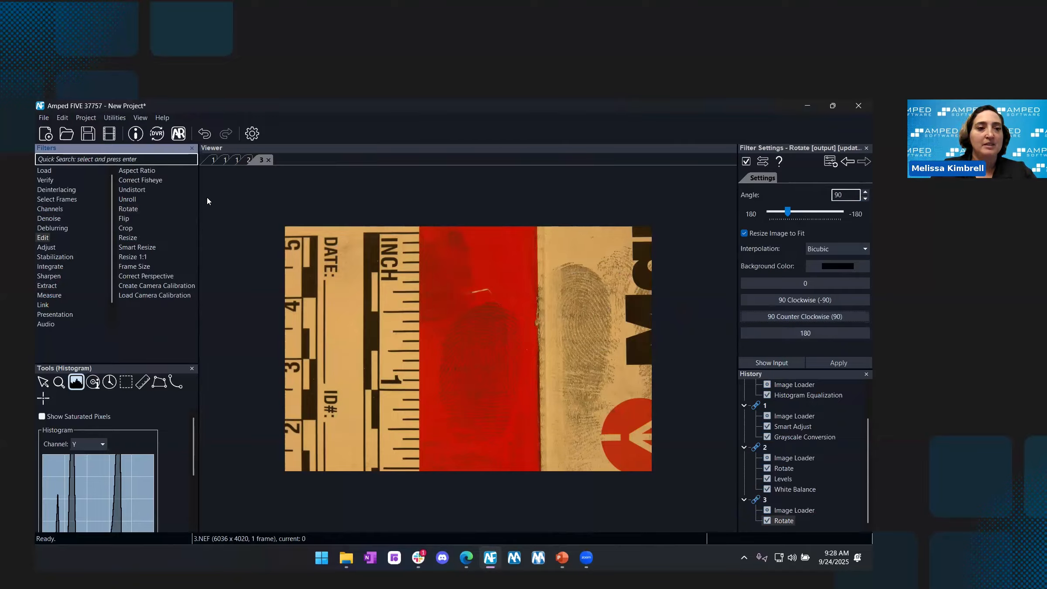
# Crop the rotated image to the fingerprint on the tan area beside the red strip, about 1530 x 3679 pixels
pyautogui.doubleClick(125, 228)
pyautogui.moveTo(541, 247); pyautogui.dragTo(633, 476)
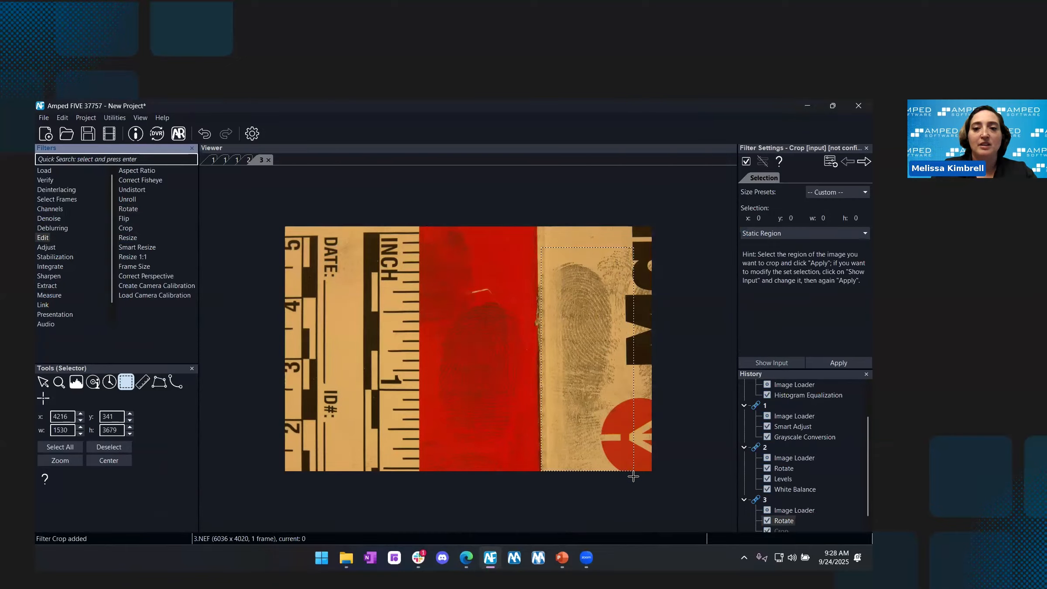
pyautogui.click(853, 362)
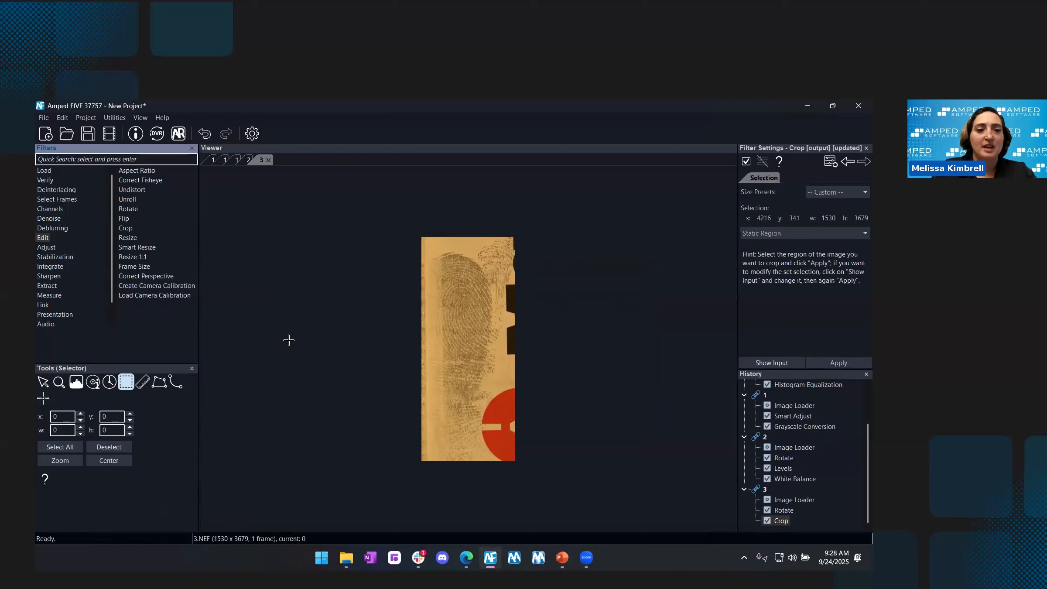
# Add a White Balance filter to the cropped print and copy the chain's image loader and Rotate filter into a new chain
pyautogui.click(57, 250)
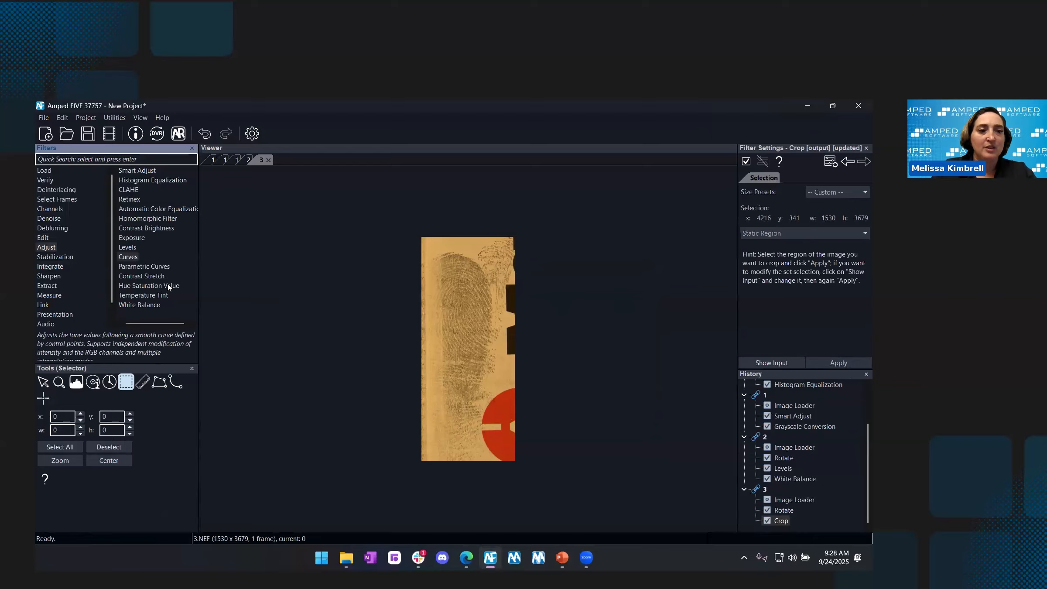
pyautogui.doubleClick(140, 305)
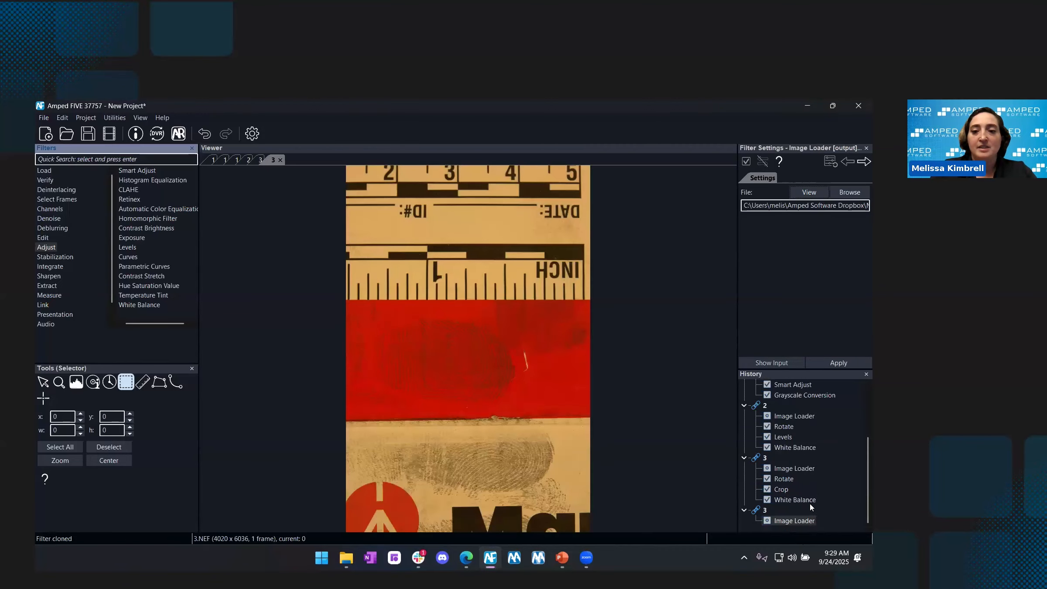
pyautogui.moveTo(788, 482); pyautogui.dragTo(785, 528)
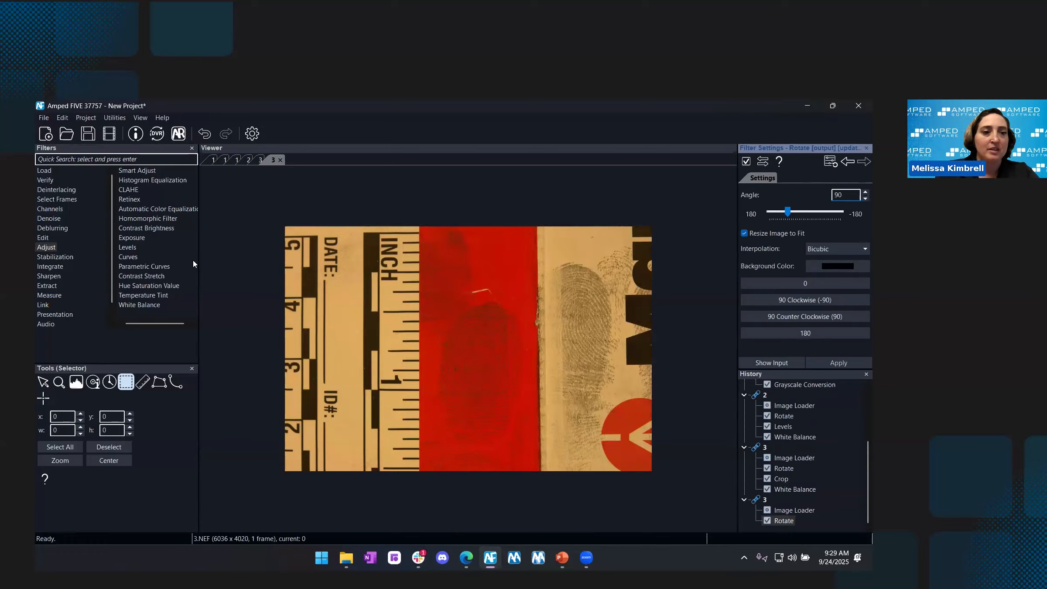
# Crop the copied chain's image to the red strip with its print and the adjacent inch scale, about 2750 x 3981 pixels
pyautogui.click(43, 238)
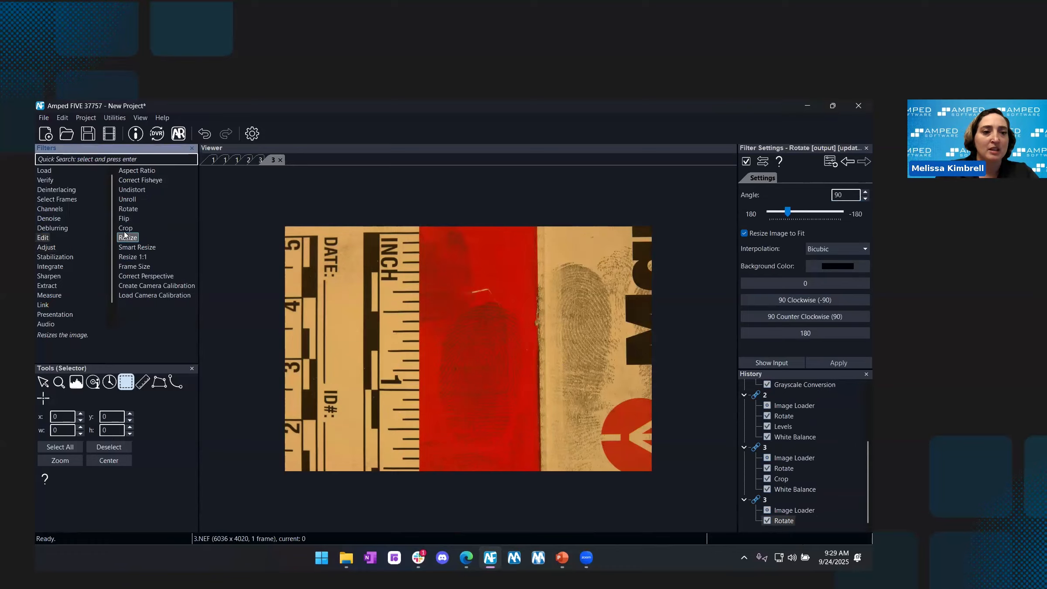
pyautogui.doubleClick(125, 227)
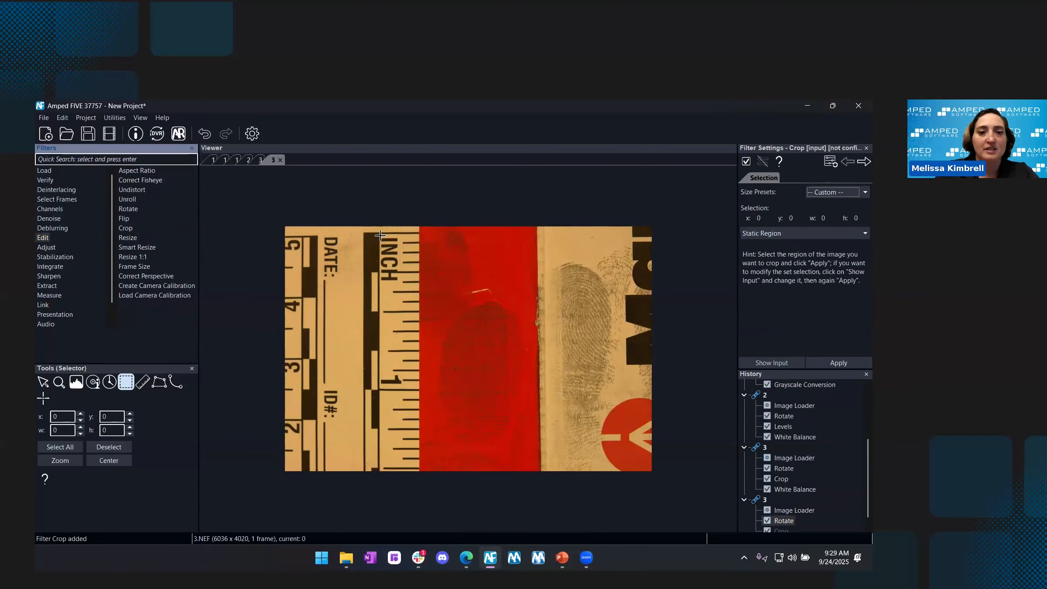
pyautogui.moveTo(379, 229)
pyautogui.mouseDown()
pyautogui.moveTo(503, 367)
pyautogui.moveTo(524, 446)
pyautogui.mouseUp()
pyautogui.moveTo(542, 484); pyautogui.dragTo(544, 479)
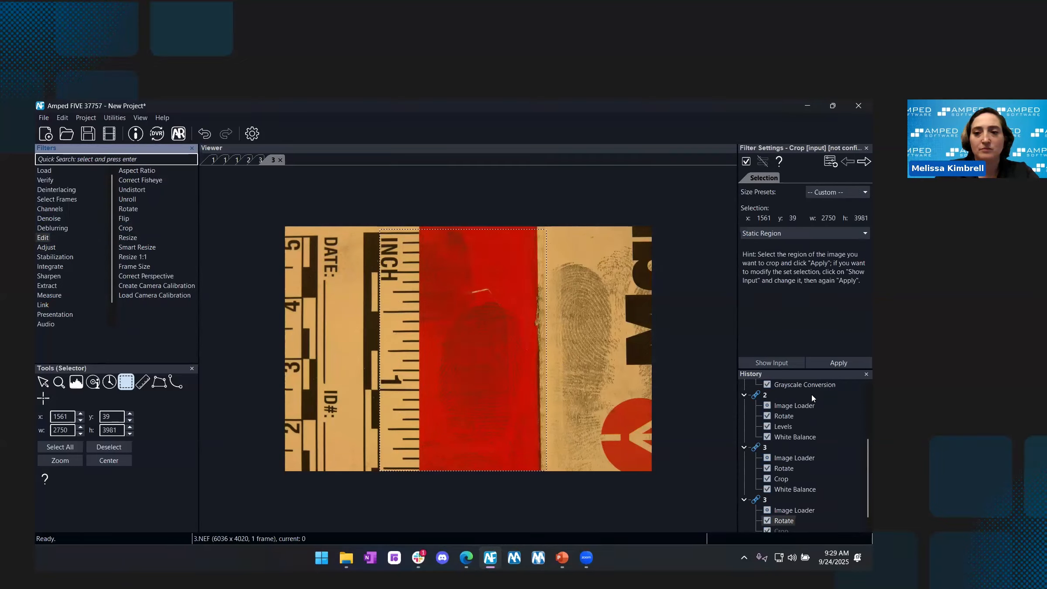
pyautogui.click(847, 363)
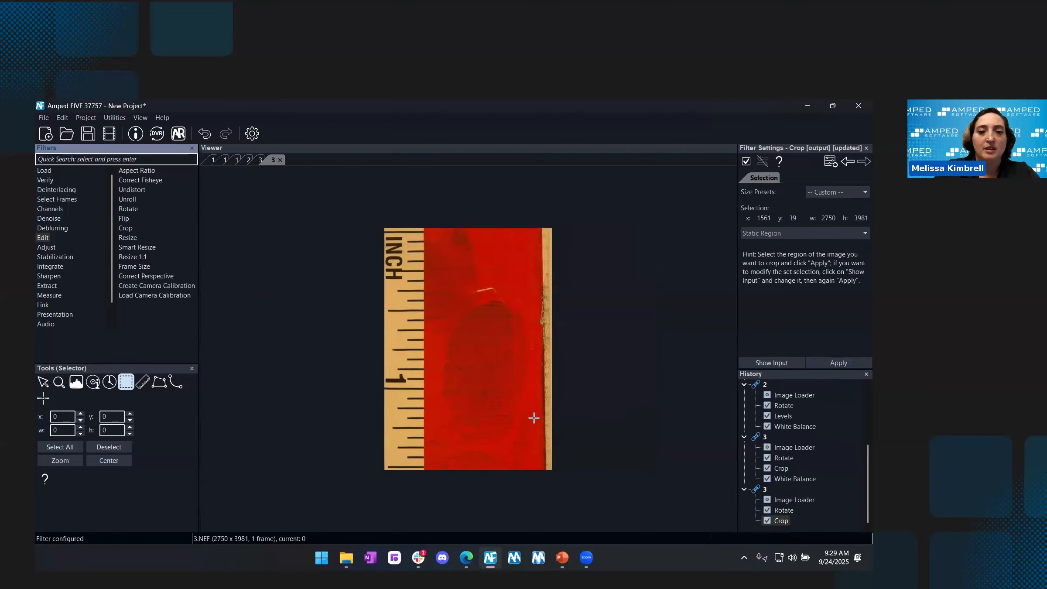
# Add a Channel Mixer filter in Grayscale mode with Value Red at 110 and compare the result with the Rotate stage
pyautogui.scroll(1, 547, 439)
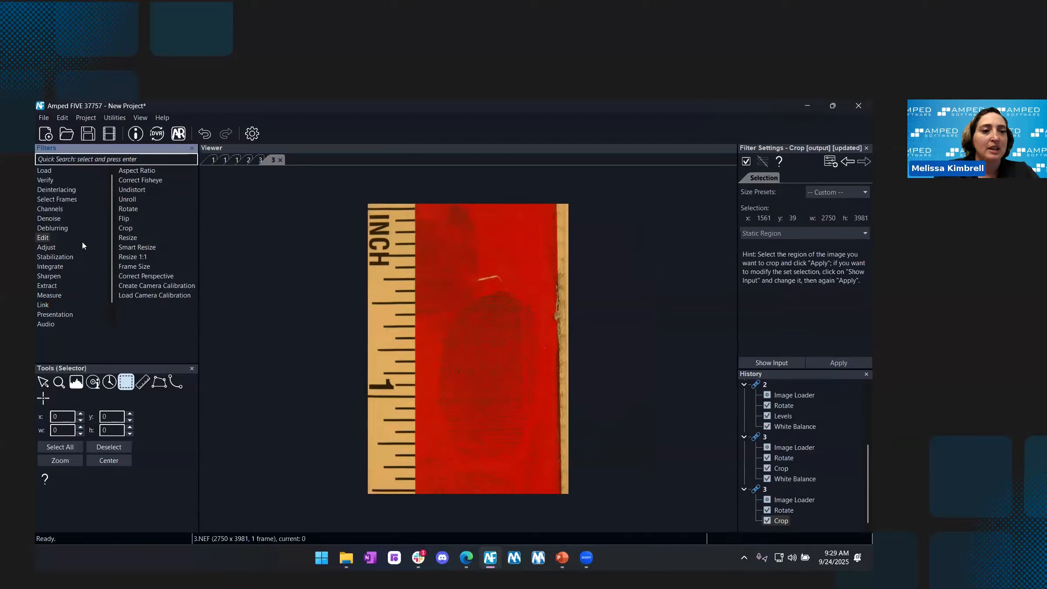
pyautogui.moveTo(52, 294)
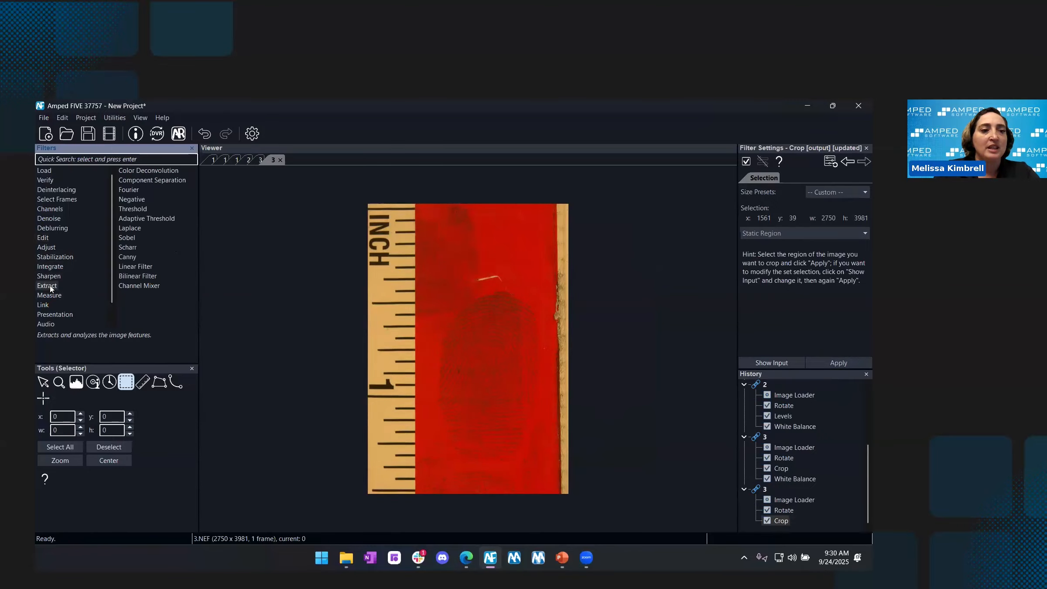
pyautogui.doubleClick(148, 285)
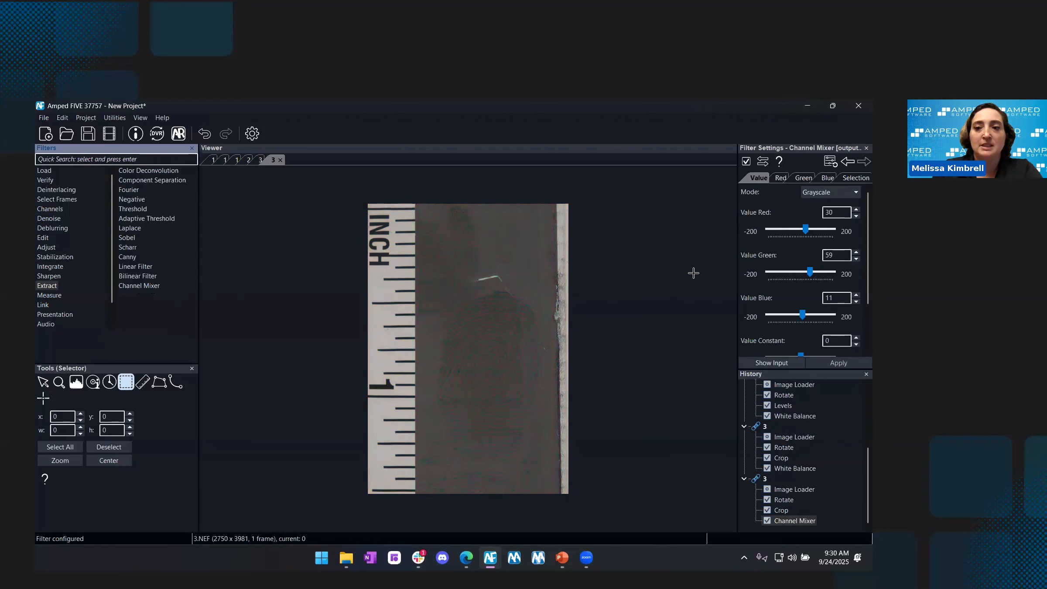
pyautogui.moveTo(806, 229); pyautogui.dragTo(818, 230)
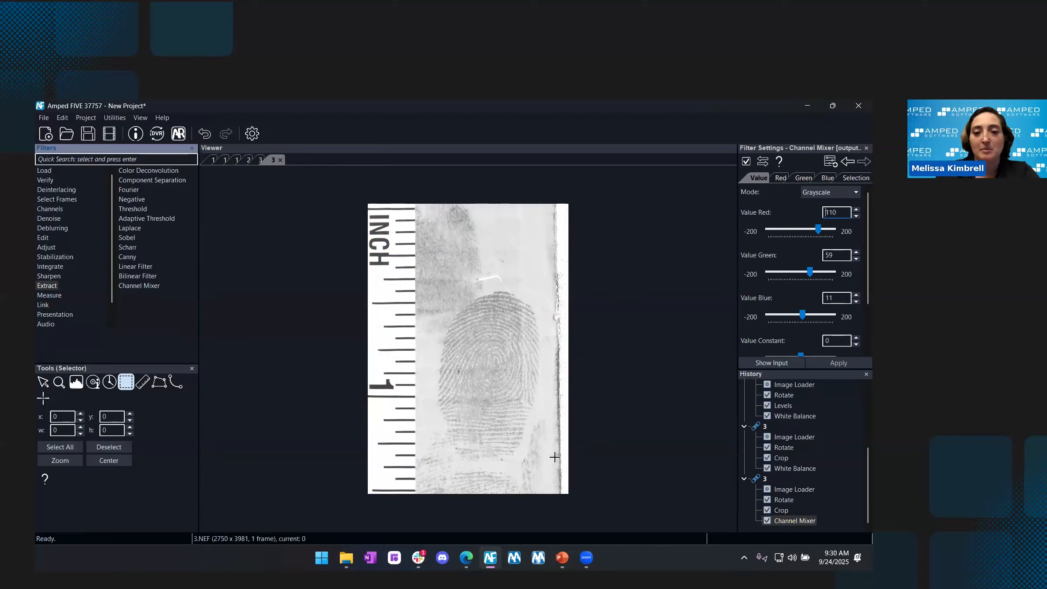
pyautogui.scroll(1, 551, 457)
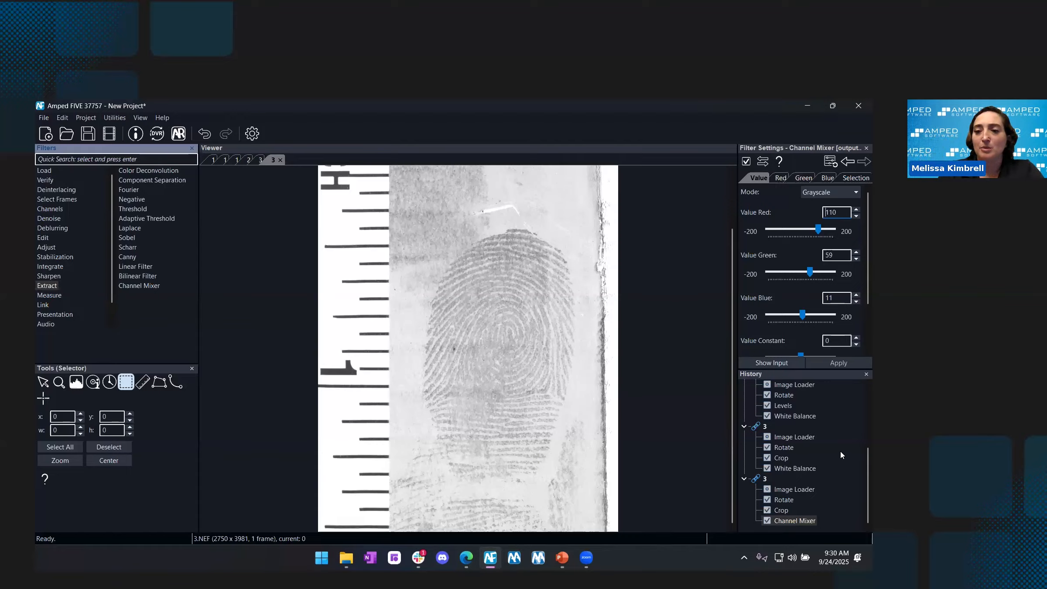
pyautogui.click(784, 500)
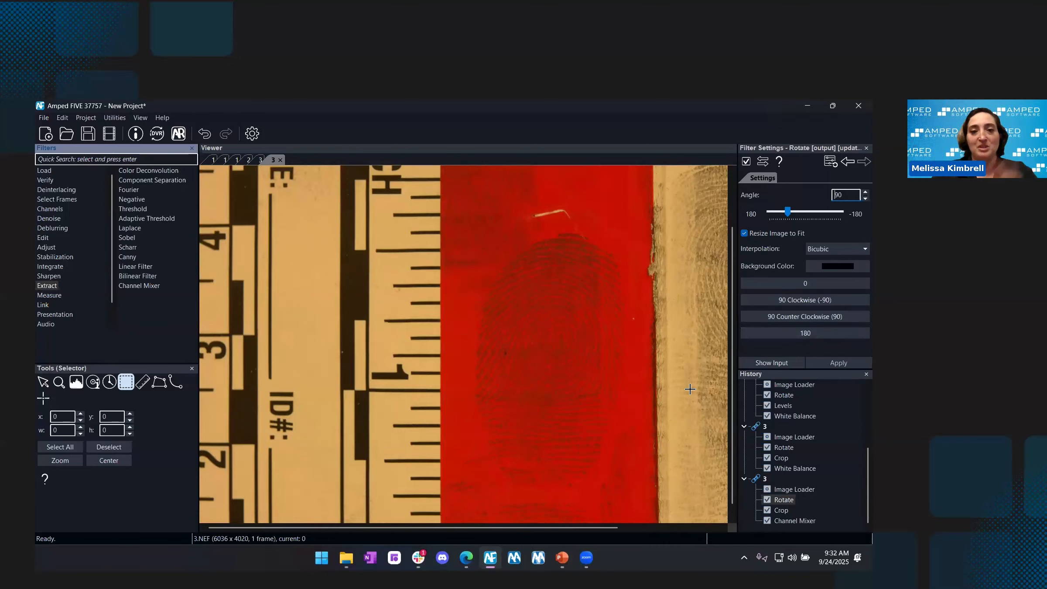
pyautogui.click(797, 521)
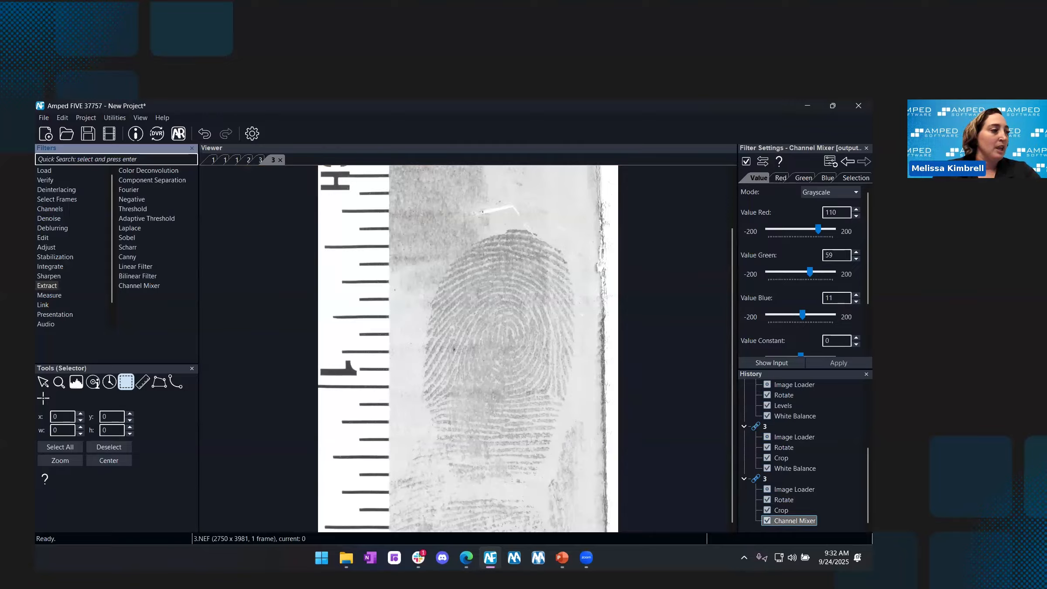
# Load the fourth fingerprint photo, 4.NEF, into a new chain and add a CLAHE filter to it
pyautogui.hotkey('alt', 'Tab')
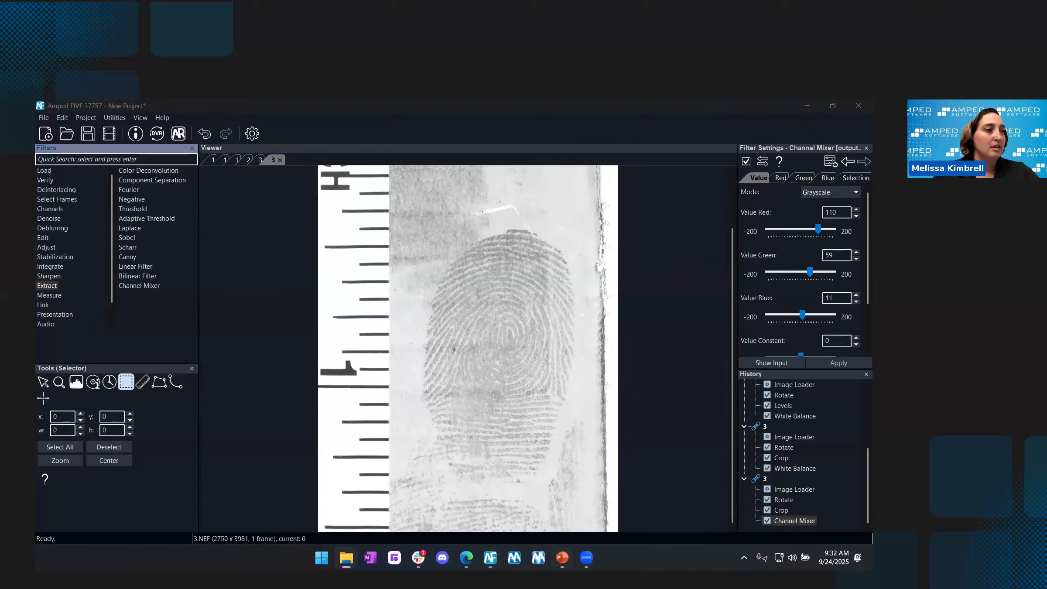
pyautogui.click(486, 364)
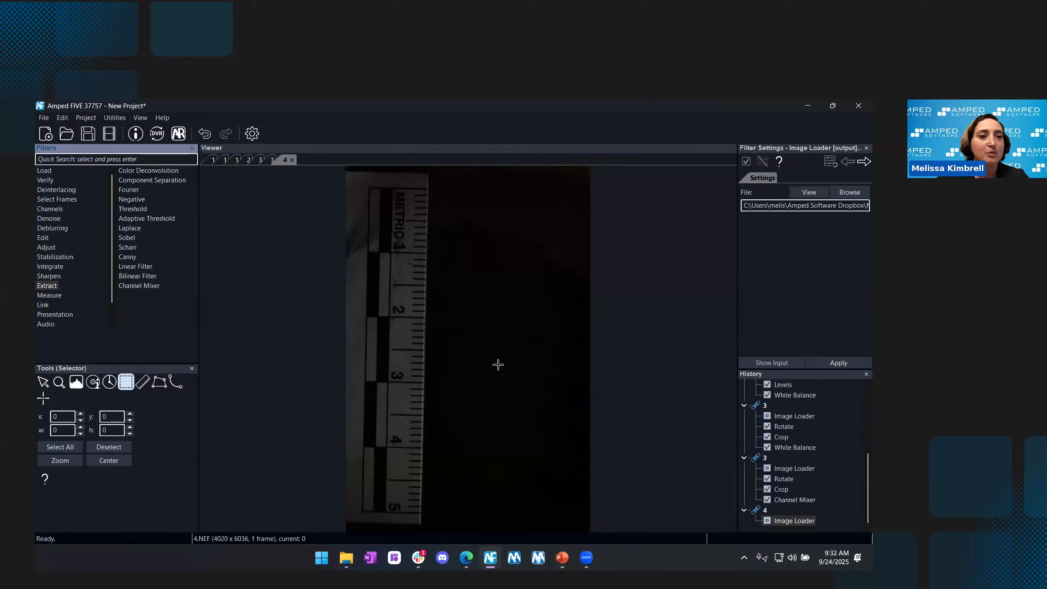
pyautogui.moveTo(43, 248)
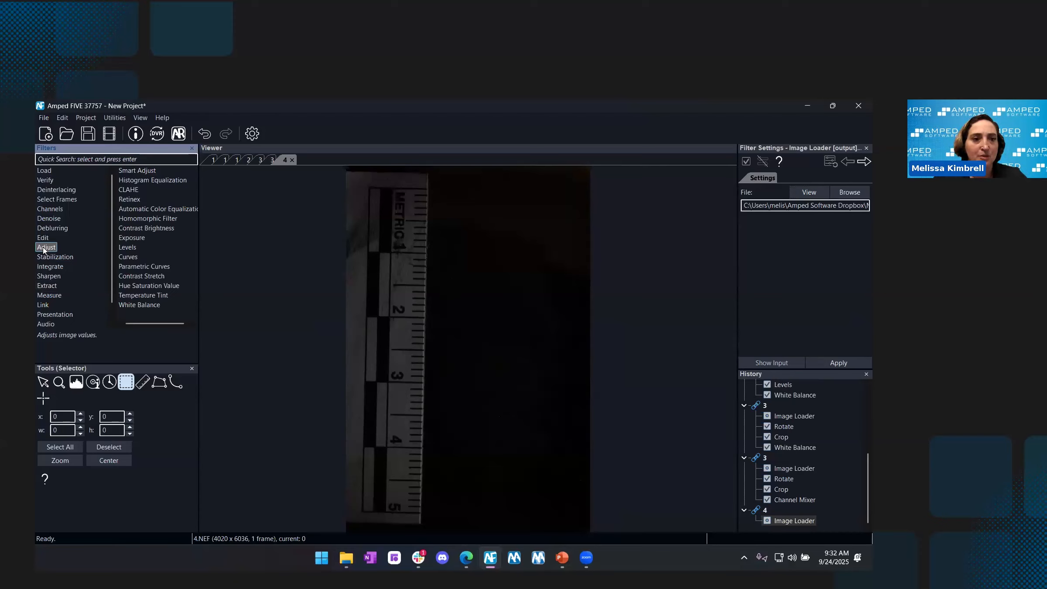
pyautogui.doubleClick(127, 190)
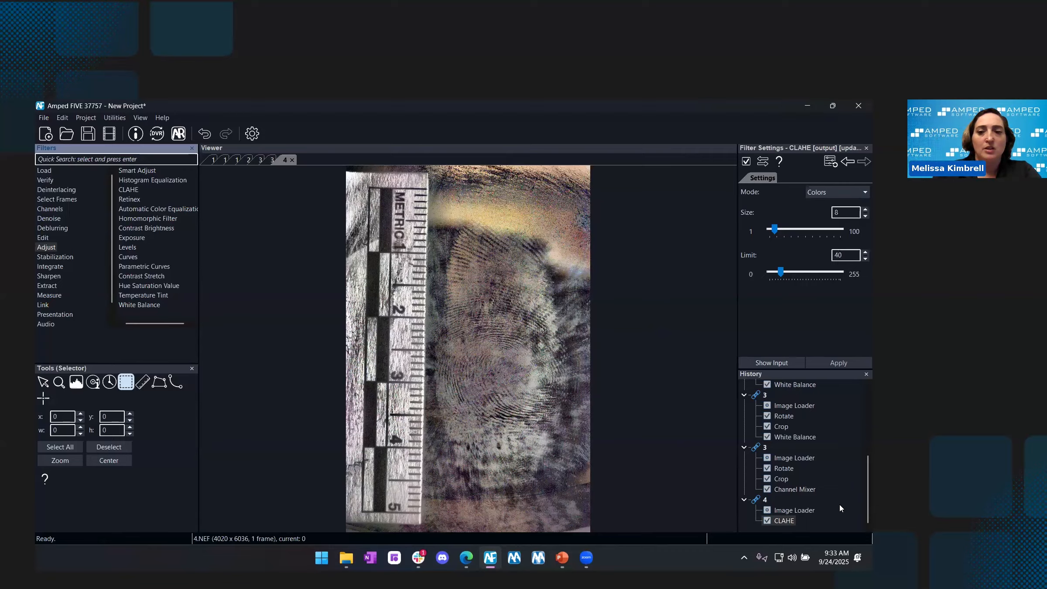
# Clone the 4.NEF image loader into a new chain and add an Exposure filter to it
pyautogui.moveTo(799, 515); pyautogui.dragTo(799, 528)
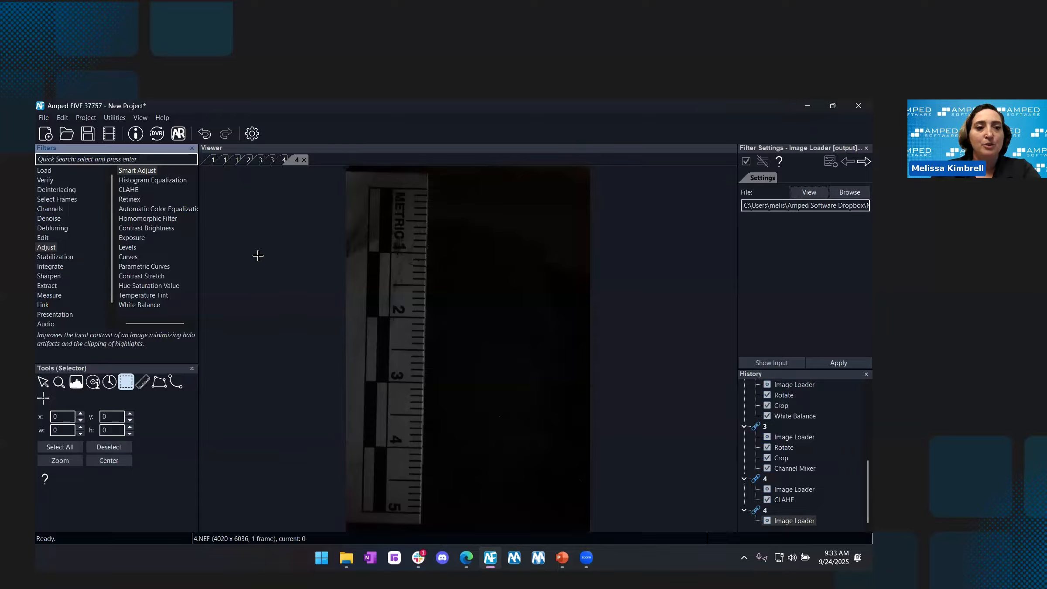
pyautogui.click(133, 238)
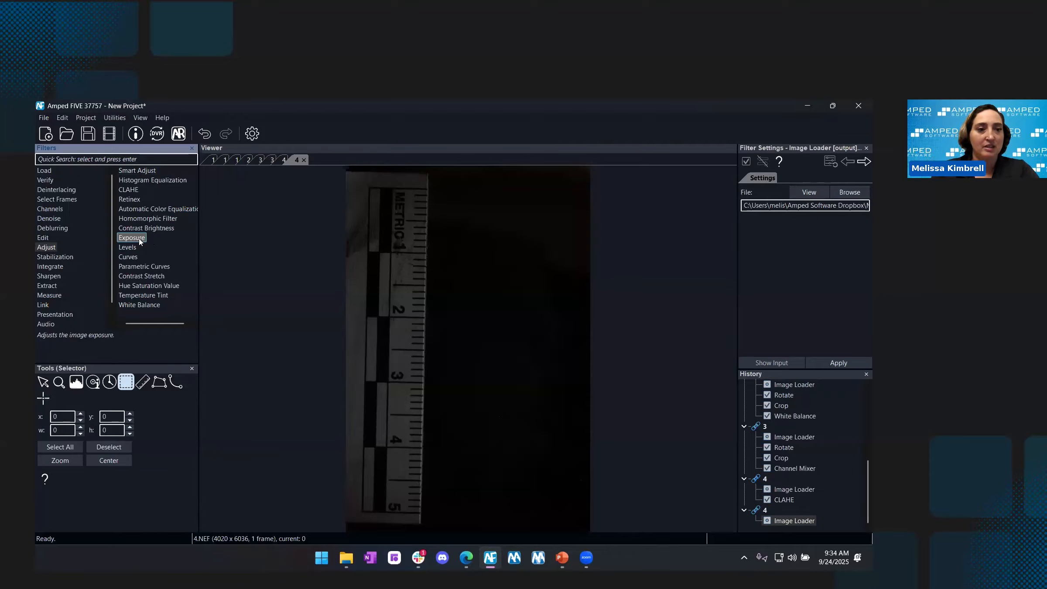
pyautogui.doubleClick(133, 239)
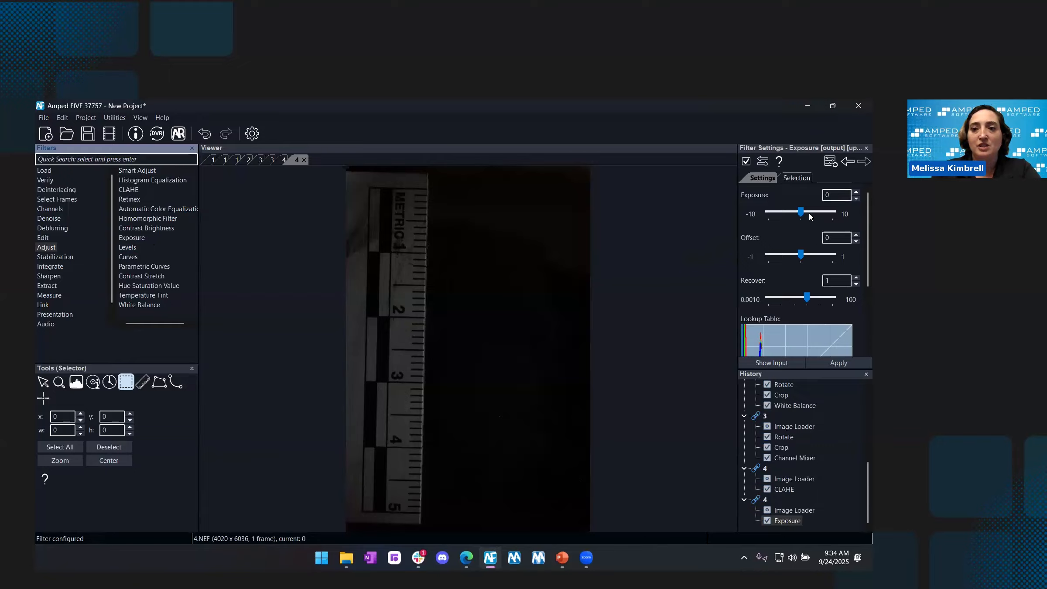
# Set the Exposure filter on the 4.NEF chain to an exposure of 4 and an offset of 0.0900
pyautogui.moveTo(801, 211); pyautogui.dragTo(814, 213)
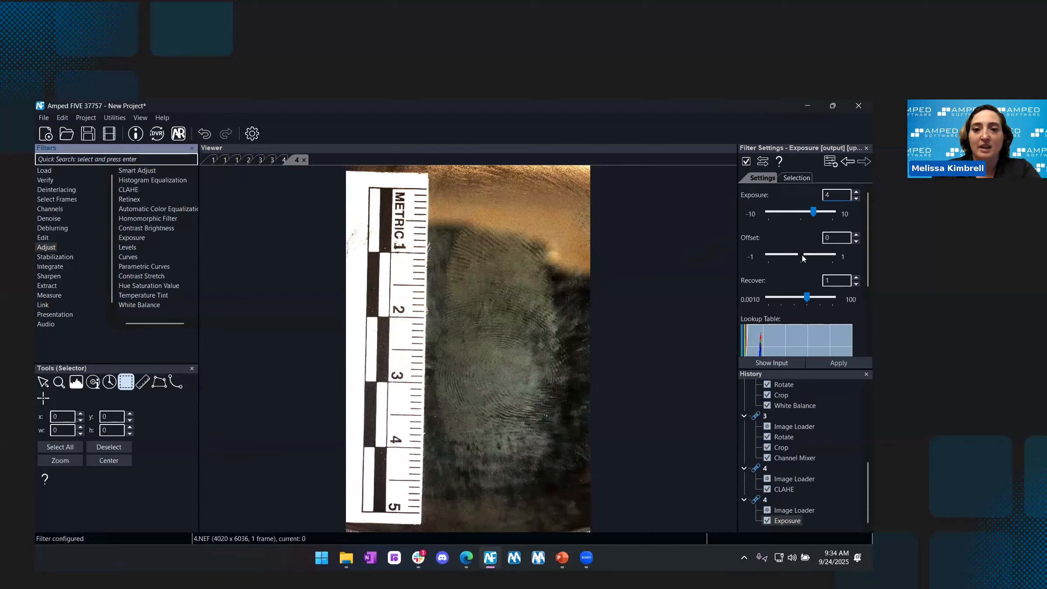
pyautogui.moveTo(807, 257); pyautogui.dragTo(802, 257)
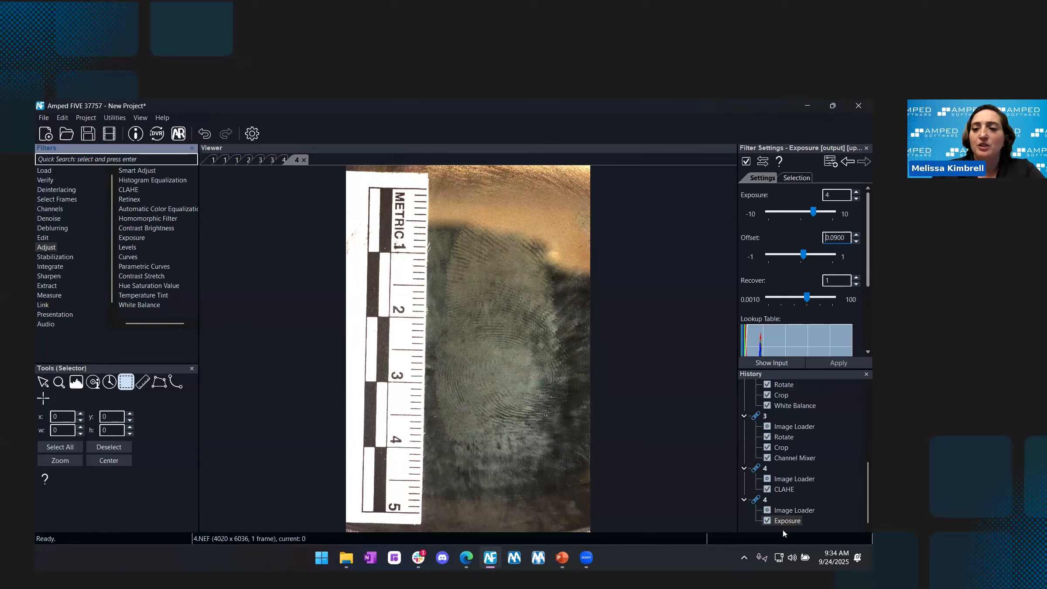
# Add a Histogram Equalization filter to a new clone of the 4.NEF image loader and compare its result with the original image
pyautogui.moveTo(793, 520); pyautogui.dragTo(795, 529)
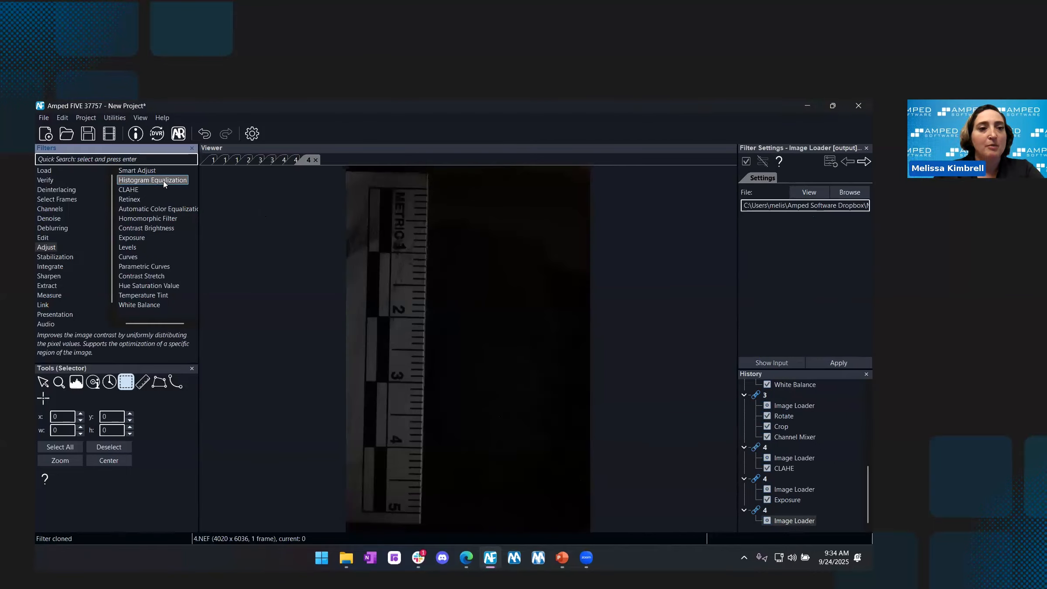
pyautogui.doubleClick(164, 181)
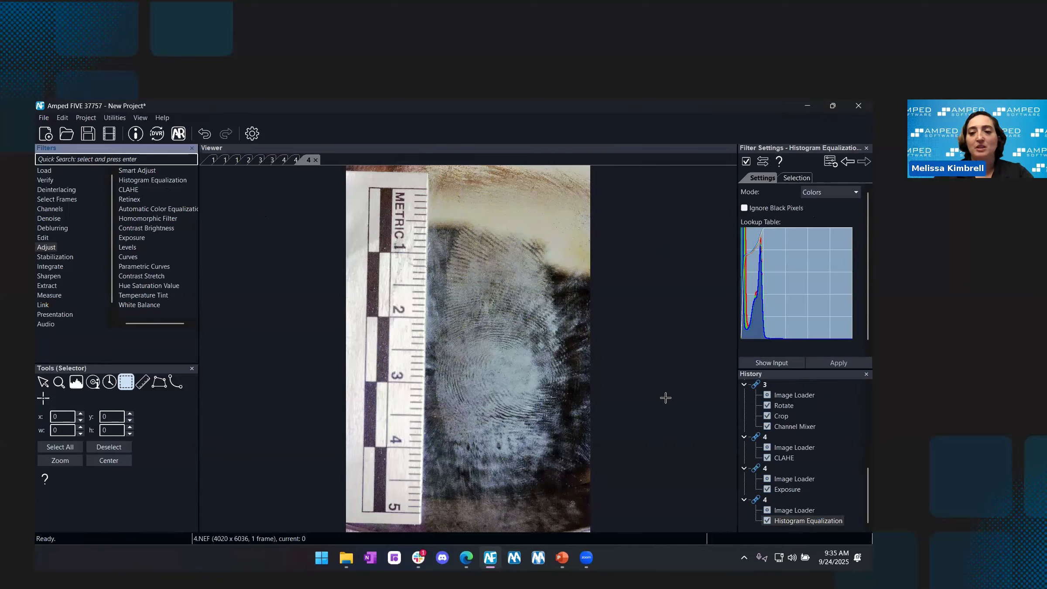
pyautogui.click(790, 511)
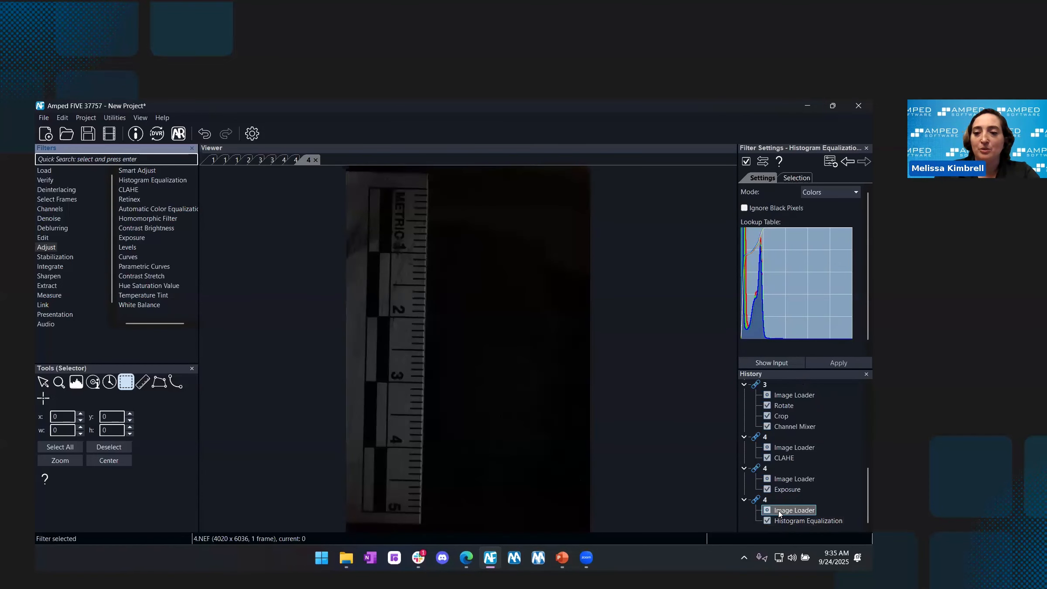
pyautogui.click(801, 521)
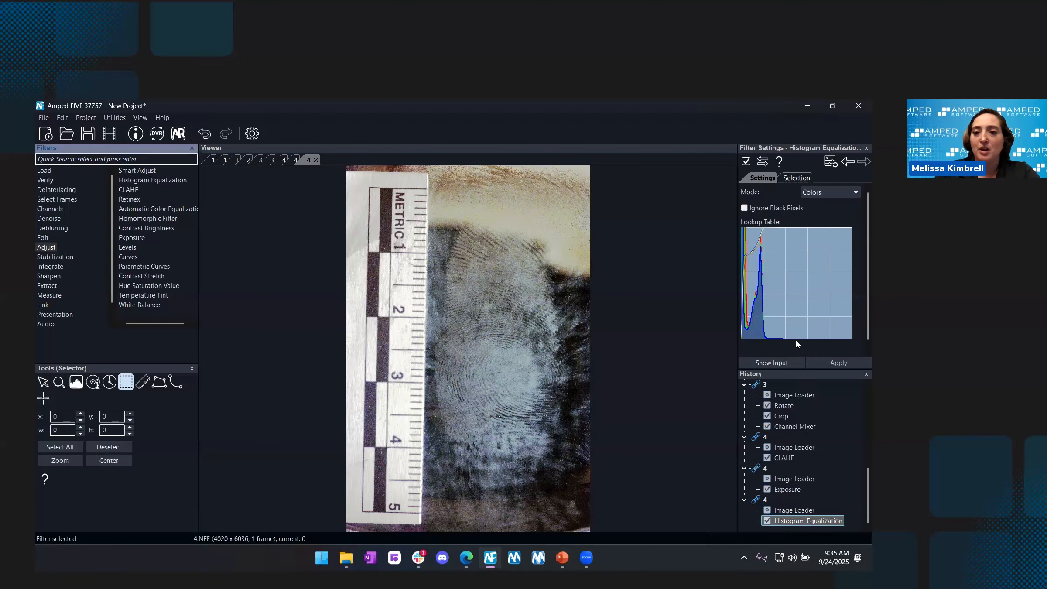
pyautogui.click(776, 363)
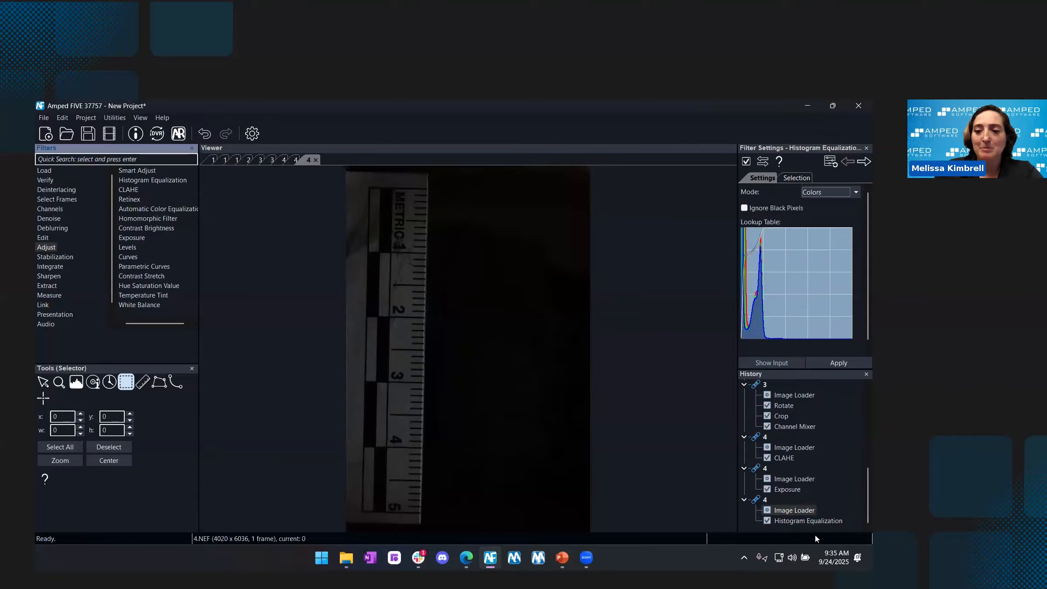
pyautogui.click(810, 523)
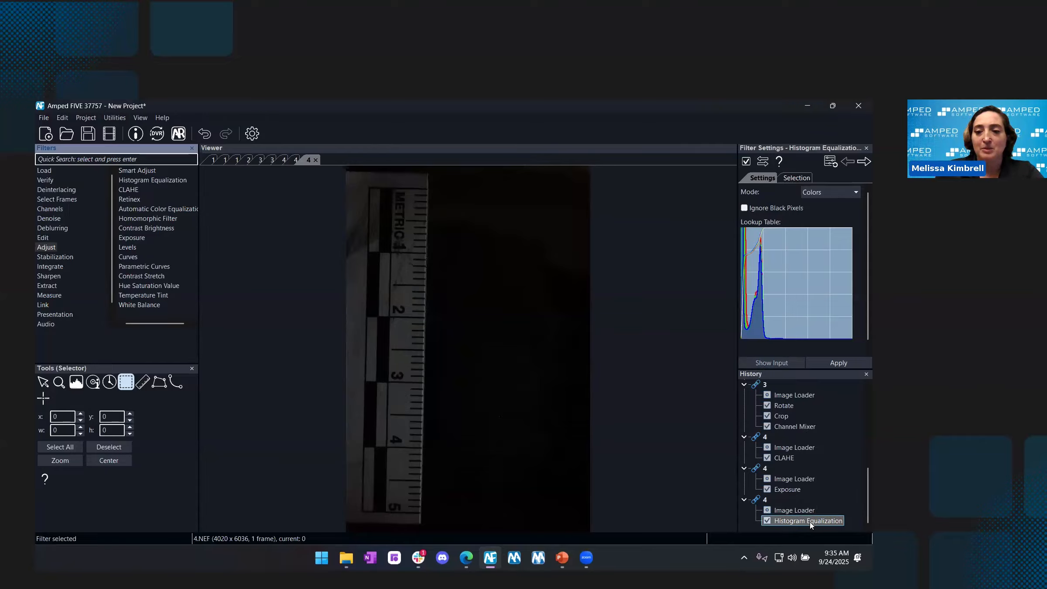
pyautogui.click(838, 363)
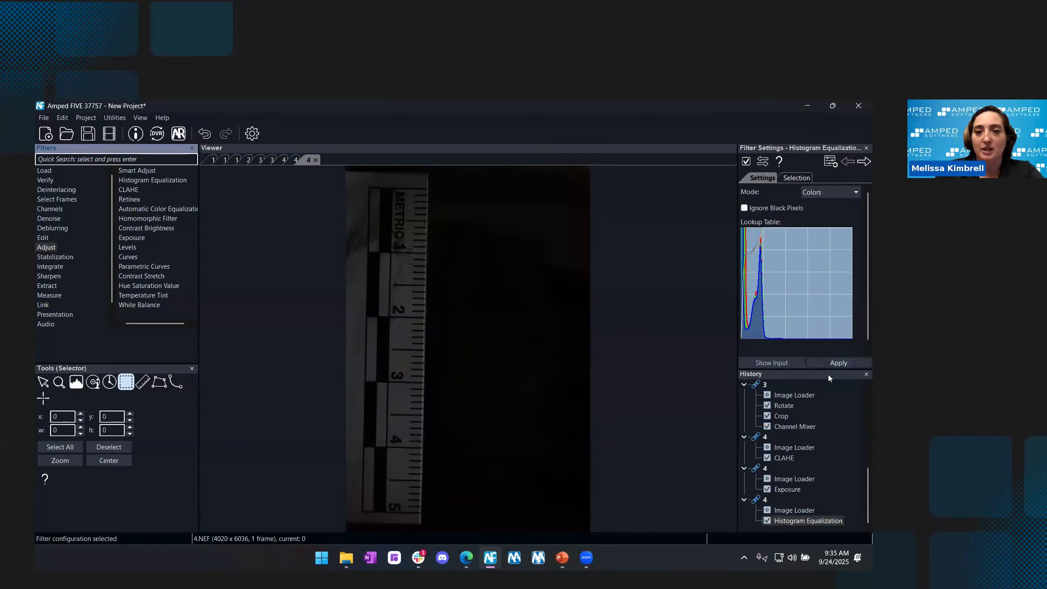
# Base the Histogram Equalization on a static region around the fingerprint, about 2226 x 4767 pixels, starting at x 1486, y 552
pyautogui.click(796, 178)
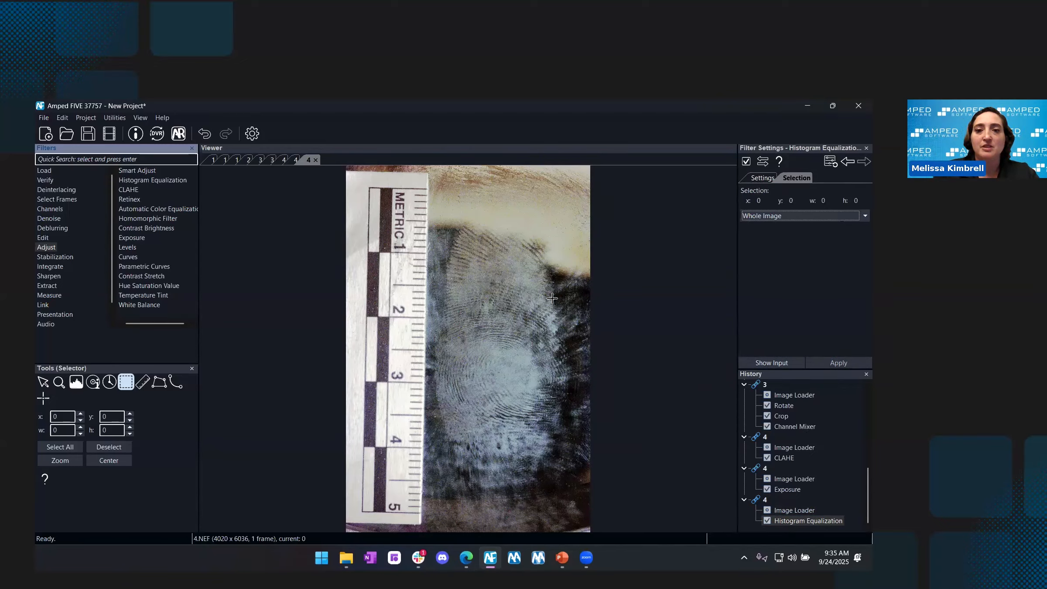
pyautogui.moveTo(437, 202); pyautogui.dragTo(571, 488)
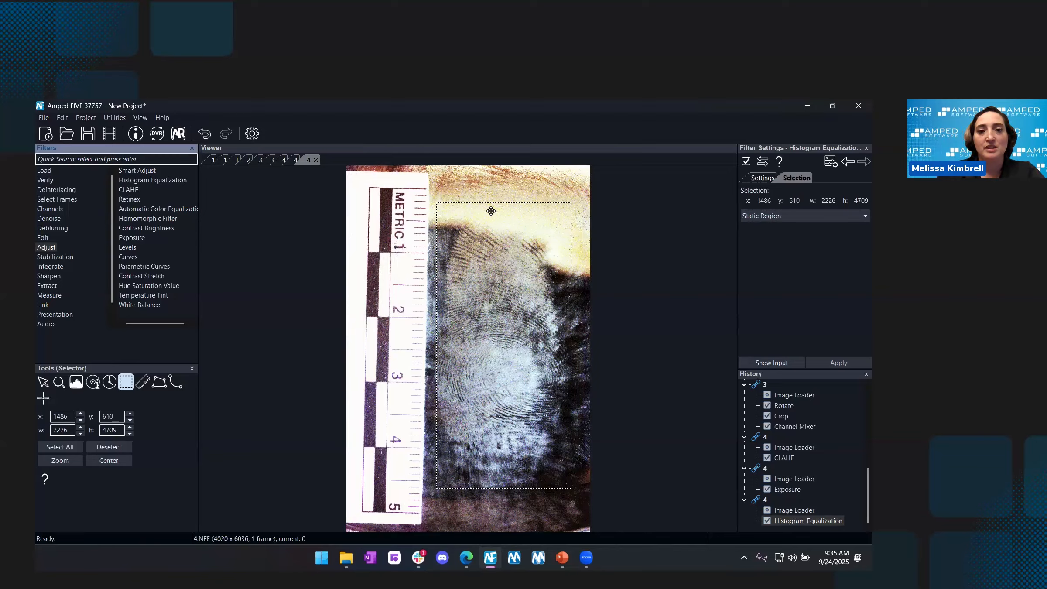
pyautogui.moveTo(526, 203); pyautogui.dragTo(519, 279)
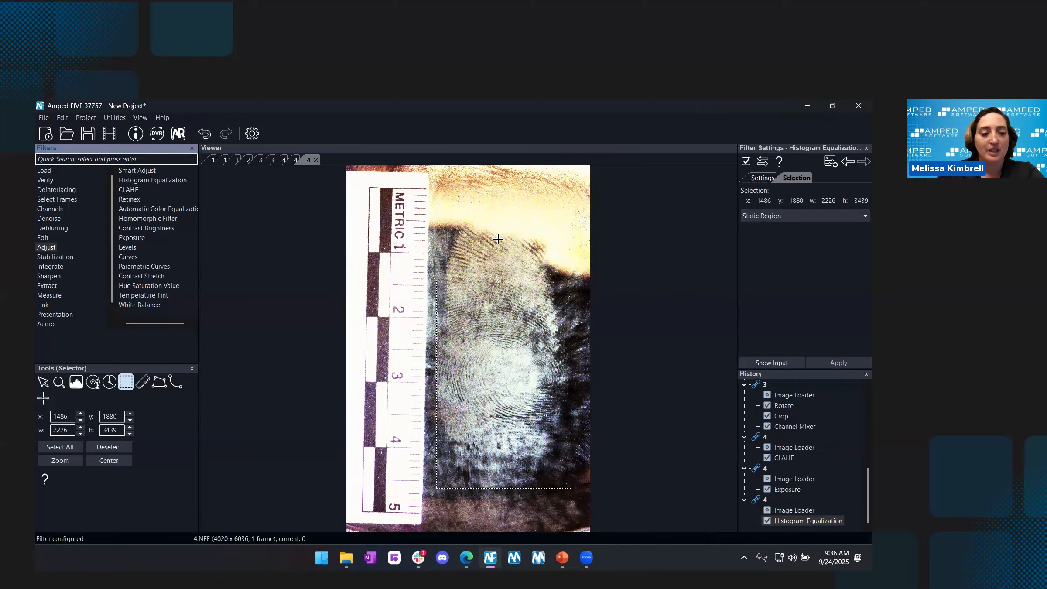
pyautogui.moveTo(512, 278); pyautogui.dragTo(471, 200)
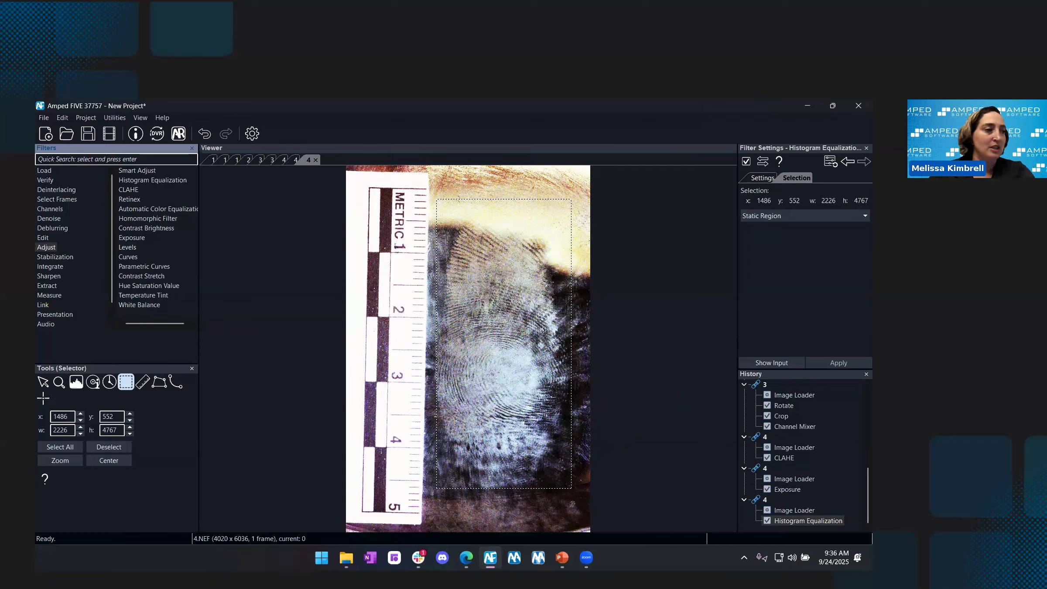
# Add an Extract Channel filter after the Histogram Equalization in the 4.NEF chain
pyautogui.press('d')
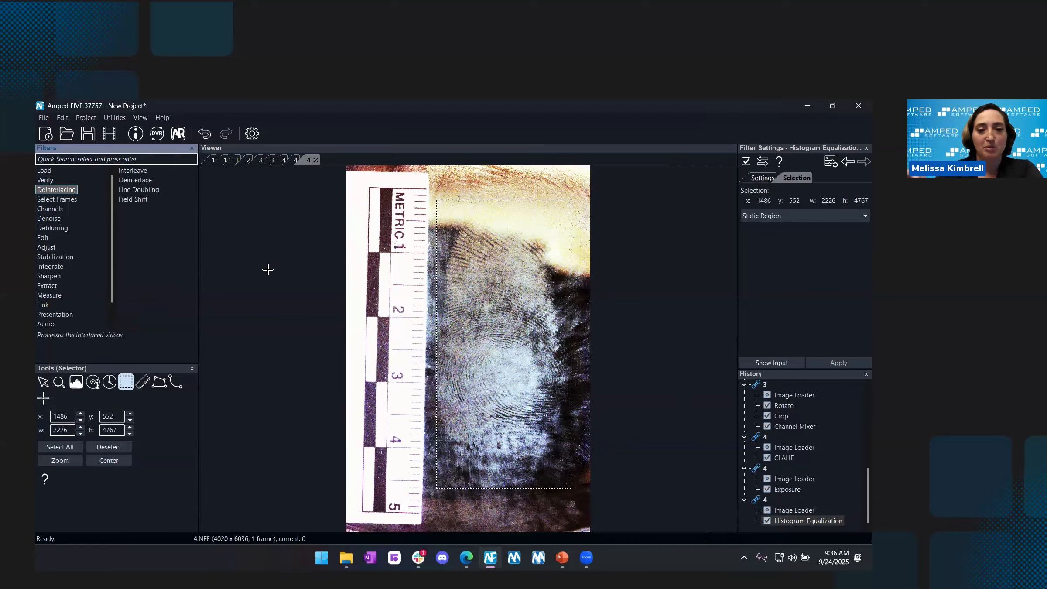
pyautogui.click(58, 210)
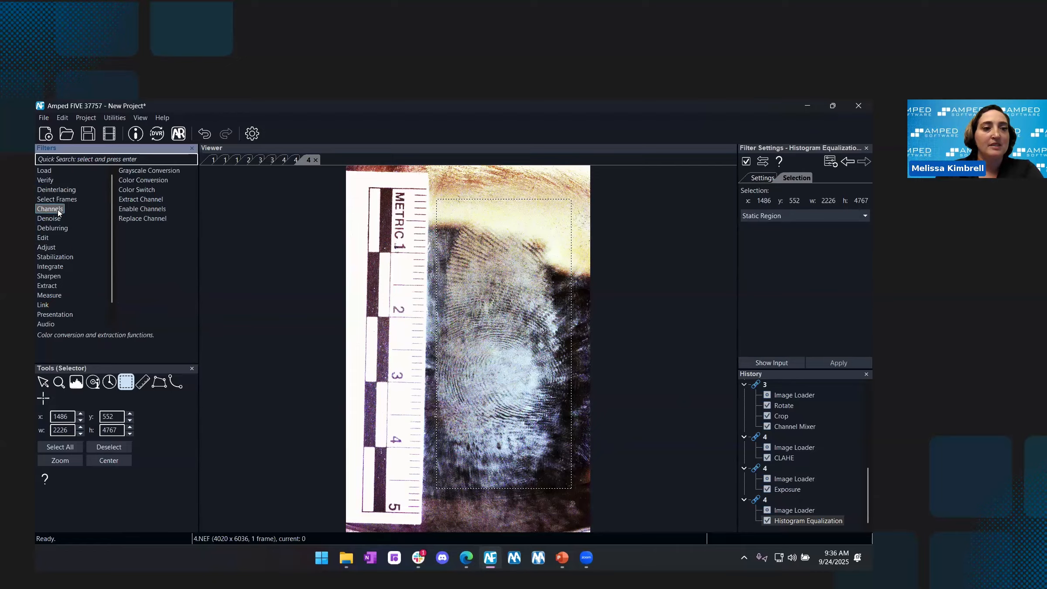
pyautogui.click(143, 200)
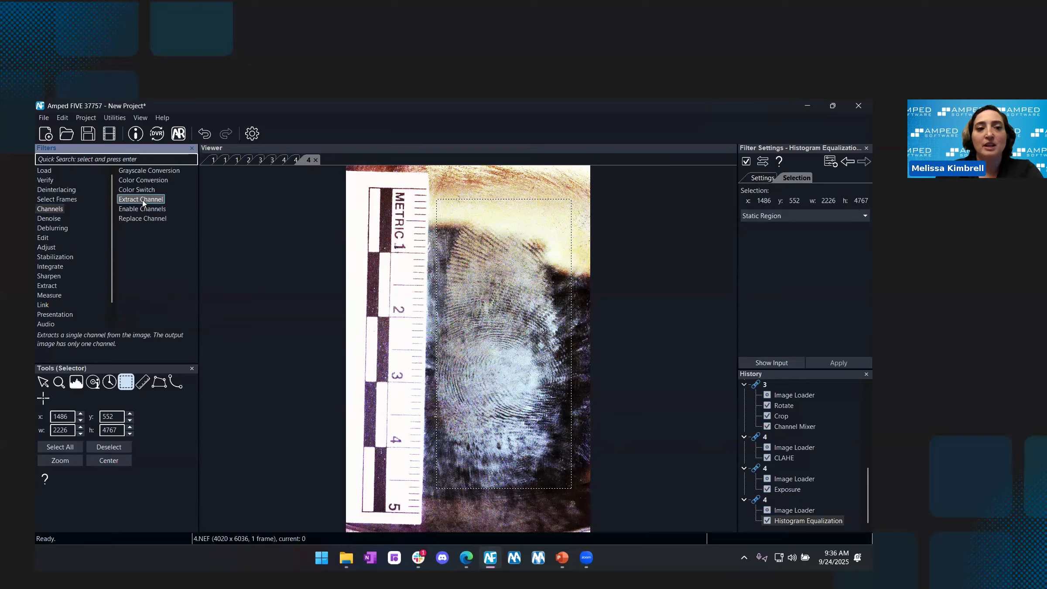
pyautogui.doubleClick(142, 200)
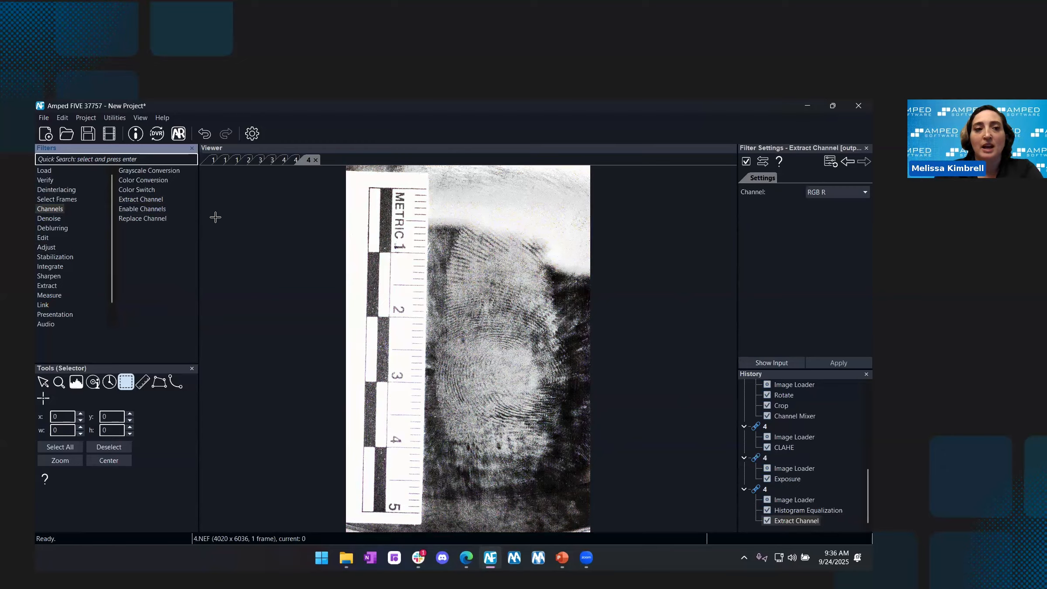
pyautogui.click(165, 219)
pyautogui.click(143, 199)
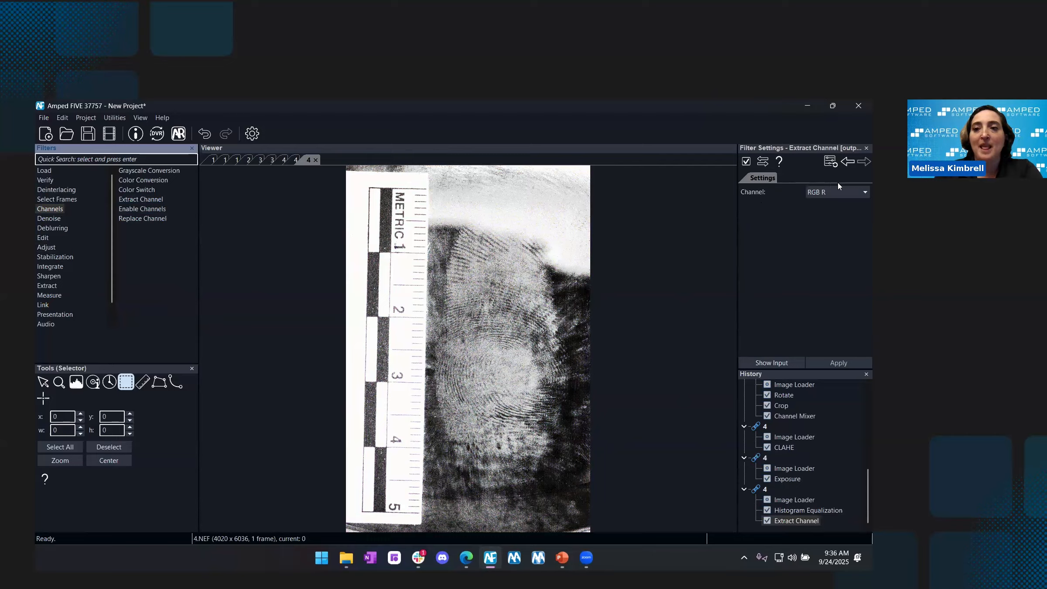
# Compare the red, green and blue channels of the 4.NEF print and set the extracted channel to RGB G
pyautogui.click(833, 194)
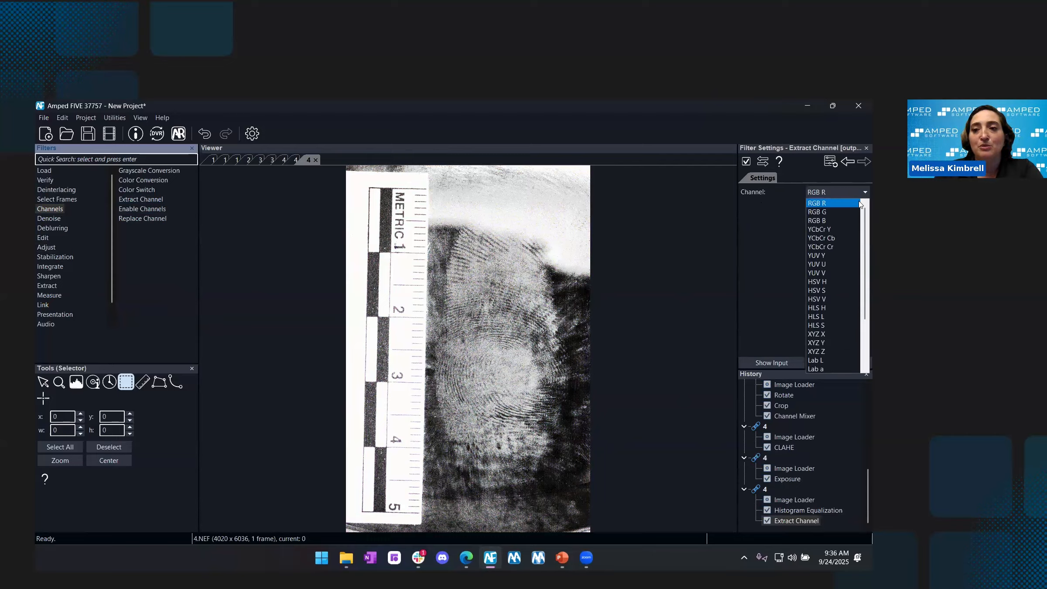
pyautogui.click(821, 192)
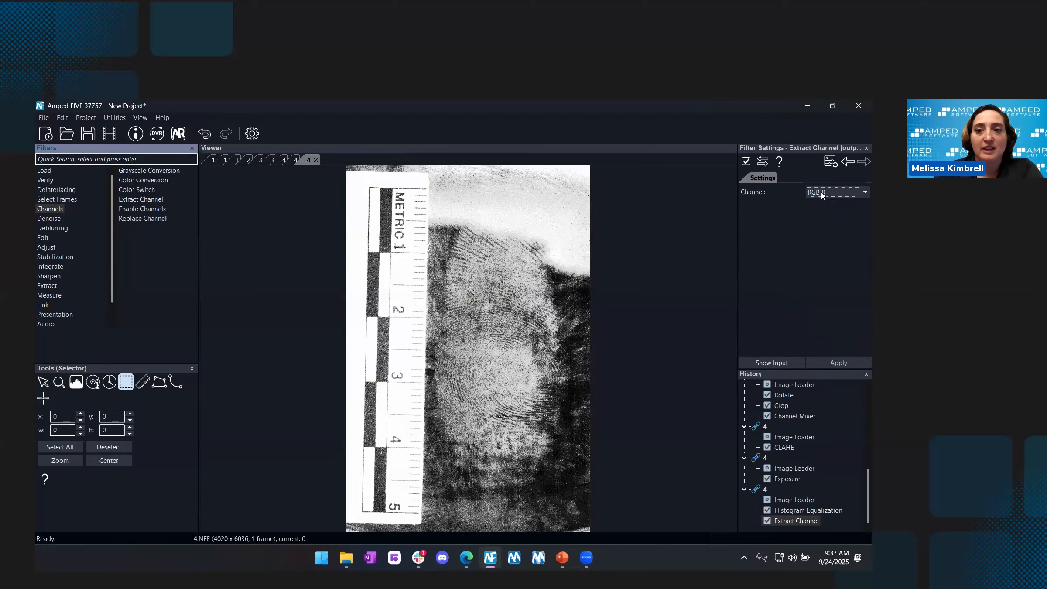
pyautogui.scroll(-1, 821, 193)
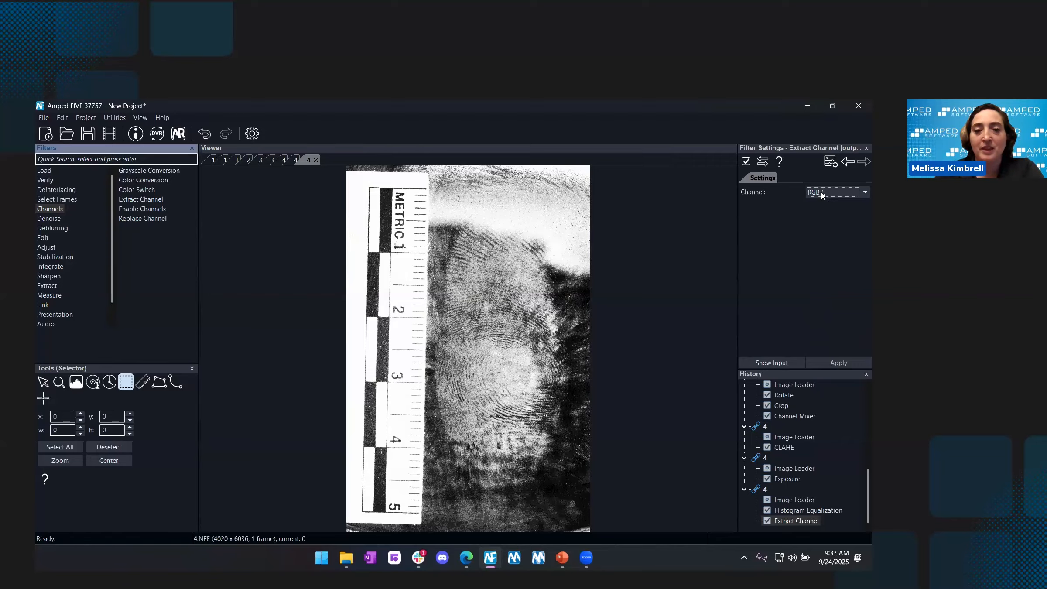
pyautogui.scroll(-1, 821, 192)
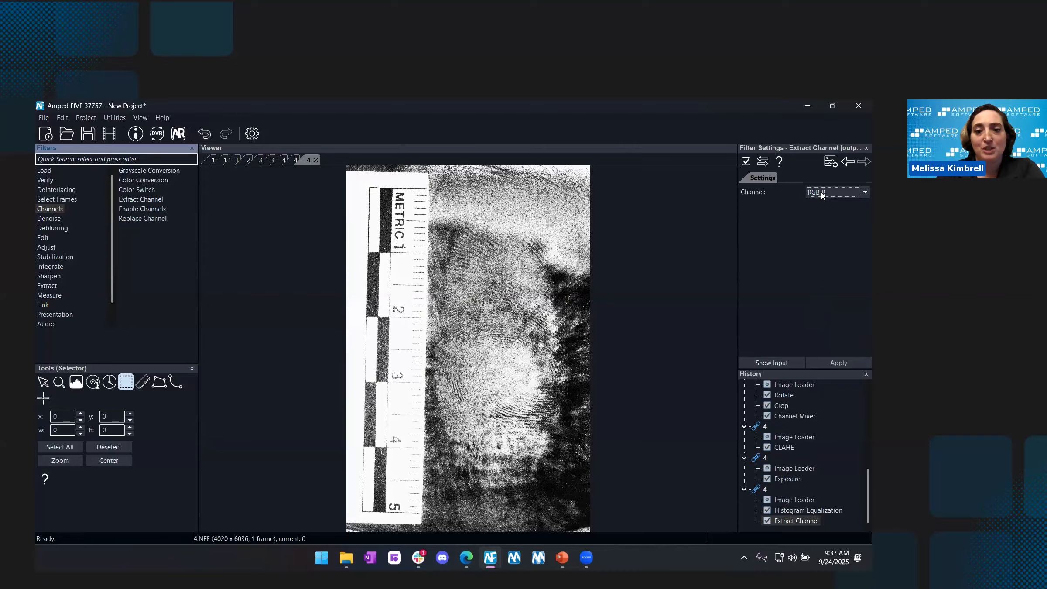
pyautogui.scroll(1, 821, 192)
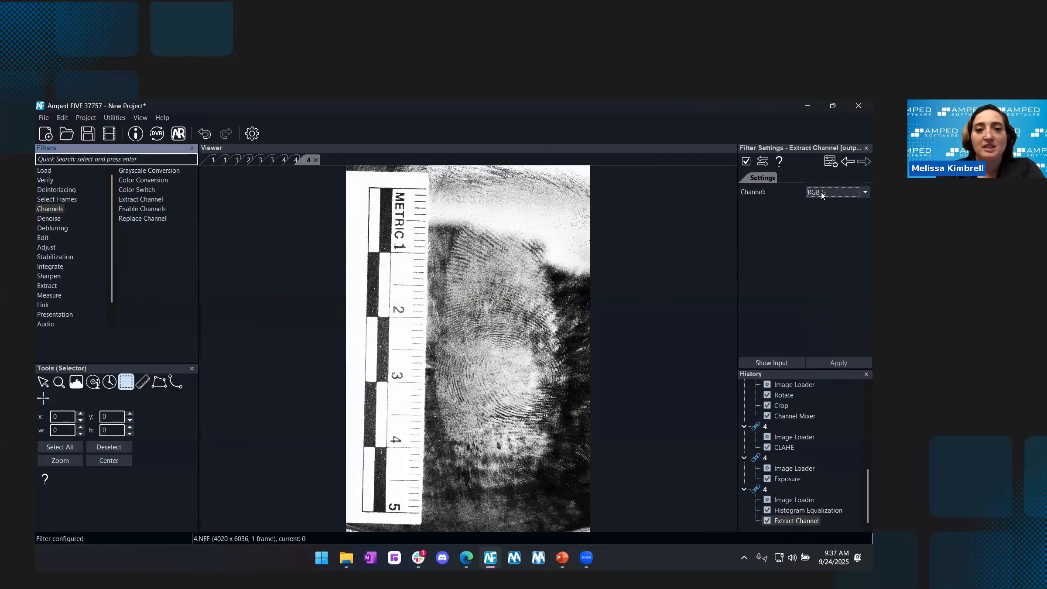
pyautogui.scroll(1, 821, 192)
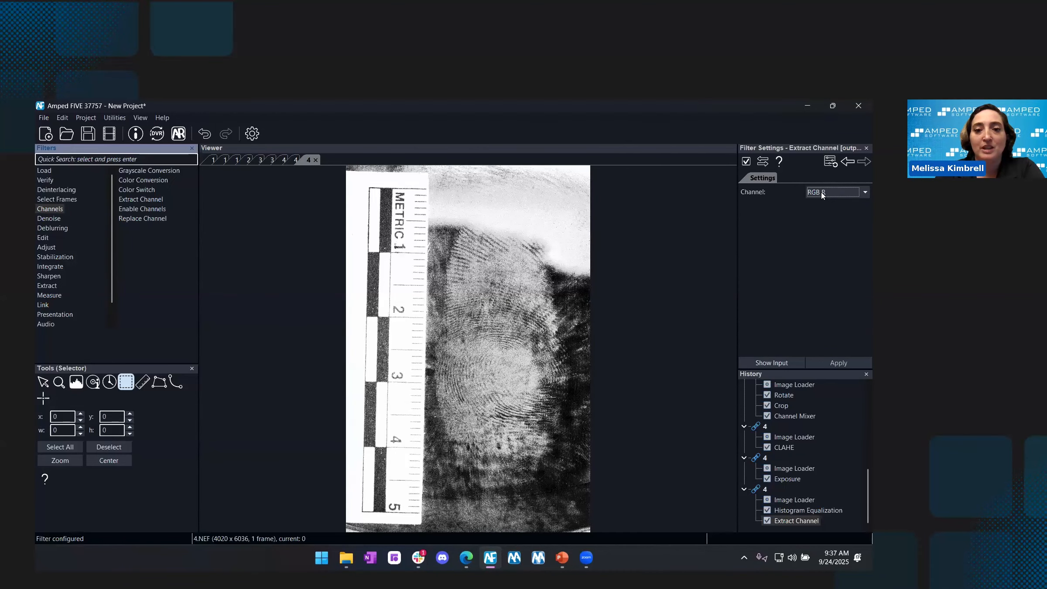
pyautogui.scroll(-1, 821, 192)
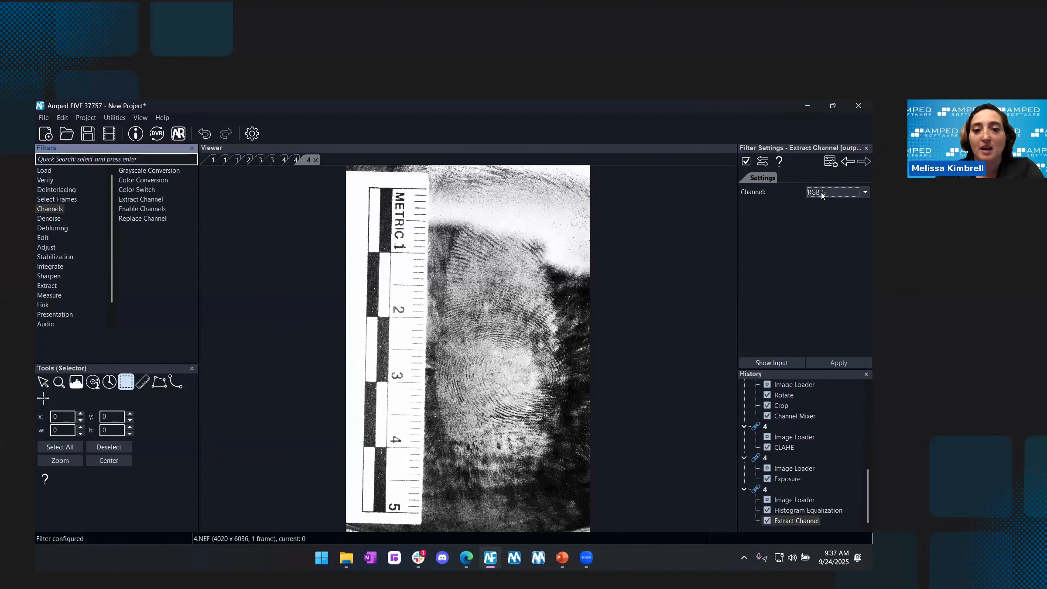
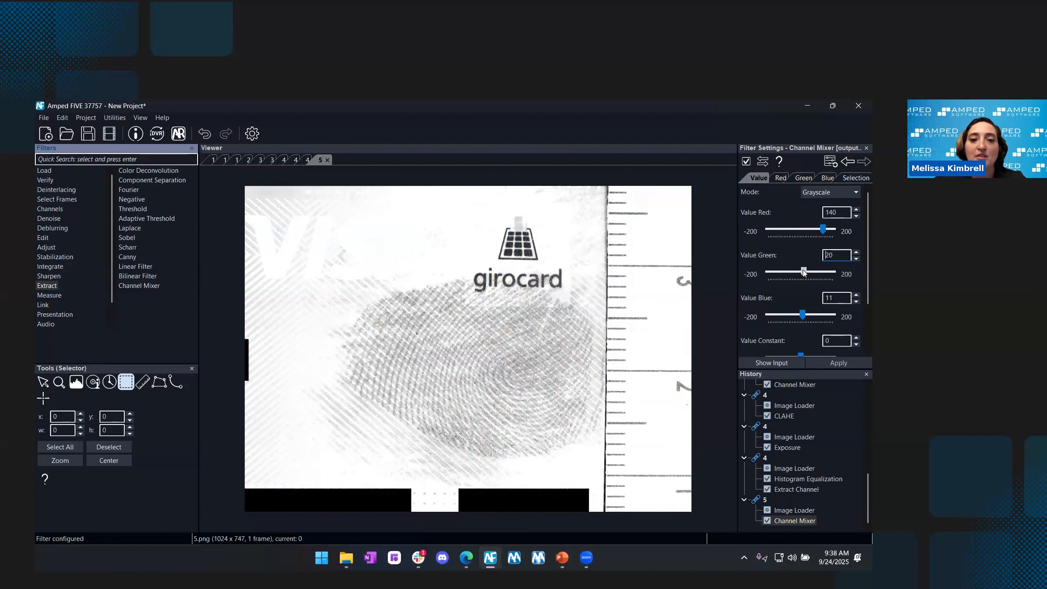
# Set the 5.png Channel Mixer's Value Green to -15 and Value Blue to -20, and compare the result with the input image
pyautogui.moveTo(800, 314); pyautogui.dragTo(794, 318)
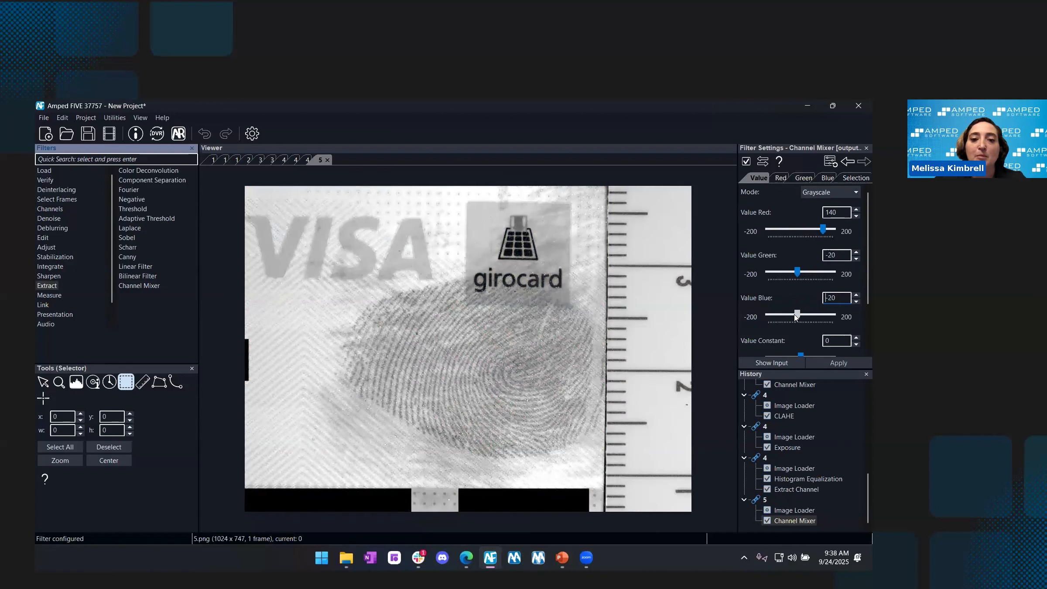
pyautogui.click(823, 232)
pyautogui.moveTo(797, 272); pyautogui.dragTo(799, 274)
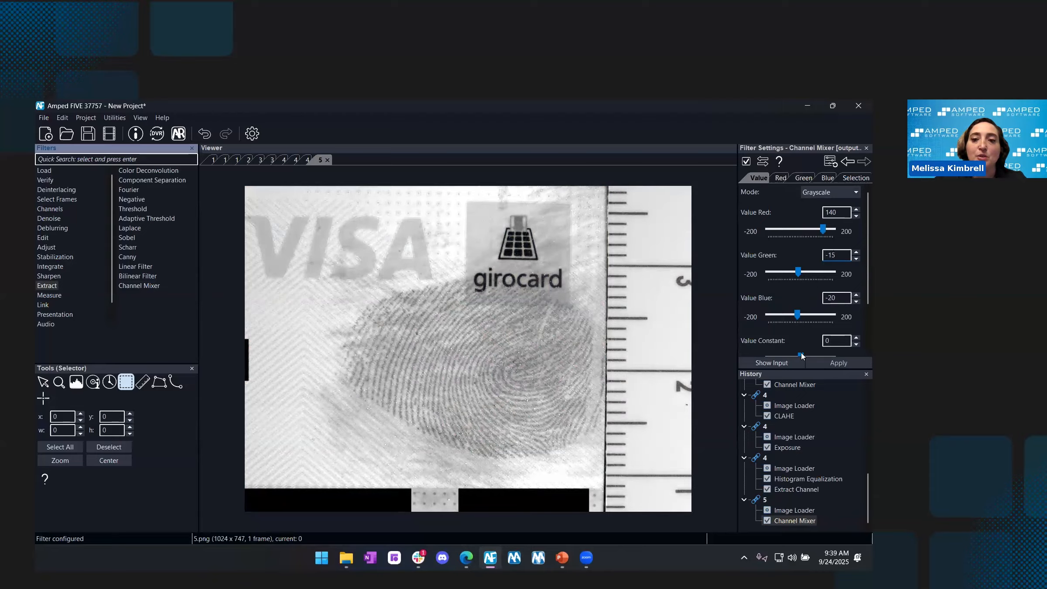
pyautogui.click(770, 364)
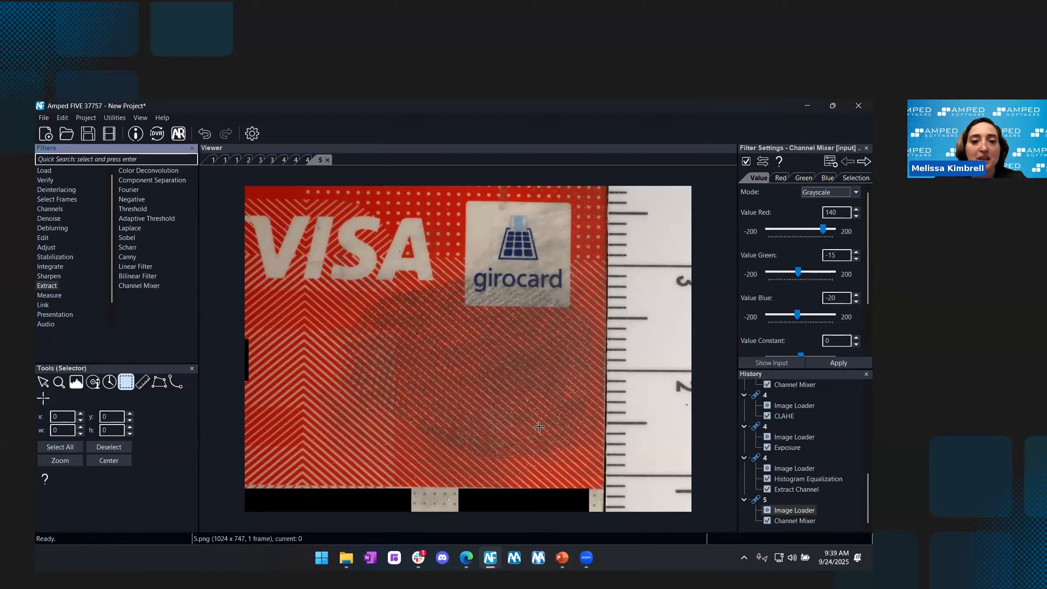
pyautogui.click(834, 365)
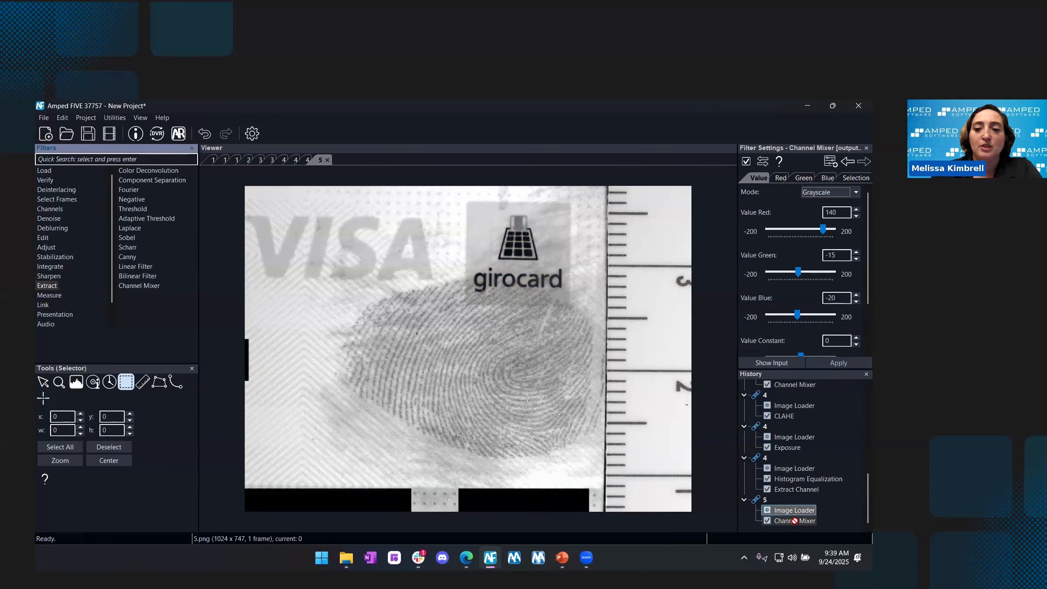
# Clone the 5.png image loader into a new chain and add an Extract Channel filter to it
pyautogui.moveTo(795, 529); pyautogui.dragTo(469, 354)
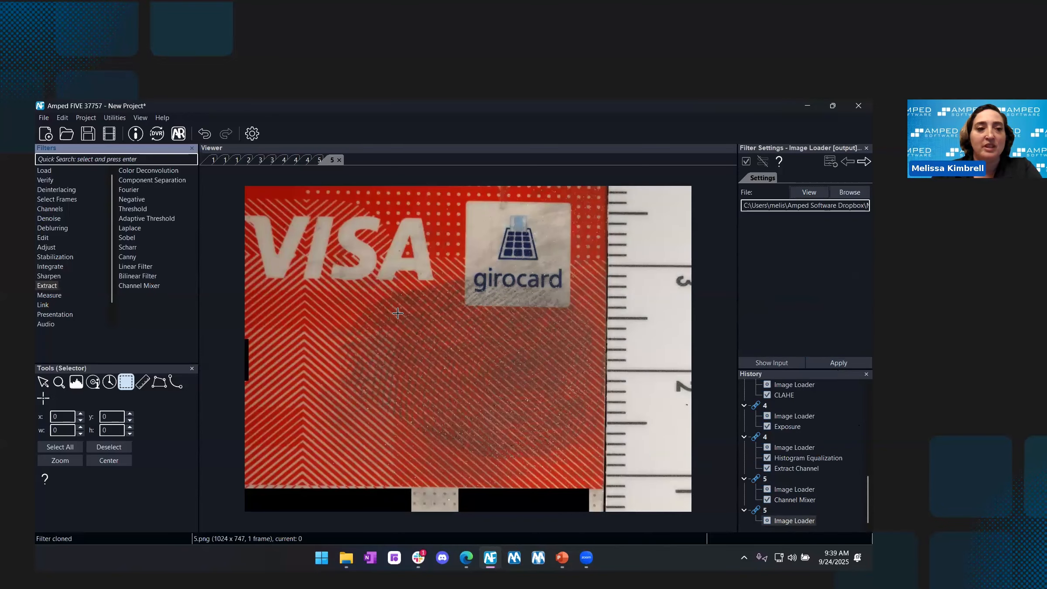
pyautogui.click(49, 294)
pyautogui.click(43, 237)
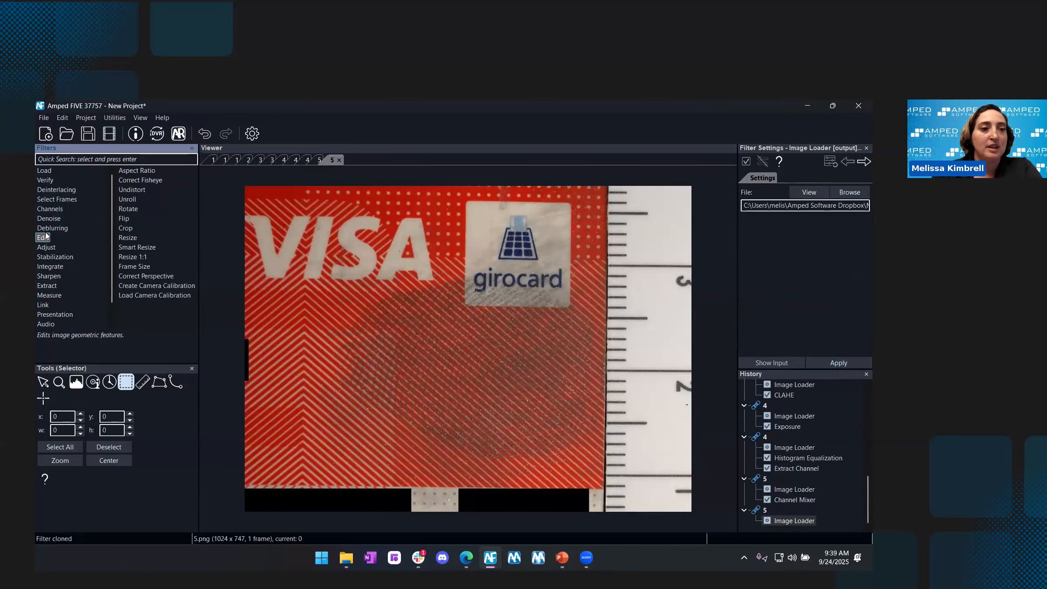
pyautogui.click(48, 276)
pyautogui.click(48, 218)
pyautogui.click(48, 209)
pyautogui.moveTo(136, 200); pyautogui.dragTo(332, 244)
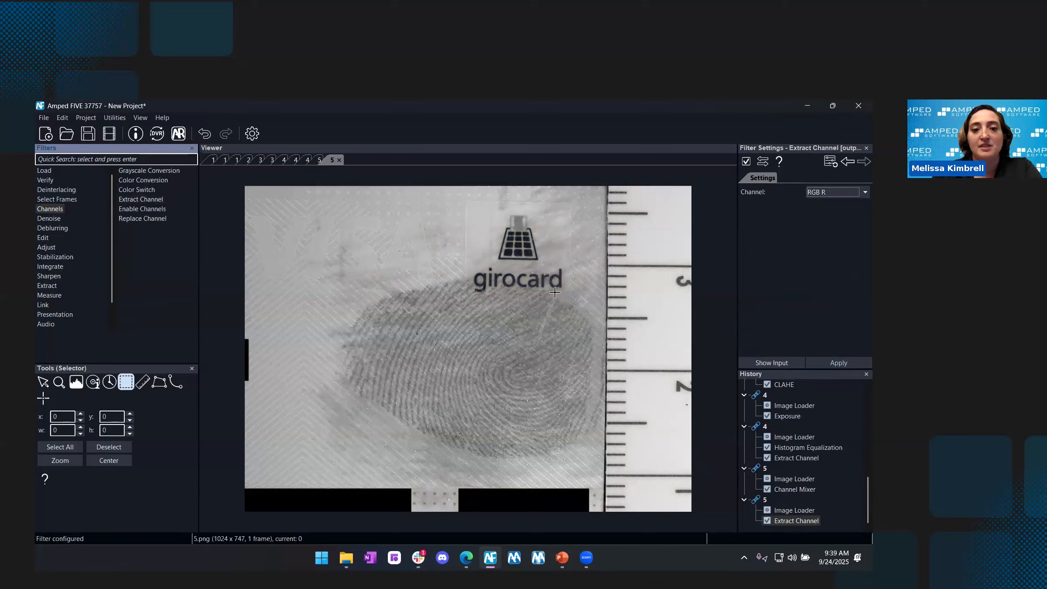
# Compare the RGB G and RGB B channels of the card print with RGB R, ending on RGB R
pyautogui.click(822, 194)
pyautogui.click(832, 192)
pyautogui.scroll(-1, 832, 191)
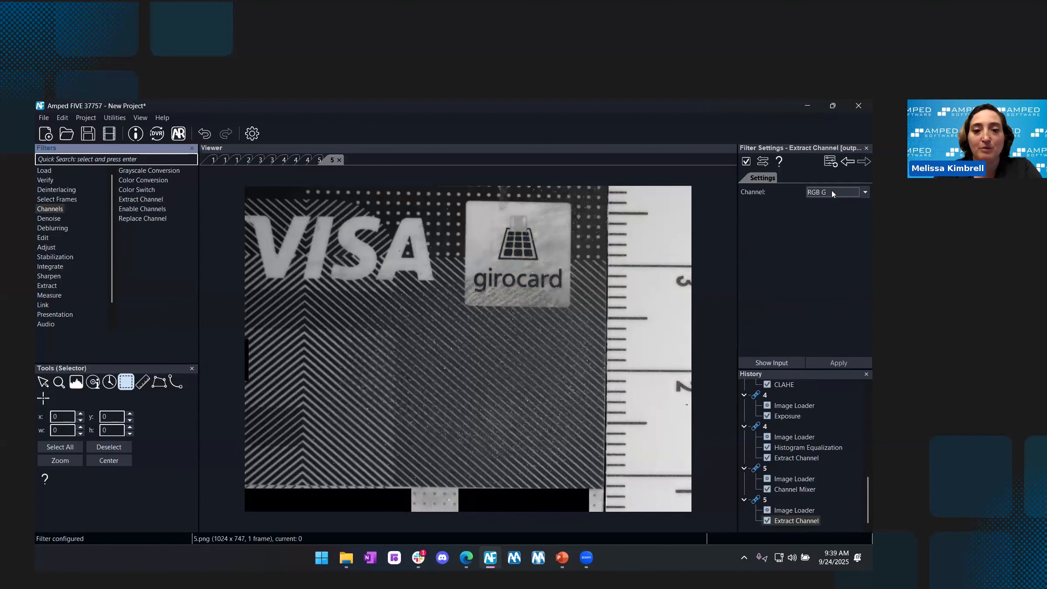
pyautogui.scroll(-1, 832, 191)
pyautogui.scroll(2, 832, 191)
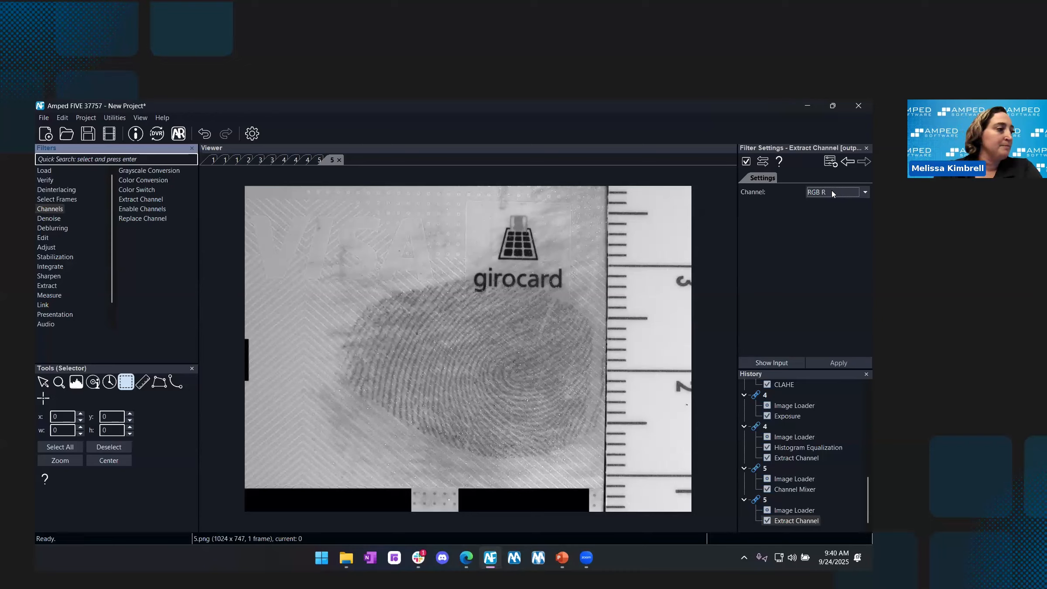
# Load the fingerprint image 6.jpg from the file explorer into a new chain
pyautogui.click(51, 266)
pyautogui.hotkey('alt', 'Tab')
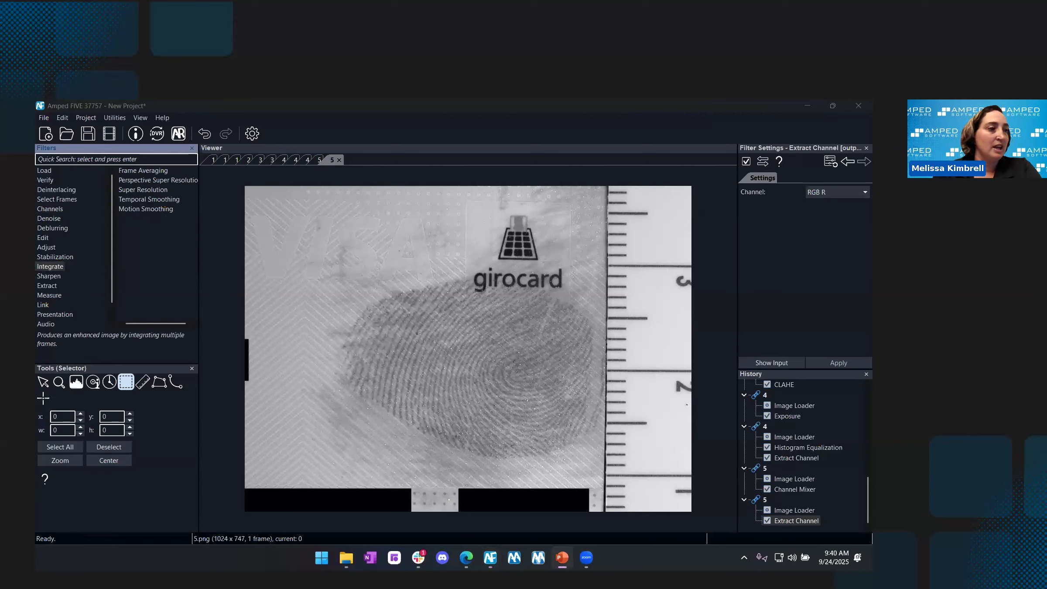
pyautogui.hotkey('alt', 'Tab')
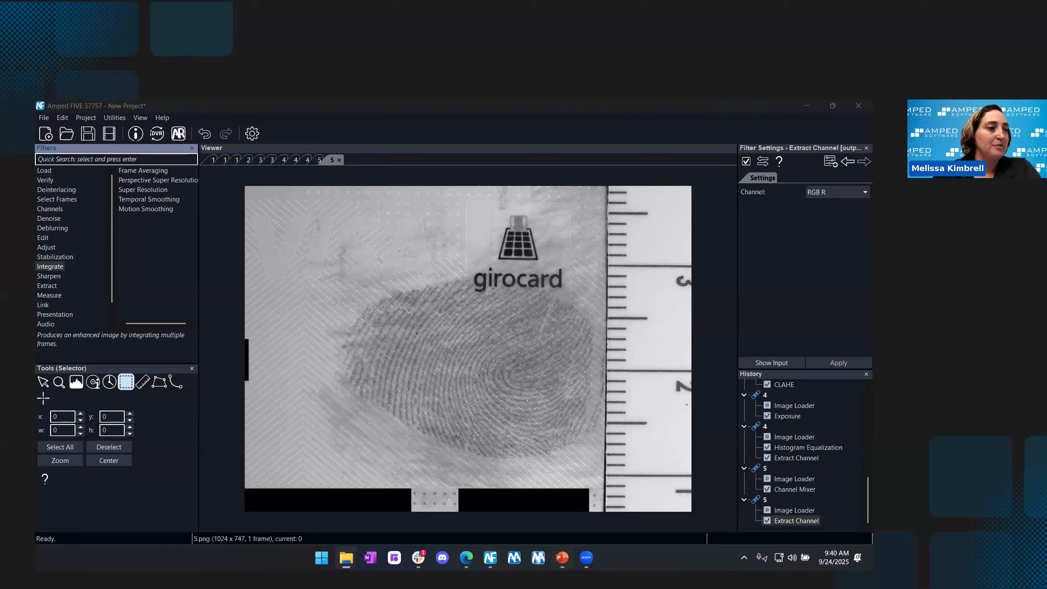
pyautogui.moveTo(394, 336); pyautogui.dragTo(515, 352)
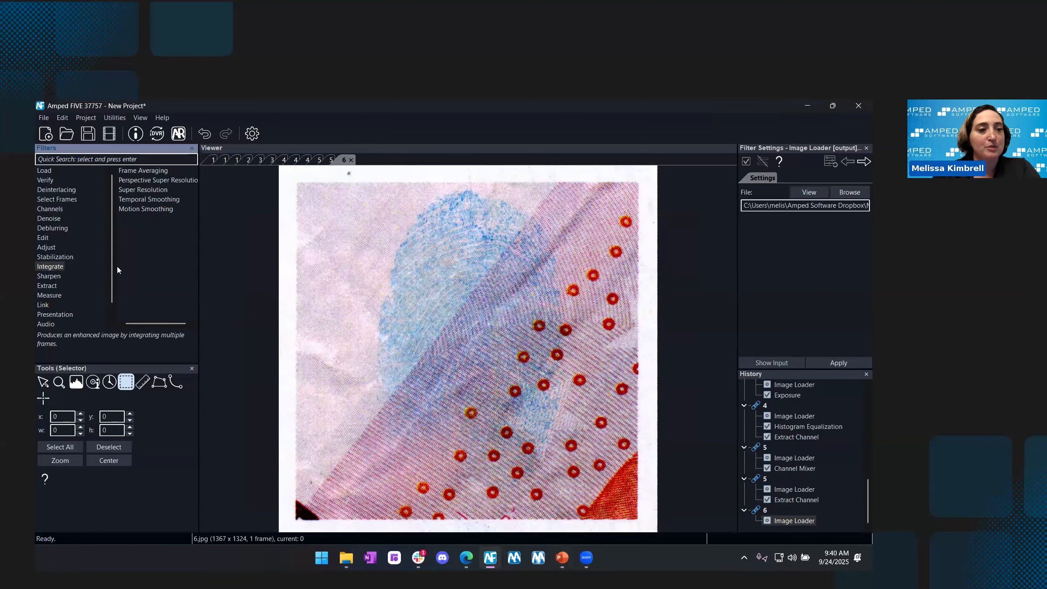
# Add a grayscale Channel Mixer to the 6.jpg chain with Value Red 64, Green -12, Blue 10 and Constant 72
pyautogui.click(48, 247)
pyautogui.click(47, 285)
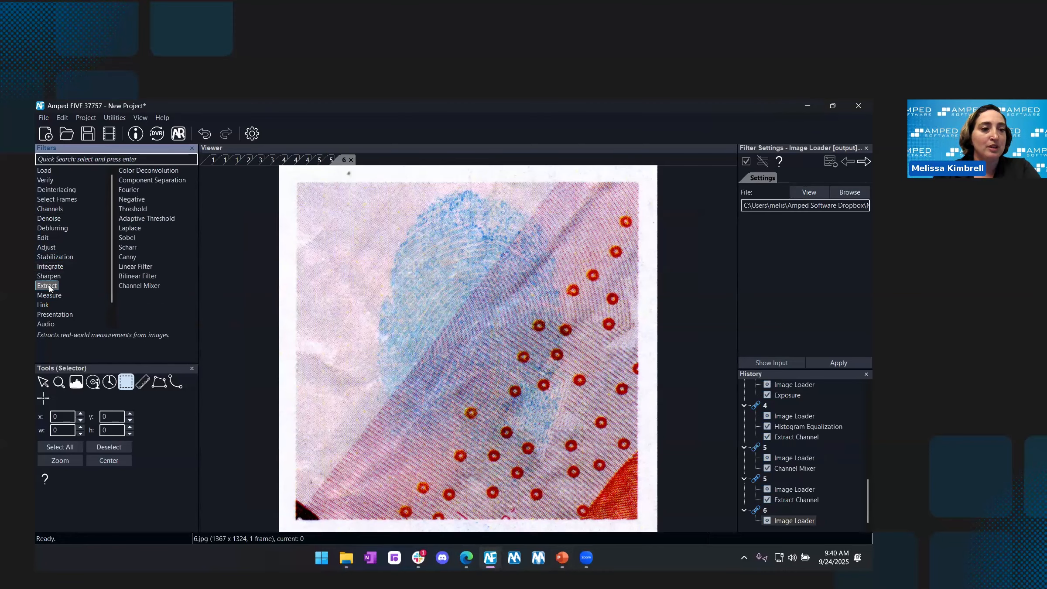
pyautogui.doubleClick(146, 286)
pyautogui.moveTo(801, 355); pyautogui.dragTo(812, 355)
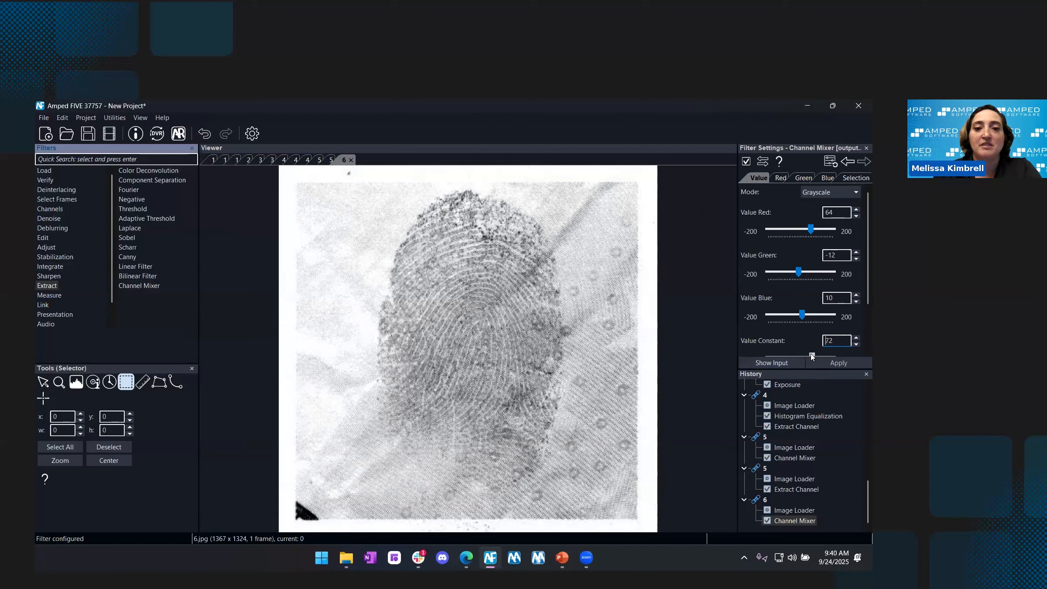
# Set the 6.jpg Channel Mixer's Value Green to -18 and Value Constant to 80, and compare the result with the input image
pyautogui.click(798, 272)
pyautogui.moveTo(799, 273); pyautogui.dragTo(798, 273)
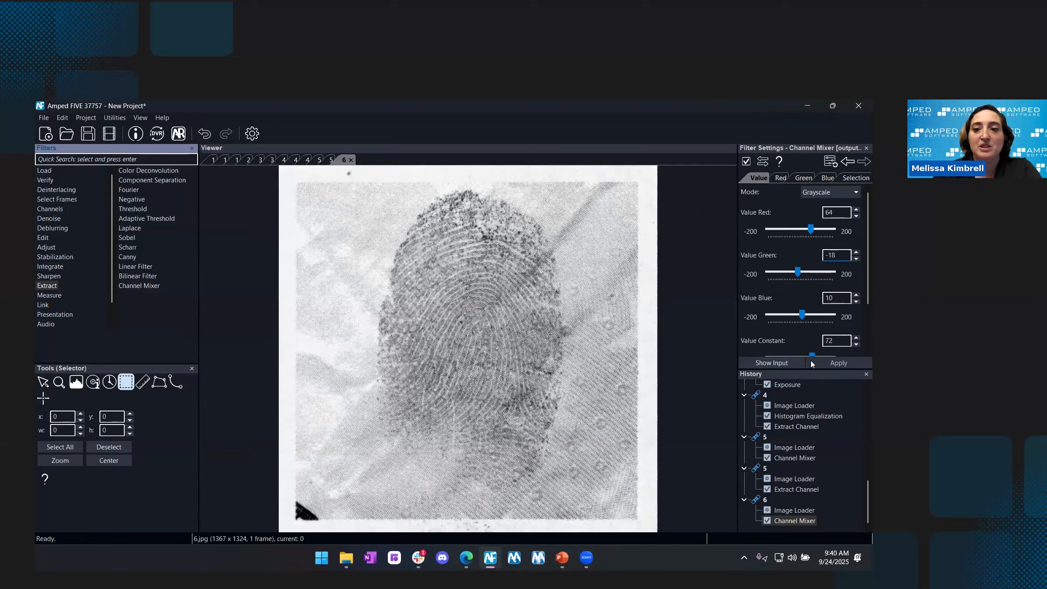
pyautogui.moveTo(812, 354); pyautogui.dragTo(814, 355)
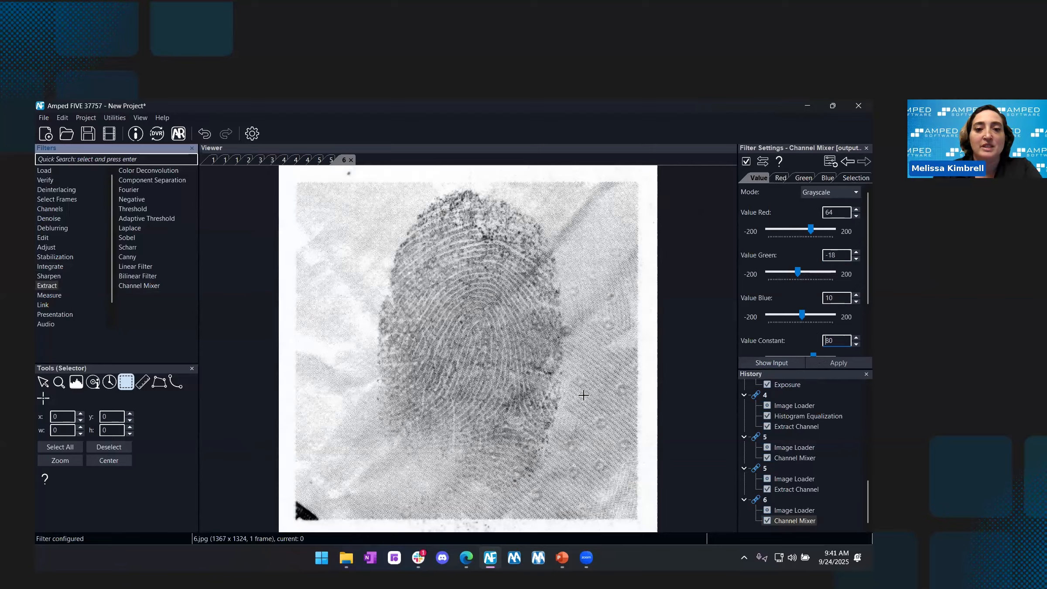
pyautogui.click(770, 363)
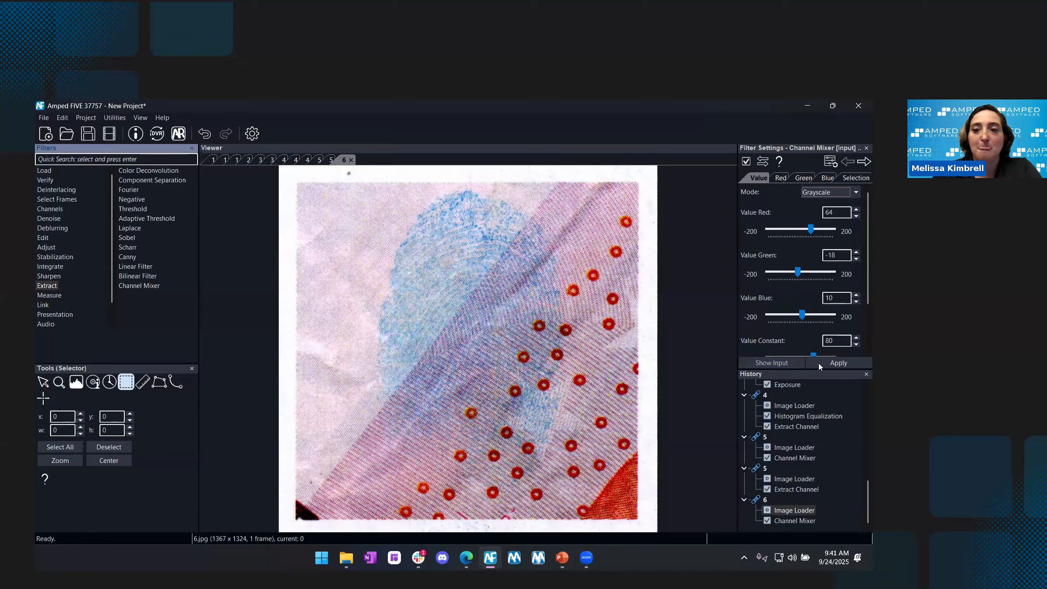
pyautogui.click(833, 365)
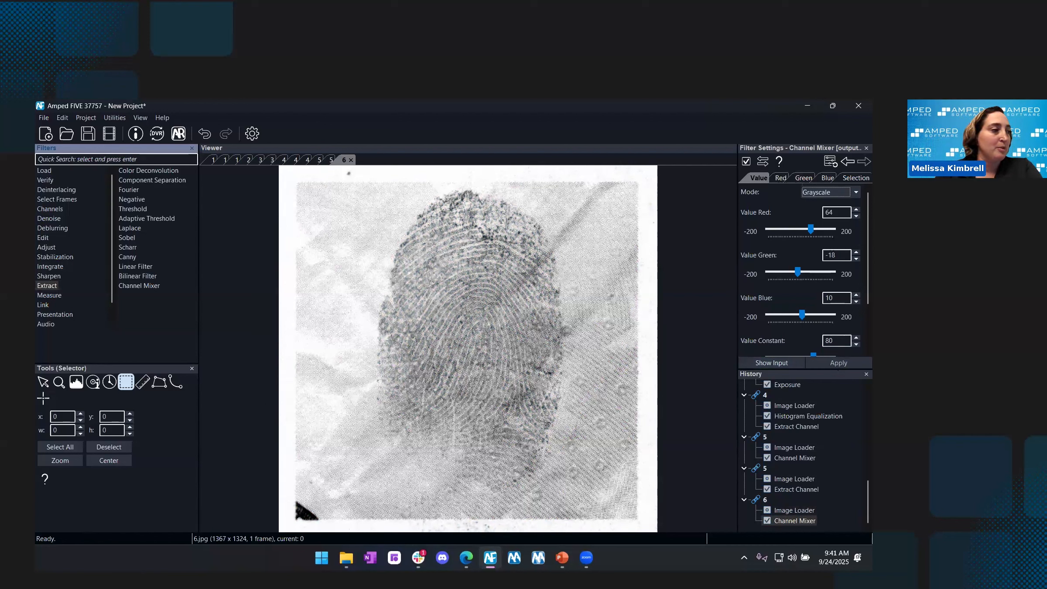
# Switch to the PowerPoint presentation, review the Analysis slide on frequency filtering, and return to Amped FIVE
pyautogui.hotkey('alt', 'Tab')
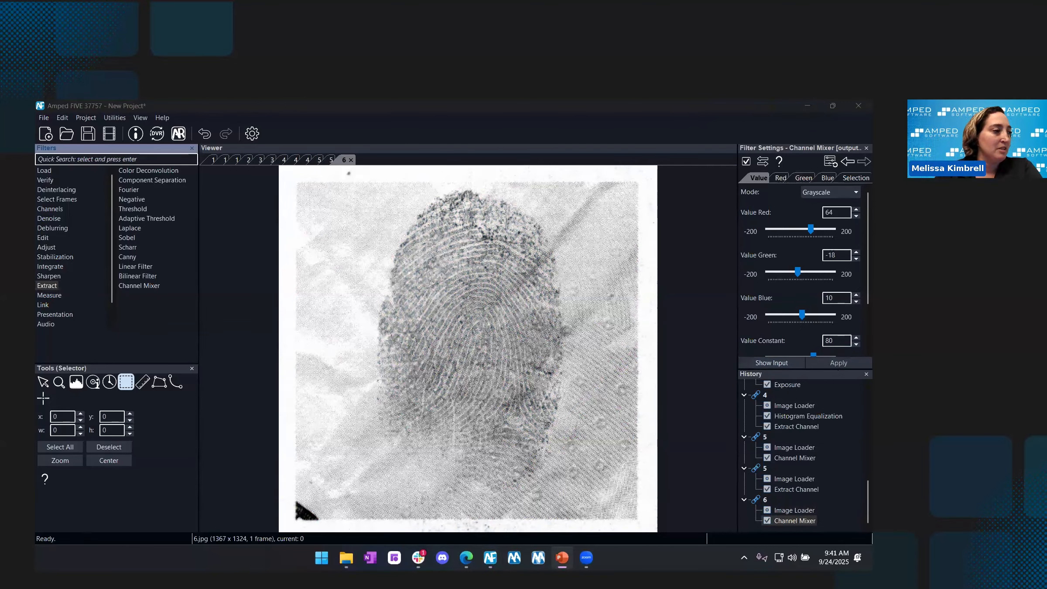
pyautogui.hotkey('alt', 'Tab')
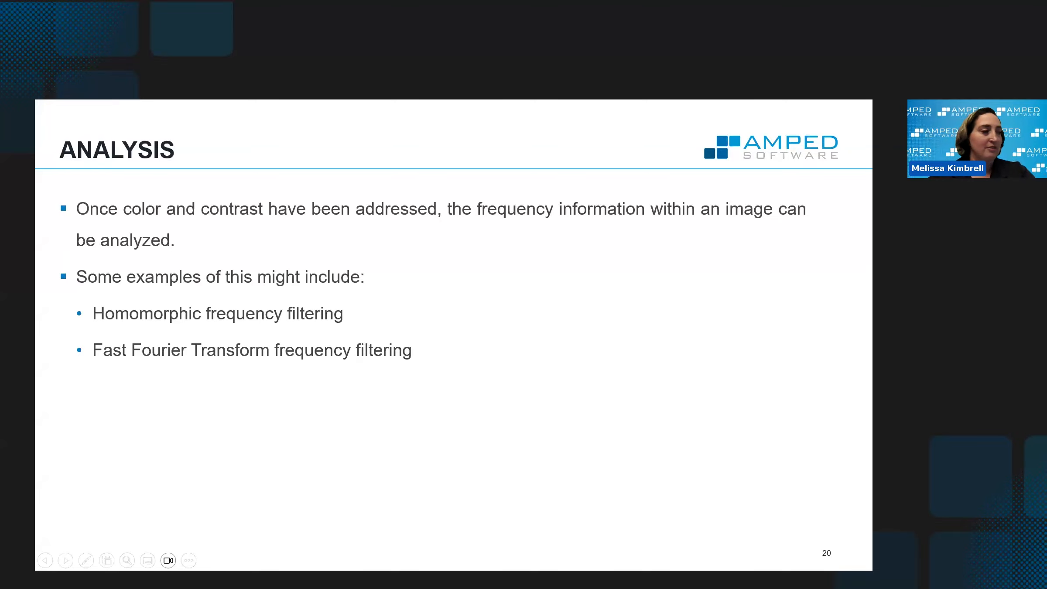
pyautogui.hotkey('alt', 'Tab')
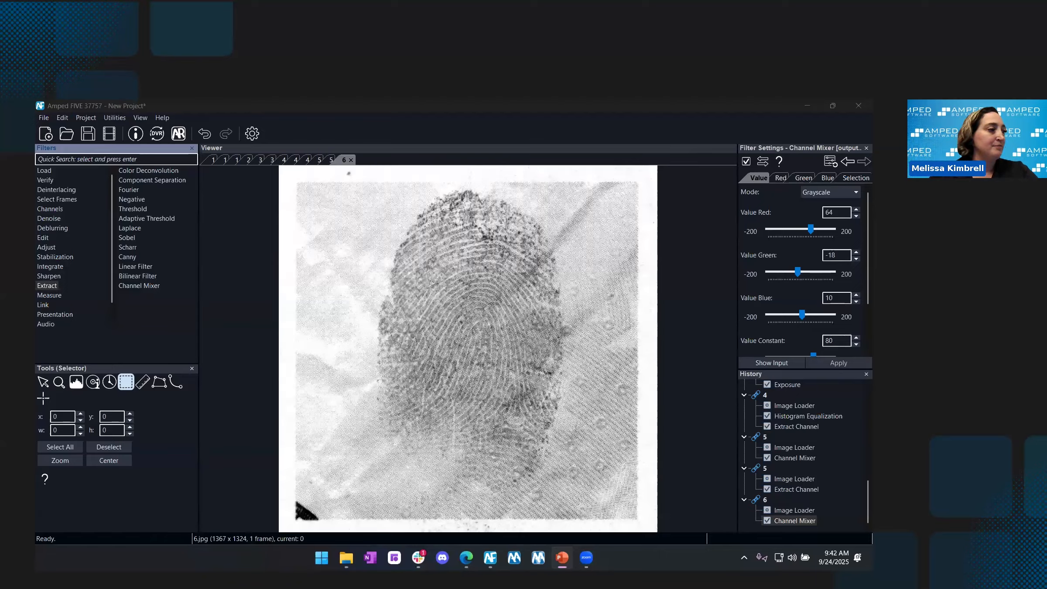
# Load 7.png from the file explorer into a new chain and rotate the image by 180 degrees
pyautogui.click(346, 558)
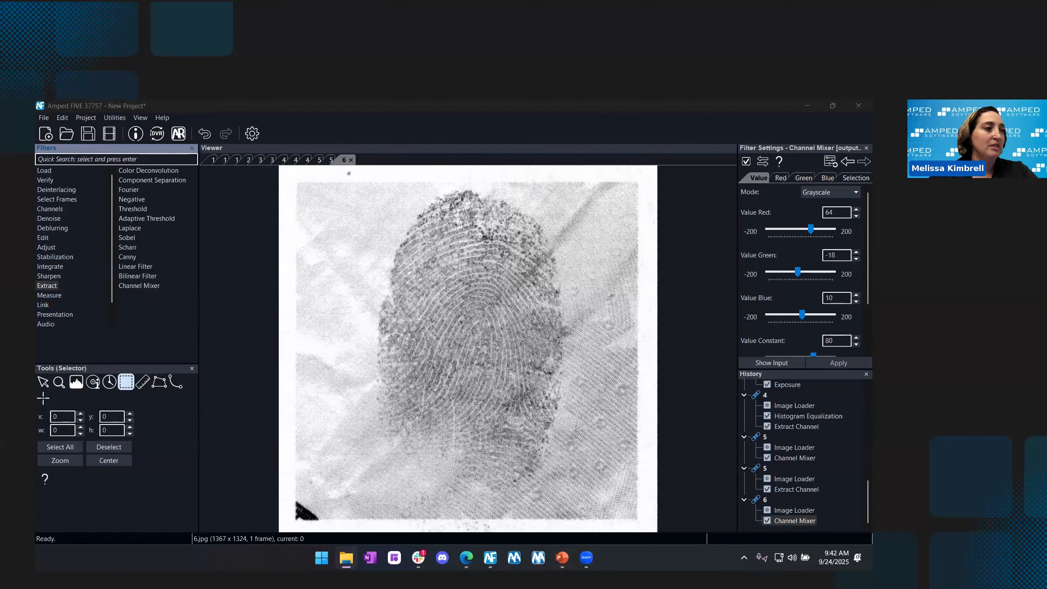
pyautogui.moveTo(138, 358); pyautogui.dragTo(392, 374)
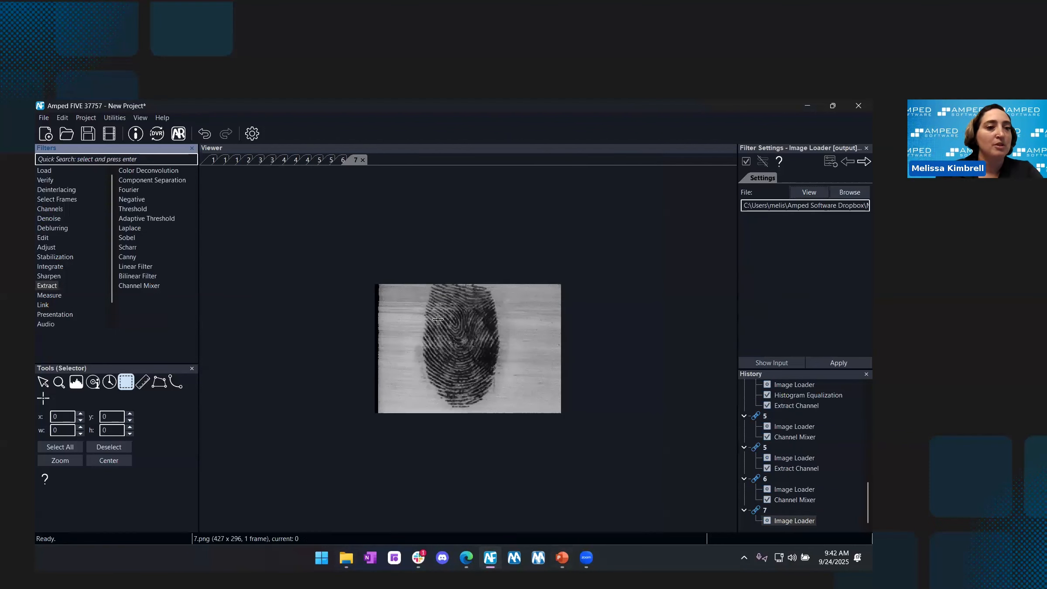
pyautogui.click(40, 238)
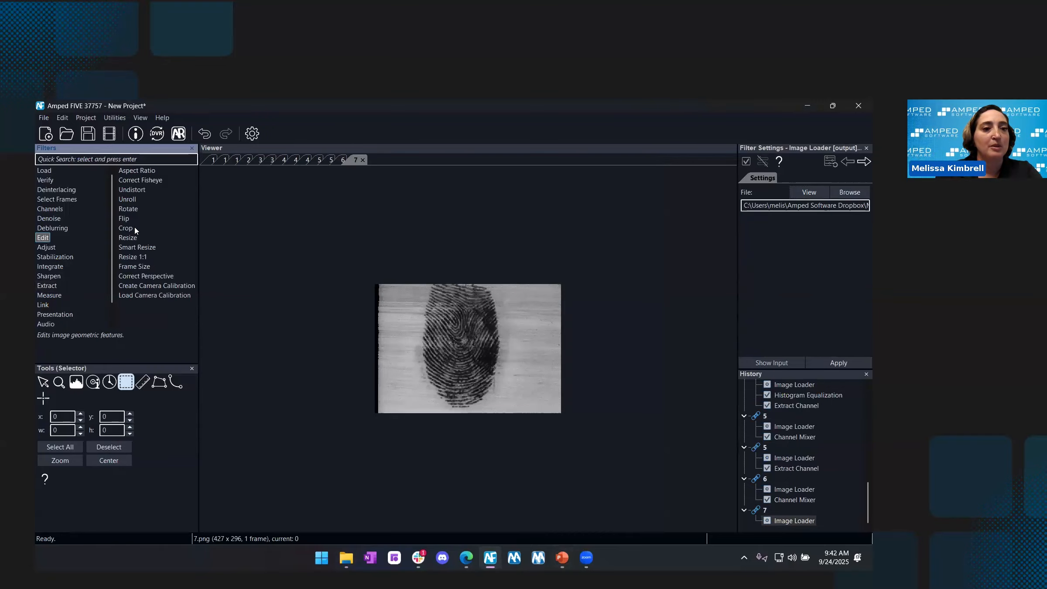
pyautogui.doubleClick(131, 212)
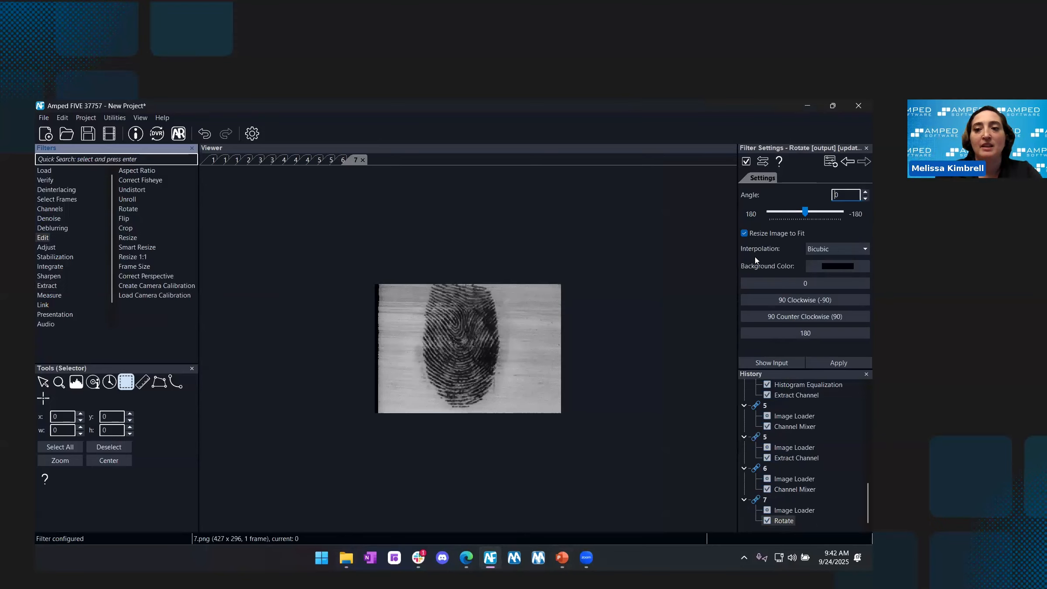
pyautogui.click(803, 336)
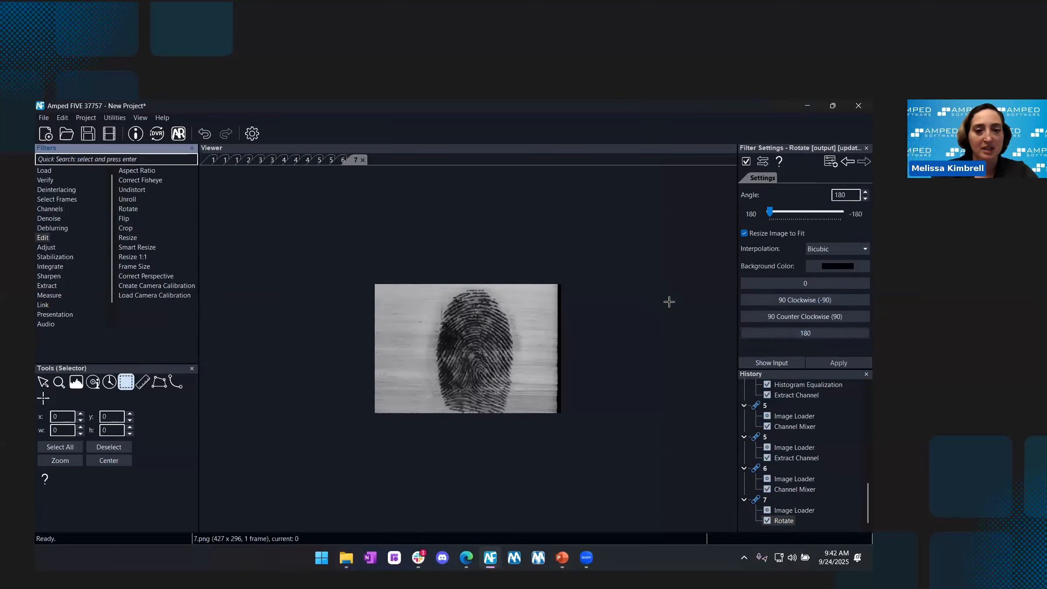
# Add a Homomorphic Filter to the rotated 7.png print and set its Alpha to 0.65
pyautogui.scroll(1, 493, 378)
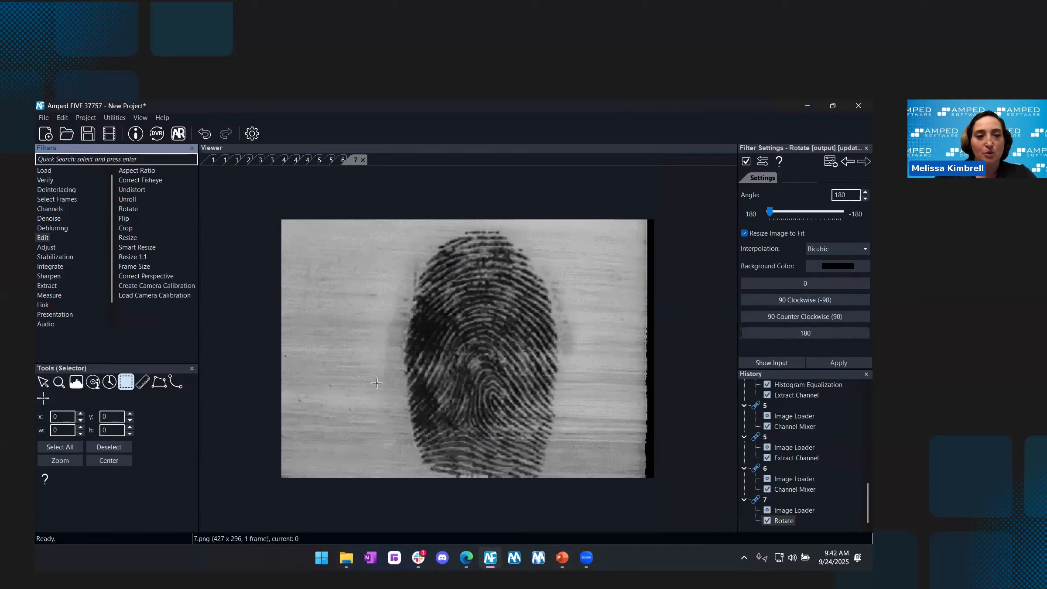
pyautogui.click(45, 248)
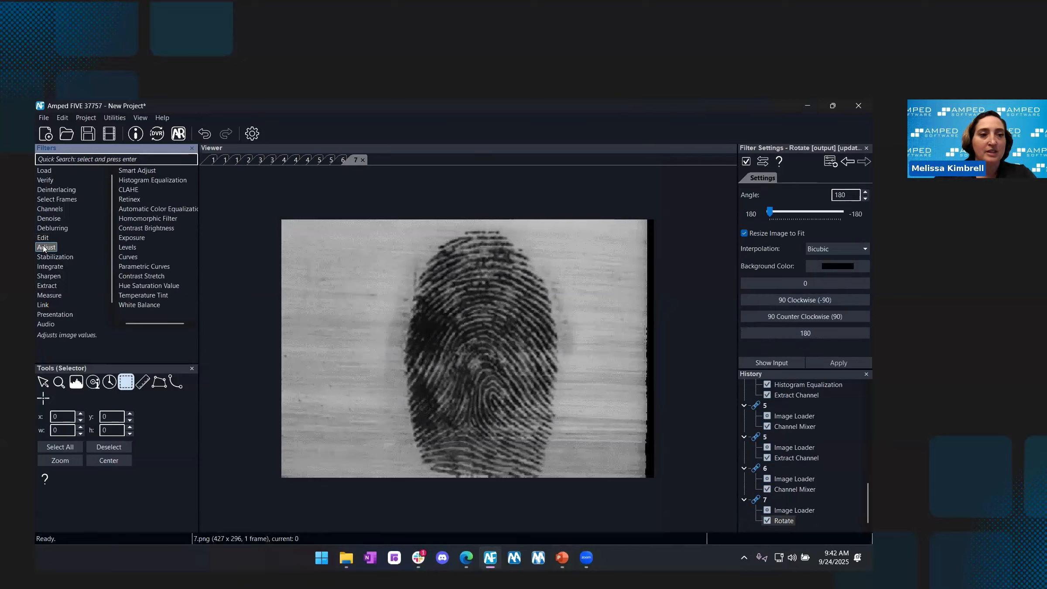
pyautogui.doubleClick(149, 219)
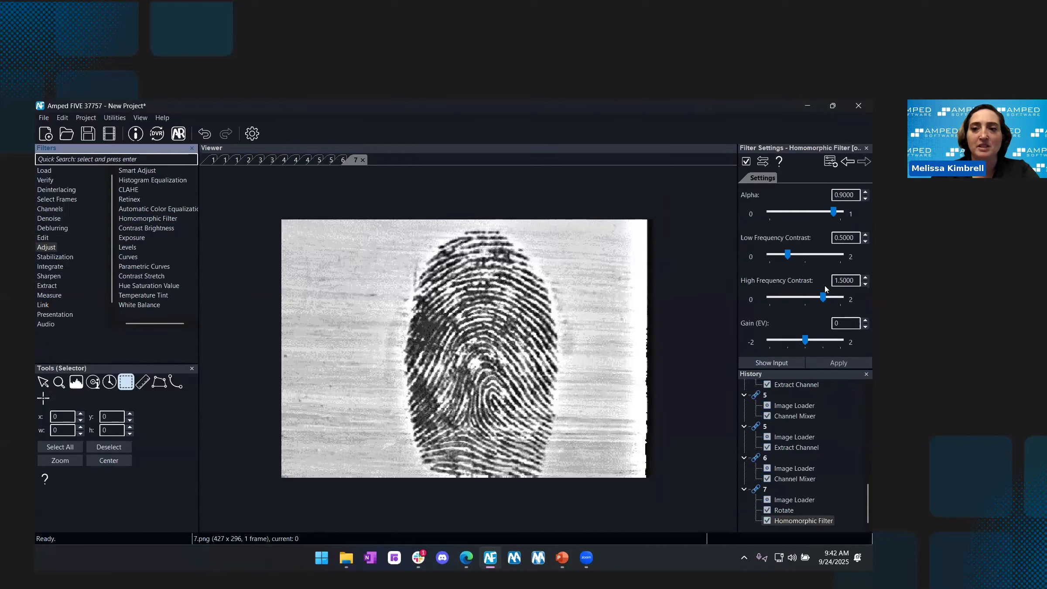
pyautogui.moveTo(836, 213)
pyautogui.mouseDown()
pyautogui.moveTo(770, 214)
pyautogui.moveTo(830, 217)
pyautogui.moveTo(817, 220)
pyautogui.mouseUp()
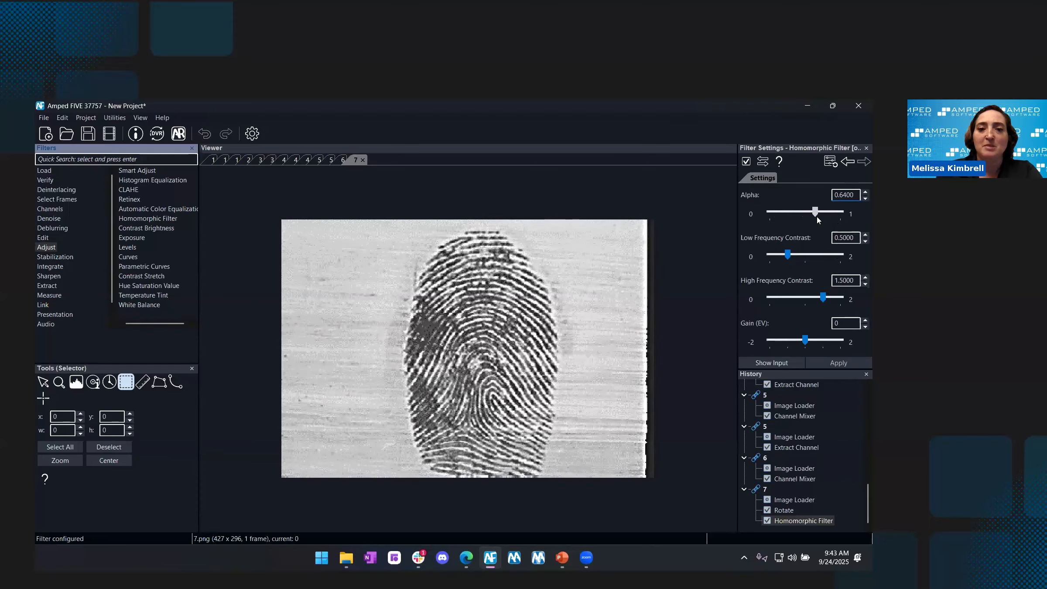
pyautogui.press('Right')
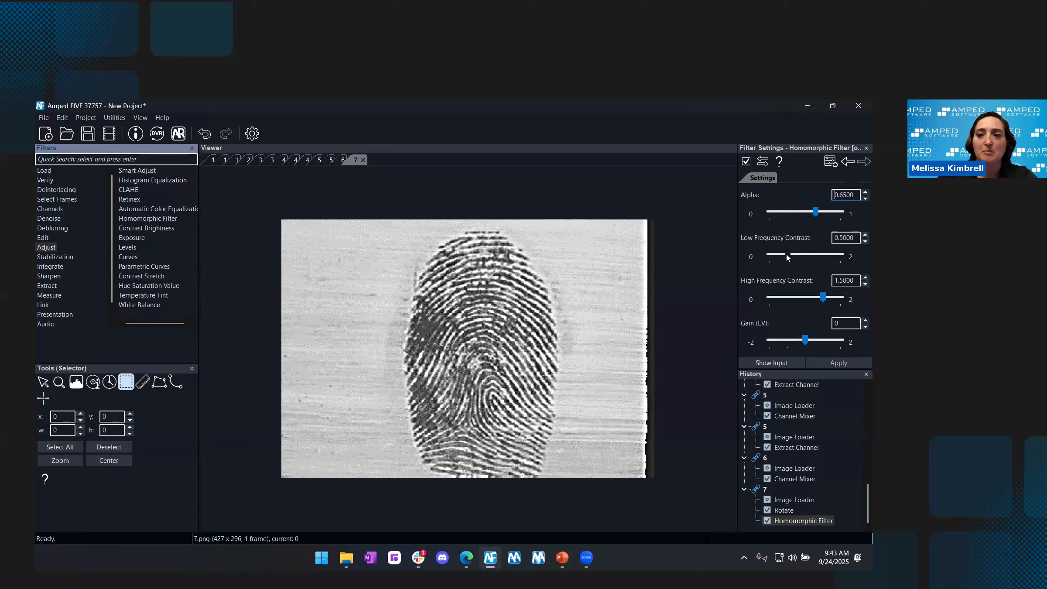
# Set Low Frequency Contrast to 0.58, High Frequency Contrast to 1.62 and Gain (EV) to 0.2, and compare the result with the input image
pyautogui.moveTo(788, 253); pyautogui.dragTo(789, 259)
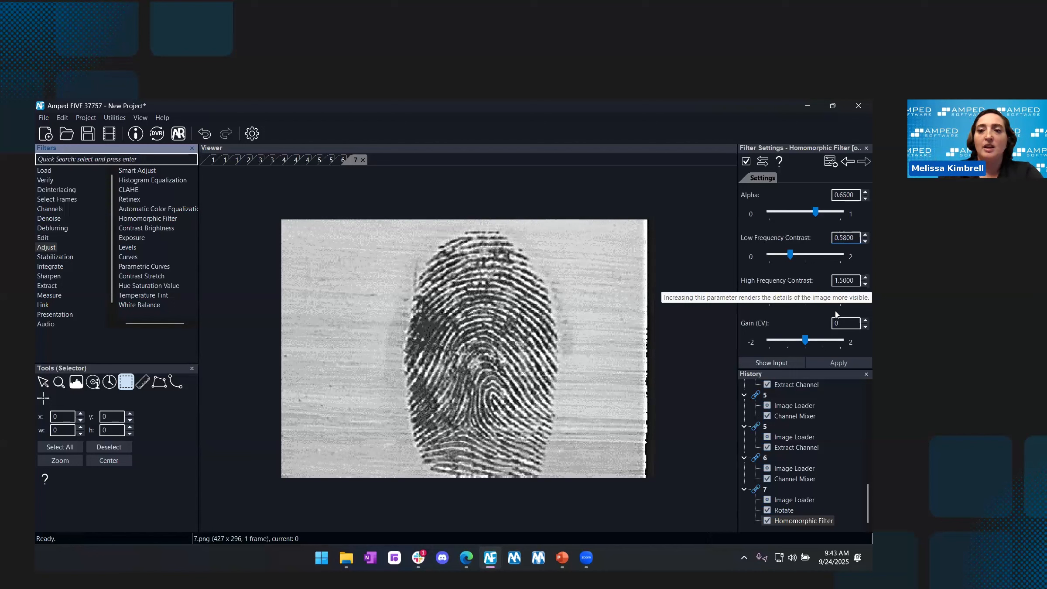
pyautogui.moveTo(825, 297); pyautogui.dragTo(830, 299)
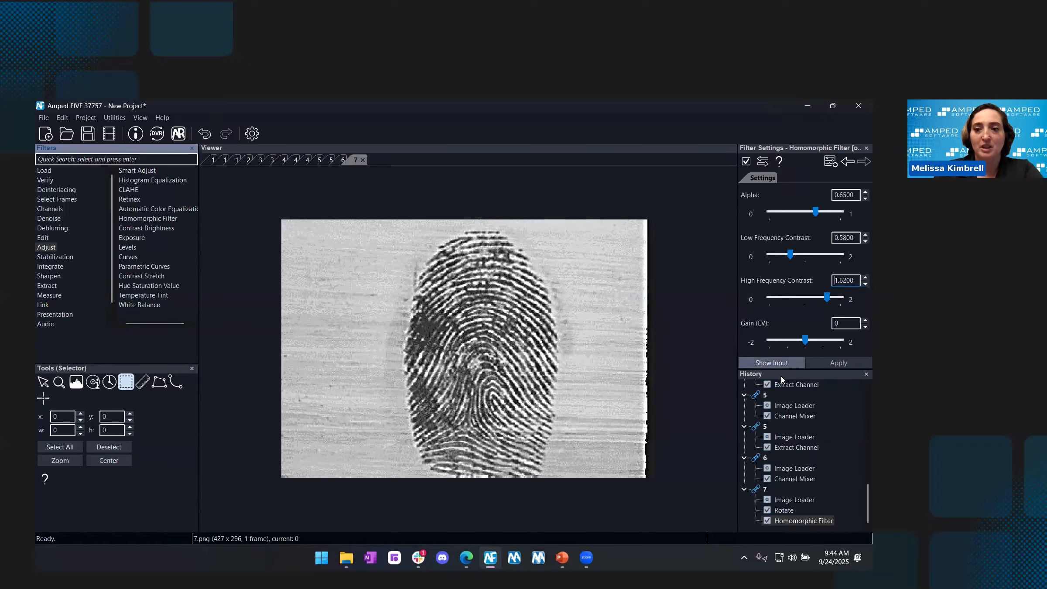
pyautogui.moveTo(806, 343); pyautogui.dragTo(807, 343)
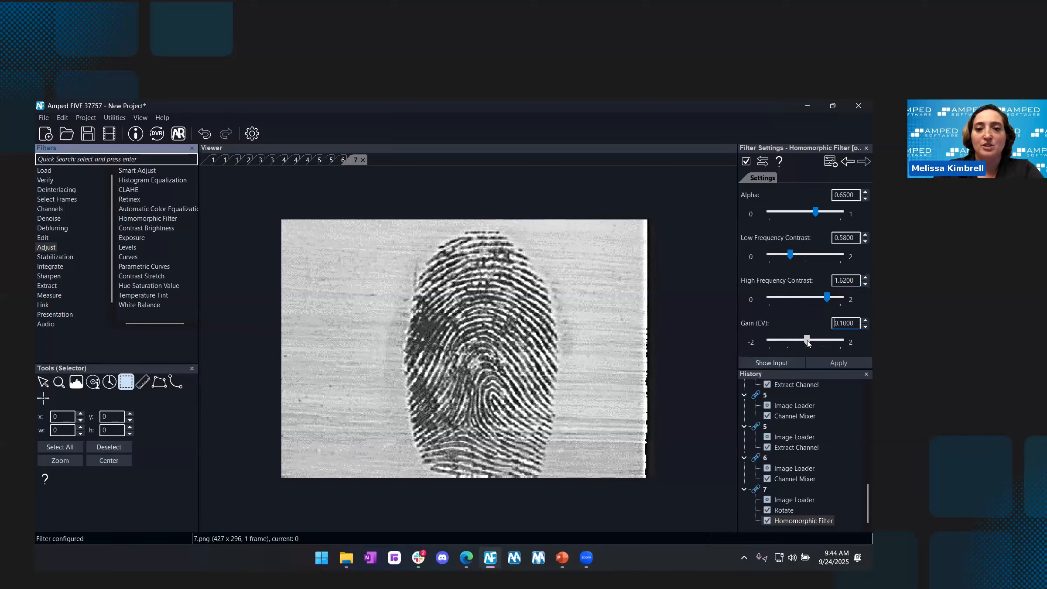
pyautogui.click(808, 343)
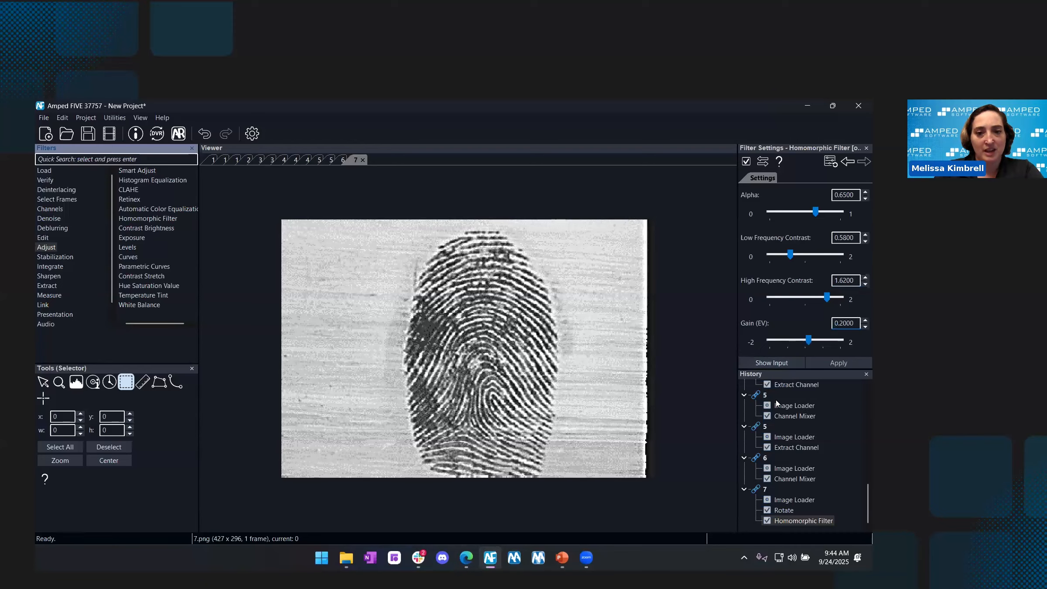
pyautogui.click(775, 364)
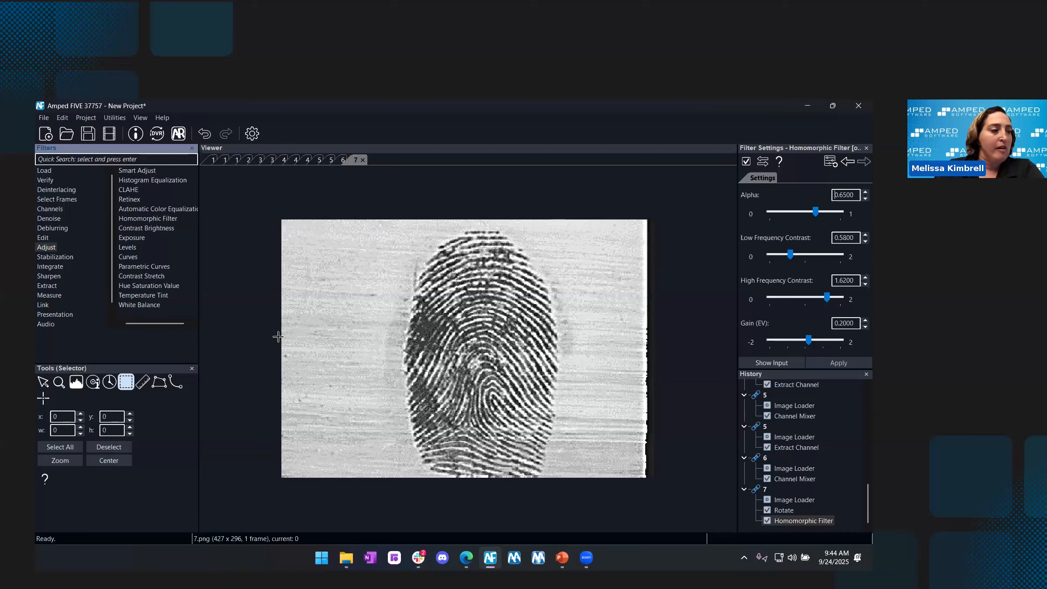
pyautogui.click(55, 315)
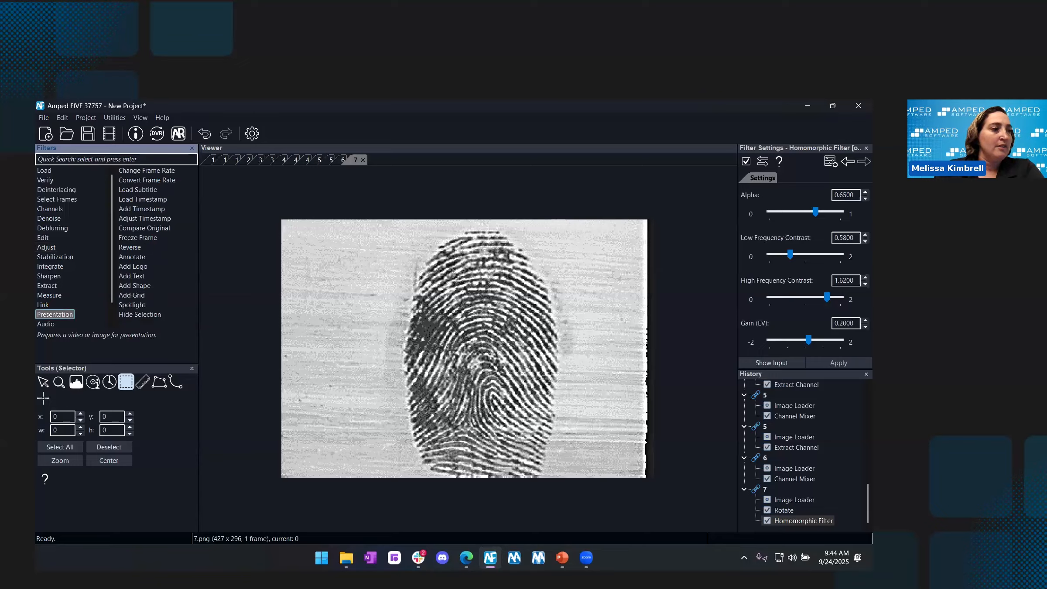
pyautogui.click(346, 558)
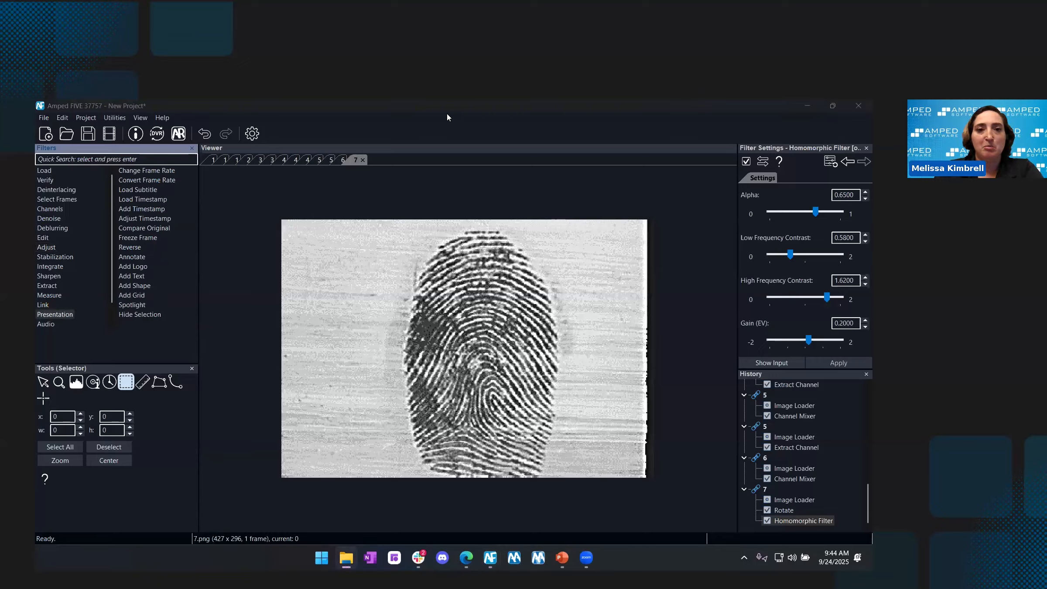
pyautogui.click(500, 328)
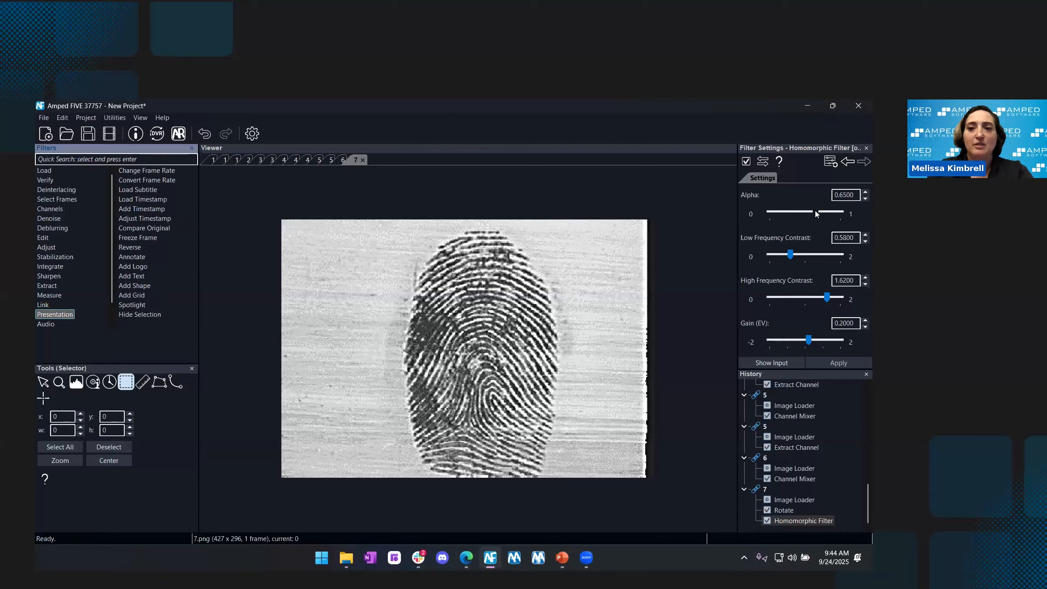
# Readjust the Homomorphic Filter's Gain (EV) to 0.1, leaving Alpha at 0.65
pyautogui.moveTo(815, 210)
pyautogui.mouseDown()
pyautogui.moveTo(829, 208)
pyautogui.moveTo(815, 212)
pyautogui.mouseUp()
pyautogui.moveTo(806, 341)
pyautogui.mouseDown()
pyautogui.moveTo(817, 342)
pyautogui.moveTo(807, 344)
pyautogui.mouseUp()
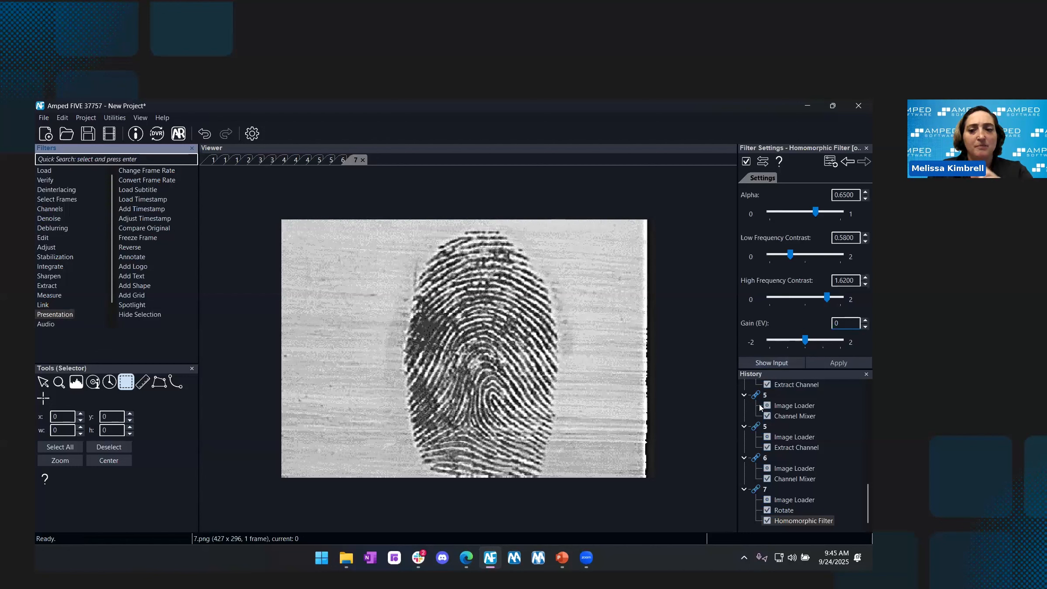
pyautogui.click(808, 342)
pyautogui.moveTo(809, 345); pyautogui.dragTo(807, 344)
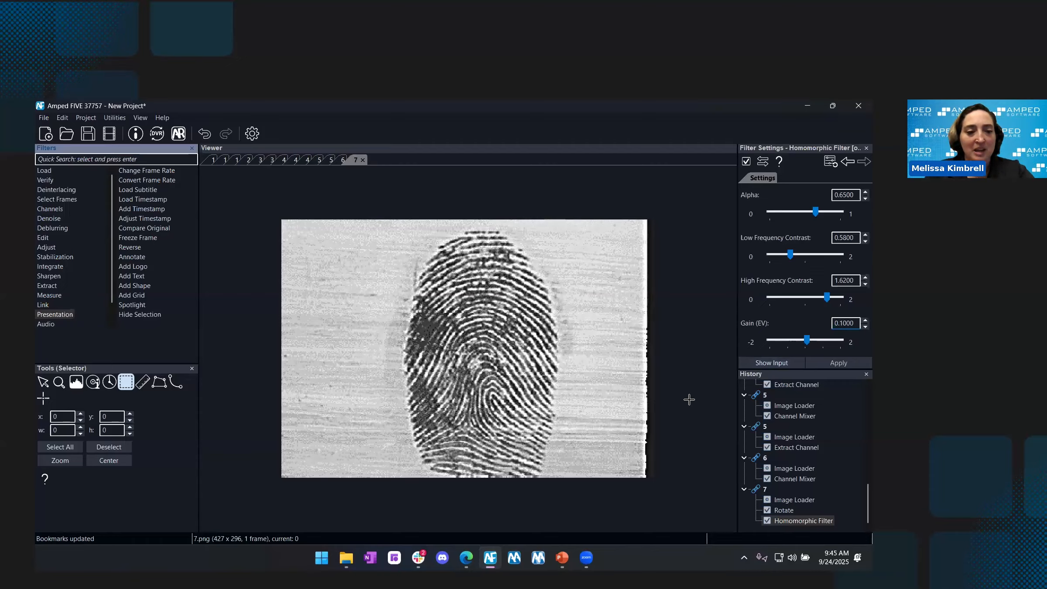
# Show the project's bookmarks and rename the new Homomorphic Filter bookmark to 7
pyautogui.click(140, 116)
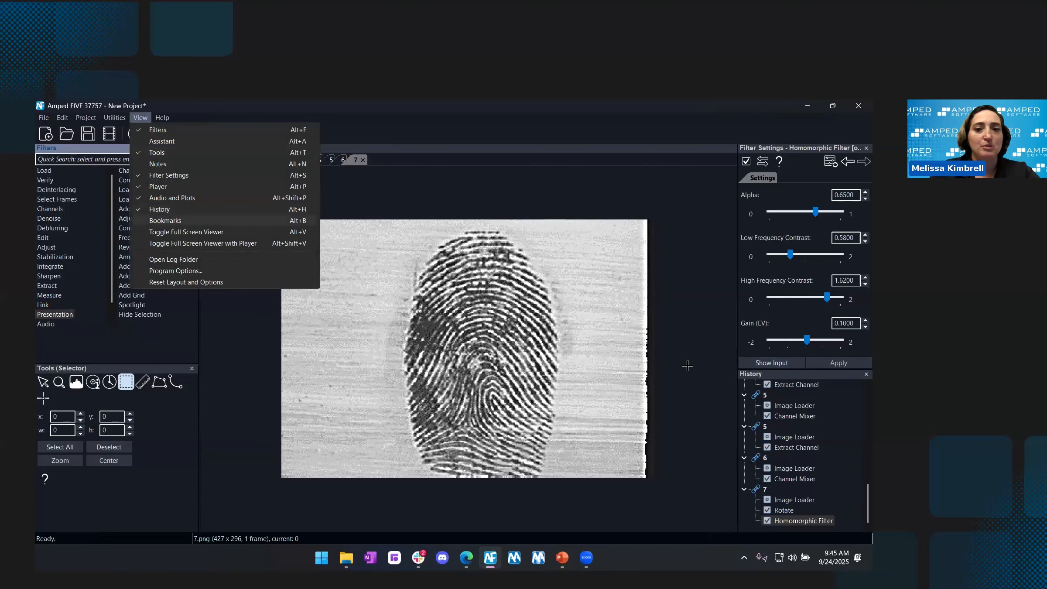
pyautogui.click(165, 220)
pyautogui.doubleClick(791, 466)
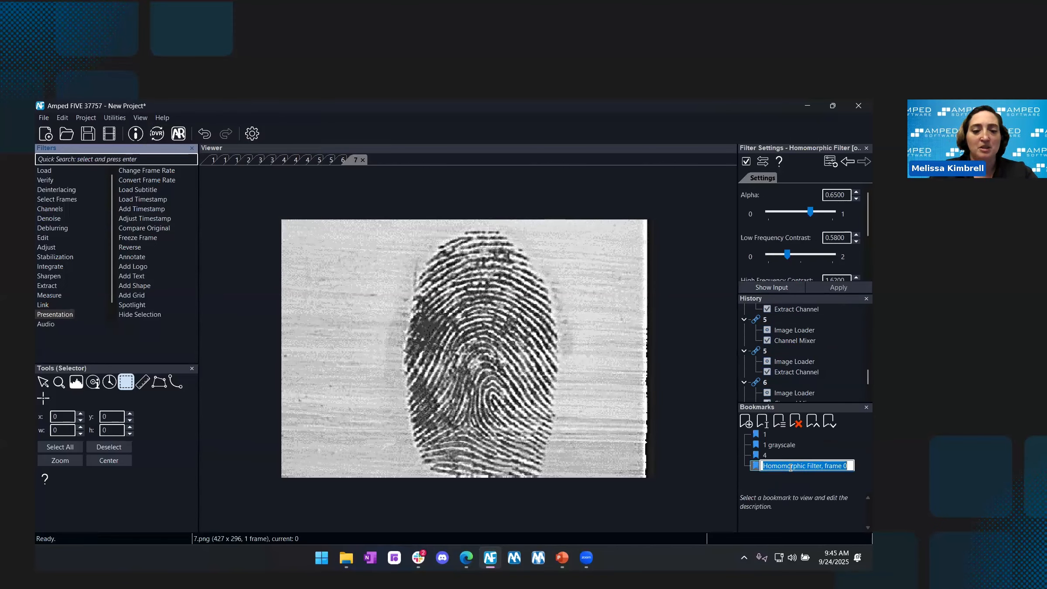
pyautogui.write('7')
pyautogui.press('Return')
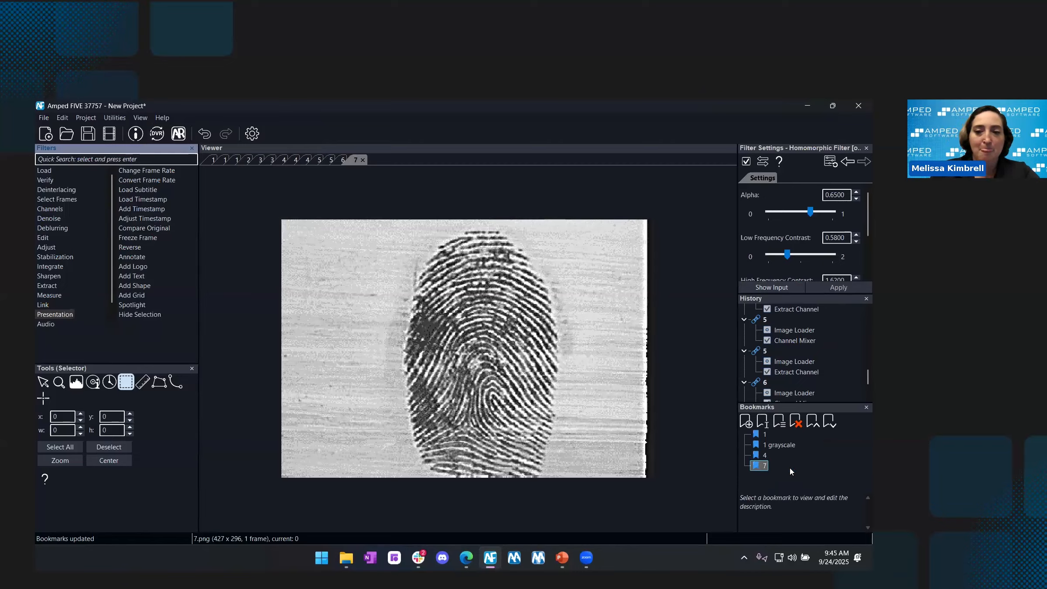
# Hide the bookmarks, load 8.JPEG as a new chain and rotate it 90 degrees clockwise
pyautogui.click(866, 407)
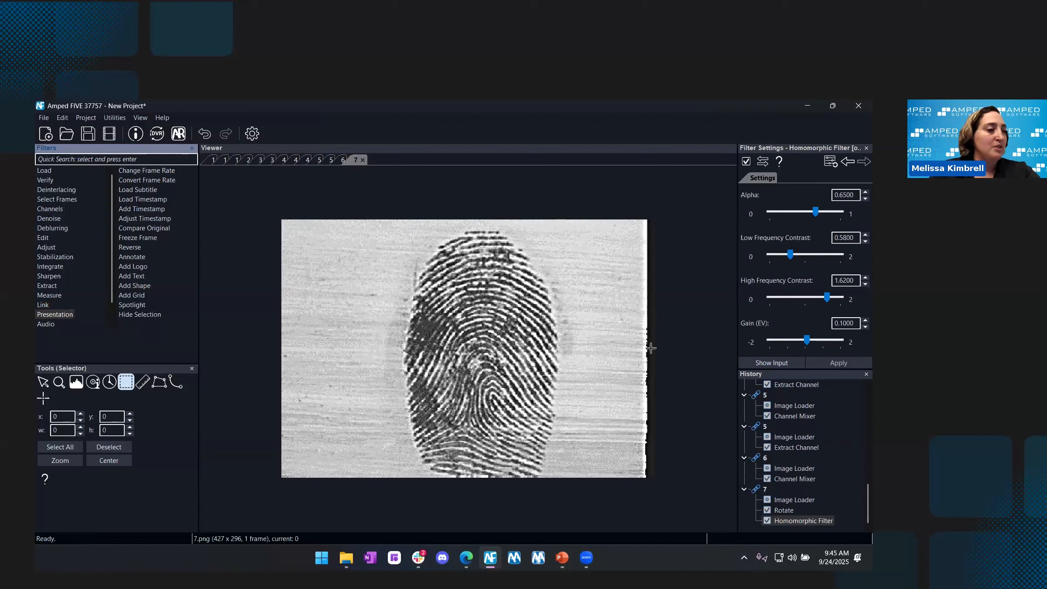
pyautogui.hotkey('alt', 'Tab')
pyautogui.hotkey('alt', 'Tab')
pyautogui.moveTo(327, 361); pyautogui.dragTo(394, 374)
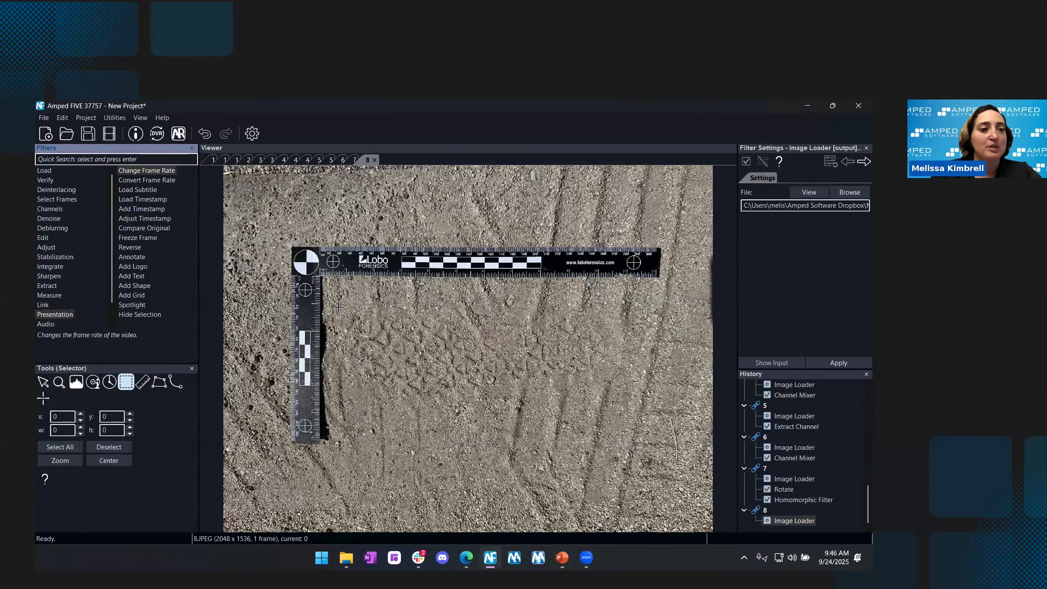
pyautogui.click(44, 238)
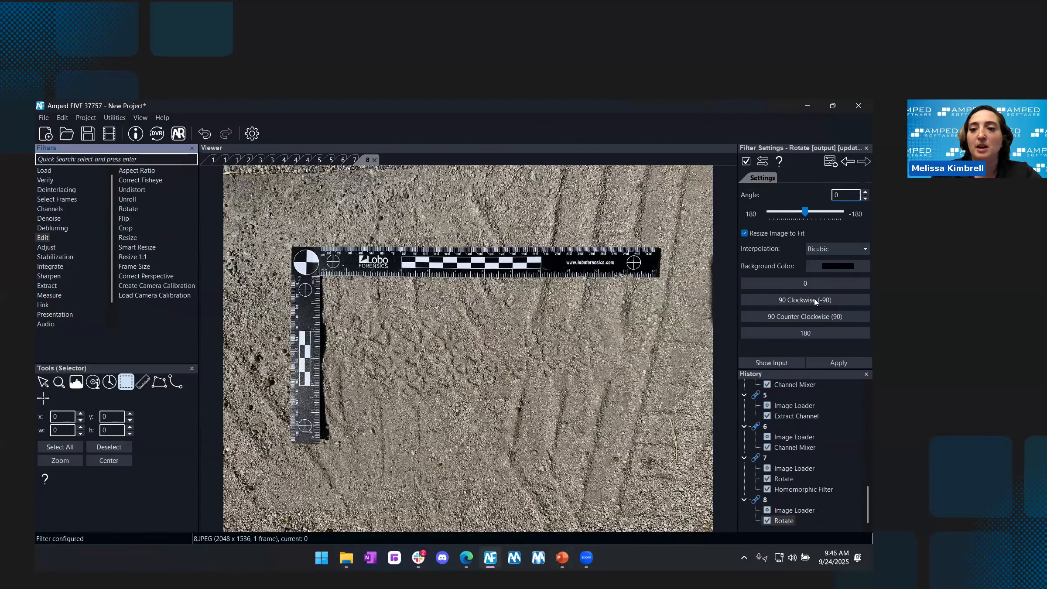
pyautogui.click(816, 300)
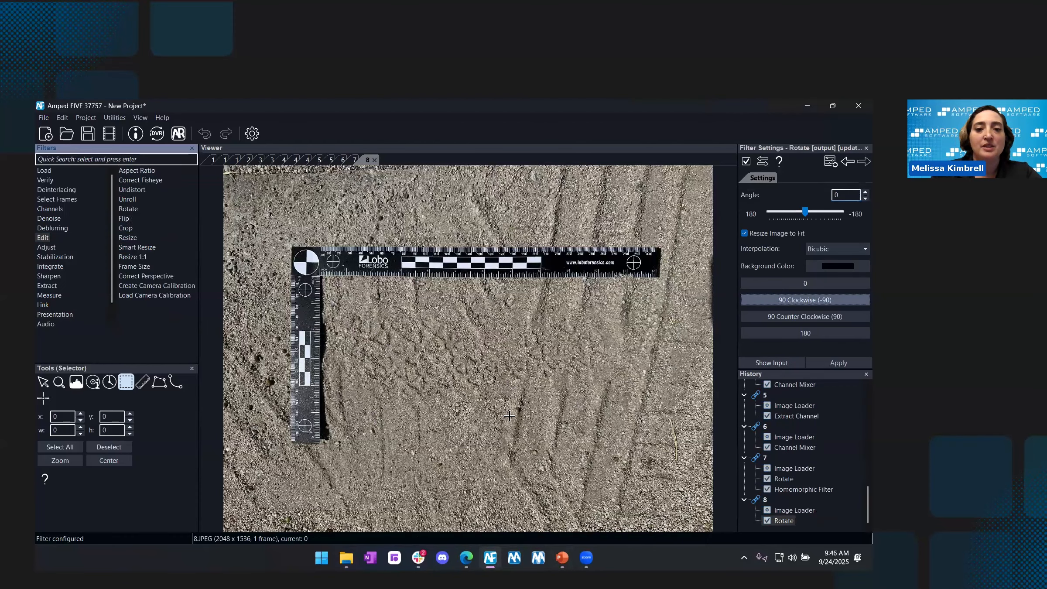
# Add a Homomorphic Filter to the rotated 8.JPEG with Alpha 0.8, Low Frequency Contrast 1.07, High Frequency Contrast 0.9 and Gain (EV) 0.3
pyautogui.click(47, 247)
pyautogui.click(148, 218)
pyautogui.scroll(3, 468, 382)
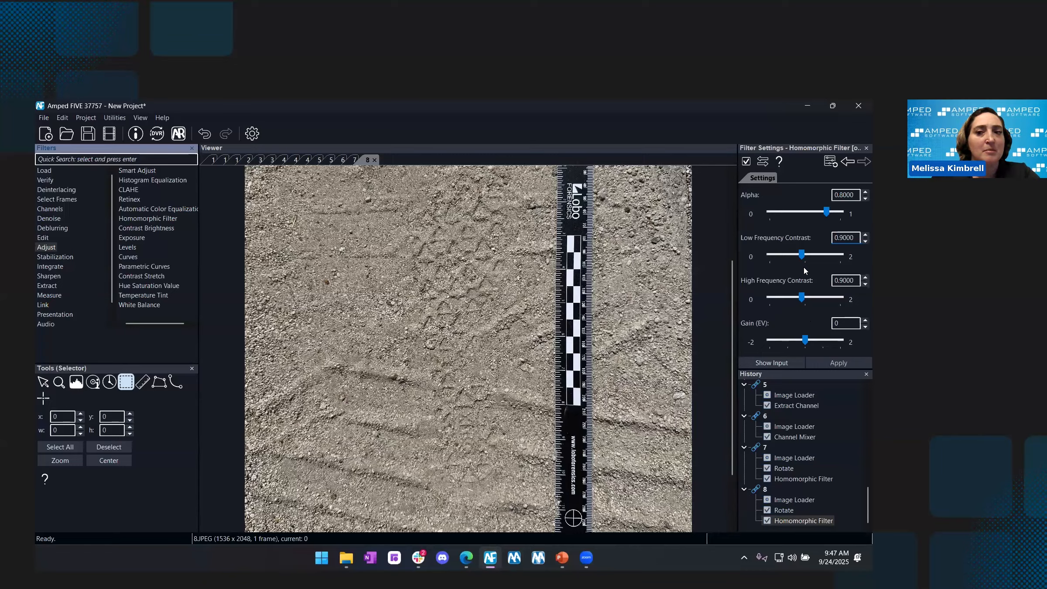
pyautogui.moveTo(807, 345); pyautogui.dragTo(811, 345)
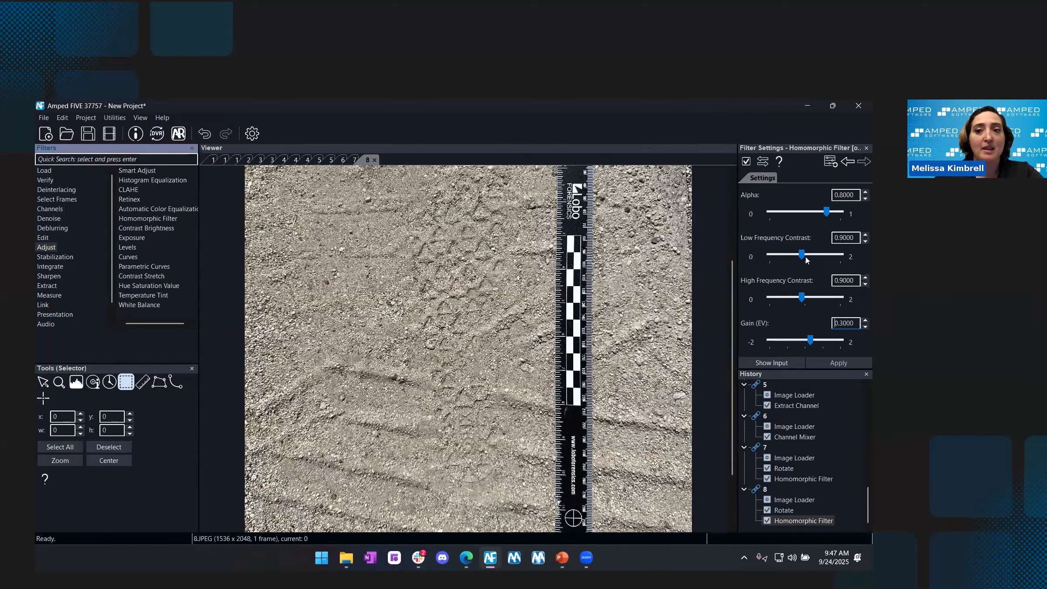
pyautogui.moveTo(802, 254); pyautogui.dragTo(807, 254)
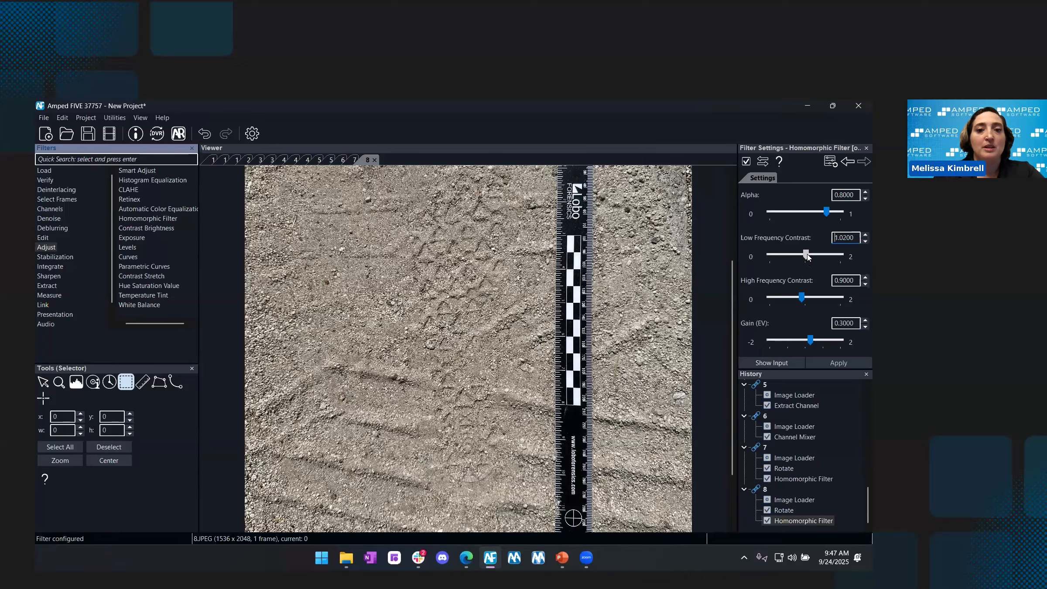
pyautogui.moveTo(807, 257); pyautogui.dragTo(810, 257)
pyautogui.press('Down')
pyautogui.press('Down')
pyautogui.press('Down')
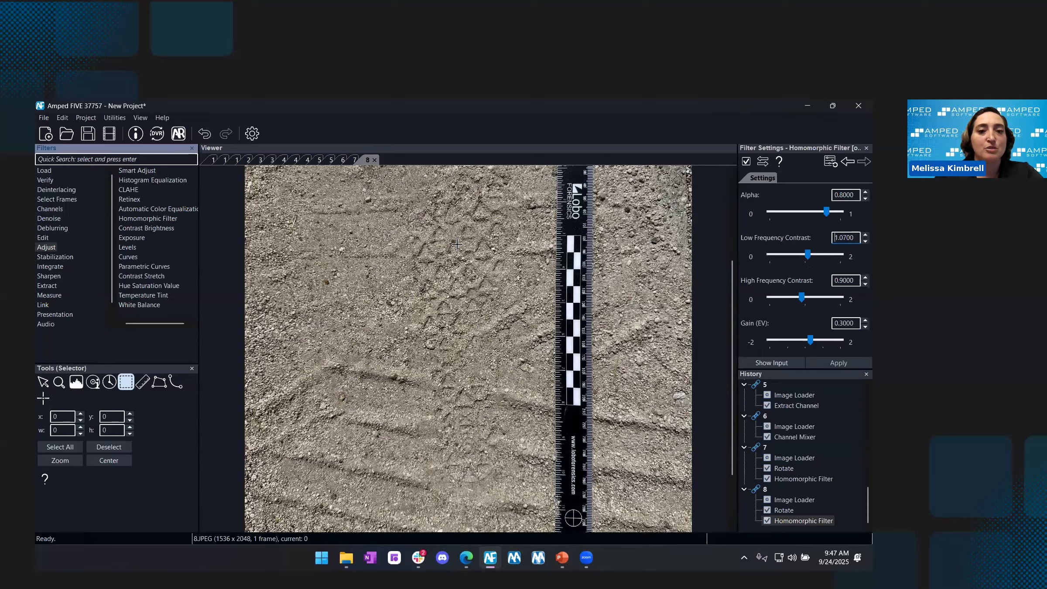
# Compare the filtered 8.JPEG with its input, then set Low Frequency Contrast to 1.16 and High Frequency Contrast to 0.81
pyautogui.click(783, 366)
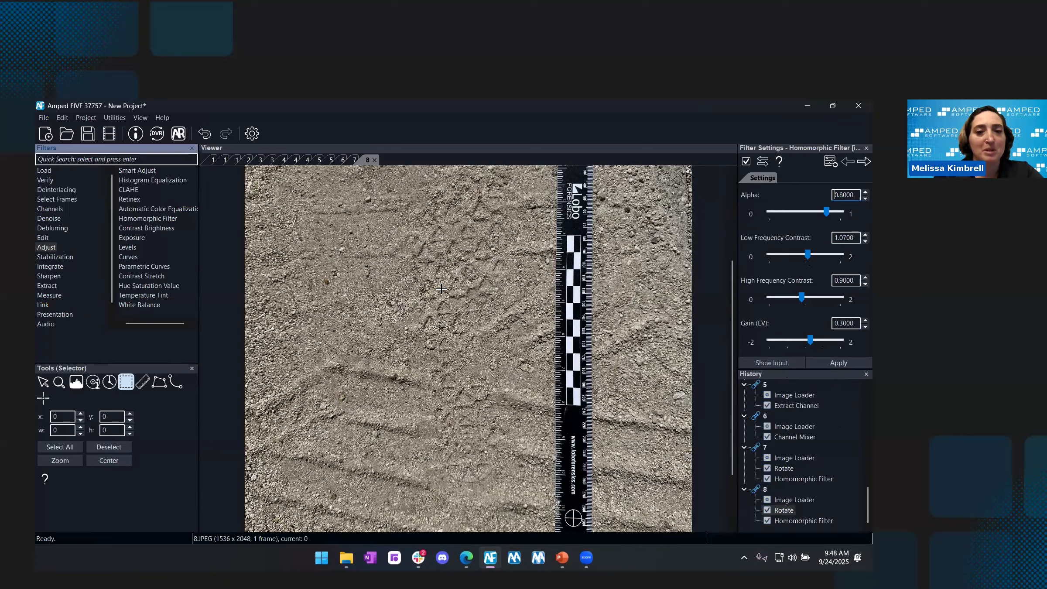
pyautogui.click(820, 364)
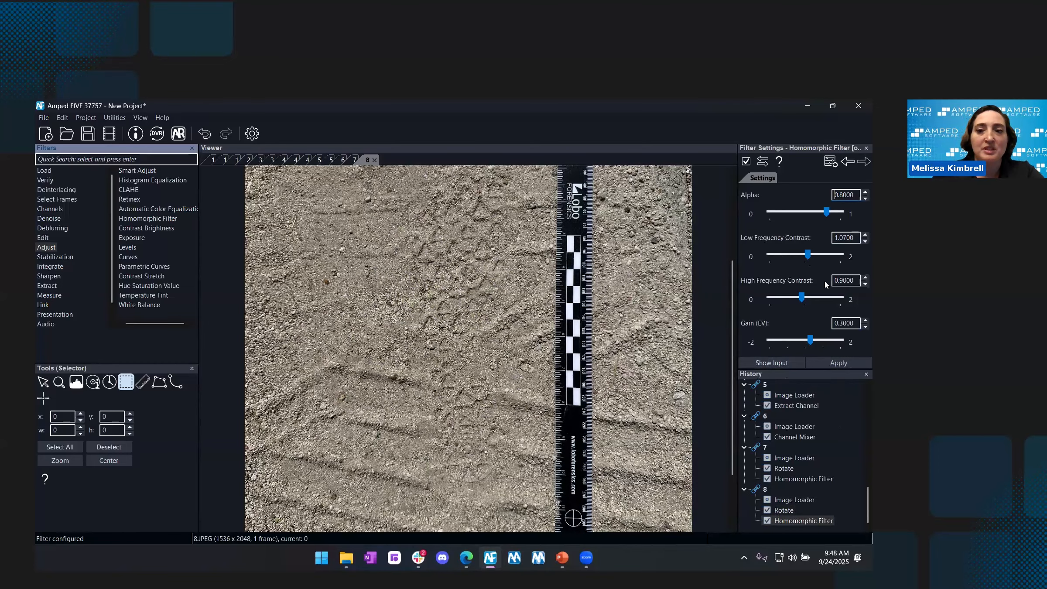
pyautogui.moveTo(810, 258); pyautogui.dragTo(812, 258)
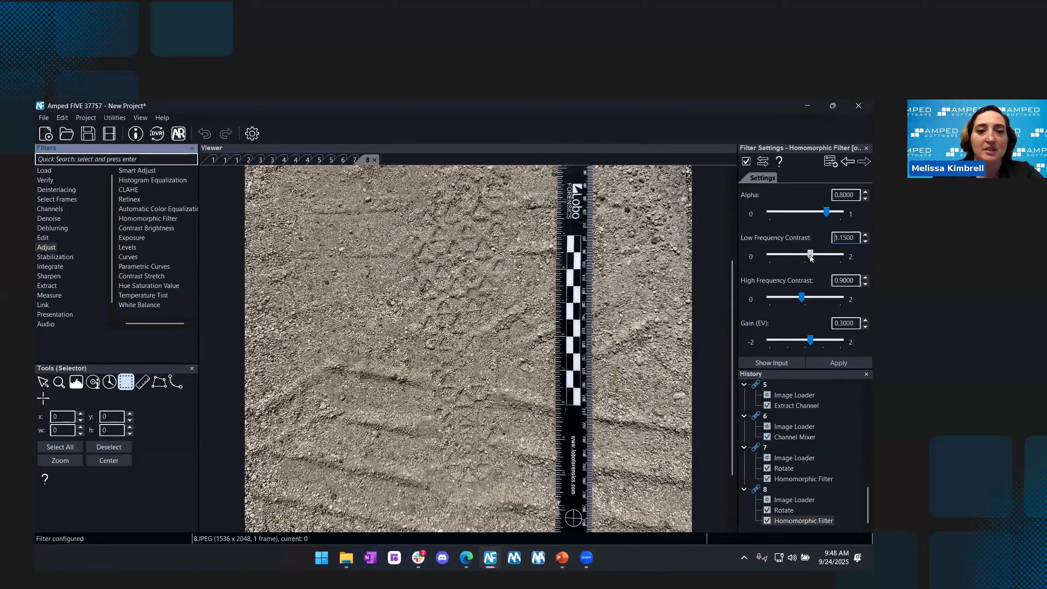
pyautogui.moveTo(801, 298); pyautogui.dragTo(798, 300)
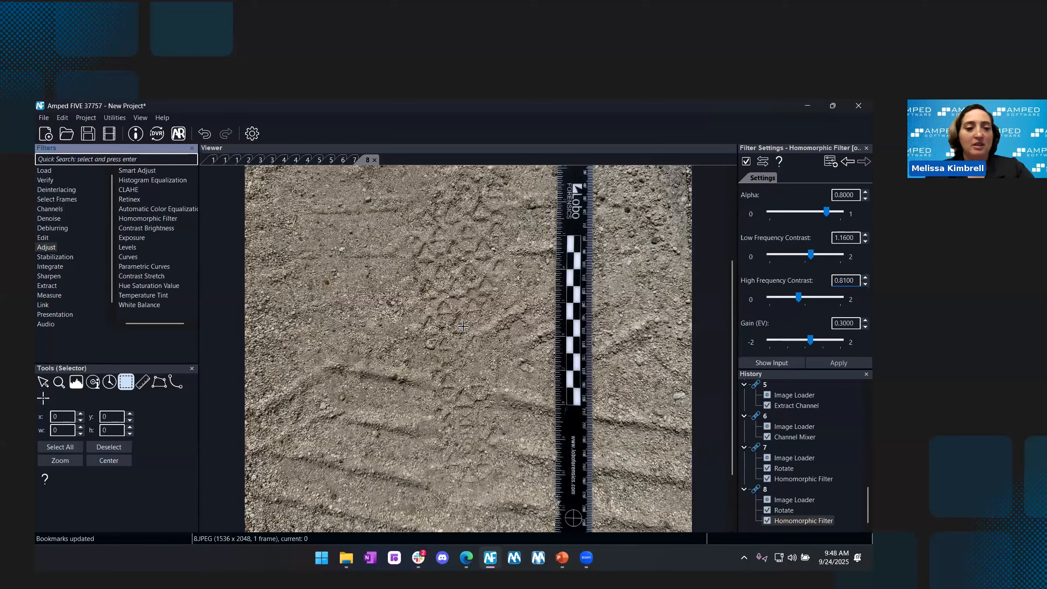
# Show the project's bookmarks and rename the new Homomorphic Filter bookmark to 8
pyautogui.click(141, 118)
pyautogui.click(192, 220)
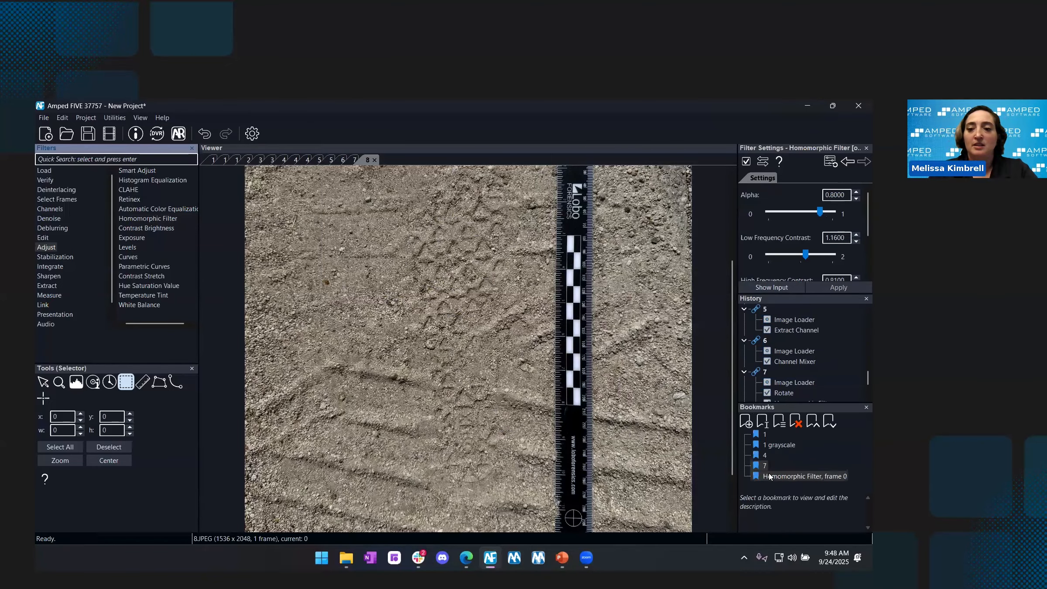
pyautogui.doubleClick(771, 476)
pyautogui.write('8')
pyautogui.press('Return')
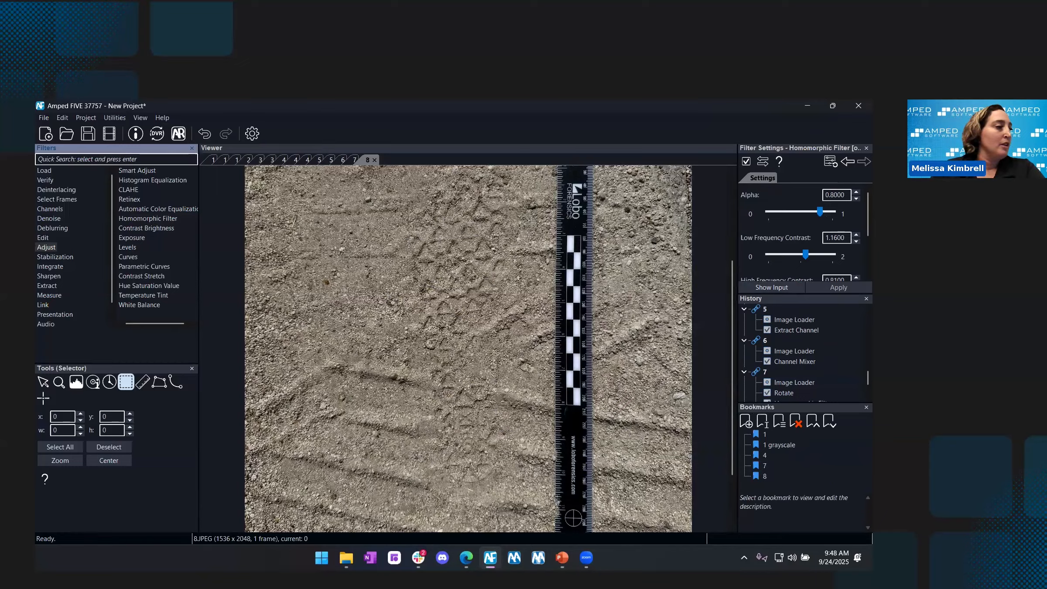
# Add a Homomorphic Filter after the Channel Mixer in chain 6 and hide the bookmarks
pyautogui.hotkey('alt', 'Tab')
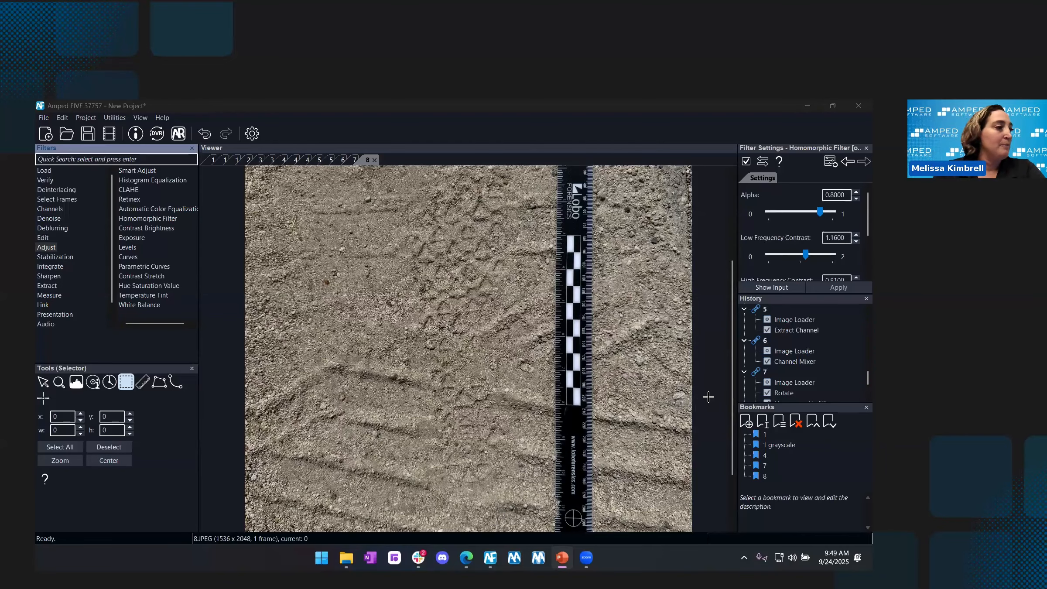
pyautogui.click(795, 362)
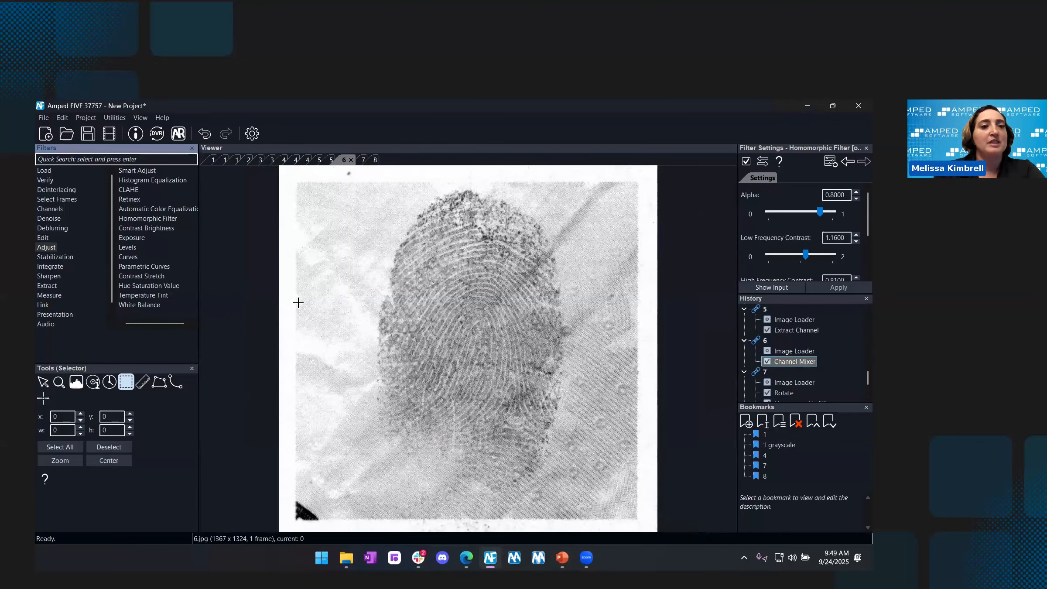
pyautogui.click(166, 220)
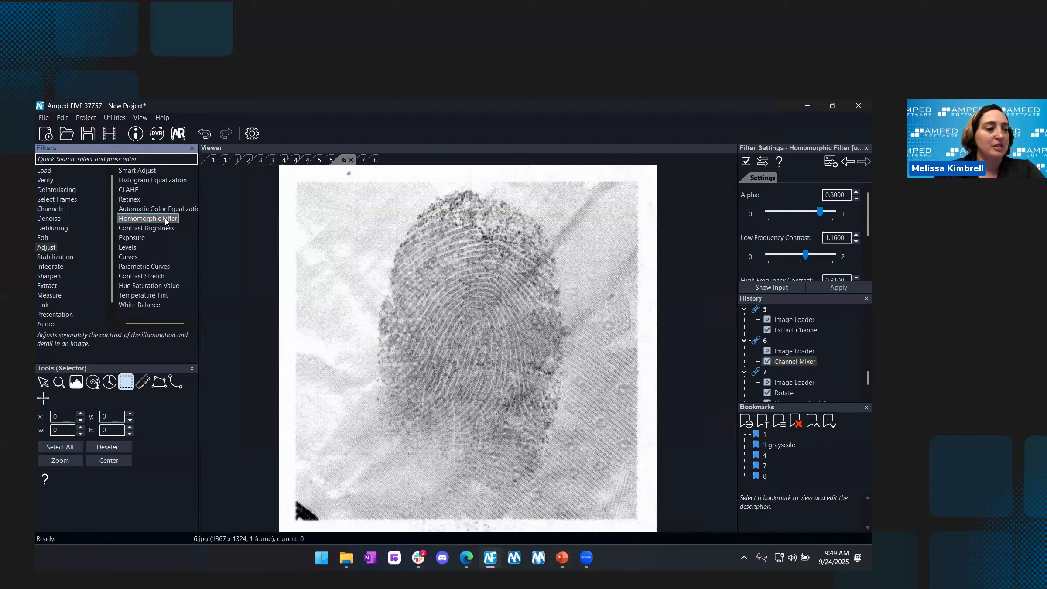
pyautogui.doubleClick(166, 219)
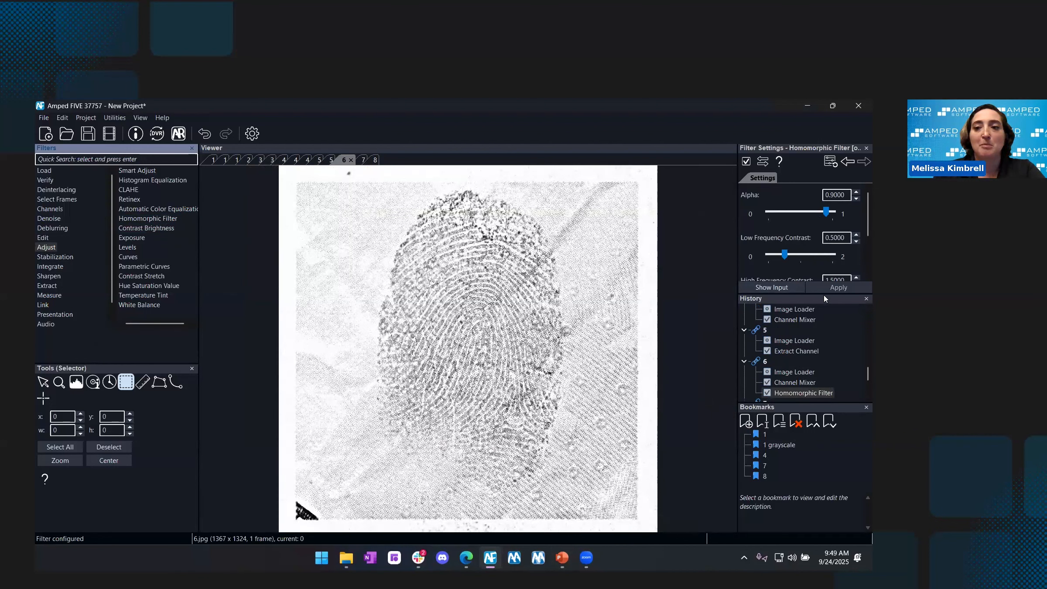
pyautogui.click(866, 408)
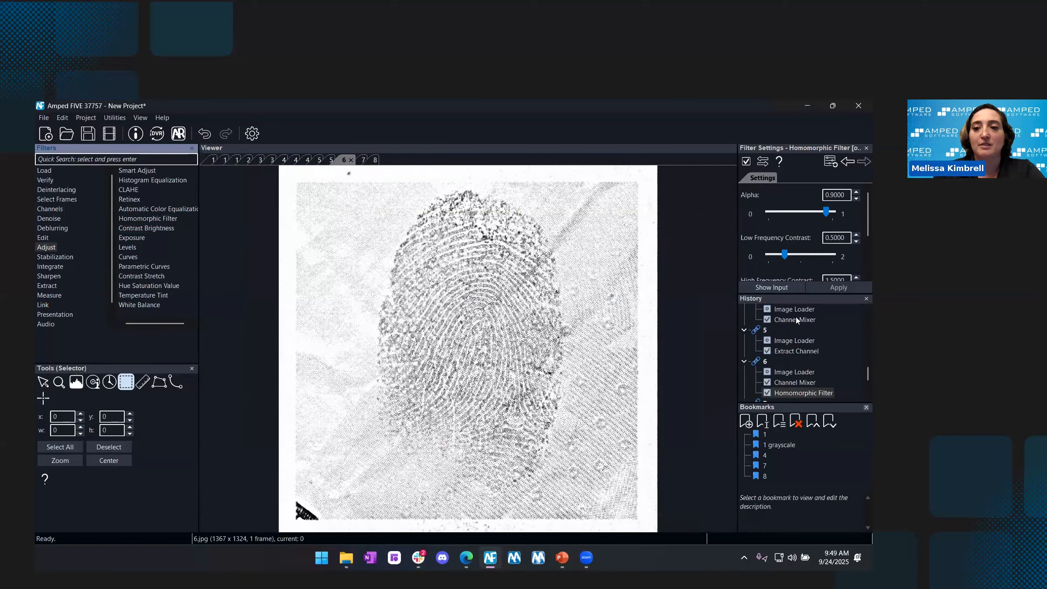
# Set chain 6's High Frequency Contrast to 1.07 and Alpha to 0.75, and compare the result with the input image
pyautogui.click(788, 256)
pyautogui.moveTo(824, 297); pyautogui.dragTo(808, 299)
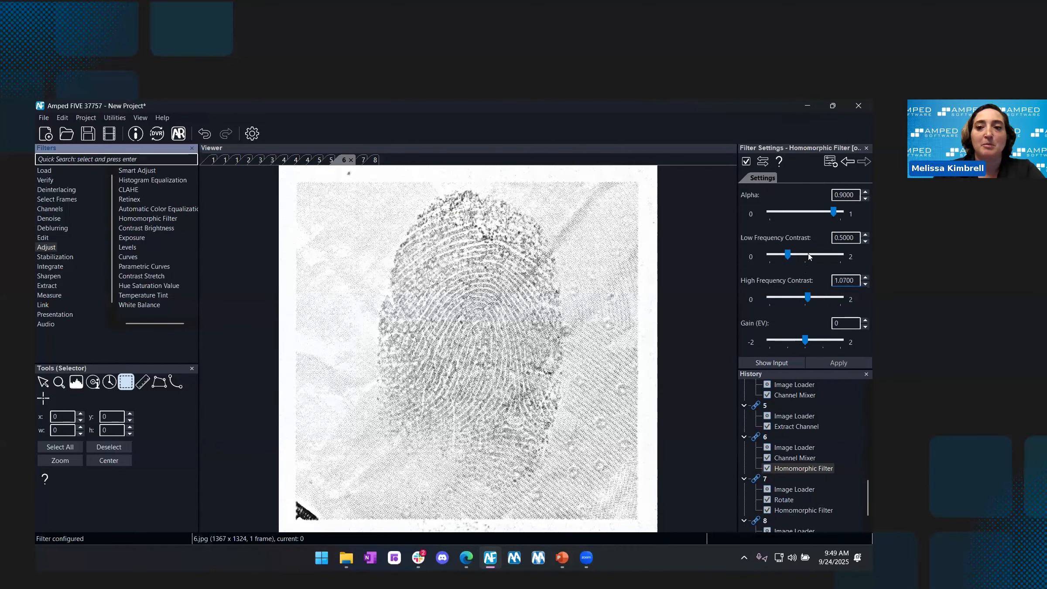
pyautogui.click(826, 213)
pyautogui.moveTo(826, 212); pyautogui.dragTo(823, 212)
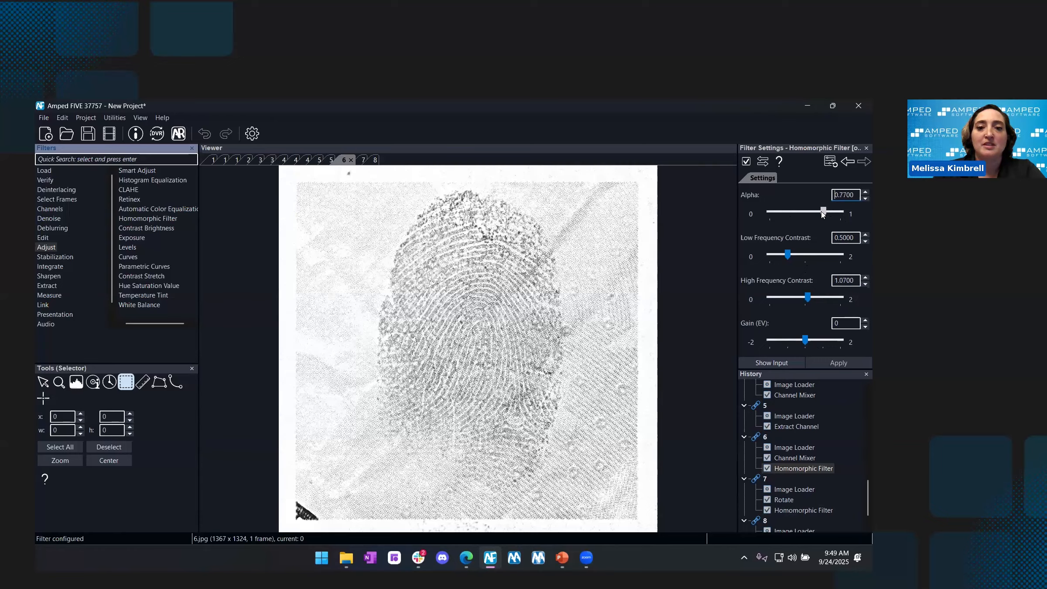
pyautogui.click(806, 341)
pyautogui.click(781, 364)
pyautogui.click(821, 363)
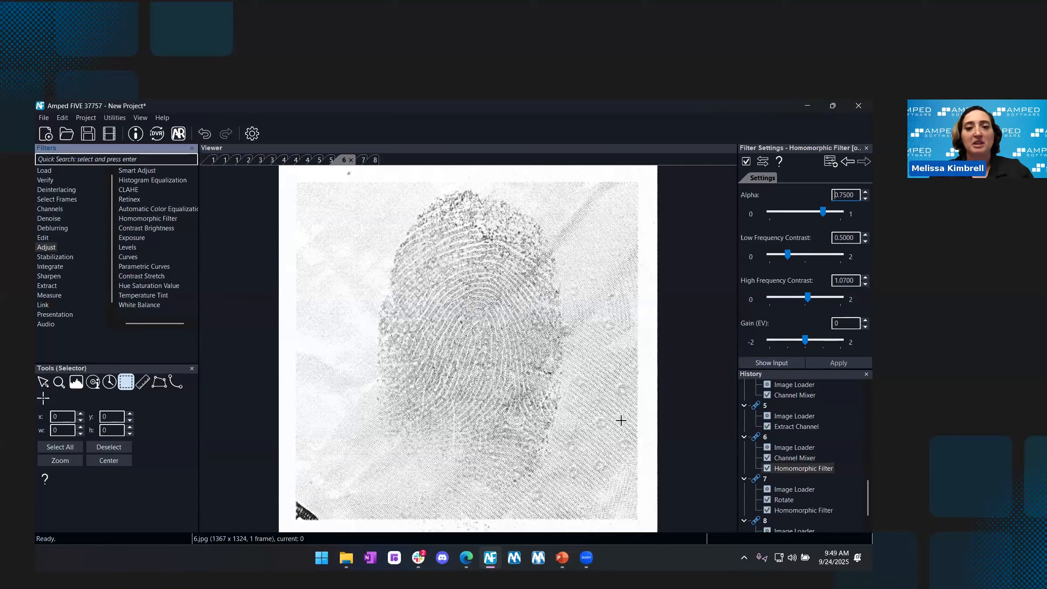
# Show the project's bookmarks and rename the newest Homomorphic Filter bookmark to 6
pyautogui.click(140, 118)
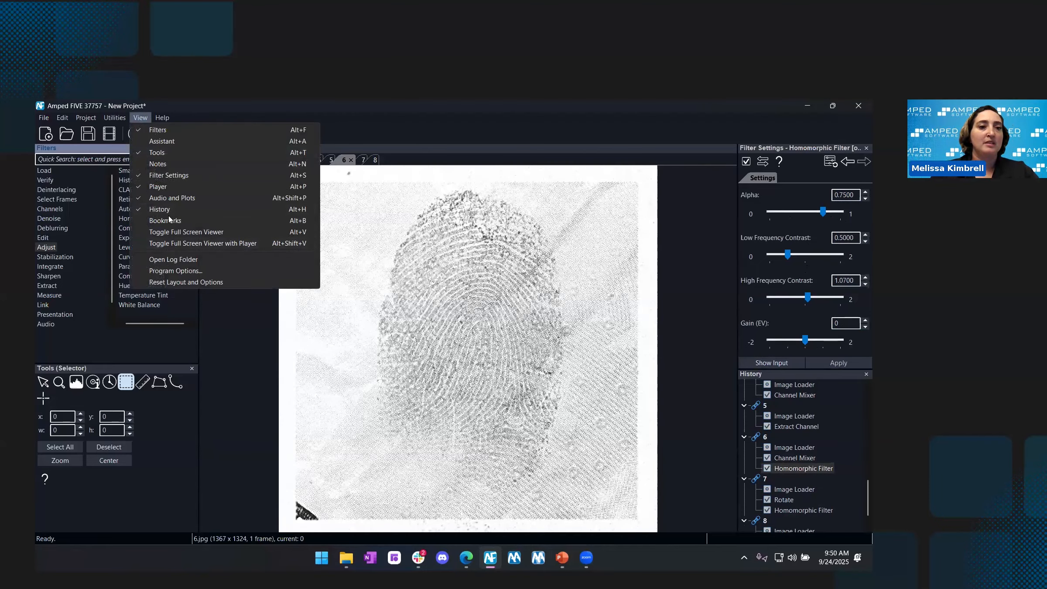
pyautogui.click(773, 485)
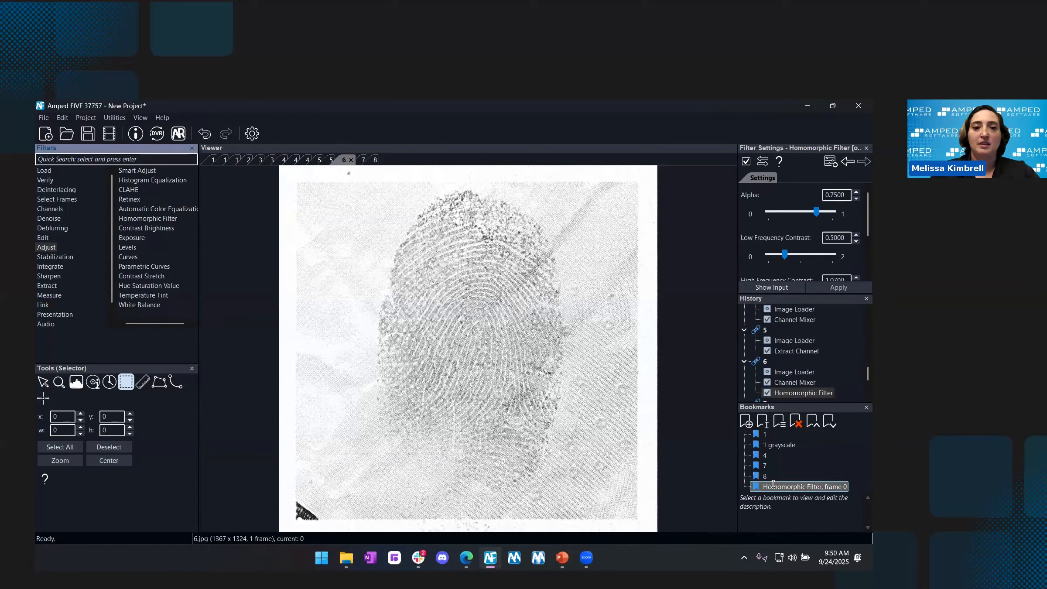
pyautogui.write('6')
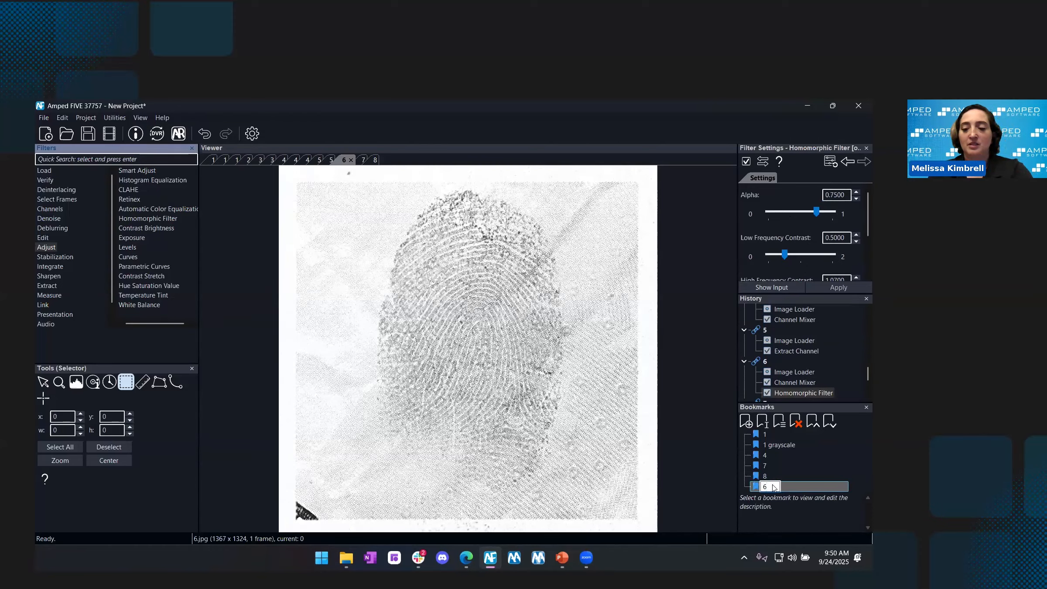
pyautogui.press('Return')
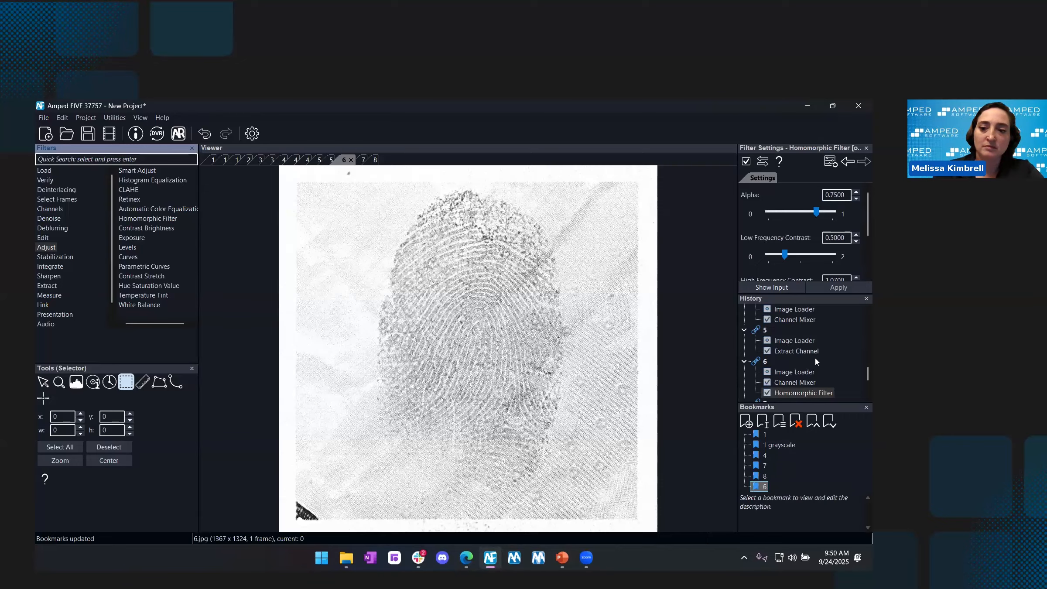
# Hide the bookmarks and load 9.NEF into the project as a new chain
pyautogui.scroll(-3, 814, 361)
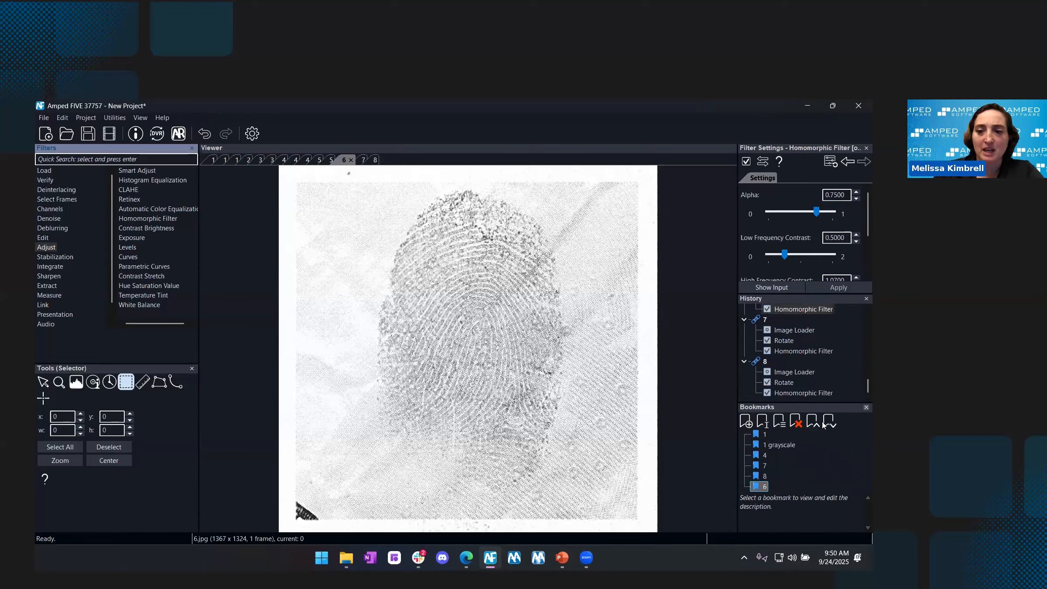
pyautogui.click(866, 407)
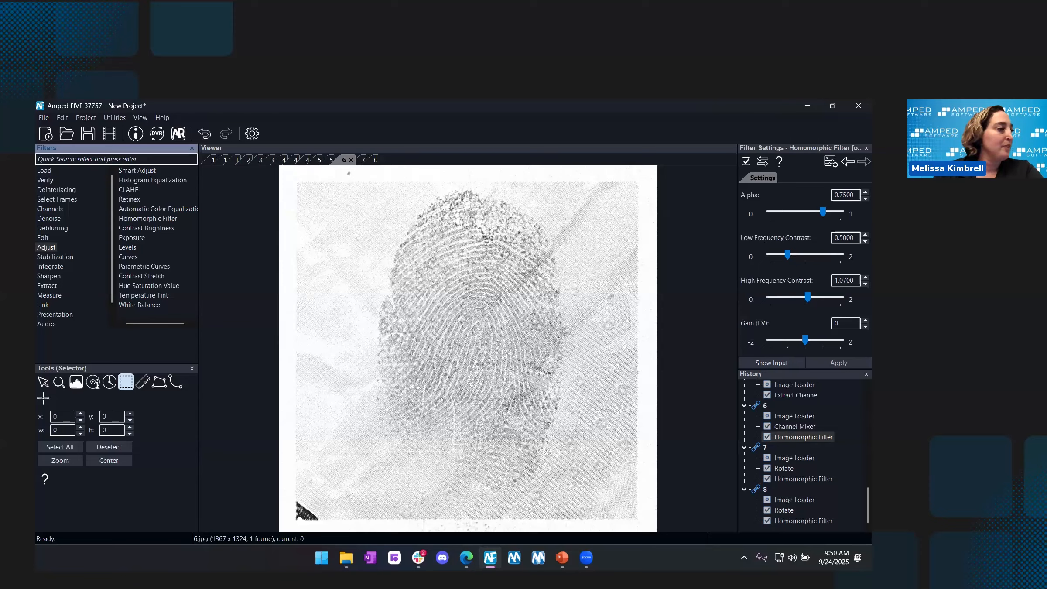
pyautogui.hotkey('alt', 'Tab')
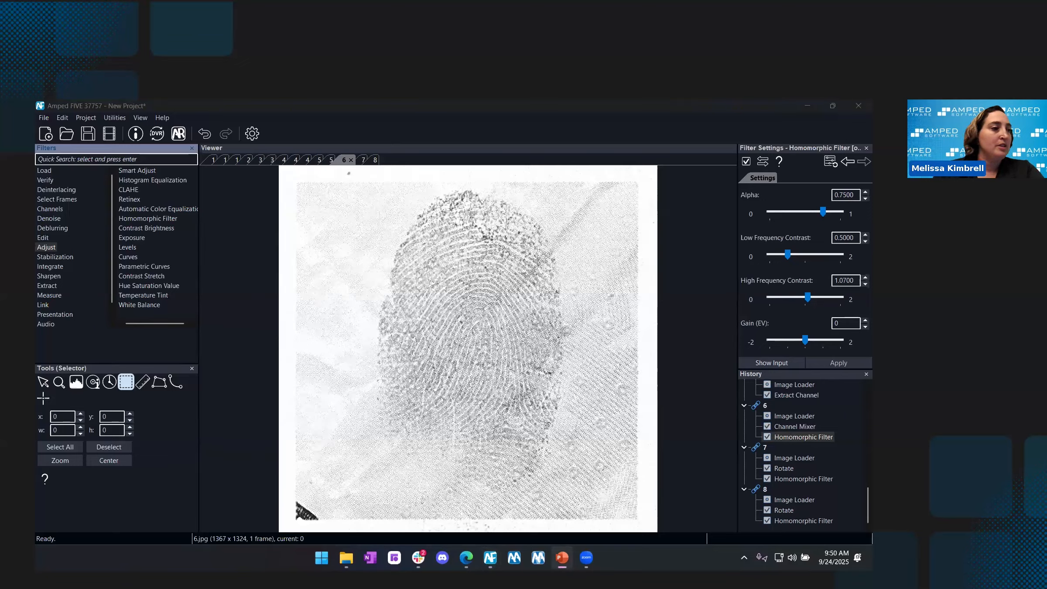
pyautogui.hotkey('alt', 'Tab')
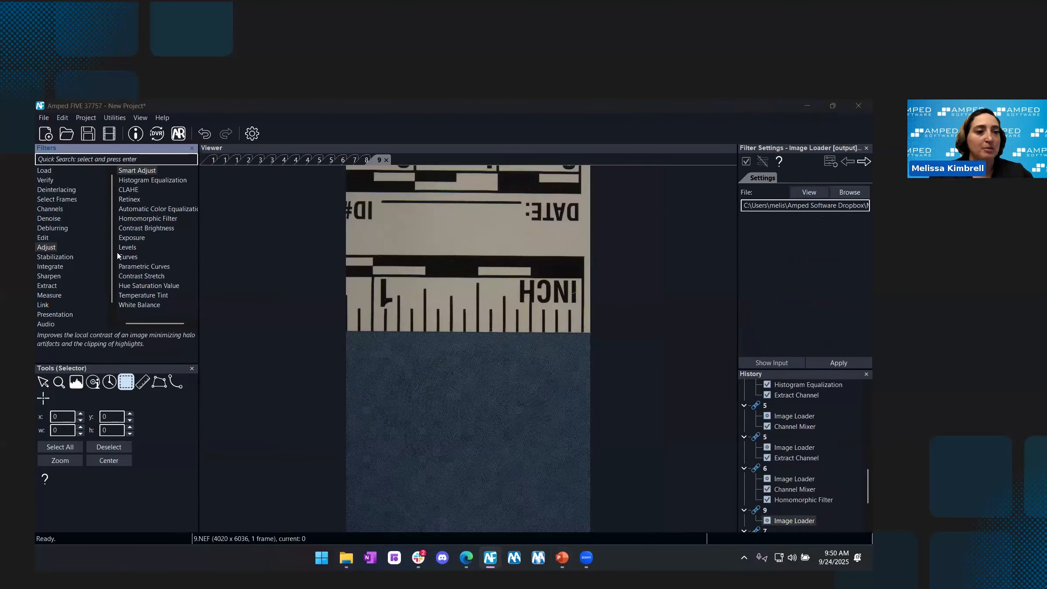
# Add a Rotate filter to 9.NEF and turn the image 90 degrees clockwise
pyautogui.click(44, 238)
pyautogui.click(125, 228)
pyautogui.doubleClick(128, 209)
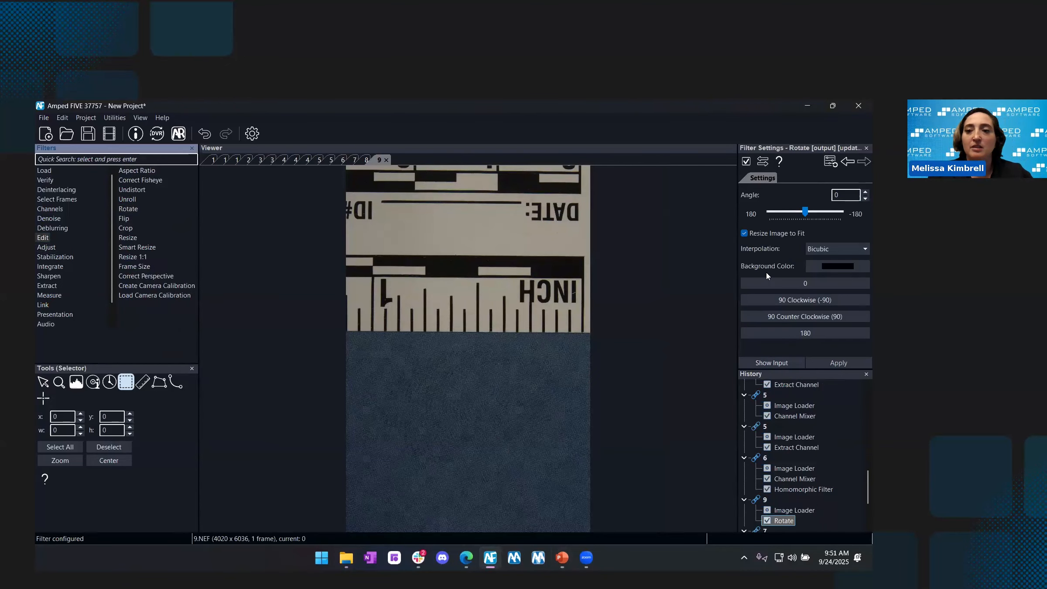
pyautogui.click(790, 302)
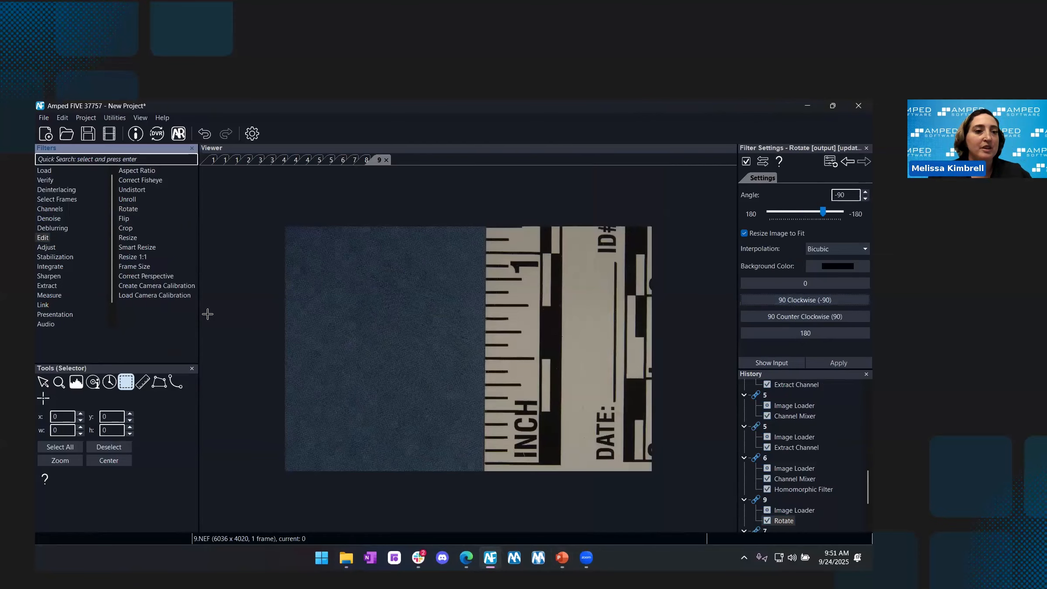
# Add a Levels filter to the rotated 9.NEF and set Highlights to 157, Shadows to 16 and Midtones to 69
pyautogui.click(45, 247)
pyautogui.doubleClick(127, 248)
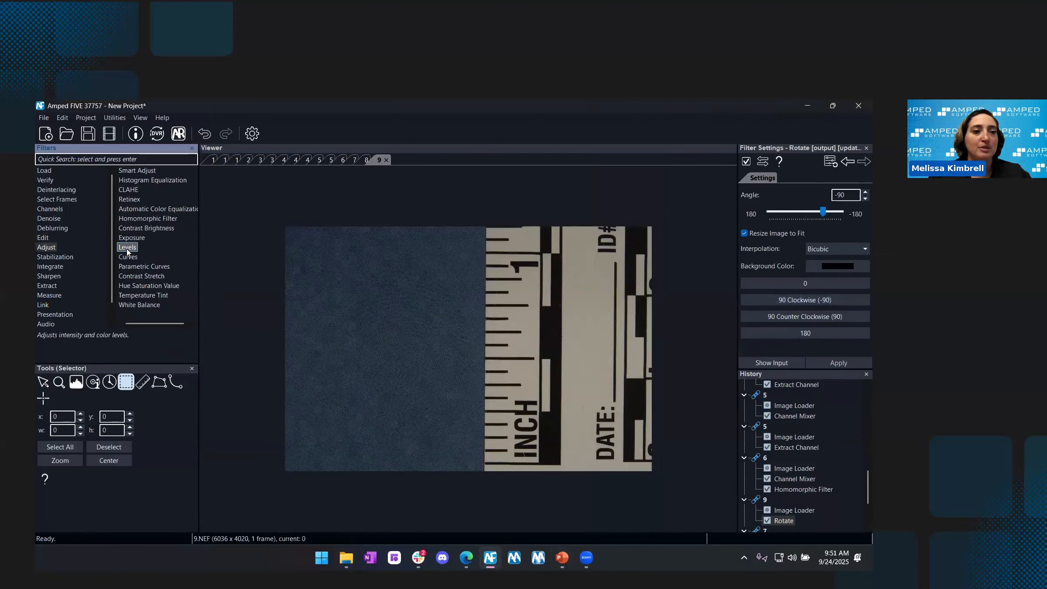
pyautogui.moveTo(816, 244); pyautogui.dragTo(797, 247)
pyautogui.moveTo(764, 315); pyautogui.dragTo(768, 315)
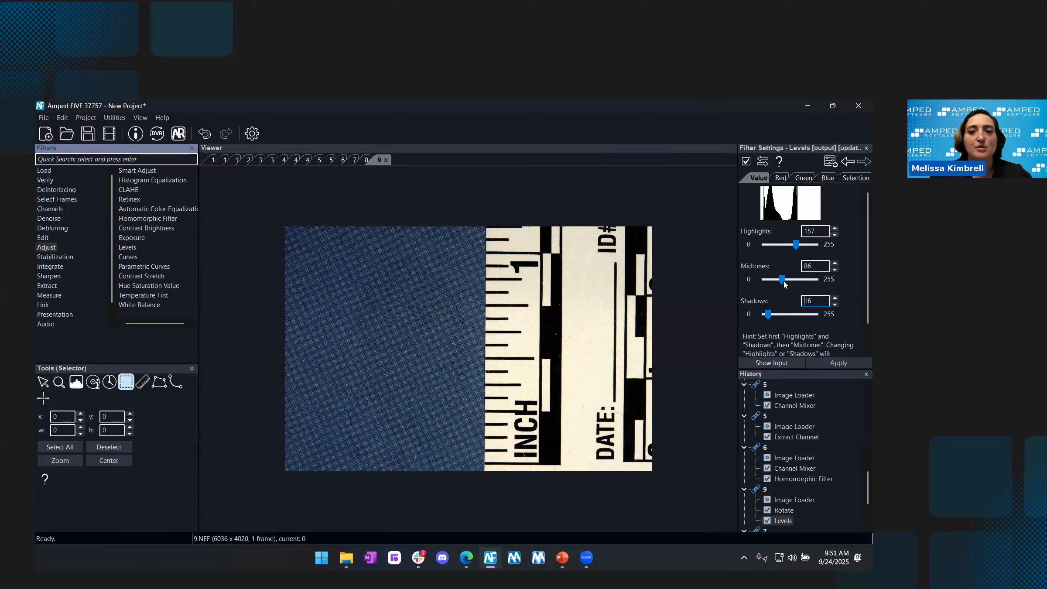
pyautogui.moveTo(783, 280); pyautogui.dragTo(781, 284)
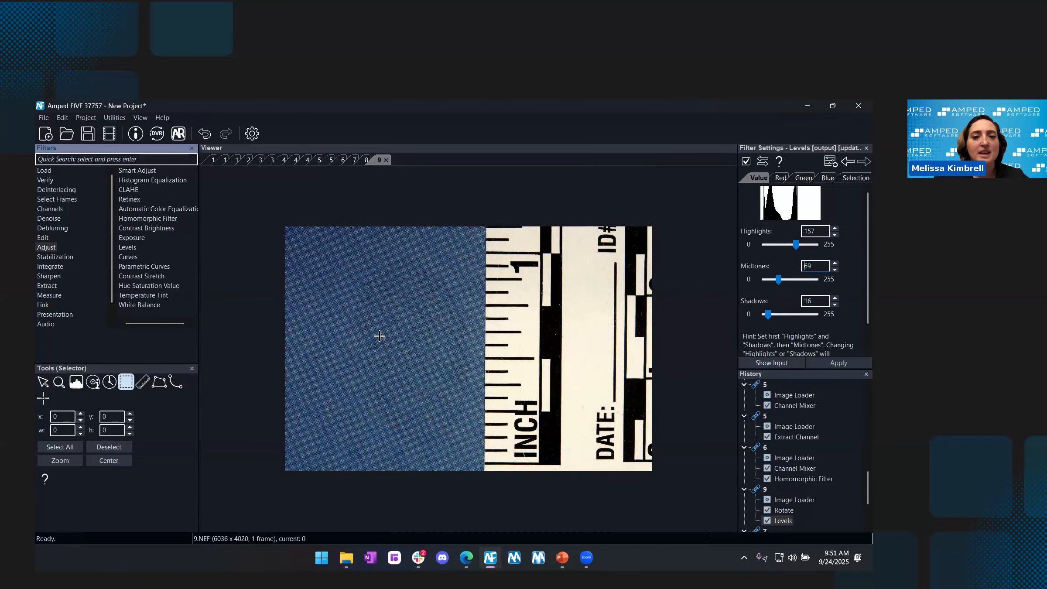
# Turn on automatic selection in the 9.NEF chain's Fourier filter and set its output to Image (IFFT)
pyautogui.scroll(2, 412, 348)
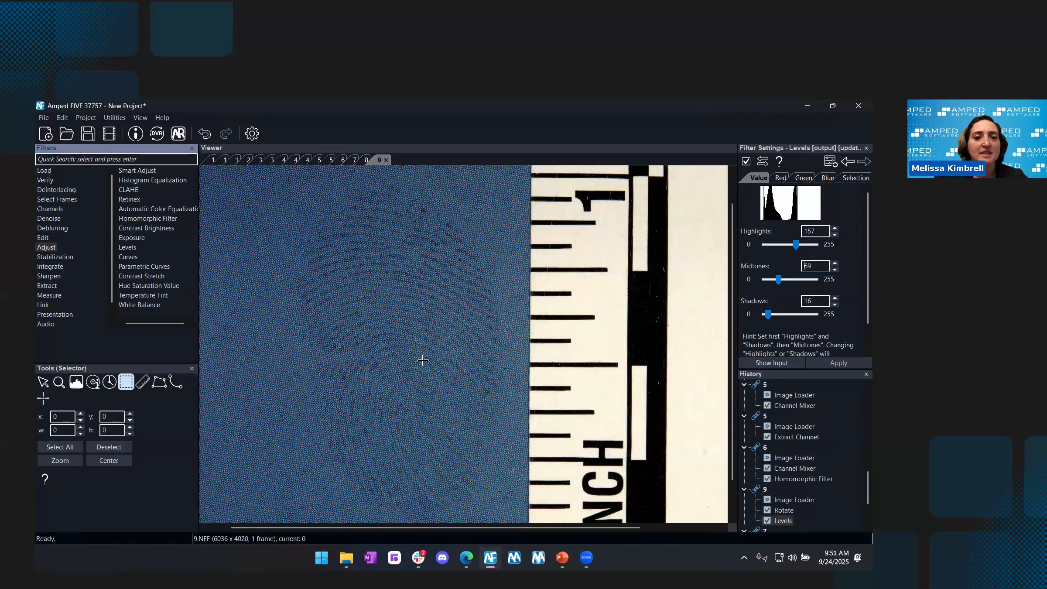
pyautogui.scroll(2, 419, 355)
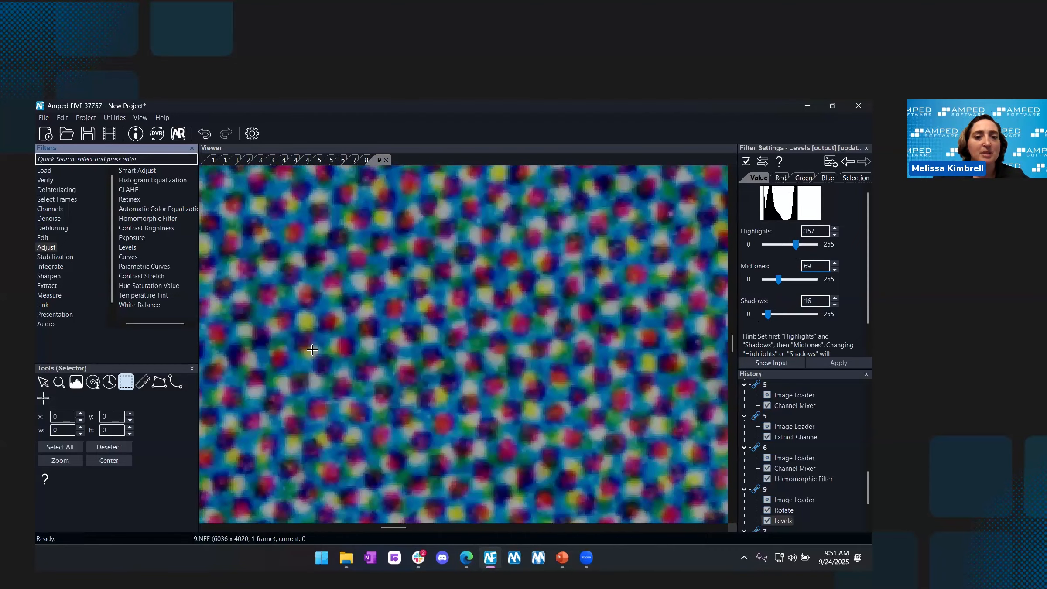
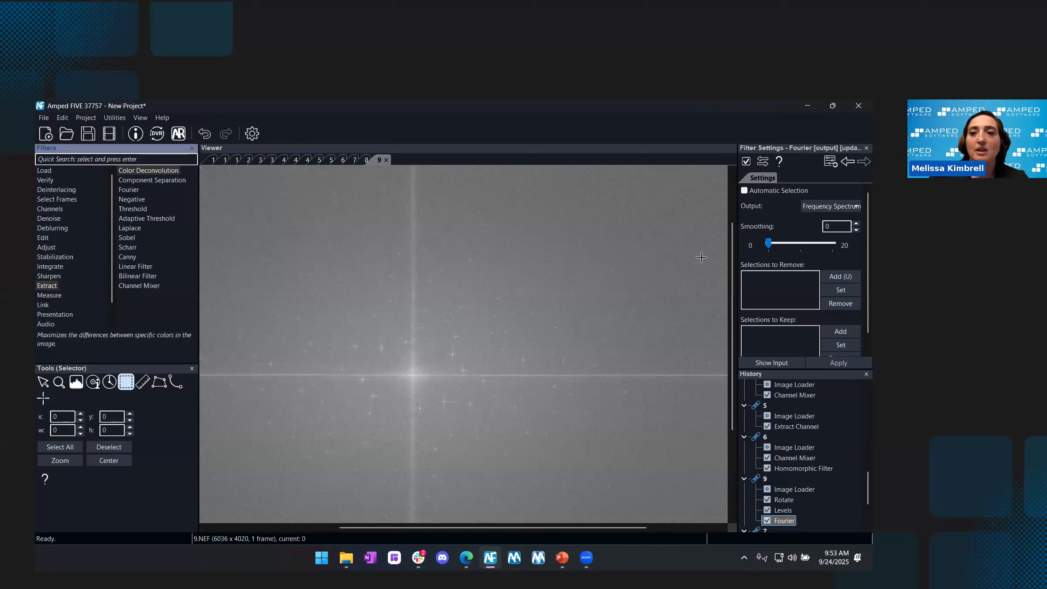
pyautogui.click(745, 190)
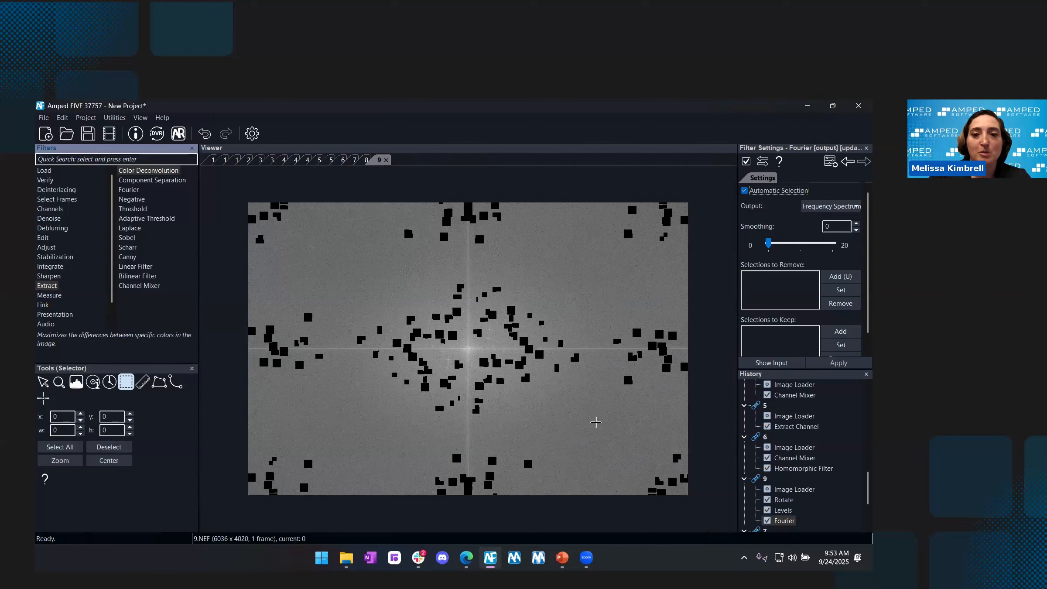
pyautogui.click(827, 207)
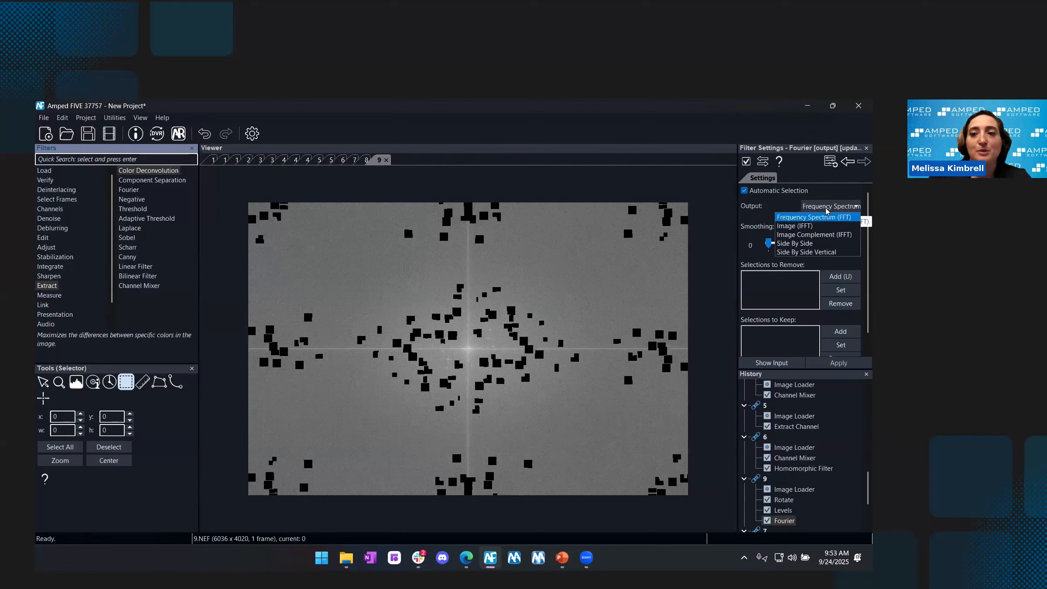
pyautogui.click(806, 227)
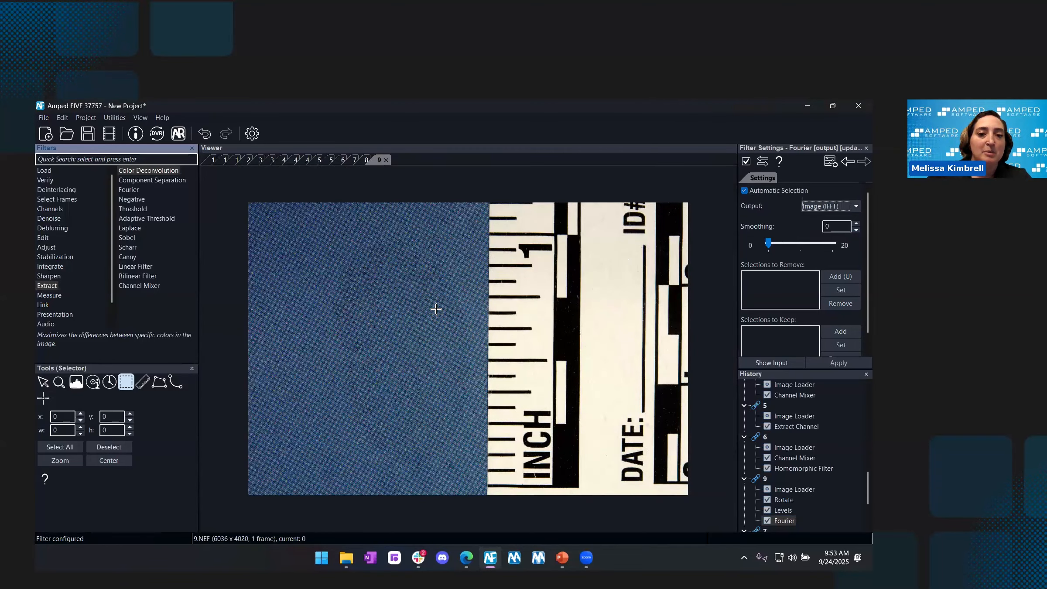
# Check the filtered fingerprint for remaining printing dots and set the Fourier output back to Frequency Spectrum (FFT)
pyautogui.scroll(1, 467, 307)
pyautogui.scroll(3, 475, 309)
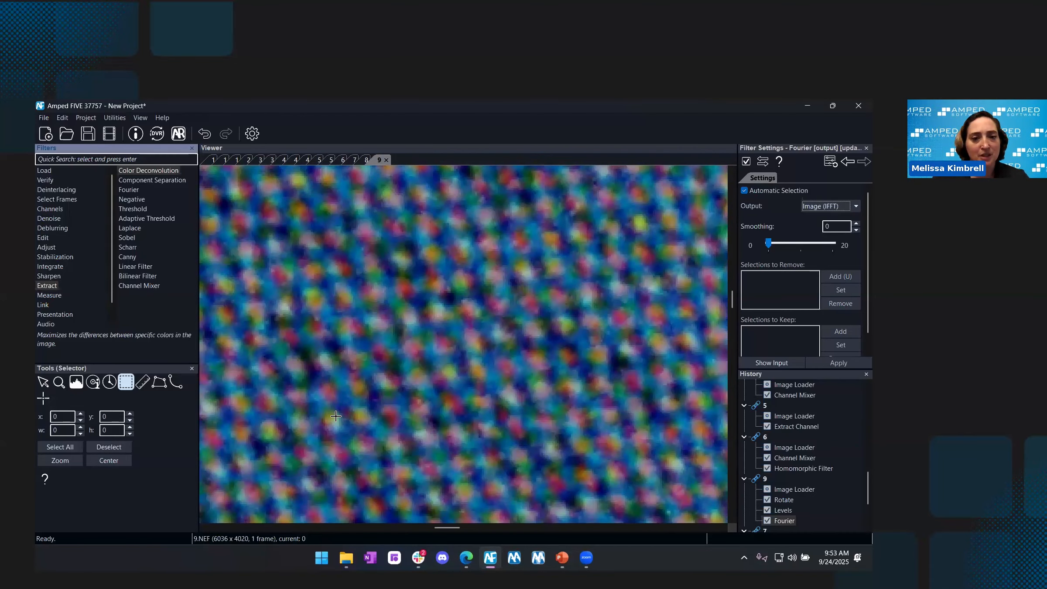
pyautogui.scroll(-2, 494, 361)
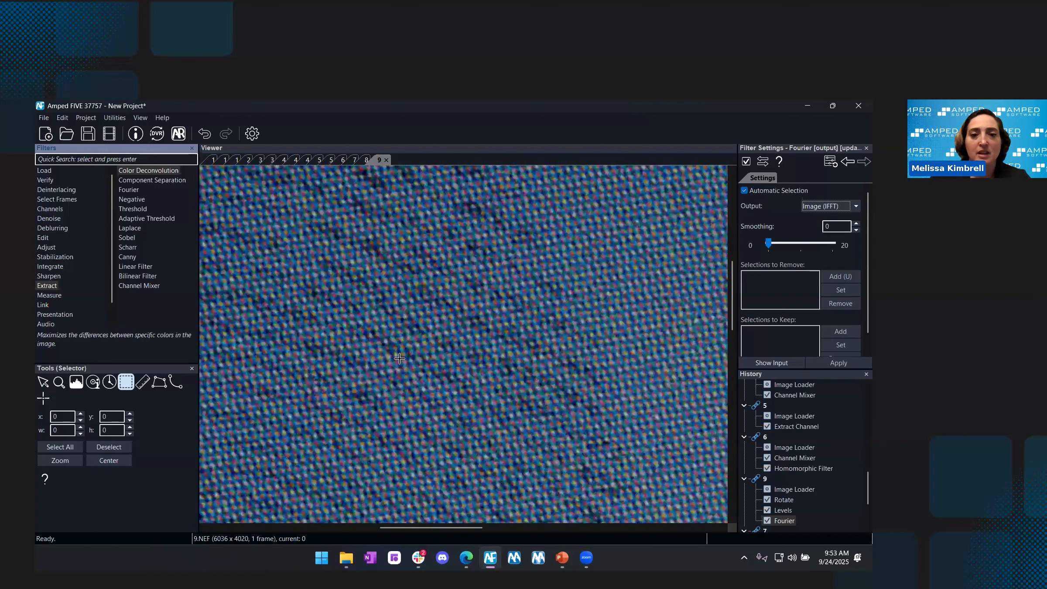
pyautogui.scroll(-2, 399, 375)
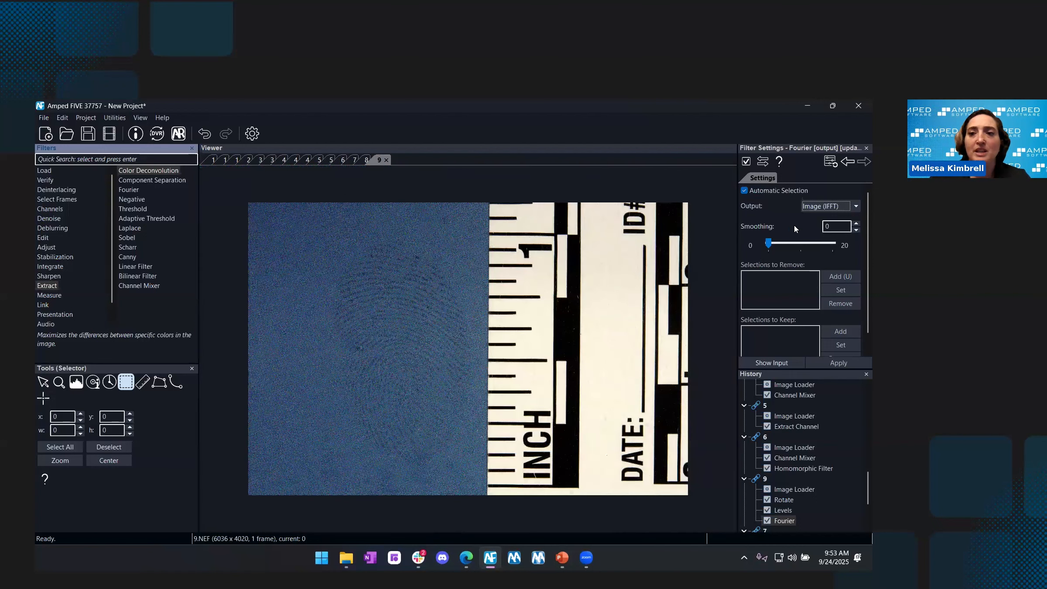
pyautogui.click(827, 205)
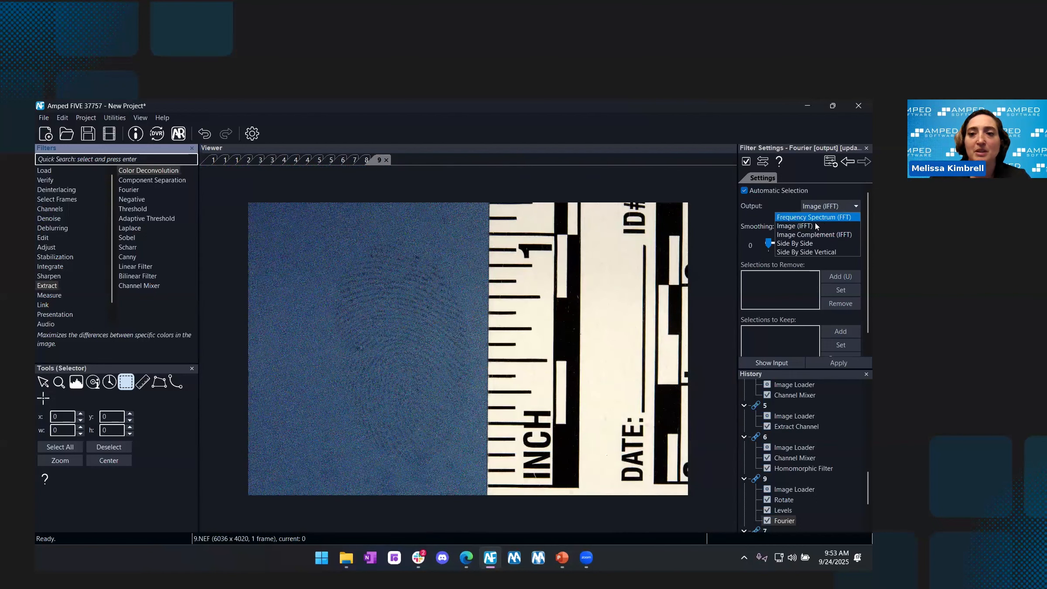
pyautogui.click(814, 217)
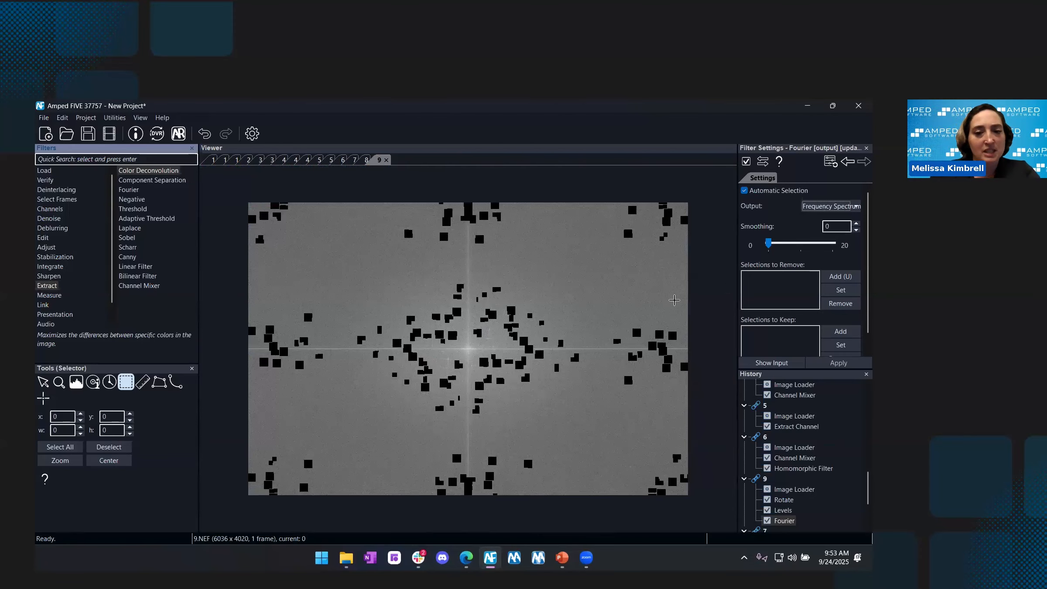
# Add two small bright peaks below the spectrum's center to the selections to remove, about 30 x 46 and 23 x 28 pixels
pyautogui.scroll(1, 469, 363)
pyautogui.scroll(2, 467, 362)
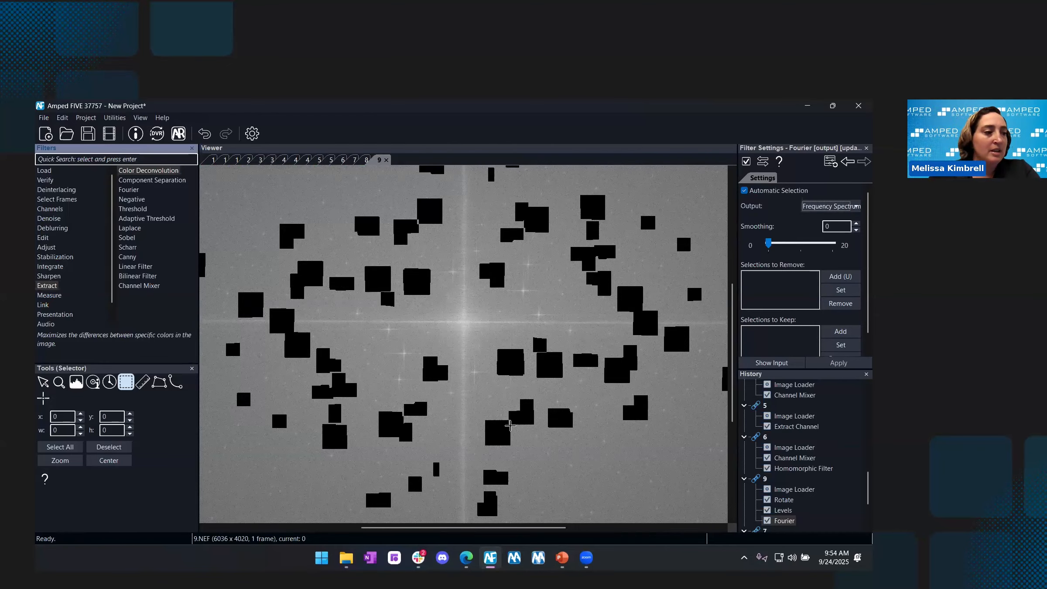
pyautogui.scroll(1, 528, 403)
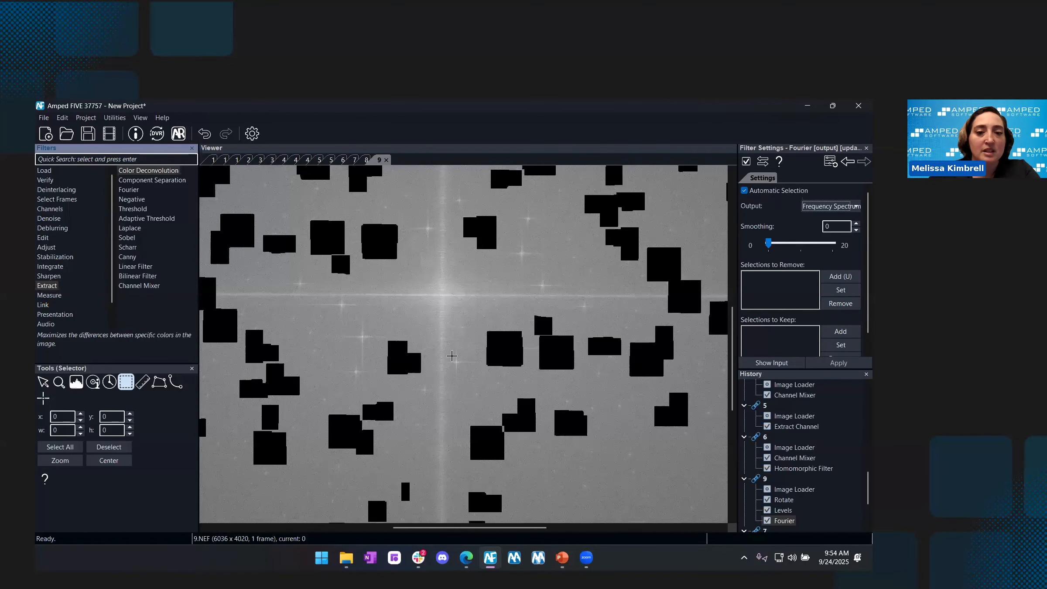
pyautogui.moveTo(451, 356); pyautogui.dragTo(459, 369)
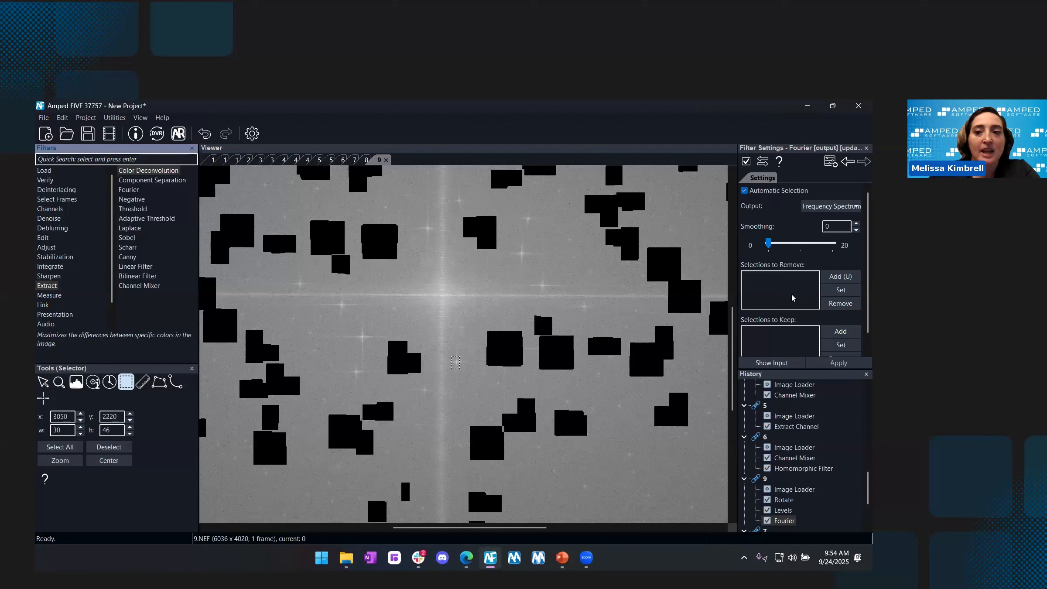
pyautogui.click(841, 277)
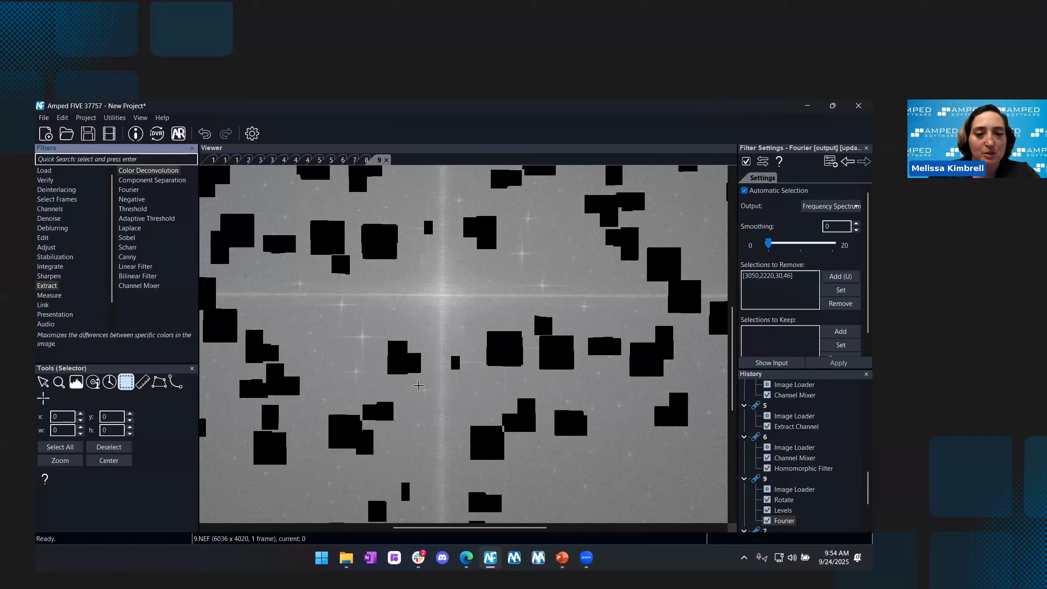
pyautogui.moveTo(422, 387); pyautogui.dragTo(428, 394)
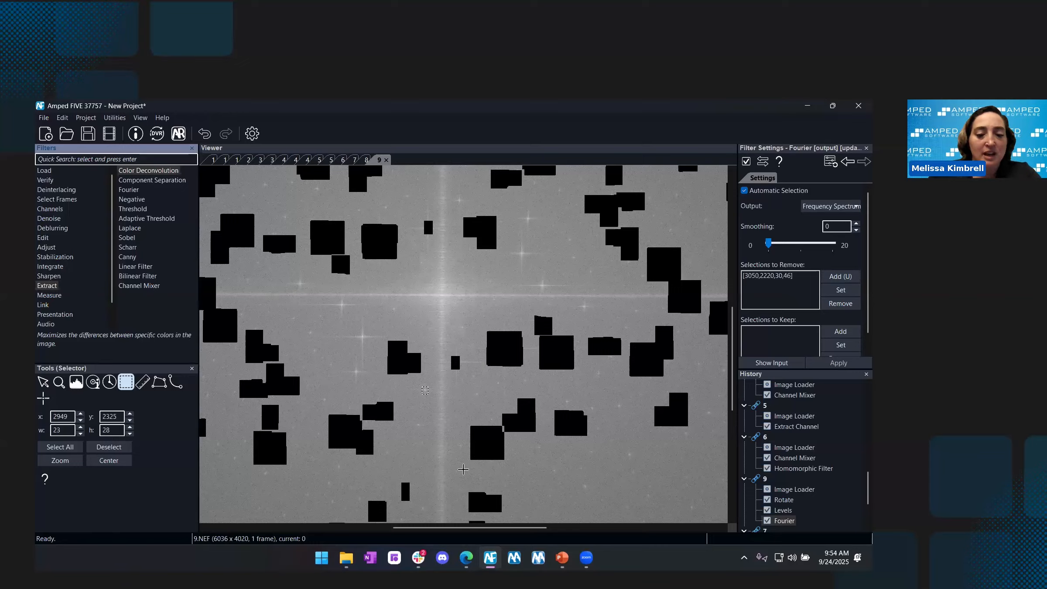
pyautogui.press('u')
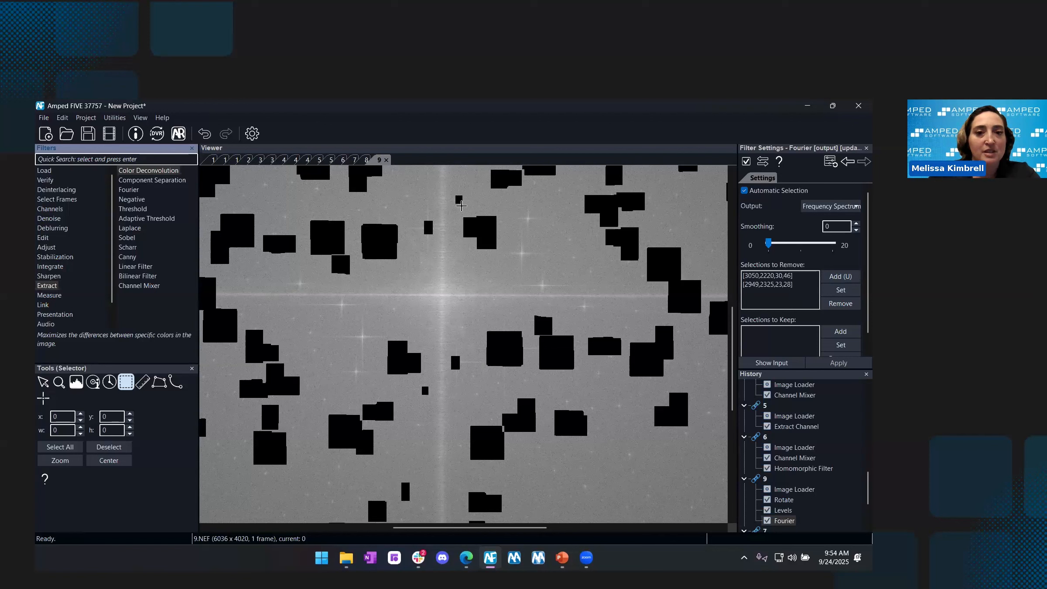
pyautogui.click(457, 198)
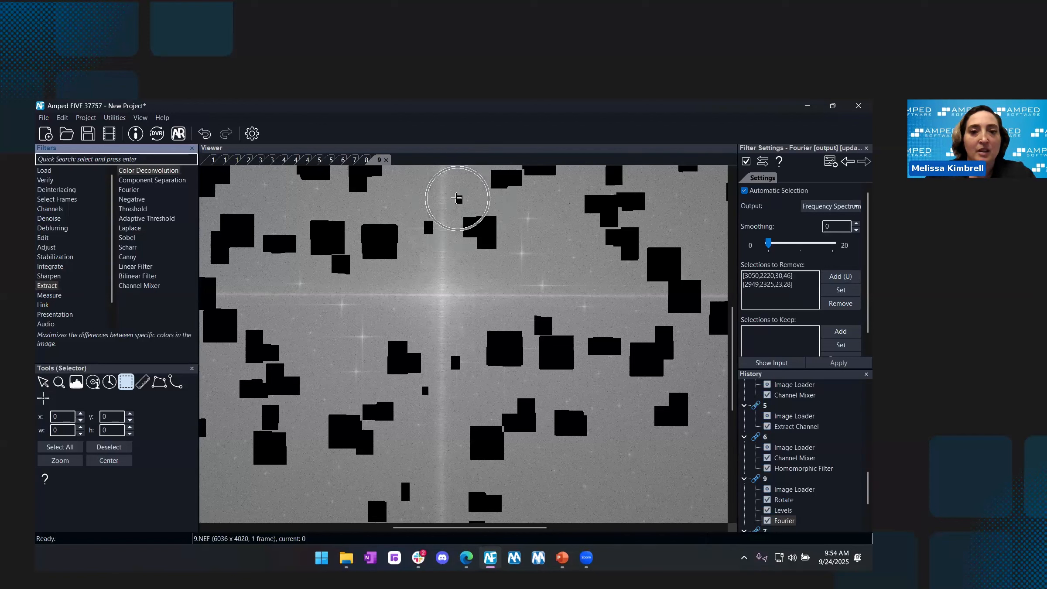
# Add the remaining bright peaks around the spectrum's center to the selections to remove, including areas of about 36 x 33, 29 x 29 and 29 x 22 pixels
pyautogui.moveTo(522, 213); pyautogui.dragTo(533, 222)
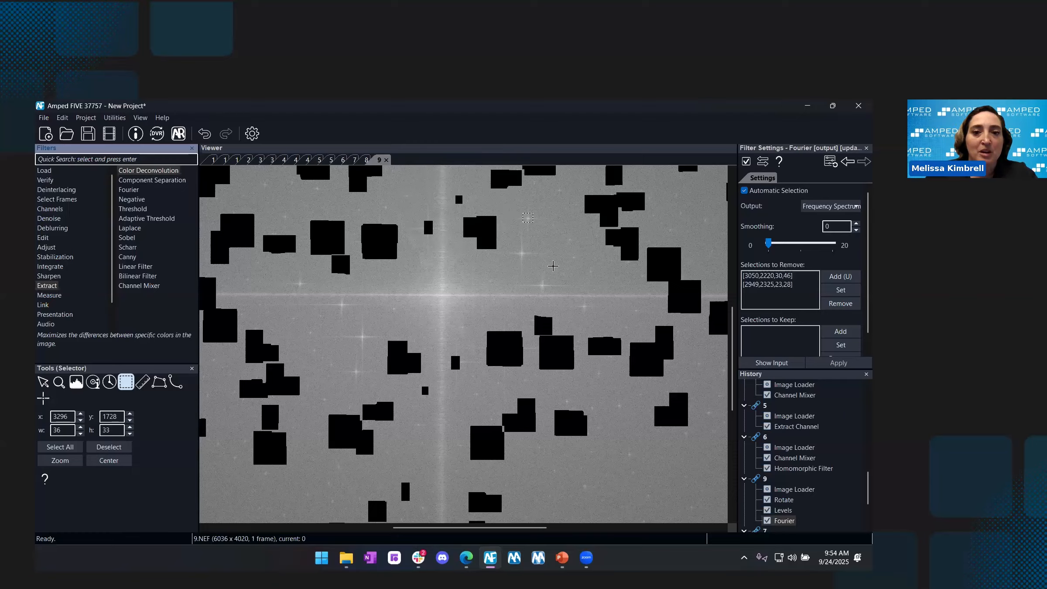
pyautogui.press('u')
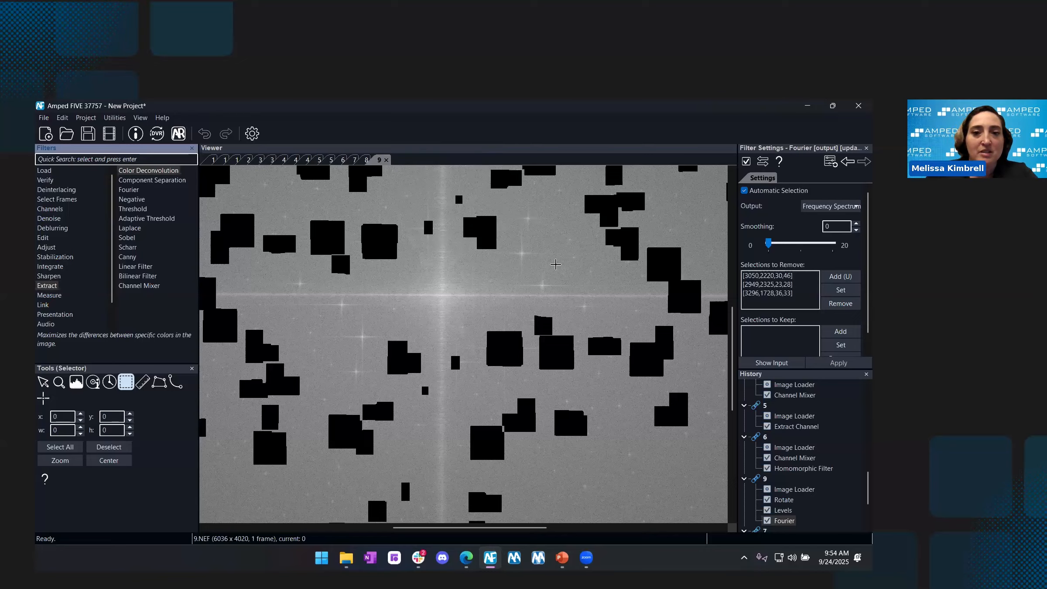
pyautogui.moveTo(517, 246); pyautogui.dragTo(546, 288)
pyautogui.press('u')
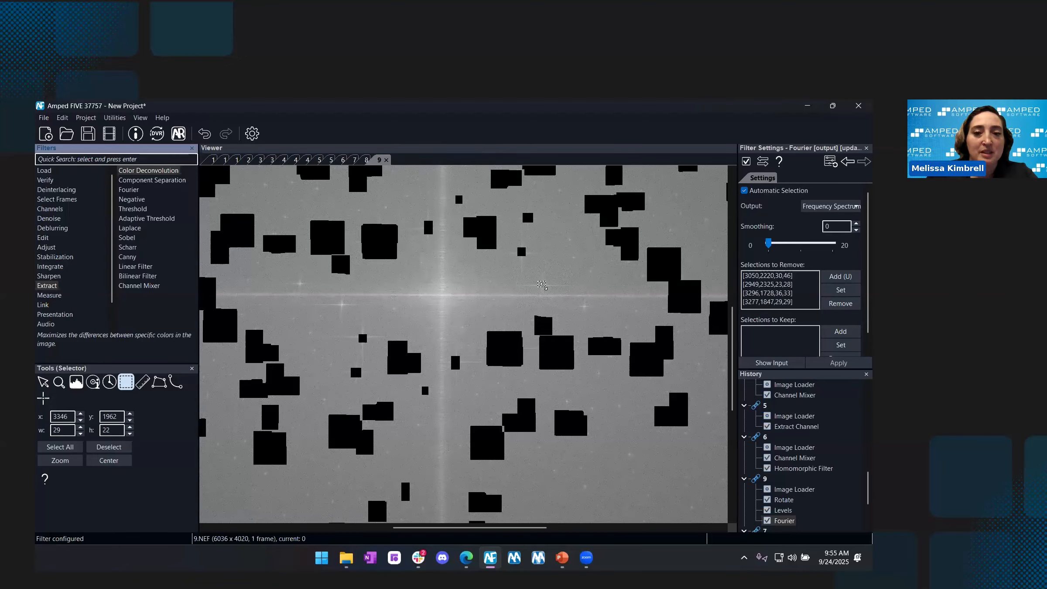
pyautogui.press('u')
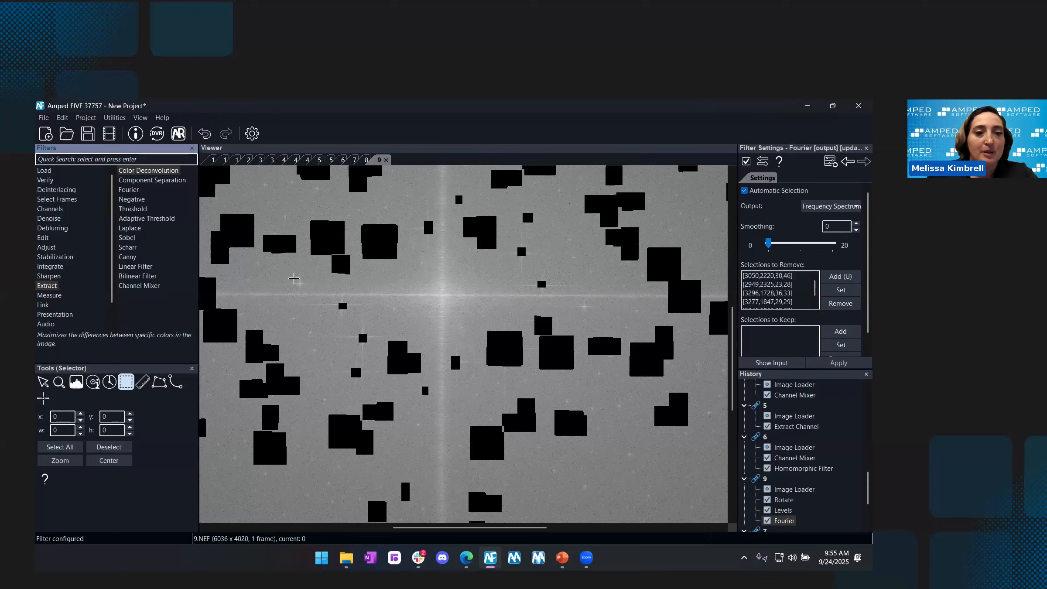
pyautogui.click(297, 281)
pyautogui.press('u')
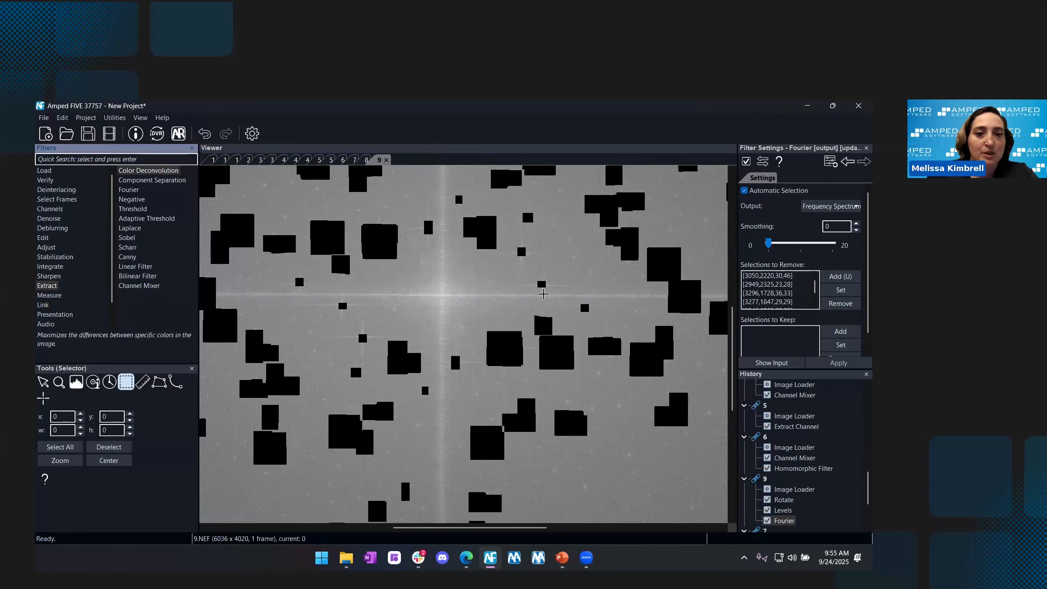
# Set the Fourier filter's output to Image (IFFT) with the manual selections included
pyautogui.scroll(-2, 599, 297)
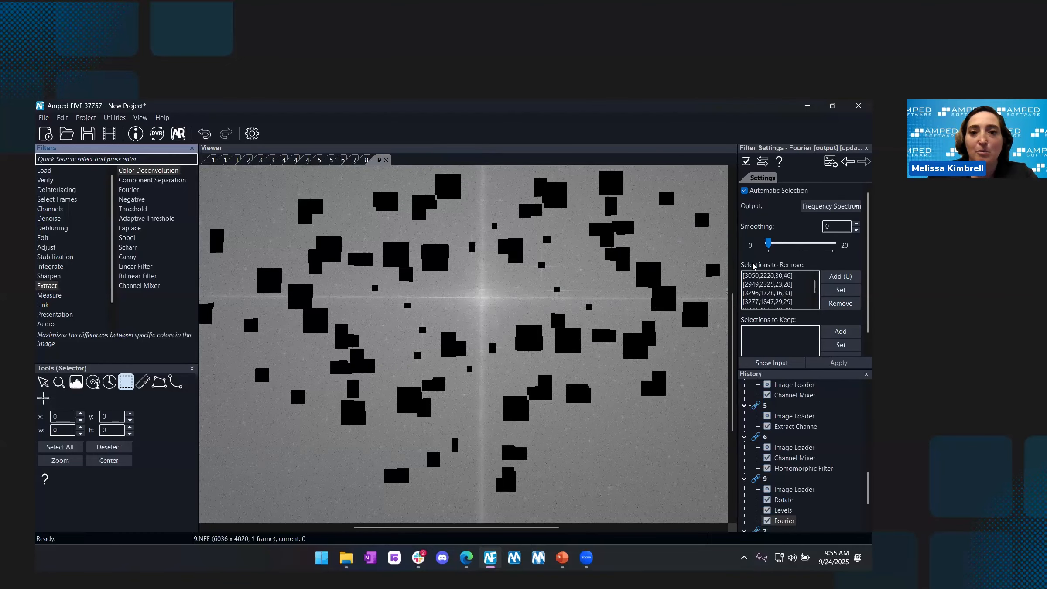
pyautogui.click(829, 207)
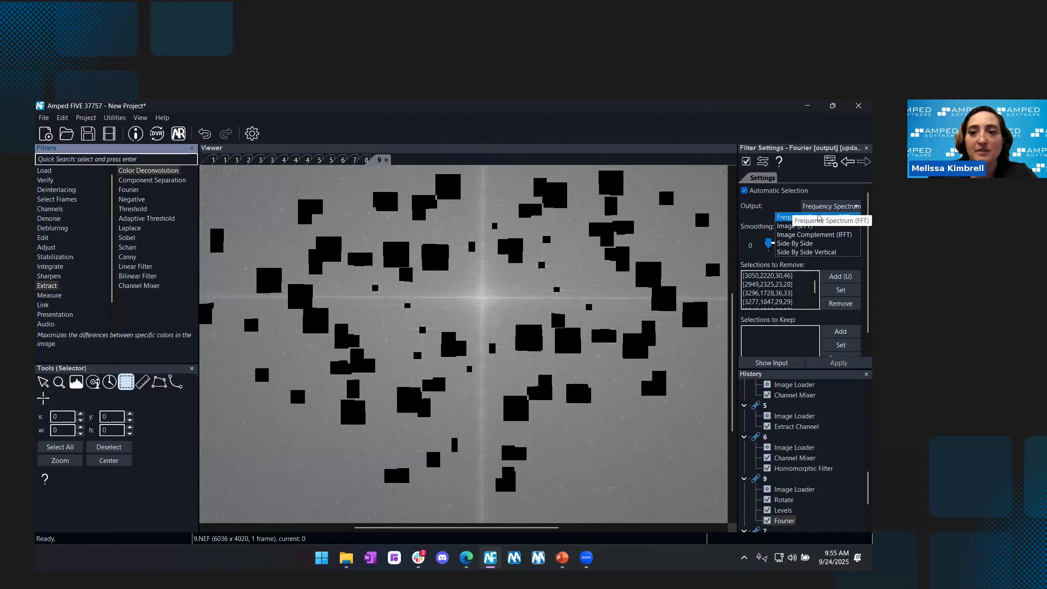
pyautogui.click(791, 227)
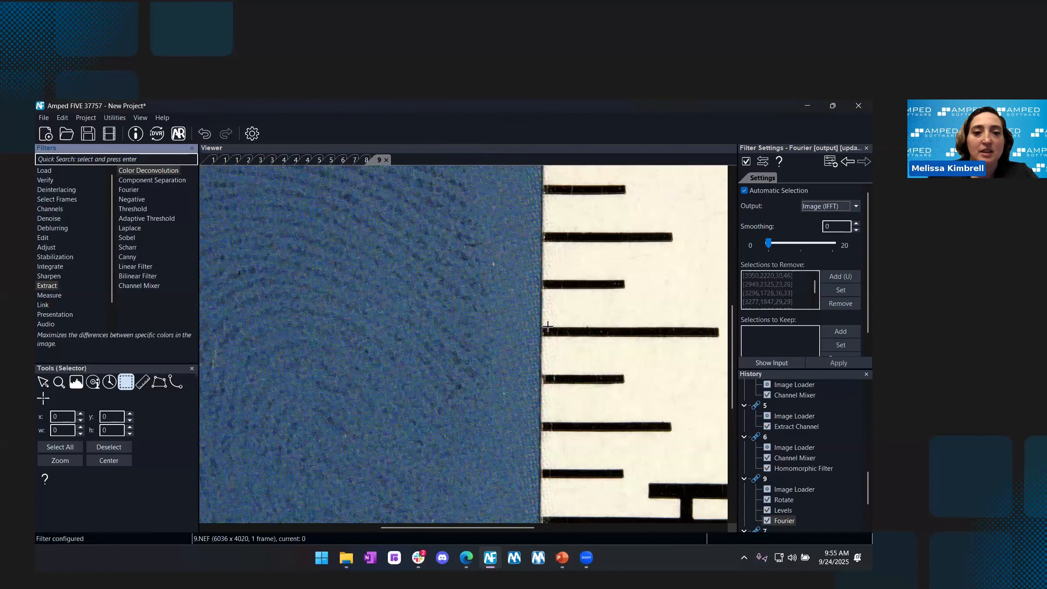
# Examine the Fourier-filtered fingerprint for residual dot pattern and ridge clarity, both close up and in full view
pyautogui.scroll(5, 550, 327)
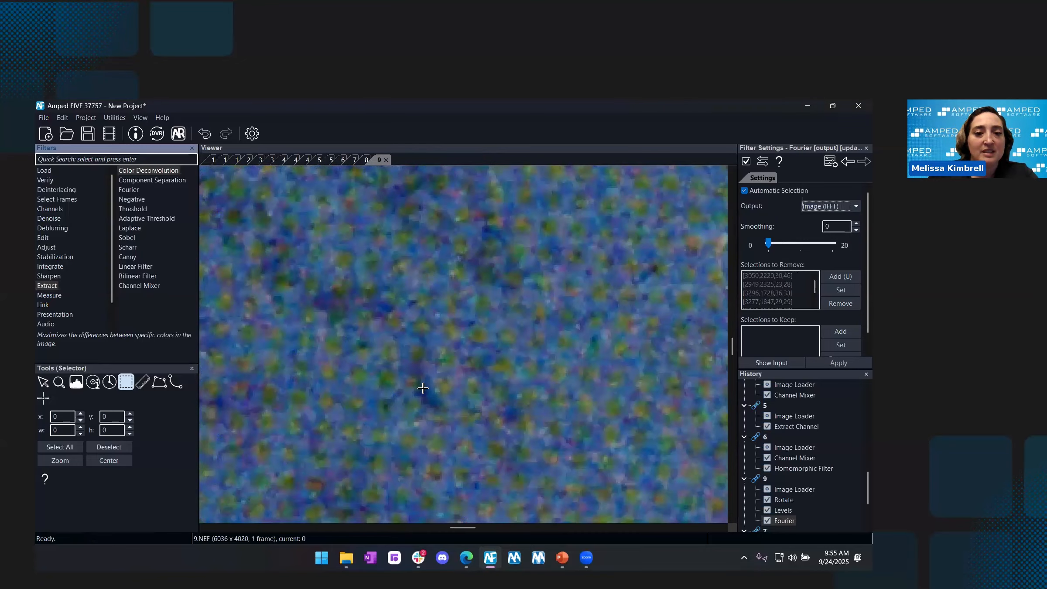
pyautogui.scroll(-2, 541, 334)
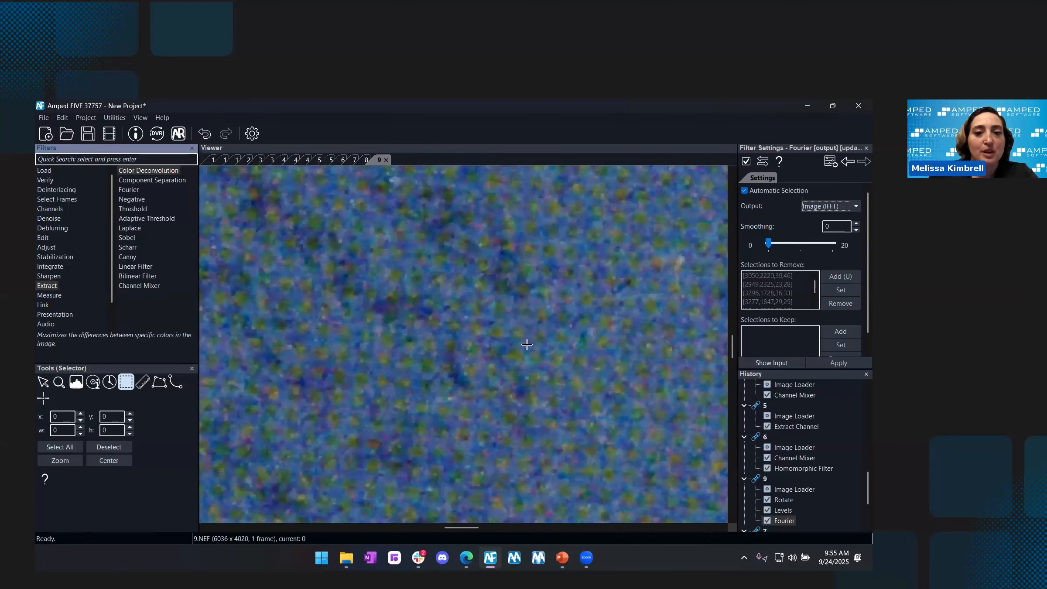
pyautogui.scroll(-2, 480, 367)
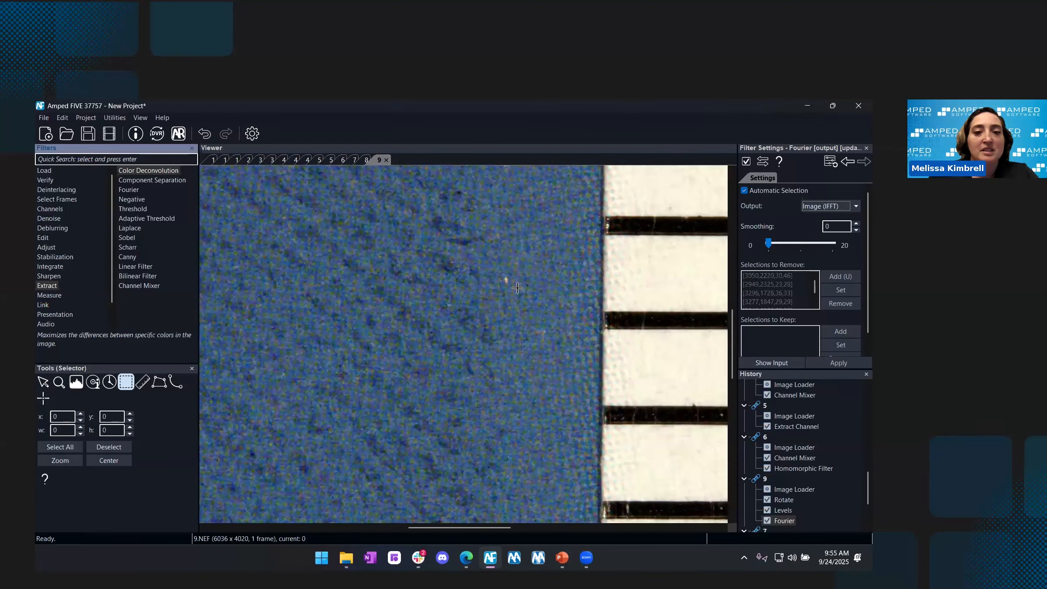
pyautogui.scroll(-2, 478, 329)
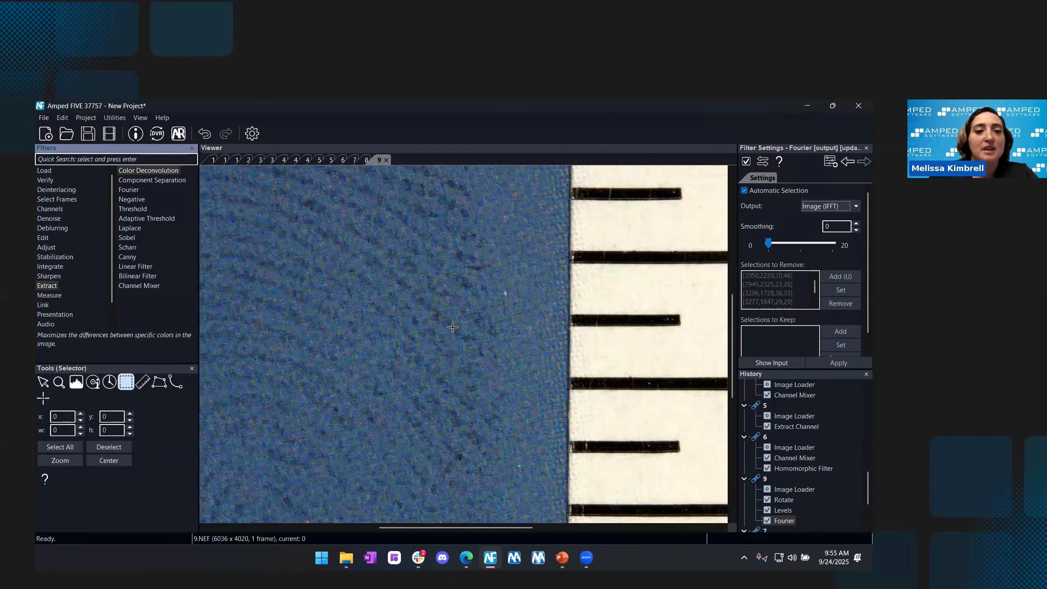
pyautogui.scroll(-2, 454, 327)
pyautogui.scroll(2, 426, 314)
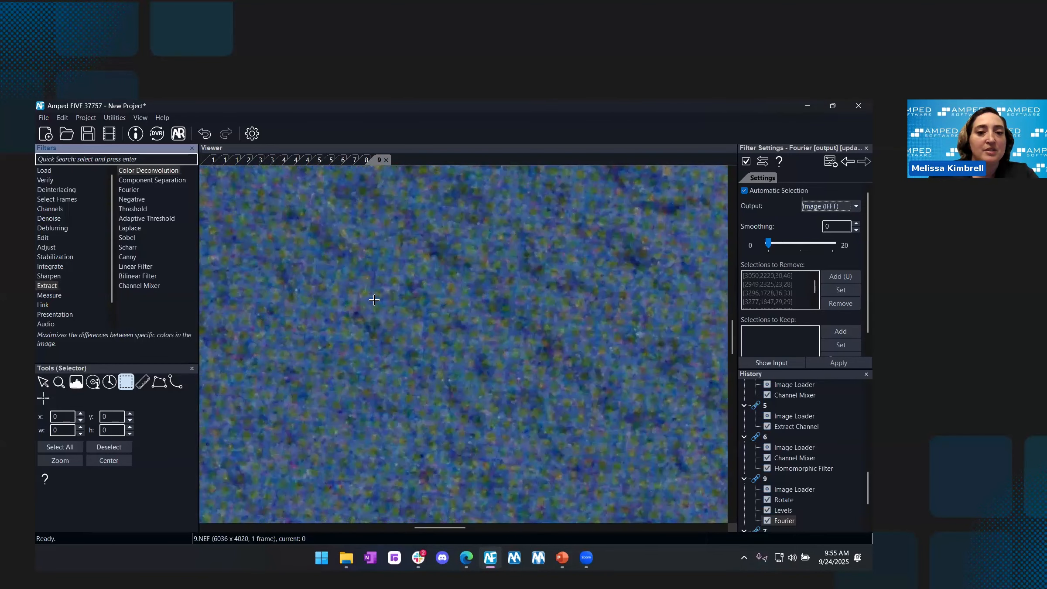
pyautogui.scroll(2, 452, 312)
pyautogui.scroll(2, 437, 320)
pyautogui.scroll(-3, 411, 333)
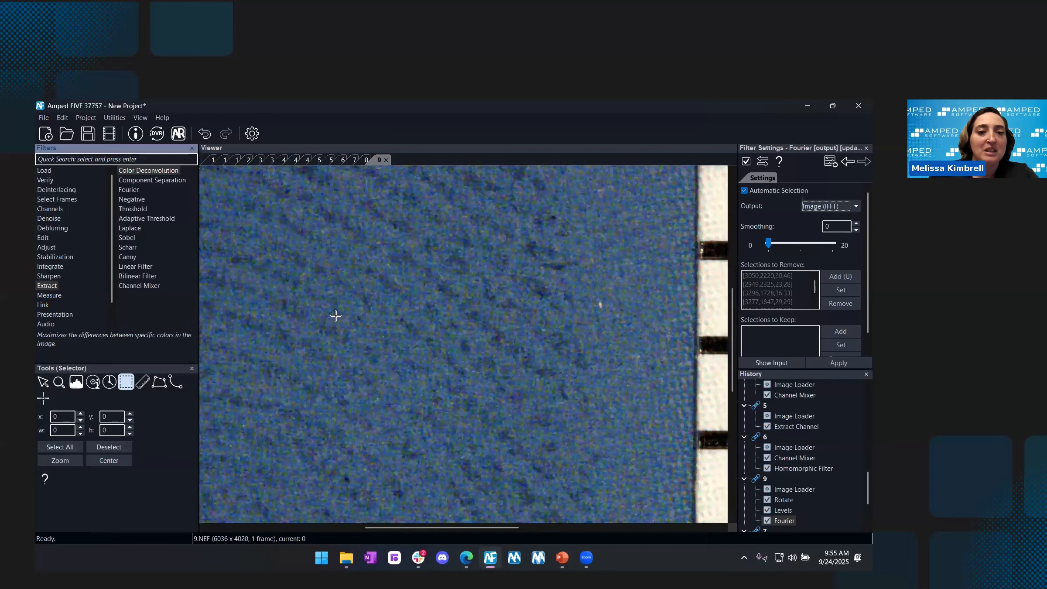
pyautogui.moveTo(462, 528); pyautogui.dragTo(403, 528)
pyautogui.scroll(-3, 433, 414)
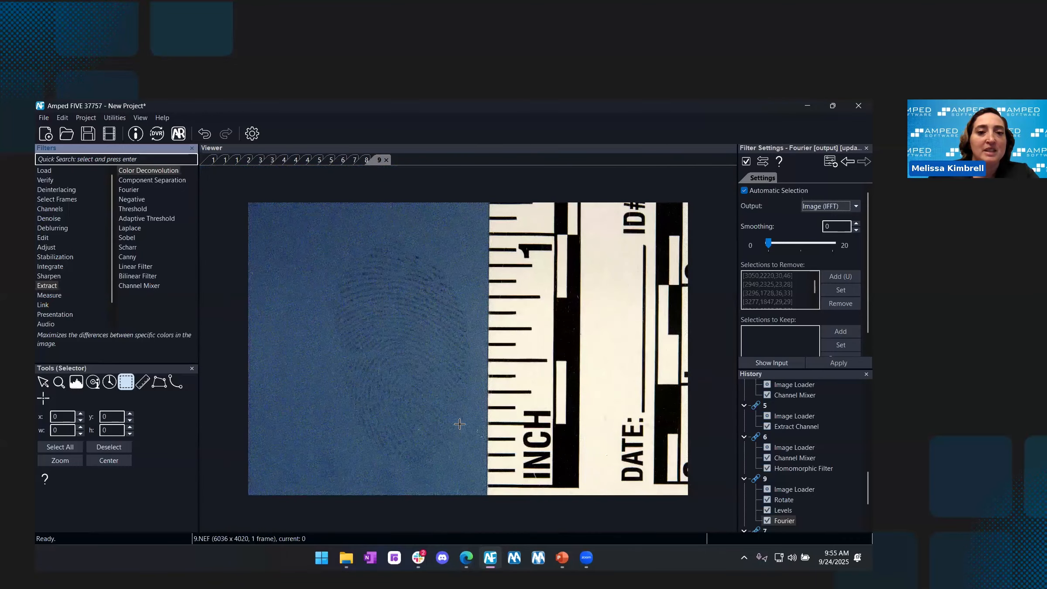
pyautogui.scroll(2, 419, 284)
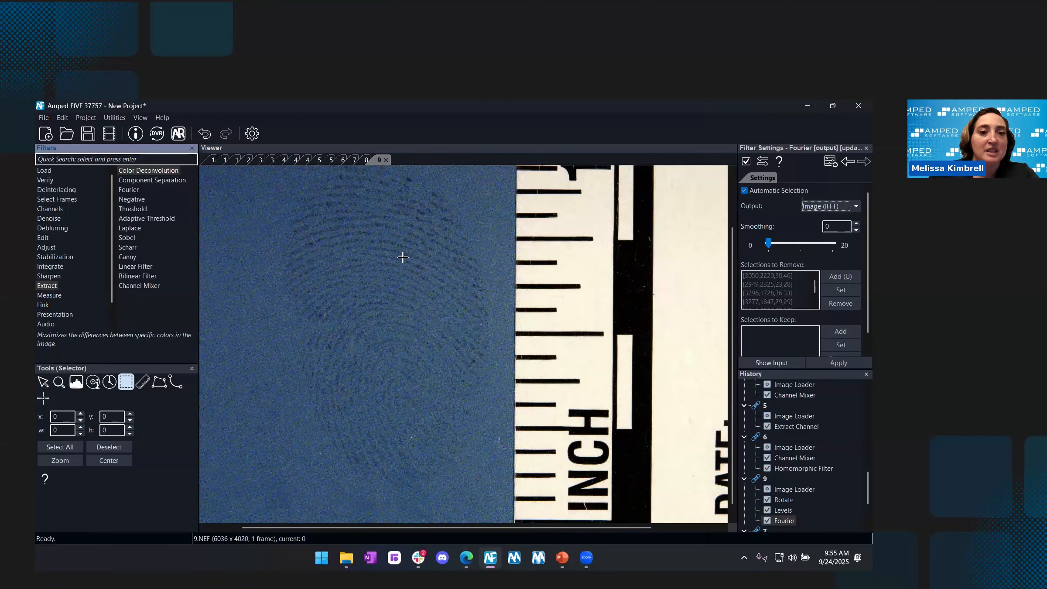
# Return the Fourier filter's output to Frequency Spectrum (FFT)
pyautogui.click(827, 205)
pyautogui.click(814, 217)
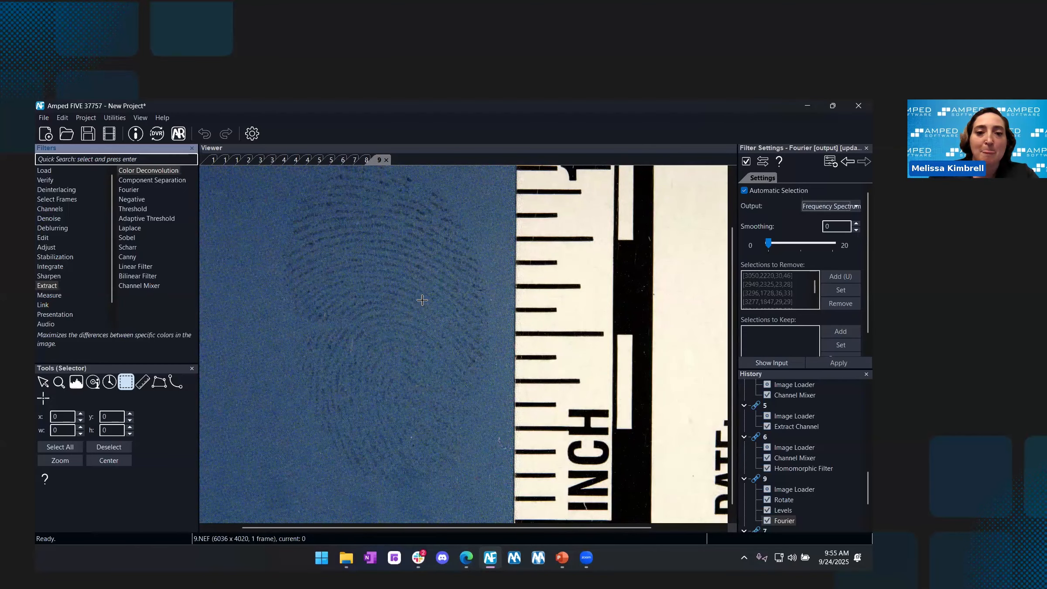
# Add small bright peaks left of the spectrum's center to the Fourier filter's selections to remove
pyautogui.scroll(3, 507, 335)
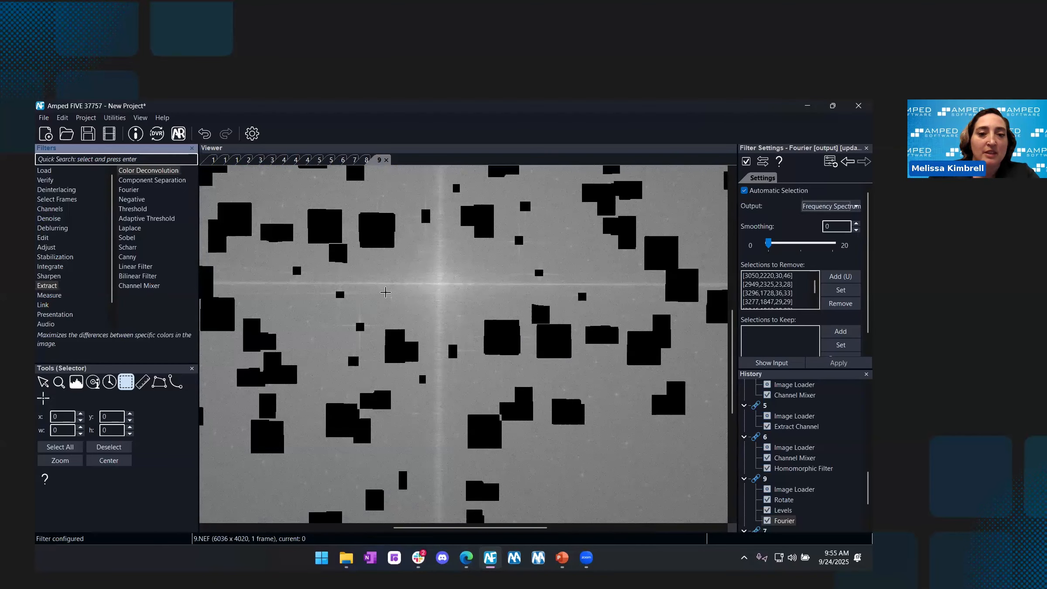
pyautogui.scroll(2, 389, 296)
pyautogui.moveTo(392, 297); pyautogui.dragTo(397, 300)
pyautogui.press('u')
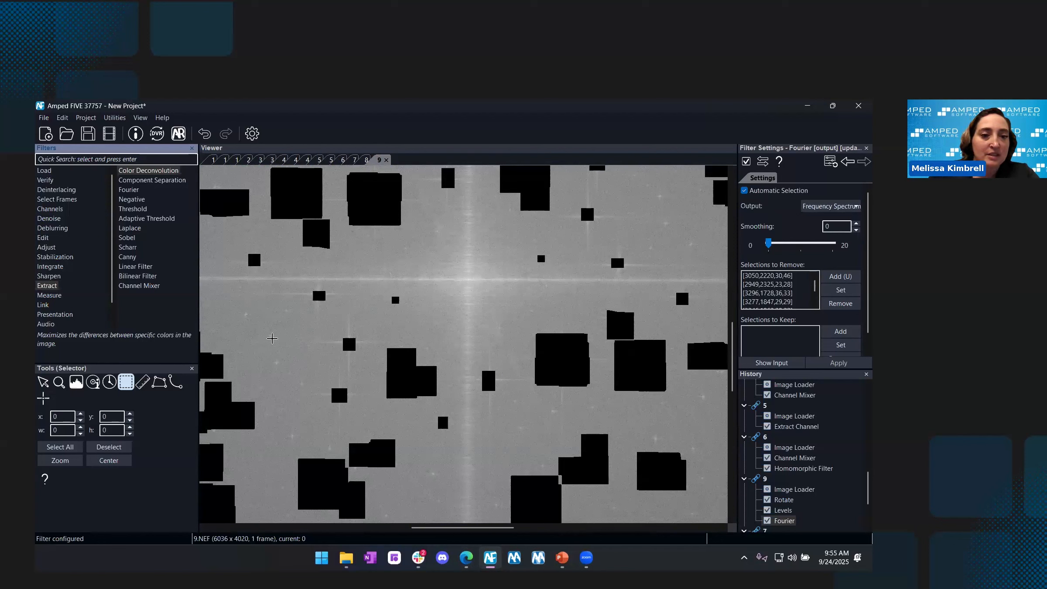
pyautogui.press('u')
pyautogui.moveTo(275, 362)
pyautogui.mouseDown()
pyautogui.moveTo(272, 338)
pyautogui.moveTo(288, 312)
pyautogui.moveTo(247, 317)
pyautogui.mouseUp()
pyautogui.press('u')
pyautogui.press('u')
pyautogui.press('u')
# Add the small peaks below and left of the spectrum's center to the selections to remove, including an area of 12 x 17 pixels
pyautogui.moveTo(288, 433); pyautogui.dragTo(295, 440)
pyautogui.click(301, 417)
pyautogui.moveTo(299, 381)
pyautogui.mouseDown()
pyautogui.moveTo(293, 375)
pyautogui.moveTo(295, 397)
pyautogui.mouseUp()
pyautogui.press('u')
pyautogui.press('u')
pyautogui.press('u')
pyautogui.moveTo(327, 444); pyautogui.dragTo(332, 452)
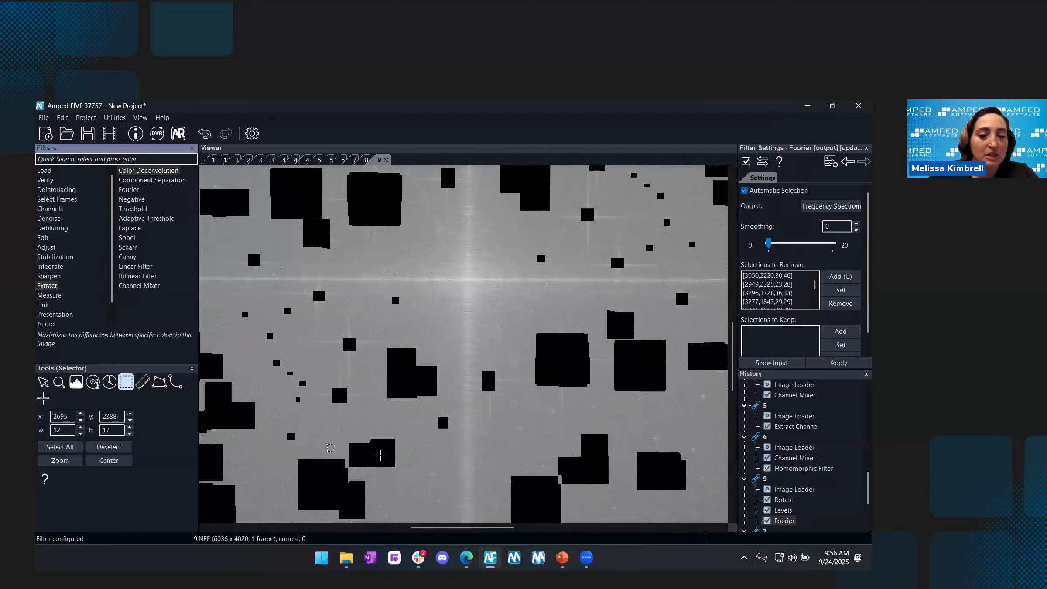
pyautogui.press('u')
pyautogui.moveTo(430, 473); pyautogui.dragTo(438, 477)
pyautogui.press('u')
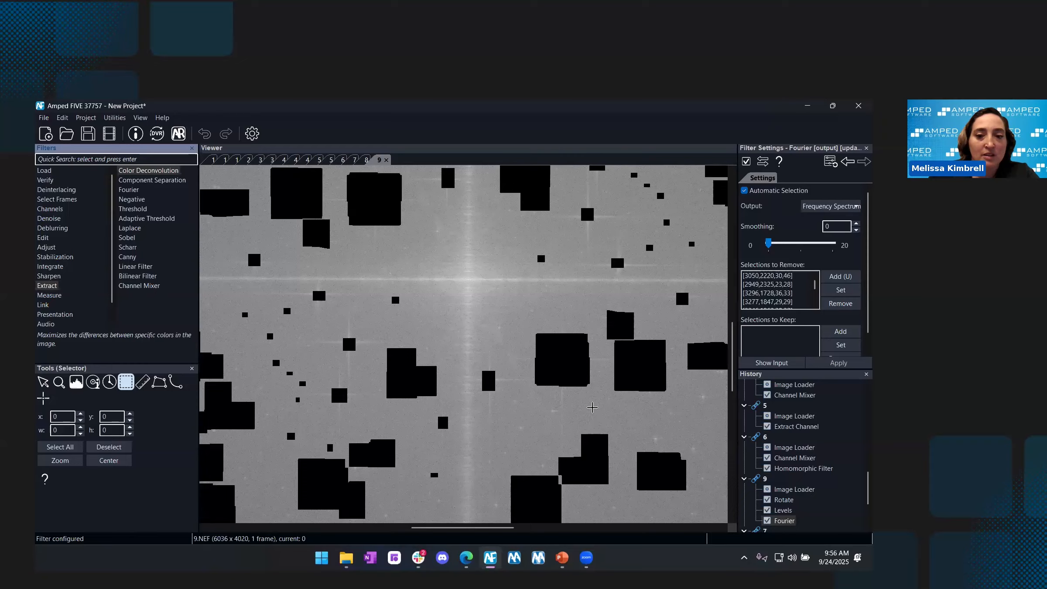
# Add the faint peaks below and right of the spectrum's center to the selections to remove
pyautogui.press('u')
pyautogui.moveTo(551, 408); pyautogui.dragTo(527, 433)
pyautogui.press('u')
pyautogui.moveTo(656, 441); pyautogui.dragTo(659, 443)
pyautogui.press('u')
# Set the Fourier filter's output to Image (IFFT) and check the fingerprint with the added selections applied
pyautogui.click(810, 213)
pyautogui.click(809, 227)
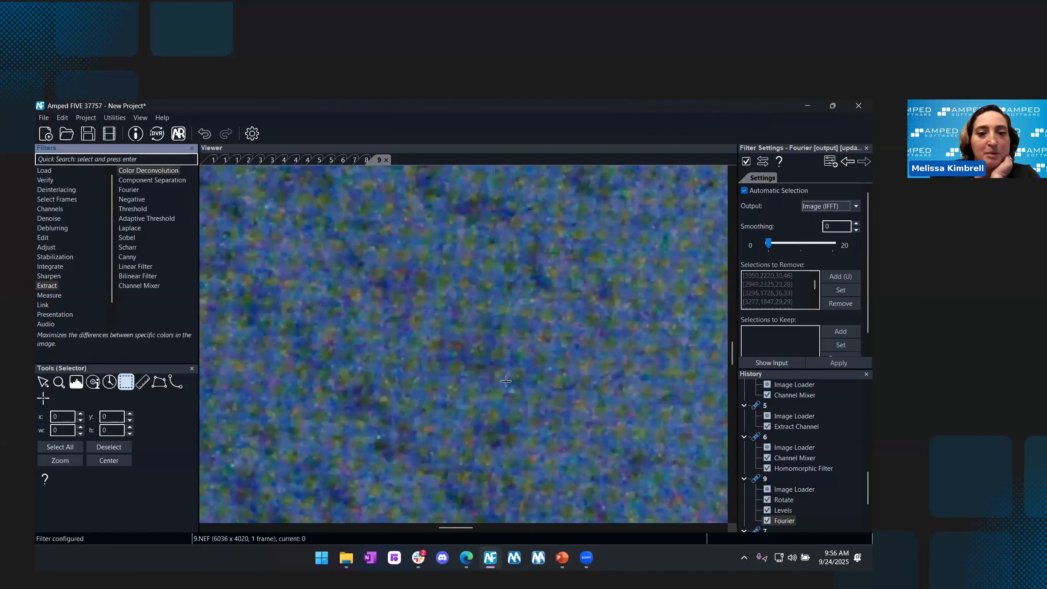
pyautogui.scroll(-3, 505, 381)
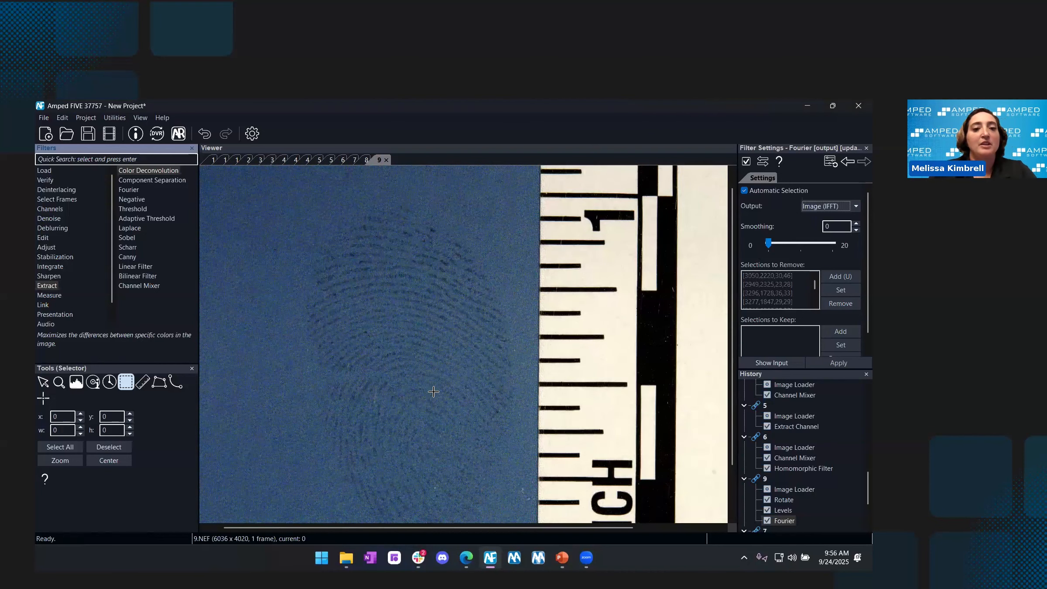
pyautogui.scroll(-1, 430, 390)
pyautogui.scroll(1, 425, 394)
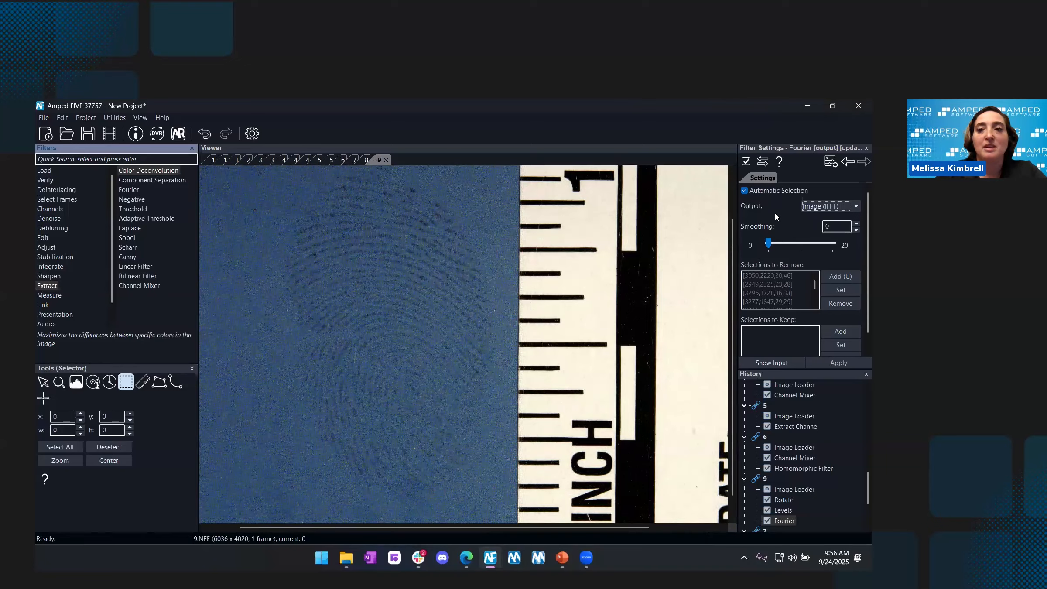
# Set the Fourier filter's output to Image Complement (IFFT) and examine the removed pattern for fingerprint detail
pyautogui.click(829, 207)
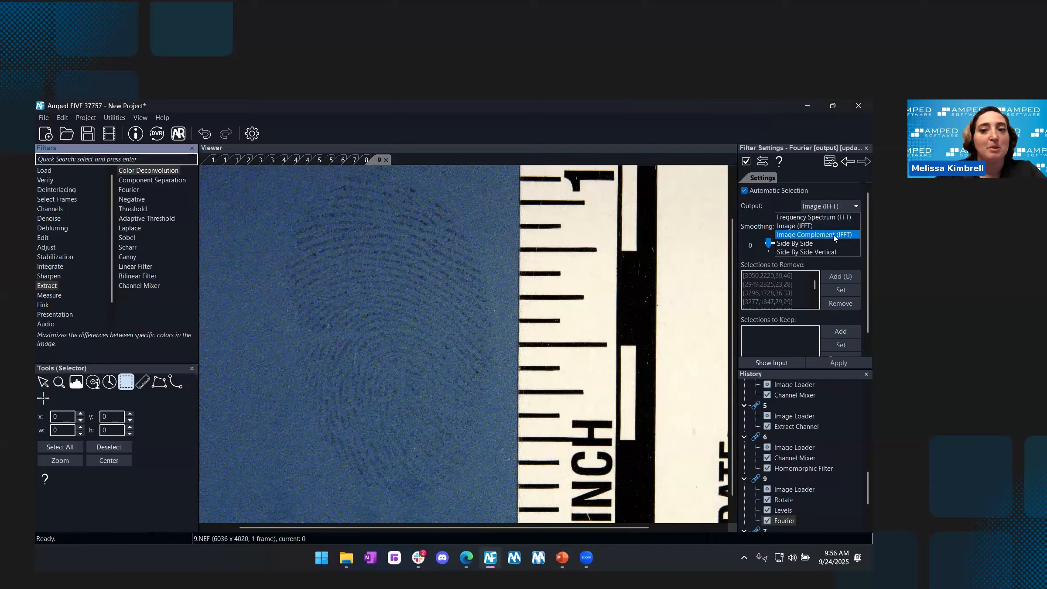
pyautogui.click(813, 235)
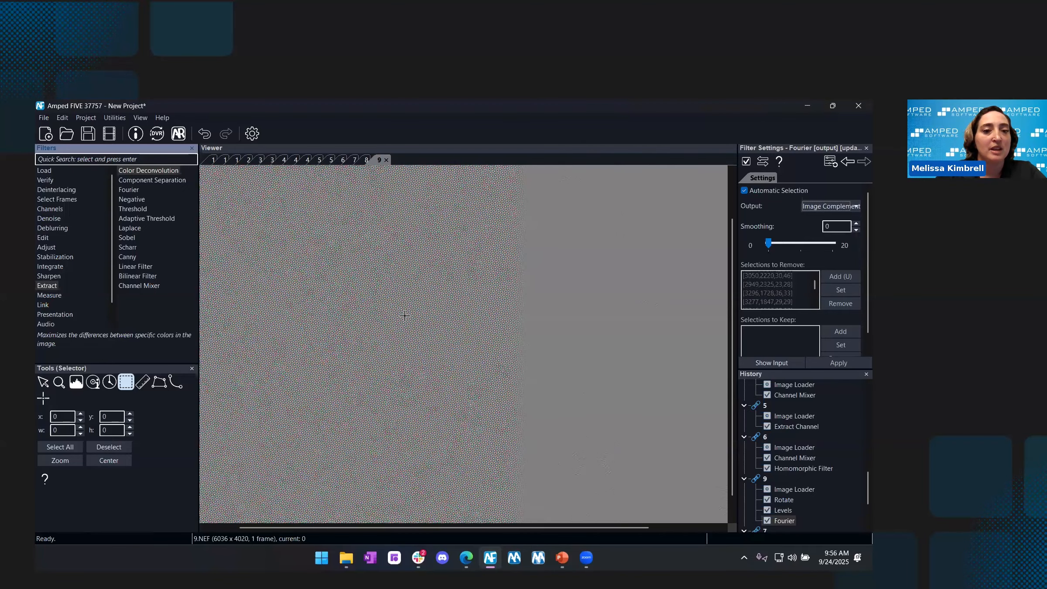
pyautogui.scroll(2, 410, 327)
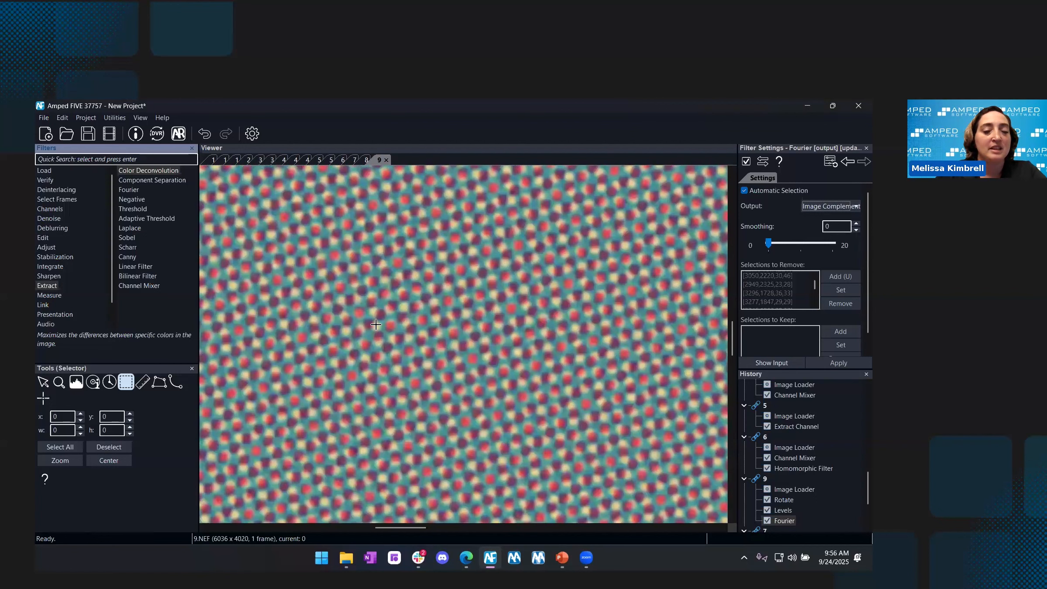
pyautogui.scroll(1, 376, 316)
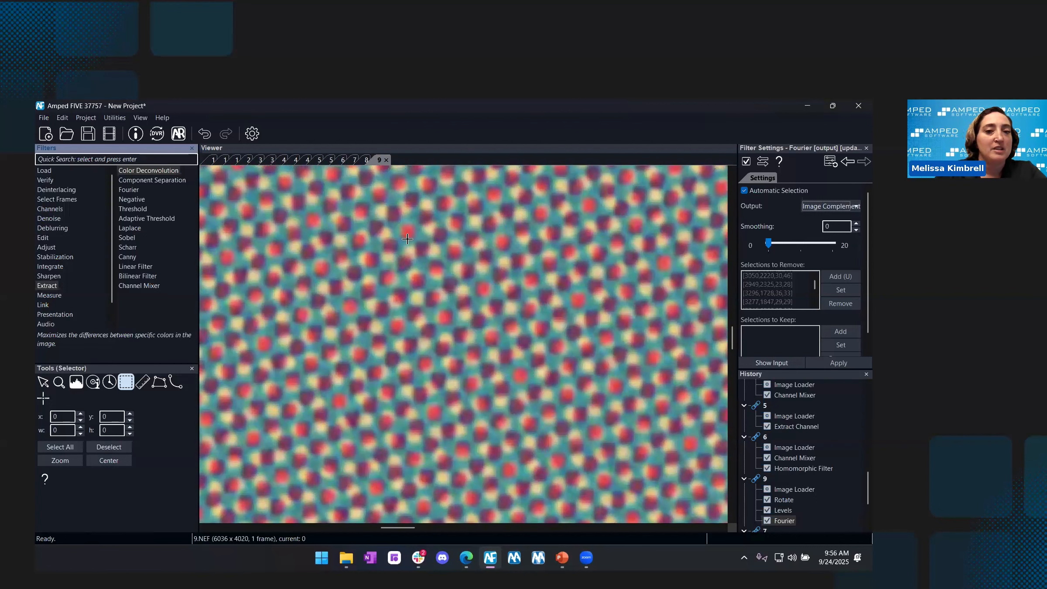
pyautogui.scroll(-1, 550, 441)
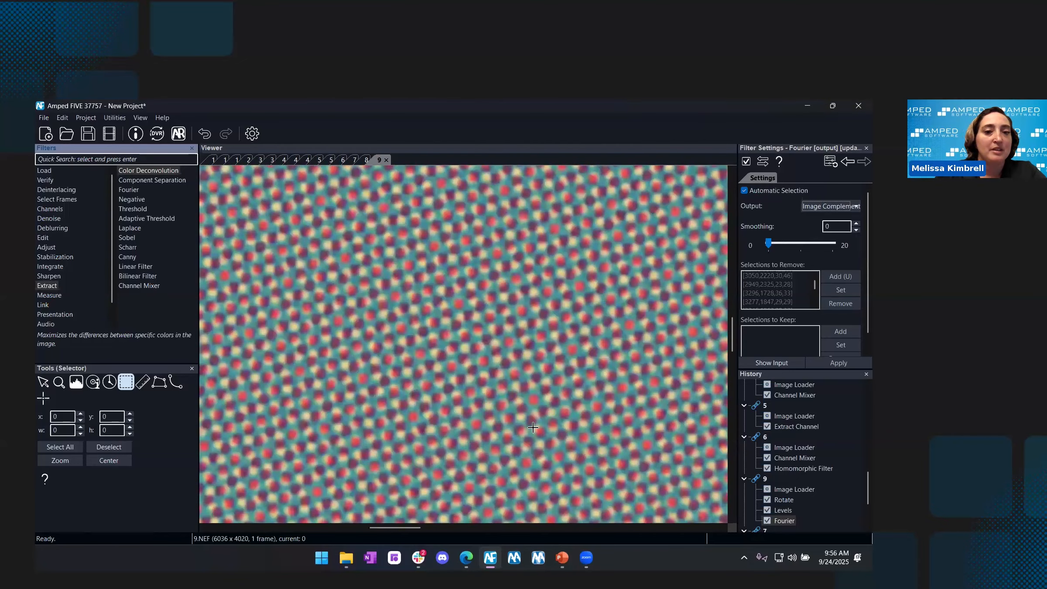
pyautogui.scroll(-5, 445, 437)
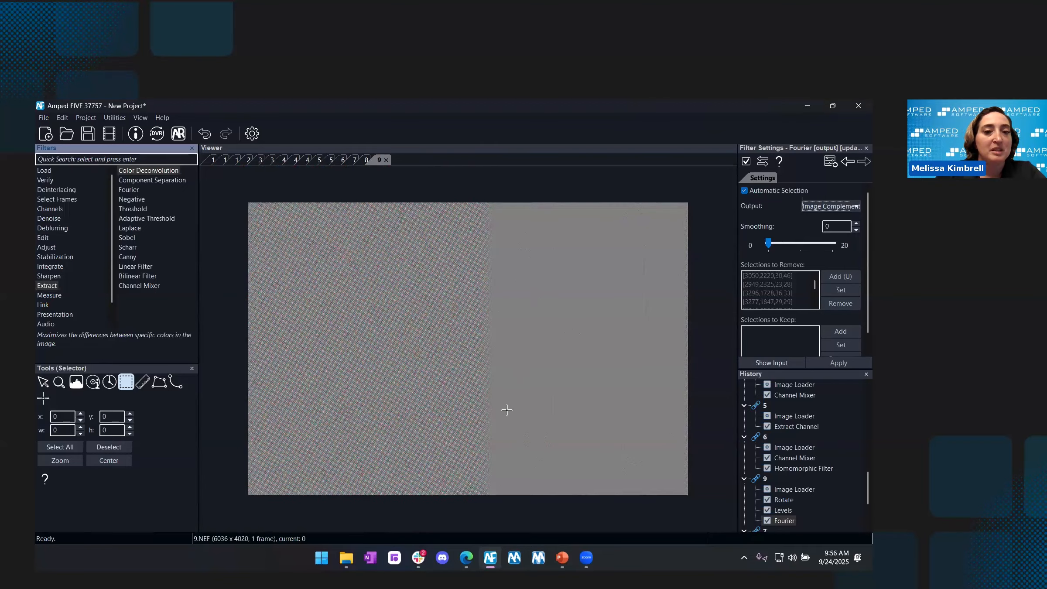
pyautogui.scroll(1, 442, 386)
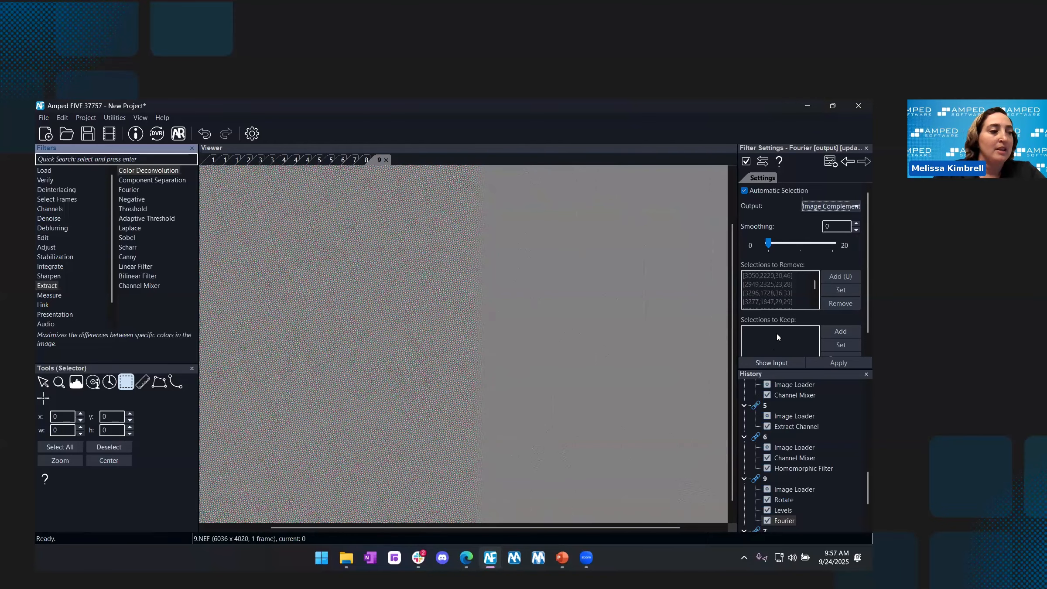
# Return the Fourier filter's output to Image (IFFT) to show the cleaned fingerprint
pyautogui.click(832, 209)
pyautogui.click(820, 224)
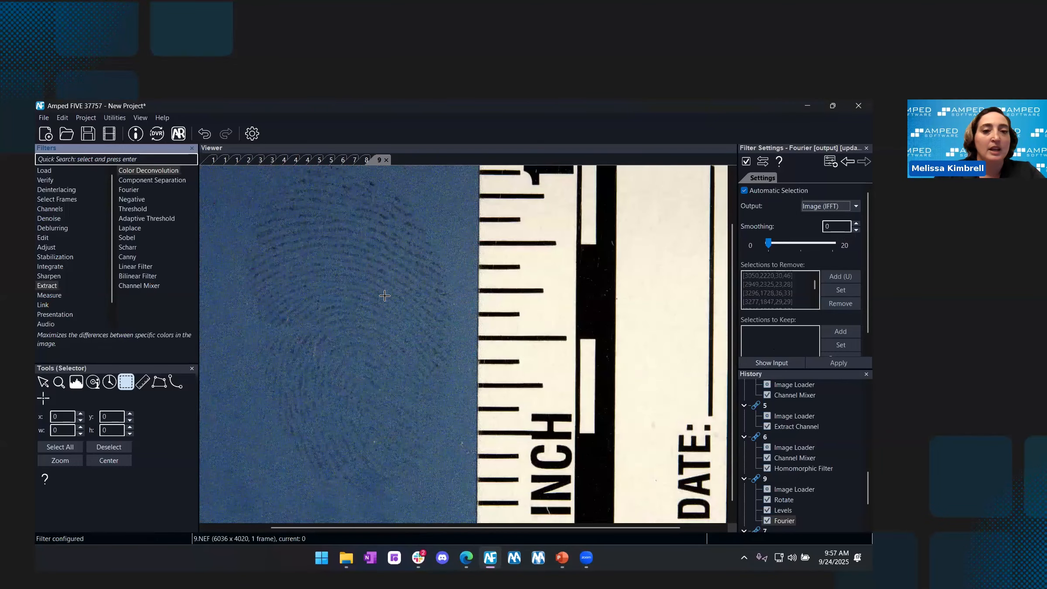
pyautogui.scroll(-1, 432, 316)
pyautogui.scroll(1, 458, 328)
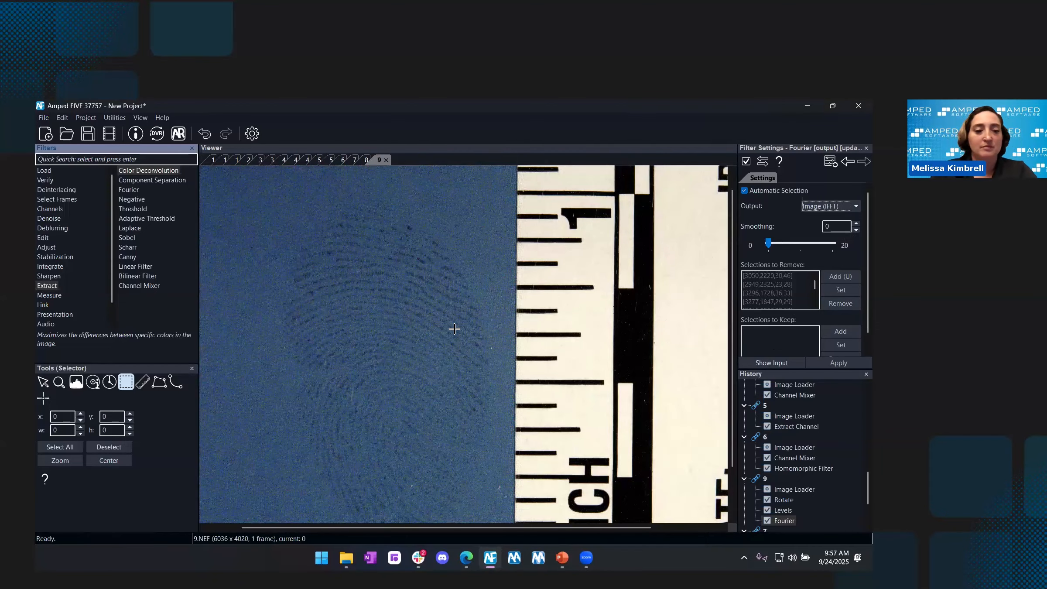
# Bookmark the Fourier-filtered frame of 9.NEF and name the bookmark 9
pyautogui.click(141, 118)
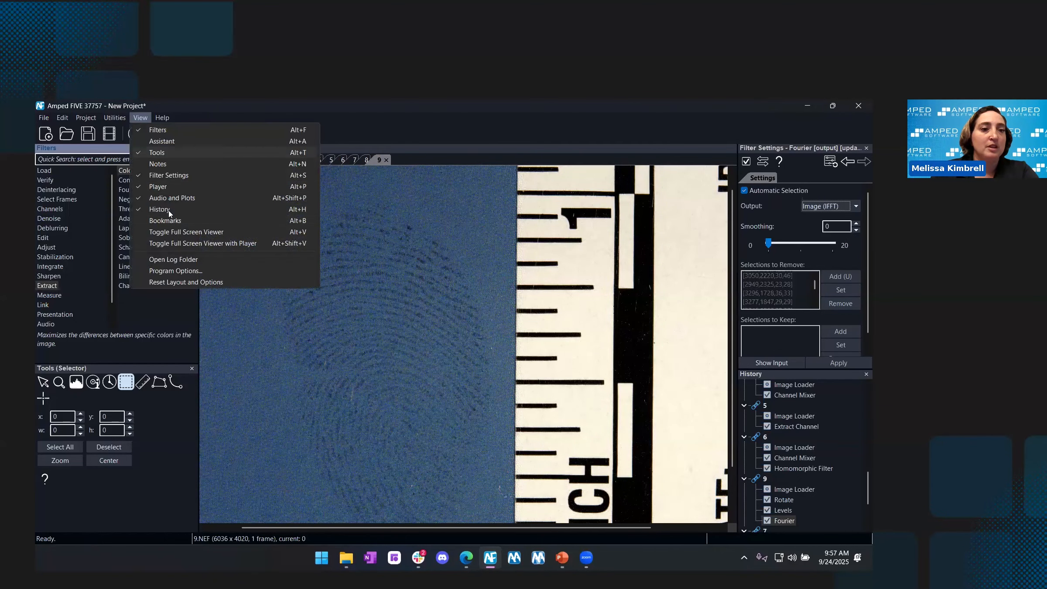
pyautogui.click(165, 221)
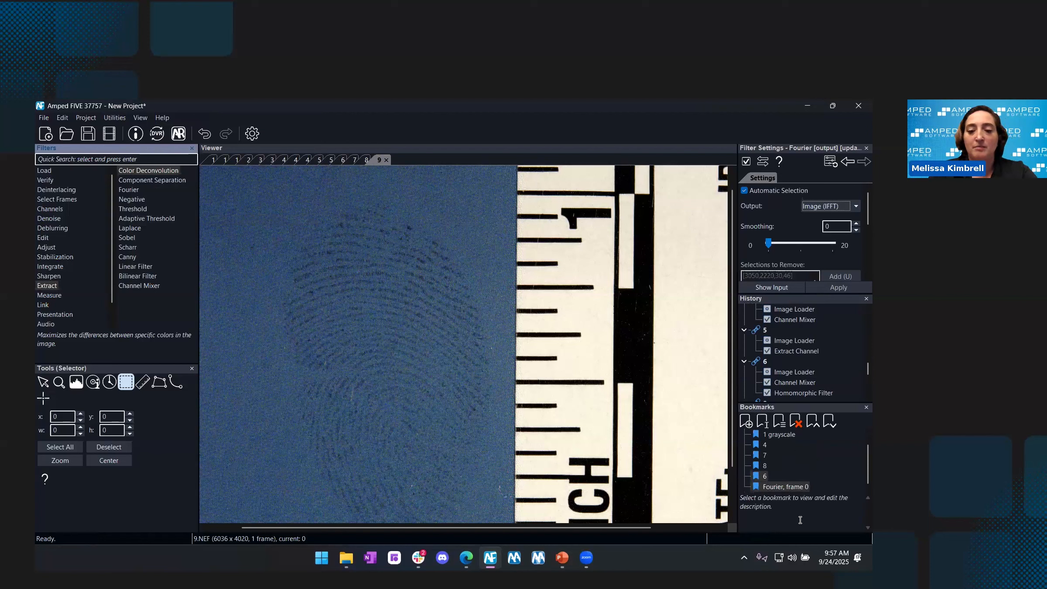
pyautogui.press('F2')
pyautogui.write('9')
pyautogui.press('Return')
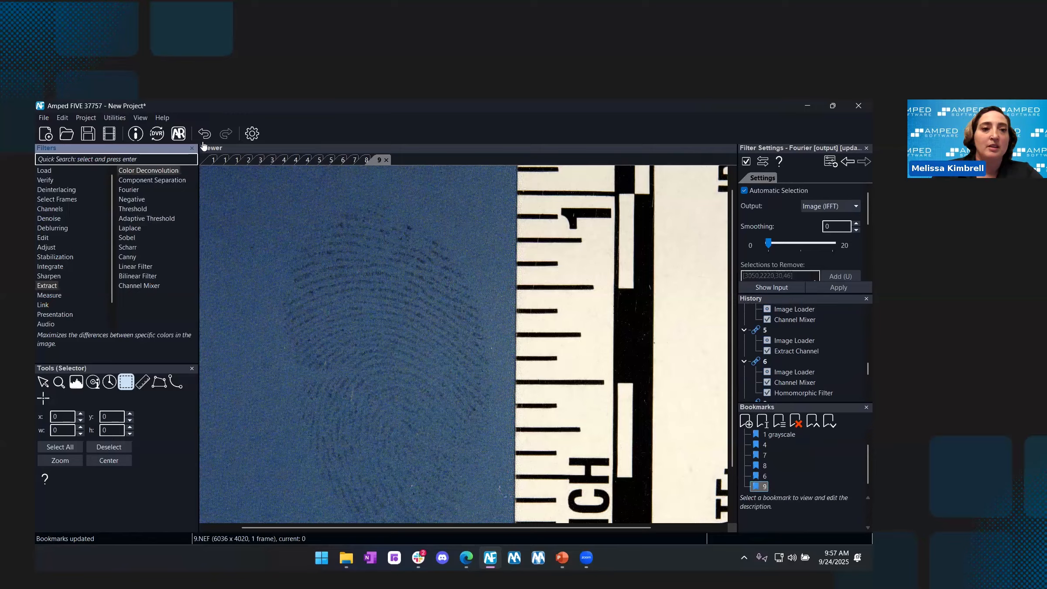
pyautogui.click(866, 407)
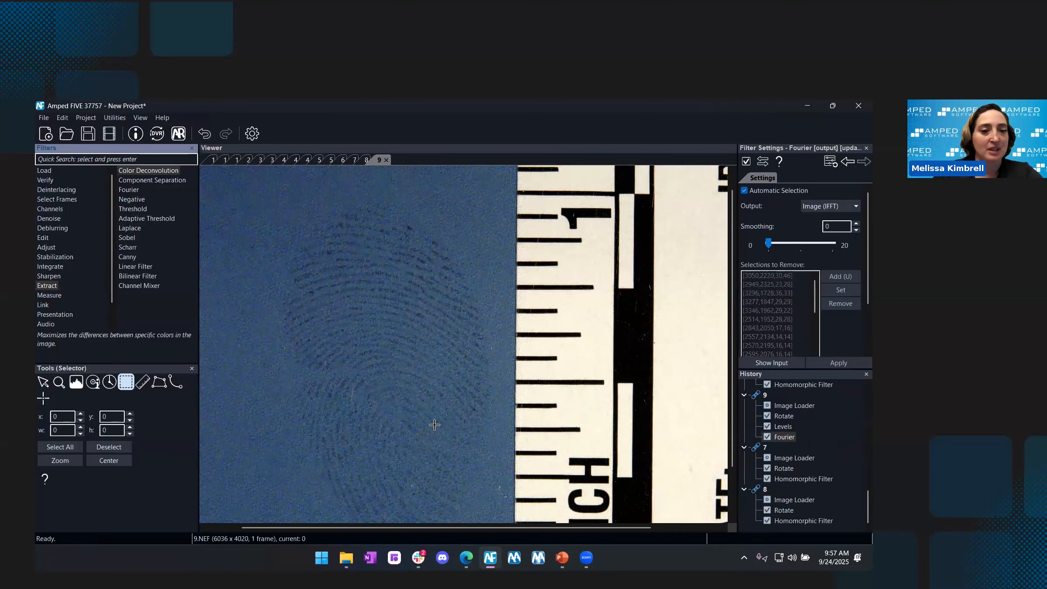
pyautogui.scroll(-2, 429, 424)
pyautogui.scroll(2, 426, 432)
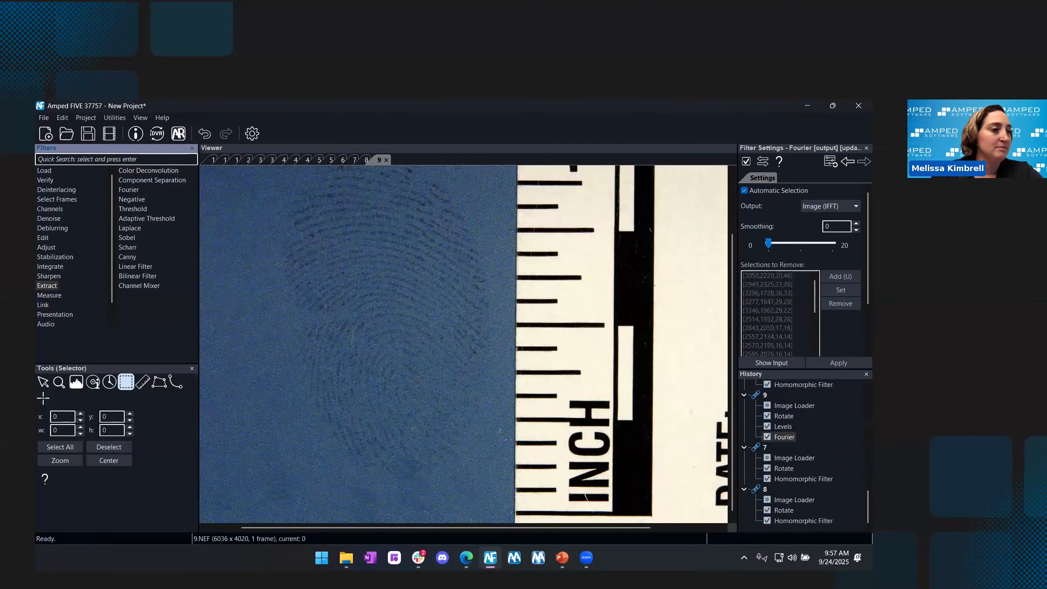
pyautogui.hotkey('alt', 'Tab')
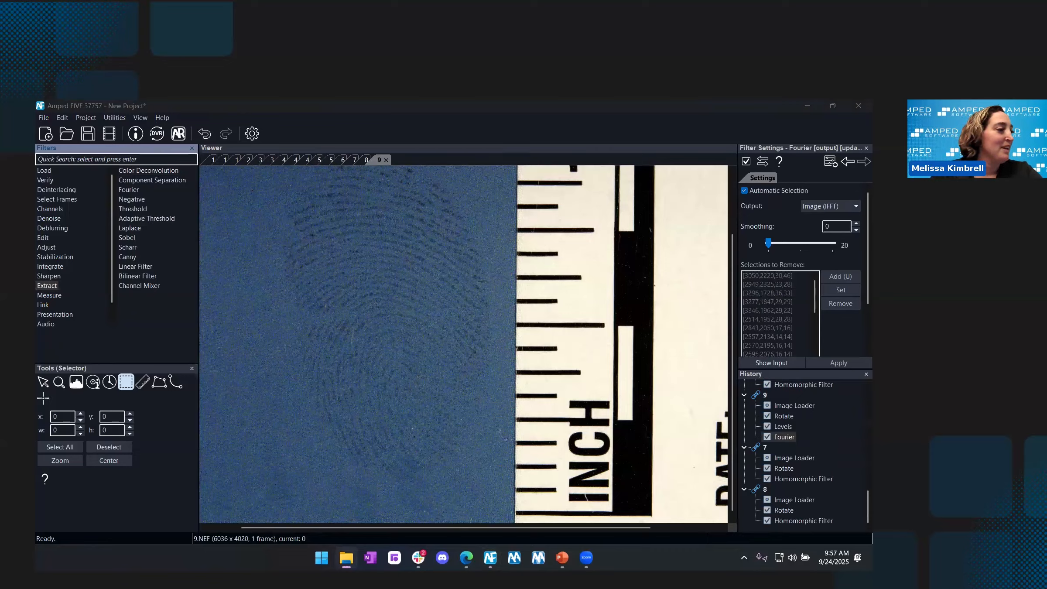
pyautogui.hotkey('alt', 'Tab')
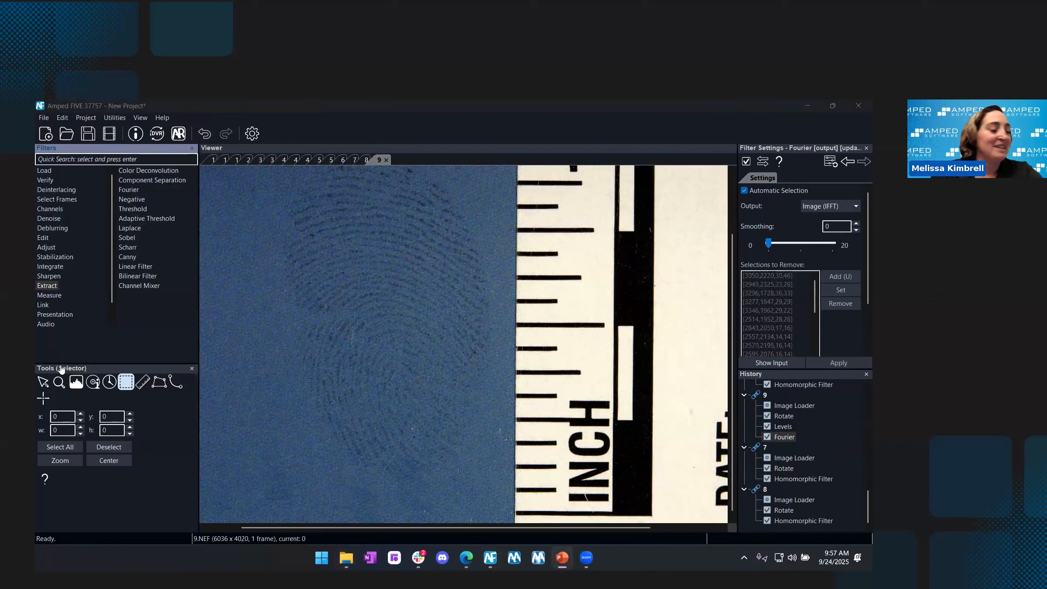
# Select chain 2's White Balance filter in the history to display its fingerprint
pyautogui.scroll(5, 809, 444)
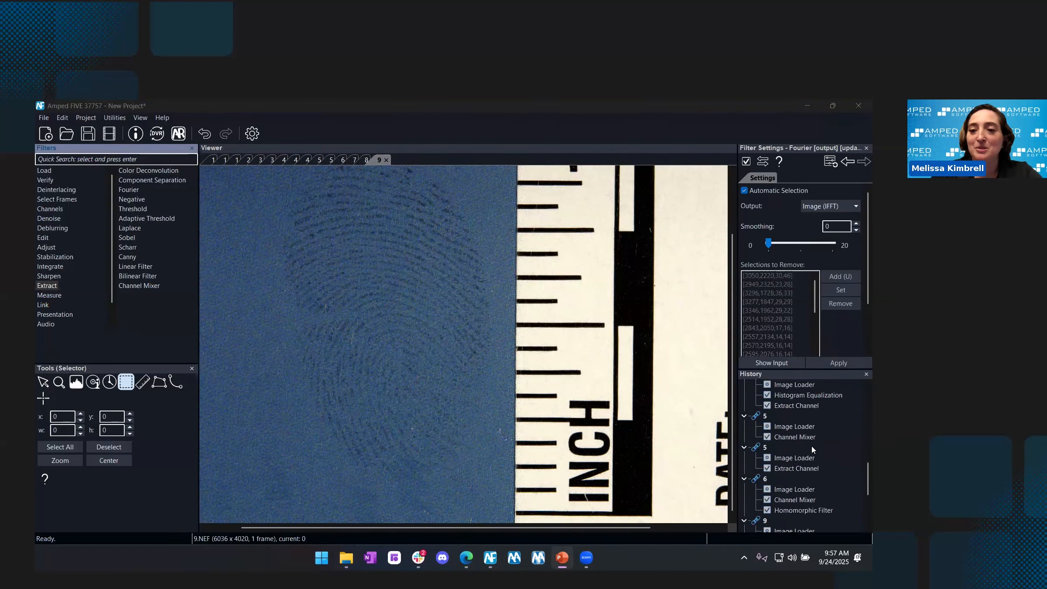
pyautogui.scroll(3, 804, 444)
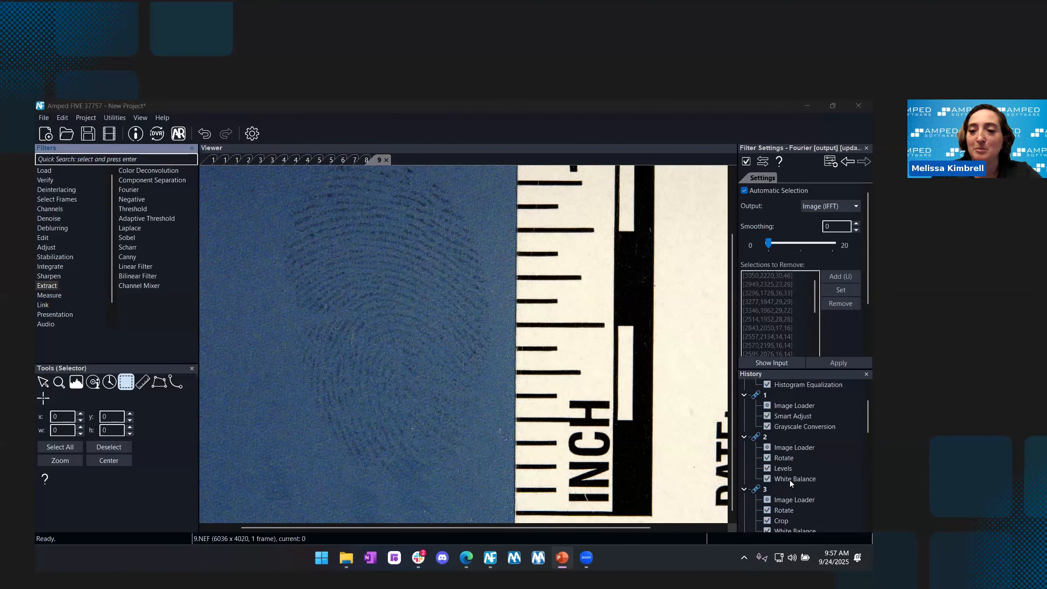
pyautogui.click(790, 480)
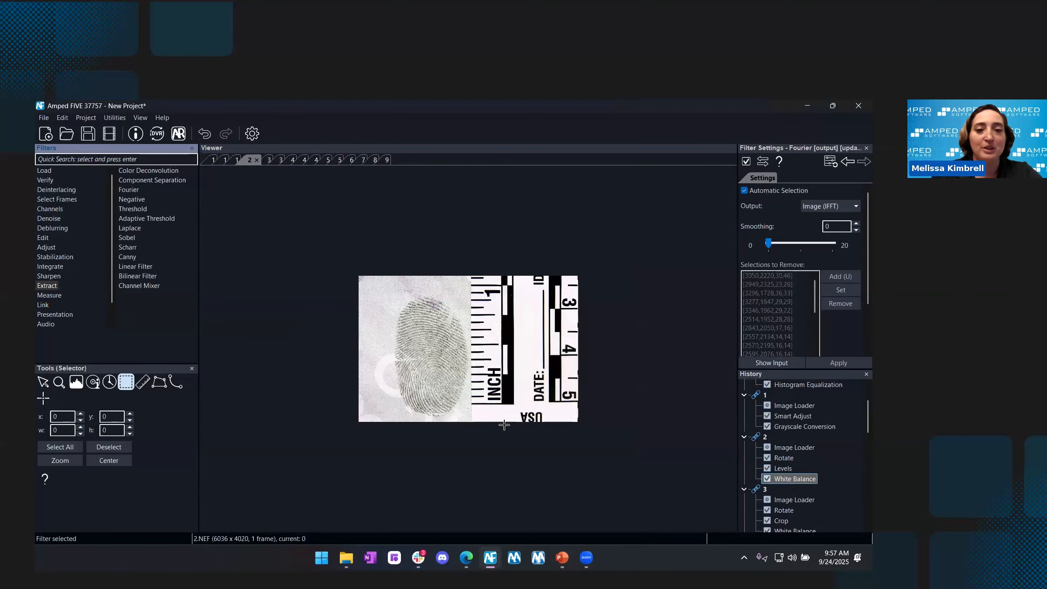
# Examine the printed dot pattern behind chain 2's fingerprint, both close up and in full view
pyautogui.scroll(4, 230, 330)
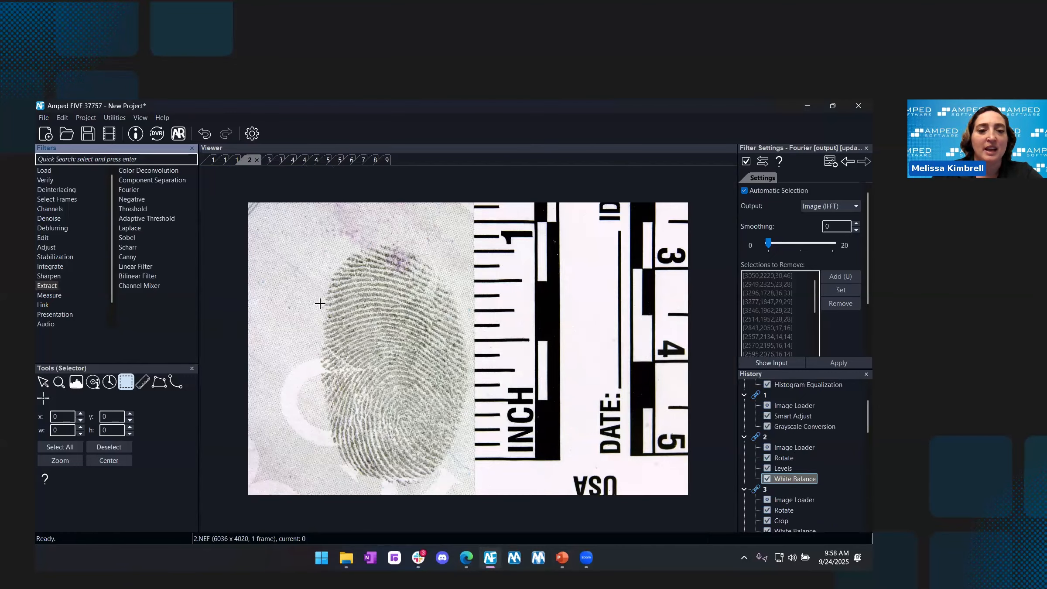
pyautogui.scroll(5, 287, 327)
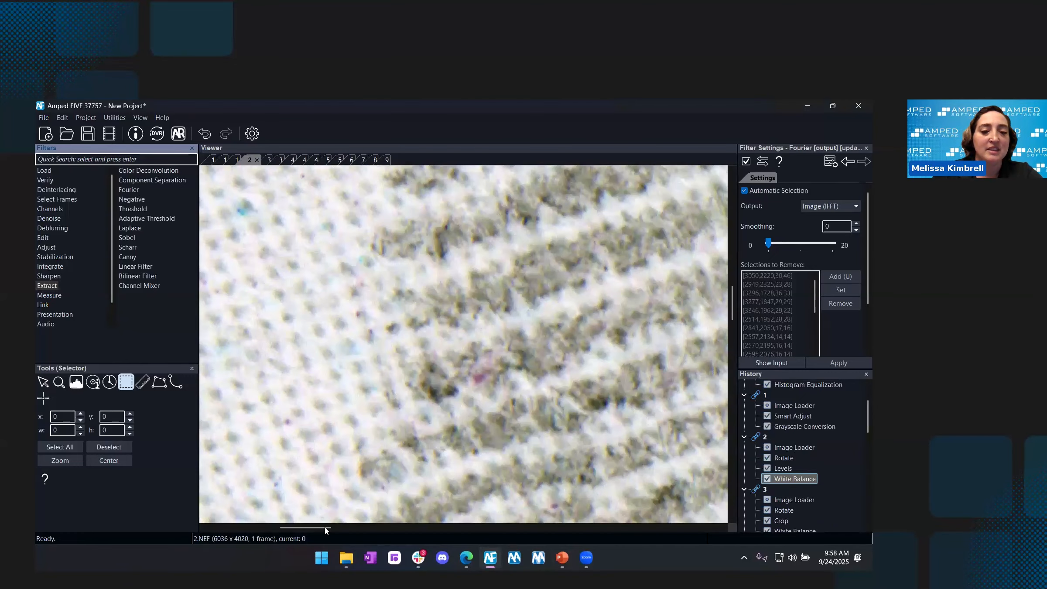
pyautogui.scroll(-3, 381, 460)
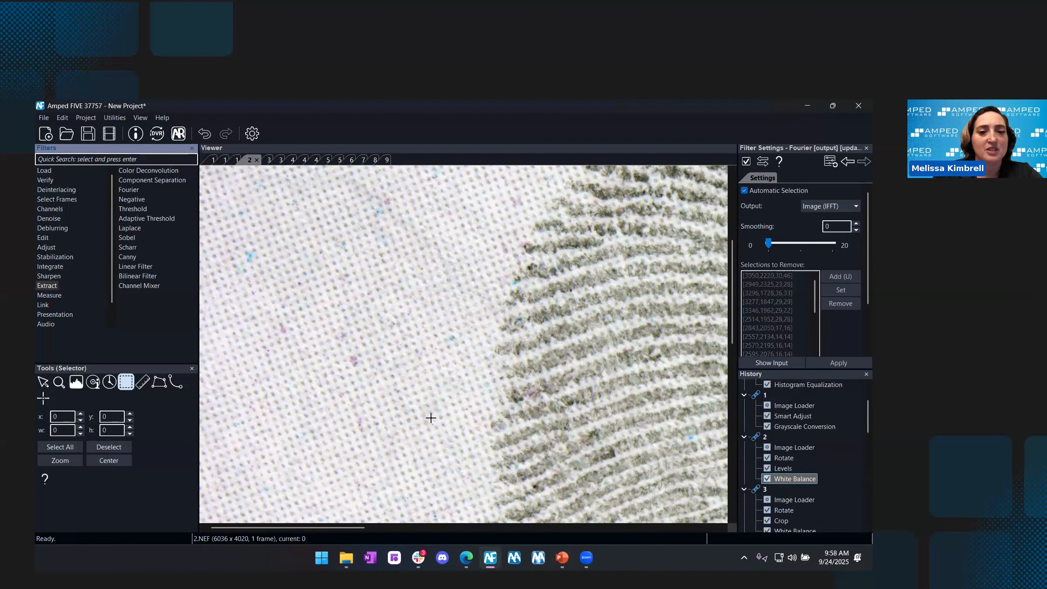
pyautogui.scroll(-2, 436, 425)
pyautogui.scroll(-2, 435, 429)
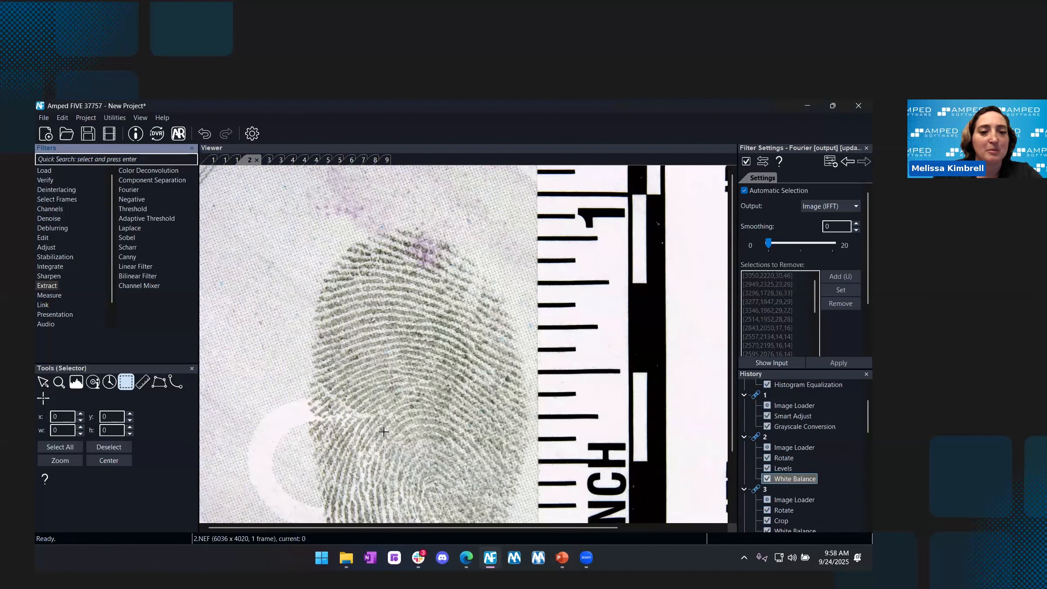
pyautogui.scroll(1, 371, 430)
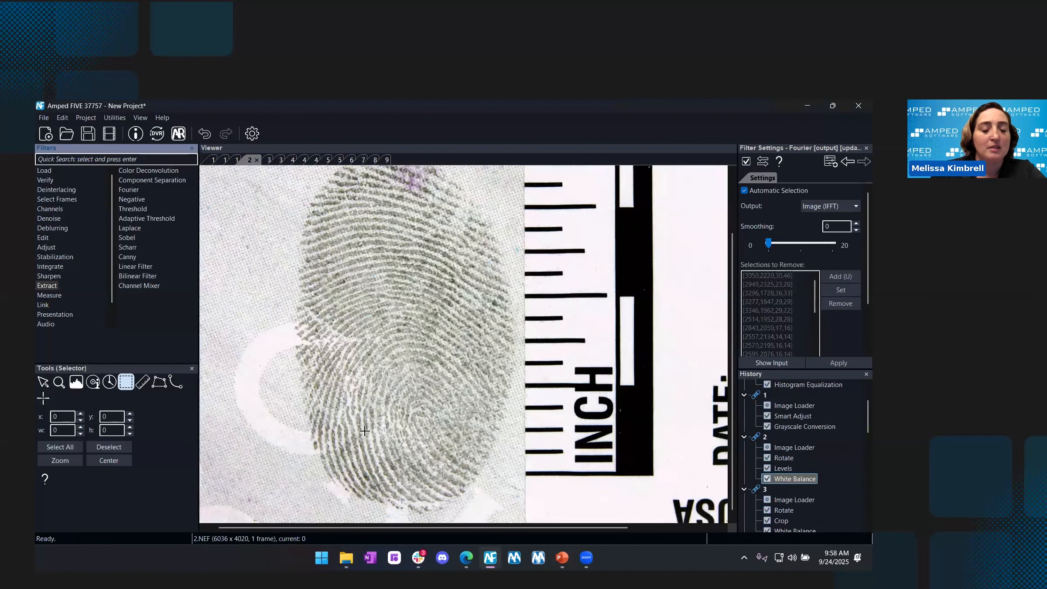
pyautogui.scroll(-1, 364, 427)
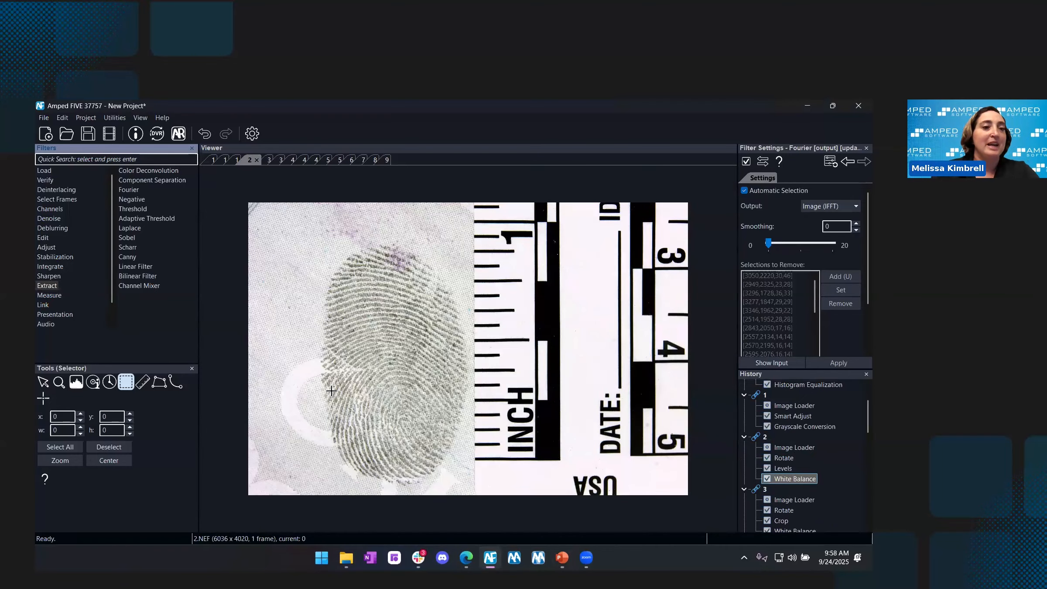
pyautogui.scroll(1, 325, 387)
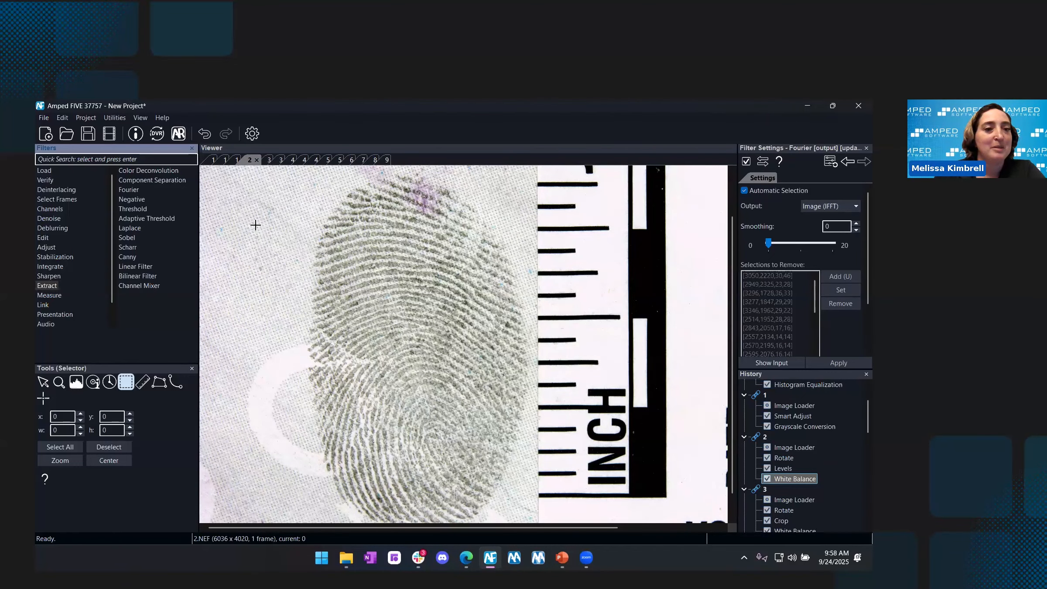
# Add a Fourier filter to chain 2 after White Balance
pyautogui.click(49, 294)
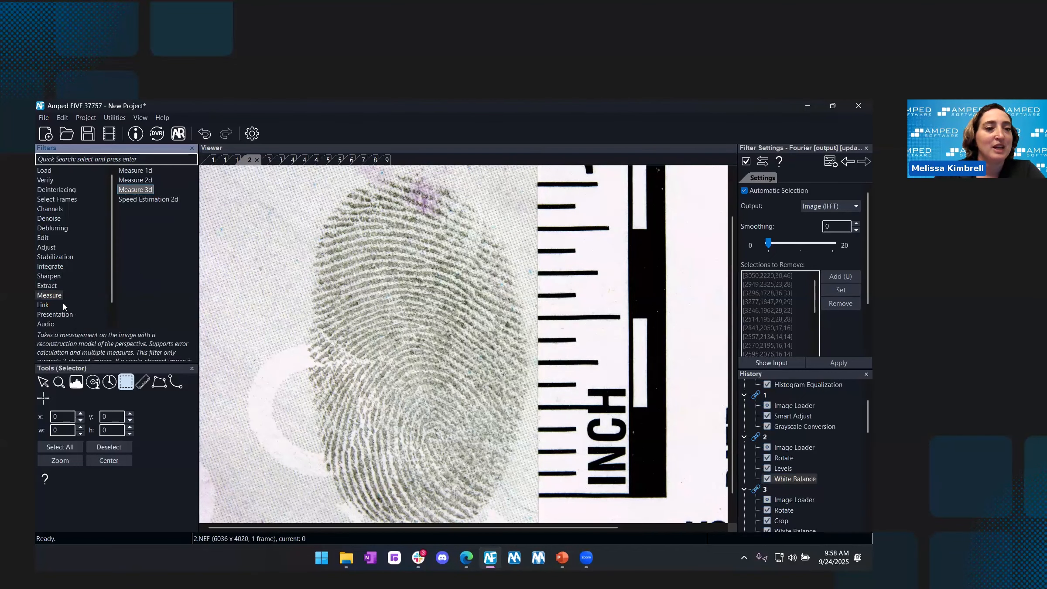
pyautogui.press('Up')
pyautogui.doubleClick(139, 190)
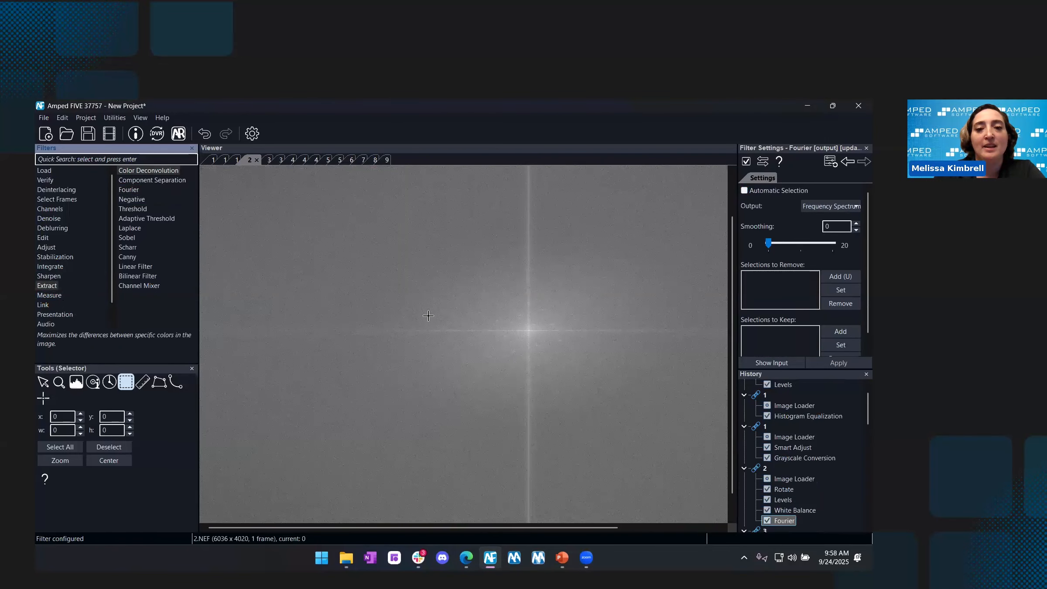
# Enable Automatic Selection in the Fourier filter and add the four bright spots nearest the spectrum's centre to the selections to remove
pyautogui.scroll(2, 557, 353)
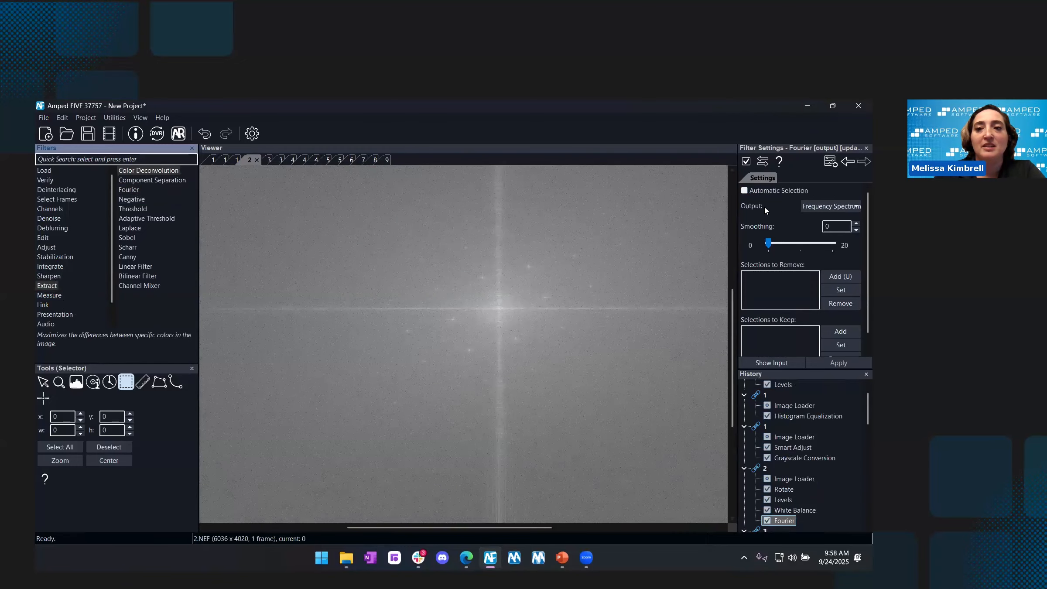
pyautogui.click(766, 190)
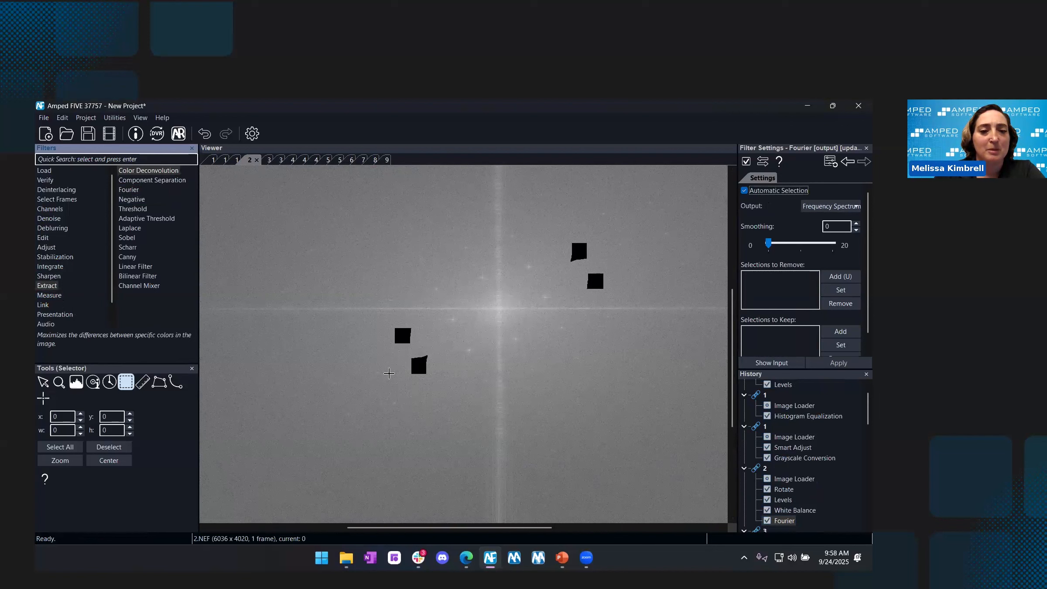
pyautogui.moveTo(450, 319); pyautogui.dragTo(453, 323)
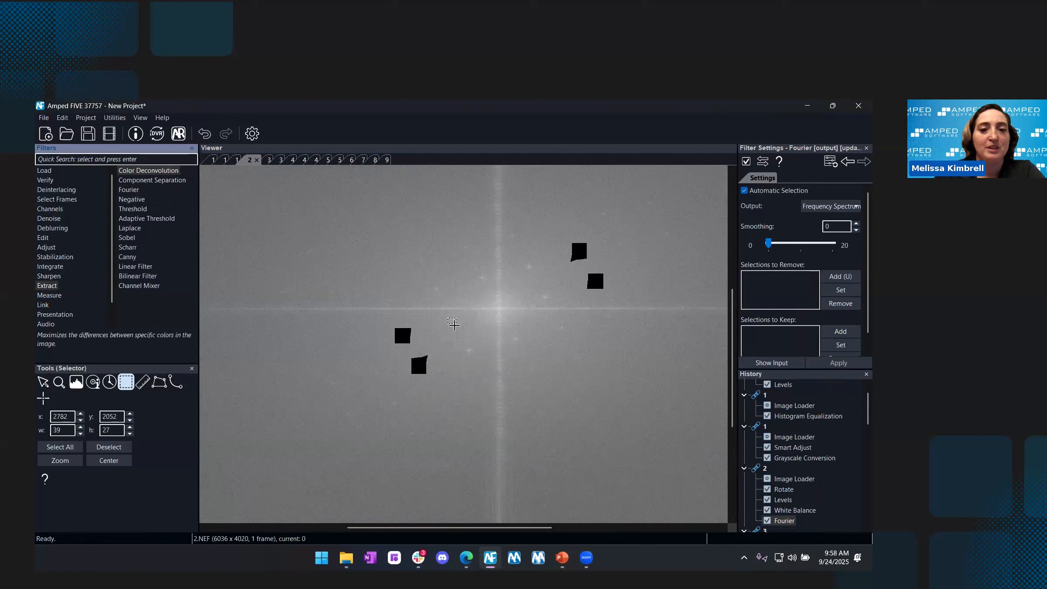
pyautogui.press('u')
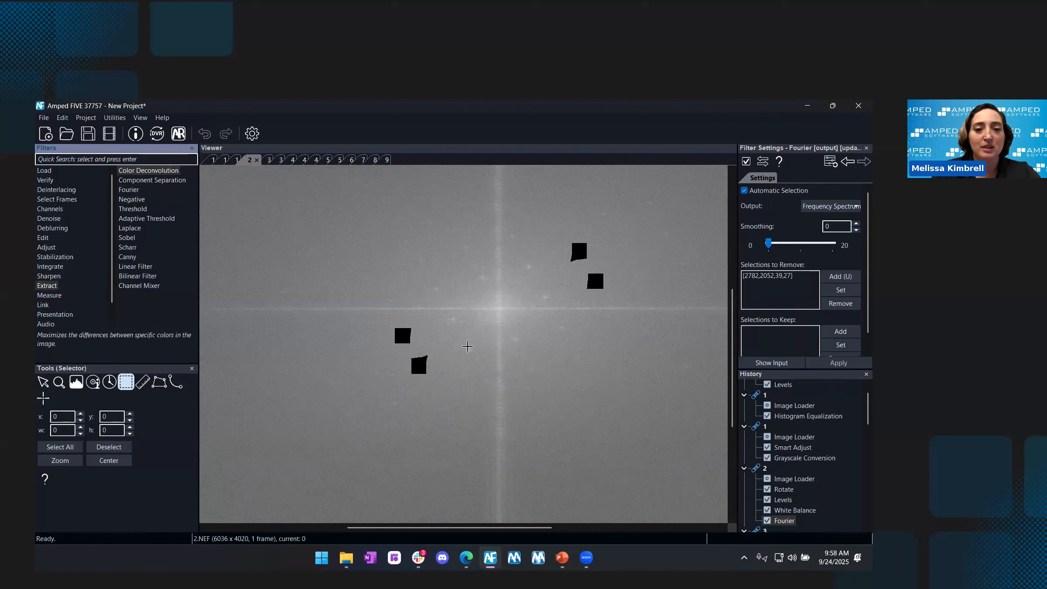
pyautogui.moveTo(465, 343)
pyautogui.mouseDown()
pyautogui.moveTo(470, 351)
pyautogui.moveTo(560, 330)
pyautogui.mouseUp()
pyautogui.press('u')
pyautogui.press('u')
pyautogui.press('u')
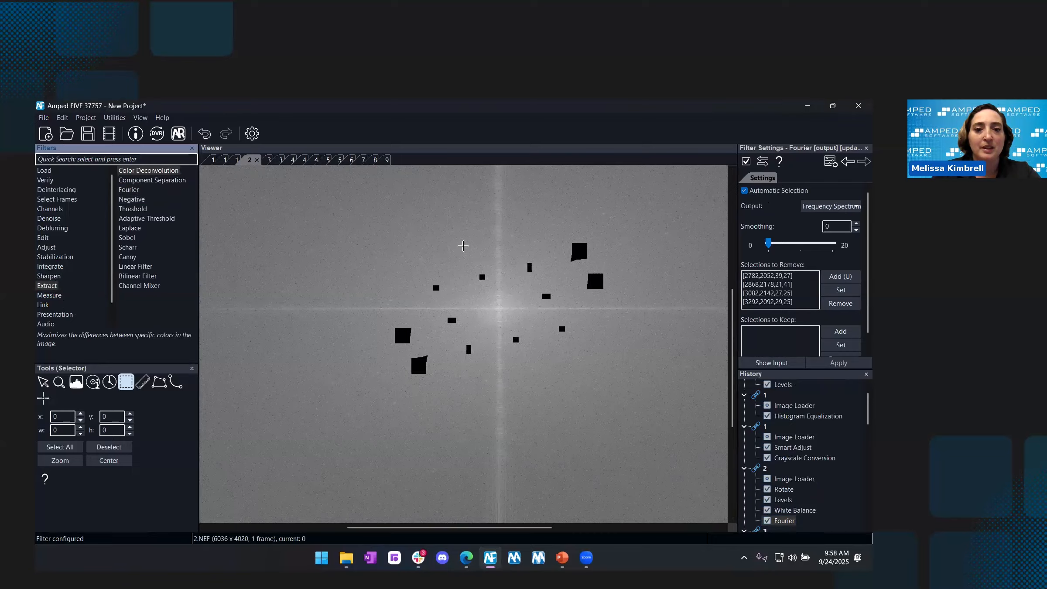
# Add five more bright spots farther from the spectrum's centre to the Fourier filter's selections to remove
pyautogui.moveTo(469, 249); pyautogui.dragTo(463, 246)
pyautogui.press('u')
pyautogui.moveTo(599, 211); pyautogui.dragTo(670, 238)
pyautogui.press('u')
pyautogui.press('u')
pyautogui.press('u')
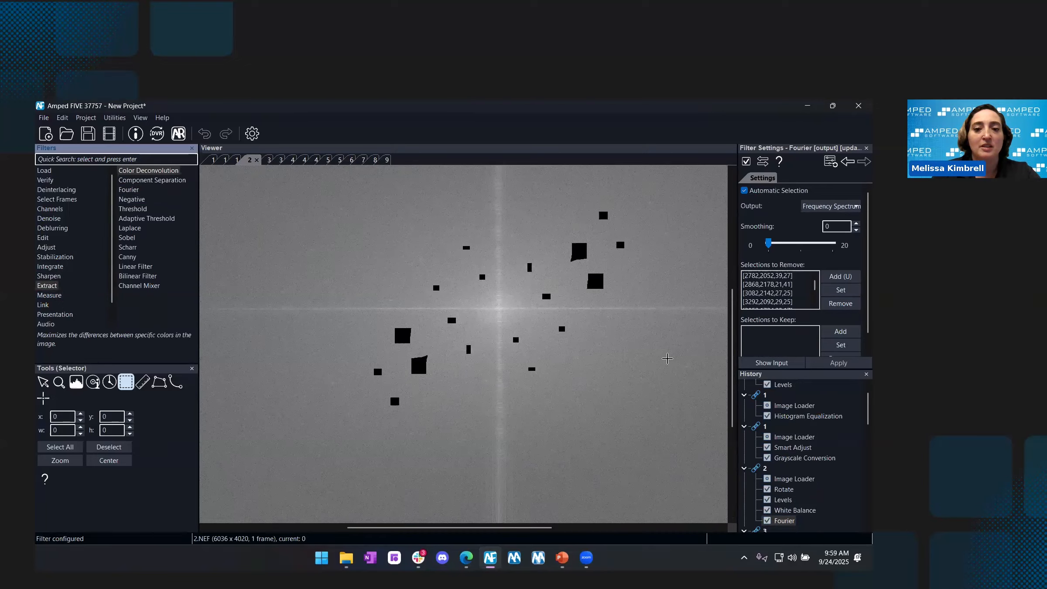
pyautogui.moveTo(484, 379); pyautogui.dragTo(489, 386)
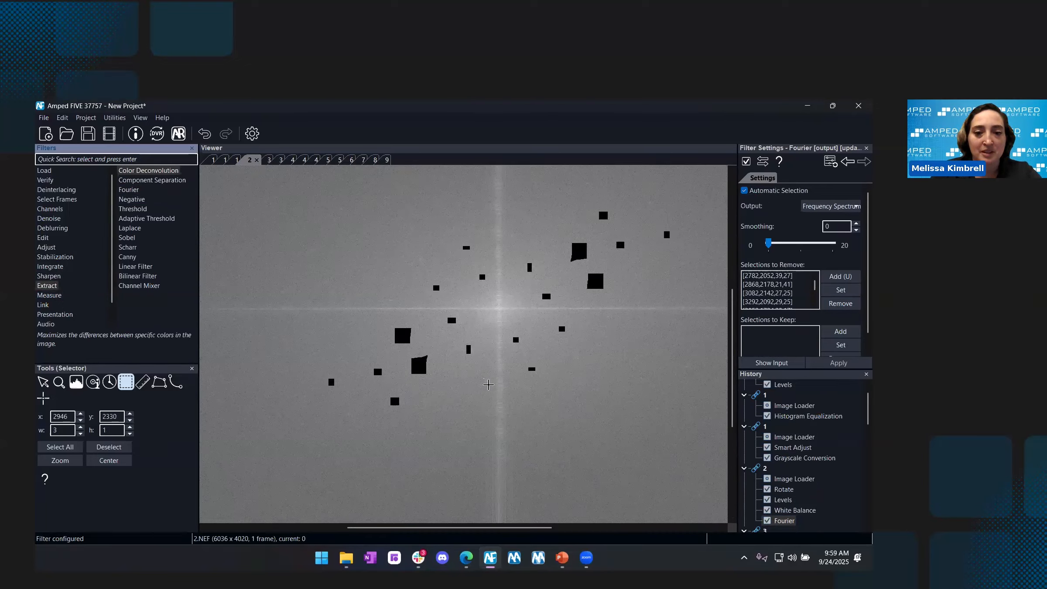
pyautogui.press('u')
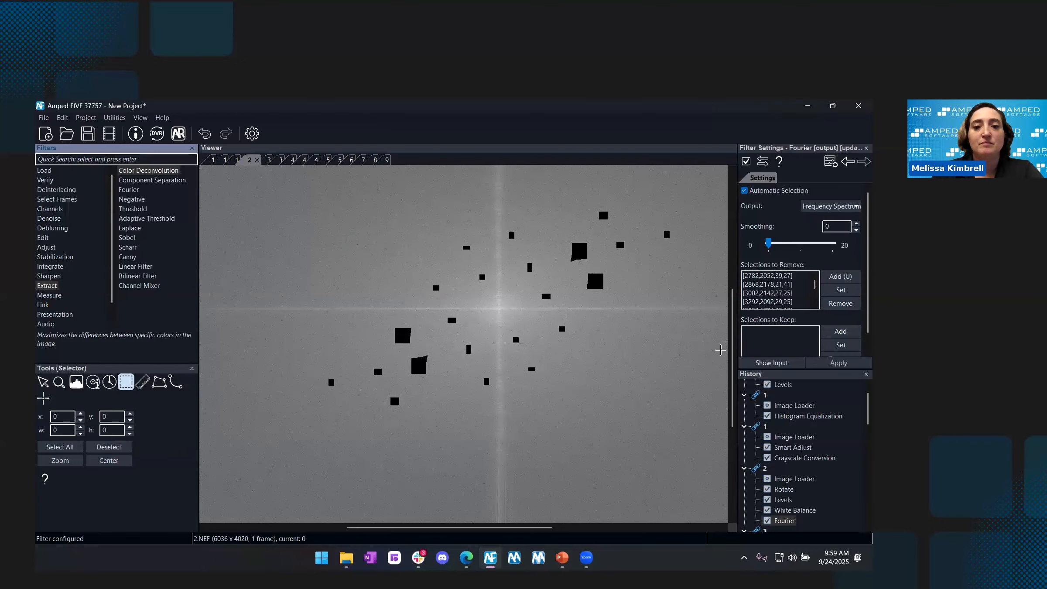
# Set the Fourier output to Image (IFFT) and compare the filtered ridges close up with the filter's input
pyautogui.click(819, 212)
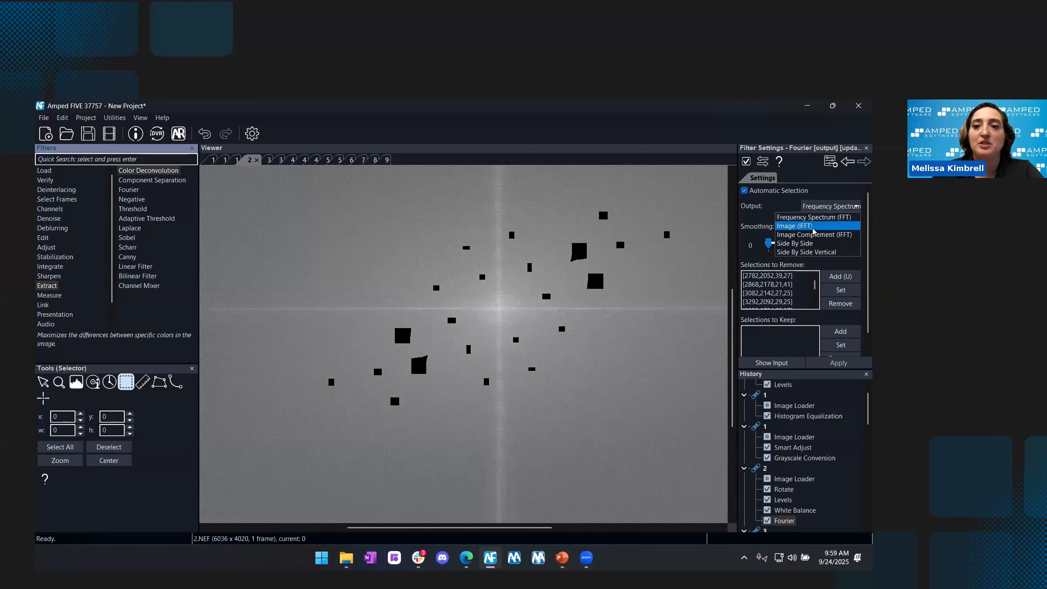
pyautogui.click(813, 228)
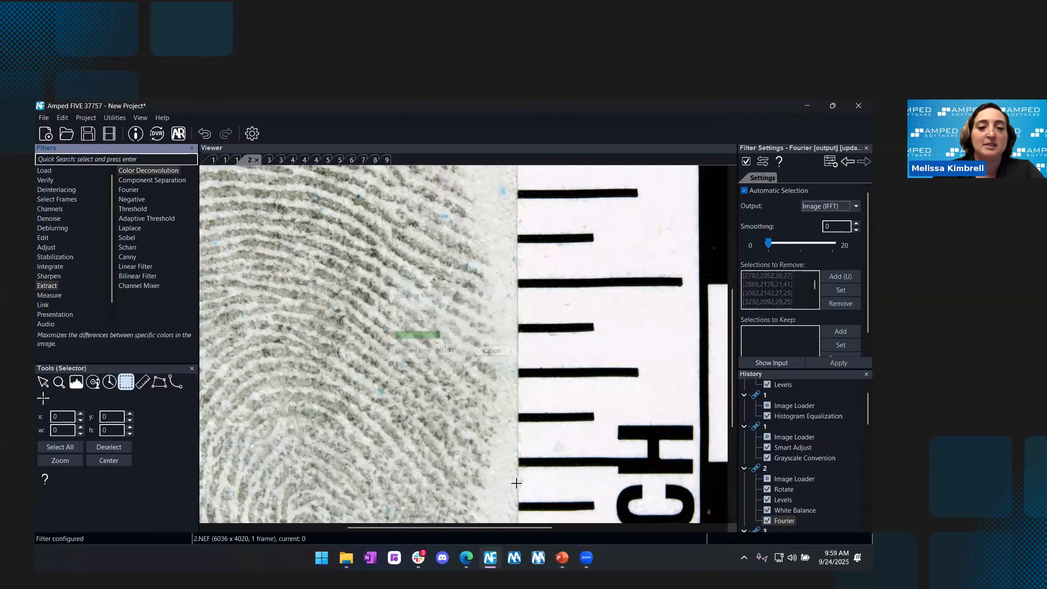
pyautogui.scroll(-5, 262, 271)
pyautogui.scroll(2, 273, 298)
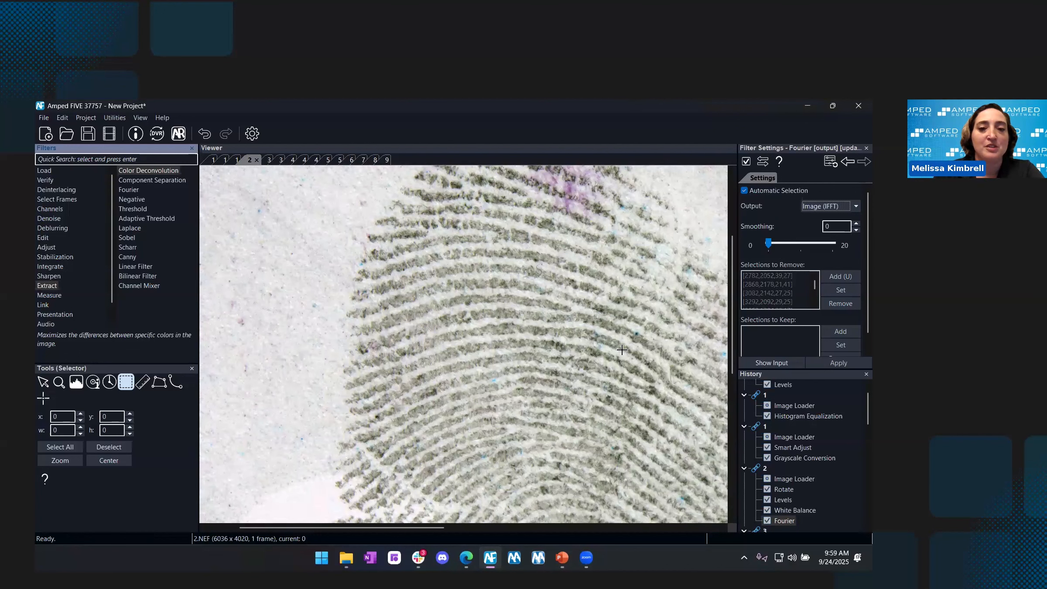
pyautogui.scroll(-1, 430, 297)
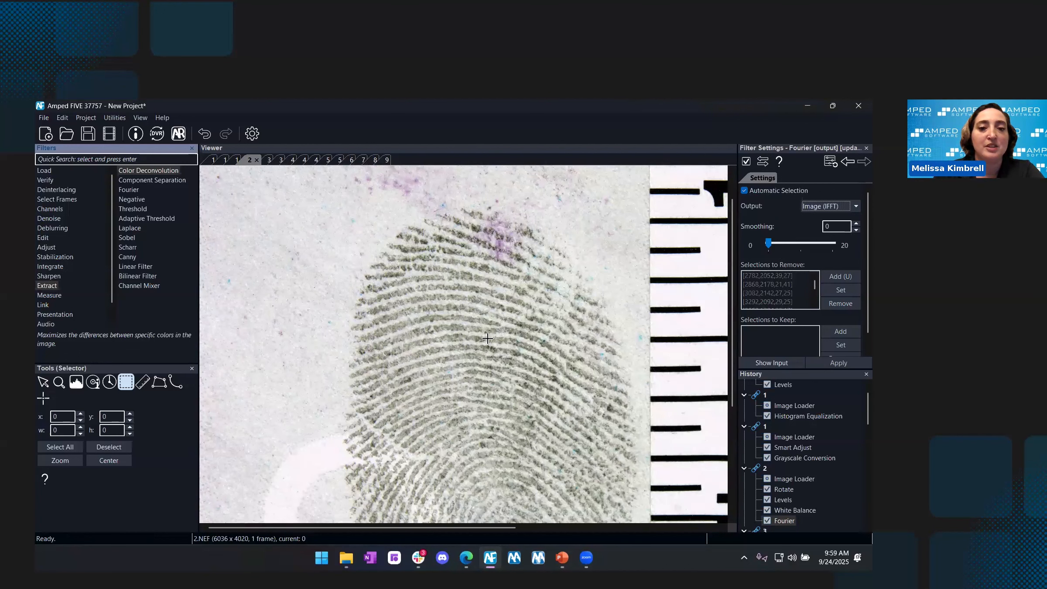
pyautogui.scroll(3, 485, 344)
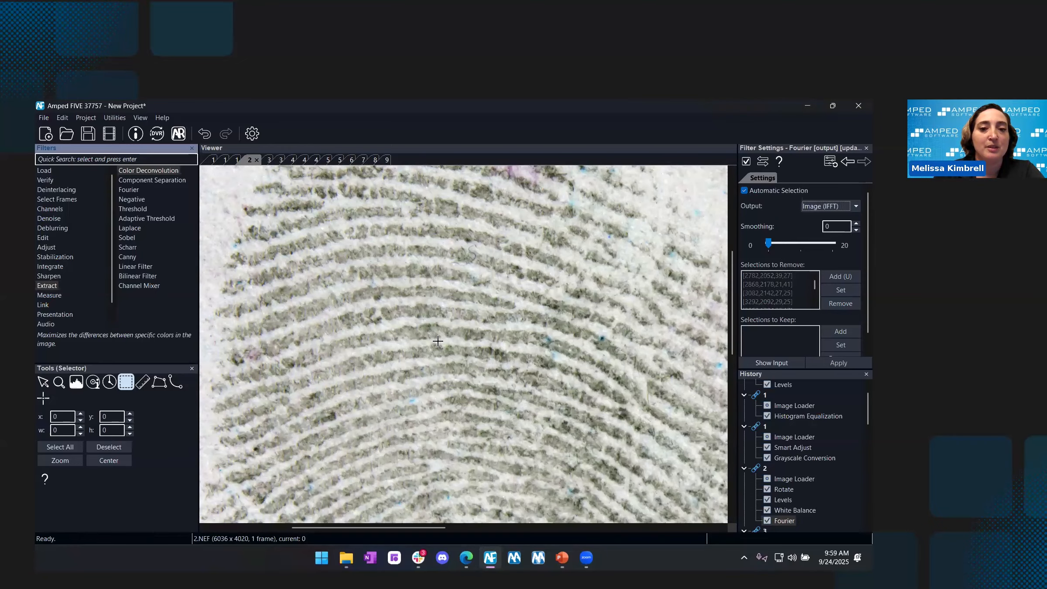
pyautogui.click(775, 364)
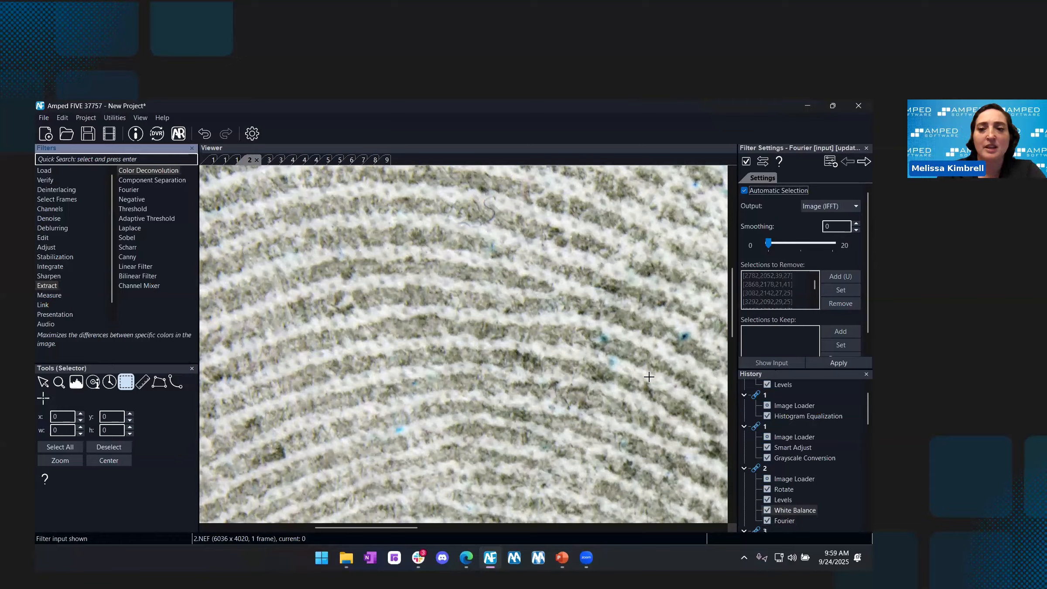
pyautogui.click(826, 363)
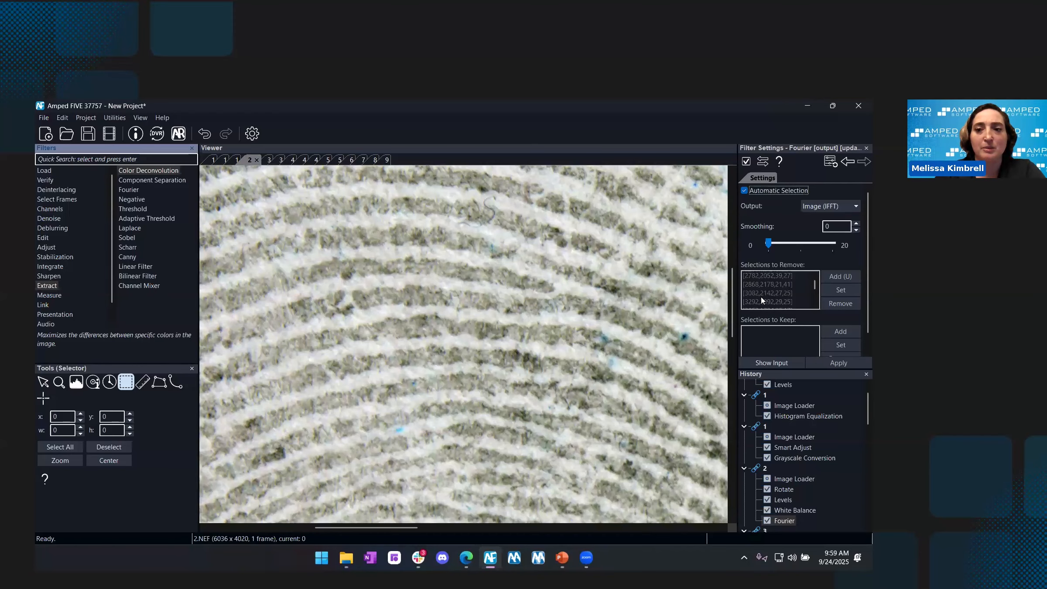
# Examine the removed pattern with the Image Complement (IFFT) output and return the output to Image (IFFT)
pyautogui.click(819, 206)
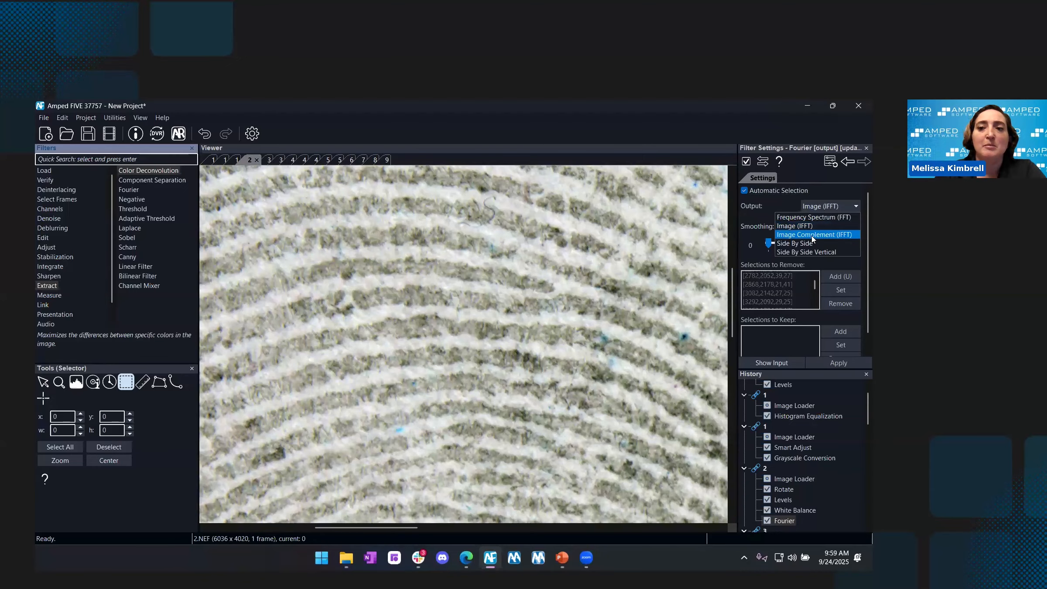
pyautogui.click(814, 239)
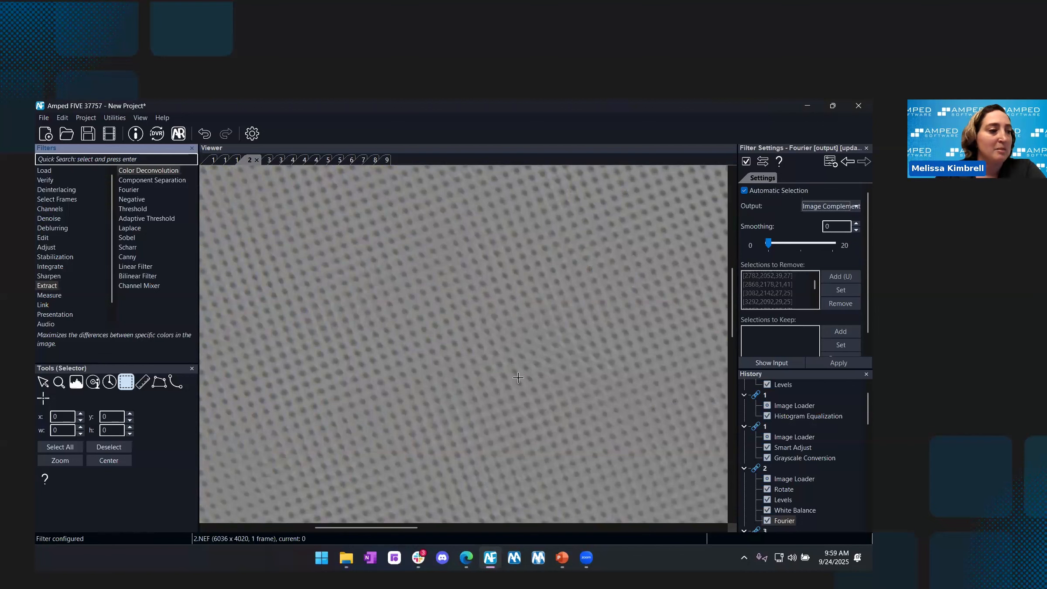
pyautogui.scroll(-2, 521, 381)
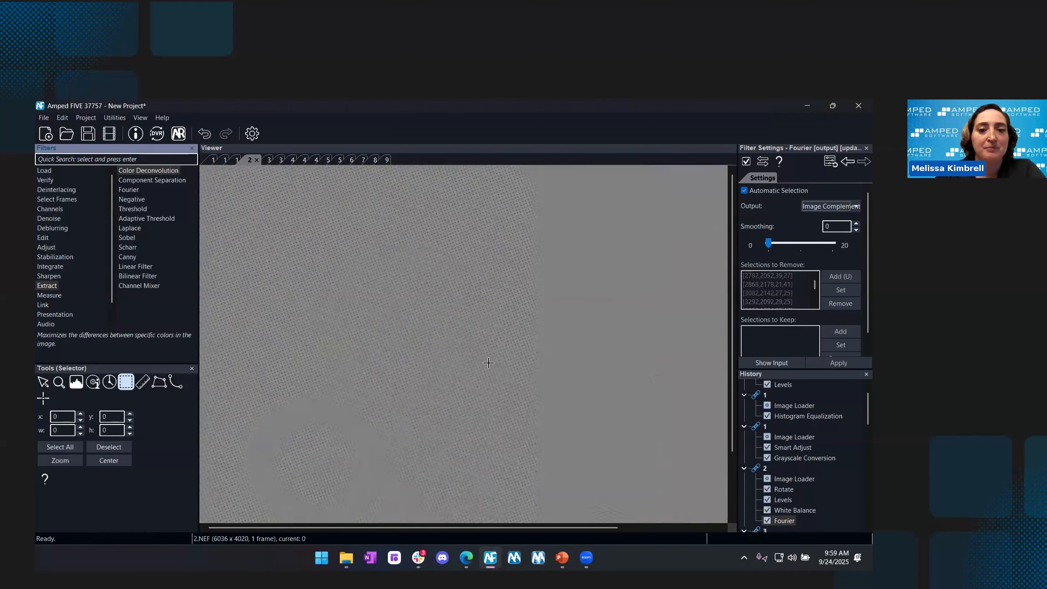
pyautogui.scroll(3, 404, 359)
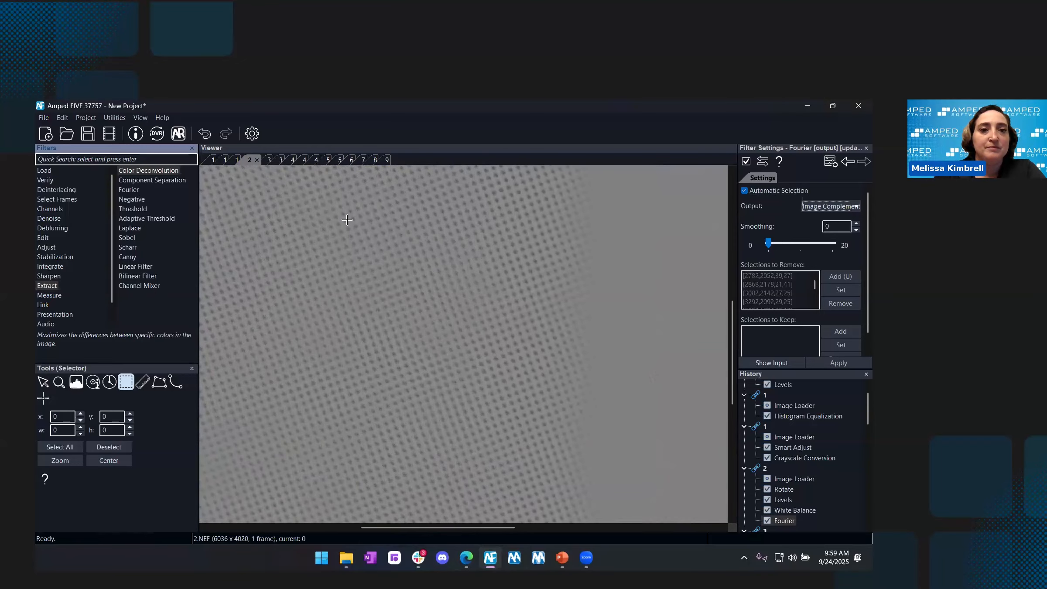
pyautogui.click(831, 208)
pyautogui.press('Return')
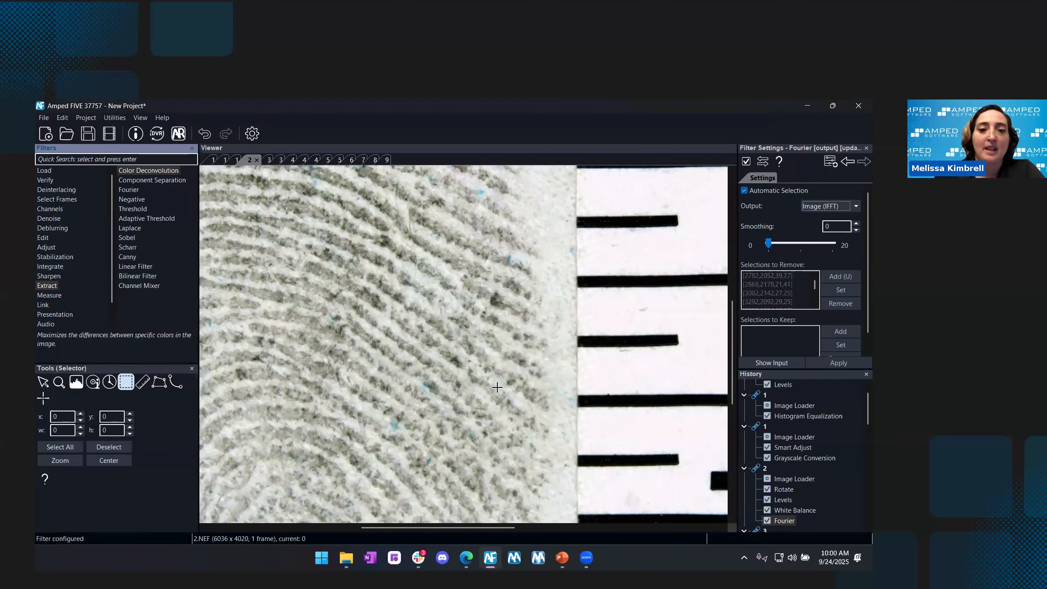
# Bookmark the Fourier-filtered frame of 2.NEF in full view and name the bookmark 2
pyautogui.scroll(-3, 497, 387)
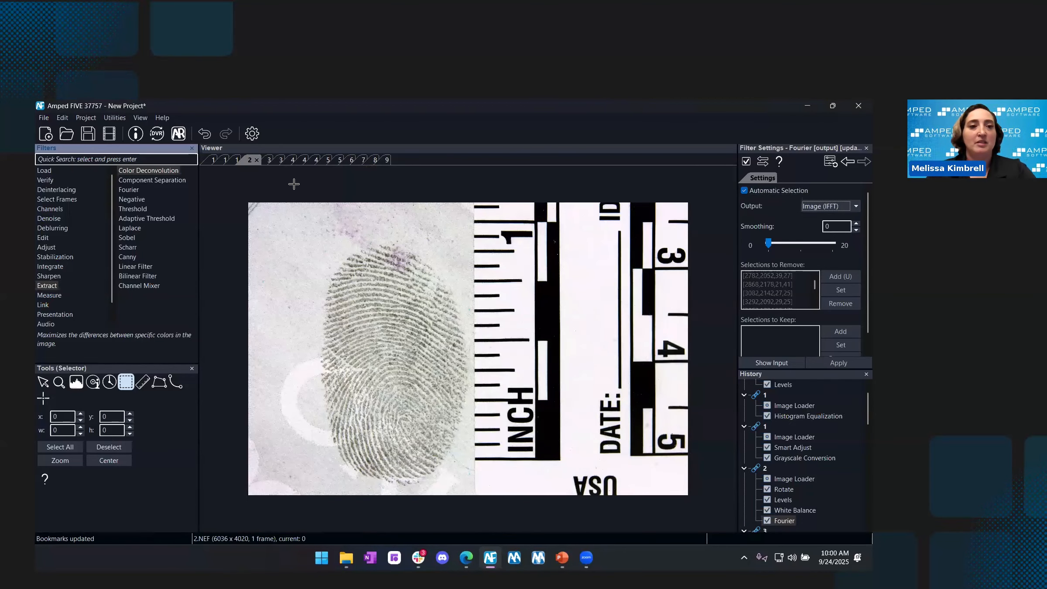
pyautogui.click(140, 118)
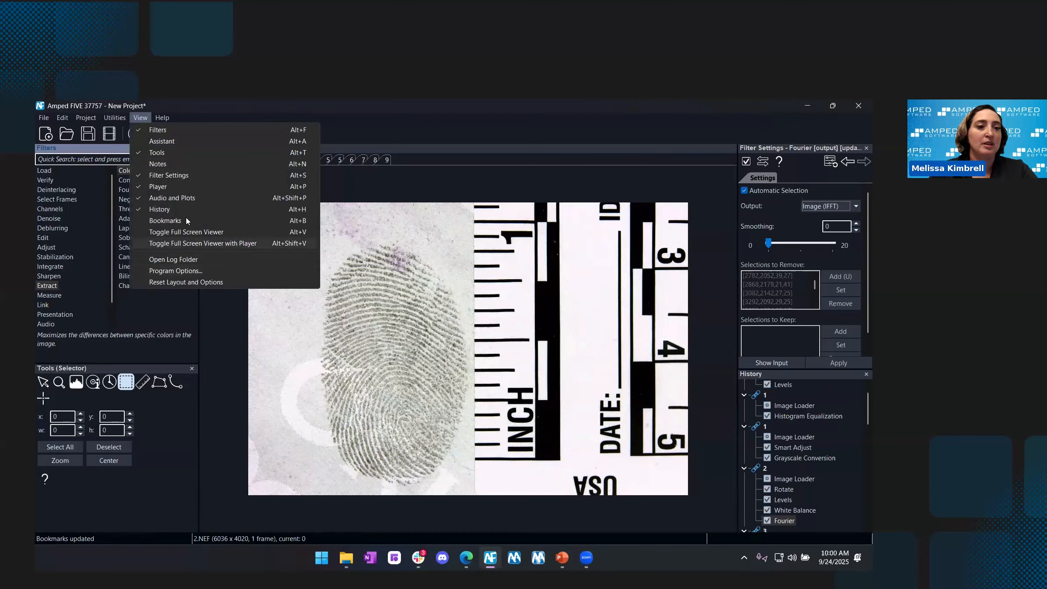
pyautogui.click(186, 219)
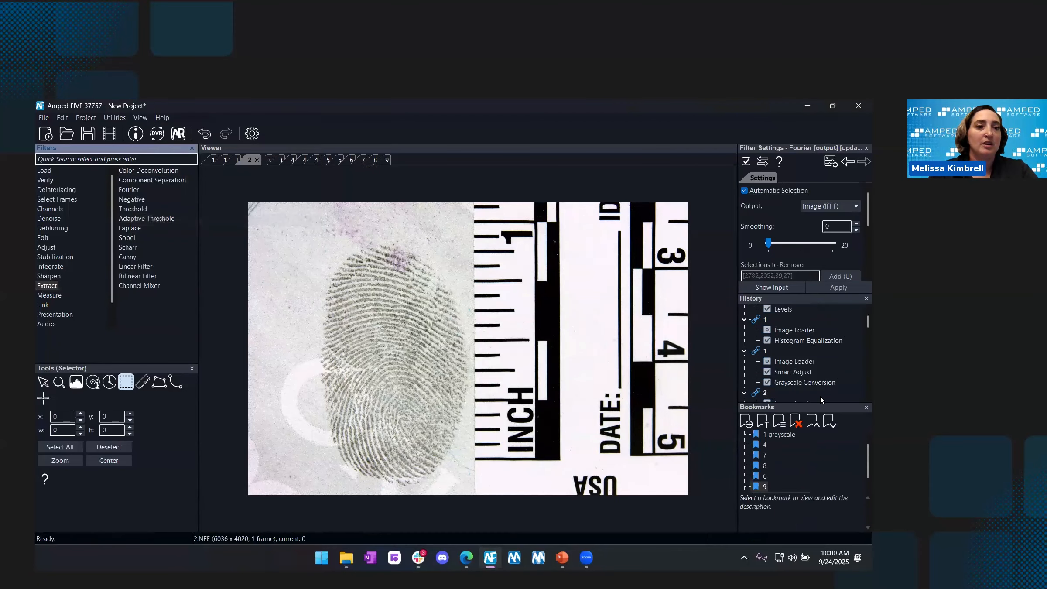
pyautogui.scroll(-1, 773, 494)
pyautogui.doubleClick(779, 487)
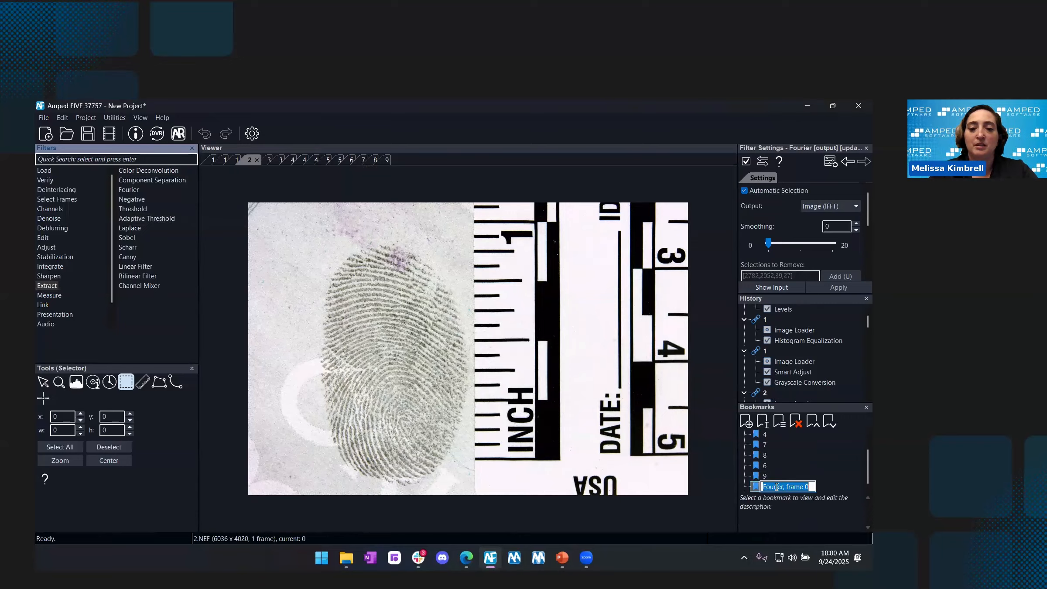
pyautogui.write('2')
pyautogui.press('Return')
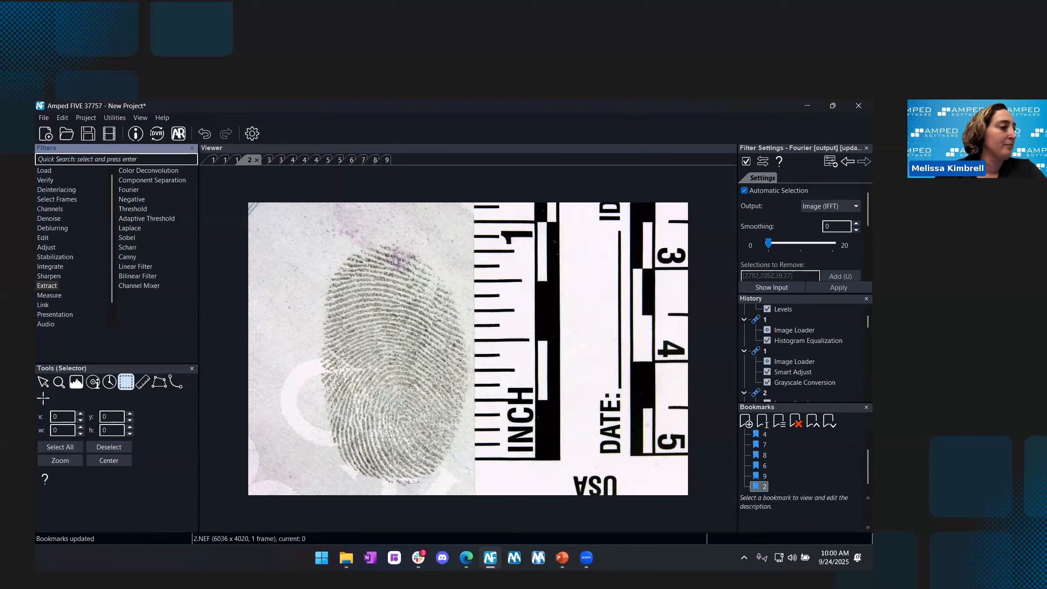
# Load 10.NEF from File Explorer into the project as a new chain
pyautogui.hotkey('alt', 'Tab')
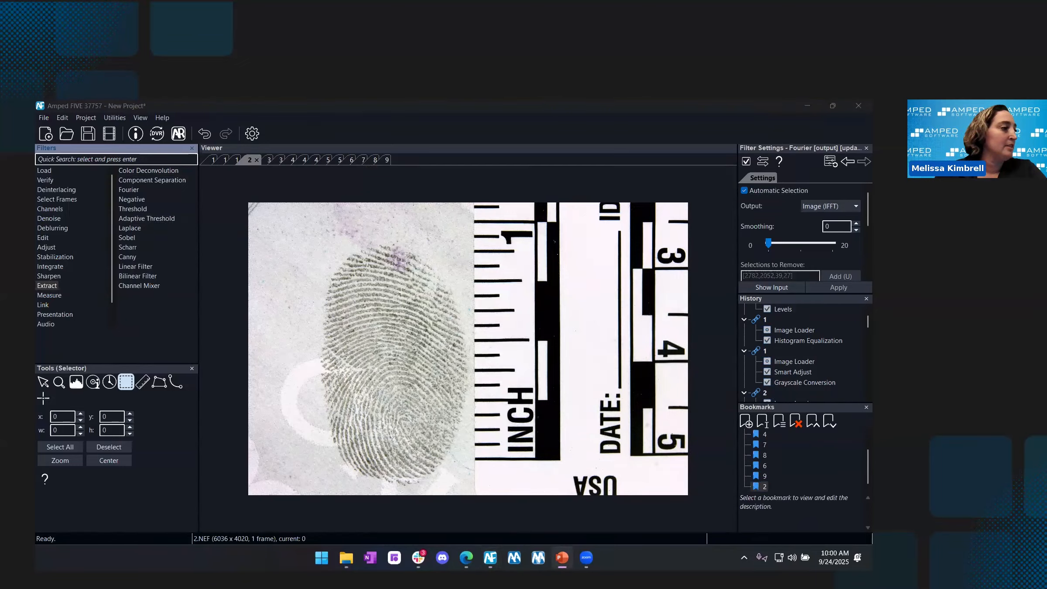
pyautogui.hotkey('alt', 'Tab')
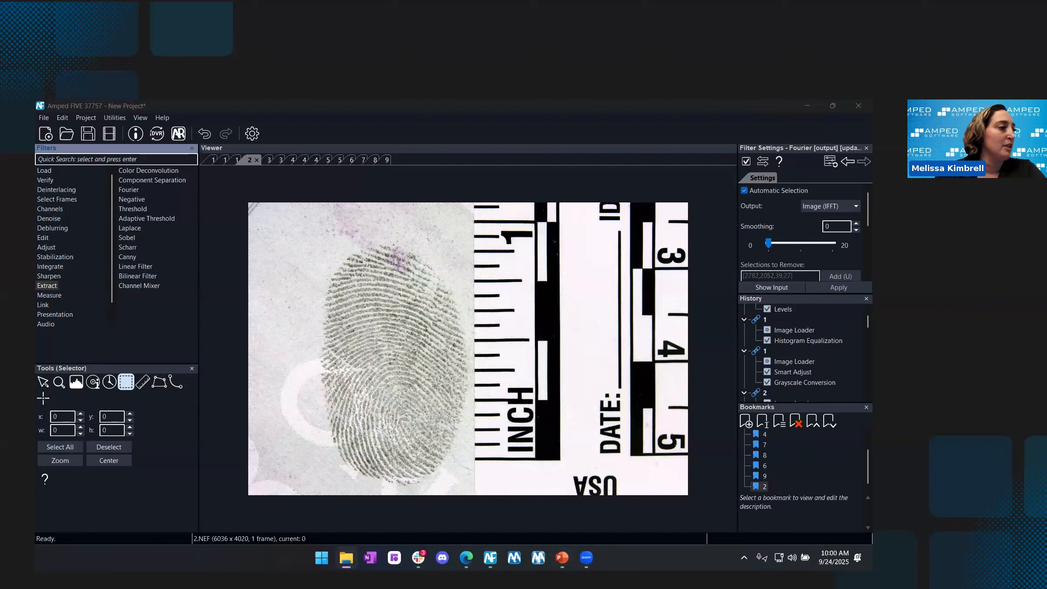
pyautogui.moveTo(0, 333); pyautogui.dragTo(450, 349)
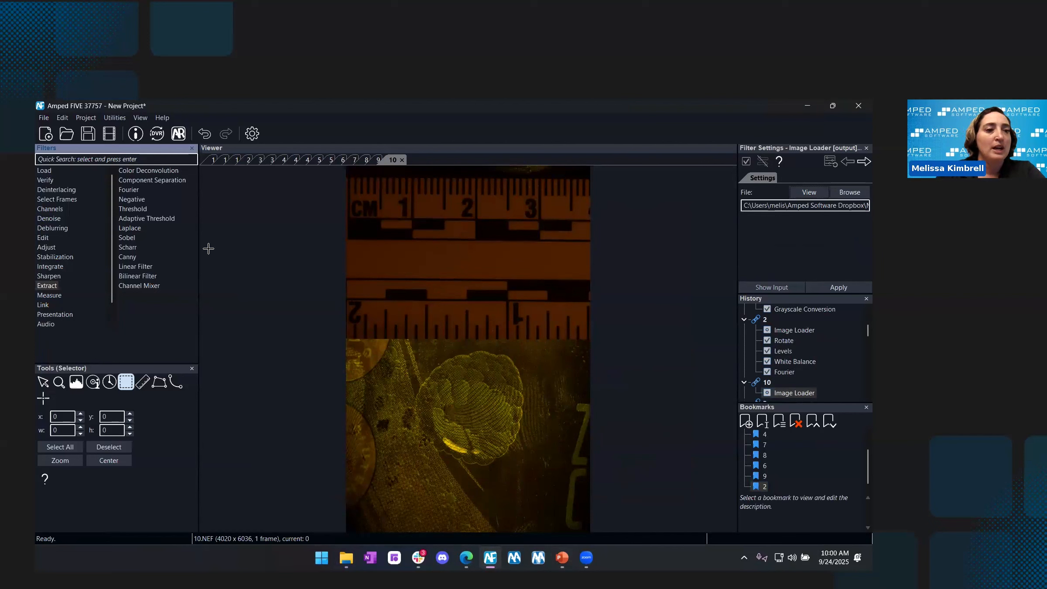
# Add a Rotate filter to chain 10 and turn the image 90 degrees clockwise
pyautogui.click(43, 239)
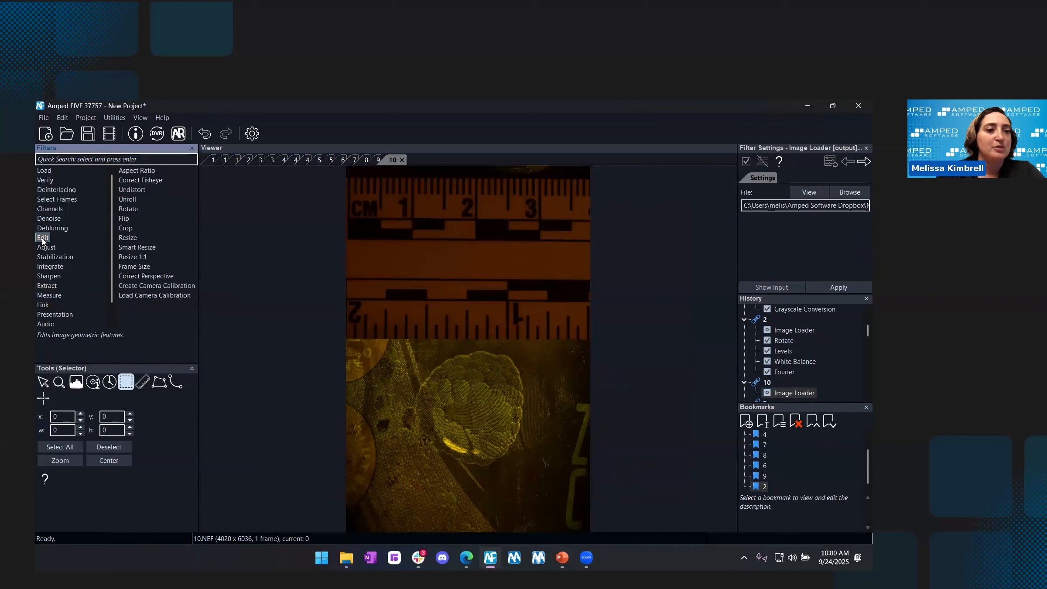
pyautogui.doubleClick(128, 209)
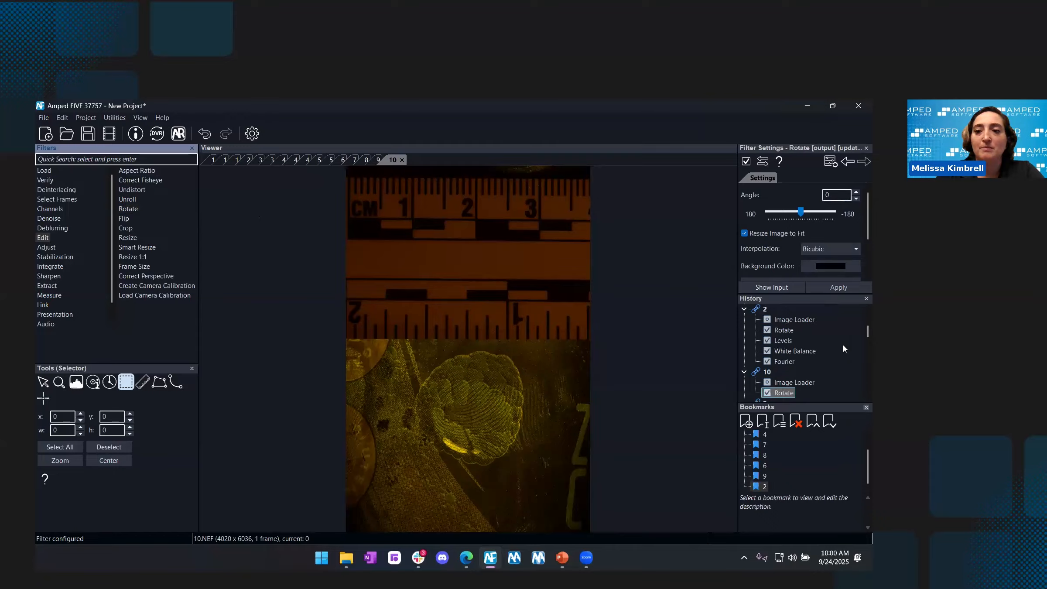
pyautogui.click(810, 301)
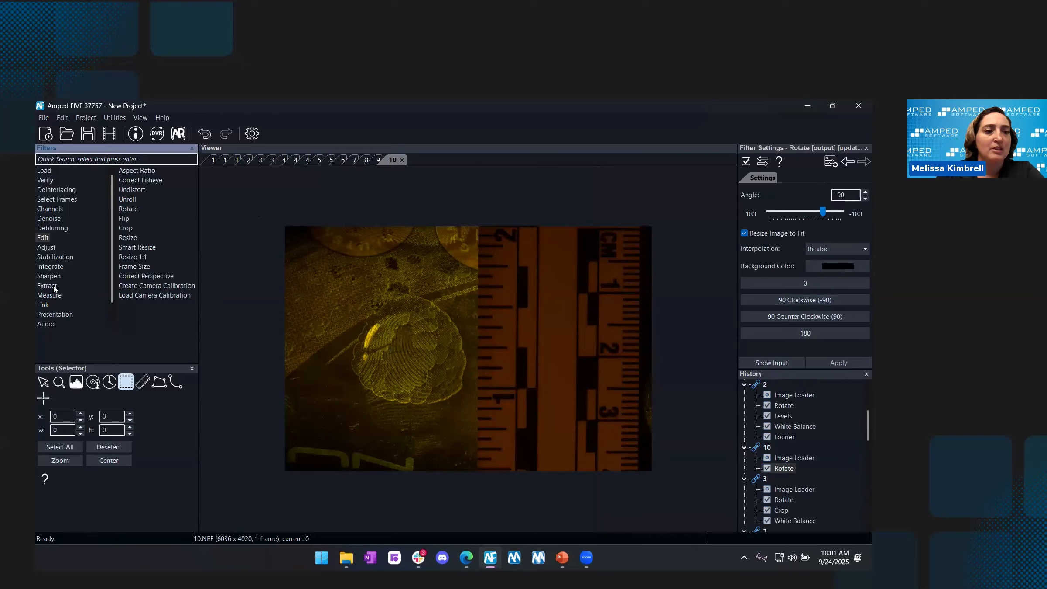
# Add a Grayscale Conversion filter and a Levels filter to chain 10 after Rotate
pyautogui.moveTo(55, 210)
pyautogui.doubleClick(149, 171)
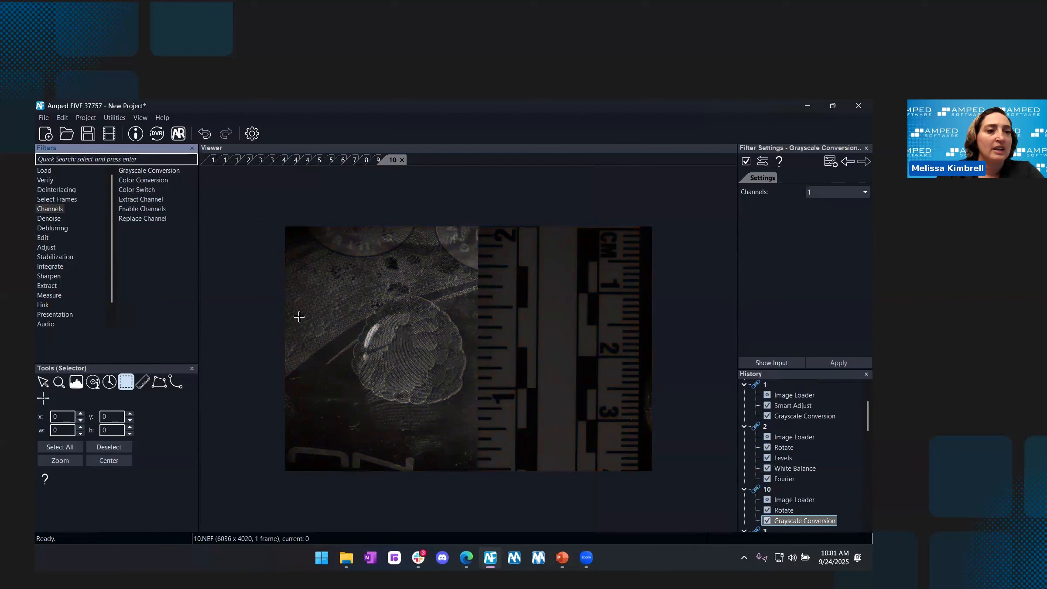
pyautogui.click(52, 248)
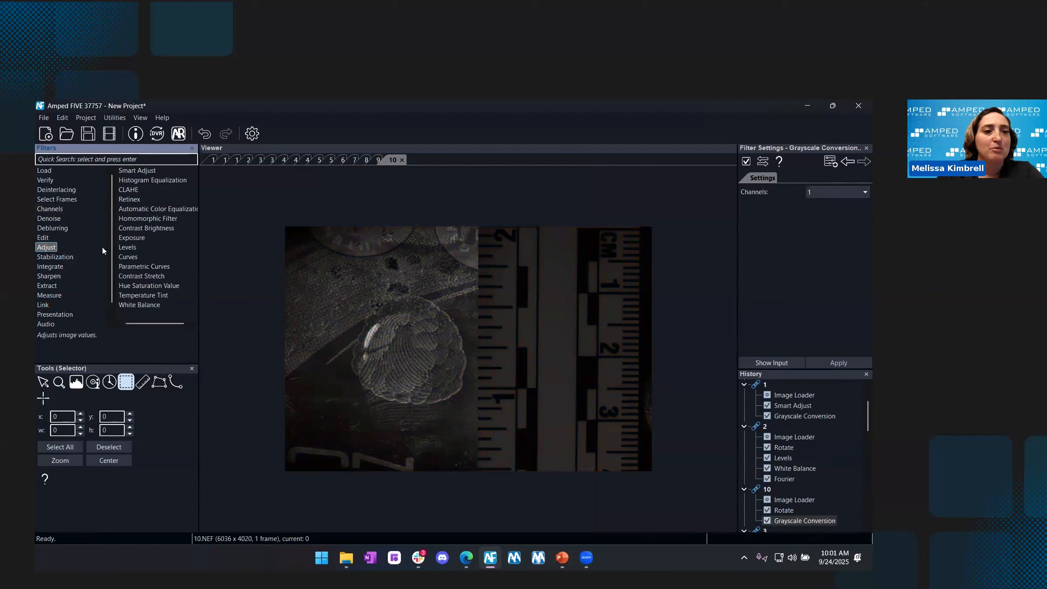
pyautogui.doubleClick(127, 247)
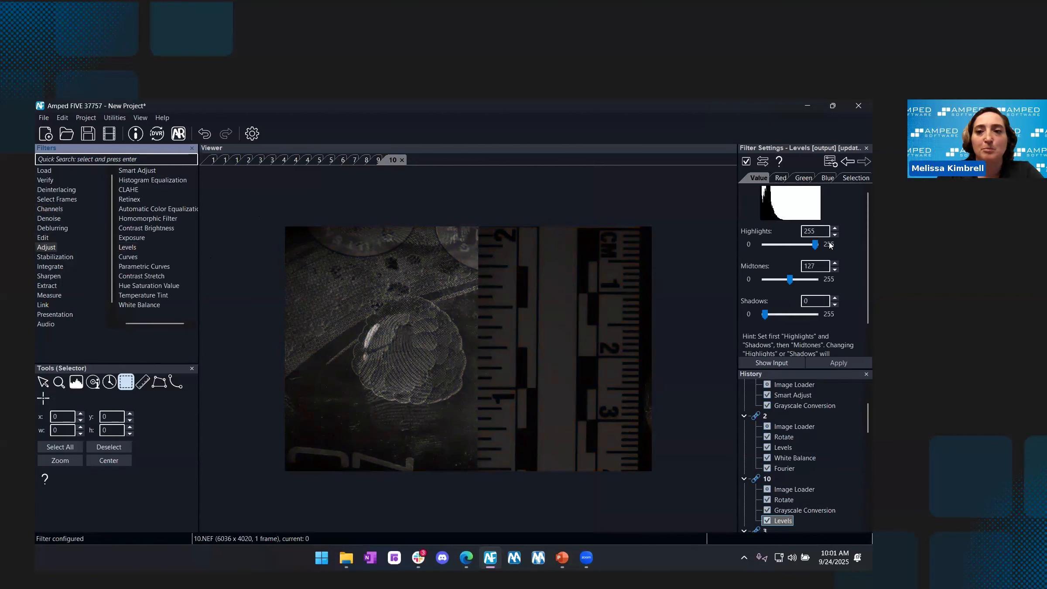
# Set the highlights of image 10's Levels filter to 89 to brighten the print
pyautogui.moveTo(815, 244); pyautogui.dragTo(782, 246)
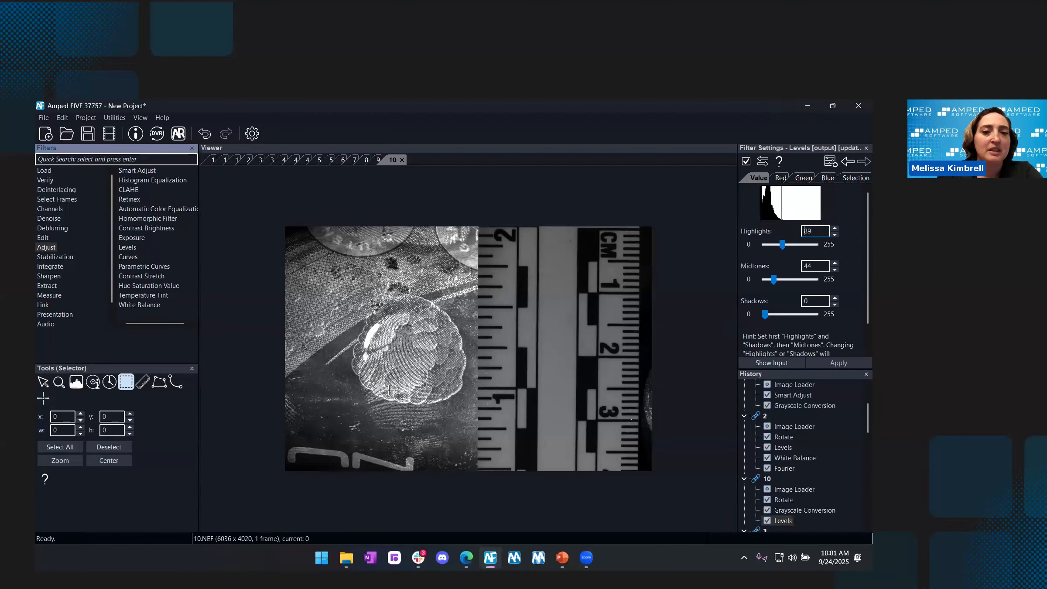
pyautogui.scroll(2, 385, 384)
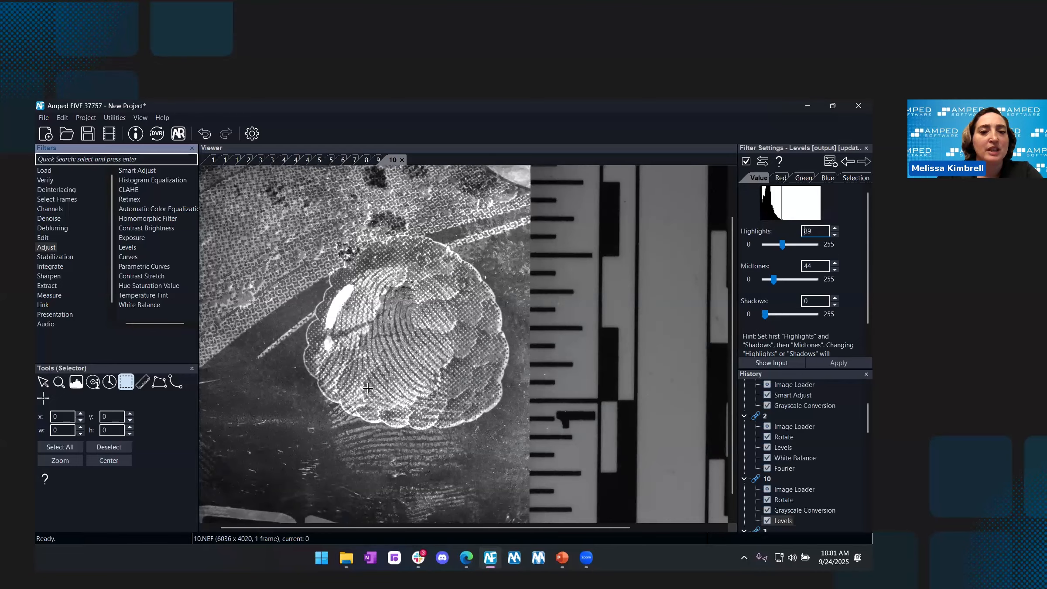
pyautogui.scroll(1, 365, 391)
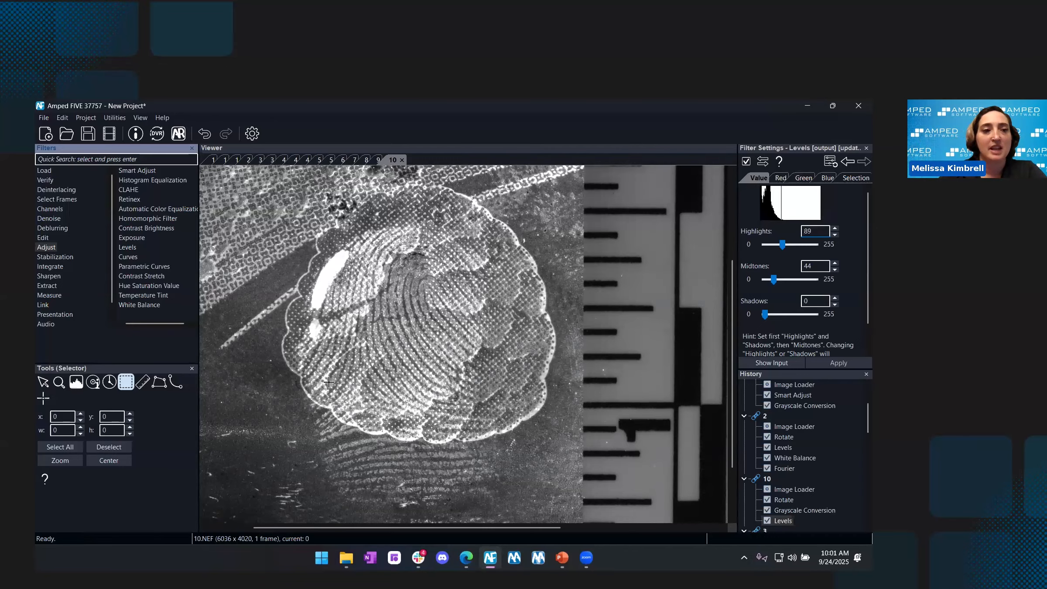
# Apply the Negative filter to image 10 to invert its tones
pyautogui.click(46, 286)
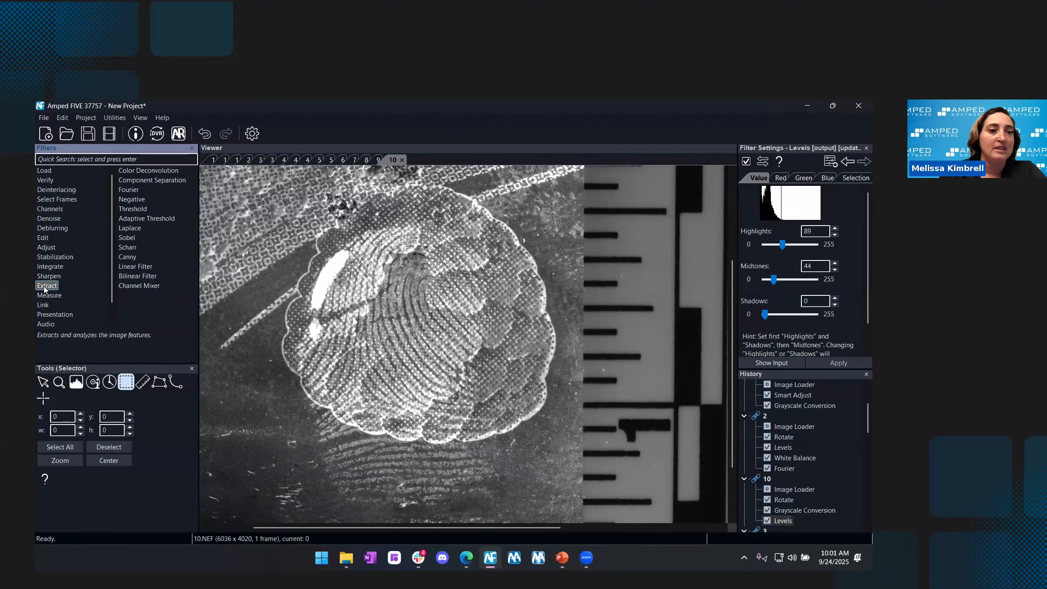
pyautogui.click(120, 200)
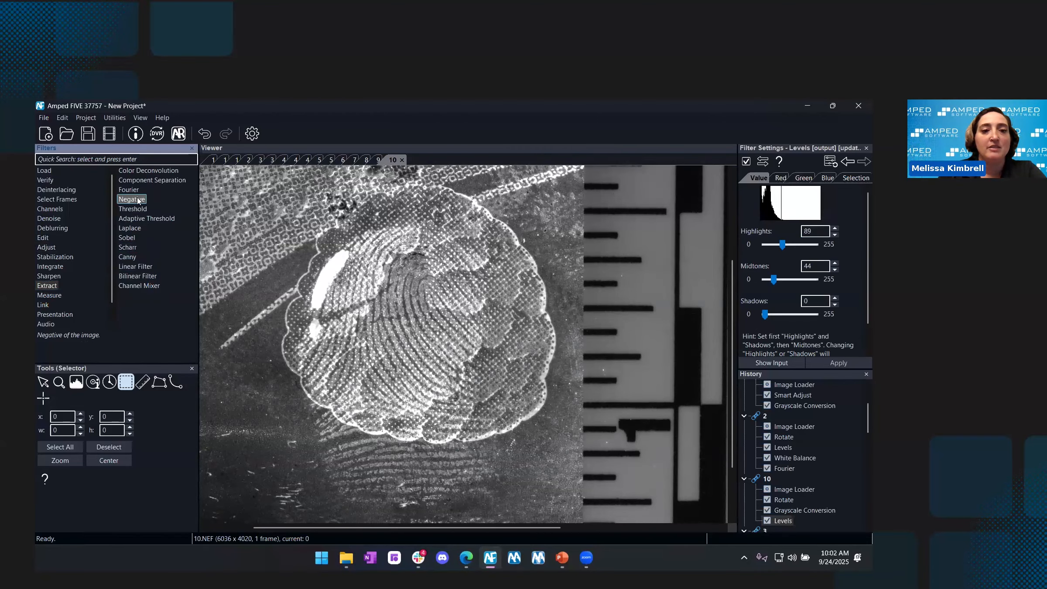
pyautogui.press('Return')
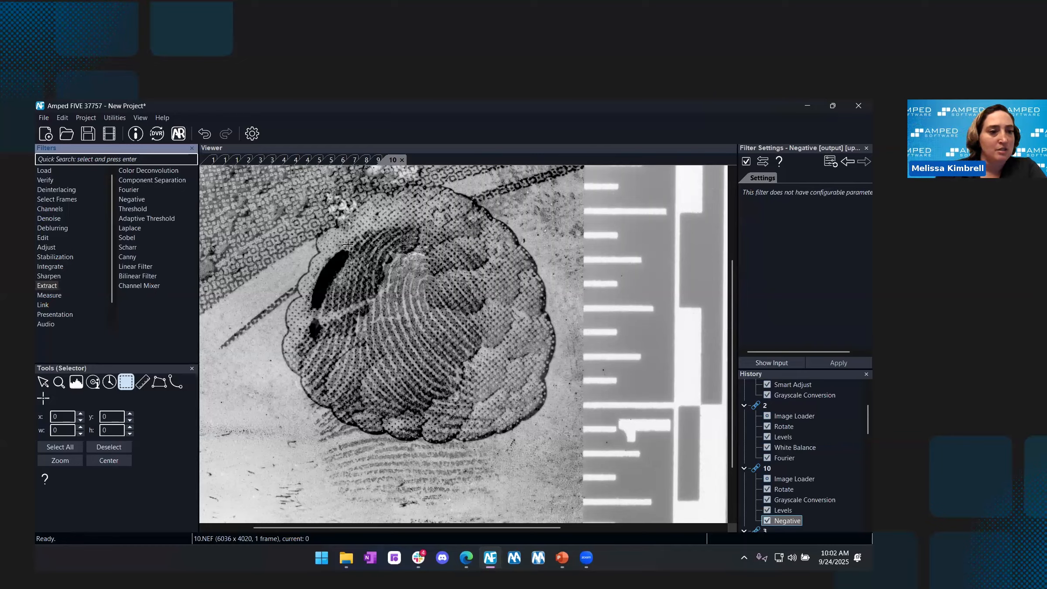
# Add a Fourier filter to image 10 and enable Automatic Selection
pyautogui.click(129, 189)
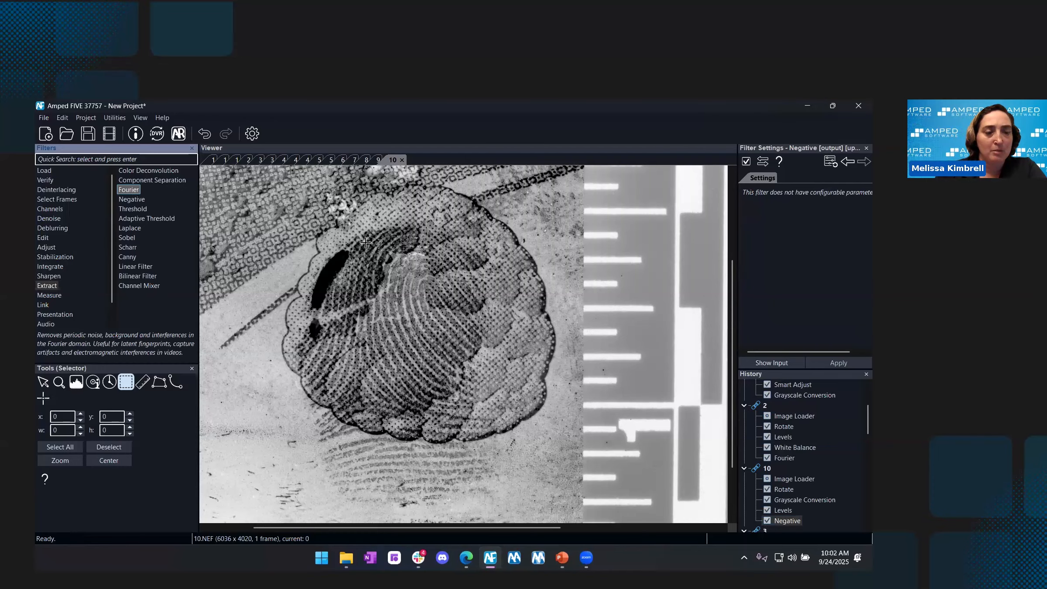
pyautogui.press('Return')
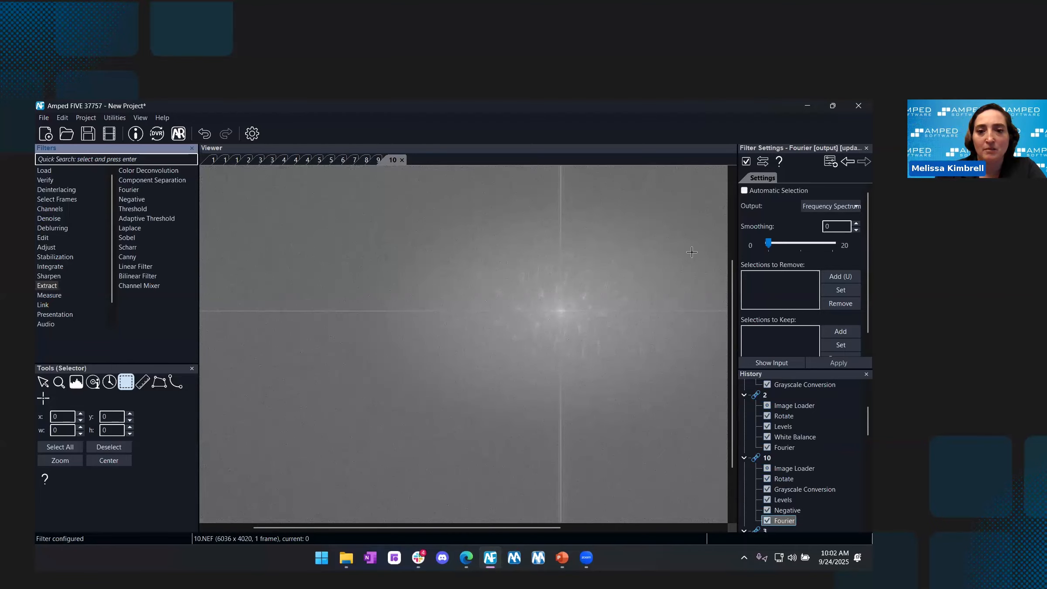
pyautogui.click(764, 192)
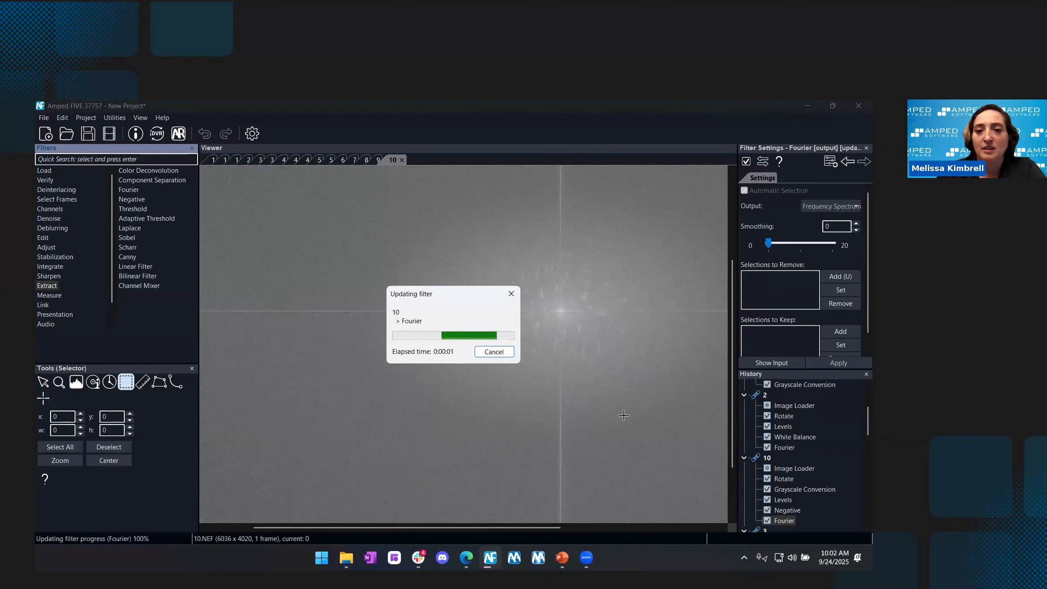
# Add four selections to remove over the narrow bright spots just above the centre of the frequency spectrum
pyautogui.scroll(-3, 616, 312)
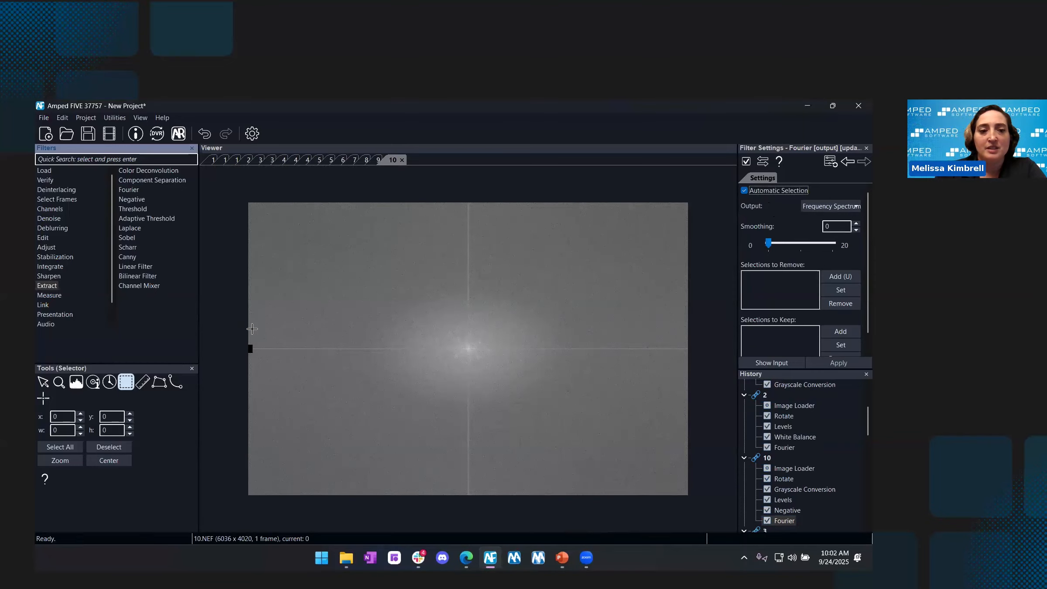
pyautogui.scroll(2, 493, 360)
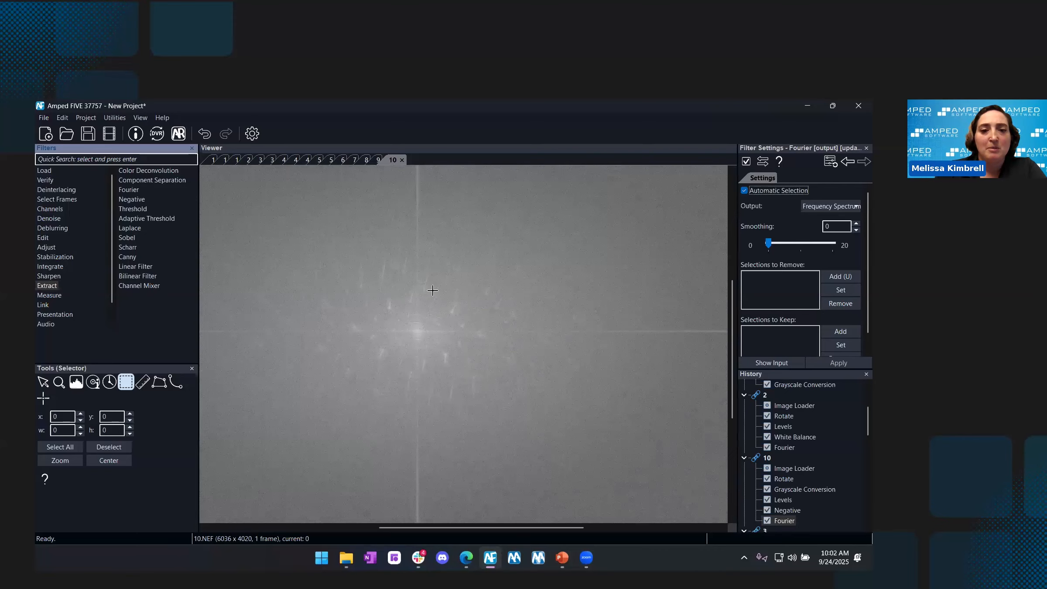
pyautogui.press('u')
pyautogui.moveTo(454, 300); pyautogui.dragTo(456, 317)
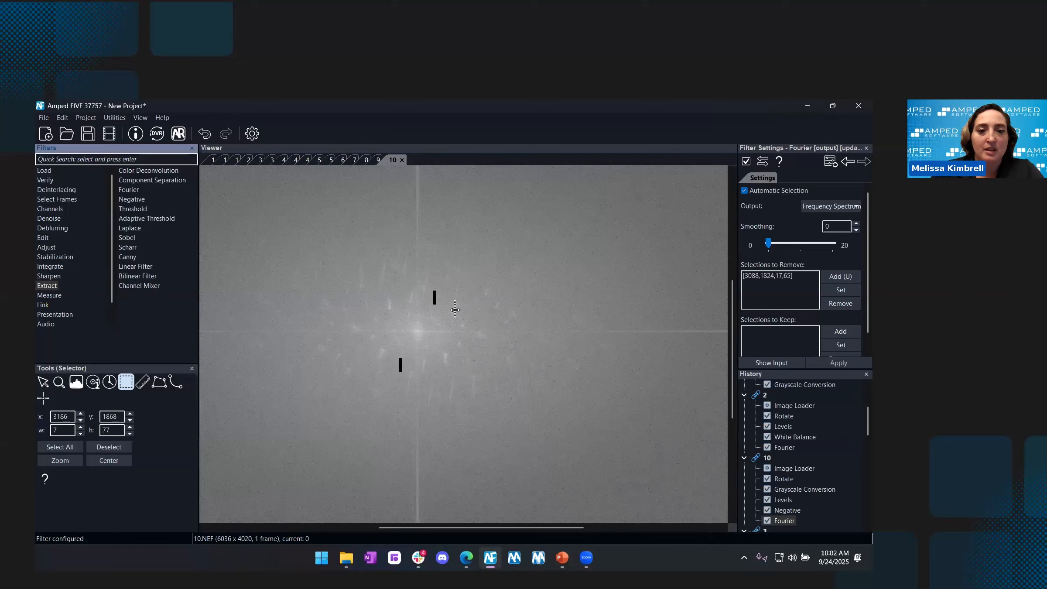
pyautogui.moveTo(451, 308)
pyautogui.mouseDown()
pyautogui.moveTo(392, 311)
pyautogui.moveTo(429, 296)
pyautogui.mouseUp()
pyautogui.press('u')
pyautogui.press('u')
pyautogui.press('u')
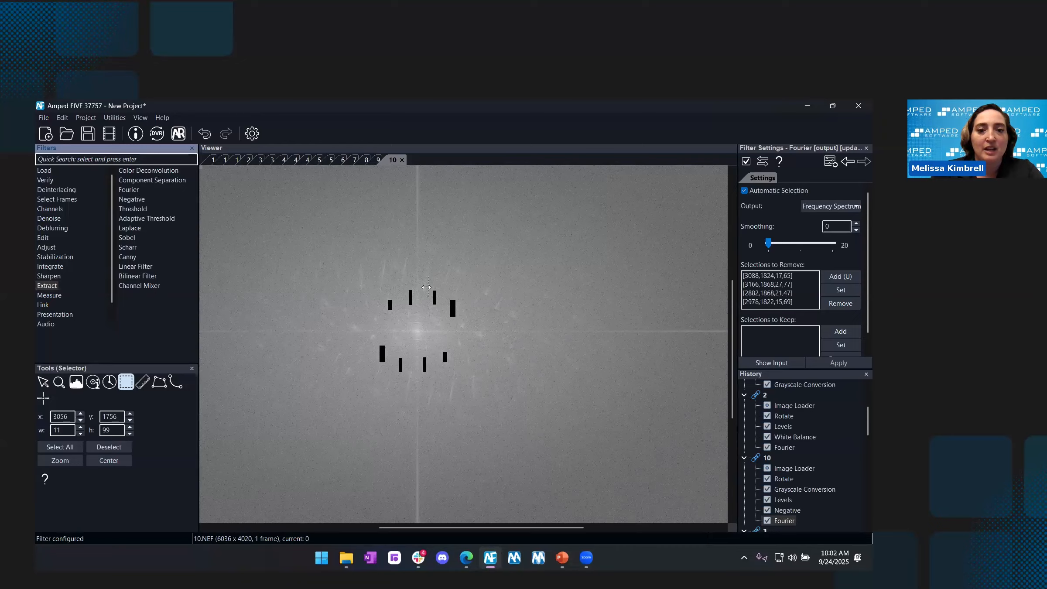
# Add selections to remove over the elongated bright spots farther above the spectrum's centre
pyautogui.press('u')
pyautogui.moveTo(401, 258); pyautogui.dragTo(402, 261)
pyautogui.press('u')
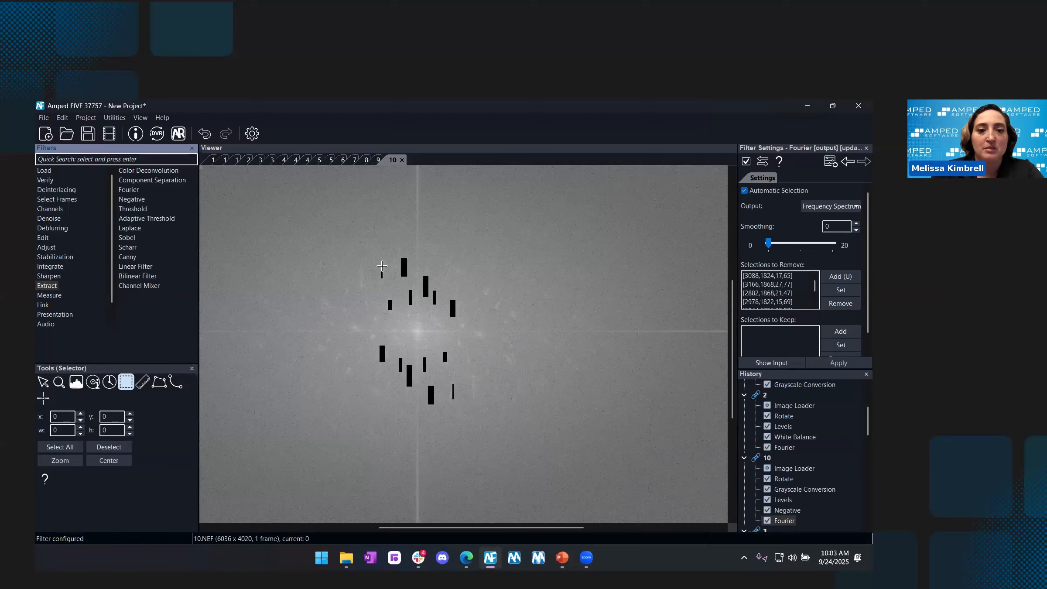
pyautogui.moveTo(378, 260); pyautogui.dragTo(387, 273)
pyautogui.press('u')
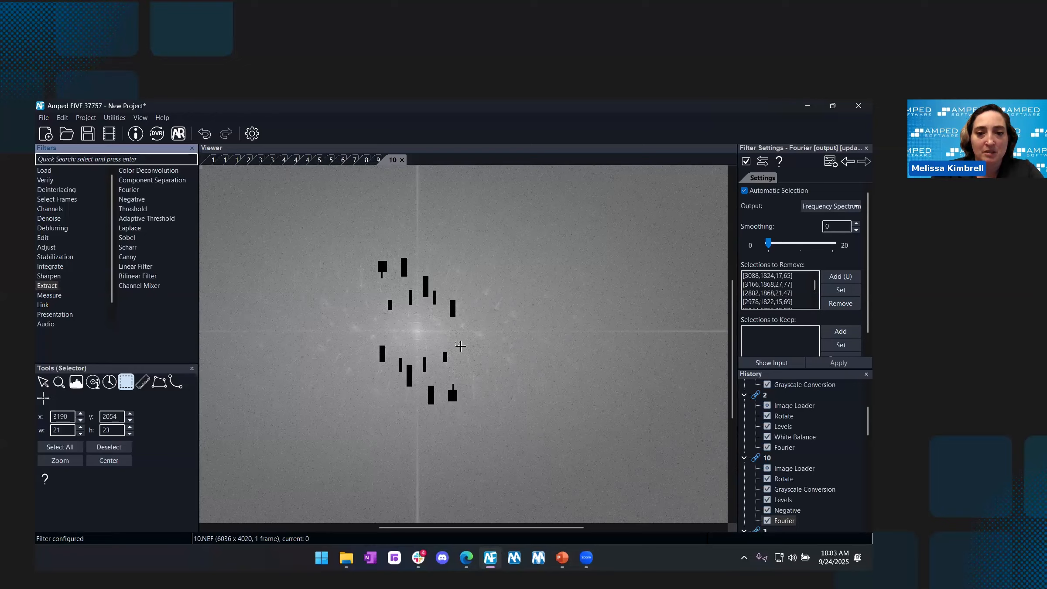
# Add selections to remove over the remaining bright spots beside and diagonally below the spectrum's centre
pyautogui.moveTo(464, 353); pyautogui.dragTo(480, 401)
pyautogui.press('u')
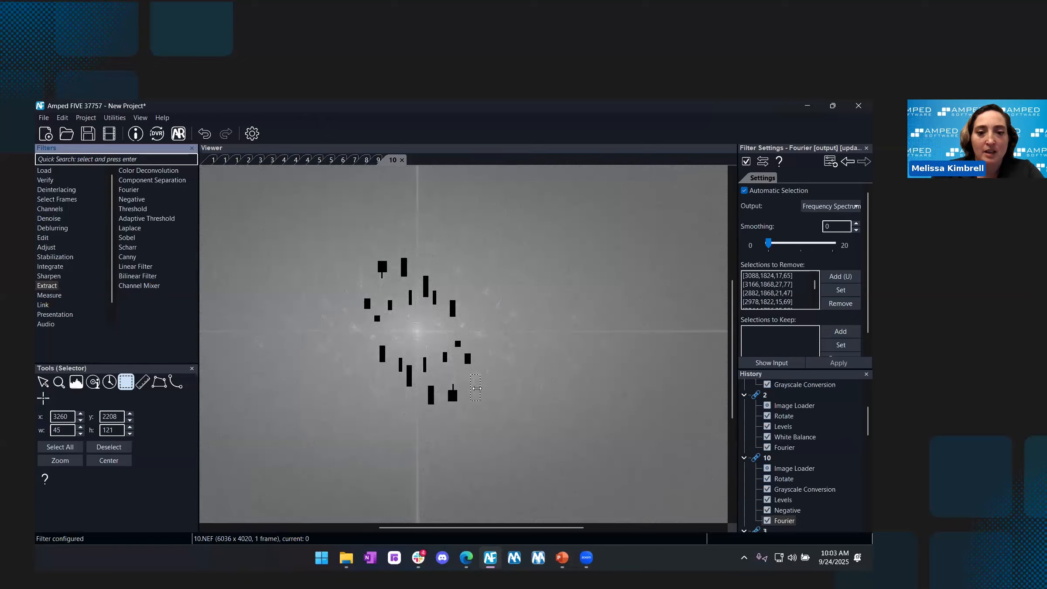
pyautogui.press('u')
pyautogui.moveTo(458, 324); pyautogui.dragTo(466, 328)
pyautogui.press('u')
pyautogui.moveTo(368, 334); pyautogui.dragTo(376, 338)
pyautogui.press('u')
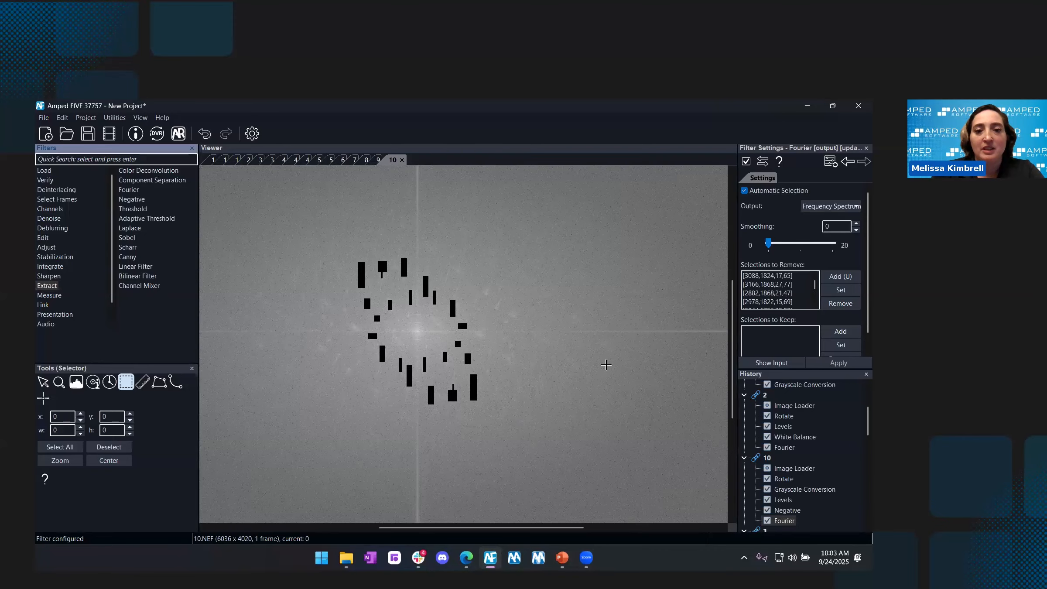
# Switch the Fourier output to Image (IFFT) and compare the filtered print with the filter's input
pyautogui.click(829, 206)
pyautogui.click(816, 221)
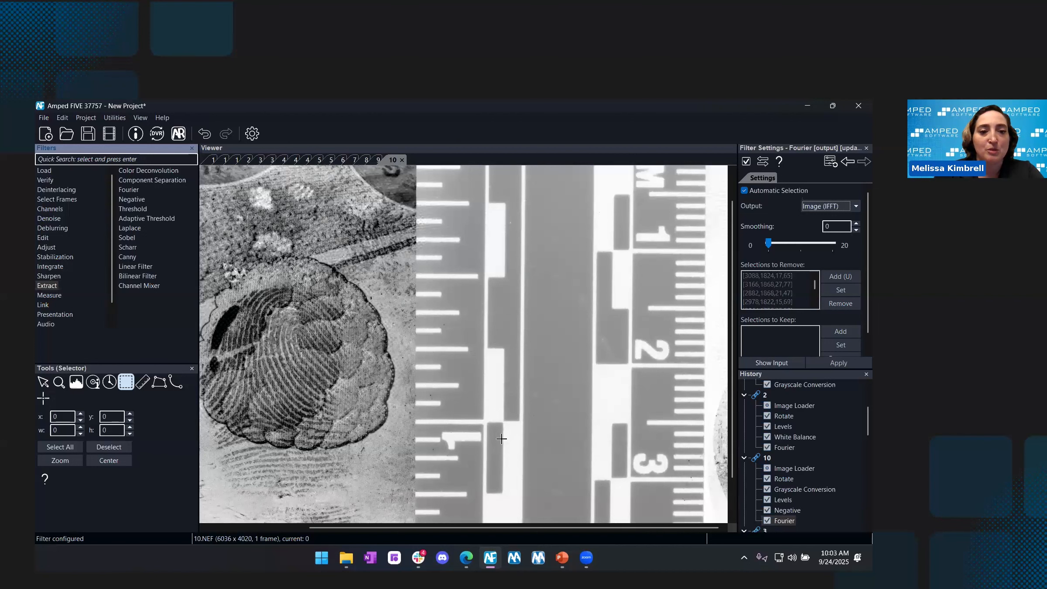
pyautogui.scroll(2, 439, 510)
pyautogui.moveTo(353, 528); pyautogui.dragTo(343, 528)
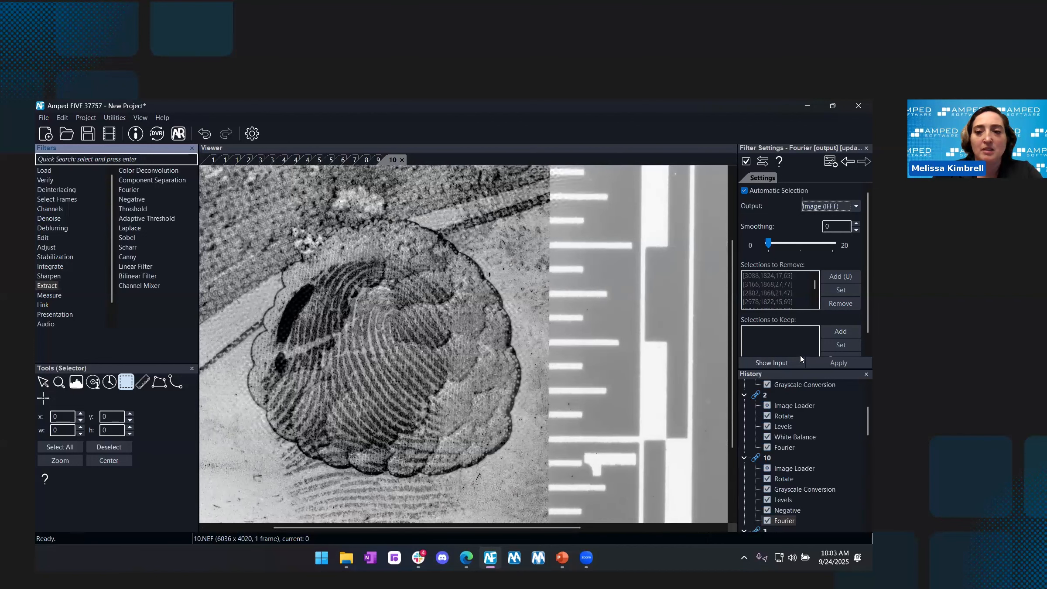
pyautogui.click(781, 362)
pyautogui.click(834, 366)
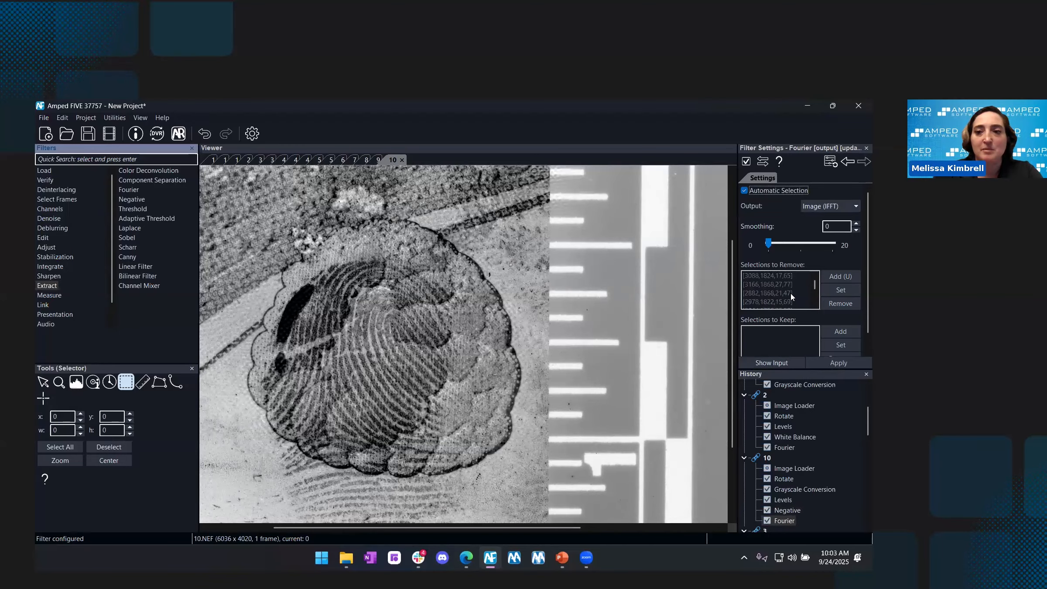
# Set the Fourier output to Image Complement (IFFT) to examine the removed pattern
pyautogui.click(826, 207)
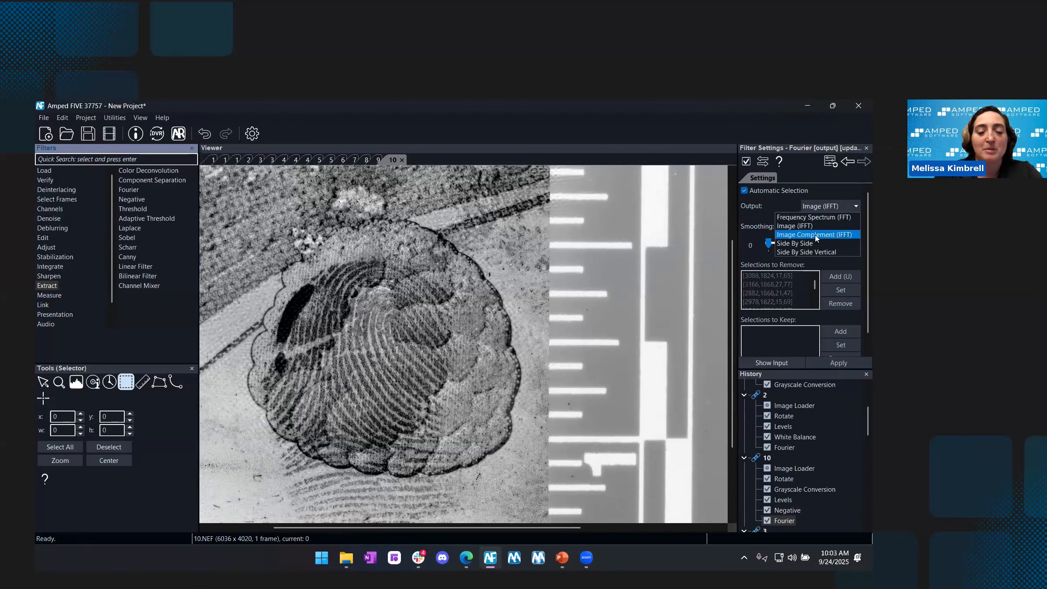
pyautogui.click(815, 235)
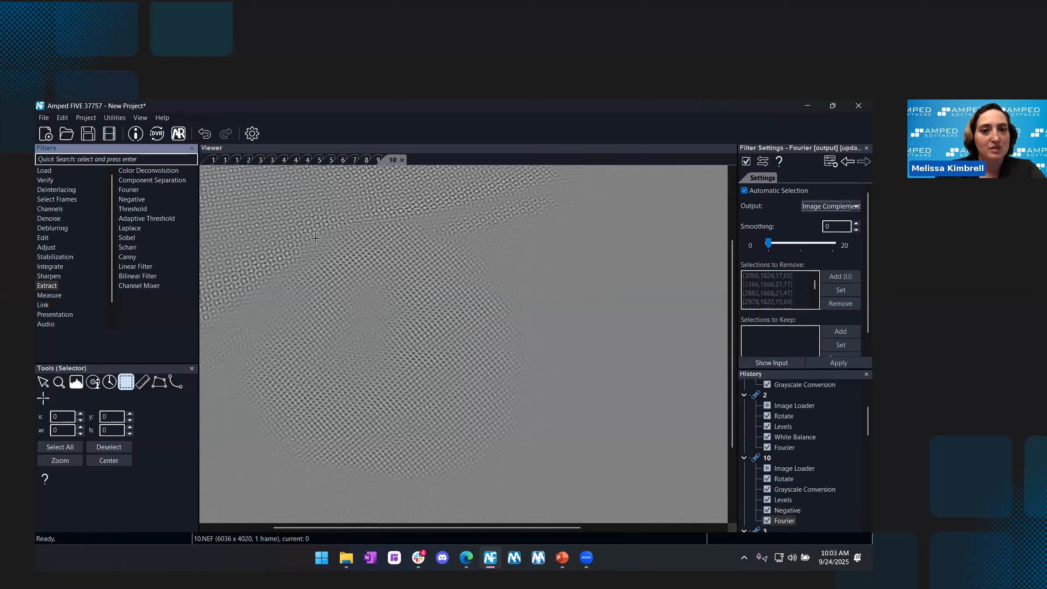
# Return the Fourier output to Frequency Spectrum (FFT) and delete the removal selections [3166,1868,27,77] and [3044,1756,25,99]
pyautogui.click(825, 210)
pyautogui.click(819, 219)
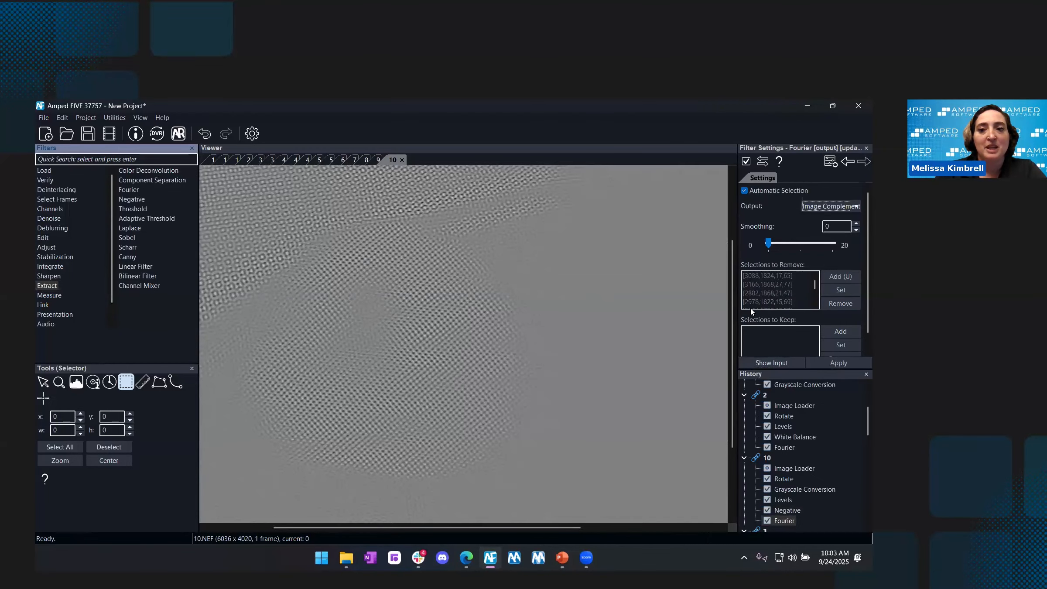
pyautogui.click(814, 206)
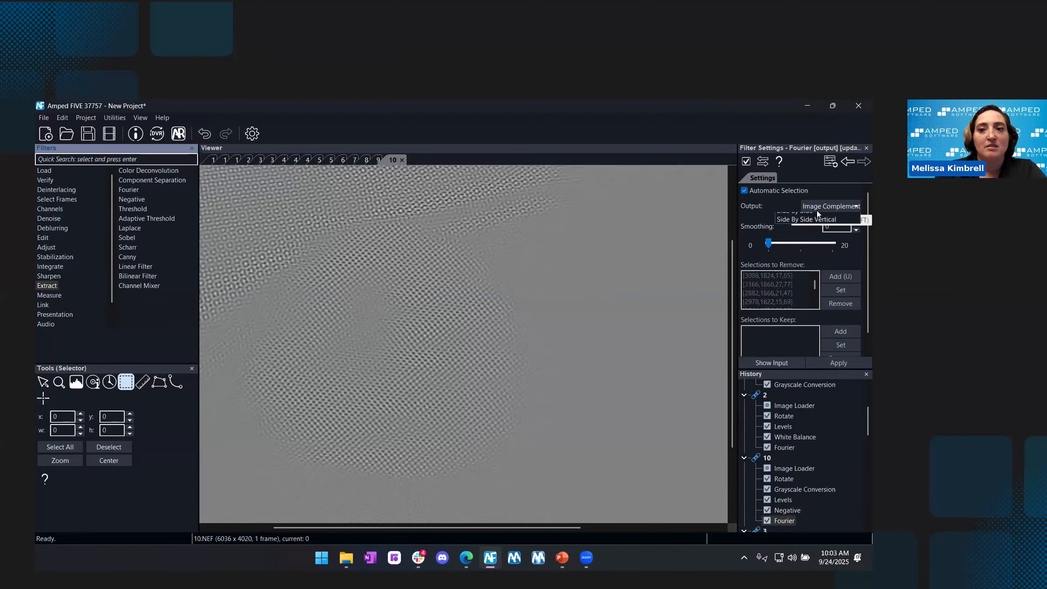
pyautogui.click(804, 219)
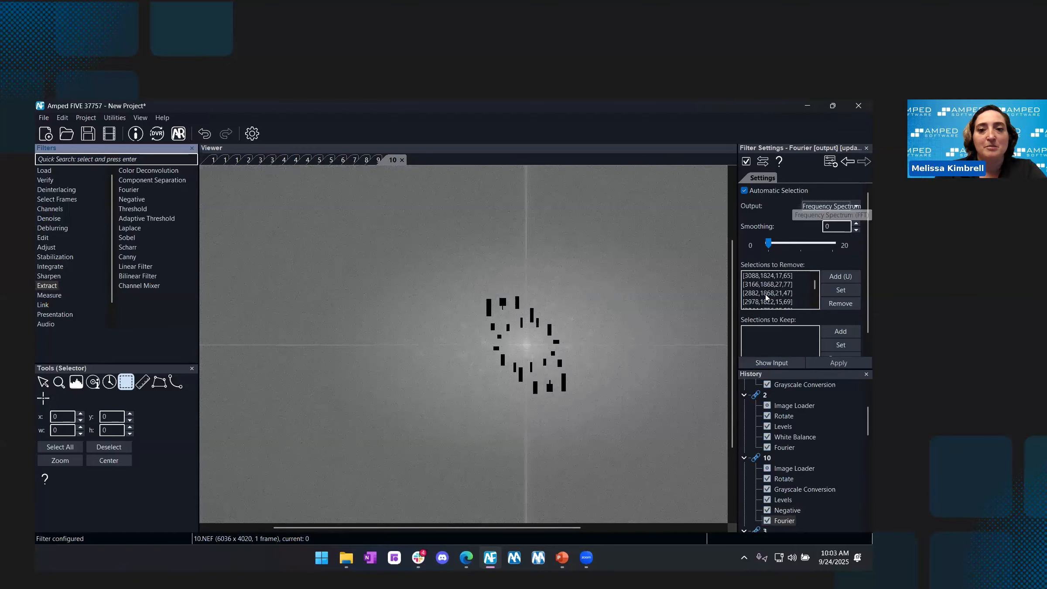
pyautogui.scroll(1, 486, 332)
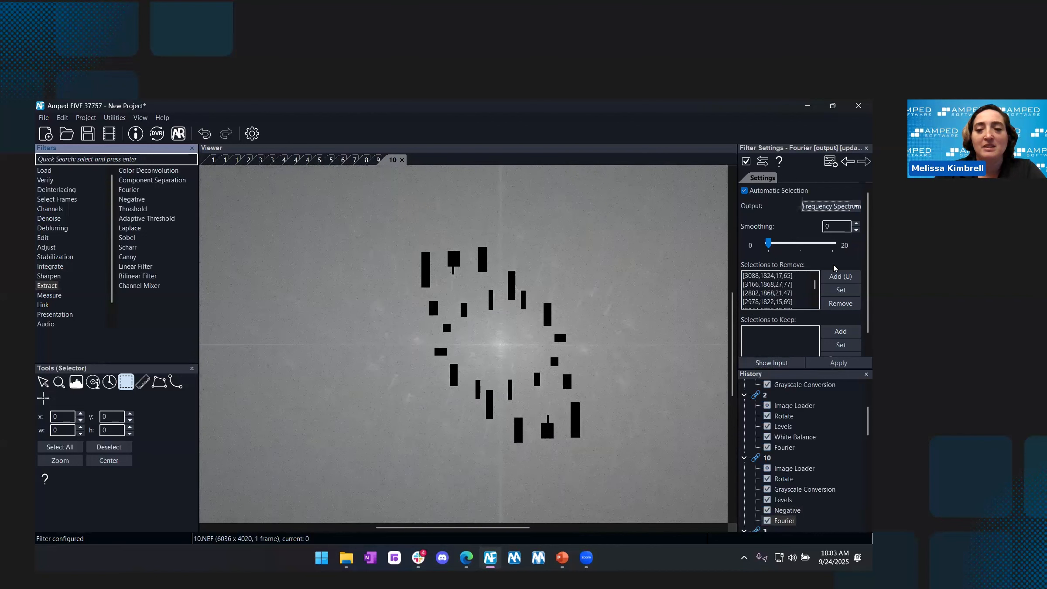
pyautogui.click(765, 285)
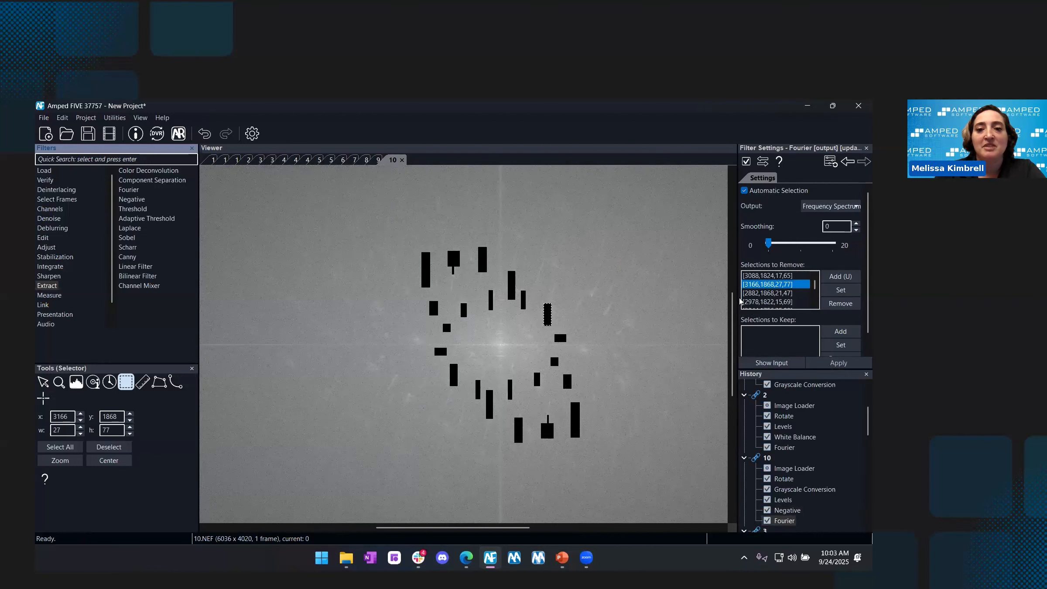
pyautogui.click(840, 303)
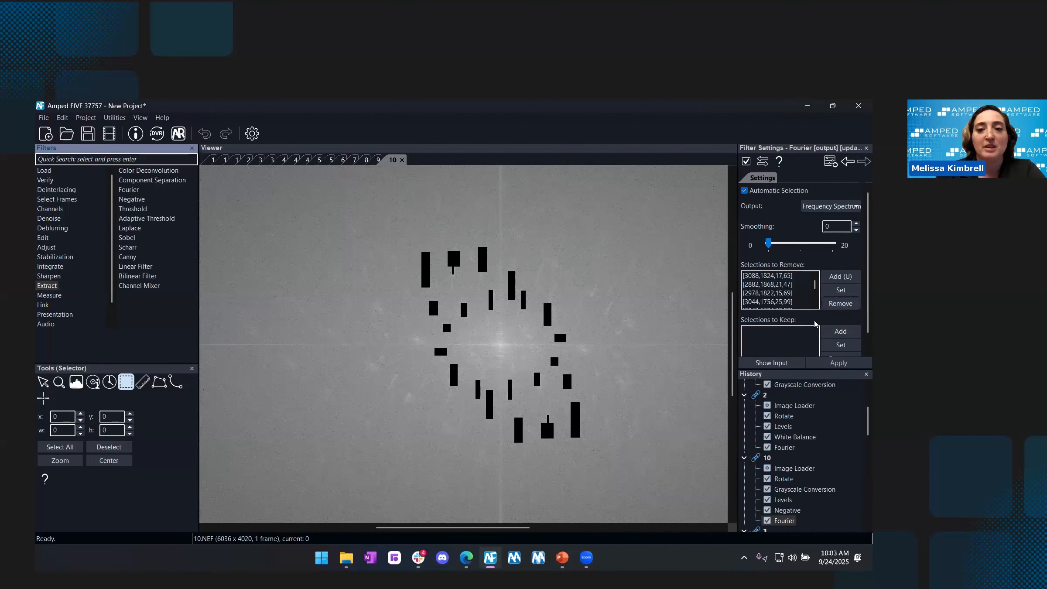
pyautogui.click(840, 304)
# Output the Image Complement (IFFT) again to check which pattern the reduced selections remove
pyautogui.click(822, 209)
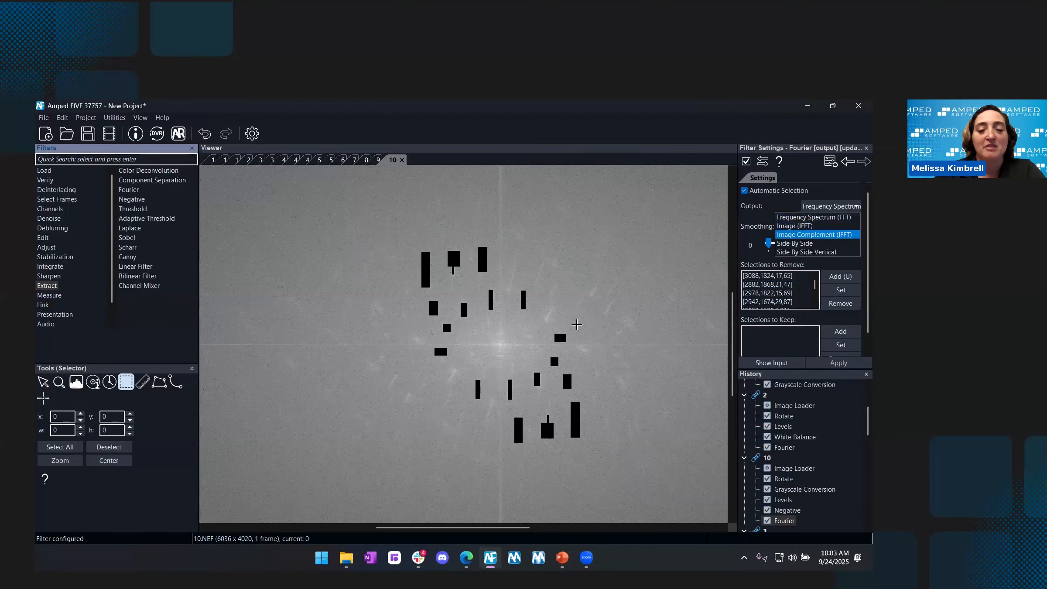
pyautogui.click(806, 236)
pyautogui.scroll(-1, 498, 432)
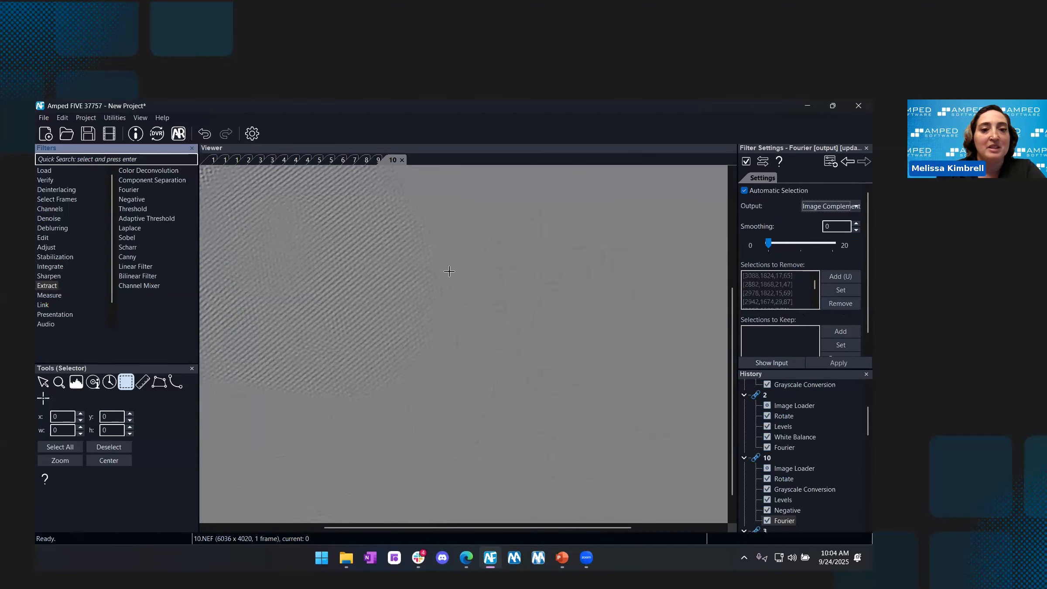
# Set the Fourier output to Image (IFFT) and compare the print with the filter's input
pyautogui.click(824, 207)
pyautogui.click(798, 228)
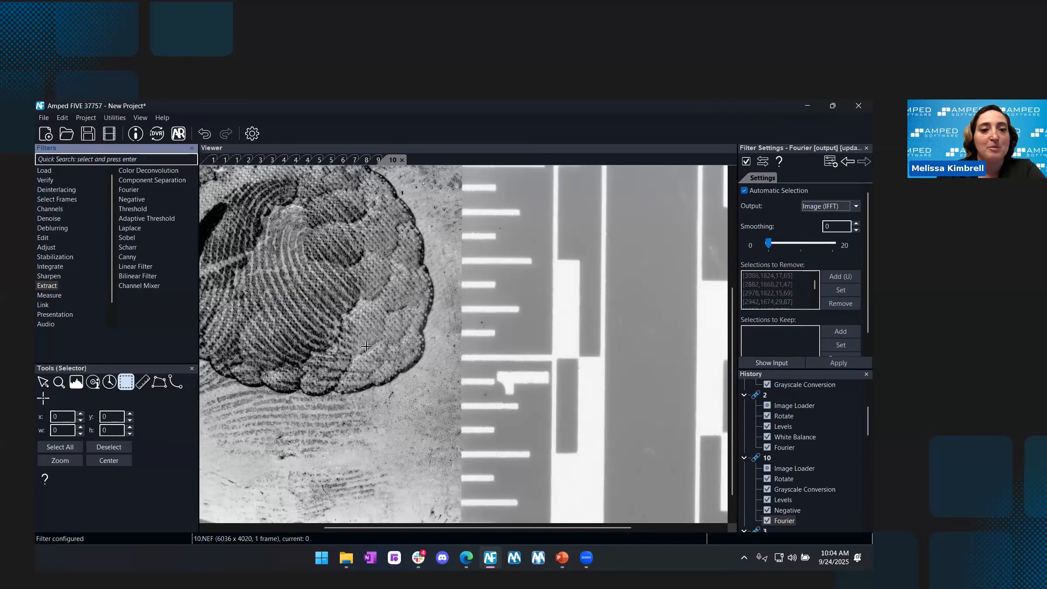
pyautogui.scroll(-1, 341, 311)
pyautogui.click(771, 363)
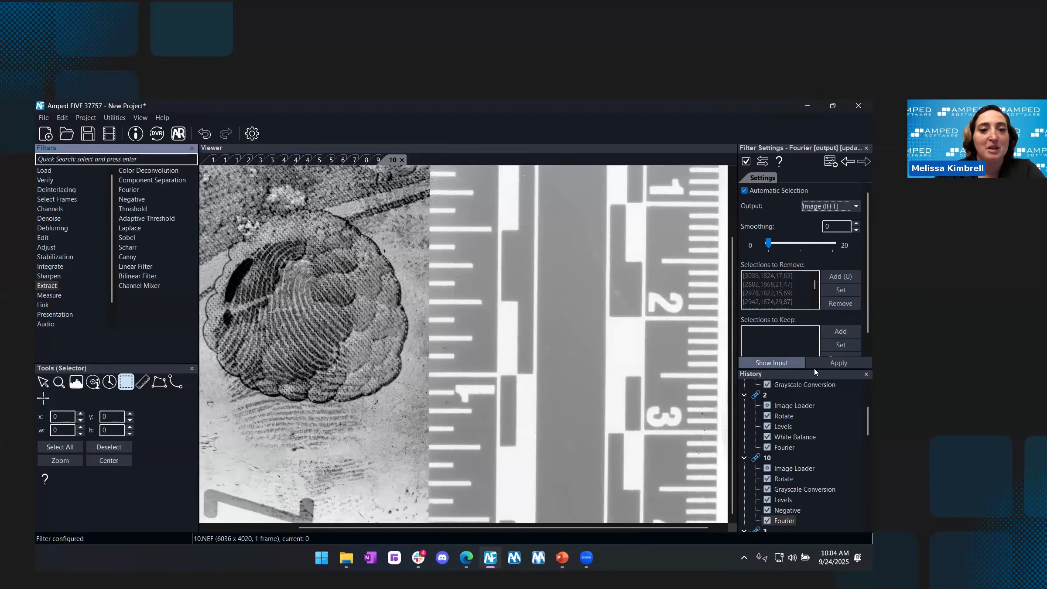
pyautogui.click(843, 366)
pyautogui.moveTo(394, 528); pyautogui.dragTo(316, 528)
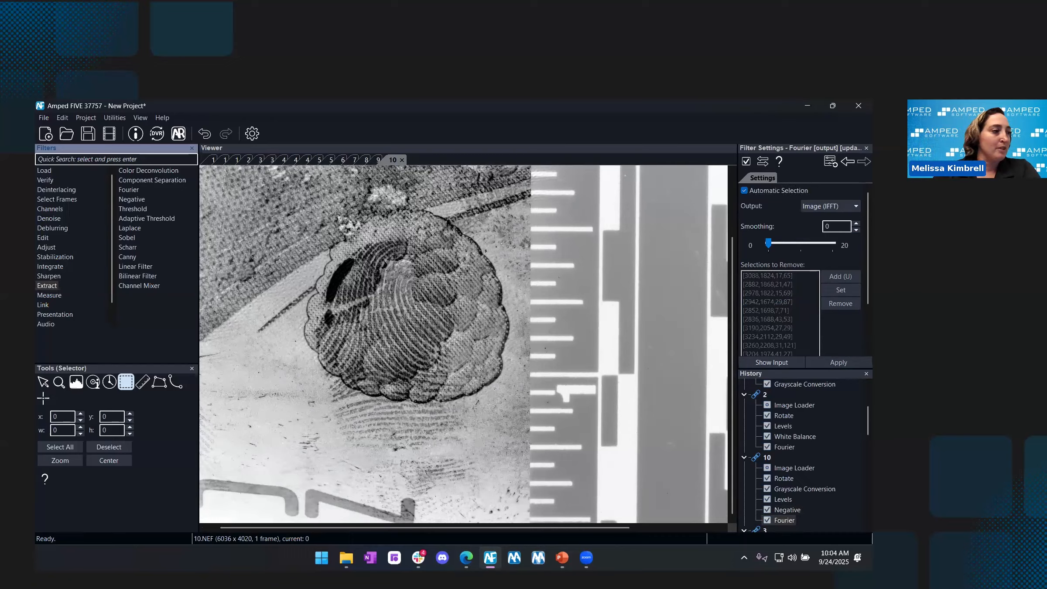
# Show the project's Bookmarks panel
pyautogui.click(44, 216)
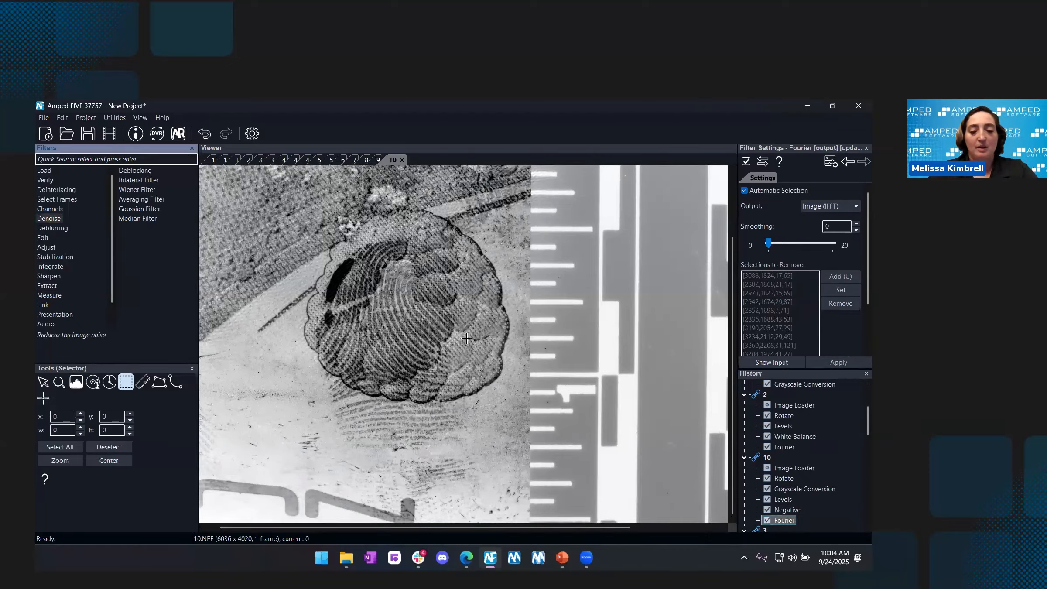
pyautogui.click(140, 118)
pyautogui.click(270, 248)
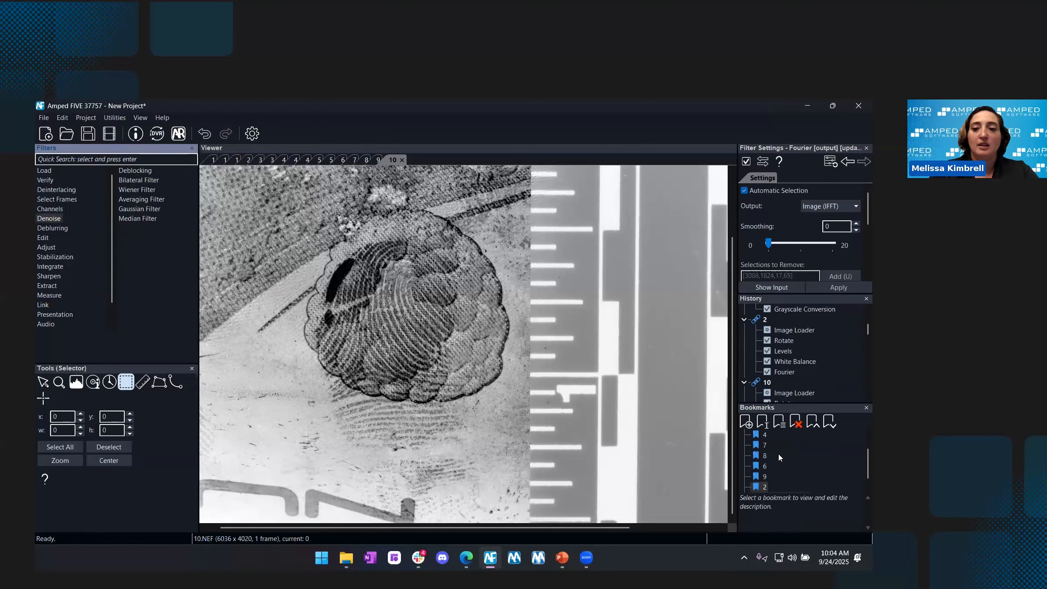
# Bookmark the Fourier result of image 10 and name the bookmark 10
pyautogui.hotkey('ctrl', 'b')
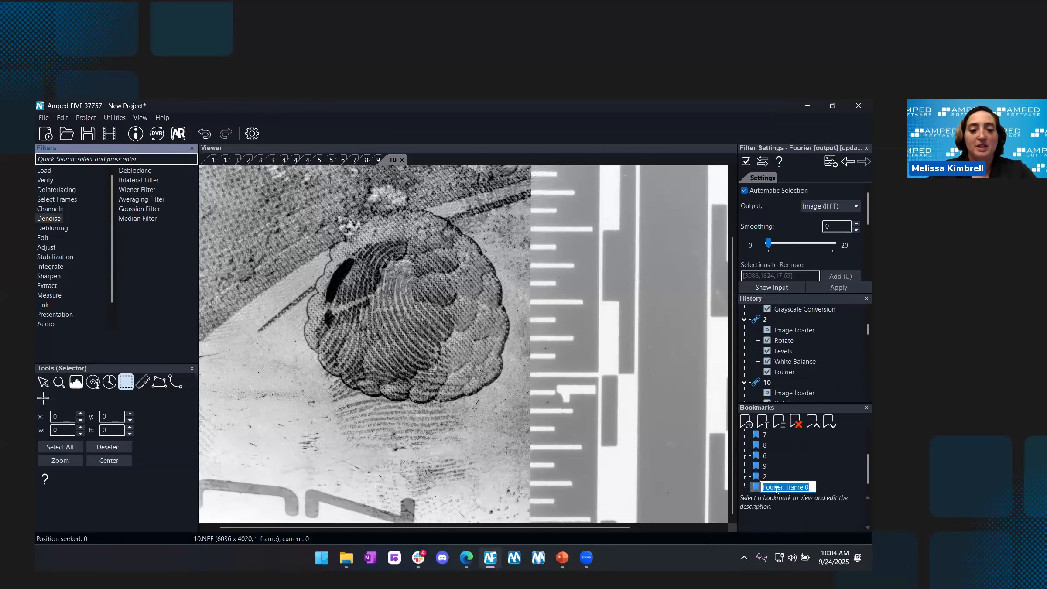
pyautogui.write('10')
pyautogui.press('Return')
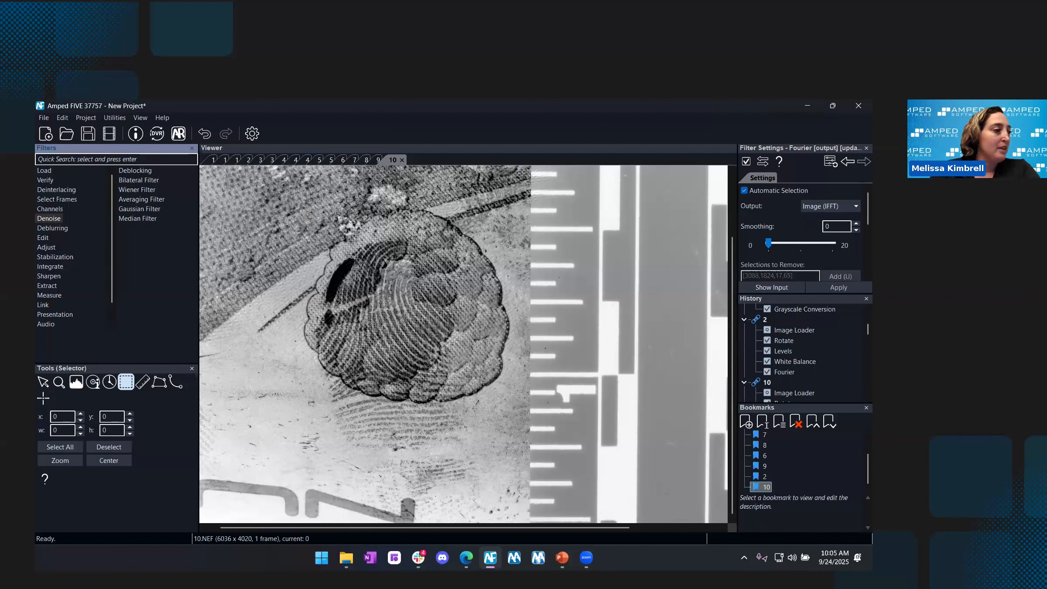
# Switch to the PowerPoint presentation and review the Analysis slide on Component Separation and Color Deconvolution
pyautogui.hotkey('alt', 'Tab')
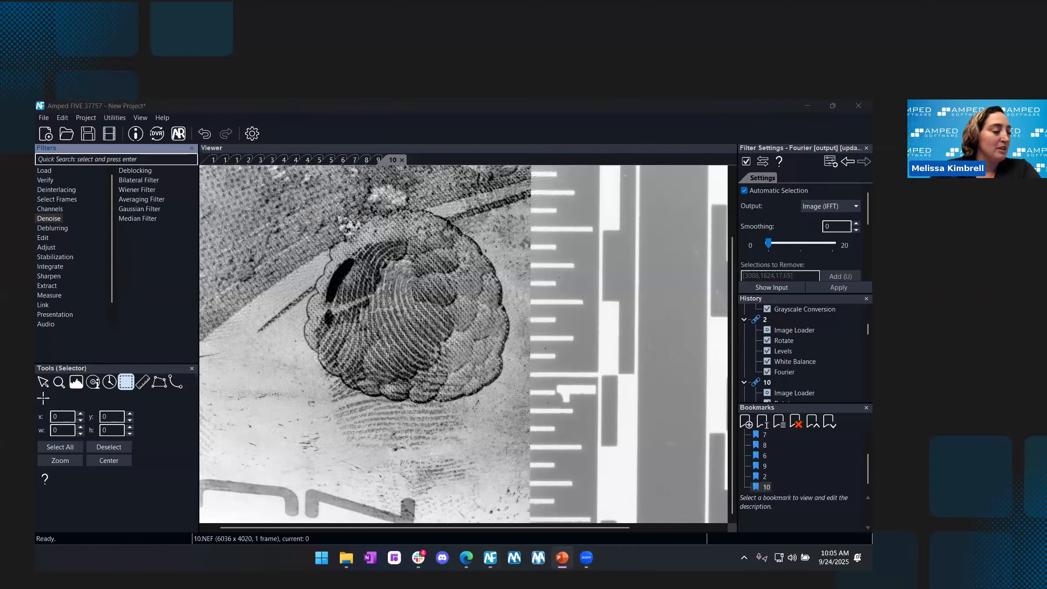
pyautogui.hotkey('shift', 'F5')
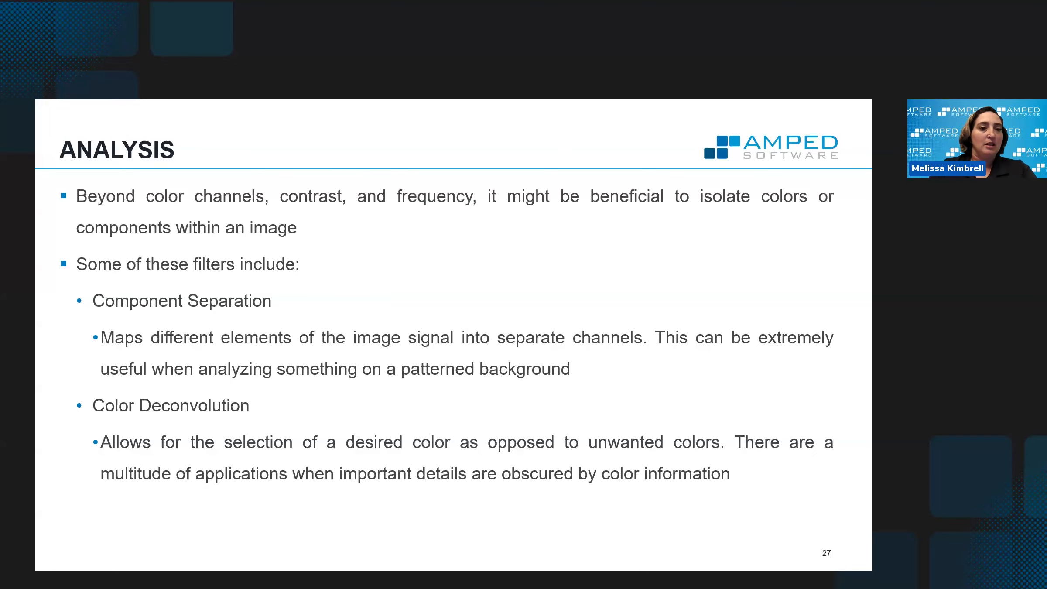
pyautogui.hotkey('alt', 'Tab')
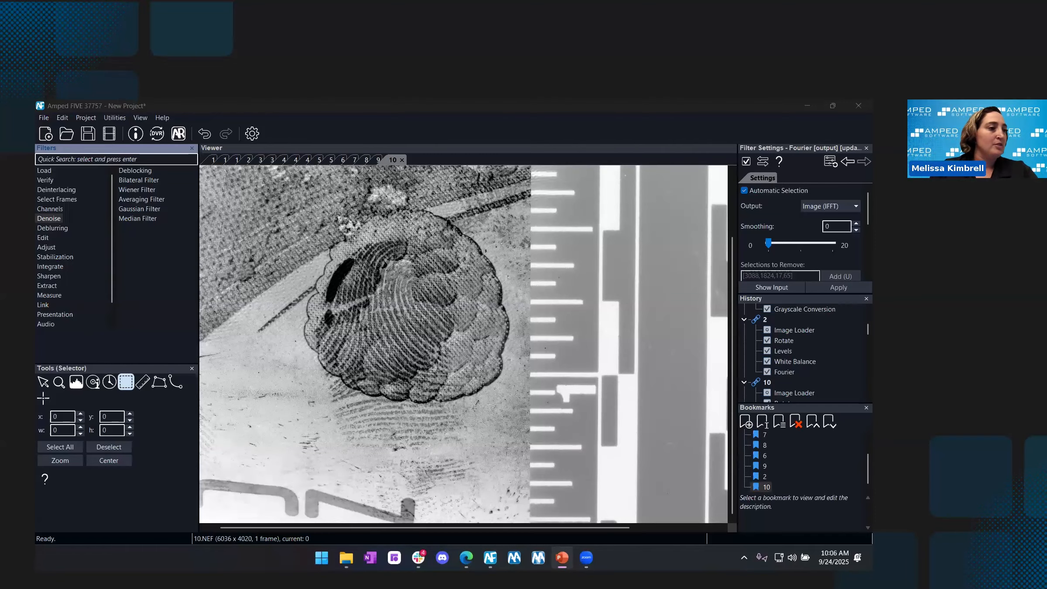
# Load 11.bmp from File Explorer into the Amped FIVE project and apply the Component Separation filter to it
pyautogui.hotkey('alt', 'Tab')
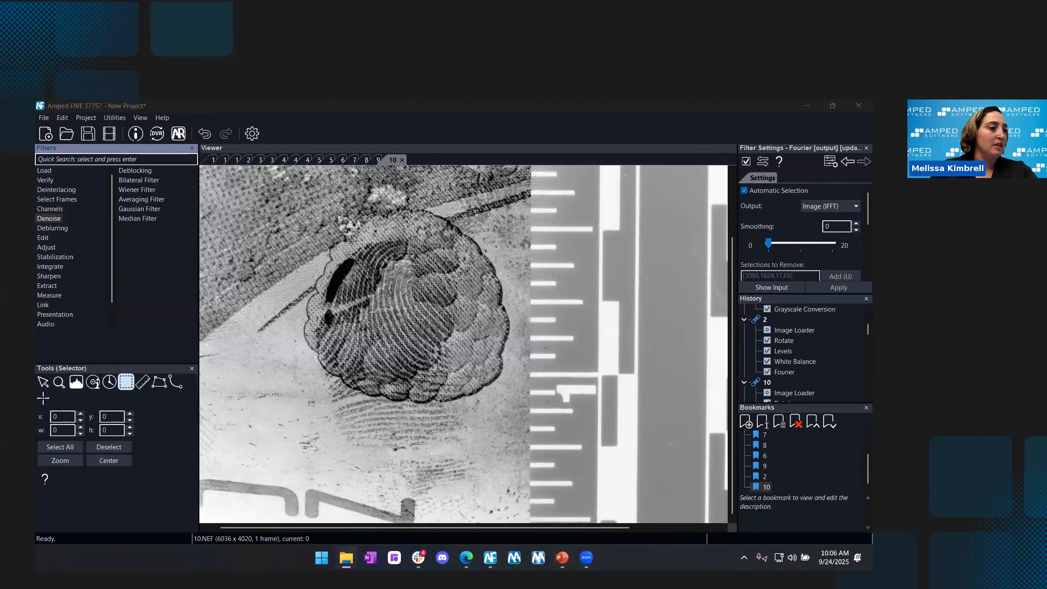
pyautogui.moveTo(399, 414)
pyautogui.mouseDown()
pyautogui.moveTo(379, 415)
pyautogui.moveTo(414, 414)
pyautogui.mouseUp()
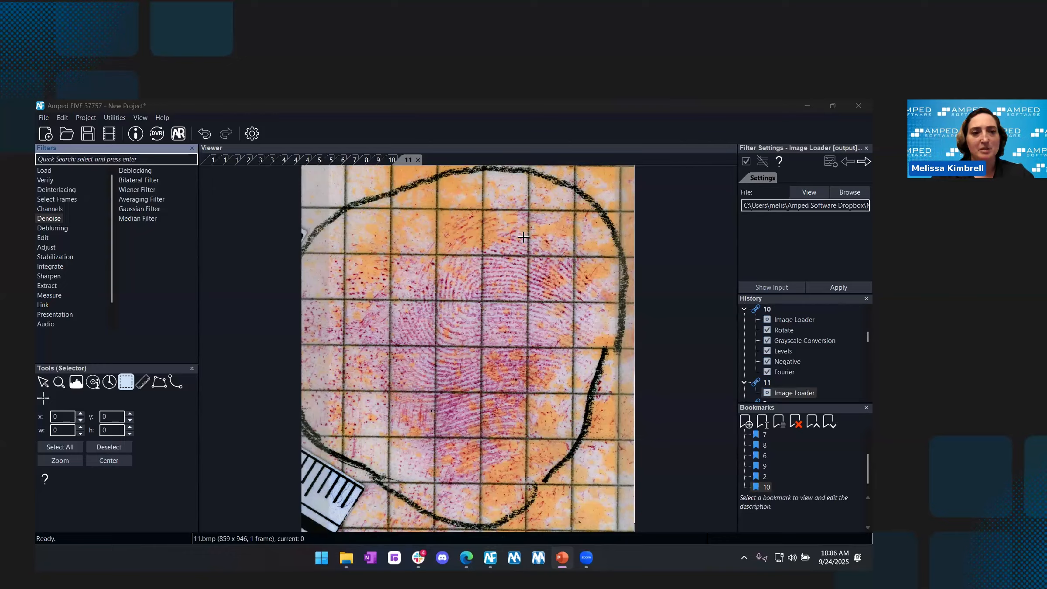
pyautogui.click(49, 287)
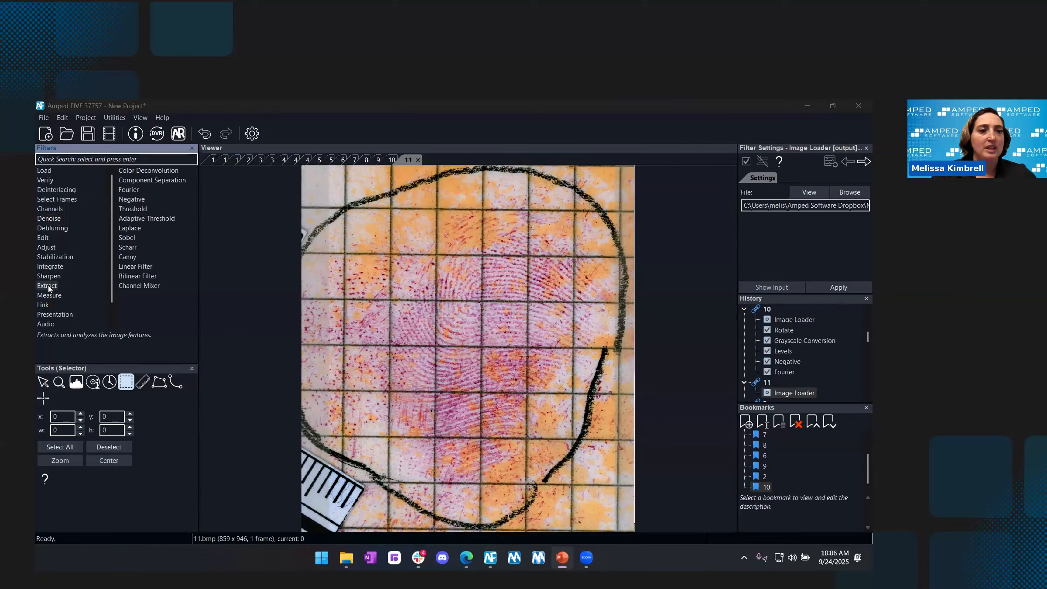
pyautogui.doubleClick(161, 183)
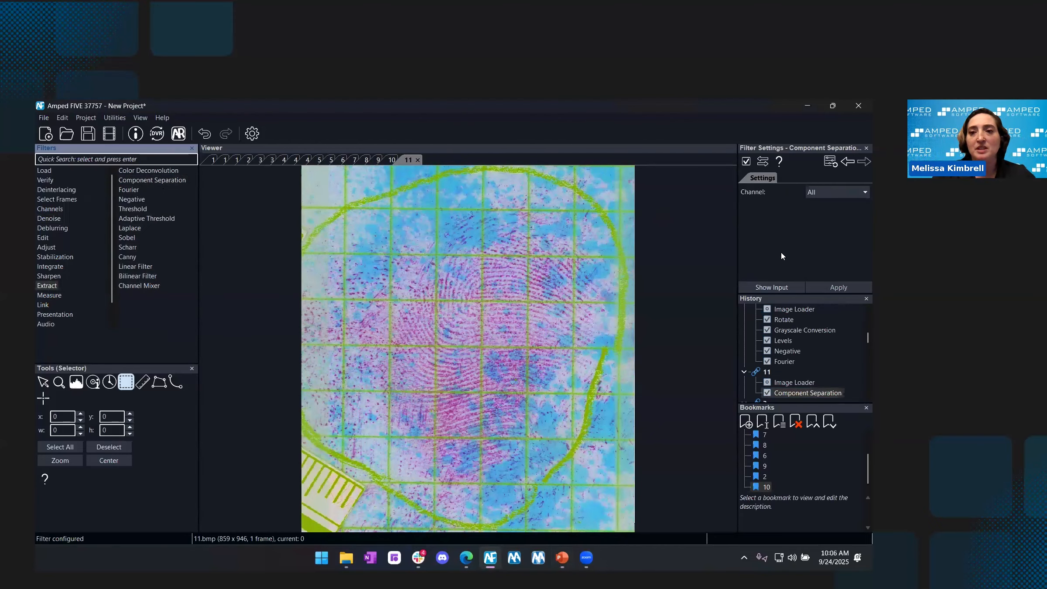
# Compare Component Separation channels 1, 2 and 3 on image 11 and keep channel 2
pyautogui.click(827, 193)
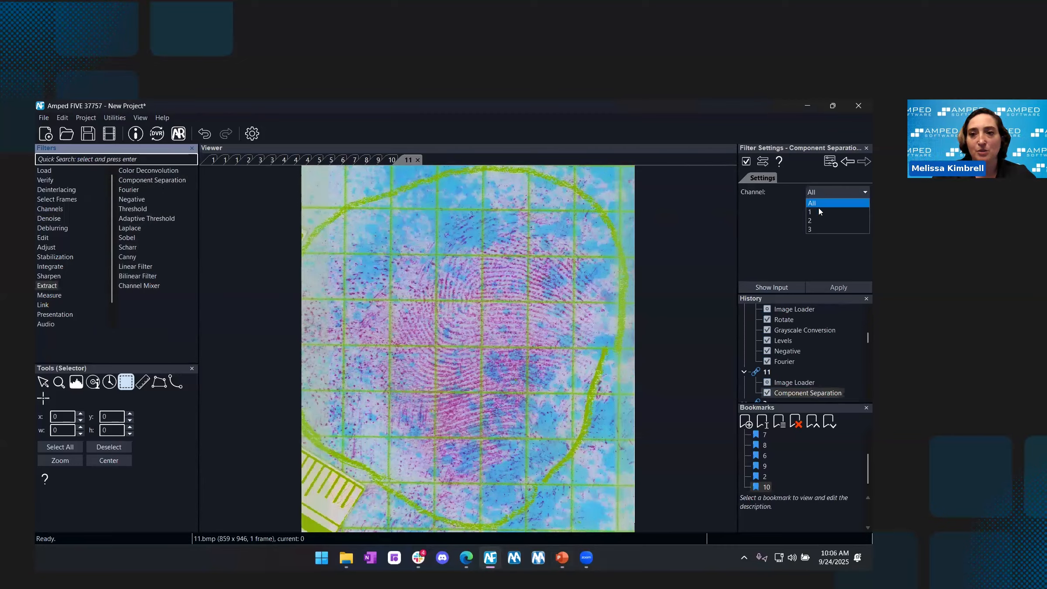
pyautogui.click(818, 211)
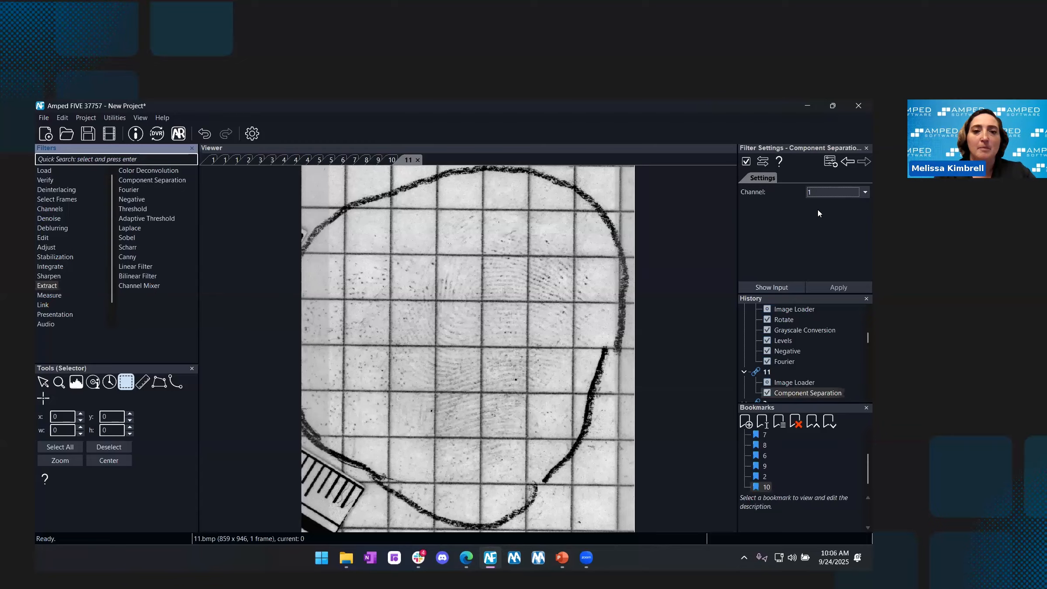
pyautogui.click(835, 190)
pyautogui.click(814, 220)
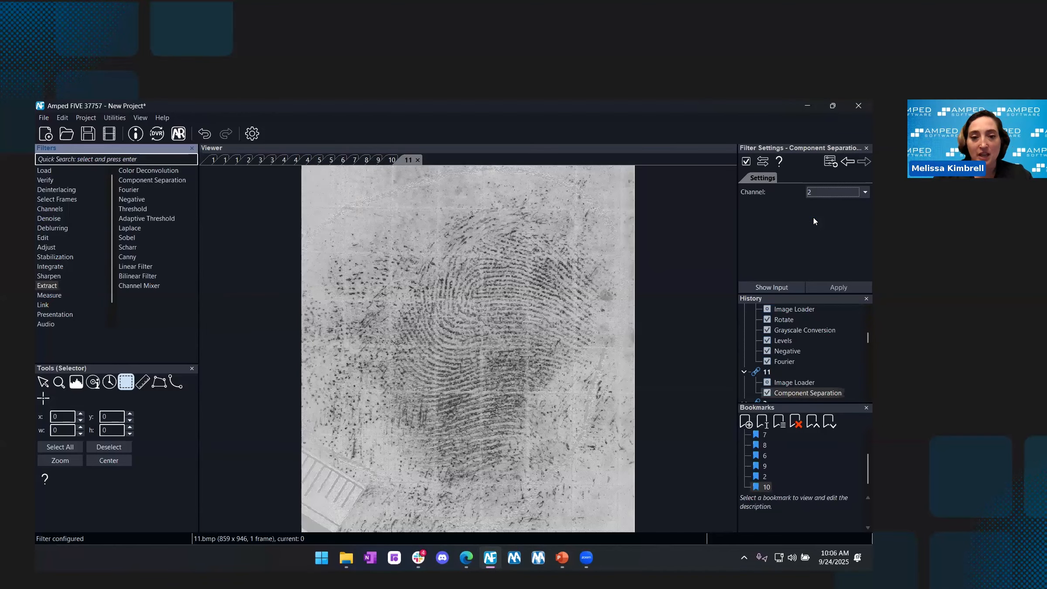
pyautogui.click(824, 194)
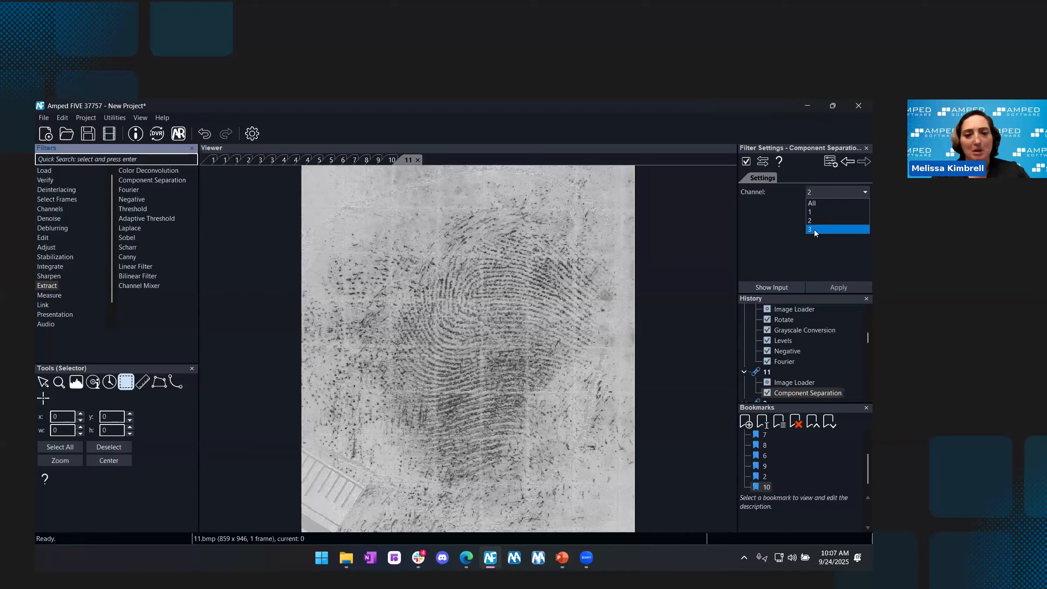
pyautogui.click(814, 230)
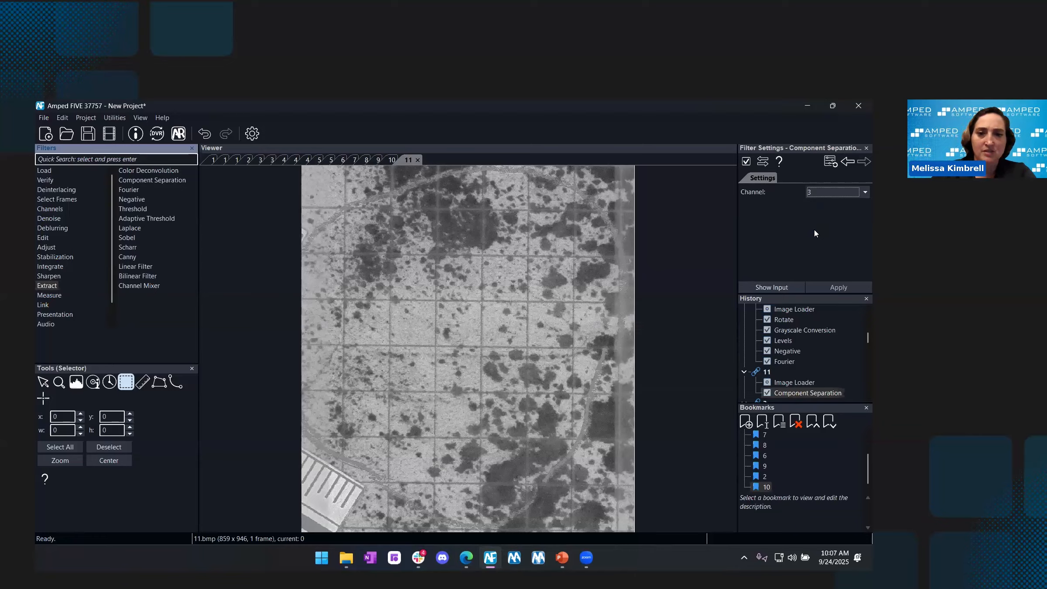
pyautogui.click(820, 190)
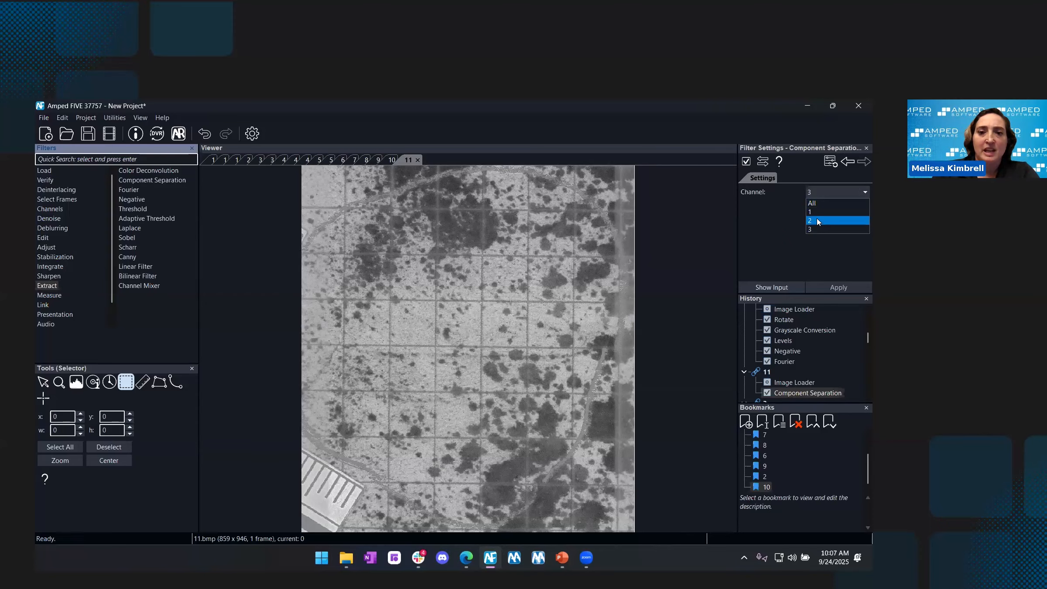
pyautogui.click(819, 220)
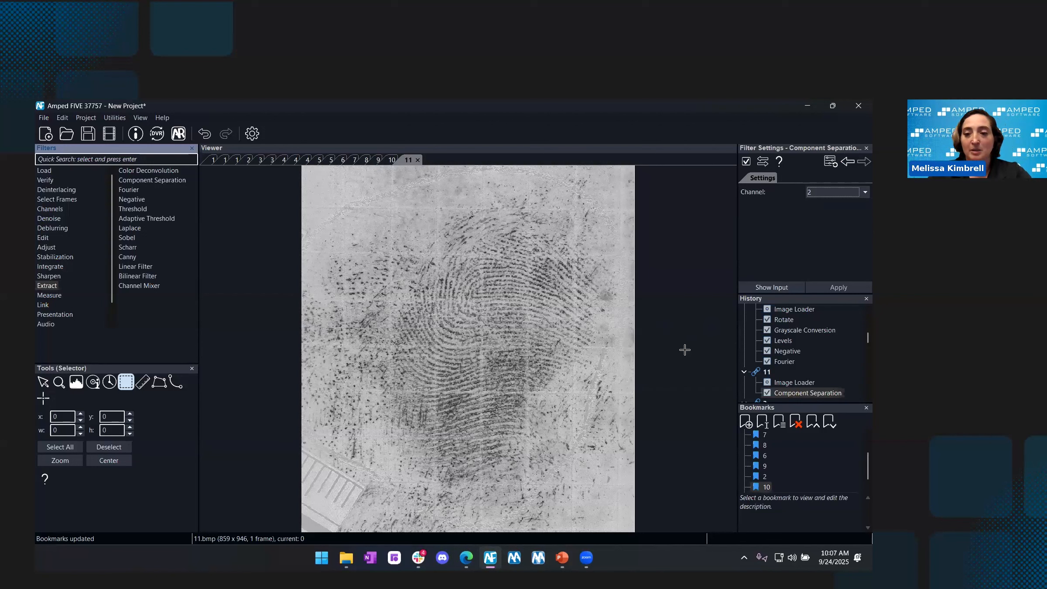
# Bookmark the Component Separation result of image 11 and name the bookmark 11
pyautogui.scroll(-1, 774, 479)
pyautogui.doubleClick(774, 486)
pyautogui.write('11')
pyautogui.press('Return')
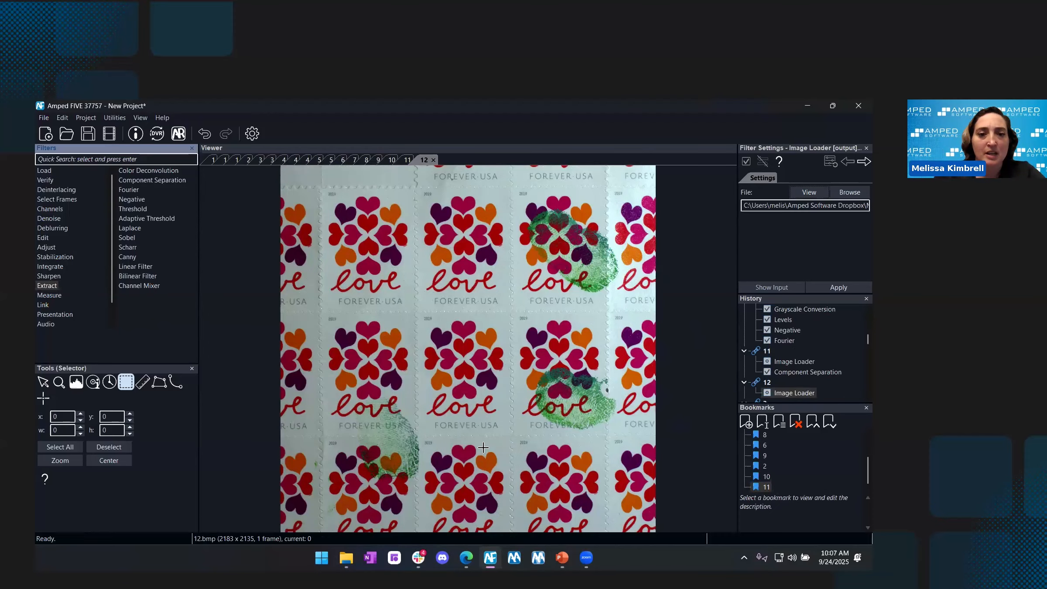
# Apply the Component Separation filter to the stamp sheet image 12.bmp
pyautogui.click(55, 314)
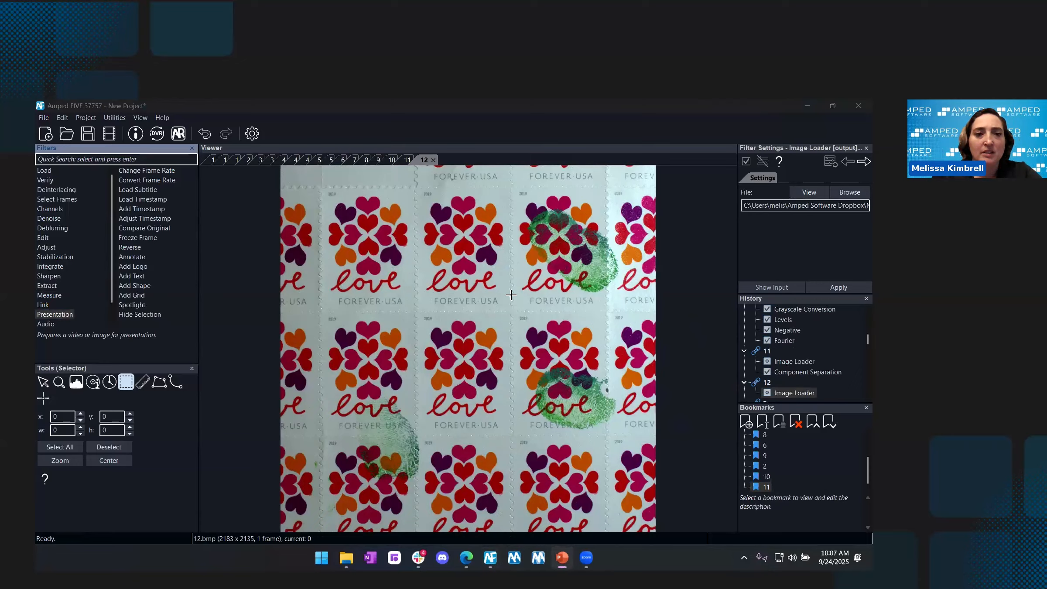
pyautogui.click(49, 295)
pyautogui.click(47, 285)
pyautogui.doubleClick(160, 183)
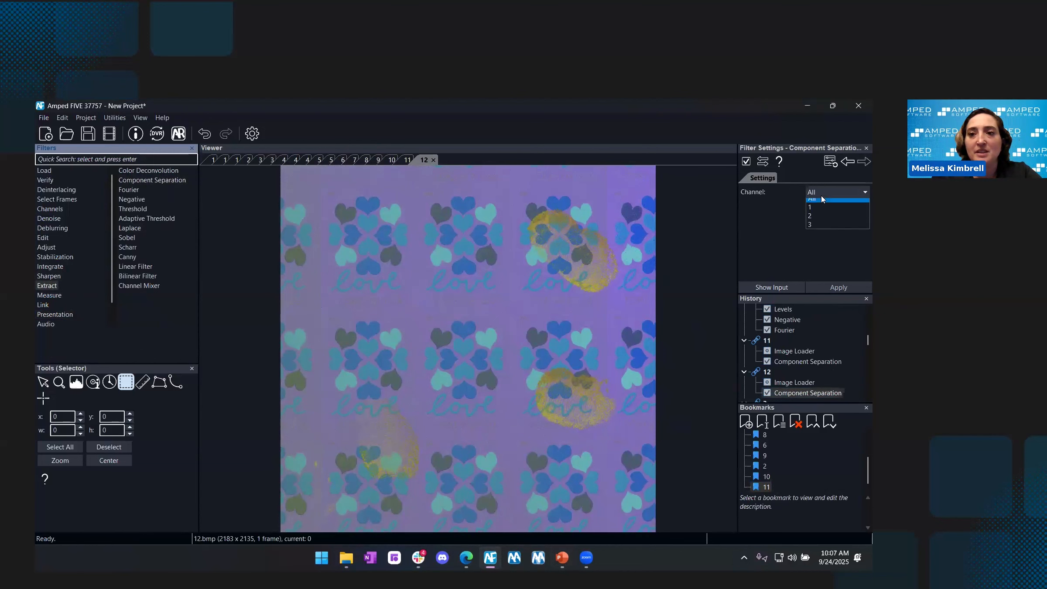
# Compare Component Separation channels 1, 2 and 3 on image 12, keep channel 1 and inspect the prints up close
pyautogui.click(821, 196)
pyautogui.click(821, 212)
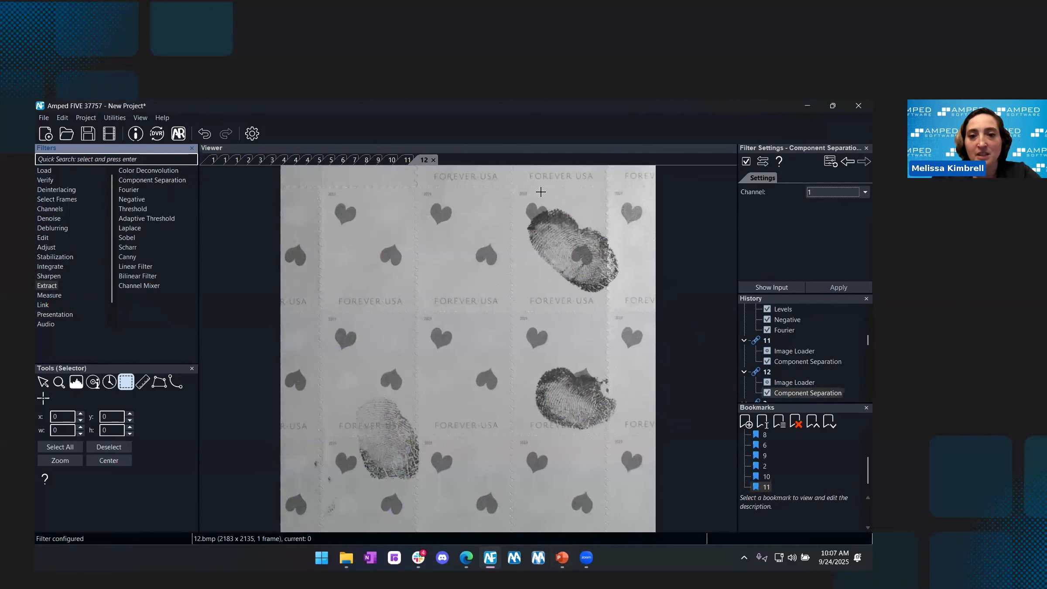
pyautogui.click(821, 192)
pyautogui.click(820, 222)
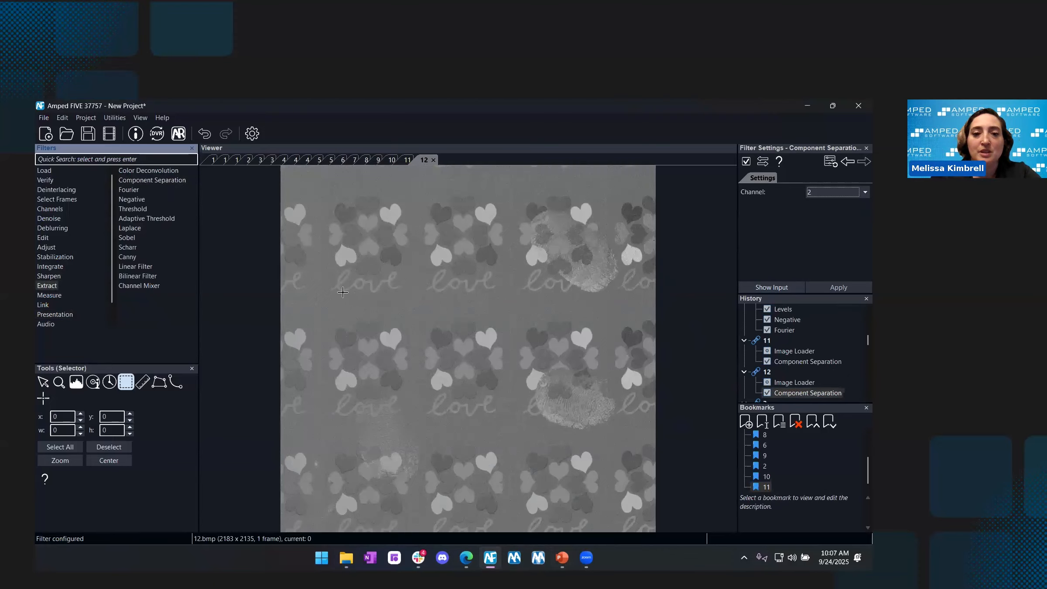
pyautogui.click(835, 192)
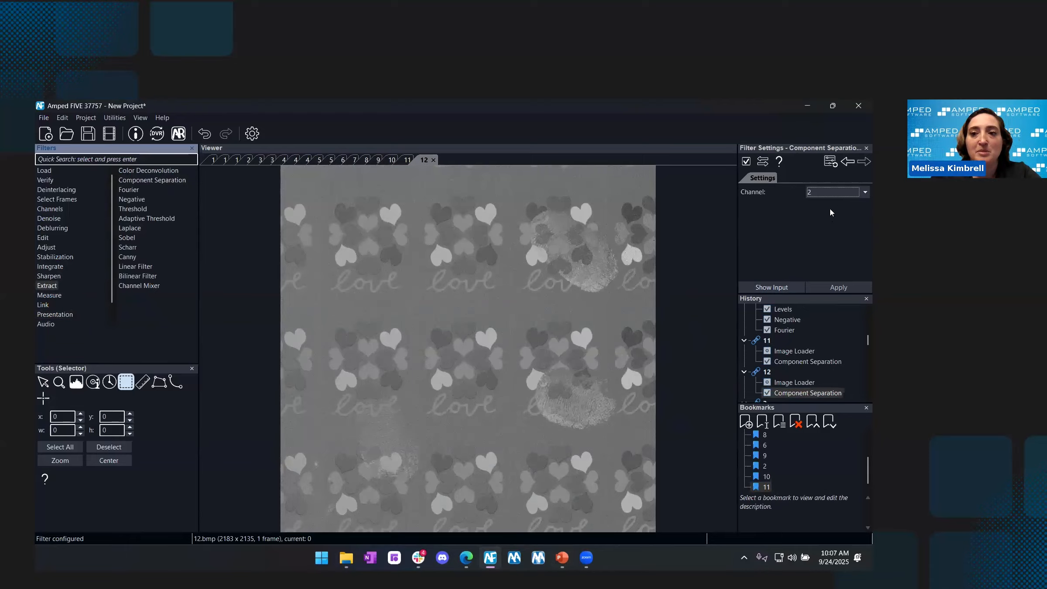
pyautogui.click(817, 232)
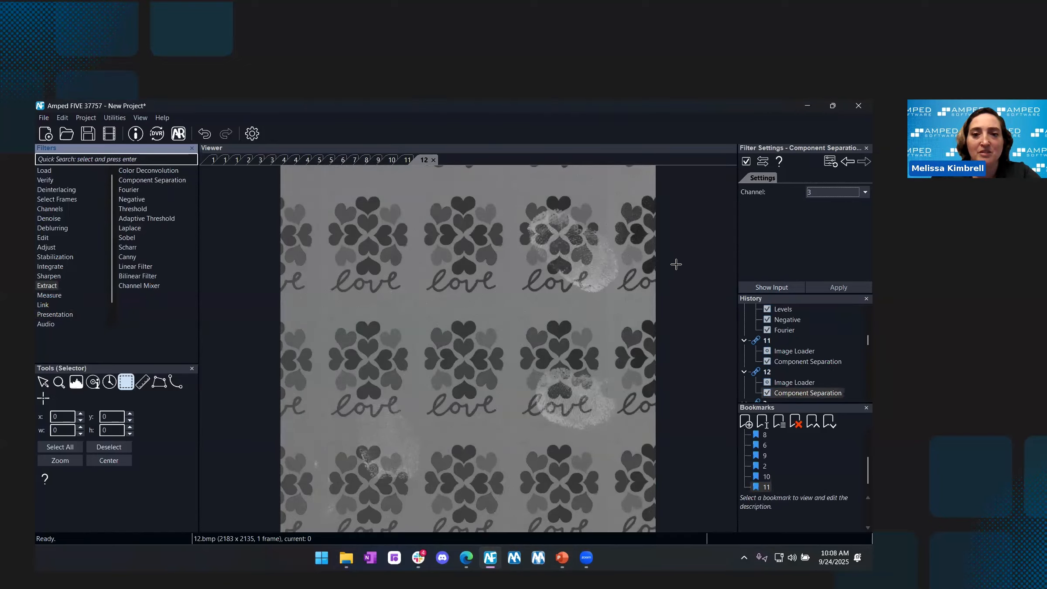
pyautogui.click(822, 191)
pyautogui.click(818, 202)
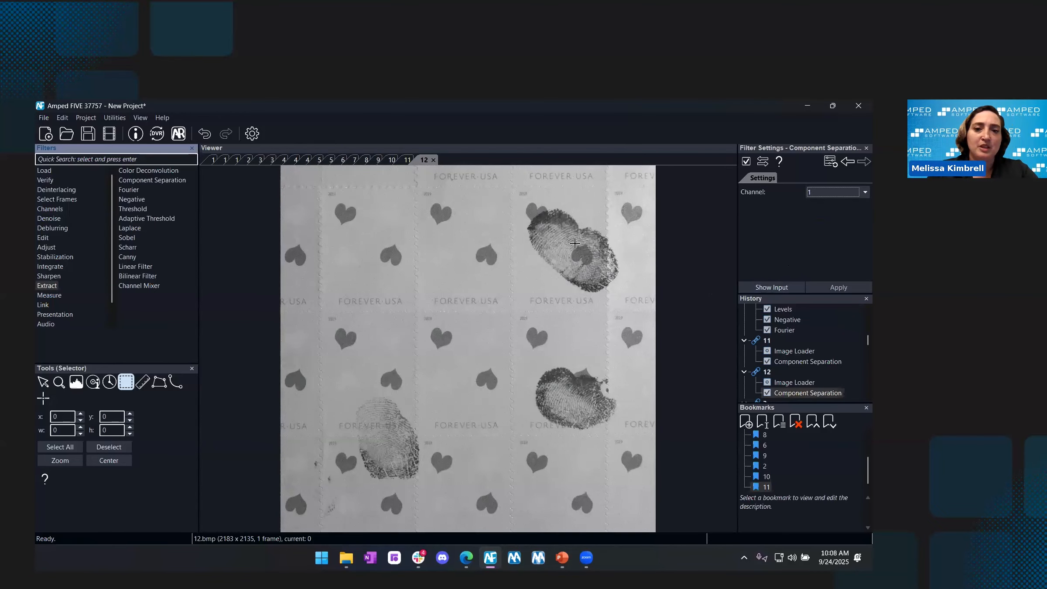
pyautogui.scroll(2, 578, 251)
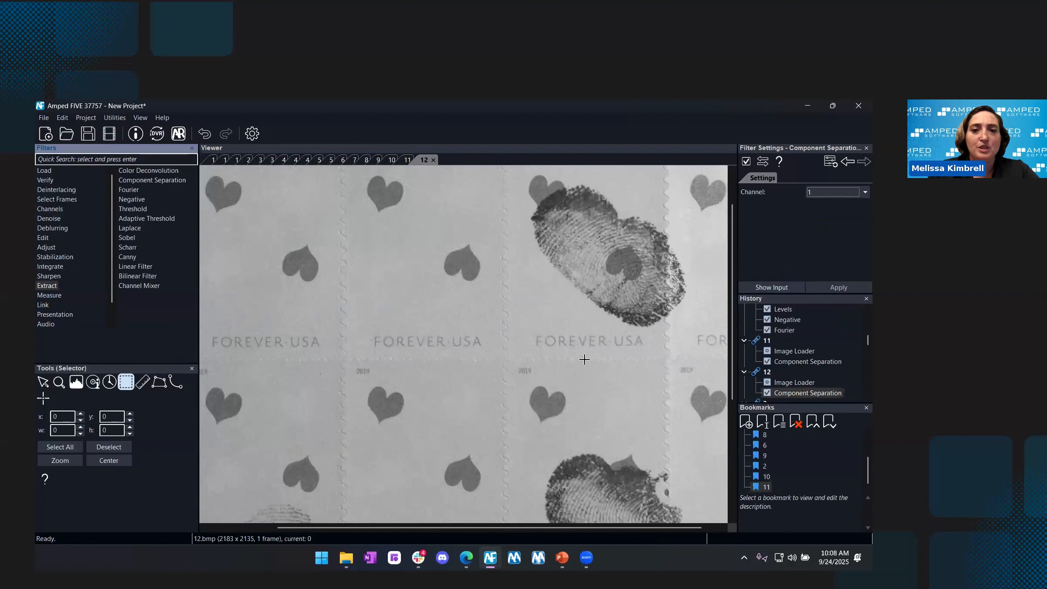
pyautogui.scroll(-3, 584, 358)
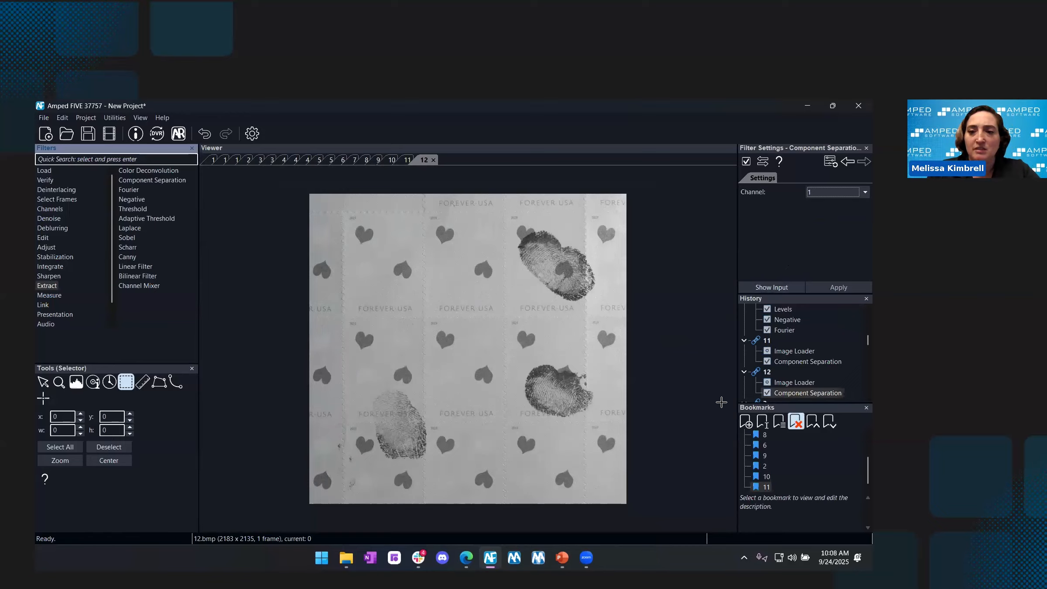
# Bookmark the Component Separation result of image 12 and name the bookmark 12
pyautogui.hotkey('ctrl', 'b')
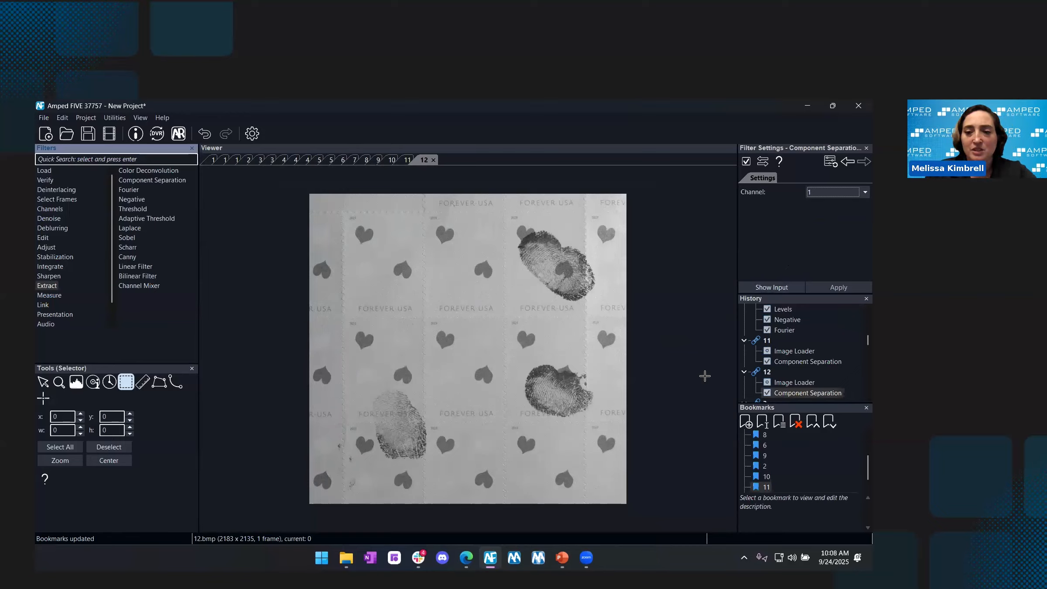
pyautogui.scroll(-1, 789, 501)
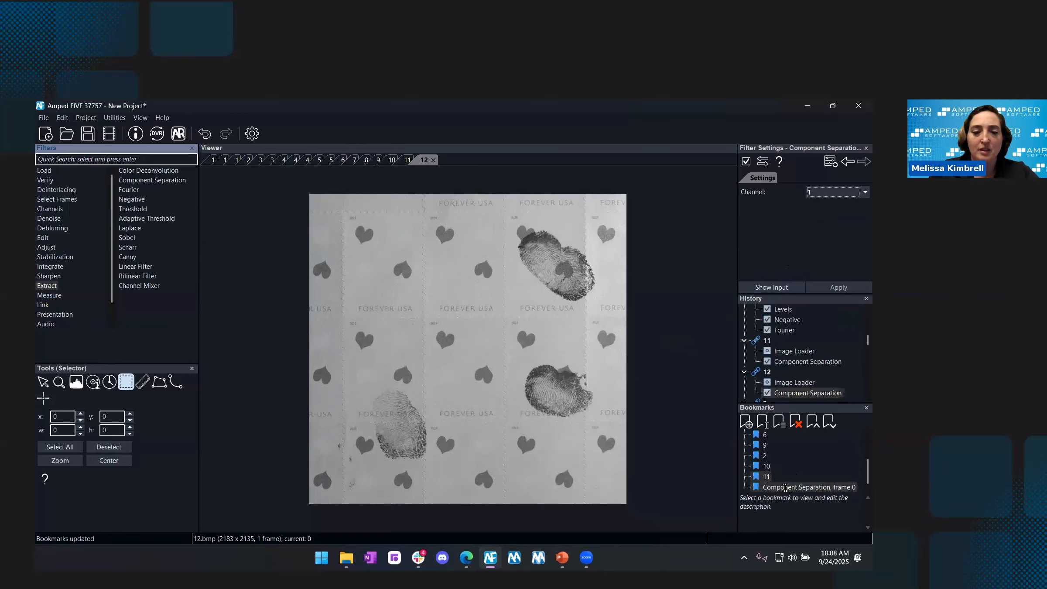
pyautogui.doubleClick(785, 487)
pyautogui.write('12')
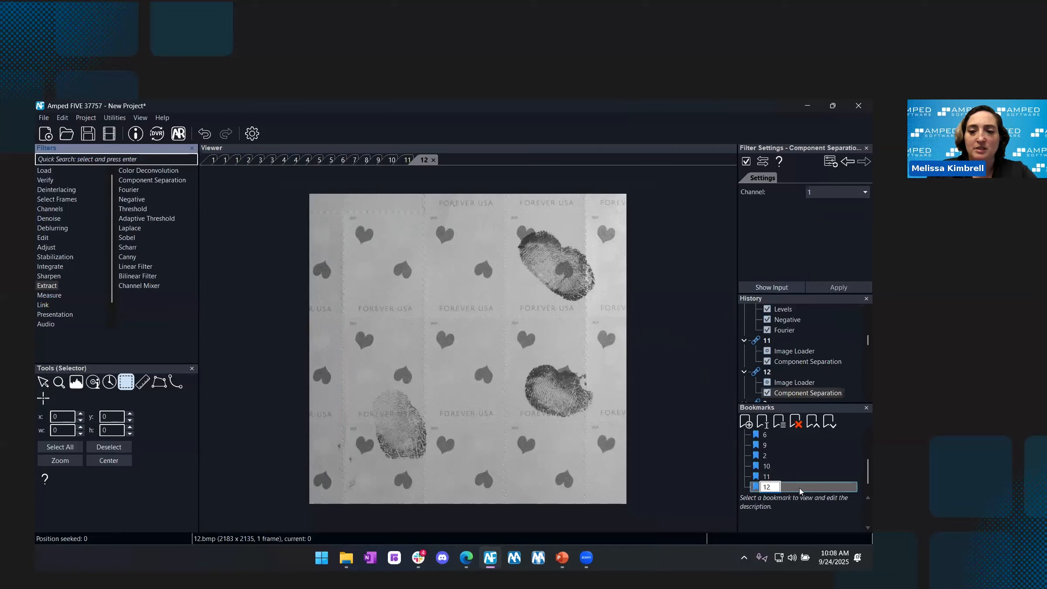
pyautogui.press('Return')
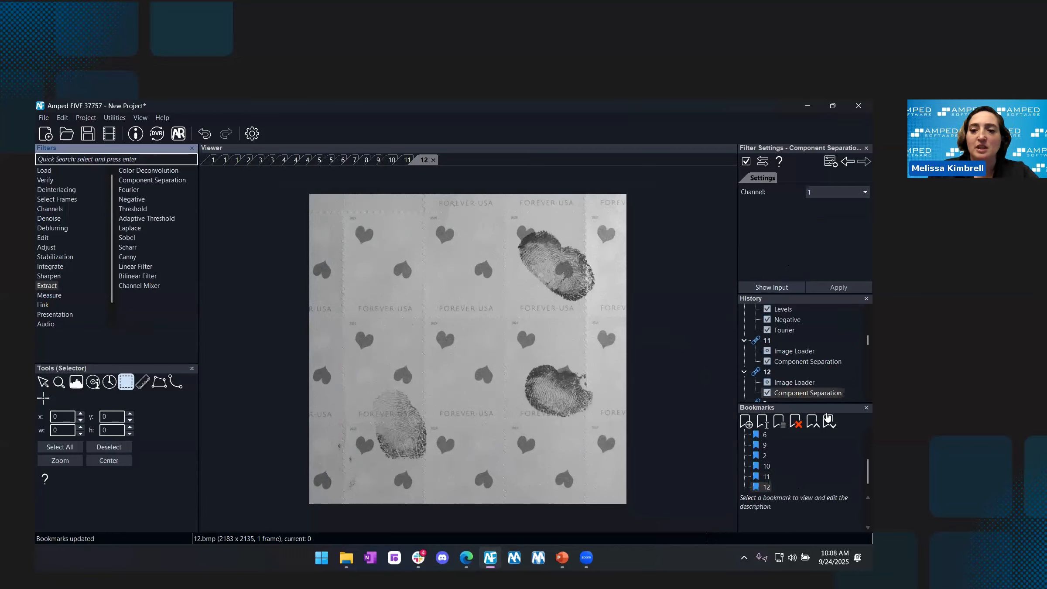
# Clone image 12's Image Loader into a new chain and apply the Extract Channel filter to the copy
pyautogui.moveTo(794, 387); pyautogui.dragTo(794, 401)
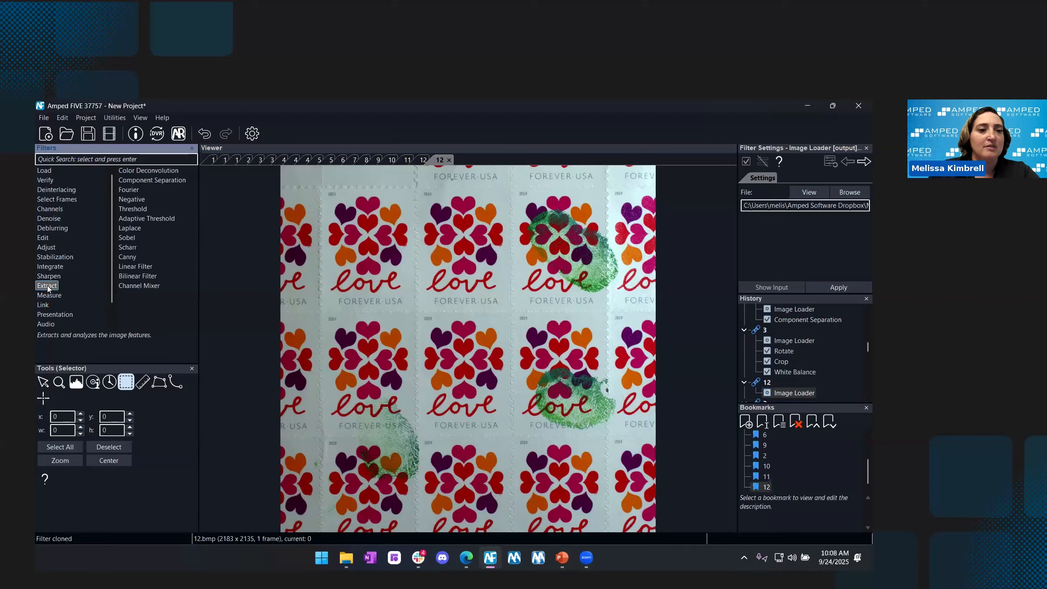
pyautogui.moveTo(52, 209)
pyautogui.doubleClick(140, 200)
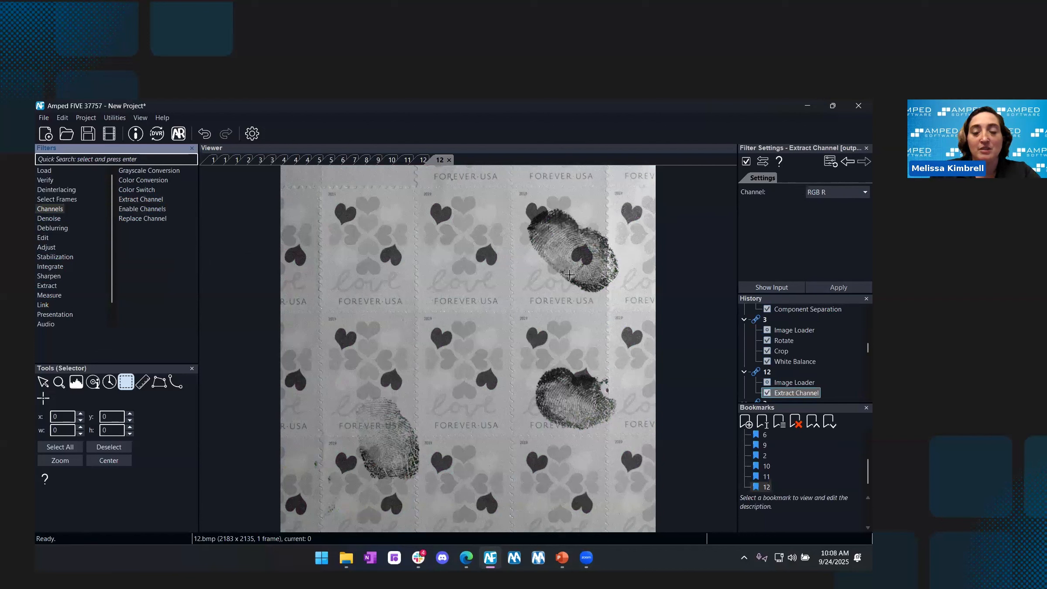
# Compare the Extract Channel output for RGB B with RGB R on the stamp image, ending on RGB R
pyautogui.click(830, 191)
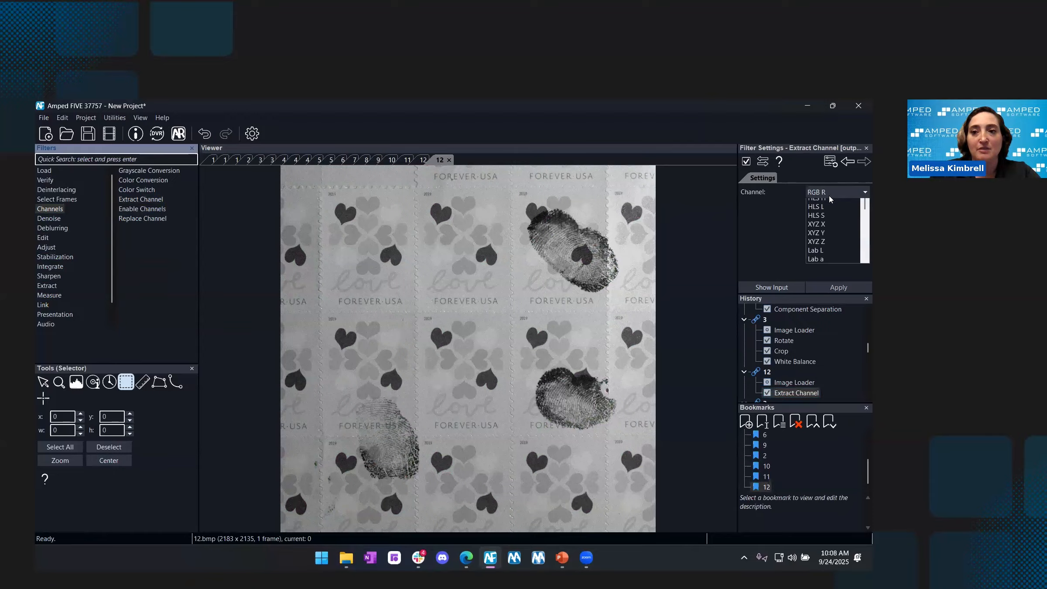
pyautogui.click(828, 194)
pyautogui.scroll(-2, 828, 195)
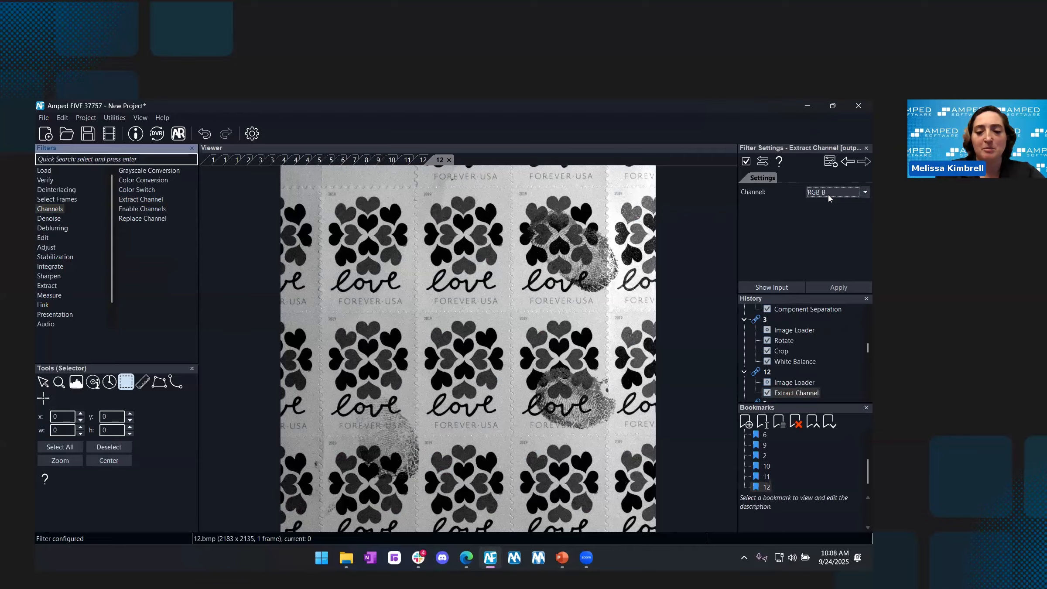
pyautogui.scroll(1, 828, 195)
pyautogui.scroll(1, 828, 195)
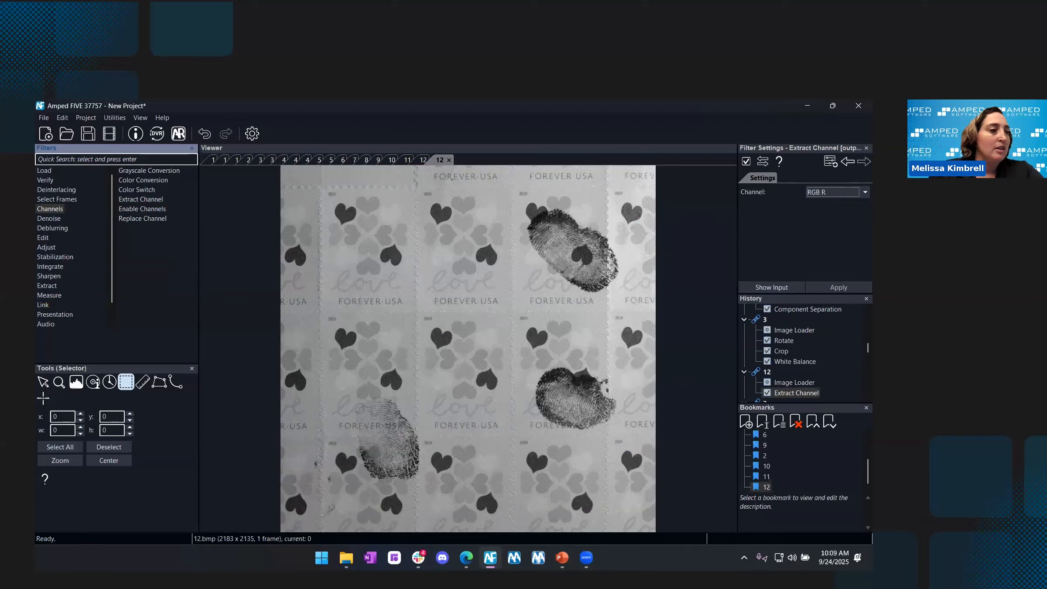
# Load the image 13.NEF into the project as a new chain
pyautogui.hotkey('alt', 'Tab')
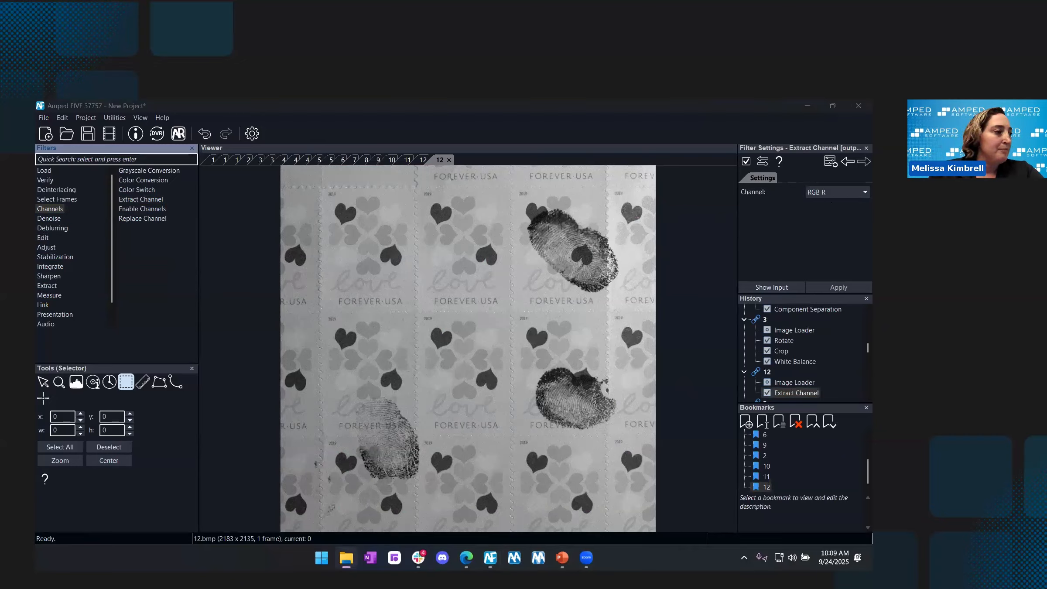
pyautogui.hotkey('alt', 'Tab')
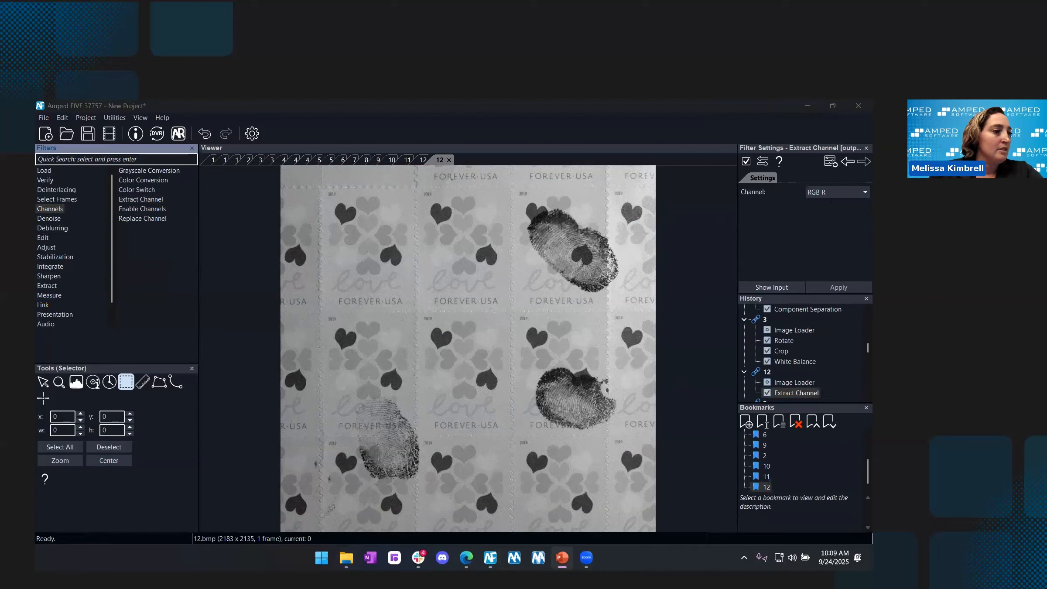
pyautogui.hotkey('alt', 'Tab')
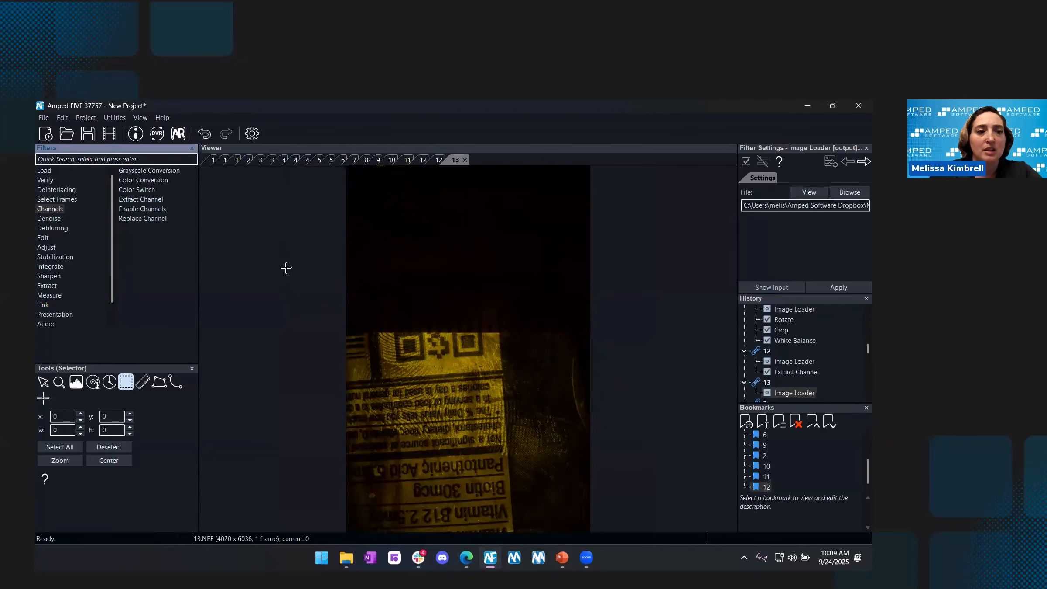
# Apply the Levels filter to image 13 and set Highlights to 135
pyautogui.moveTo(50, 247)
pyautogui.doubleClick(127, 248)
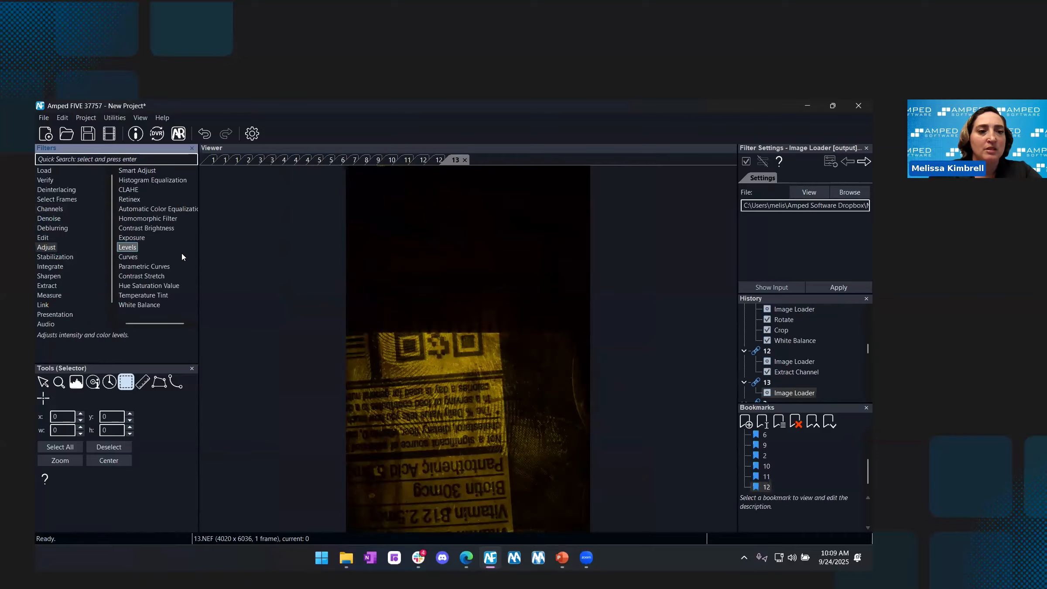
pyautogui.moveTo(815, 245); pyautogui.dragTo(795, 246)
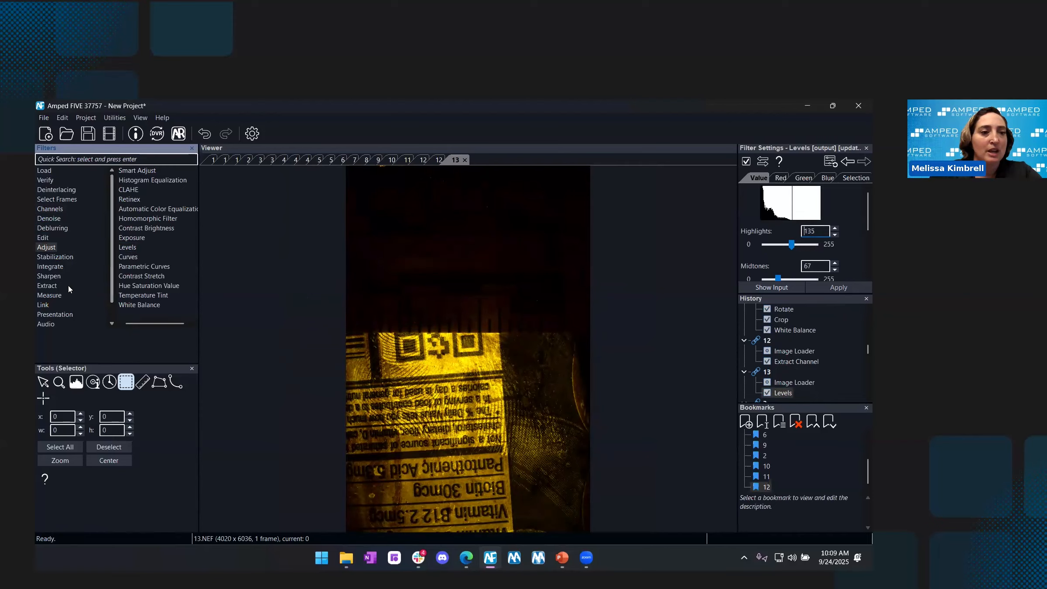
# Apply the Component Separation filter to image 13, try channel 1 and set the channel to 2
pyautogui.click(53, 286)
pyautogui.doubleClick(176, 180)
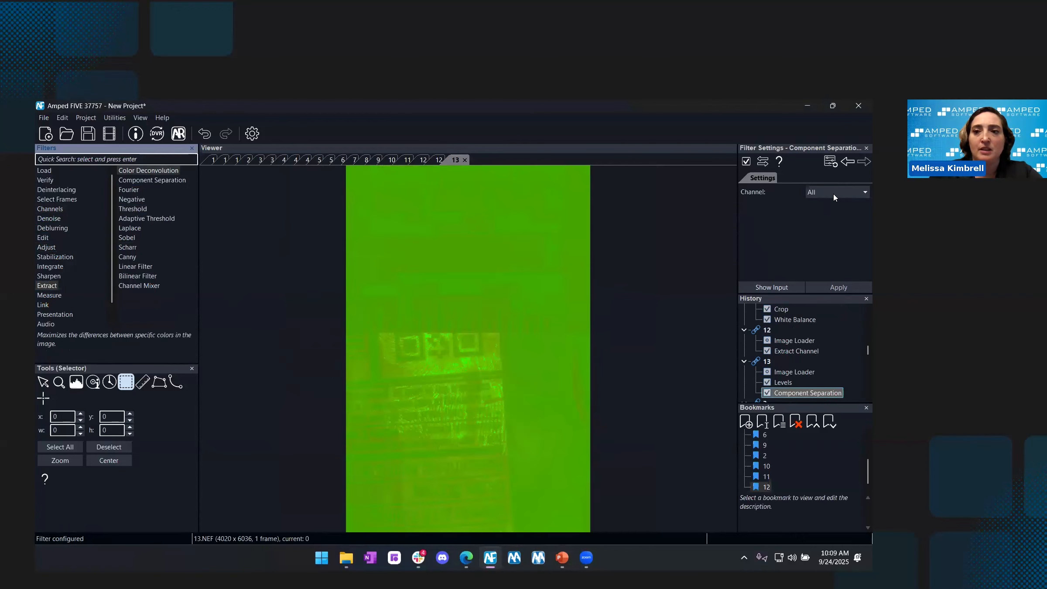
pyautogui.click(833, 194)
pyautogui.click(828, 211)
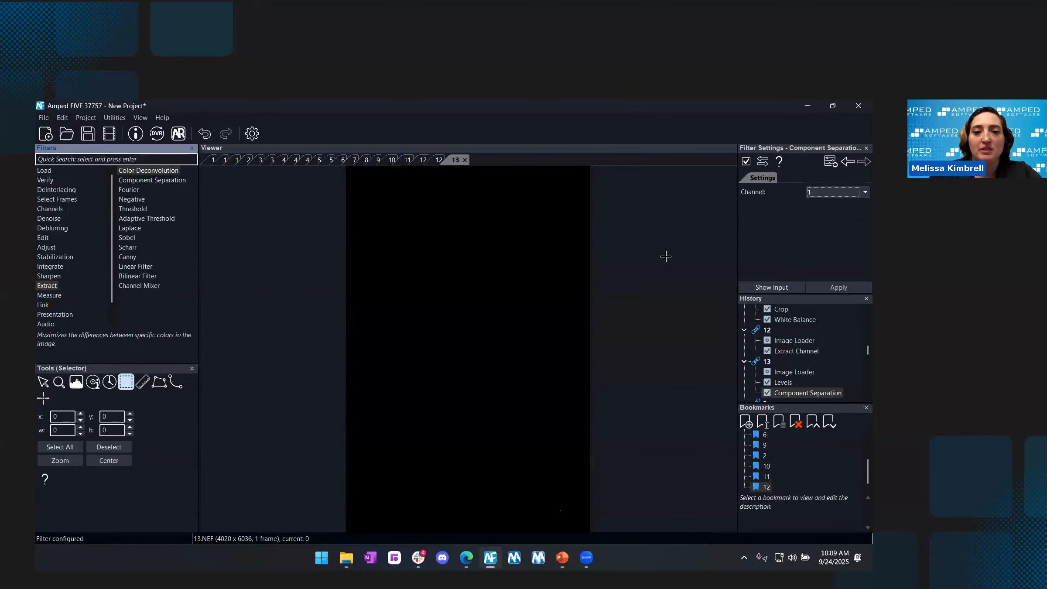
pyautogui.click(816, 192)
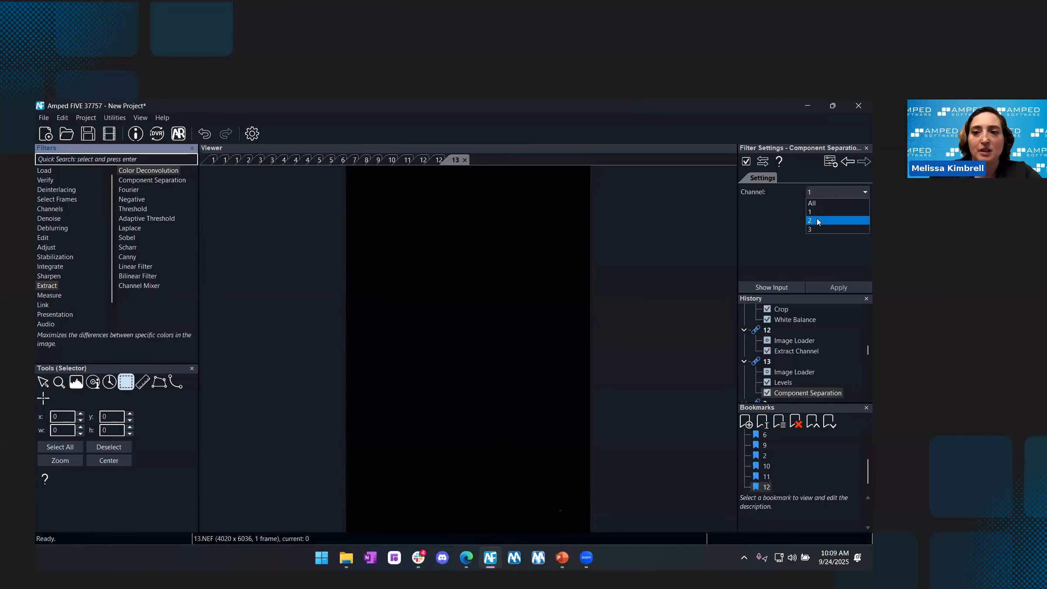
pyautogui.click(816, 216)
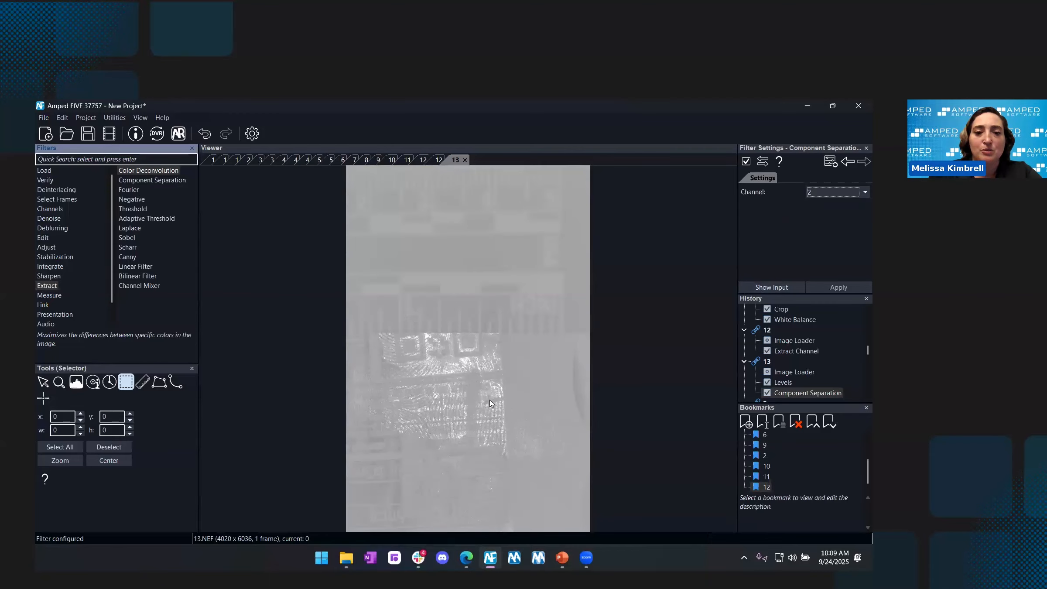
# Compare Component Separation channel 3 with channel 2 on image 13, ending on channel 2, and inspect the print's ridges up close
pyautogui.scroll(3, 403, 436)
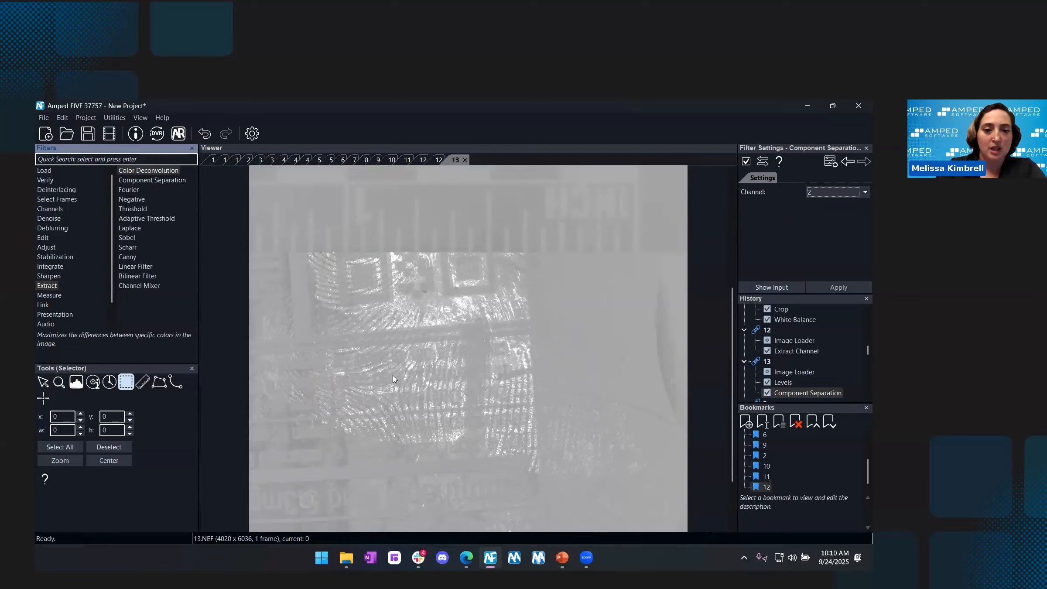
pyautogui.click(824, 193)
pyautogui.click(825, 230)
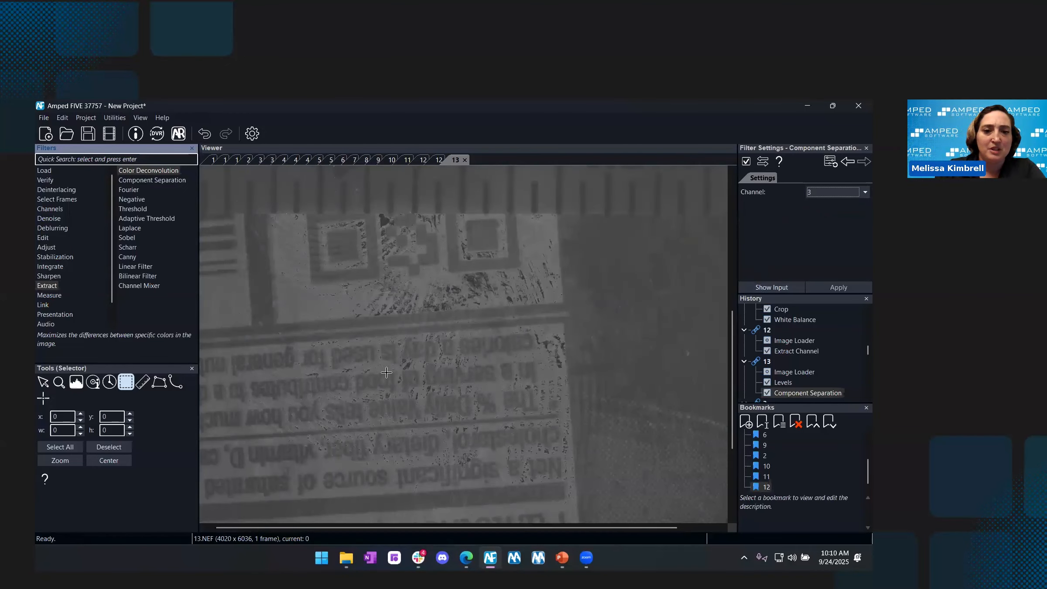
pyautogui.click(828, 191)
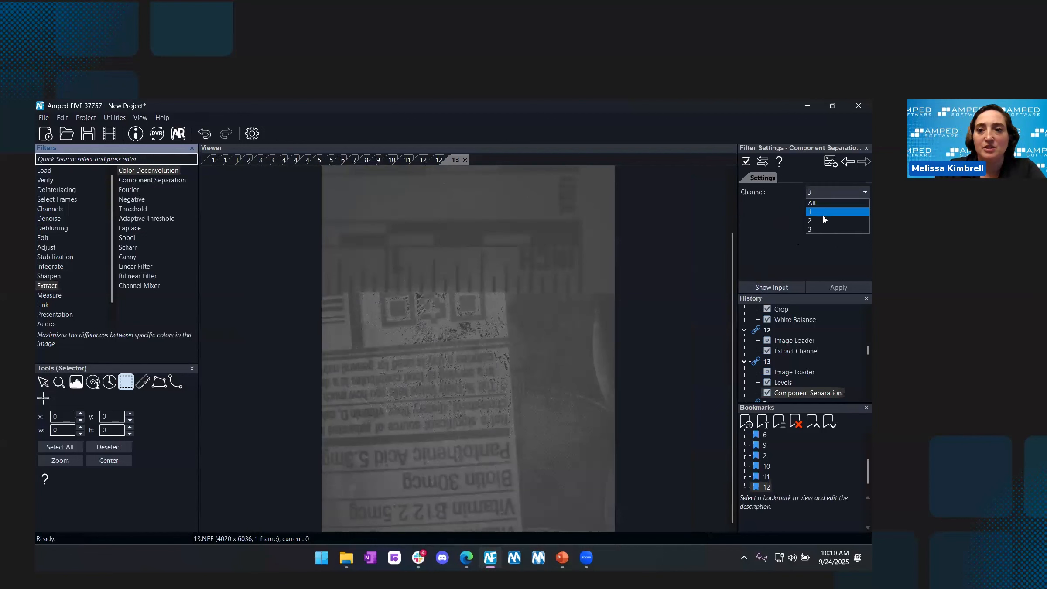
pyautogui.click(824, 218)
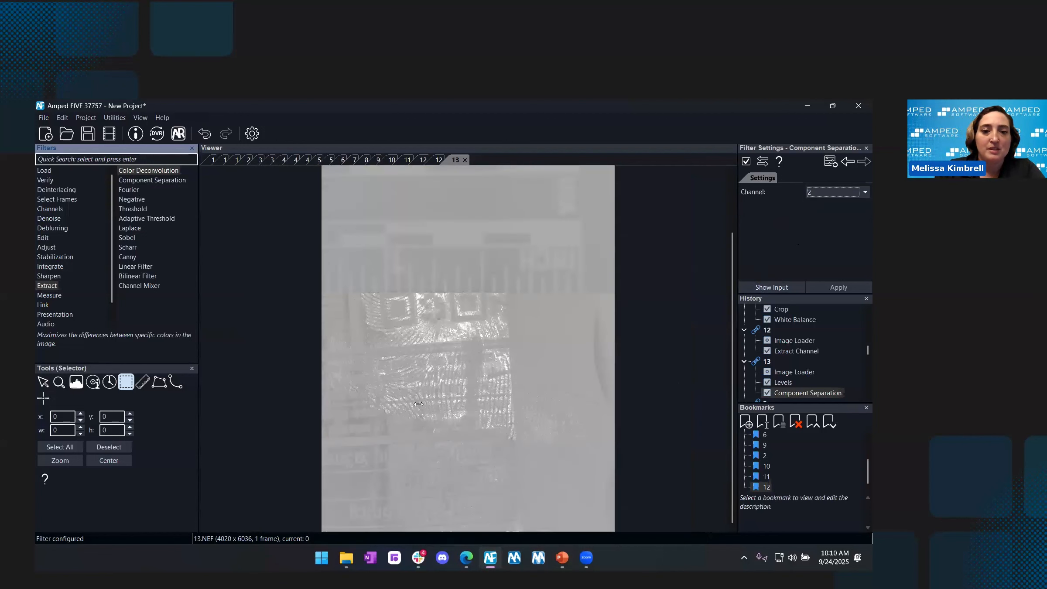
pyautogui.scroll(2, 418, 404)
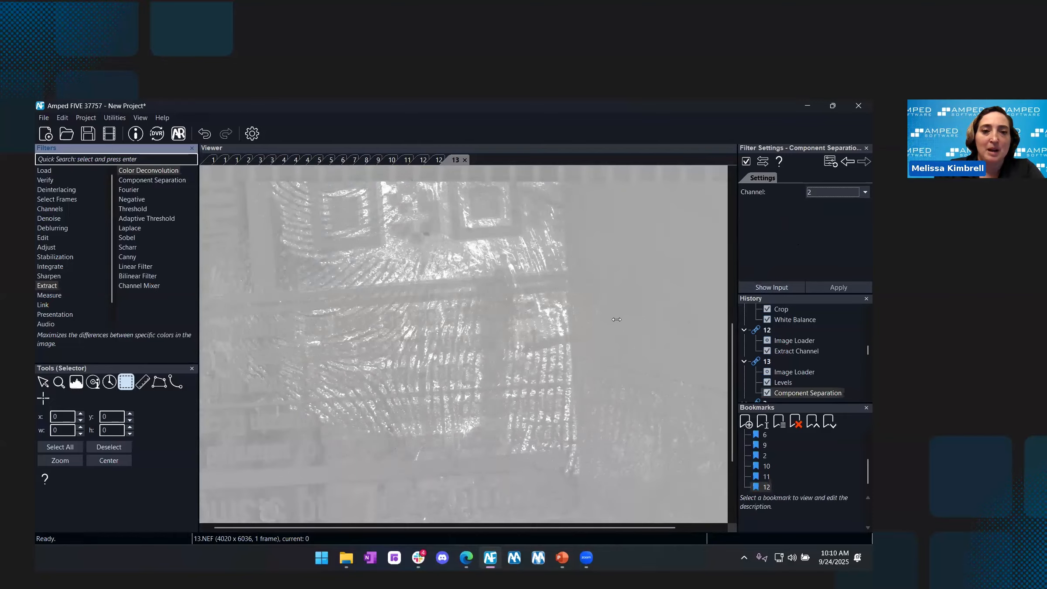
# Move Component Separation ahead of Levels in image 13's chain and open the Levels settings
pyautogui.click(788, 392)
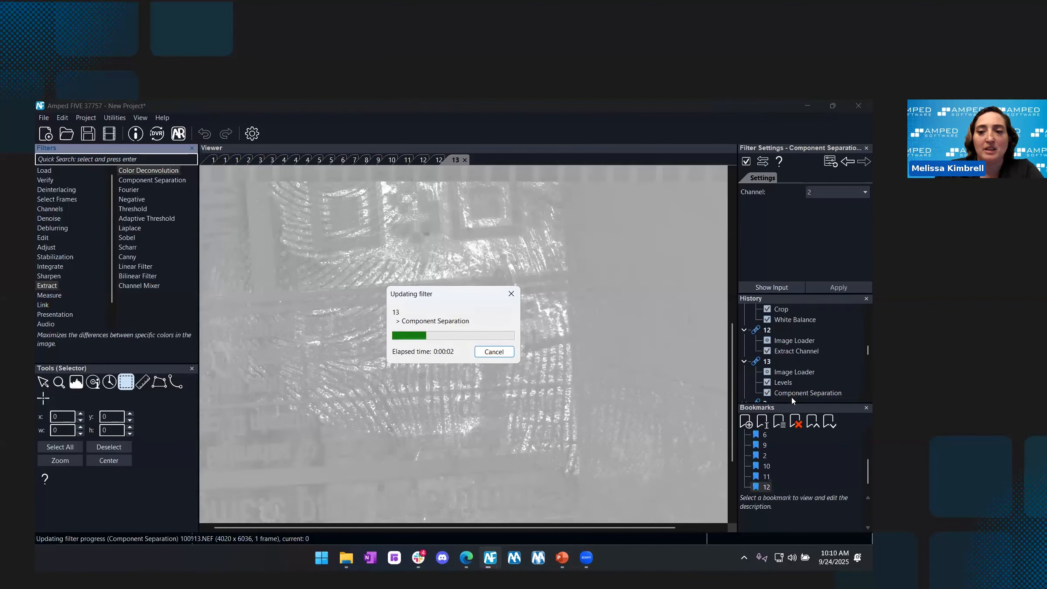
pyautogui.moveTo(791, 396); pyautogui.dragTo(797, 384)
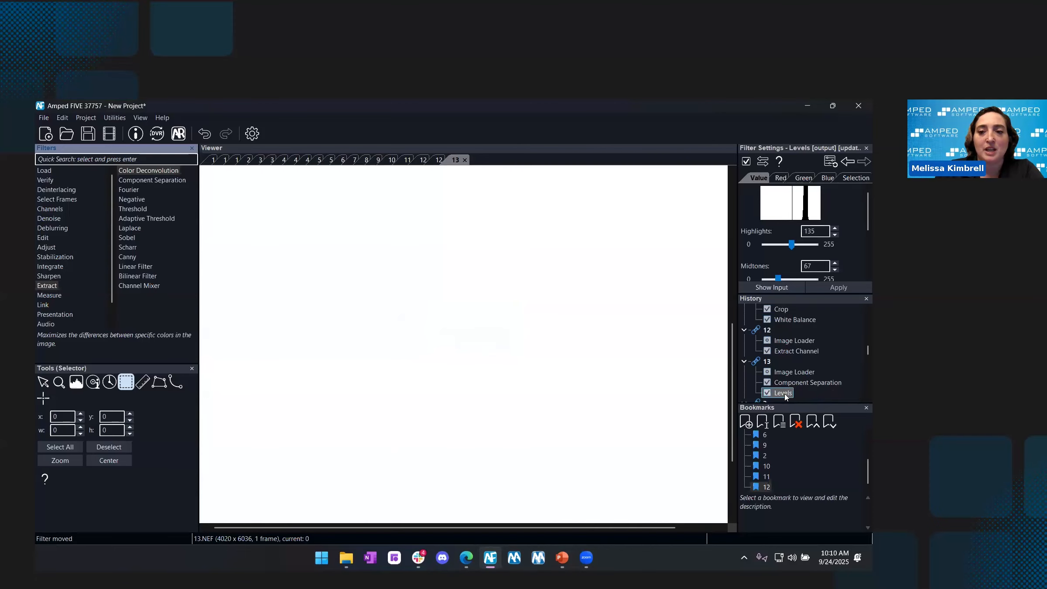
pyautogui.click(783, 393)
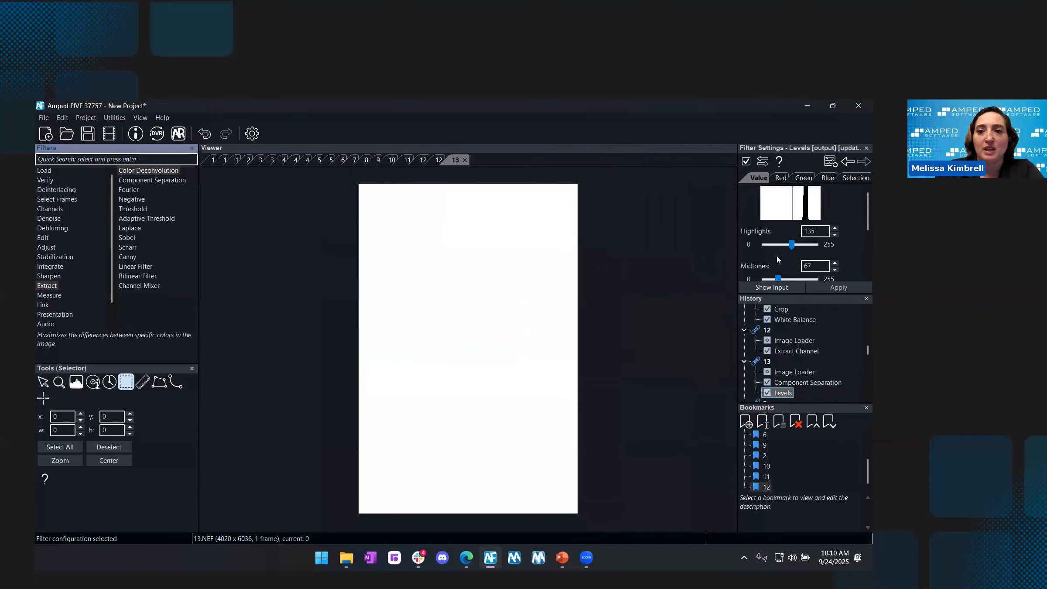
# Set image 13's Levels Highlights to 208 and Shadows to 180, and invert the result with the Negative filter
pyautogui.moveTo(794, 244); pyautogui.dragTo(806, 245)
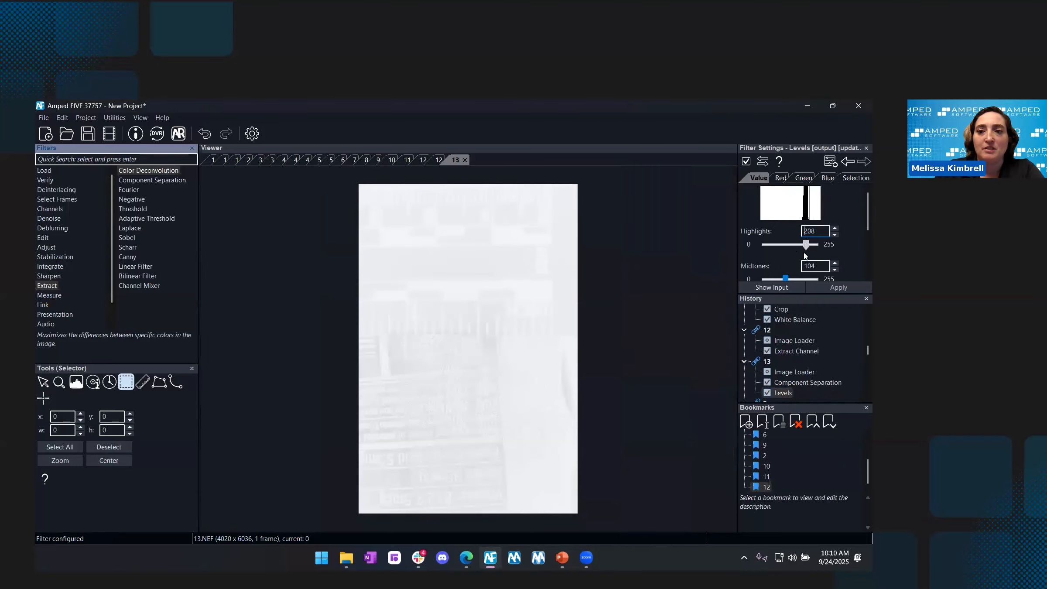
pyautogui.scroll(-1, 840, 265)
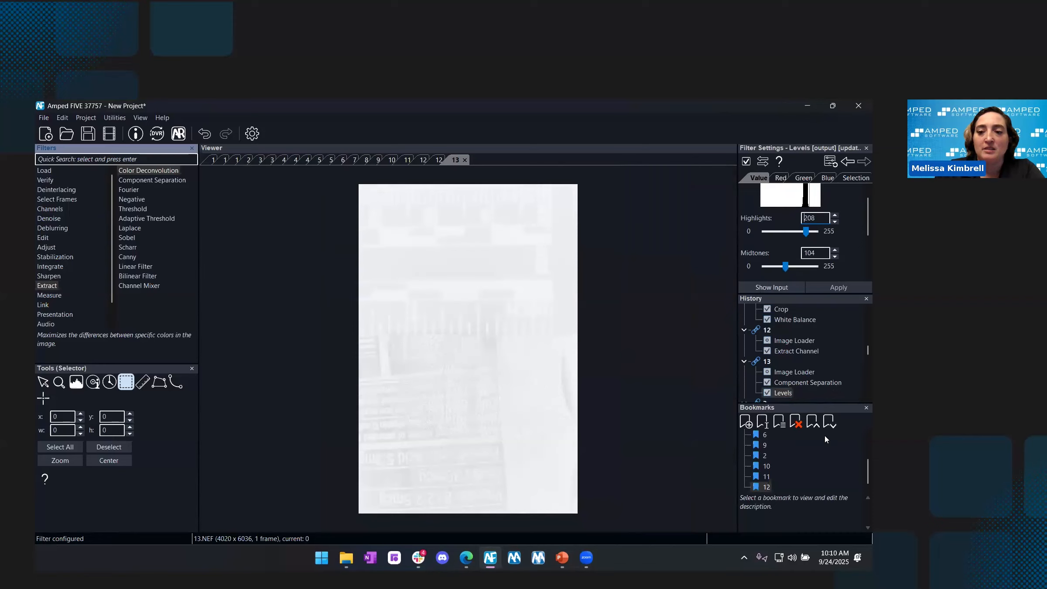
pyautogui.click(866, 407)
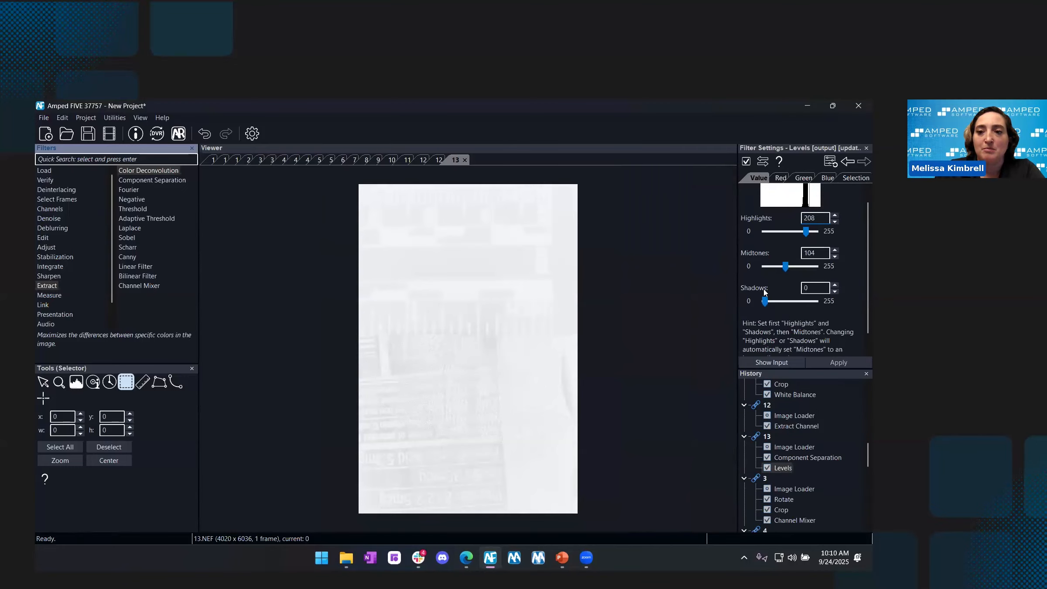
pyautogui.moveTo(768, 302); pyautogui.dragTo(806, 303)
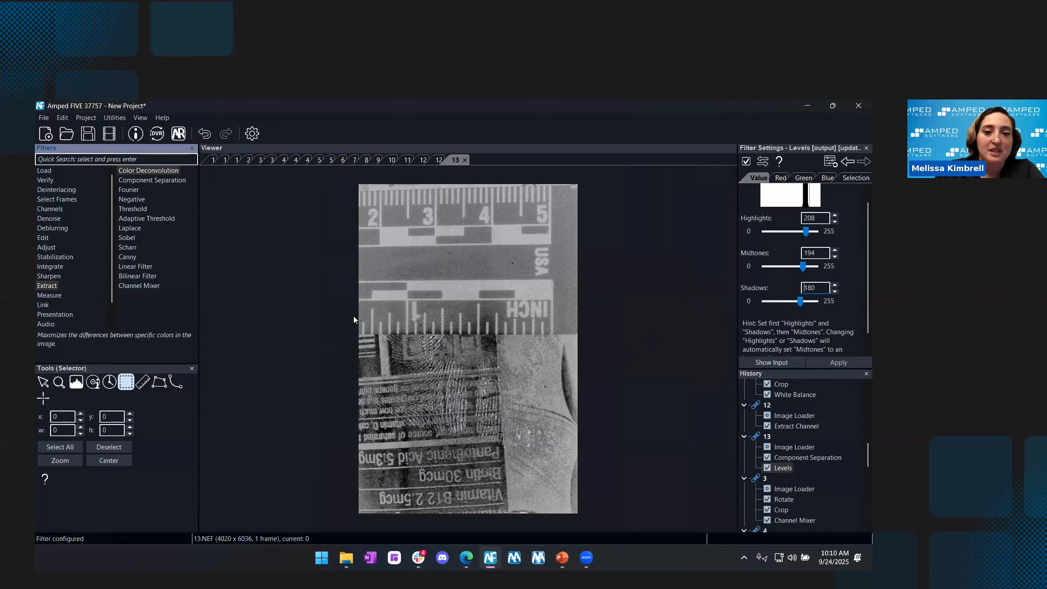
pyautogui.scroll(3, 474, 454)
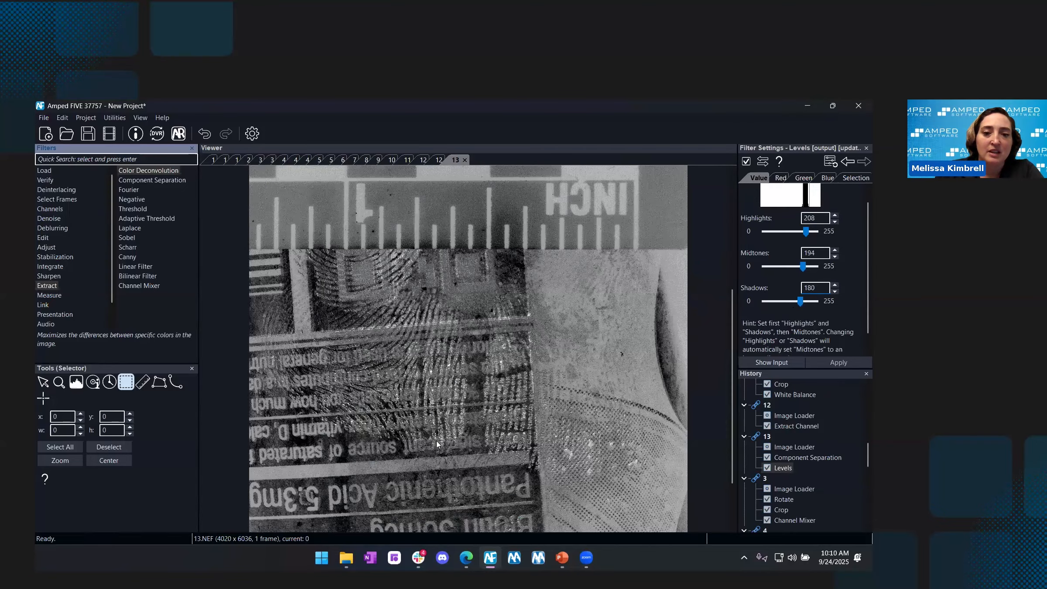
pyautogui.doubleClick(144, 200)
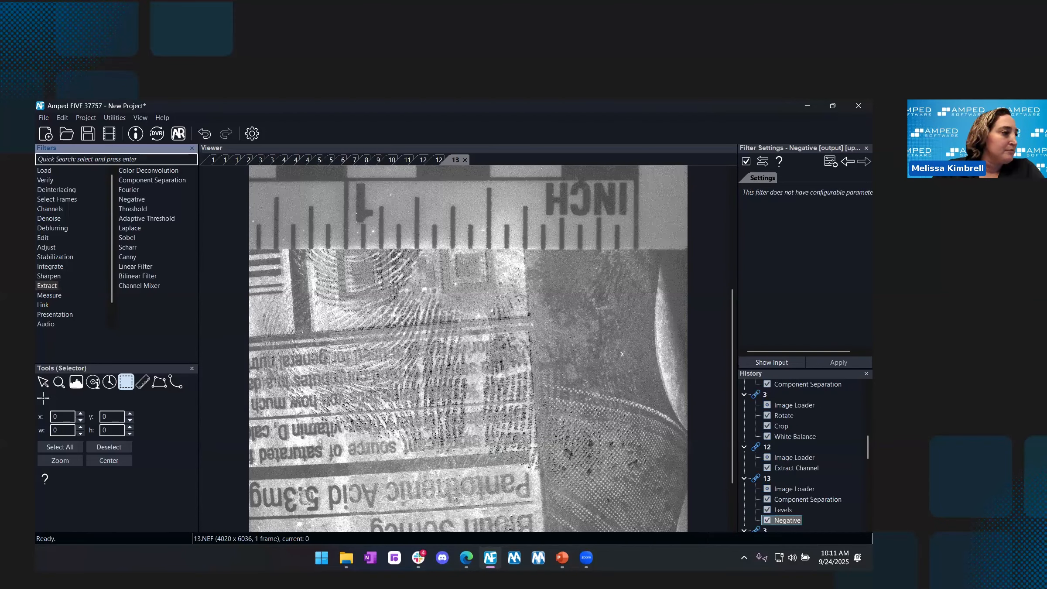
# Load 14.JPEG as a new chain and examine the faint impression on the concrete beside the scale
pyautogui.hotkey('alt', 'Tab')
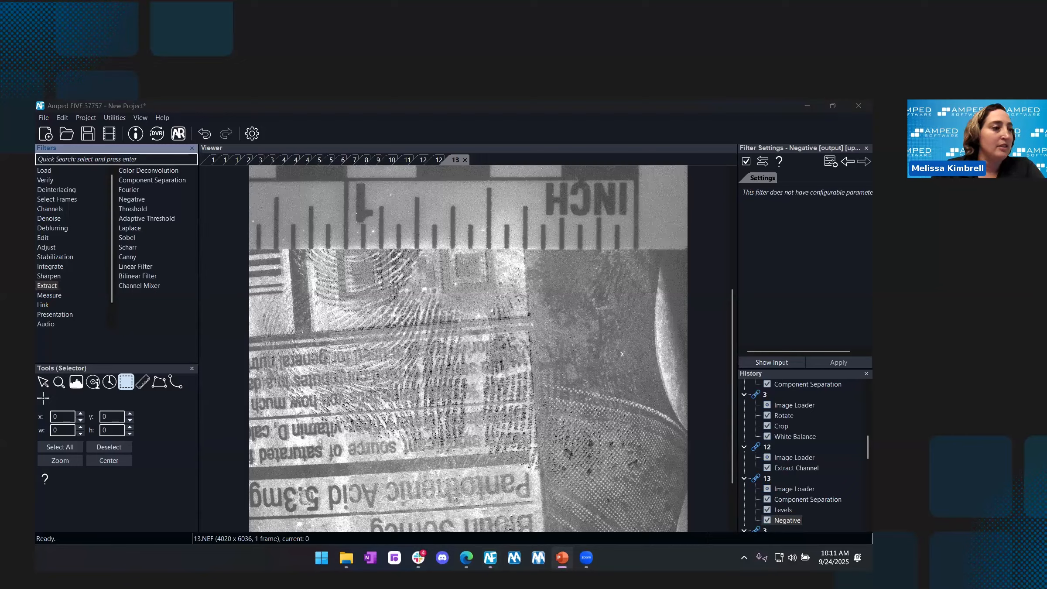
pyautogui.moveTo(222, 392); pyautogui.dragTo(371, 393)
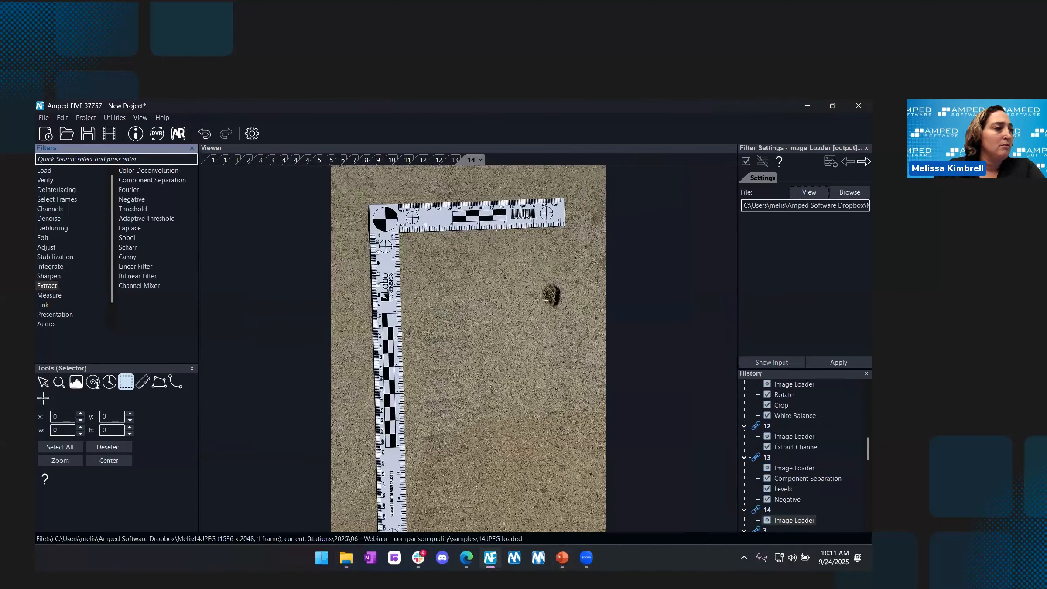
pyautogui.hotkey('alt', 'Tab')
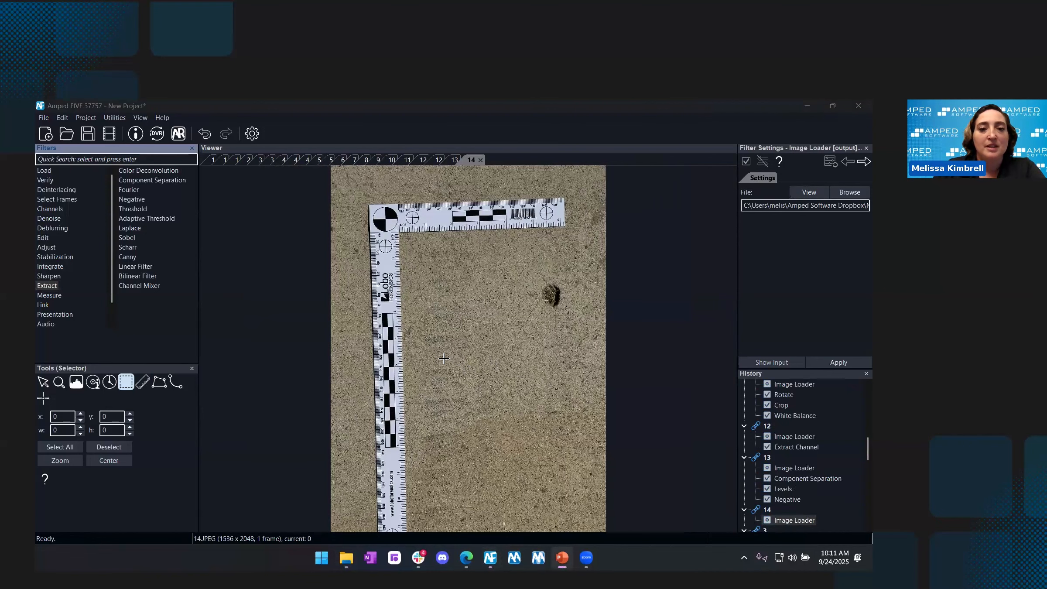
pyautogui.scroll(2, 437, 445)
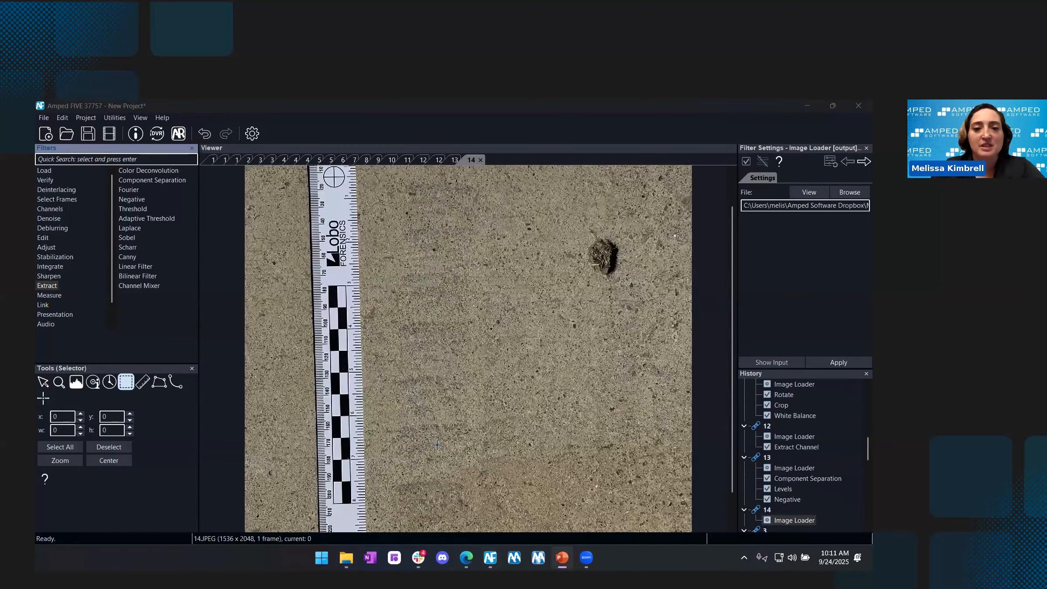
pyautogui.scroll(-1, 477, 393)
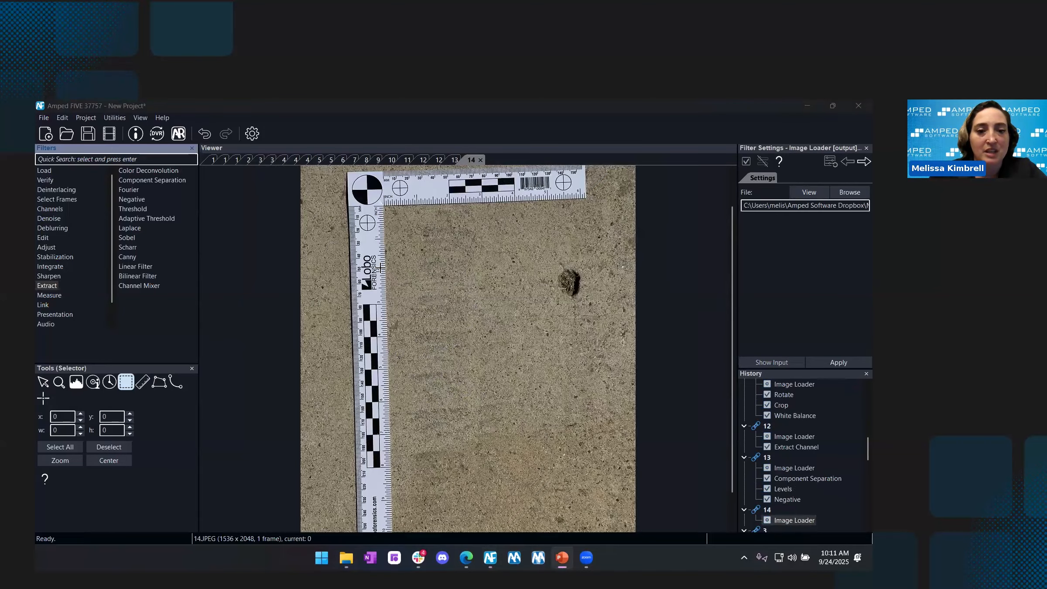
pyautogui.scroll(3, 381, 358)
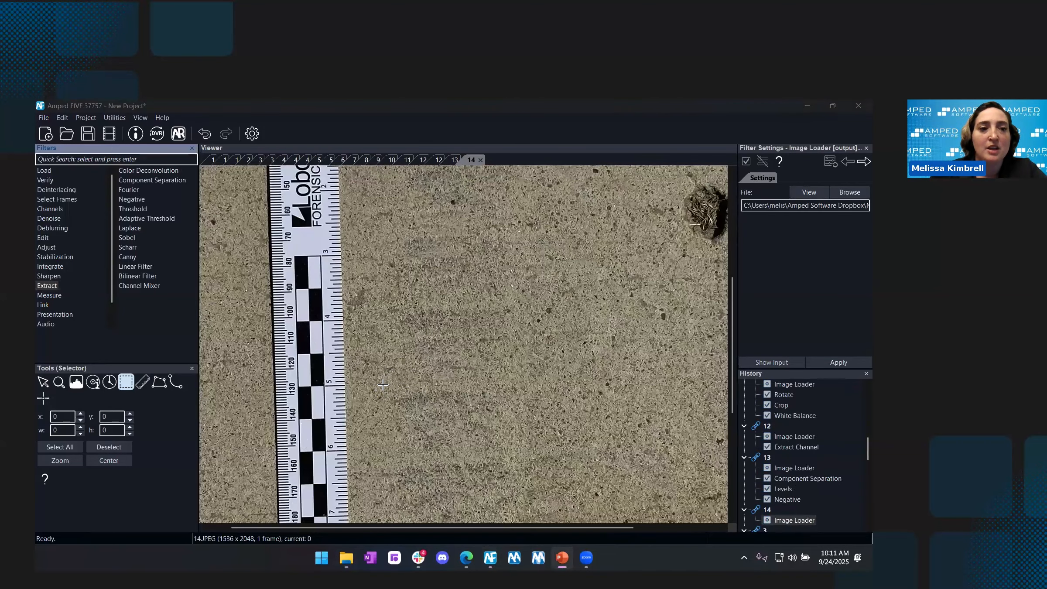
pyautogui.scroll(-2, 269, 213)
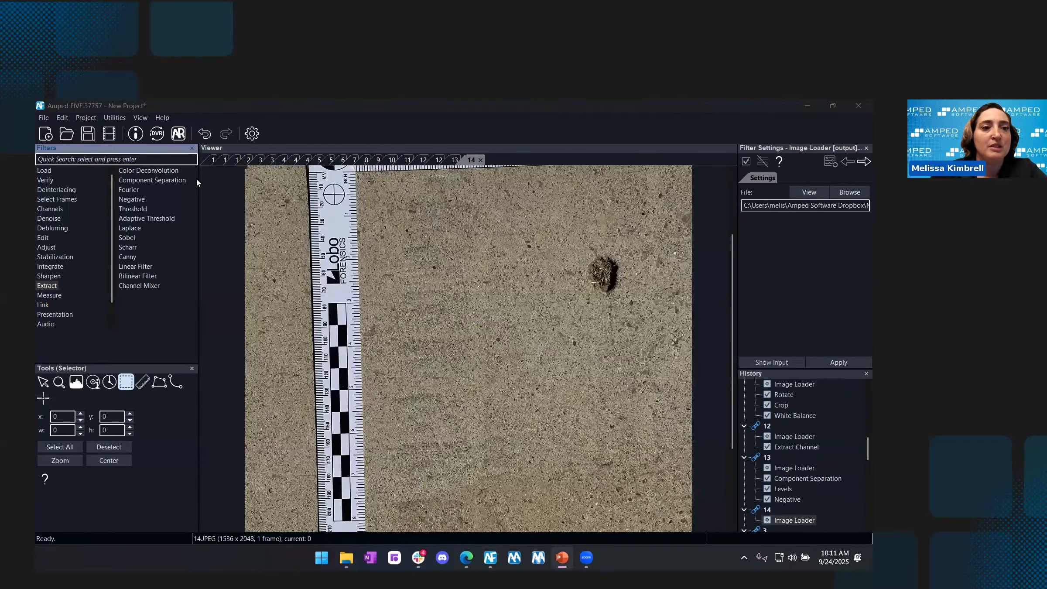
# Add Color Deconvolution to image 14, sampling the desired color on the impression at 575, 1151 and the first undesired color on bare concrete at 803, 1267
pyautogui.doubleClick(184, 171)
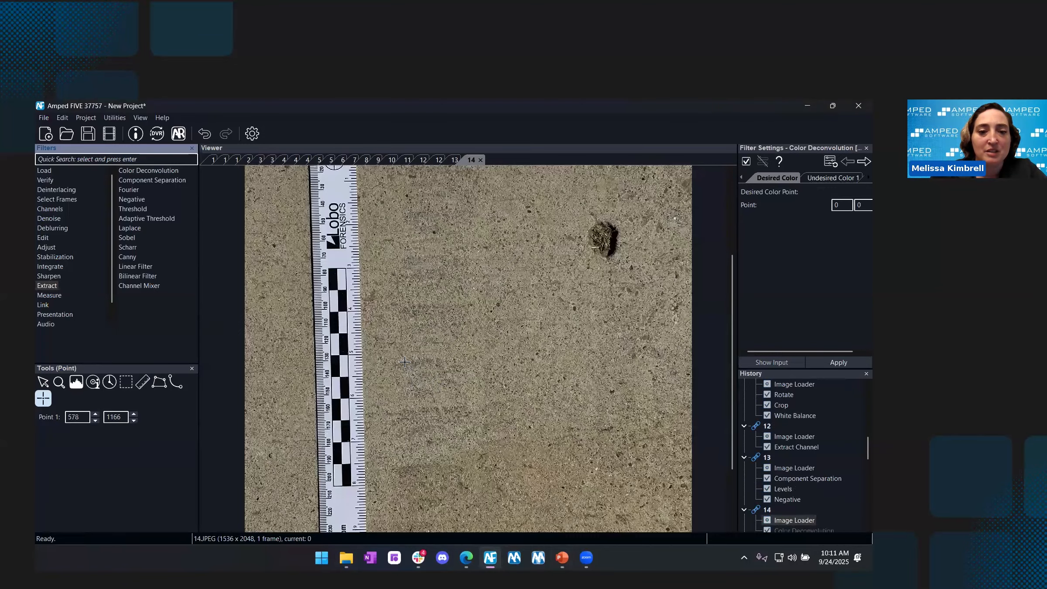
pyautogui.scroll(1, 394, 349)
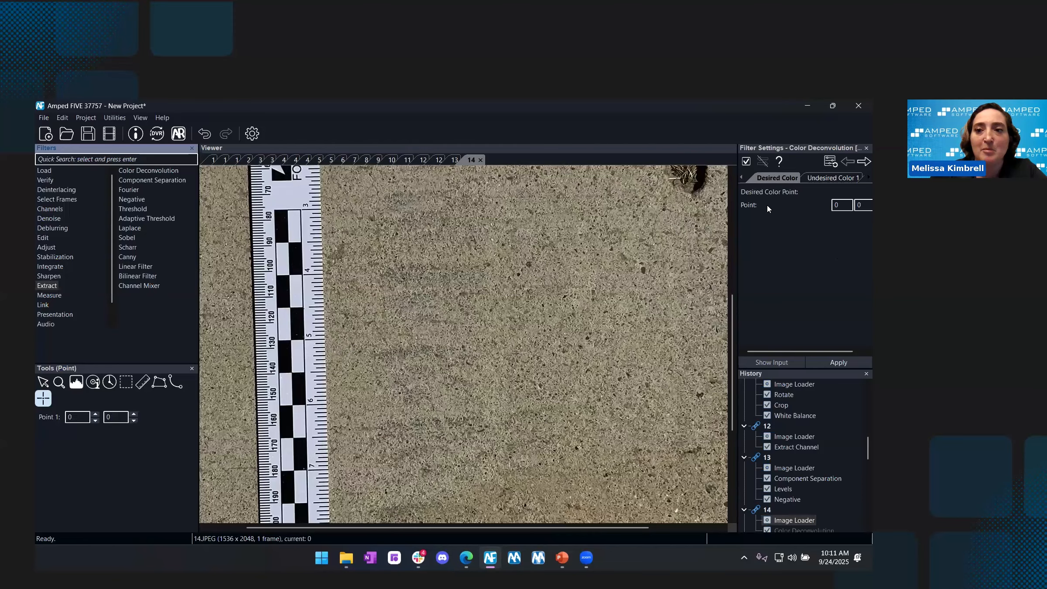
pyautogui.click(401, 352)
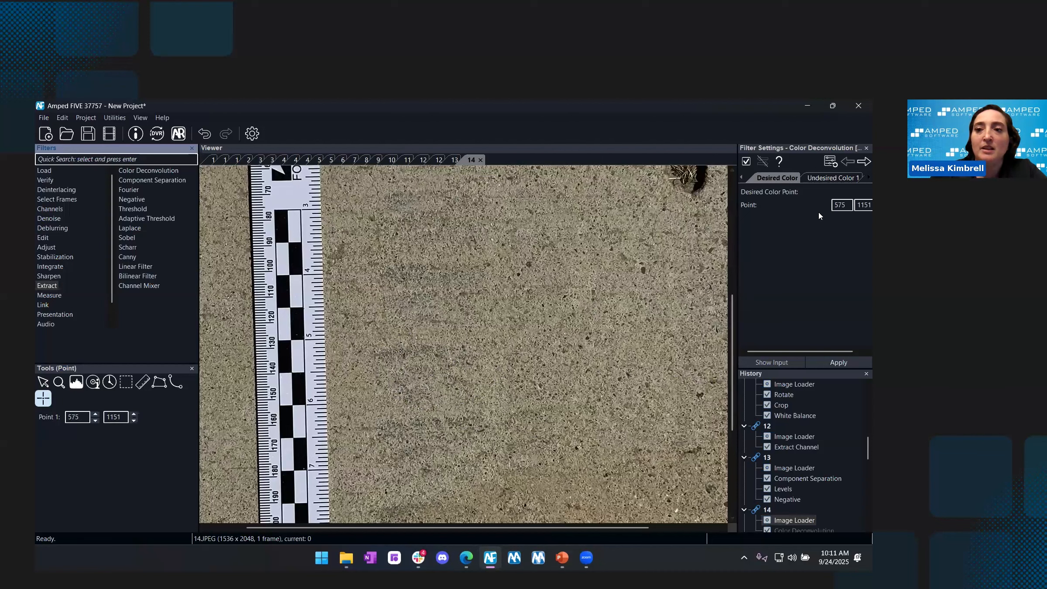
pyautogui.click(822, 178)
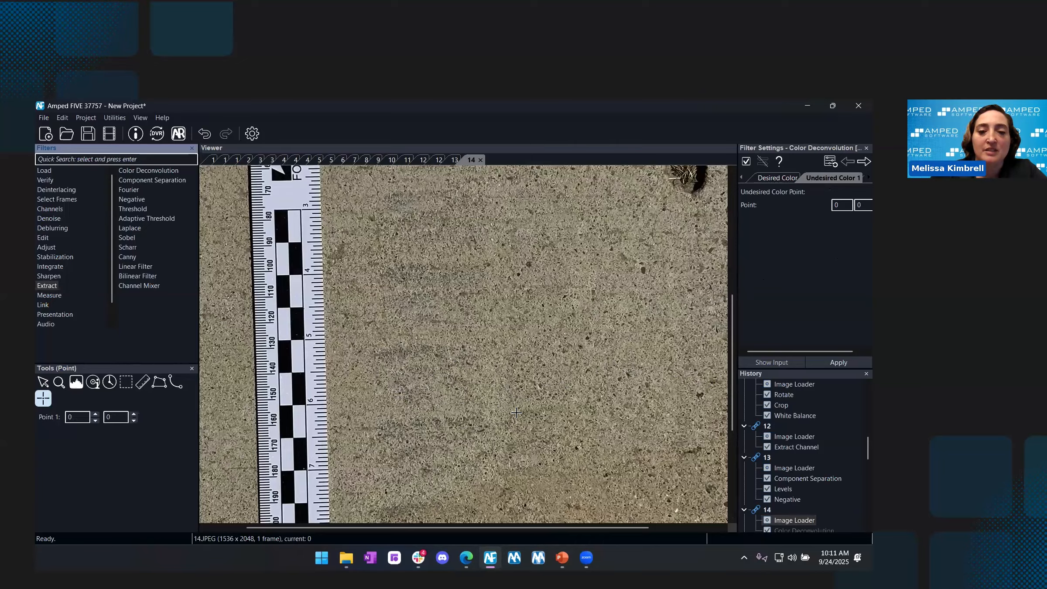
pyautogui.click(621, 407)
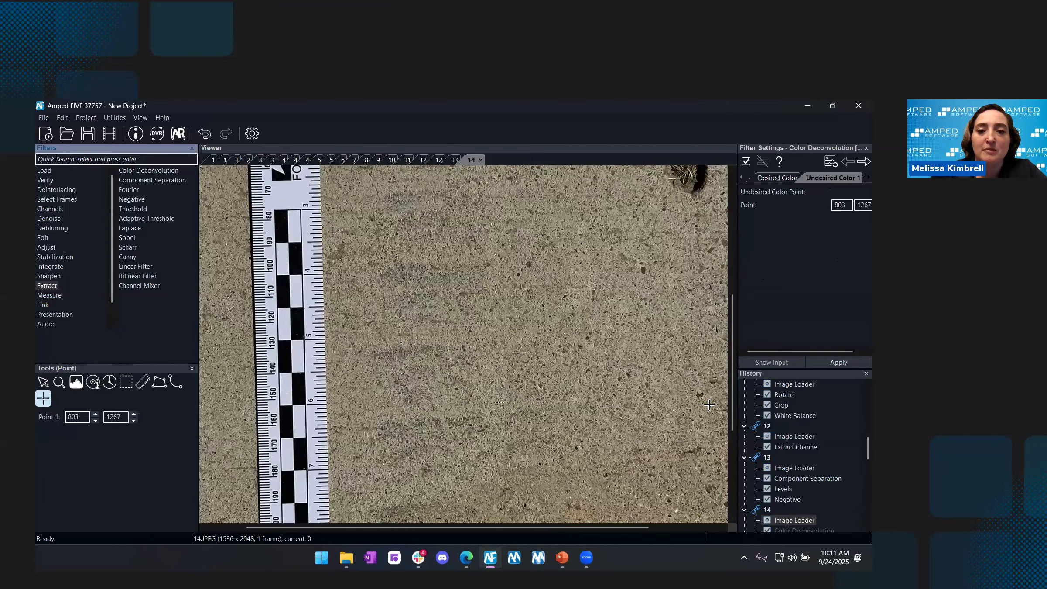
# Sample the second undesired color at 901, 1461 and the background color at 512, 1207 on the concrete, and apply the Color Deconvolution
pyautogui.click(858, 178)
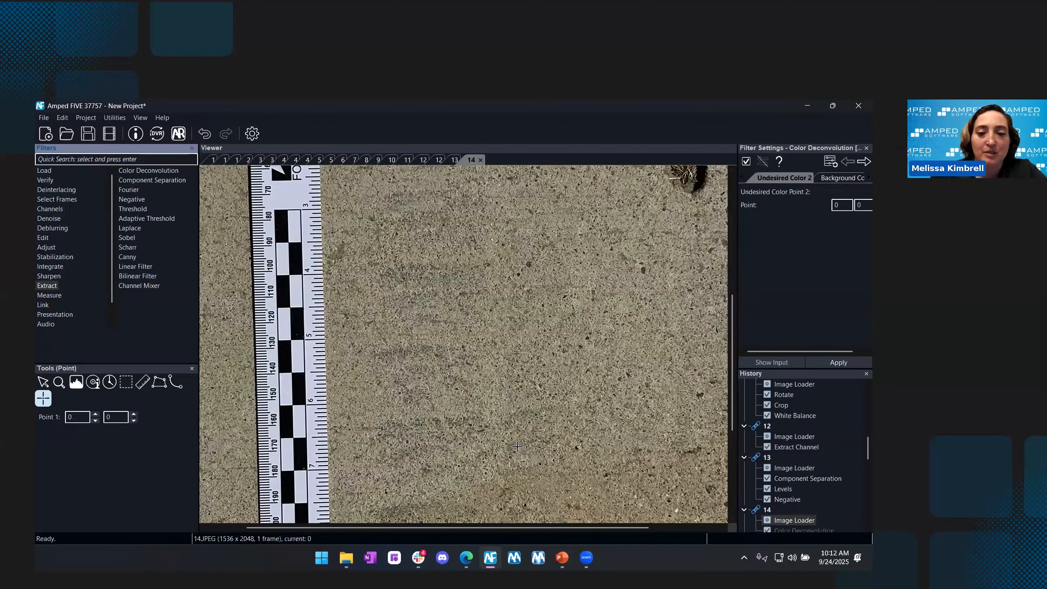
pyautogui.scroll(-2, 517, 449)
pyautogui.scroll(2, 510, 484)
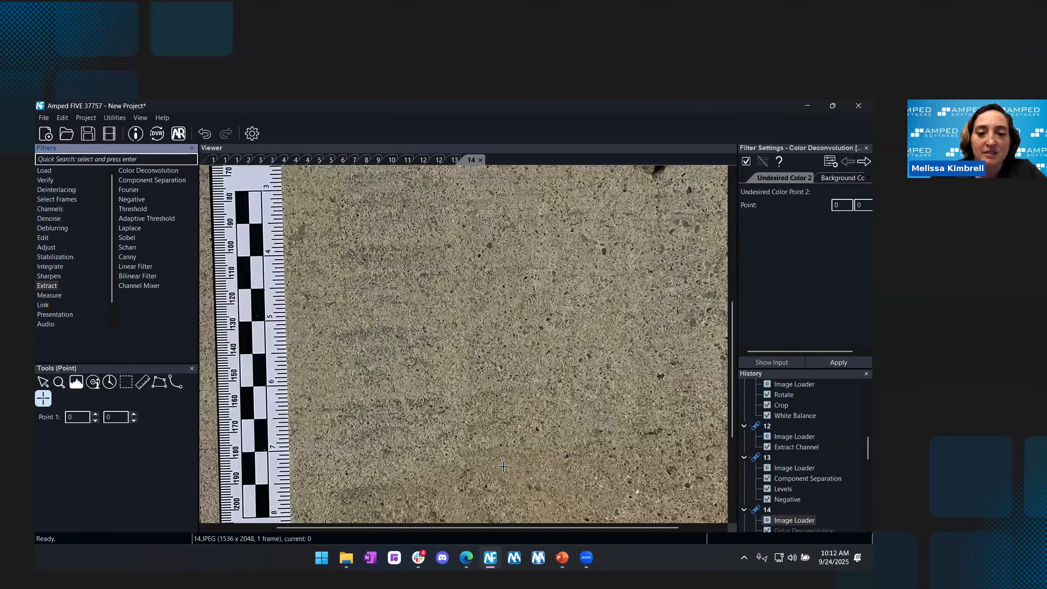
pyautogui.click(503, 467)
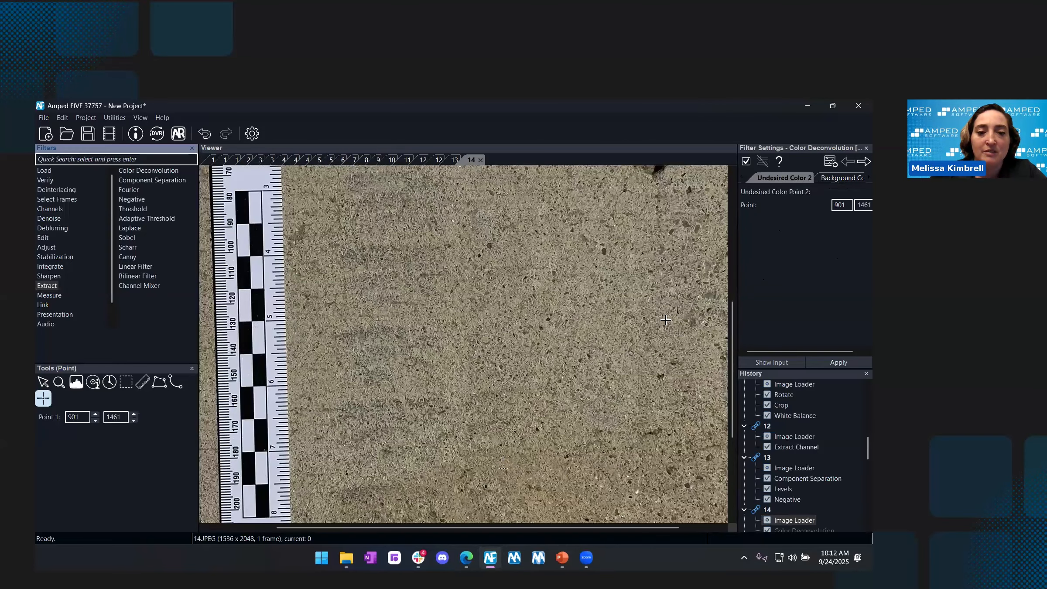
pyautogui.click(839, 178)
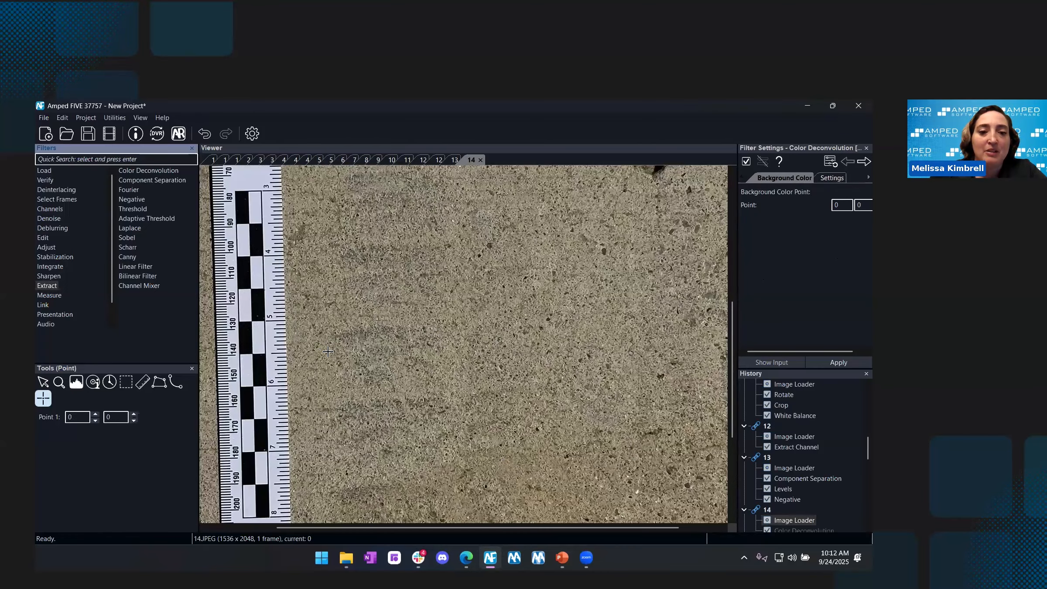
pyautogui.scroll(2, 326, 368)
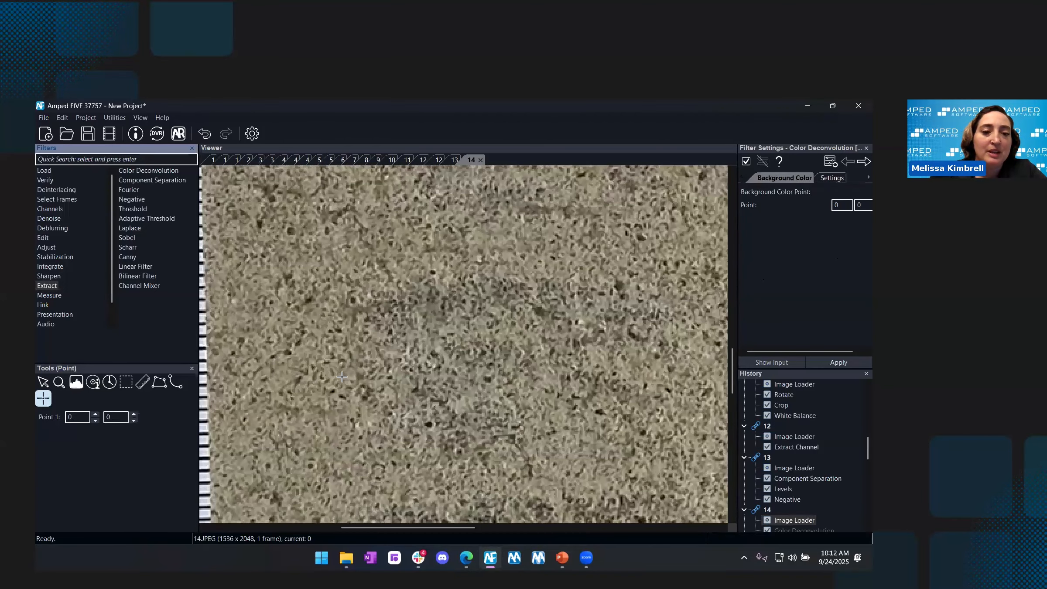
pyautogui.click(347, 375)
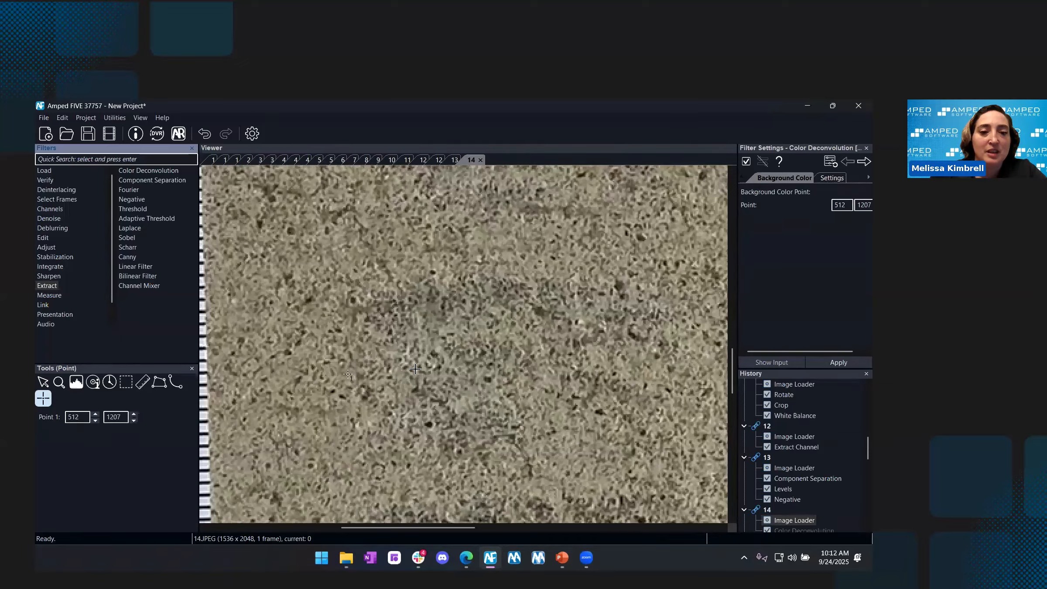
pyautogui.scroll(-3, 546, 383)
pyautogui.scroll(-1, 718, 355)
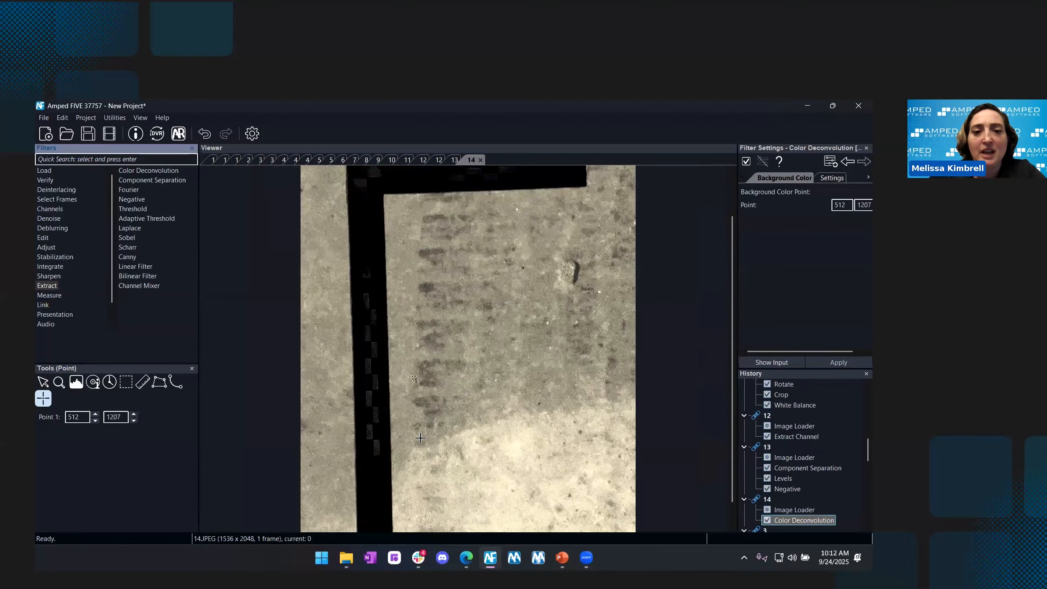
# Compare the Color Deconvolution result with its input image and inspect the impression beside the scale up close
pyautogui.scroll(1, 379, 373)
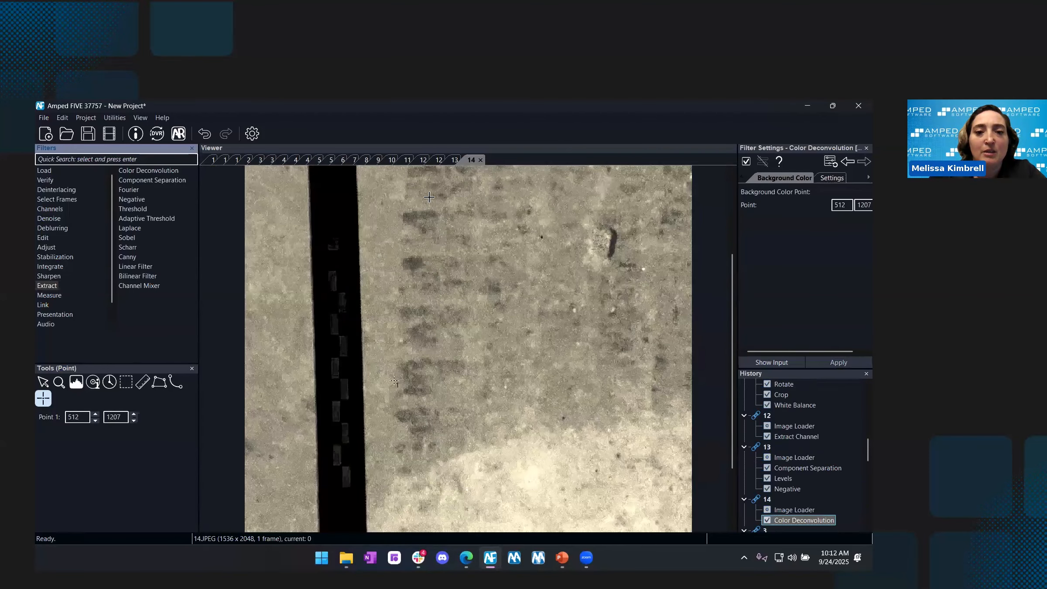
pyautogui.scroll(-1, 447, 480)
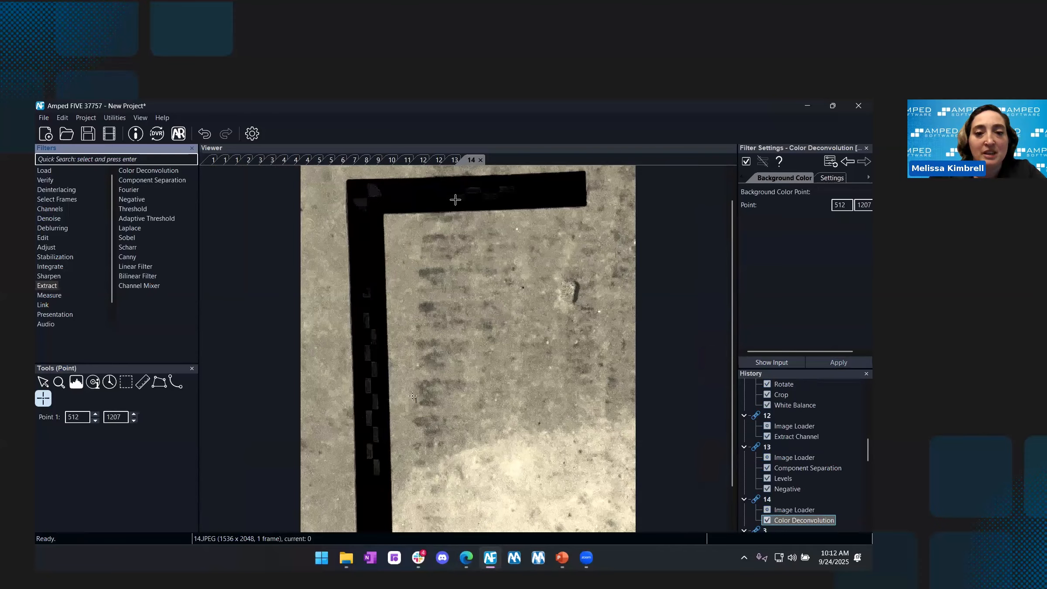
pyautogui.click(776, 363)
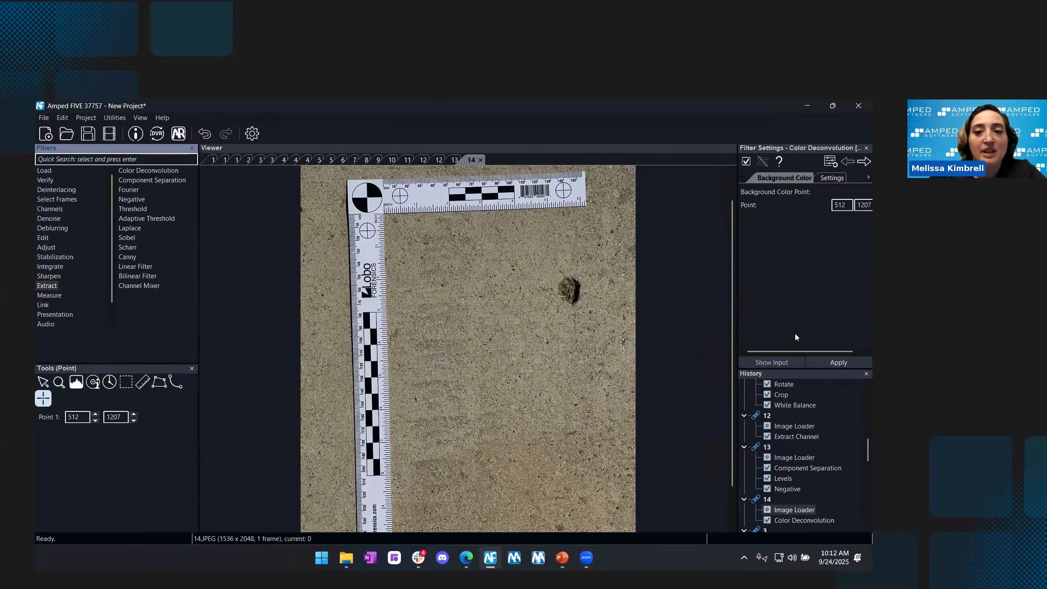
pyautogui.click(835, 363)
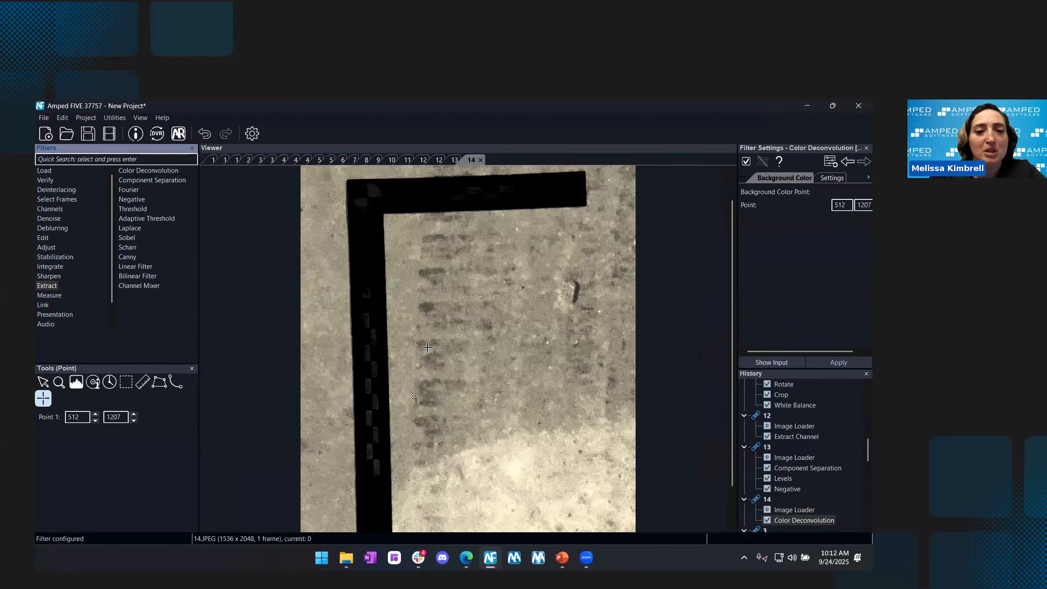
pyautogui.scroll(4, 342, 359)
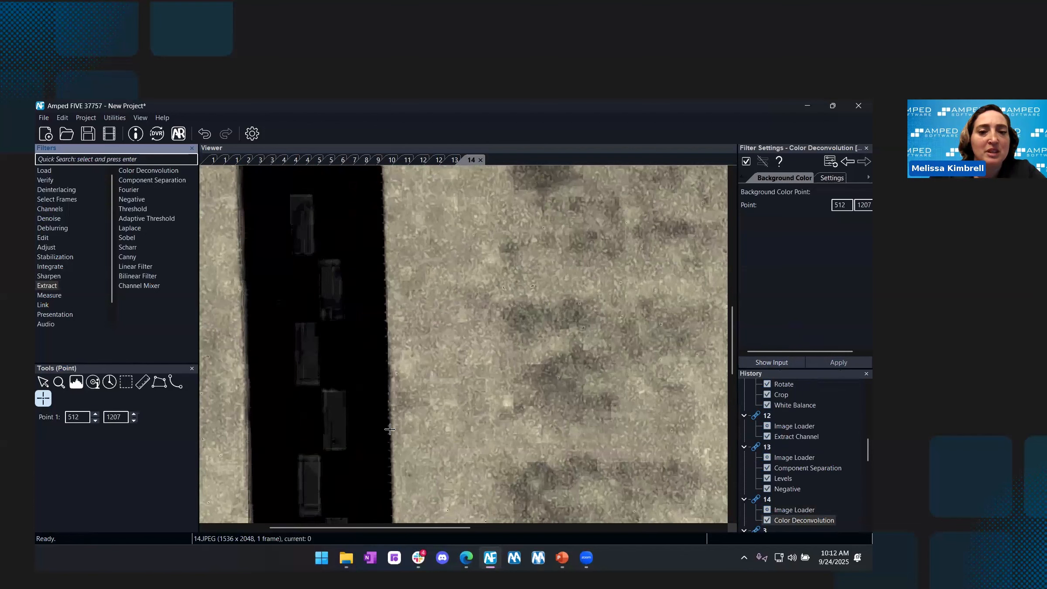
pyautogui.scroll(-4, 401, 243)
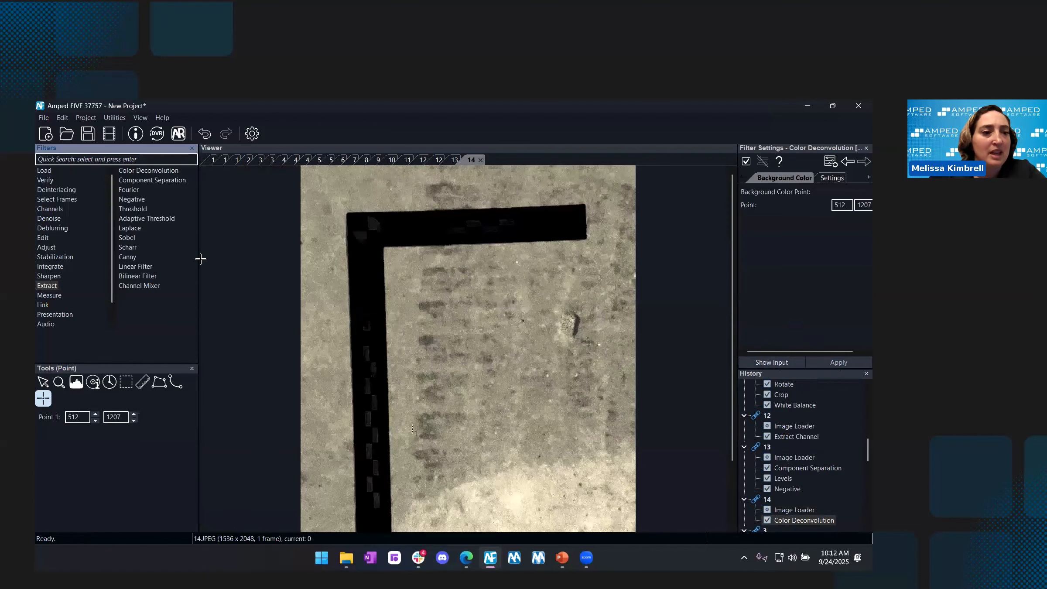
# Add an Unsharp Masking filter after Color Deconvolution in image 14's chain
pyautogui.click(49, 276)
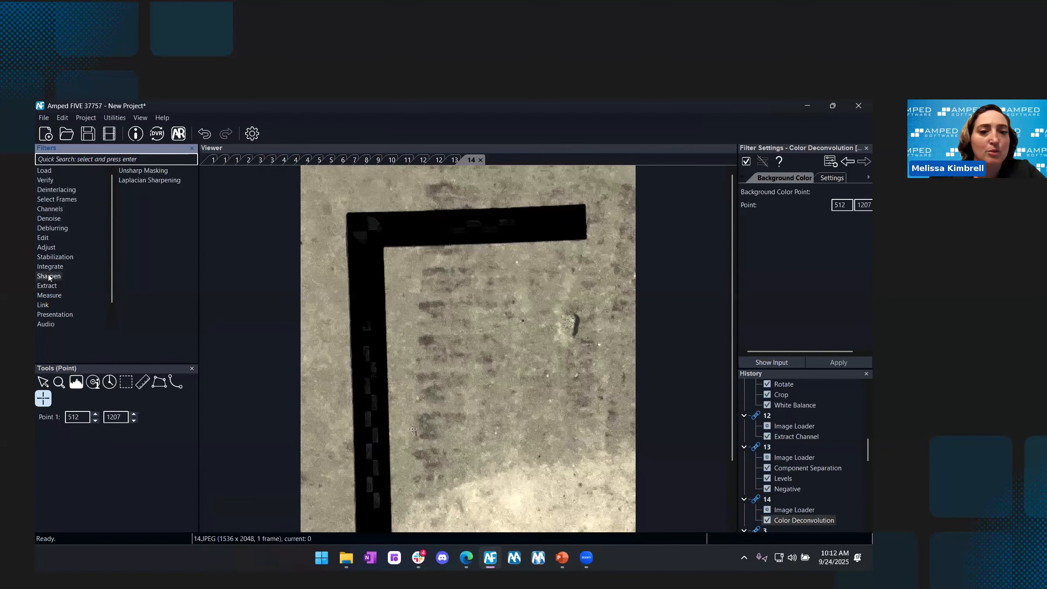
pyautogui.click(150, 173)
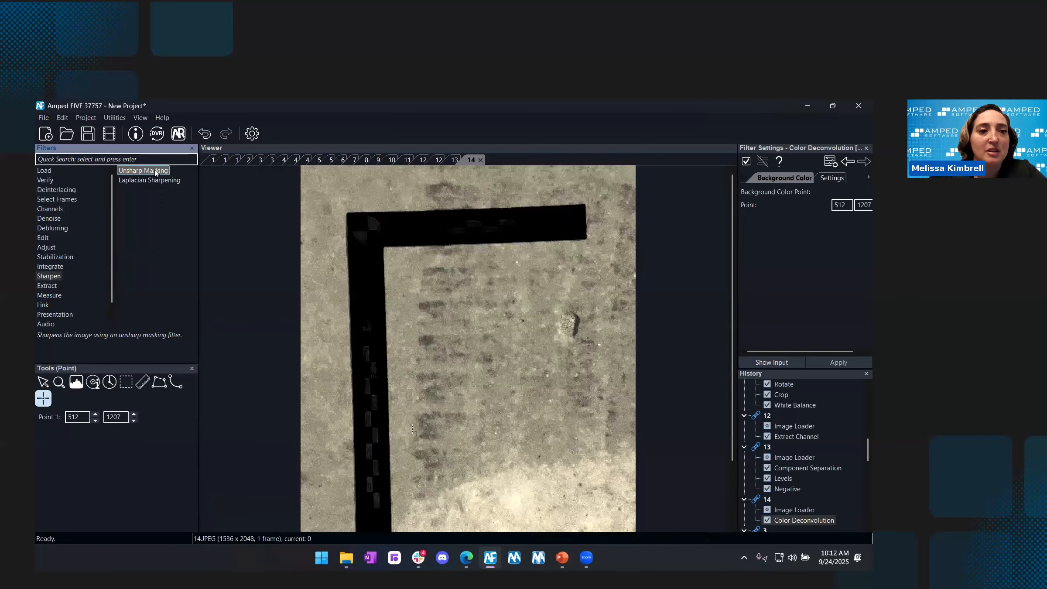
pyautogui.press('Return')
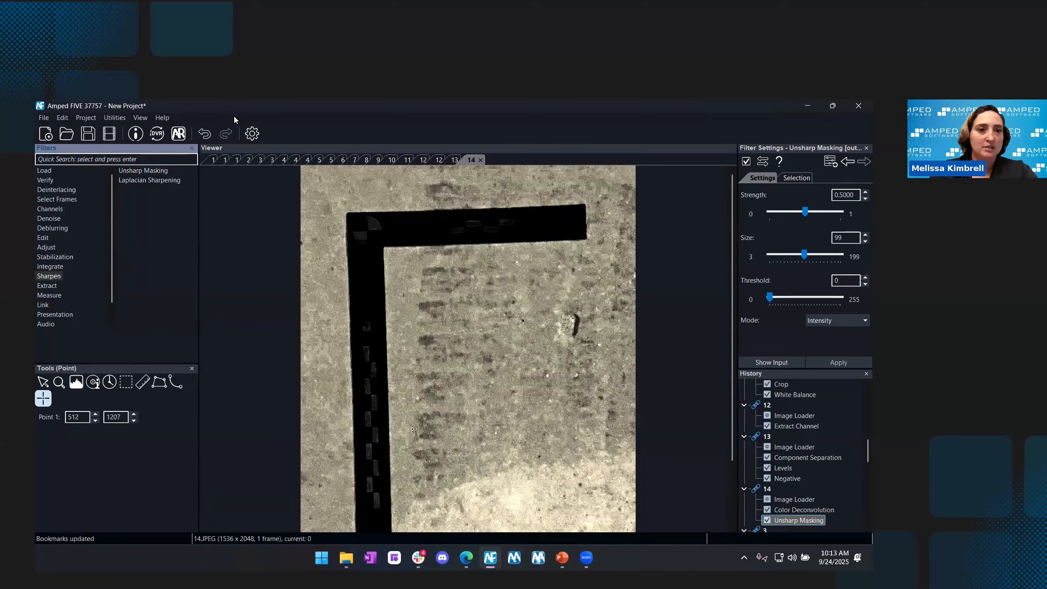
# Bookmark the sharpened image 14 result and name the bookmark 14
pyautogui.click(139, 118)
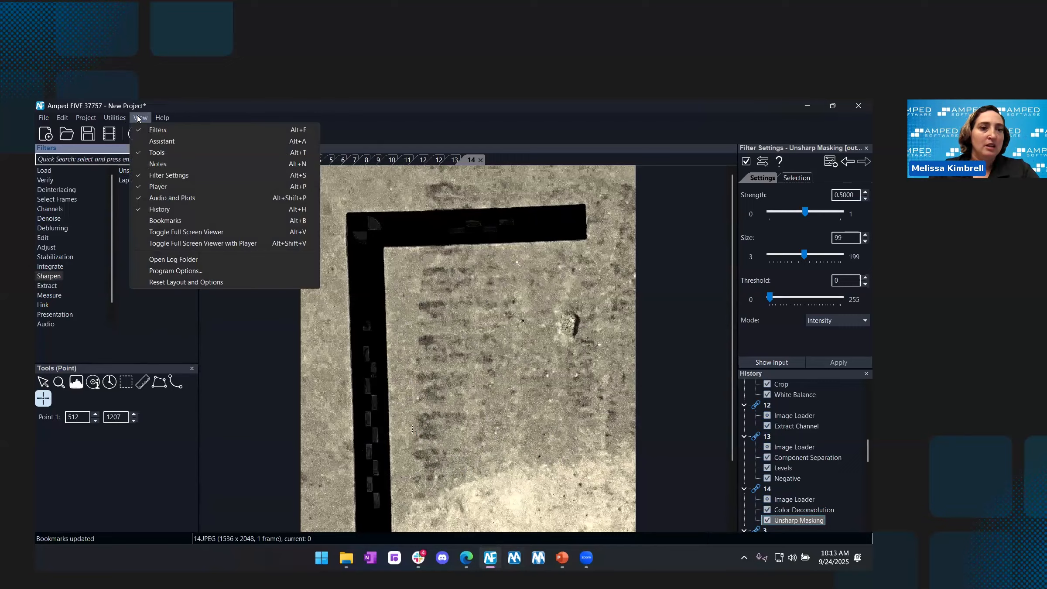
pyautogui.click(150, 222)
pyautogui.click(746, 422)
pyautogui.doubleClick(777, 487)
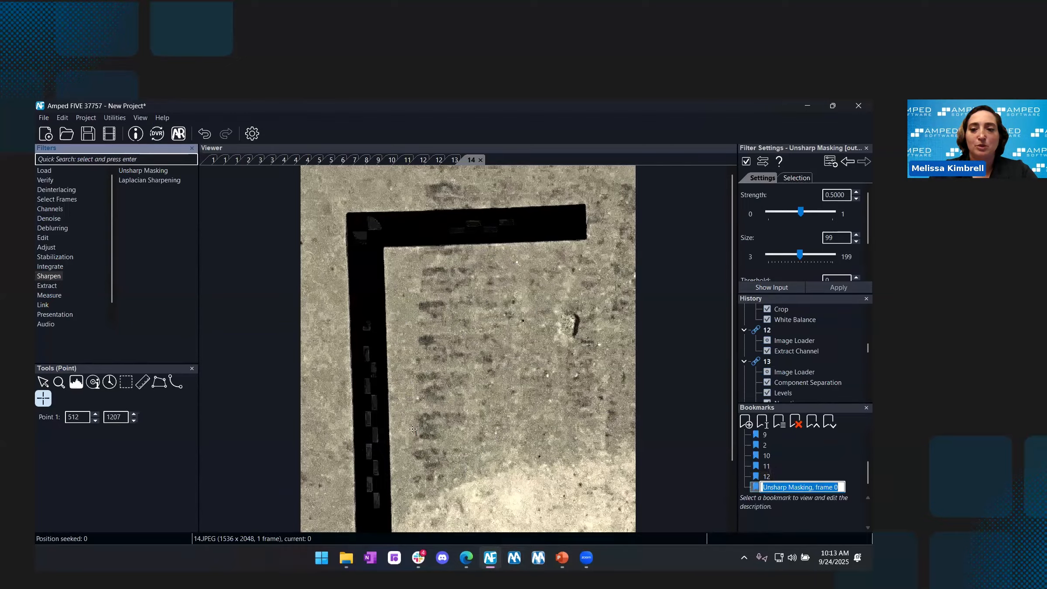
pyautogui.write('14')
pyautogui.press('Return')
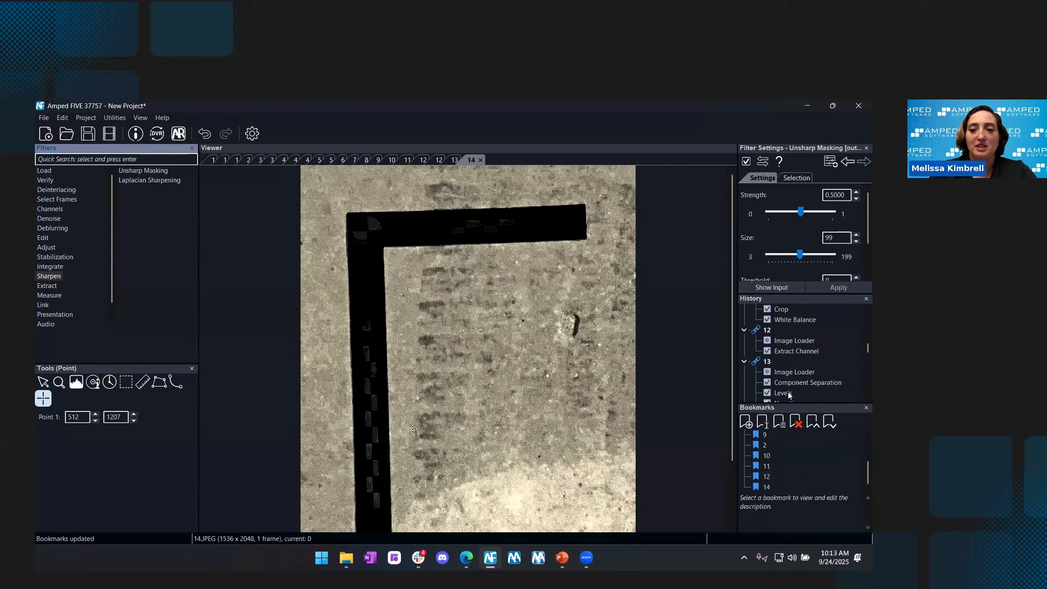
# Load 15a.png from File Explorer as a new chain and examine the print area on the banknote beside the scale
pyautogui.click(49, 295)
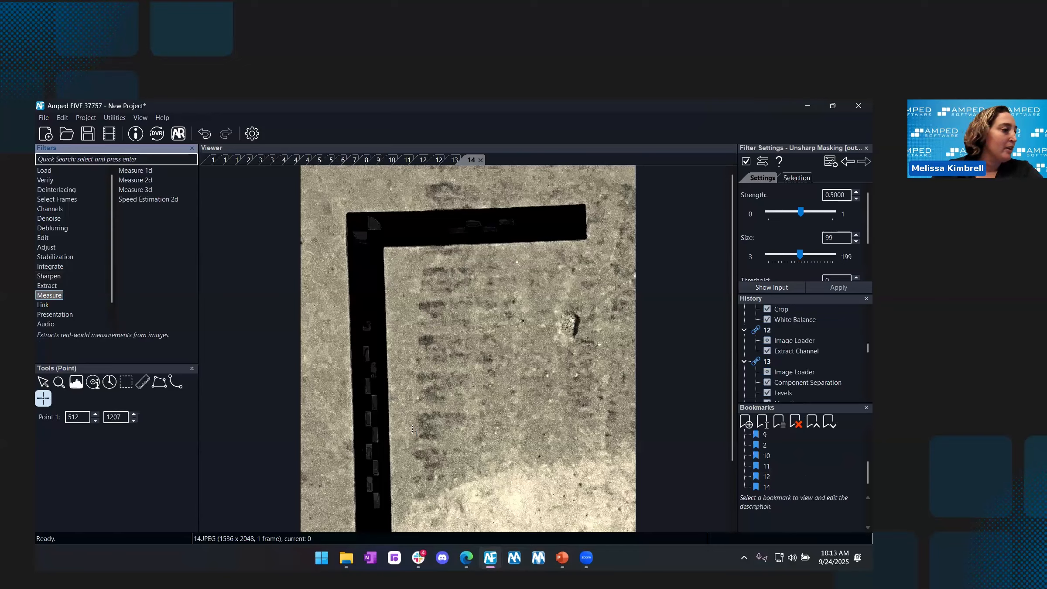
pyautogui.hotkey('alt', 'Tab')
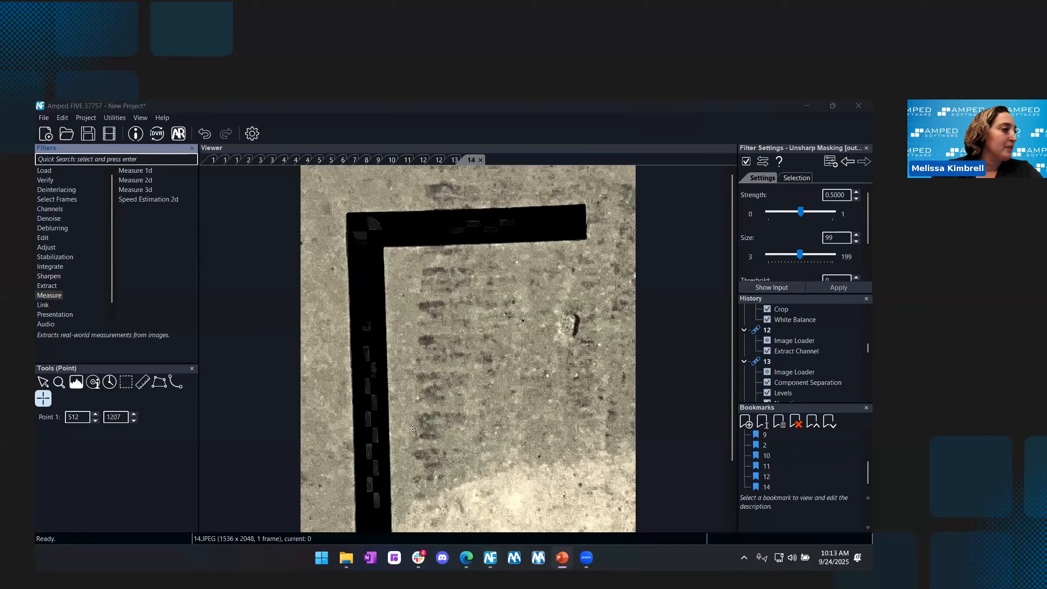
pyautogui.hotkey('alt', 'Tab')
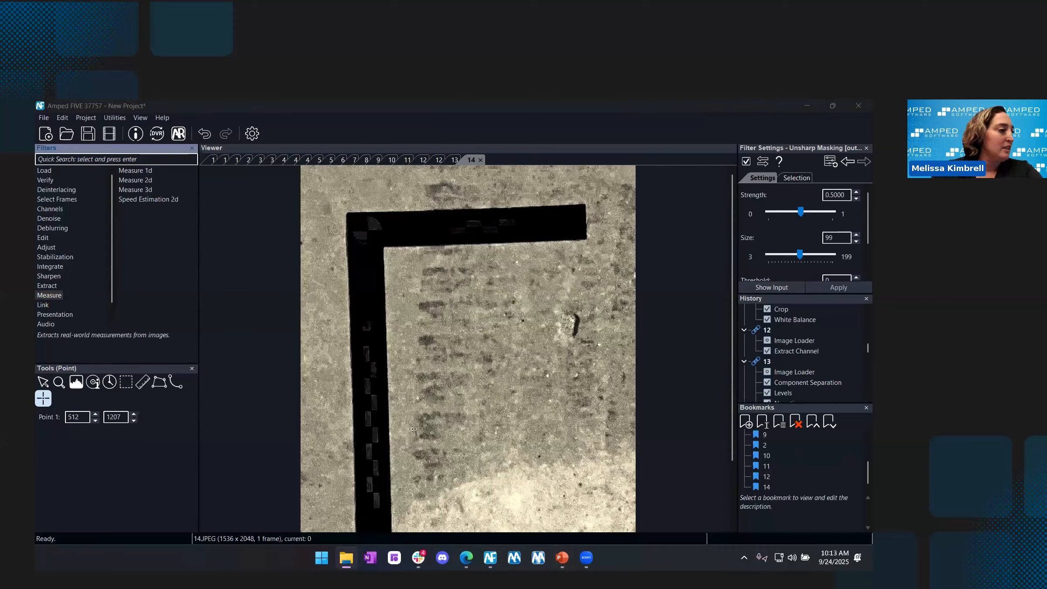
pyautogui.hotkey('alt', 'Tab')
pyautogui.hotkey('alt', 'Tab')
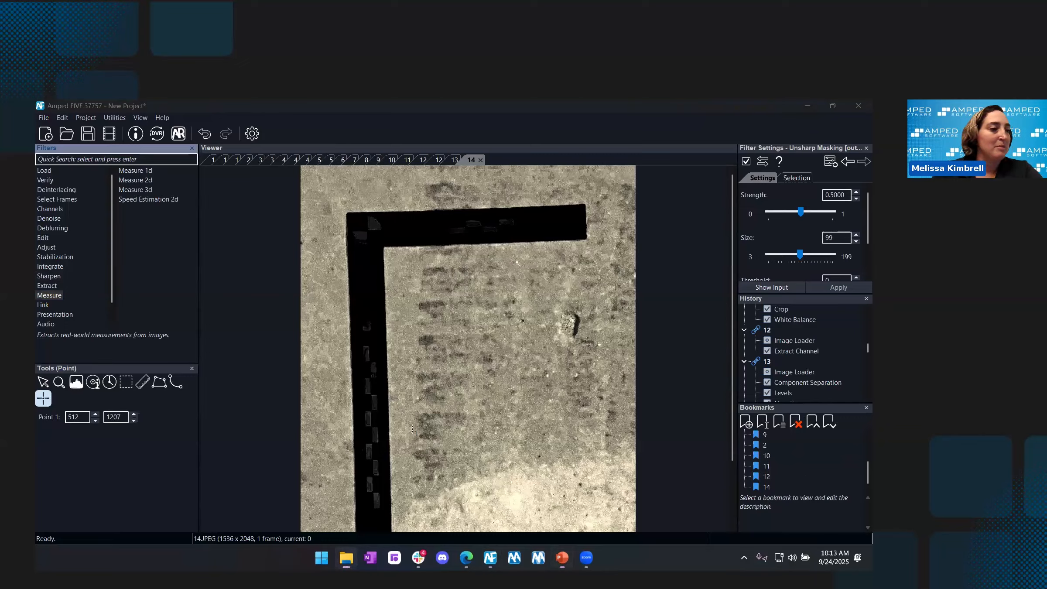
pyautogui.moveTo(457, 387); pyautogui.dragTo(432, 376)
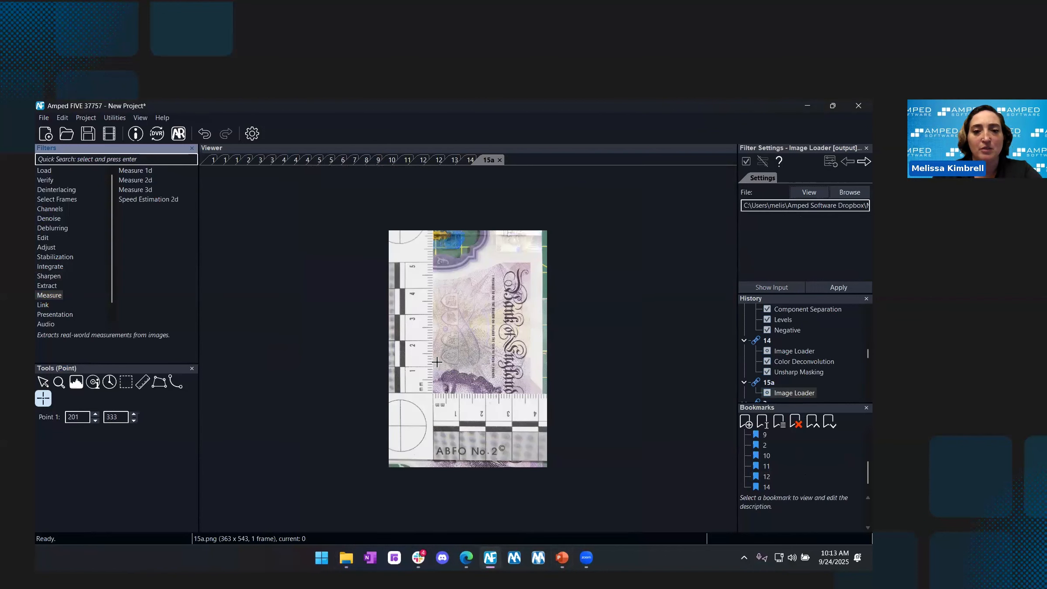
pyautogui.scroll(2, 470, 375)
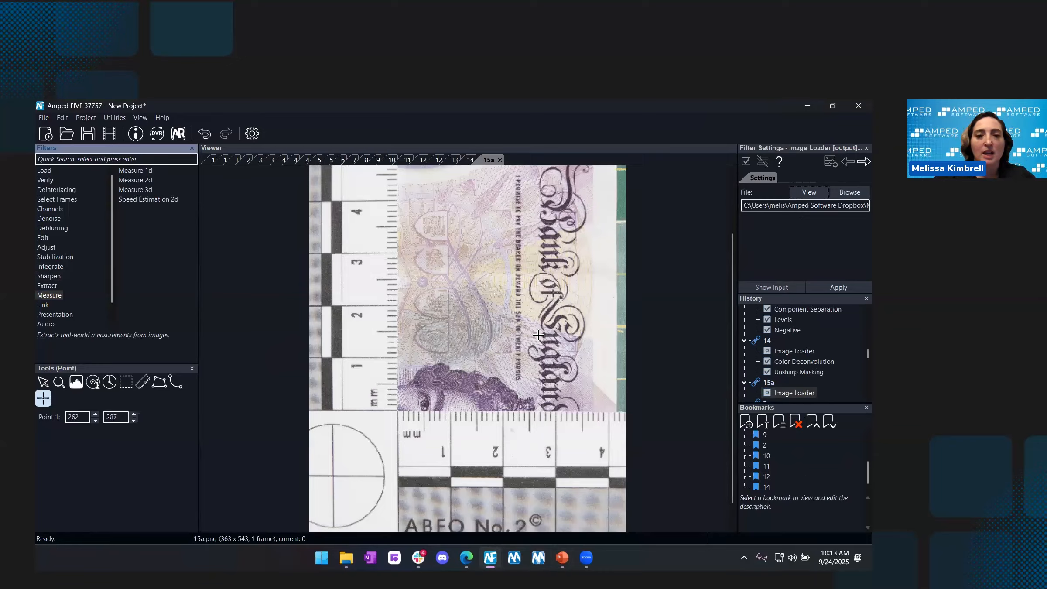
pyautogui.scroll(-1, 521, 339)
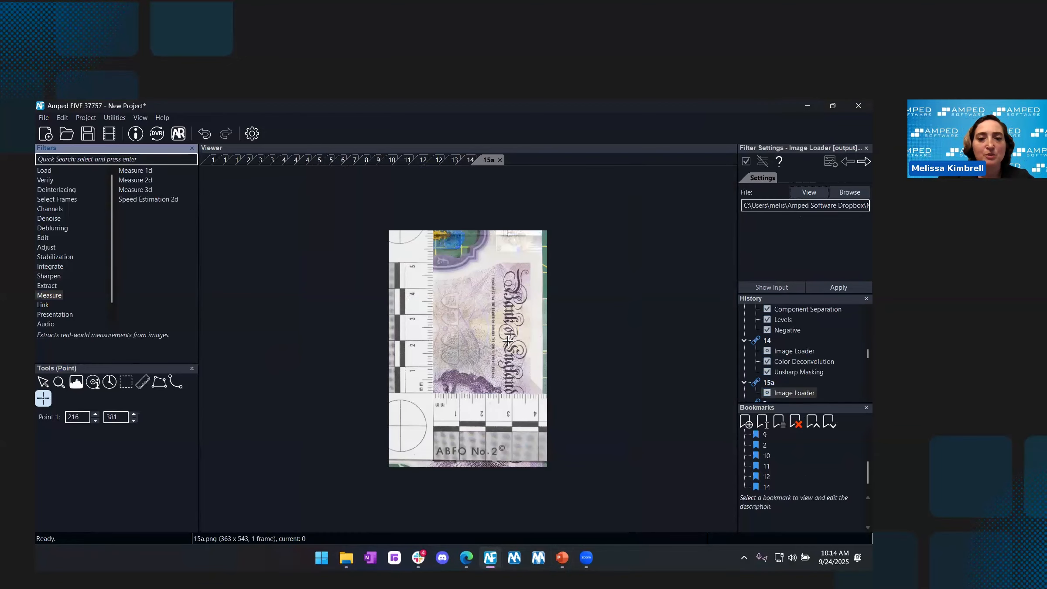
pyautogui.scroll(1, 522, 329)
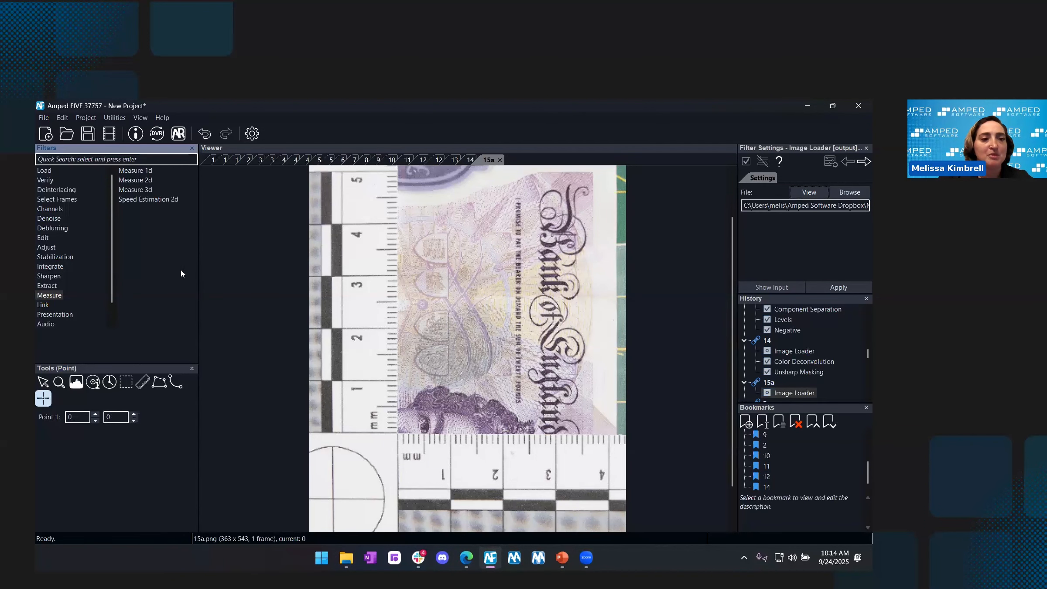
# Add Component Separation to image 15a and step through its individual channels, ending on channel 3
pyautogui.click(51, 286)
pyautogui.click(159, 182)
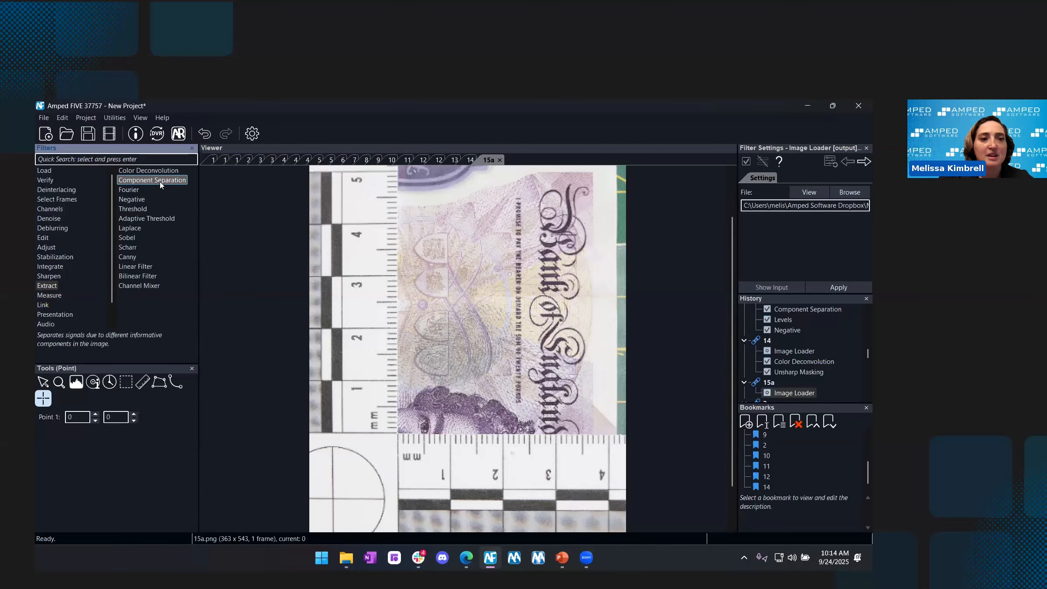
pyautogui.press('Return')
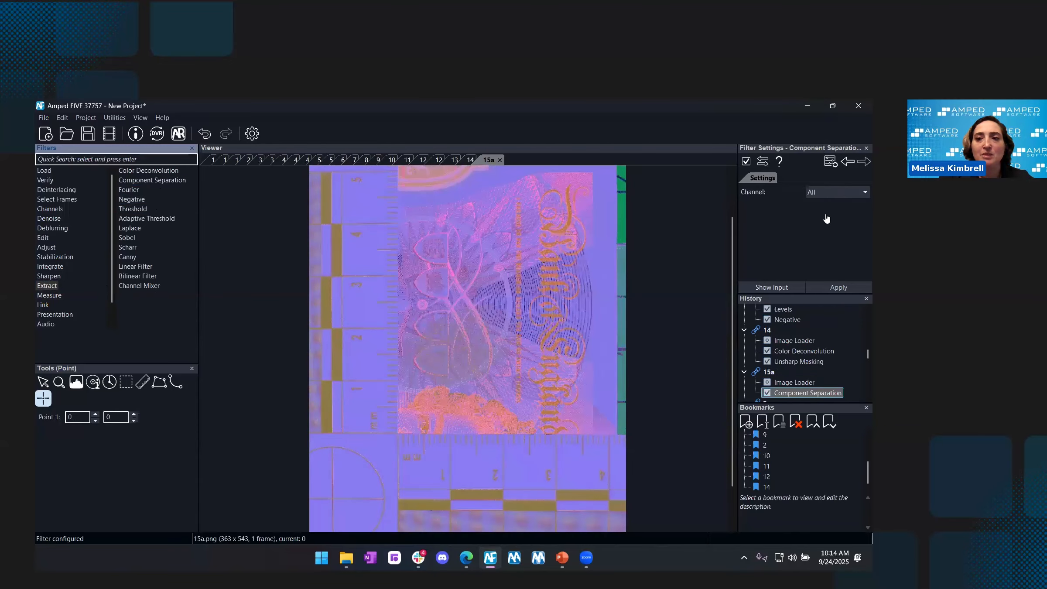
pyautogui.click(832, 193)
pyautogui.click(825, 213)
pyautogui.click(834, 193)
pyautogui.click(828, 219)
pyautogui.click(821, 202)
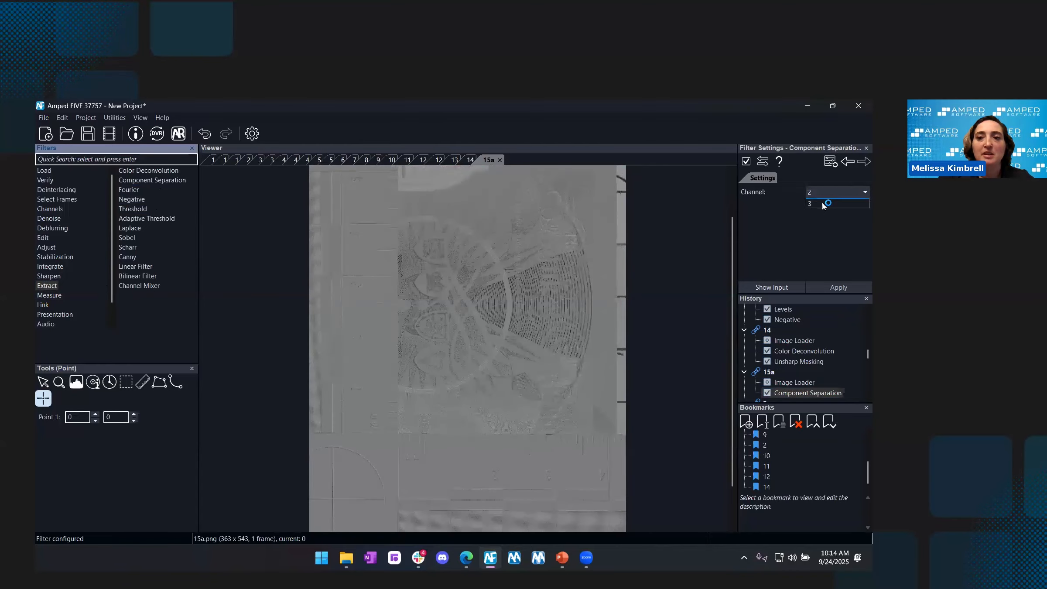
# Remove the Component Separation filter from image 15a's chain and return to the original banknote image
pyautogui.click(821, 229)
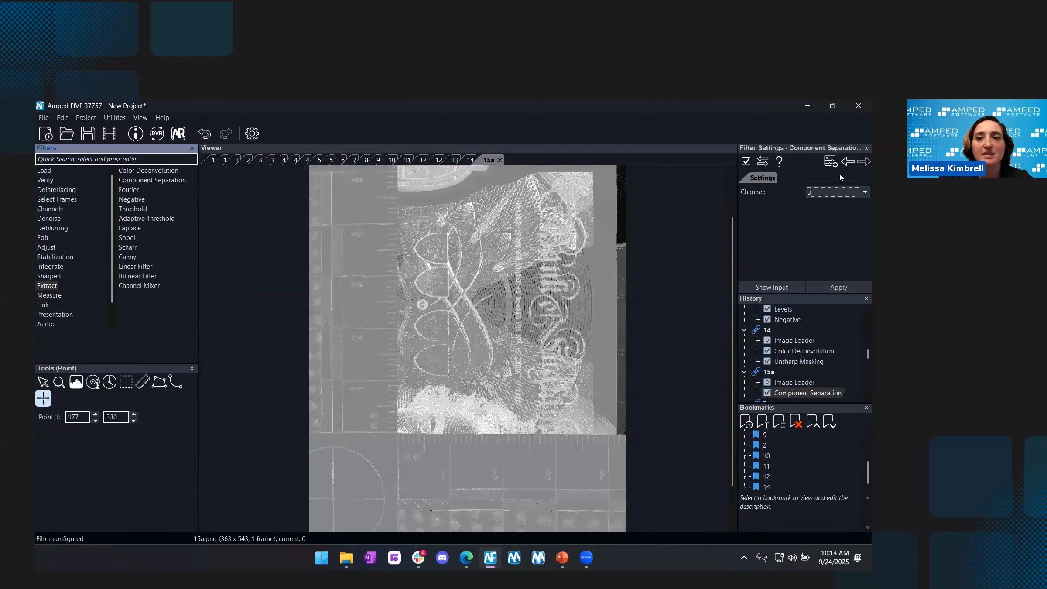
pyautogui.click(800, 394)
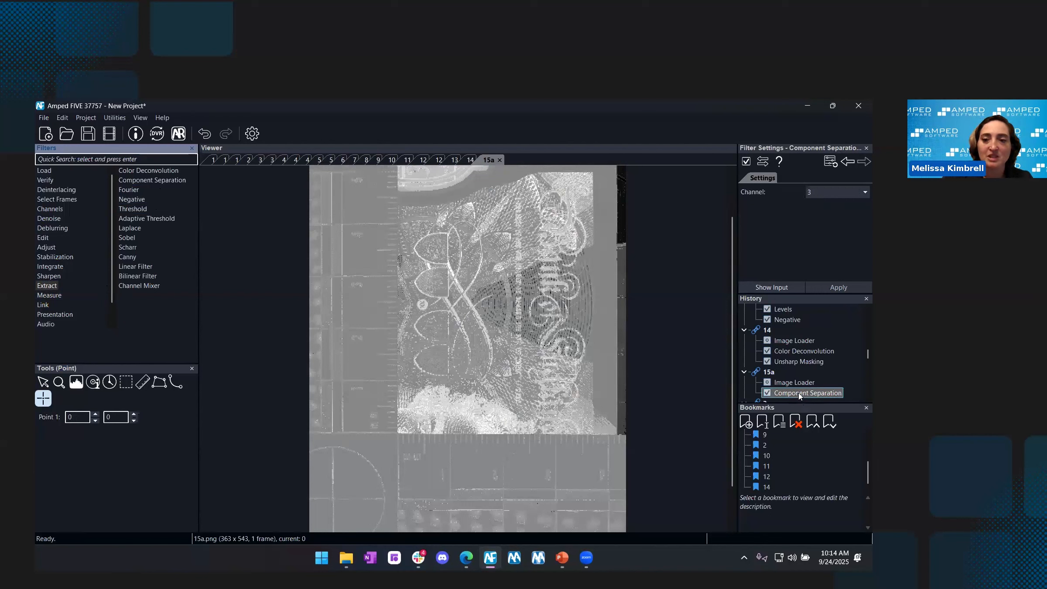
pyautogui.press('Delete')
pyautogui.click(585, 390)
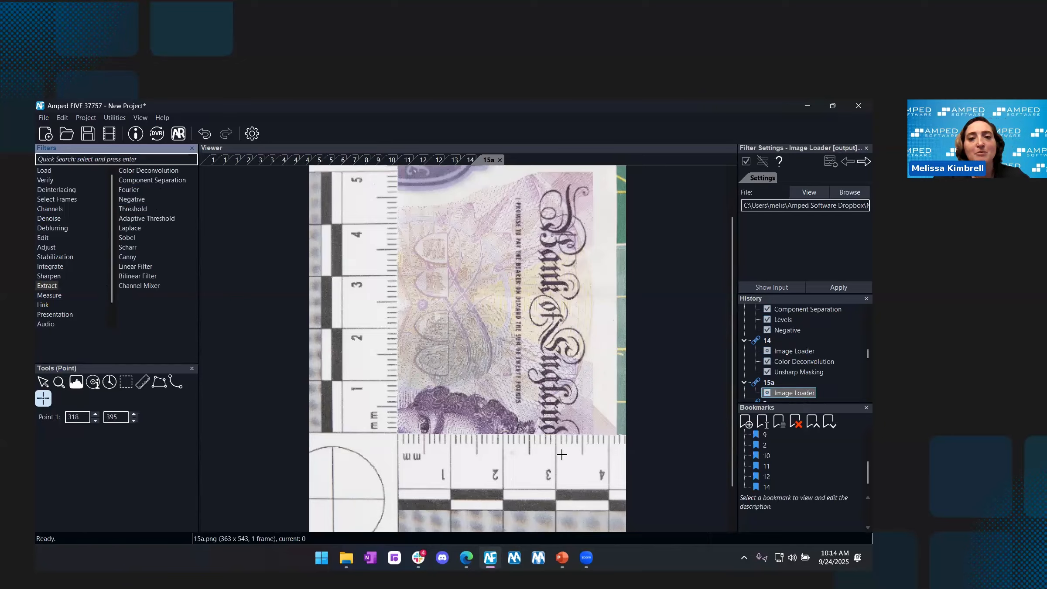
pyautogui.click(439, 199)
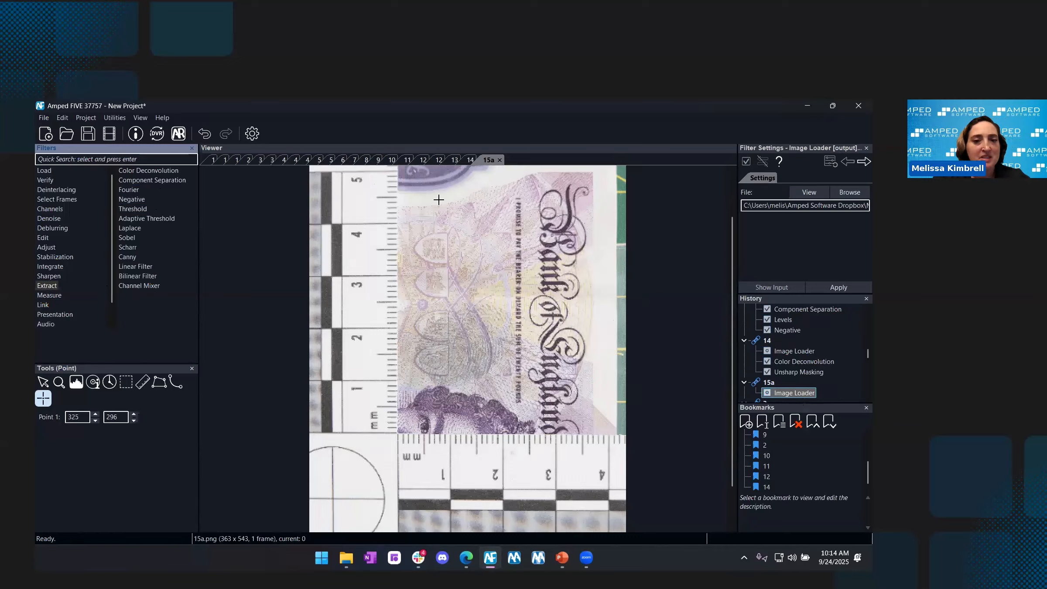
pyautogui.click(519, 334)
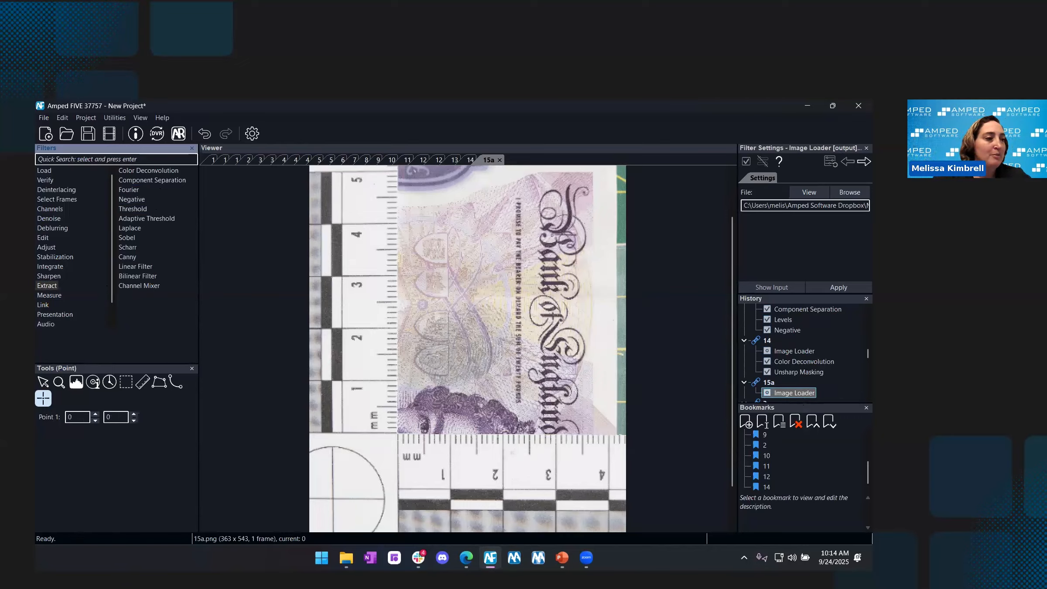
# Load 15b.png from File Explorer as a new chain
pyautogui.click(346, 557)
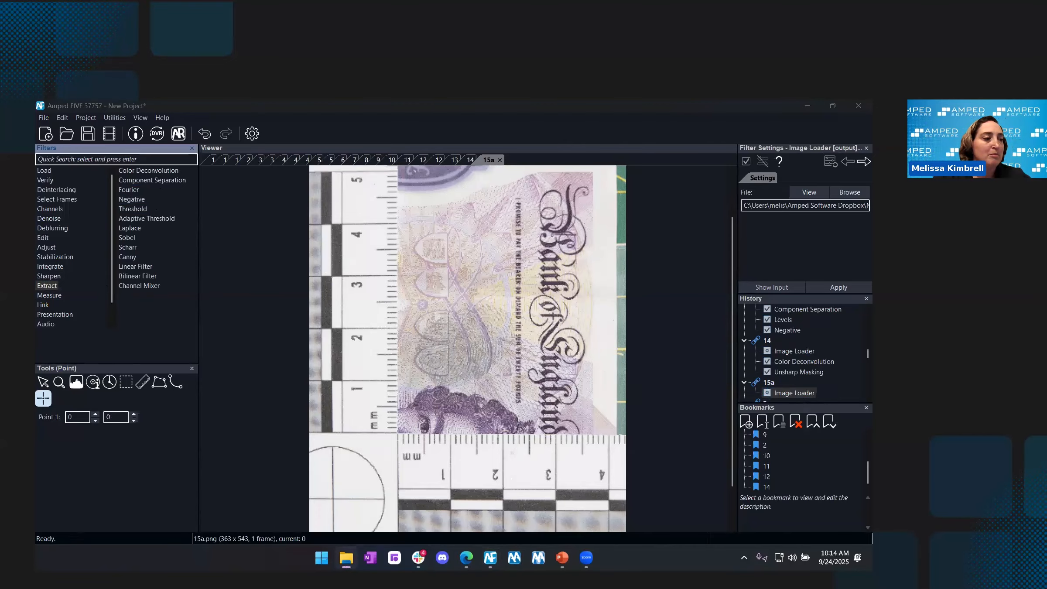
pyautogui.moveTo(35, 406); pyautogui.dragTo(402, 360)
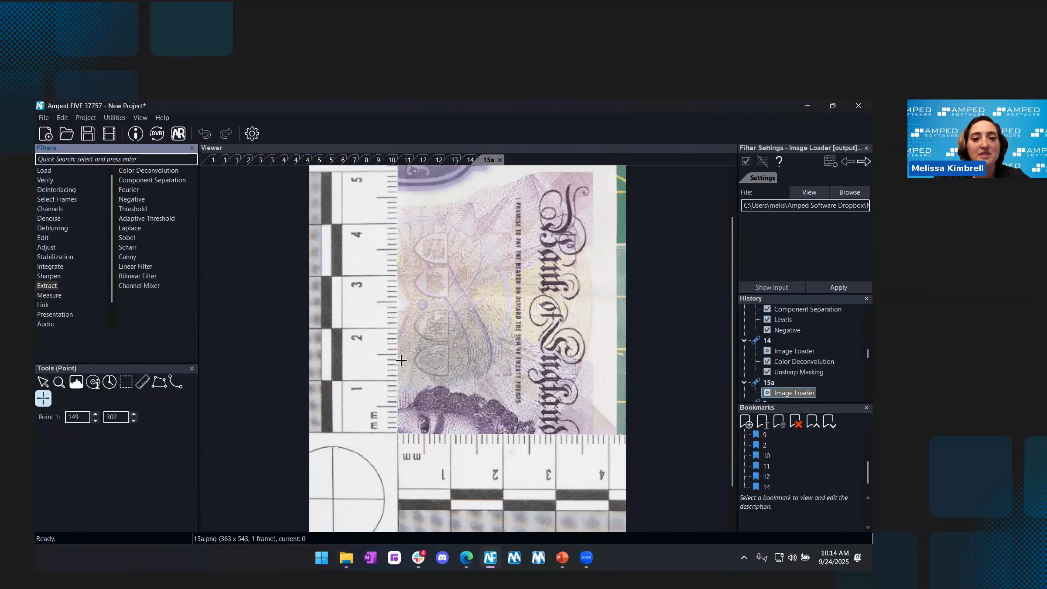
pyautogui.click(515, 311)
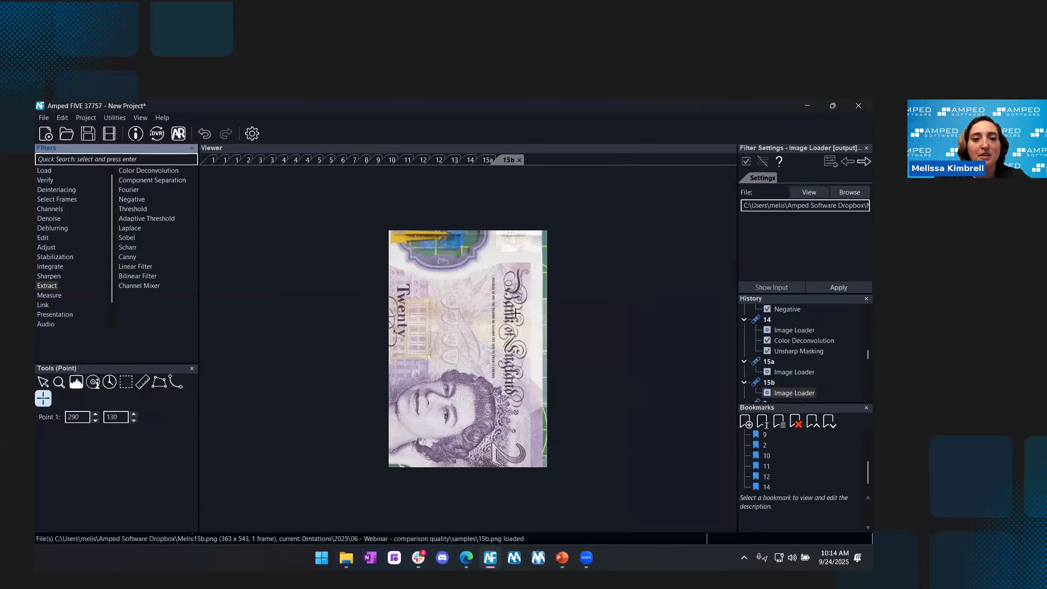
# Compare banknote images 15a and 15b, examining the printed pattern, its alignment and the area with the fingerprint
pyautogui.click(485, 160)
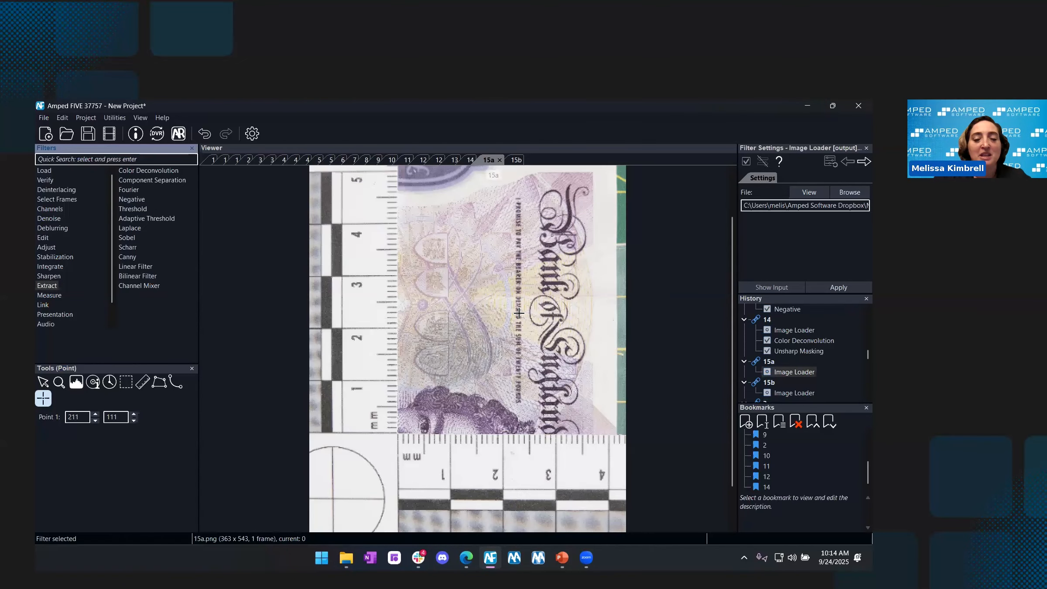
pyautogui.click(513, 161)
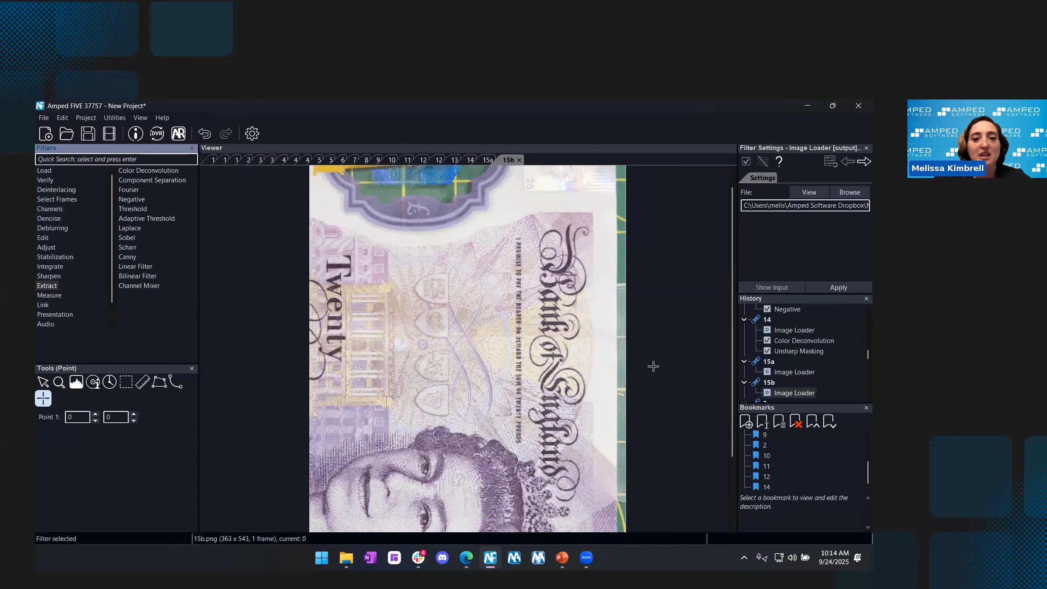
pyautogui.click(516, 264)
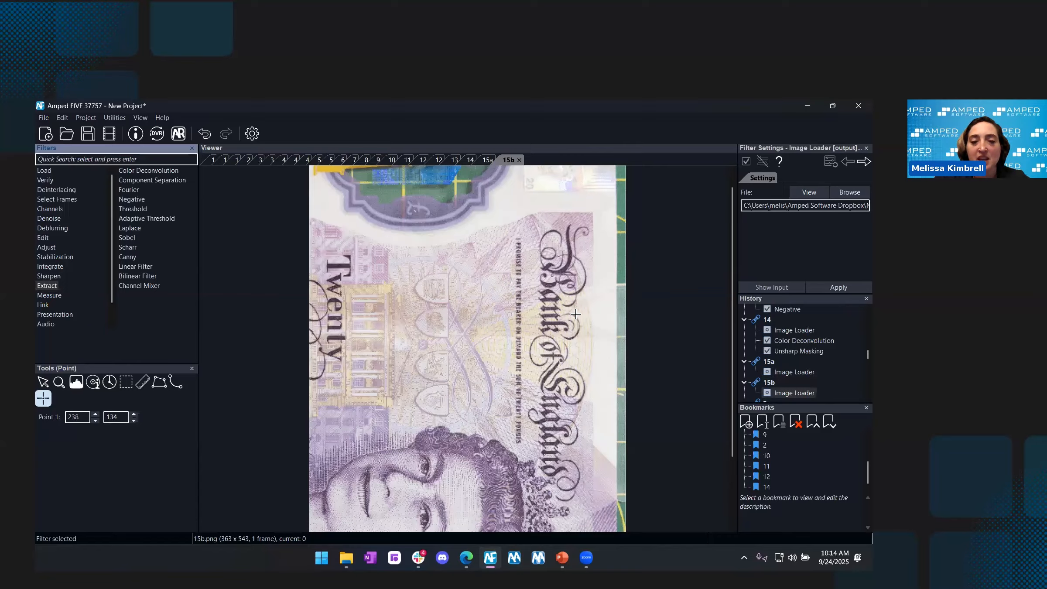
pyautogui.click(575, 314)
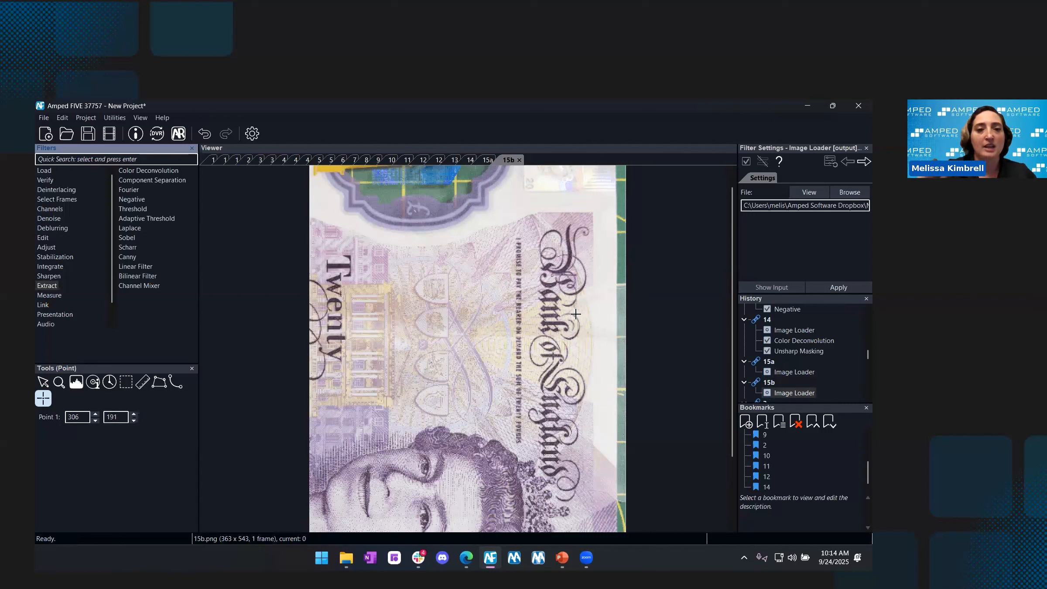
pyautogui.click(43, 304)
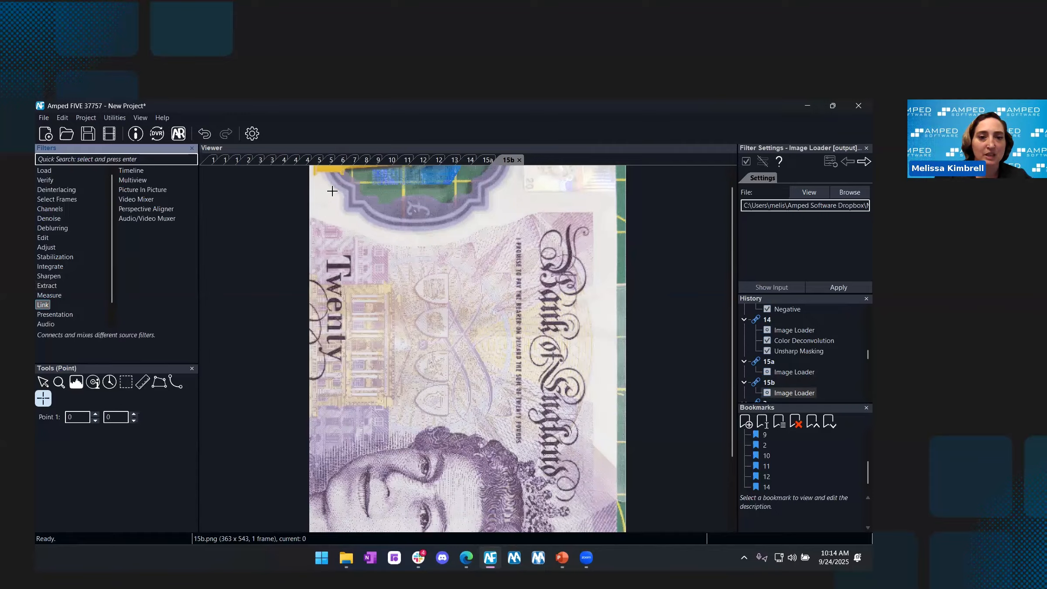
pyautogui.scroll(3, 306, 233)
pyautogui.click(305, 246)
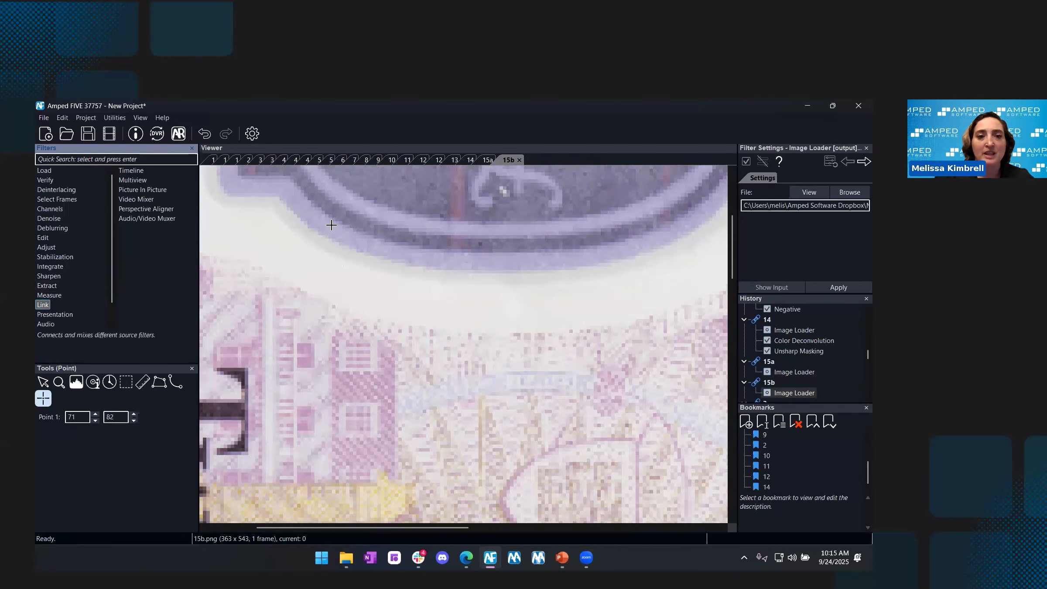
pyautogui.scroll(-1, 330, 225)
pyautogui.scroll(-3, 331, 235)
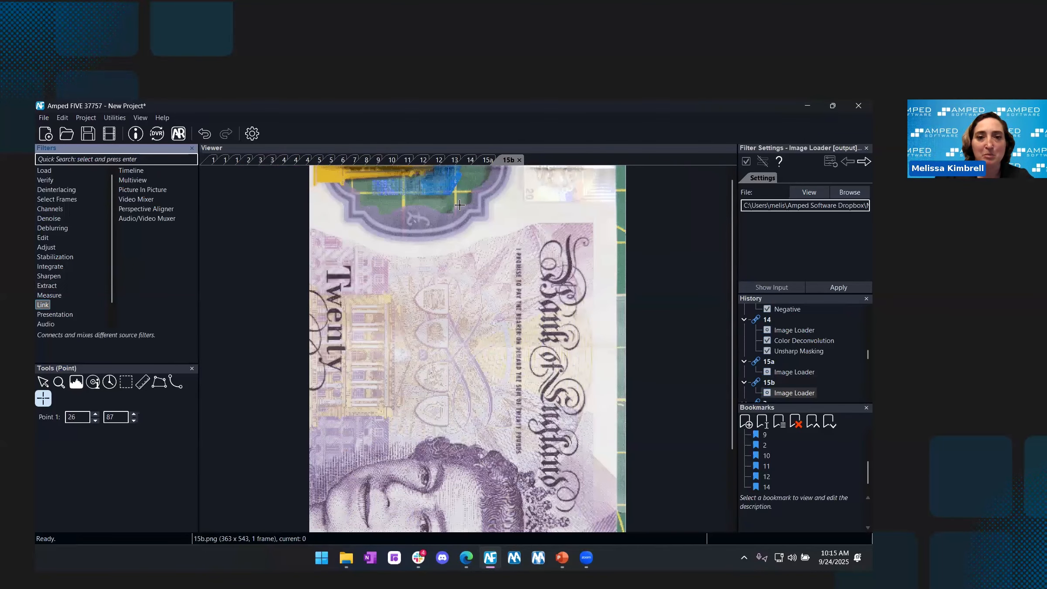
pyautogui.click(487, 160)
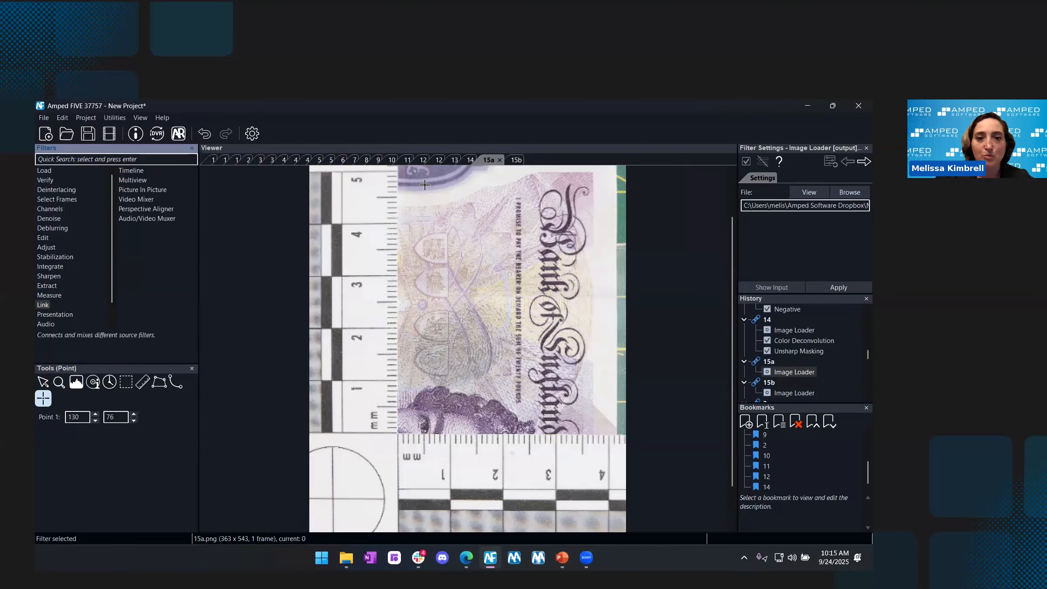
pyautogui.click(516, 161)
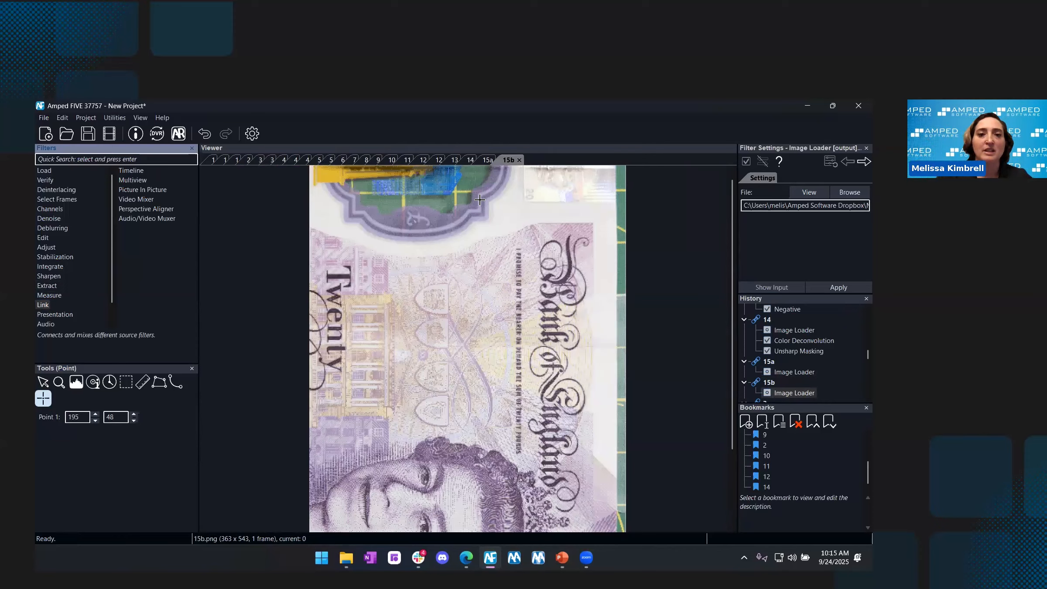
pyautogui.click(518, 329)
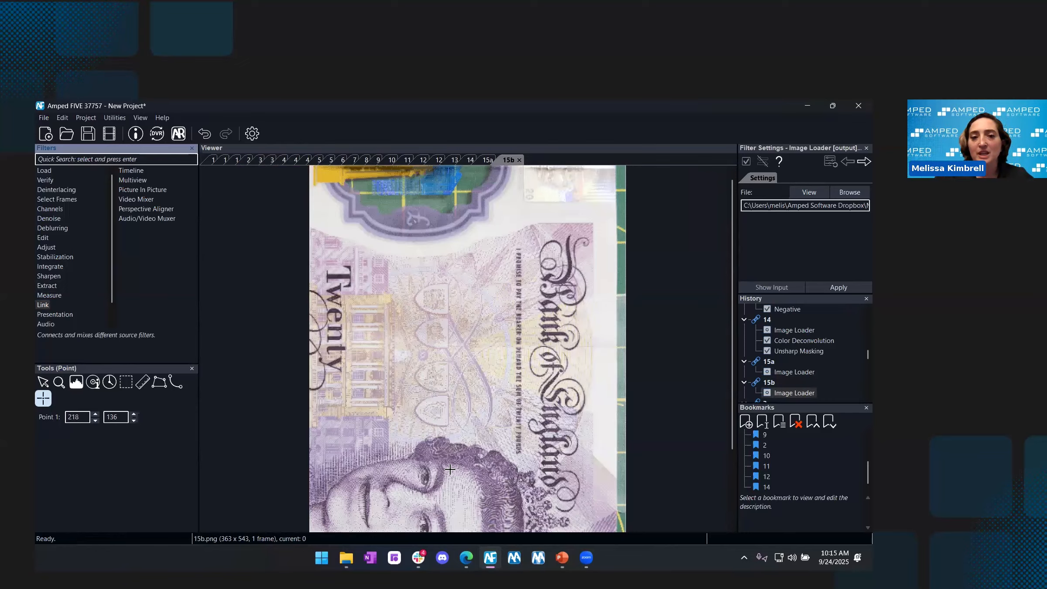
pyautogui.click(481, 329)
pyautogui.click(563, 410)
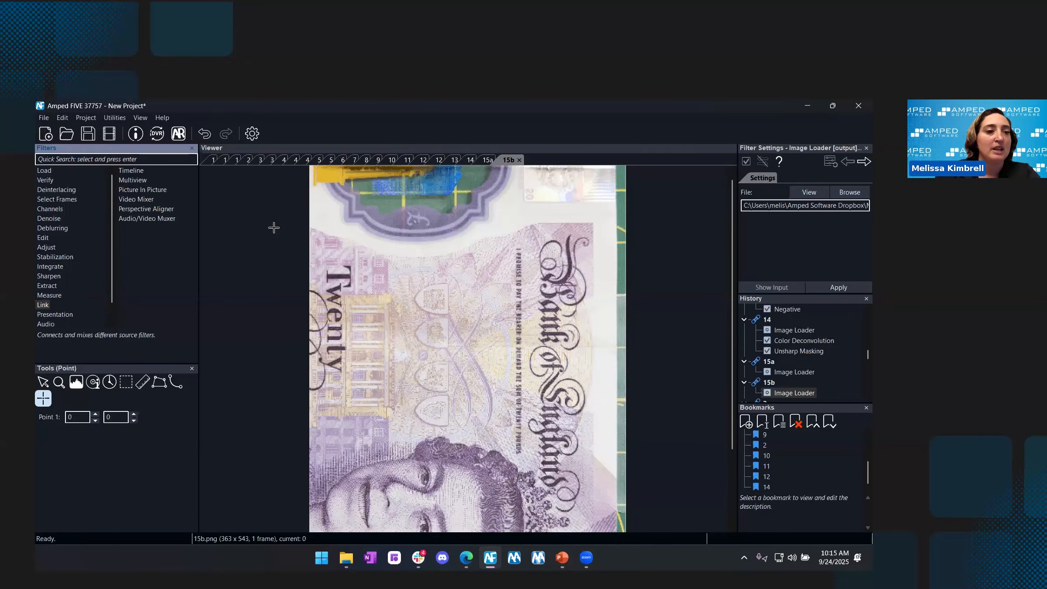
# Add a Video Mixer filter and set its first input to 15a - Image Loader
pyautogui.click(135, 200)
pyautogui.doubleClick(135, 200)
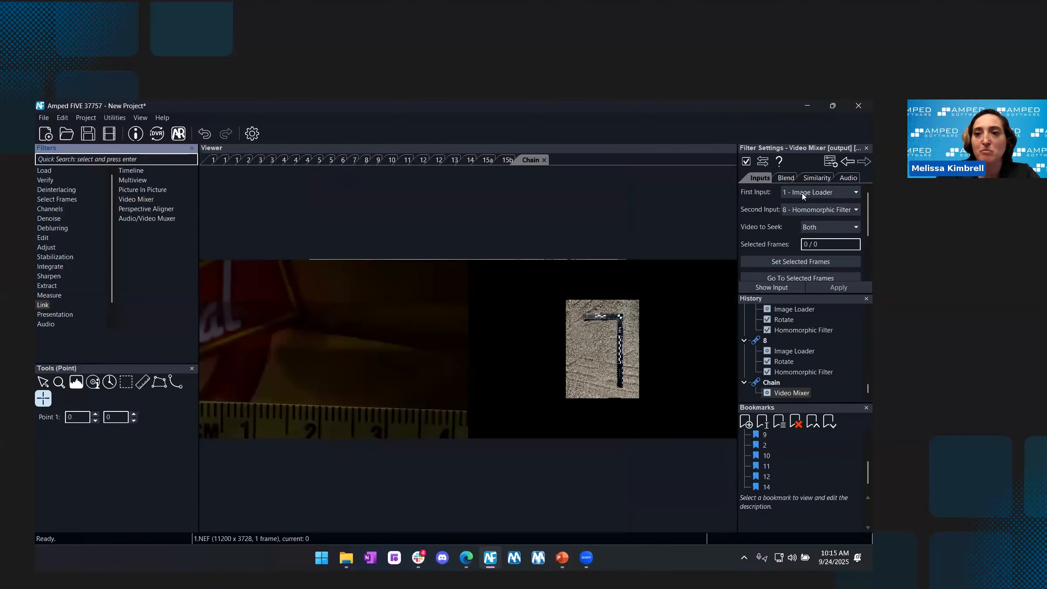
pyautogui.click(802, 196)
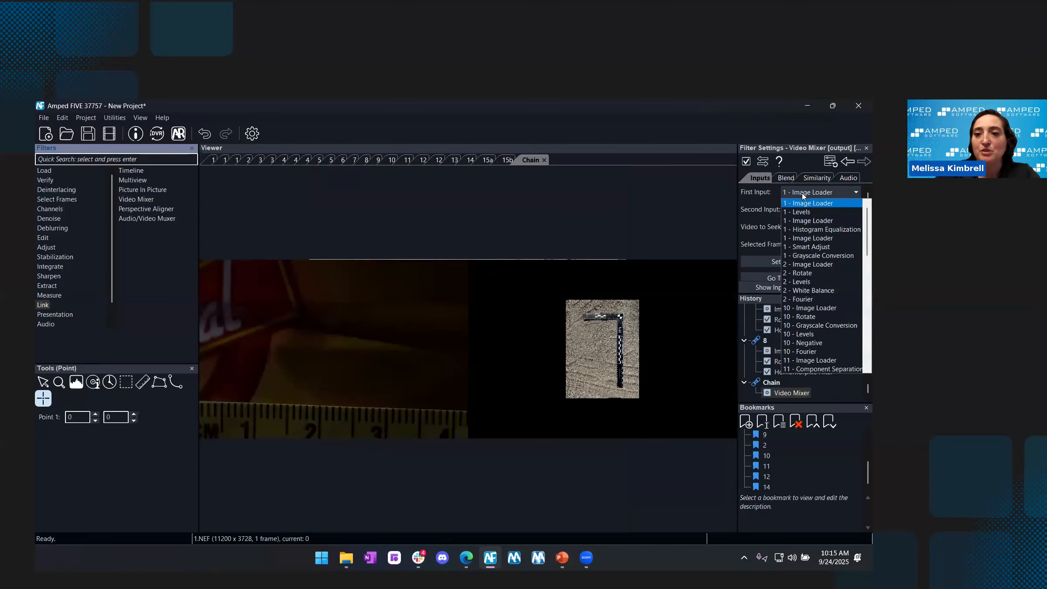
pyautogui.scroll(-10, 802, 227)
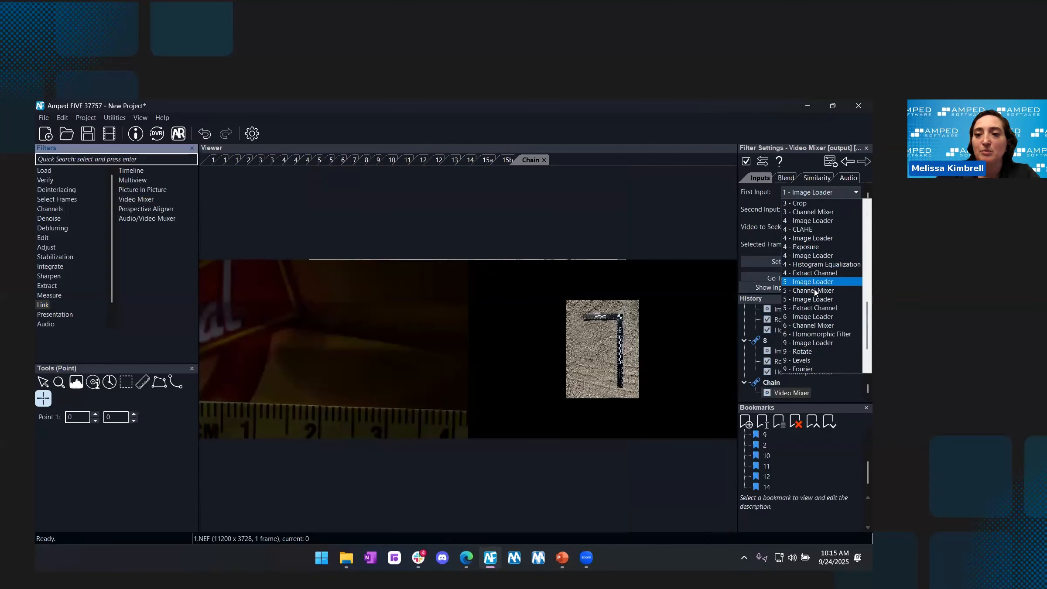
pyautogui.scroll(3, 811, 279)
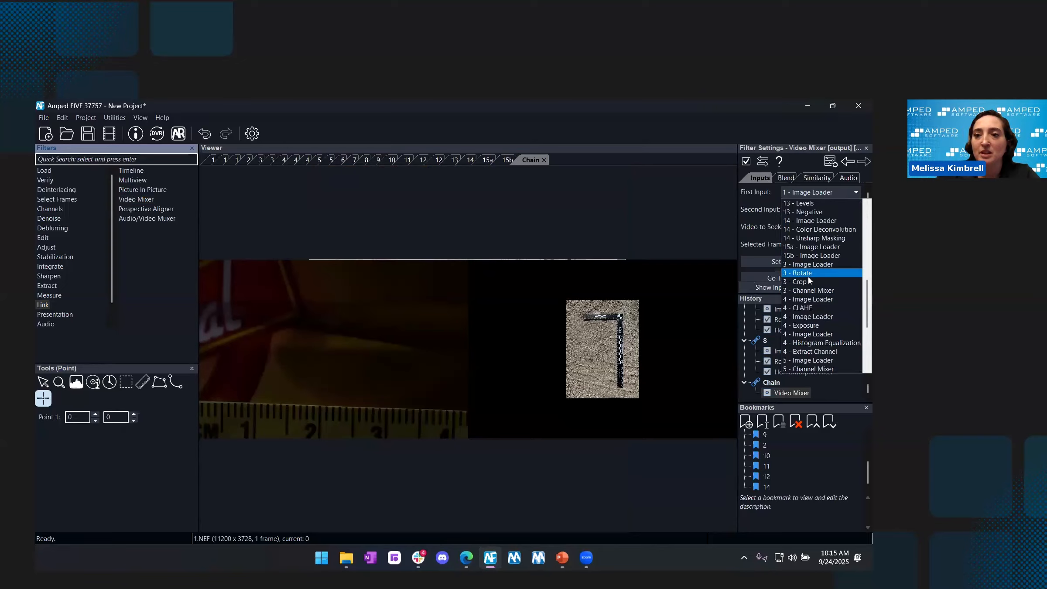
pyautogui.click(803, 247)
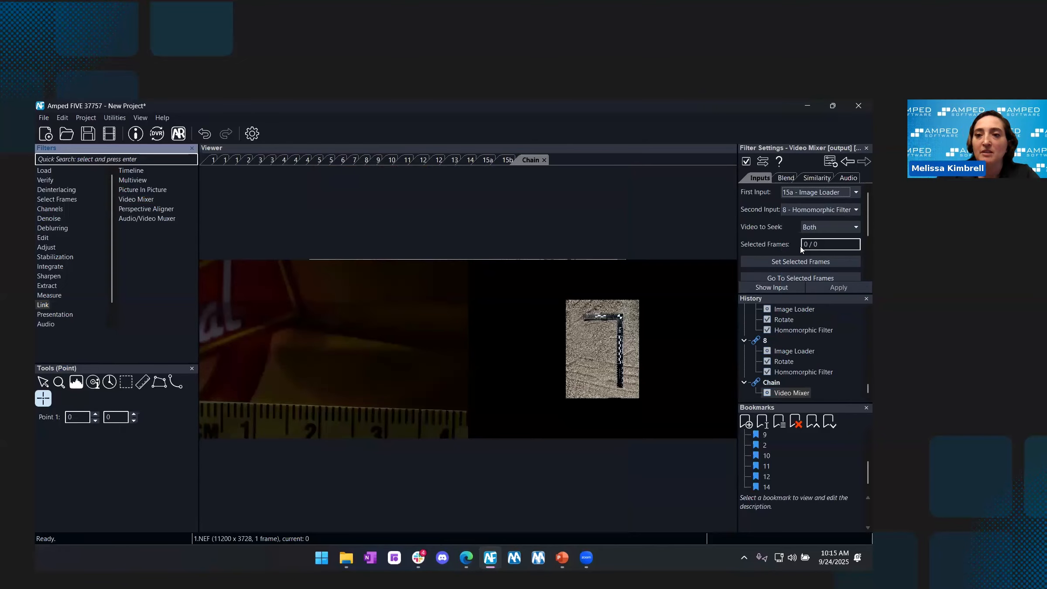
# Set the Video Mixer's second input to 15b - Image Loader and compare the two banknotes side by side
pyautogui.click(809, 211)
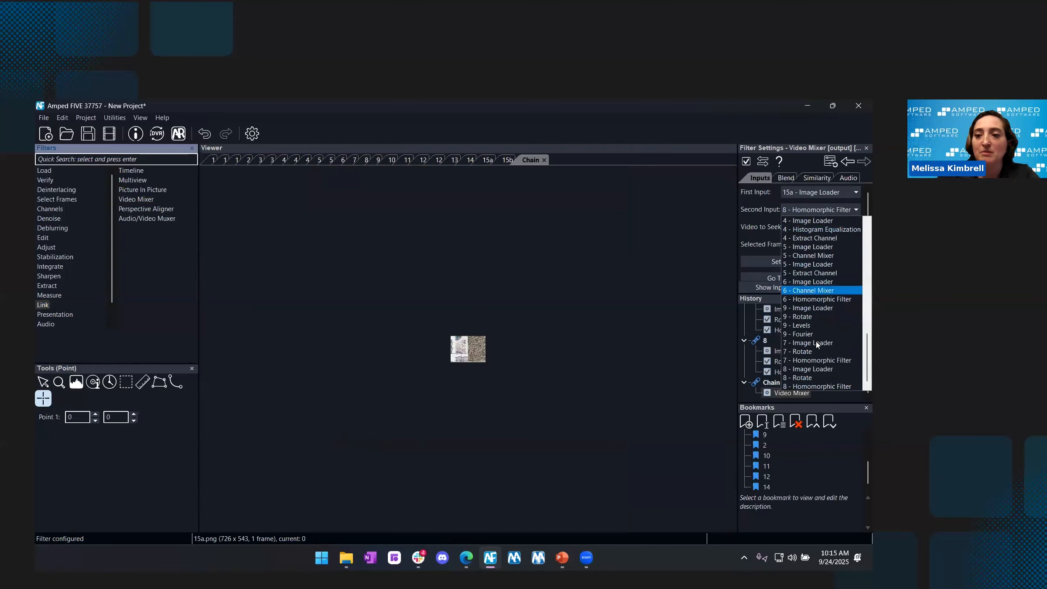
pyautogui.scroll(3, 809, 292)
pyautogui.scroll(3, 809, 292)
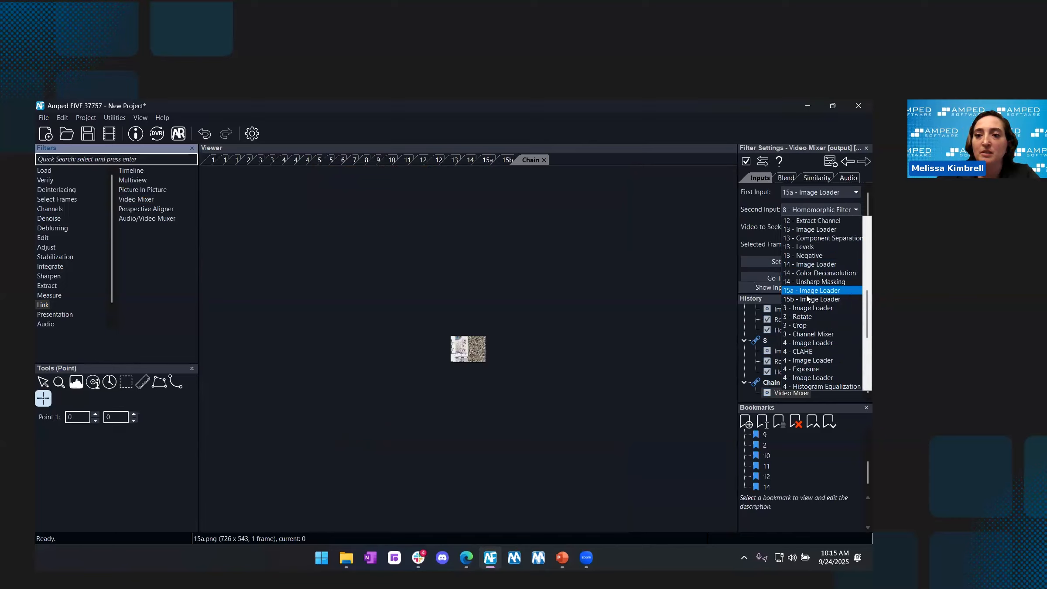
pyautogui.click(858, 297)
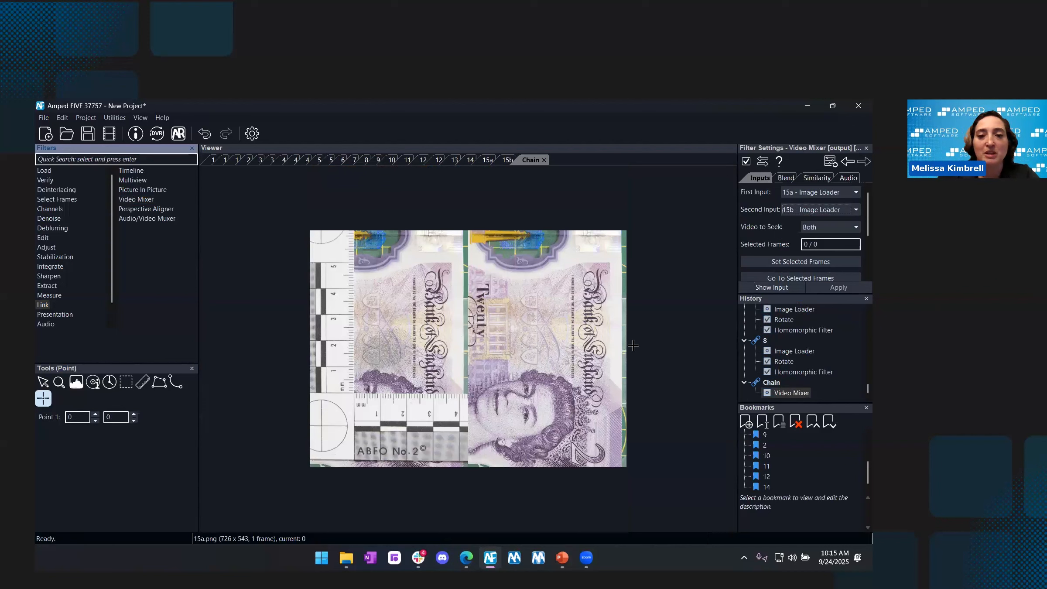
pyautogui.click(524, 387)
pyautogui.click(458, 408)
pyautogui.click(454, 405)
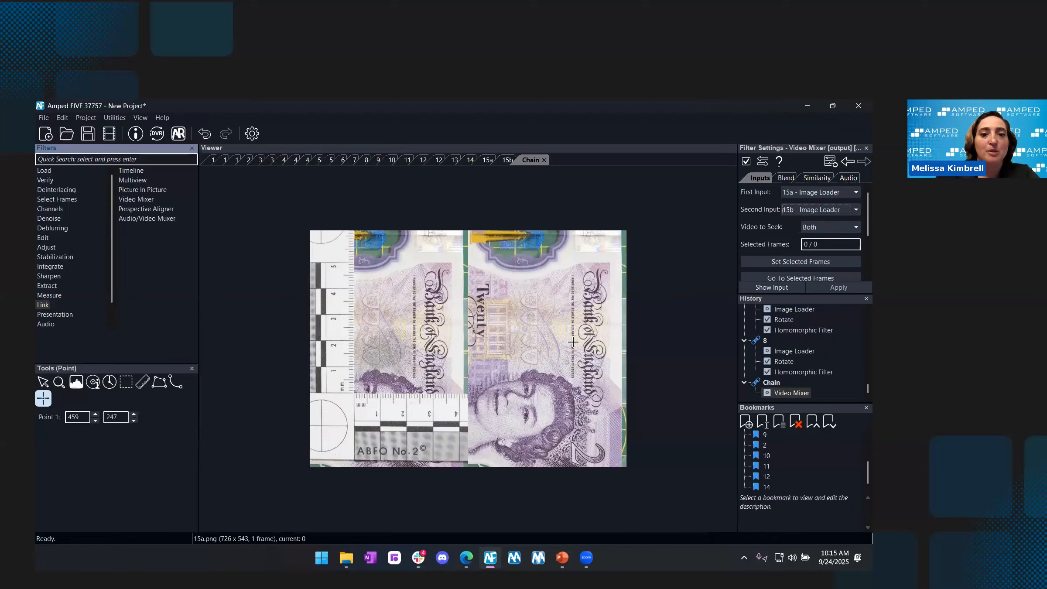
# Set the Video Mixer's blend mode to Absolute Difference and examine the fingerprint area in the result
pyautogui.click(784, 178)
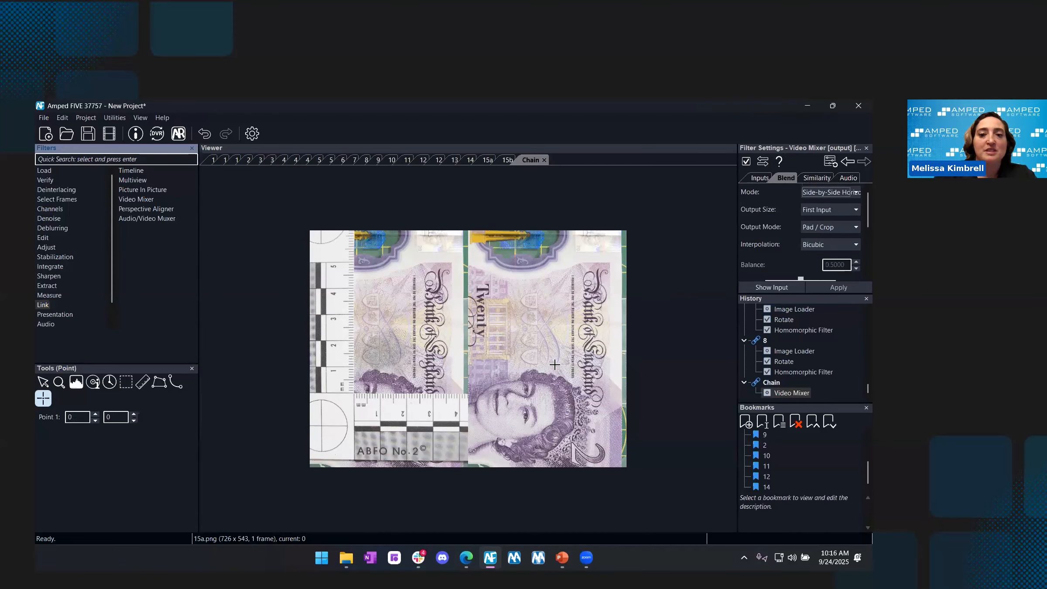
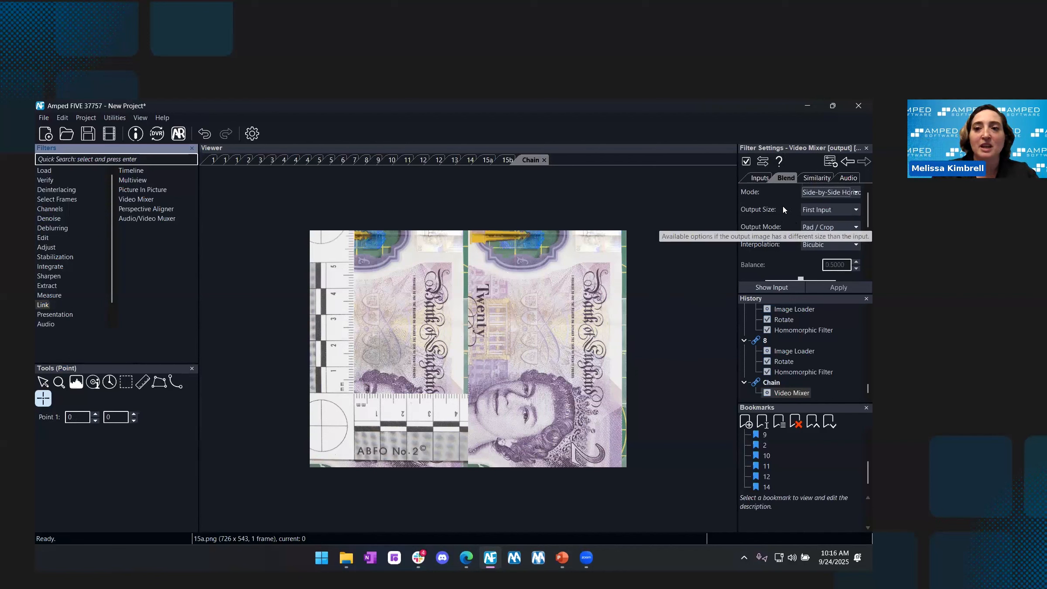
pyautogui.click(814, 192)
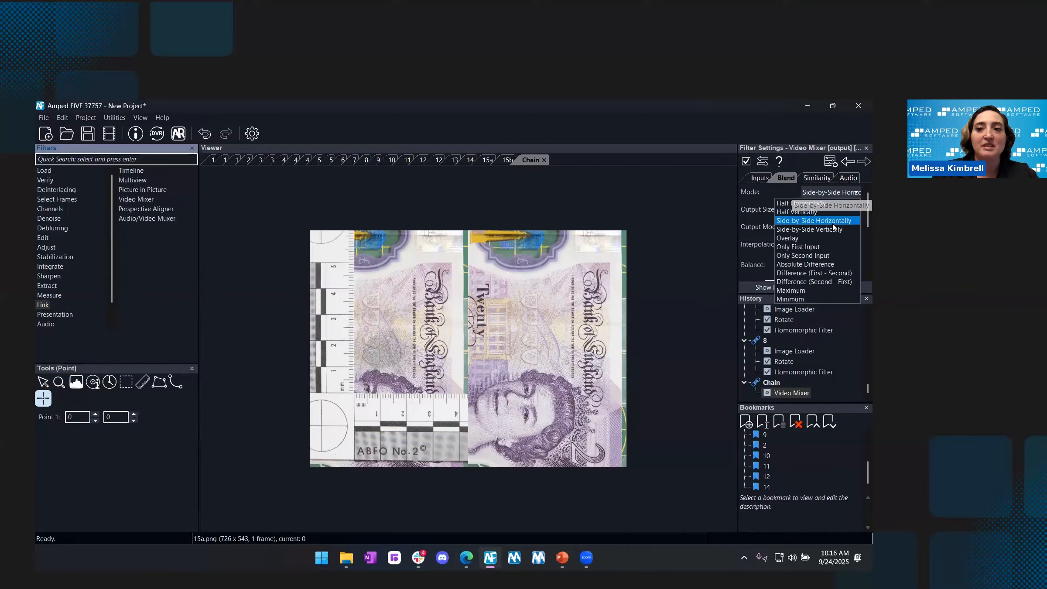
pyautogui.click(821, 264)
pyautogui.click(414, 241)
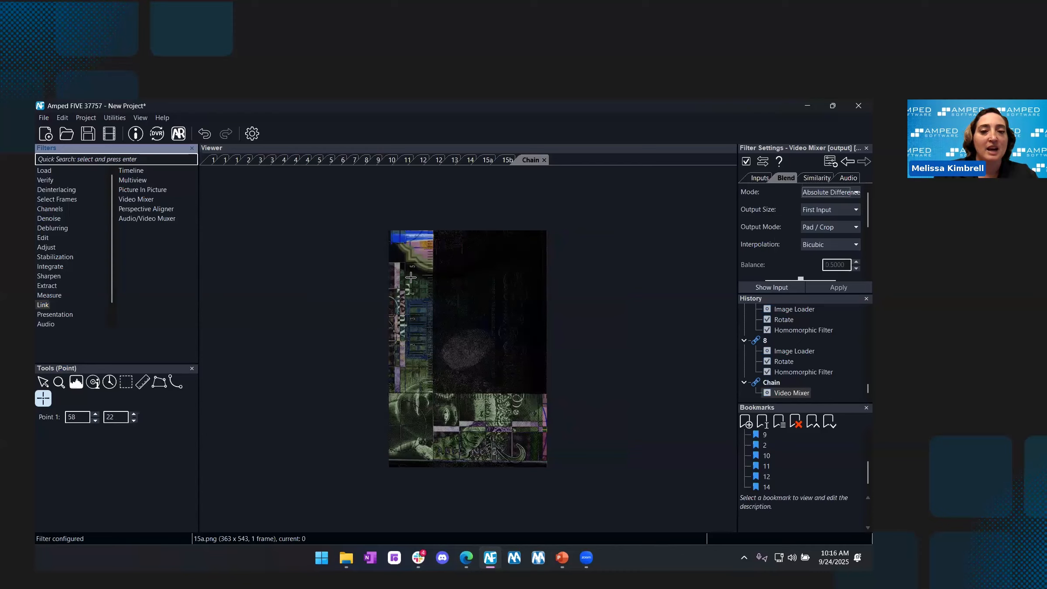
pyautogui.click(408, 394)
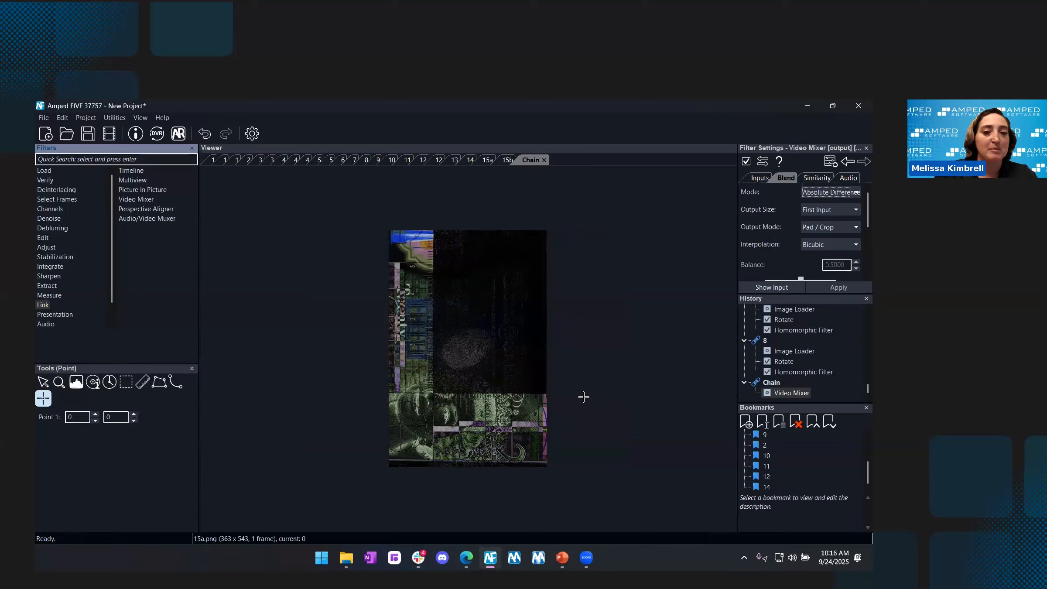
pyautogui.scroll(1, 420, 395)
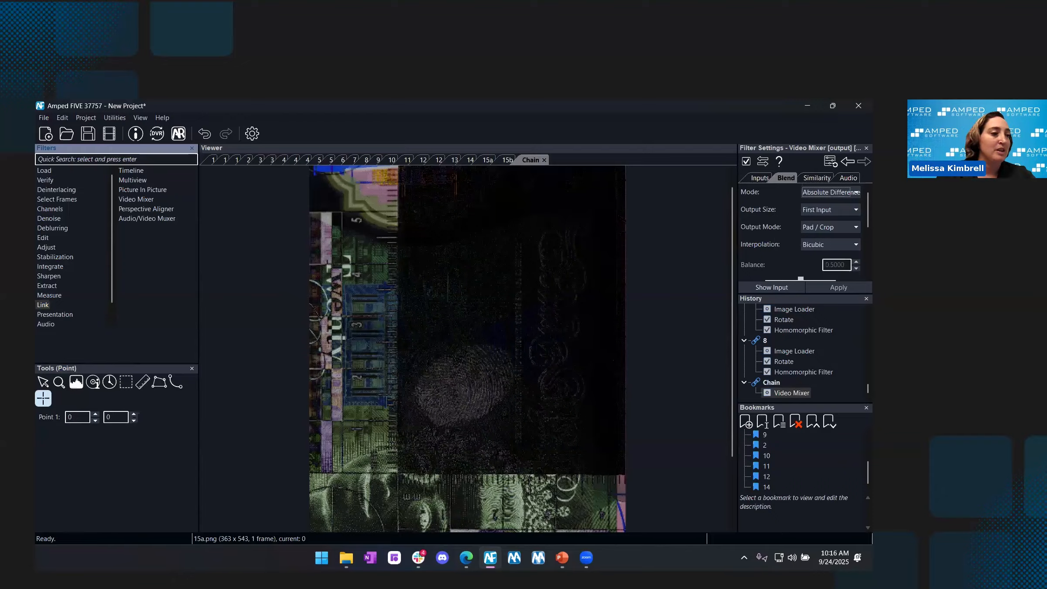
pyautogui.hotkey('alt', 'Tab')
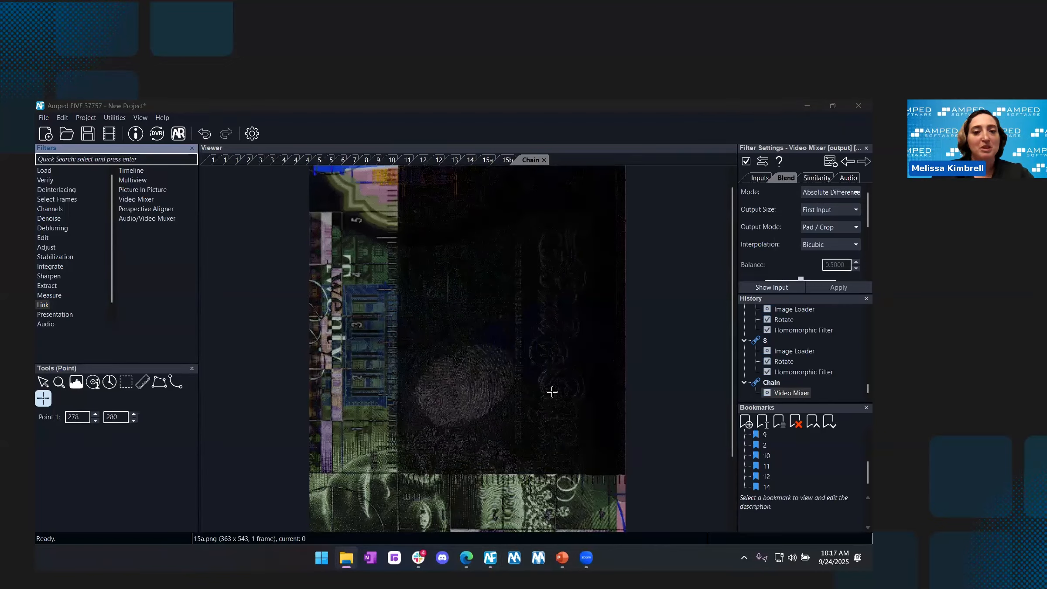
# Load the stamp image 16a.png into the project as a new chain
pyautogui.click(126, 382)
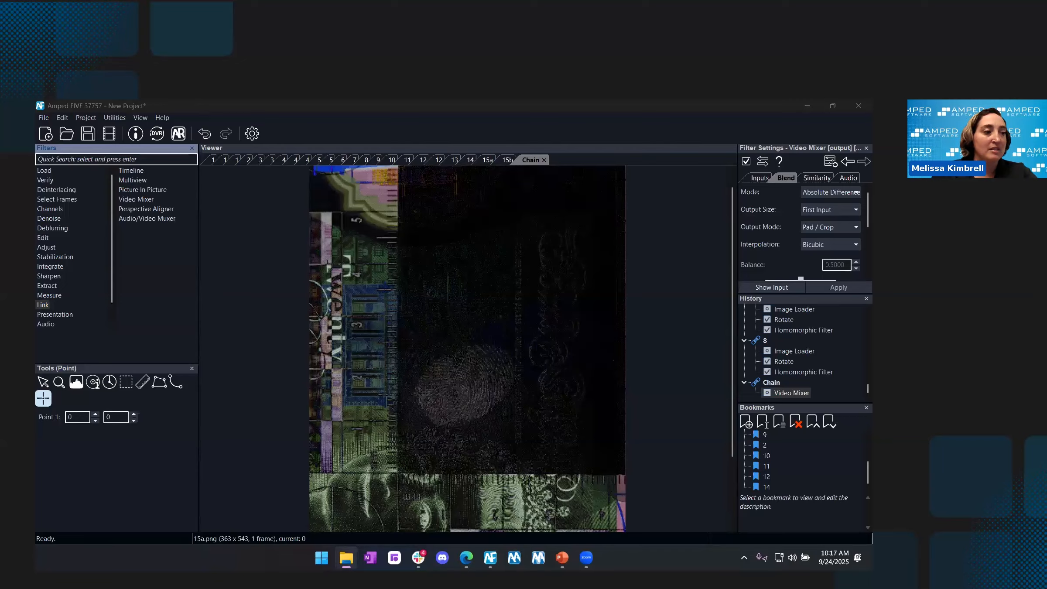
pyautogui.moveTo(358, 342); pyautogui.dragTo(380, 334)
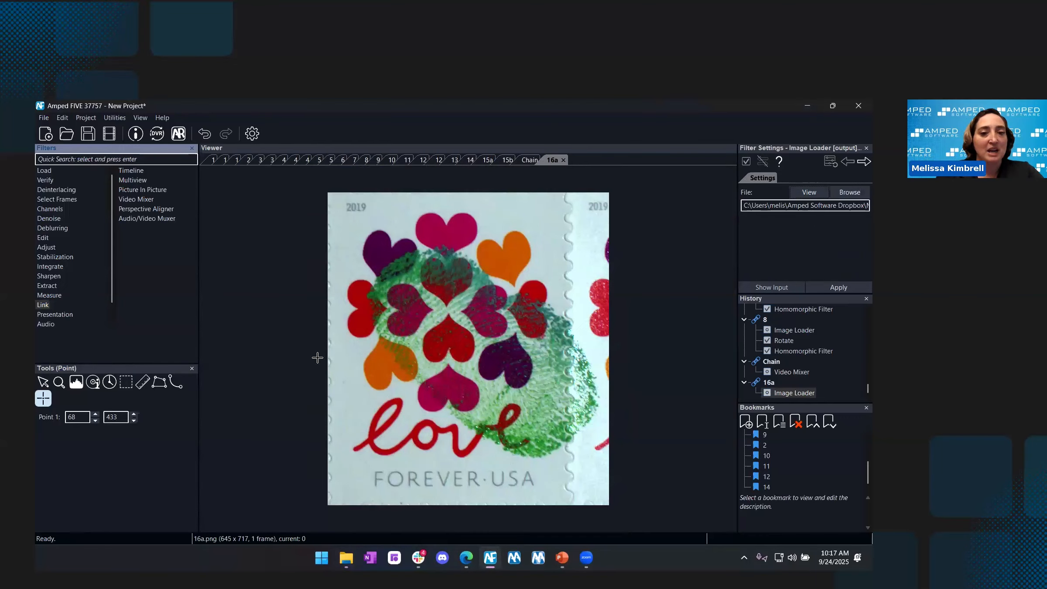
# Examine the green fingerprint in image 16a and the hearts and lettering of the stamp beneath it
pyautogui.click(438, 482)
pyautogui.click(319, 487)
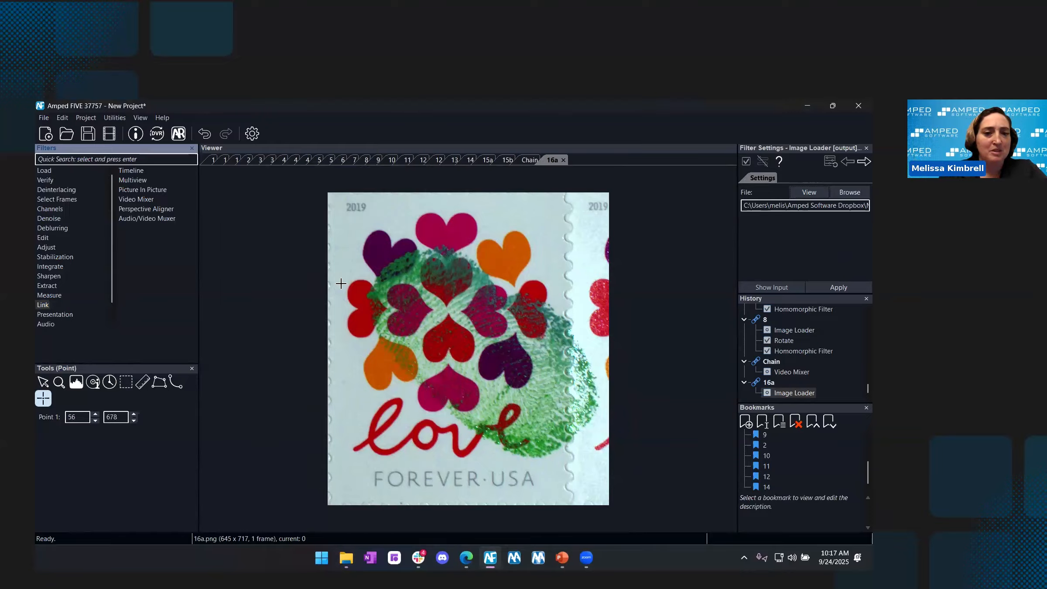
pyautogui.click(519, 297)
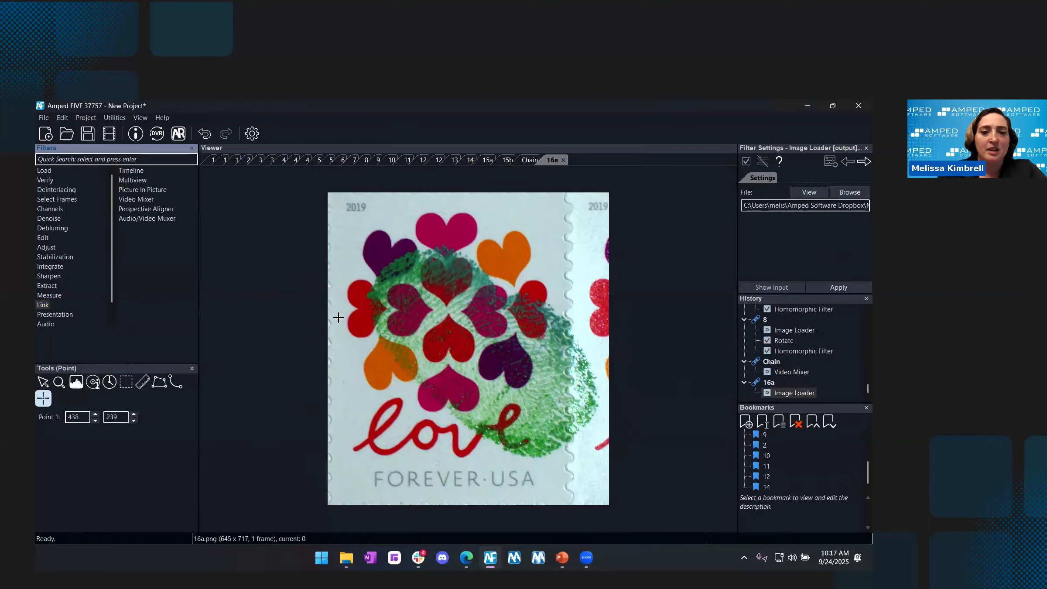
pyautogui.click(382, 308)
pyautogui.click(349, 455)
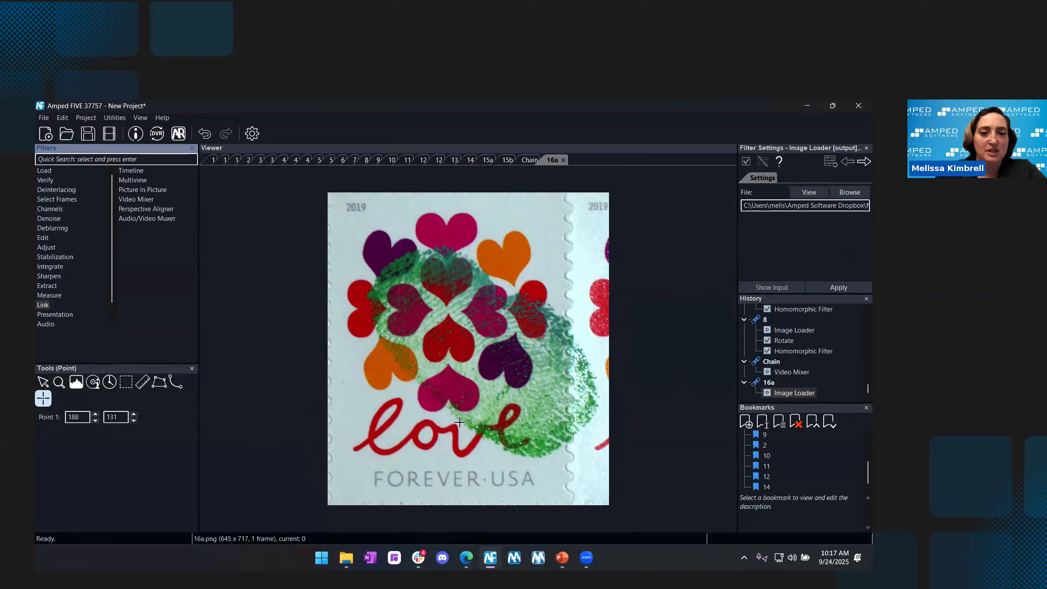
pyautogui.click(442, 360)
pyautogui.click(543, 331)
pyautogui.click(310, 408)
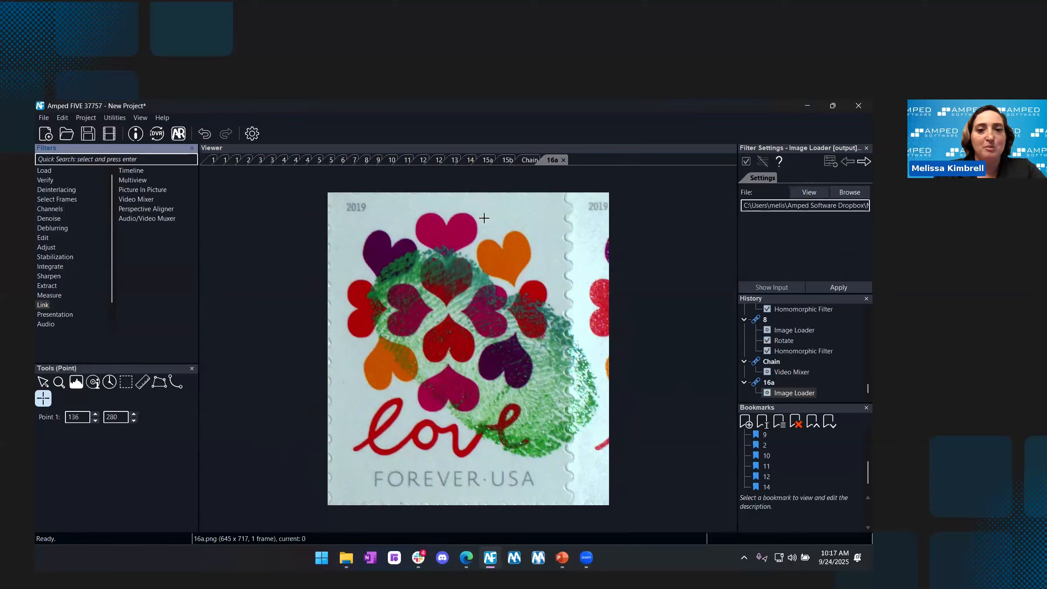
pyautogui.click(428, 456)
pyautogui.click(265, 406)
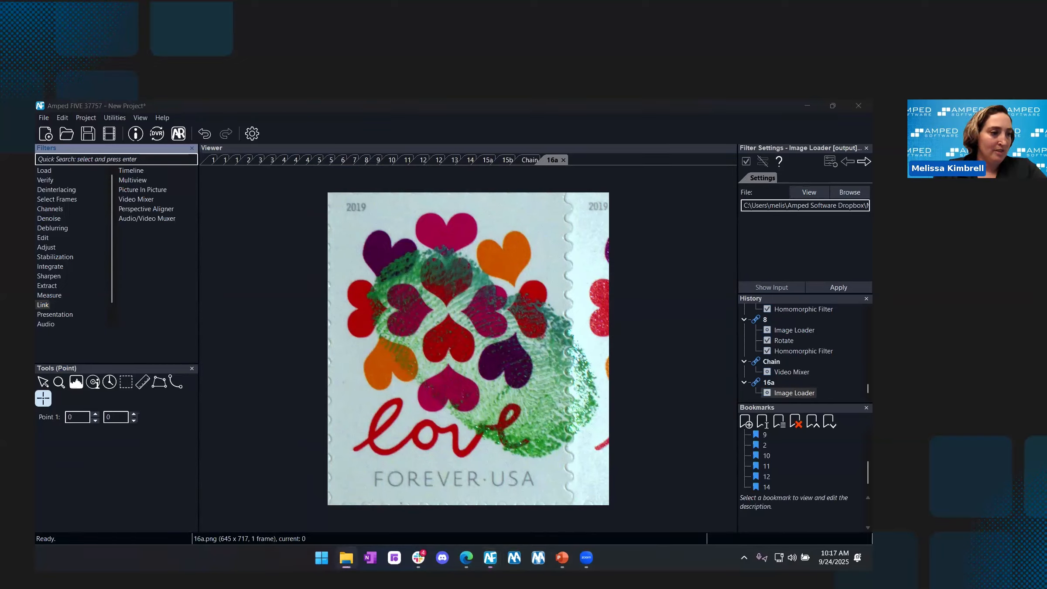
# Load the clean stamp image 16b.png into the project as another chain
pyautogui.moveTo(36, 418); pyautogui.dragTo(500, 391)
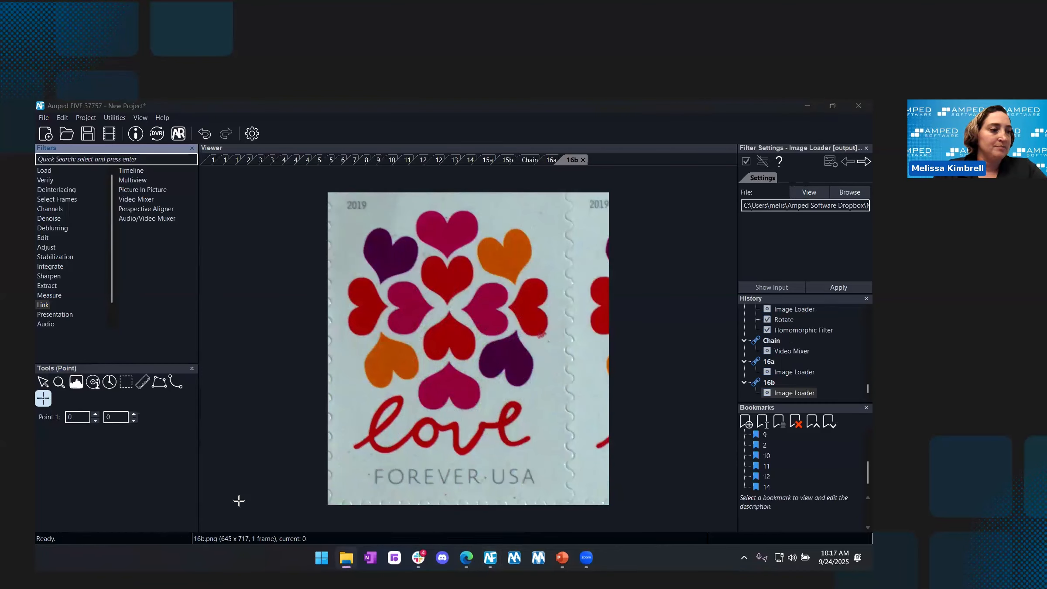
pyautogui.click(283, 468)
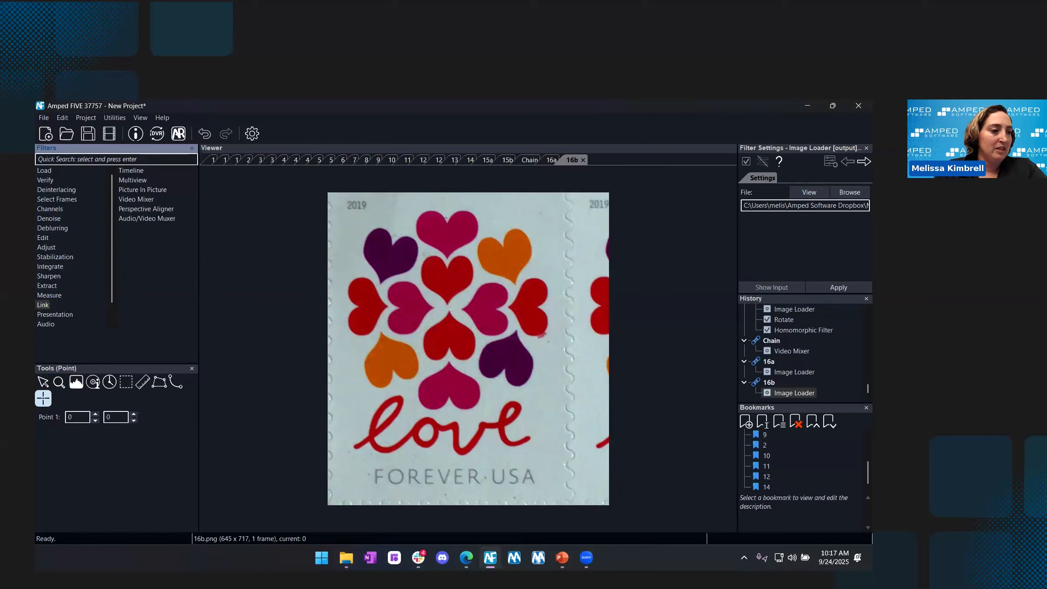
pyautogui.click(105, 492)
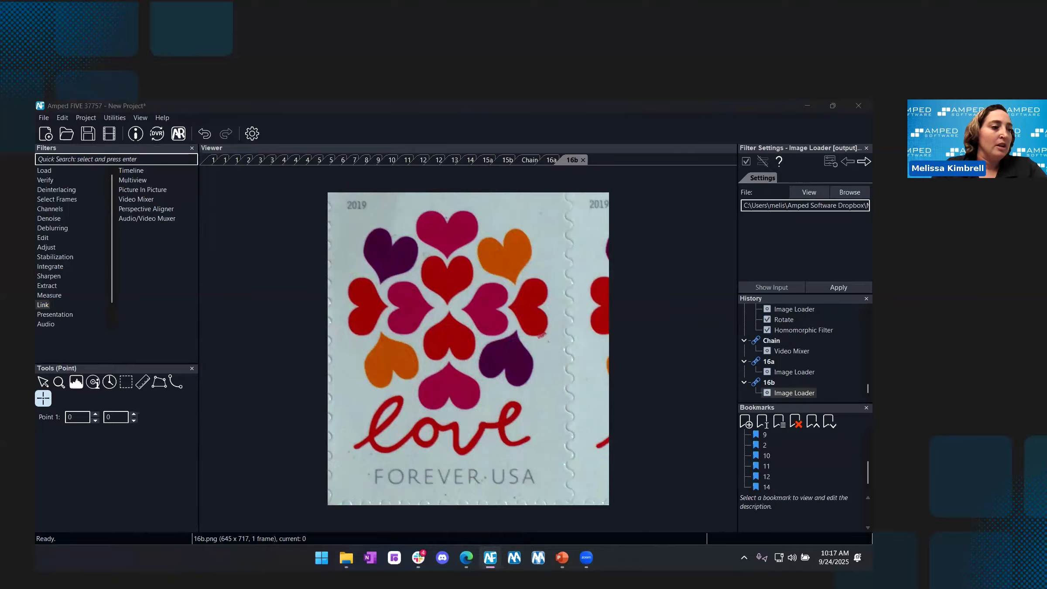
pyautogui.hotkey('alt', 'Tab')
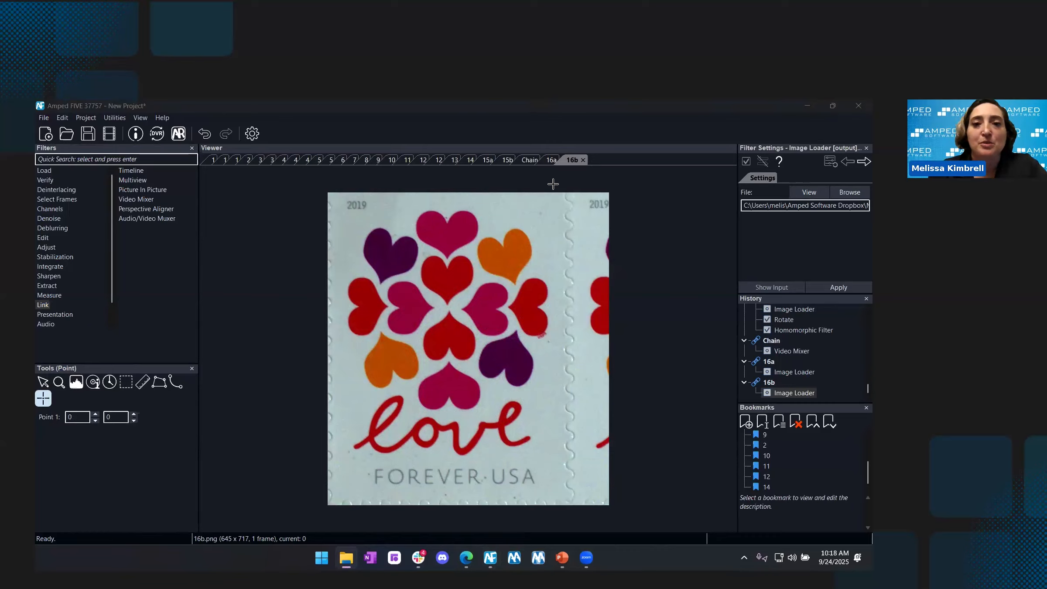
# Alternate between stamp images 16a and 16b to compare the position and alignment of their printed designs
pyautogui.click(551, 160)
pyautogui.click(574, 160)
pyautogui.click(551, 160)
pyautogui.click(572, 160)
pyautogui.click(550, 160)
pyautogui.click(574, 161)
pyautogui.click(552, 162)
pyautogui.click(574, 162)
pyautogui.click(552, 162)
pyautogui.click(575, 160)
pyautogui.click(552, 160)
pyautogui.click(575, 160)
pyautogui.click(552, 160)
pyautogui.click(571, 160)
pyautogui.click(551, 160)
pyautogui.click(477, 284)
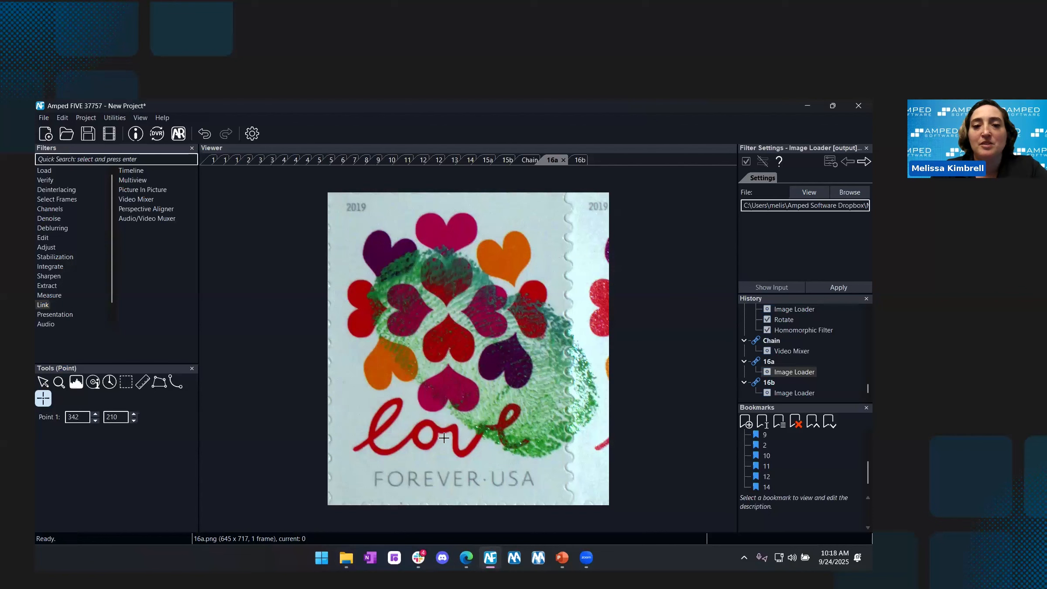
pyautogui.click(427, 479)
pyautogui.click(377, 480)
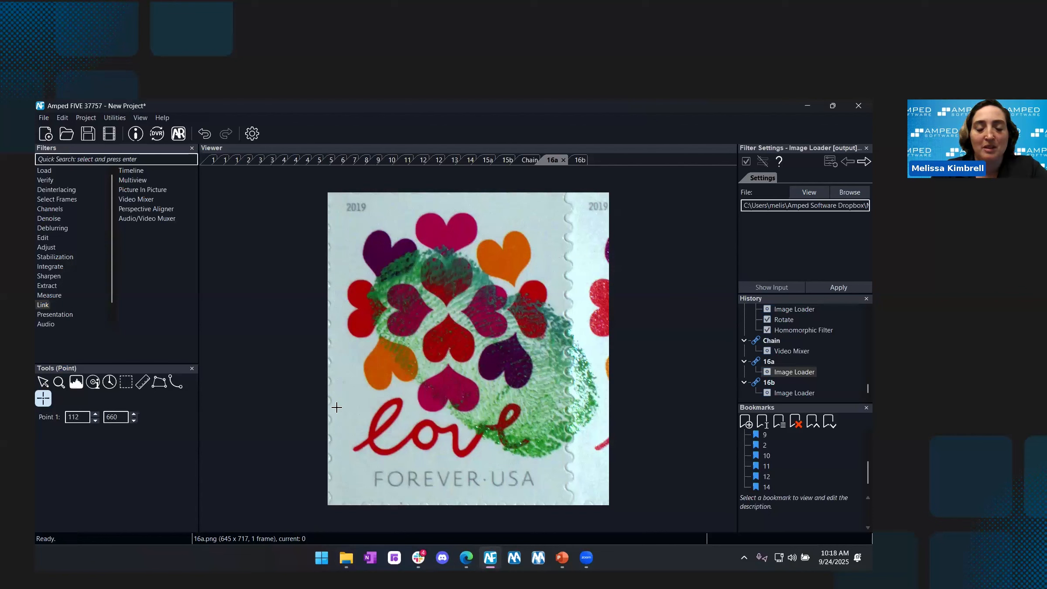
pyautogui.click(345, 197)
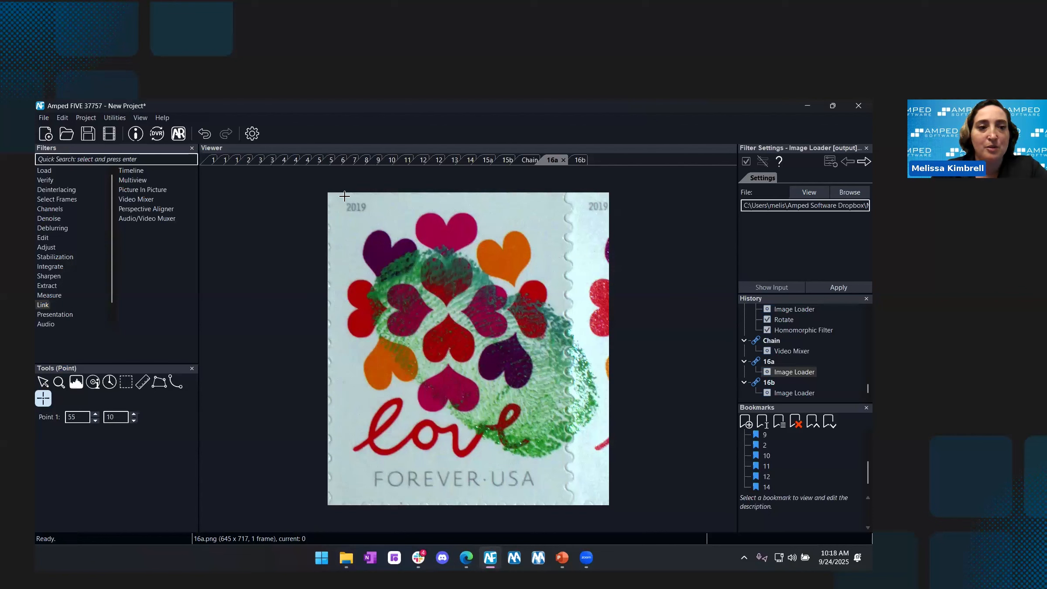
# Add a Perspective Aligner filter with 16a - Image Loader as its first input and 16b - Image Loader as its second
pyautogui.click(159, 210)
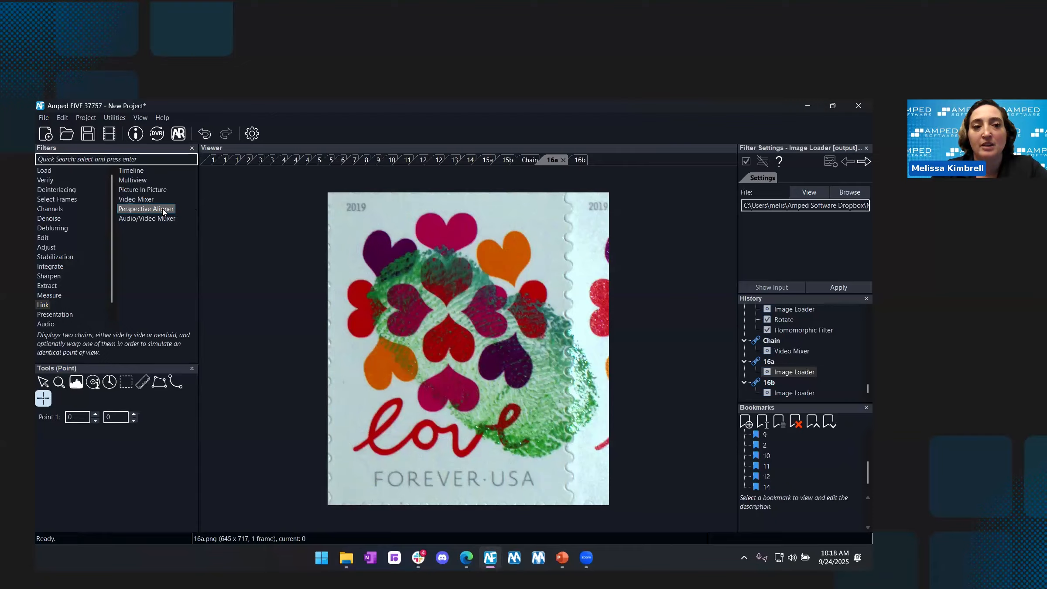
pyautogui.press('Return')
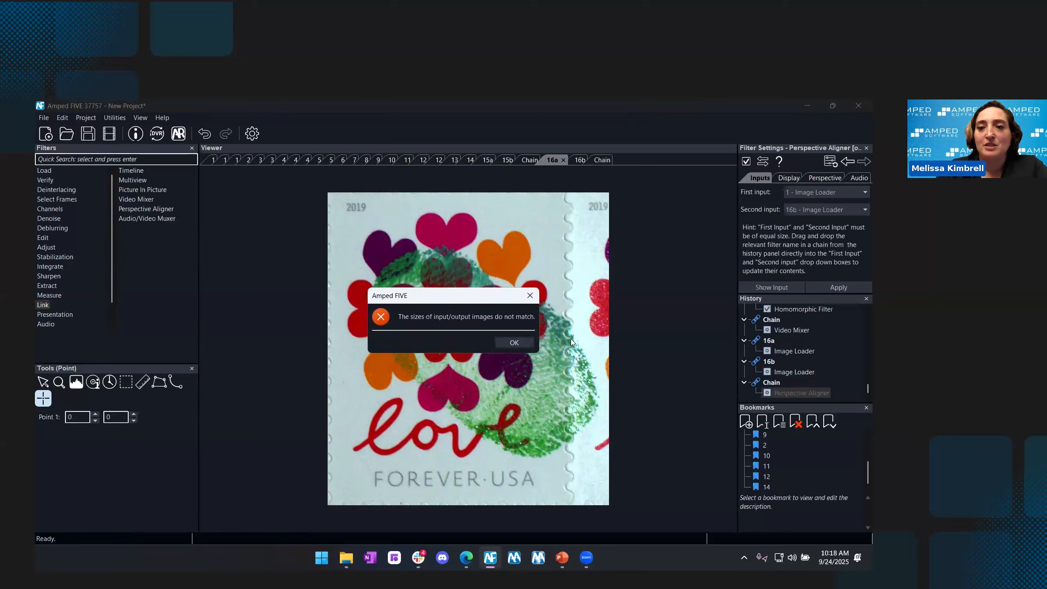
pyautogui.press('Return')
pyautogui.click(817, 193)
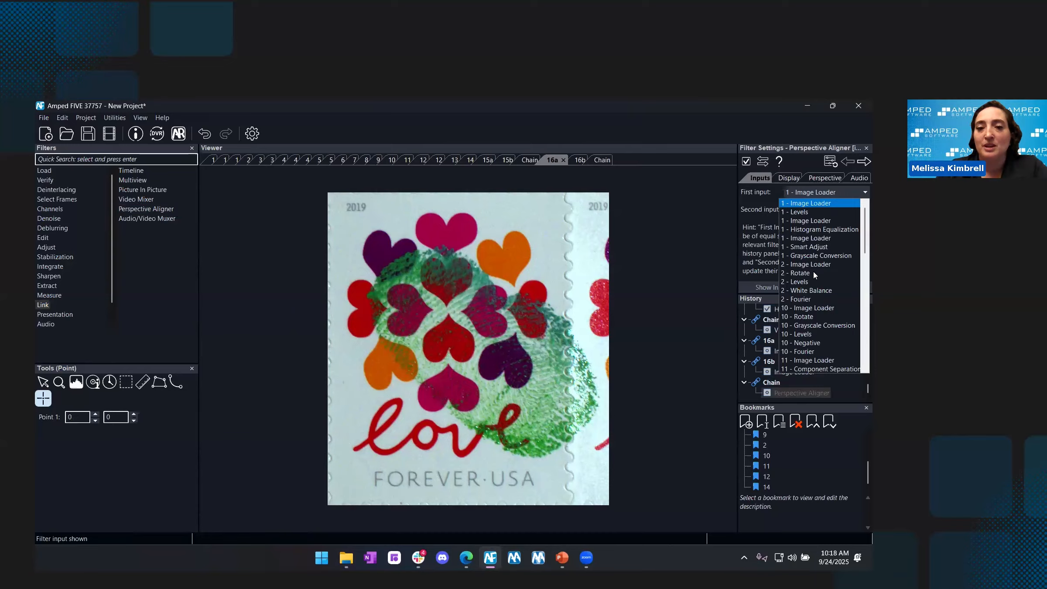
pyautogui.scroll(-6, 824, 299)
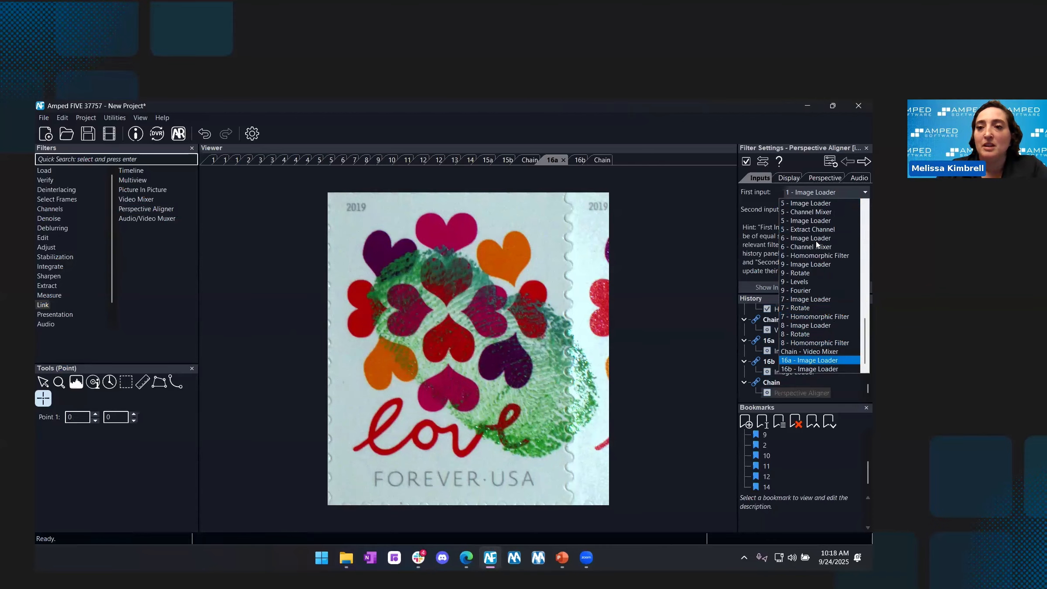
pyautogui.press('Return')
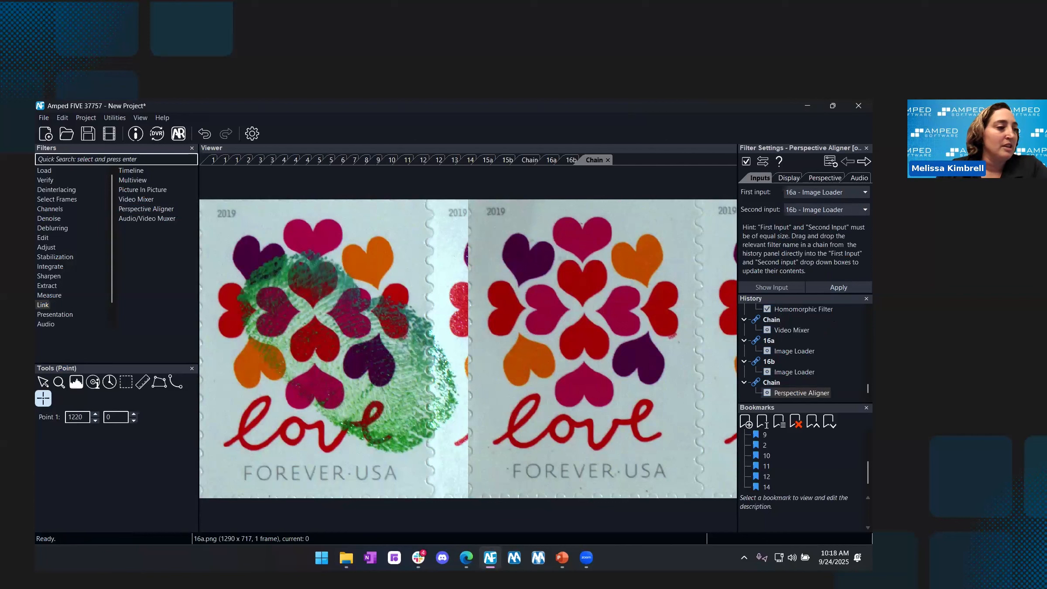
# Add the first perspective matching pair on the year 2019, linking (52, 40) in 16a to (700, 35) in 16b with the Ruler tool
pyautogui.click(54, 314)
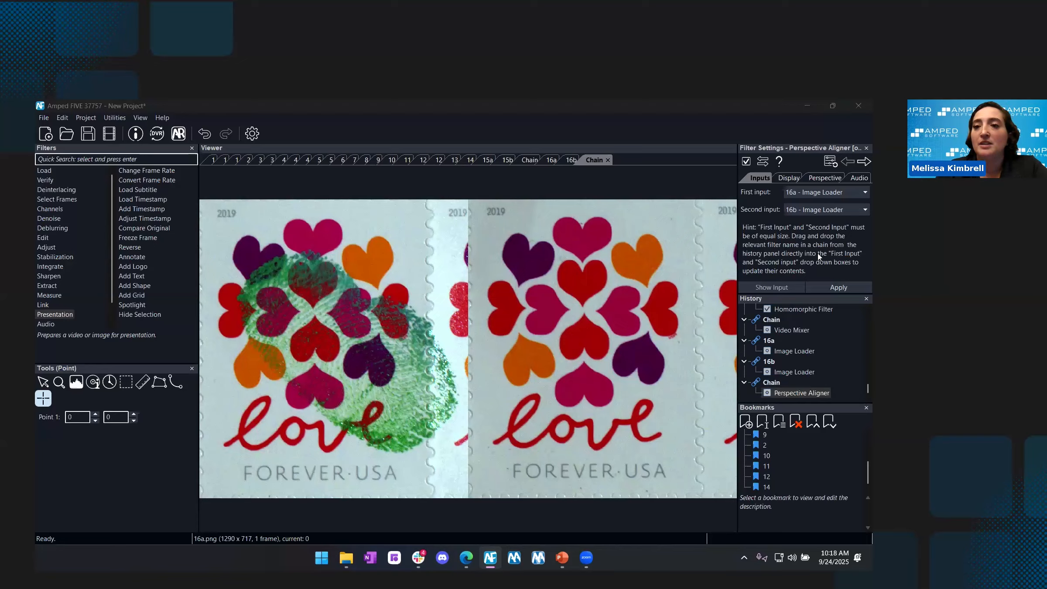
pyautogui.click(824, 179)
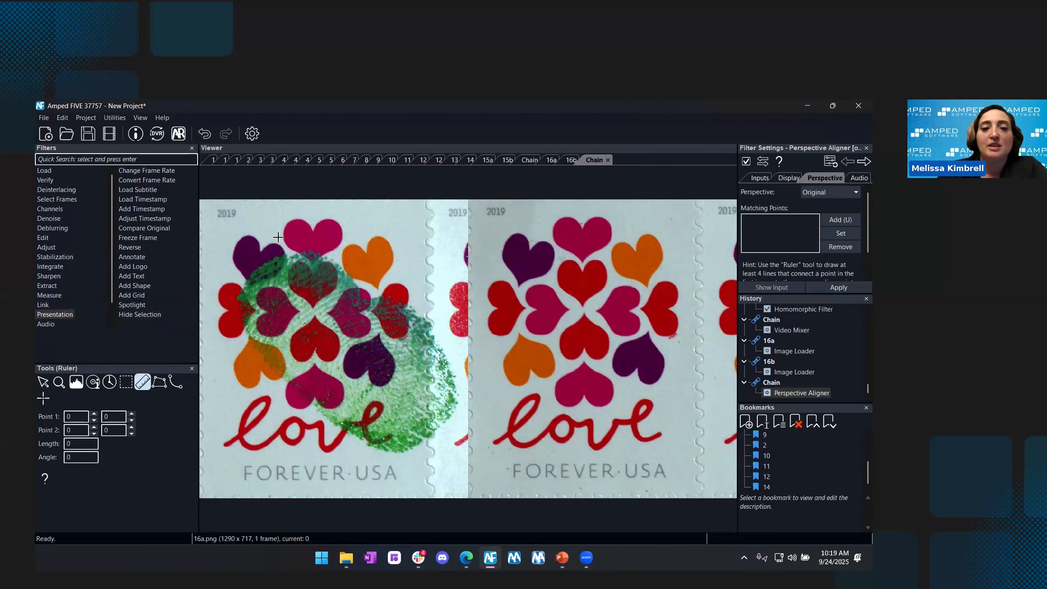
pyautogui.scroll(2, 210, 203)
pyautogui.scroll(1, 216, 203)
pyautogui.scroll(1, 236, 200)
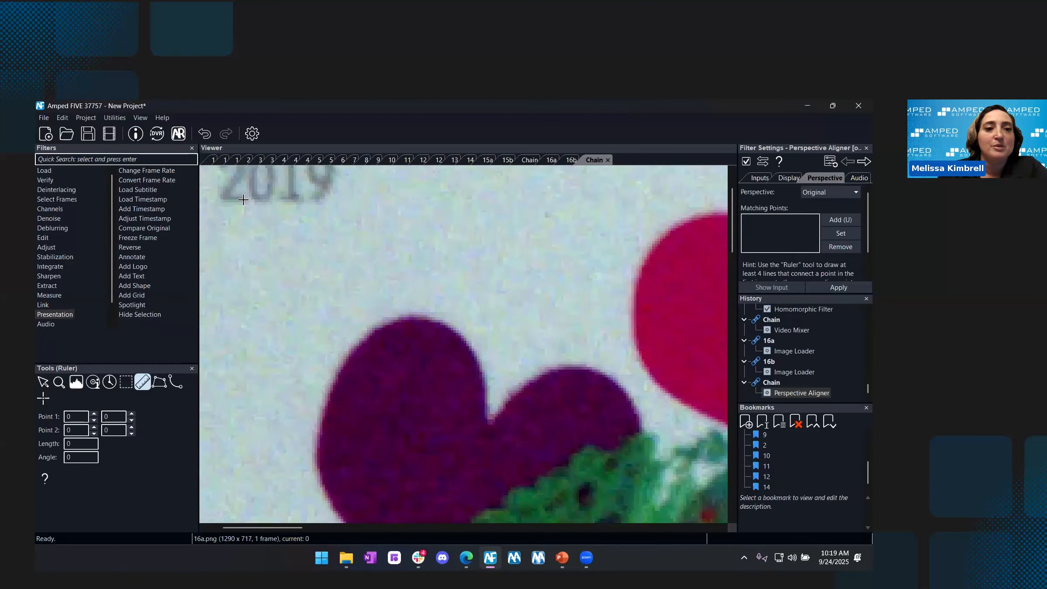
pyautogui.moveTo(242, 195)
pyautogui.mouseDown()
pyautogui.moveTo(308, 421)
pyautogui.moveTo(298, 498)
pyautogui.moveTo(317, 528)
pyautogui.moveTo(508, 533)
pyautogui.moveTo(498, 529)
pyautogui.mouseUp()
pyautogui.moveTo(498, 439); pyautogui.dragTo(383, 183)
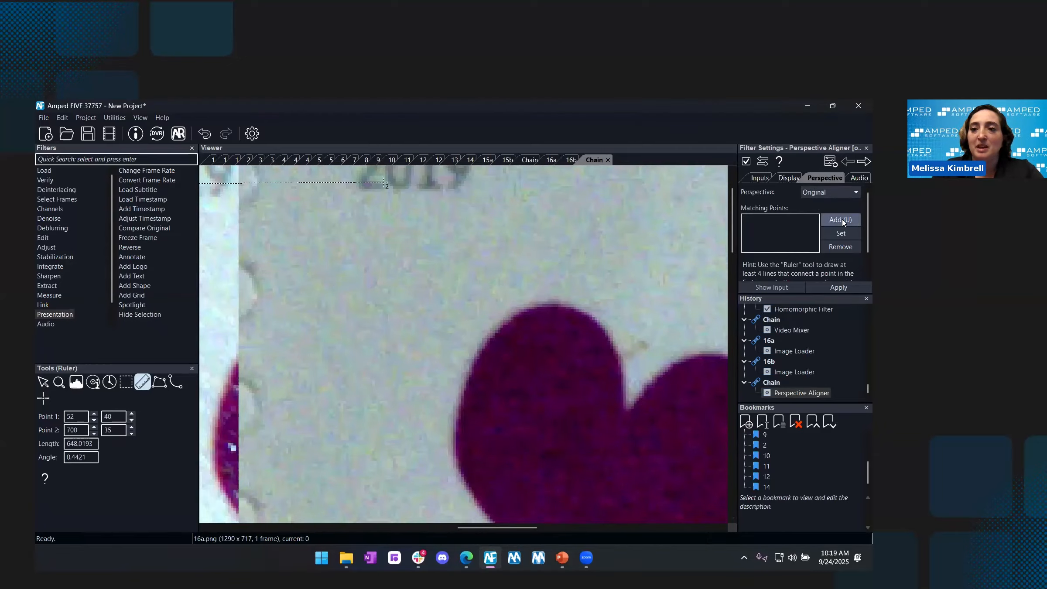
pyautogui.press('u')
# Add a second matching pair at the upper purple heart's notch, from (146, 126) in 16a to (793, 122) in 16b
pyautogui.moveTo(491, 530); pyautogui.dragTo(224, 513)
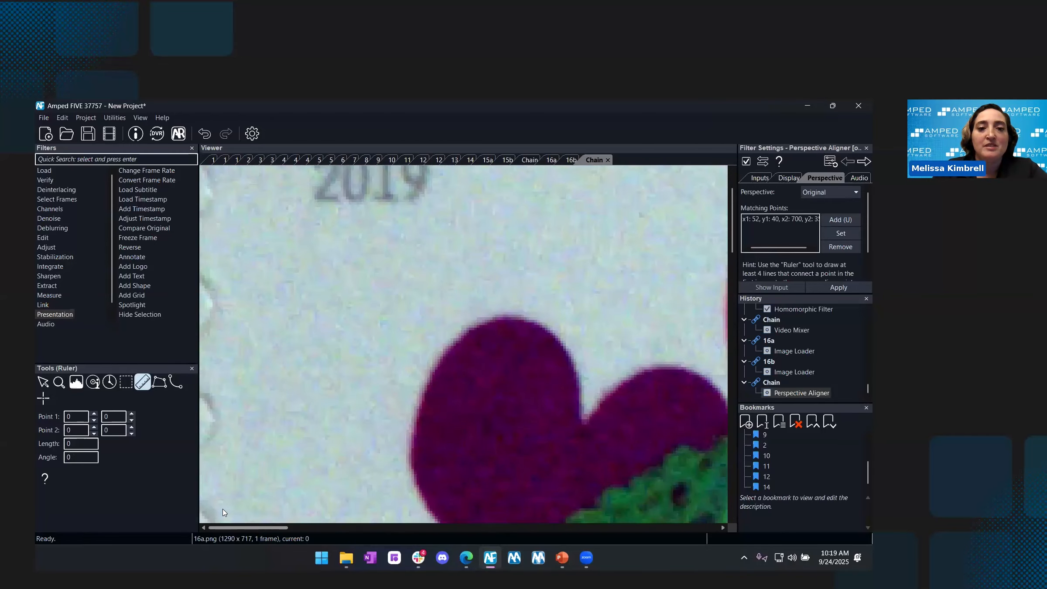
pyautogui.hscroll(5, 257, 502)
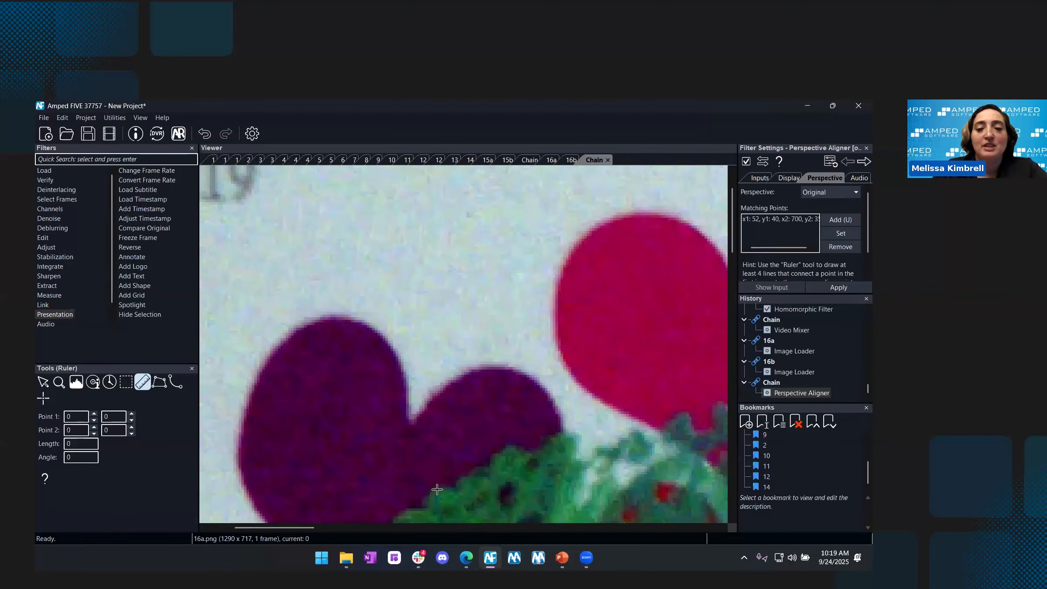
pyautogui.hscroll(2, 315, 446)
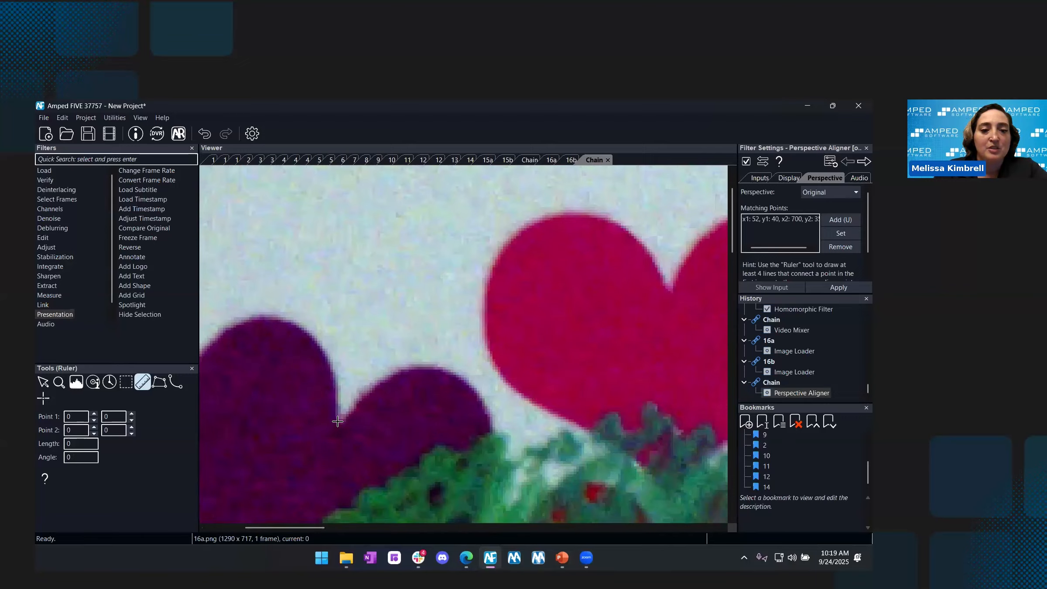
pyautogui.moveTo(340, 420); pyautogui.dragTo(340, 422)
pyautogui.moveTo(305, 527); pyautogui.dragTo(543, 531)
pyautogui.moveTo(516, 447); pyautogui.dragTo(440, 410)
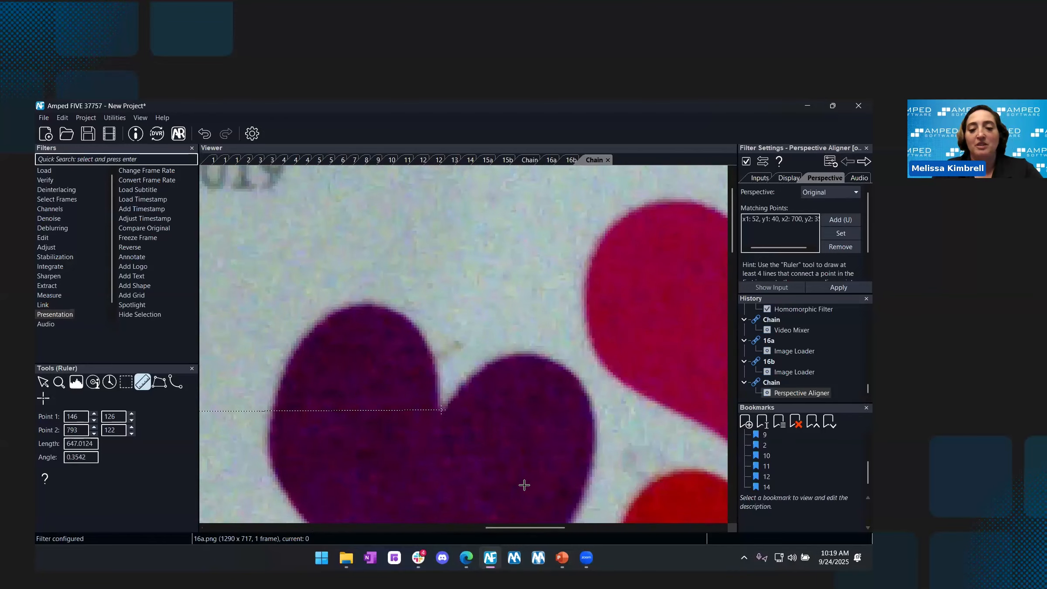
pyautogui.press('u')
# Add a third matching pair at the upper orange heart's notch, from (401, 130) in 16a to (1048, 124) in 16b
pyautogui.moveTo(507, 529); pyautogui.dragTo(352, 528)
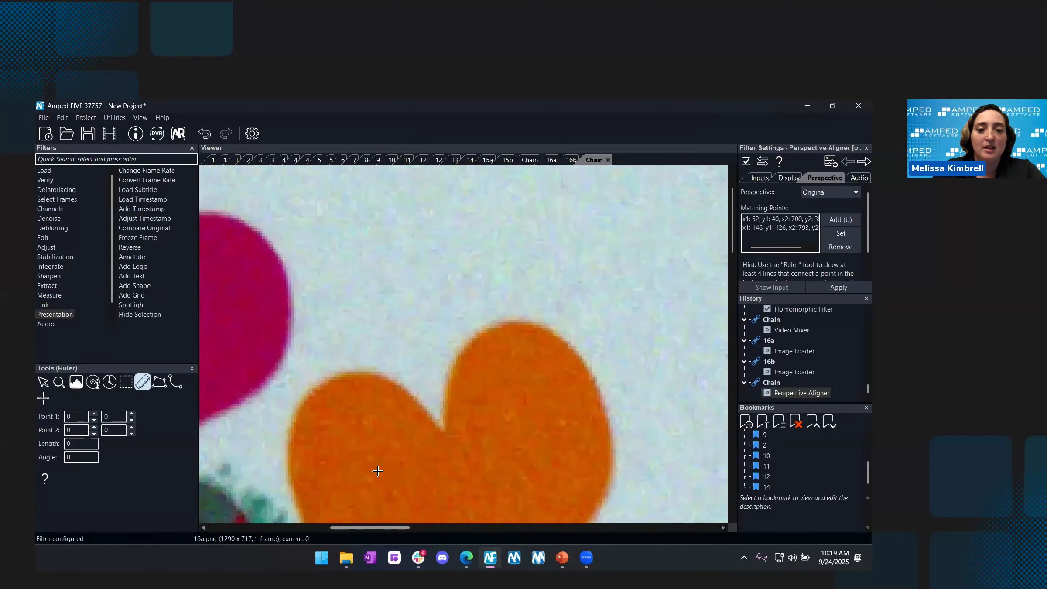
pyautogui.click(443, 430)
pyautogui.moveTo(397, 528); pyautogui.dragTo(696, 530)
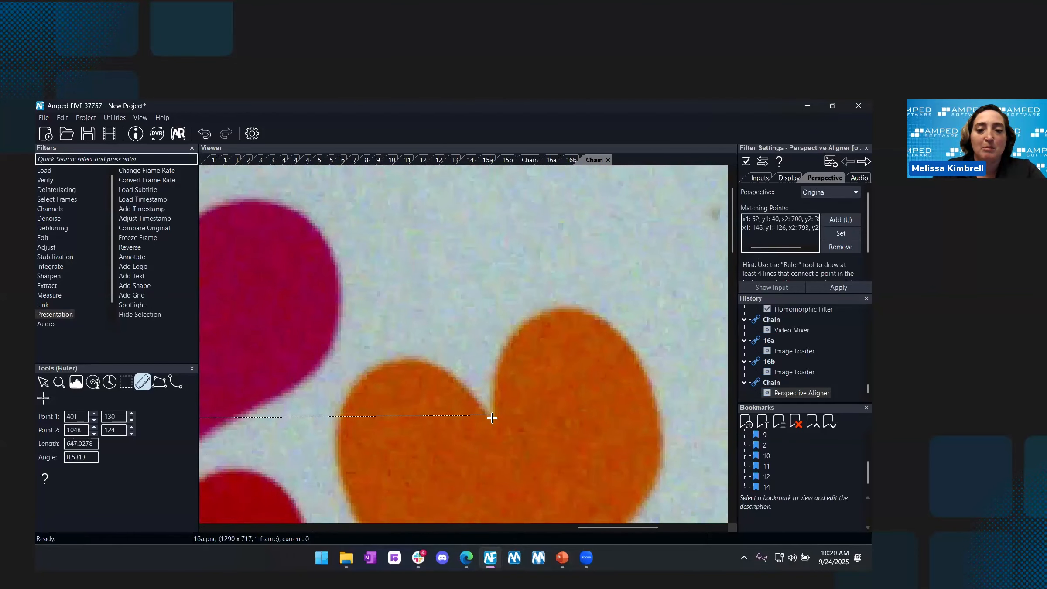
pyautogui.click(493, 418)
pyautogui.press('u')
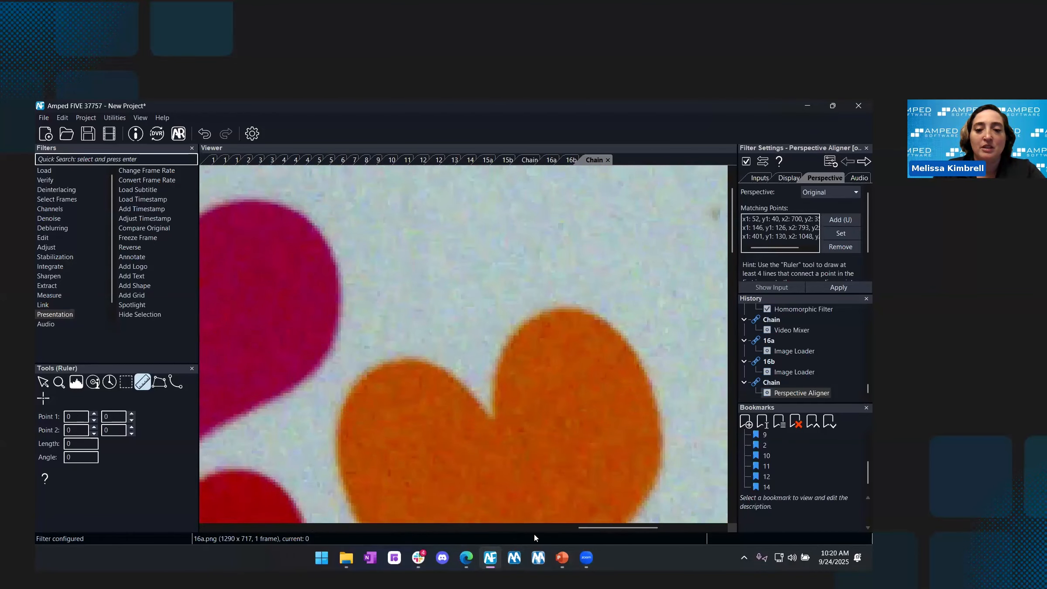
# Add a fourth matching pair at the inner tip of the magenta heart just right of the design's centre in both stamps
pyautogui.moveTo(589, 528); pyautogui.dragTo(271, 515)
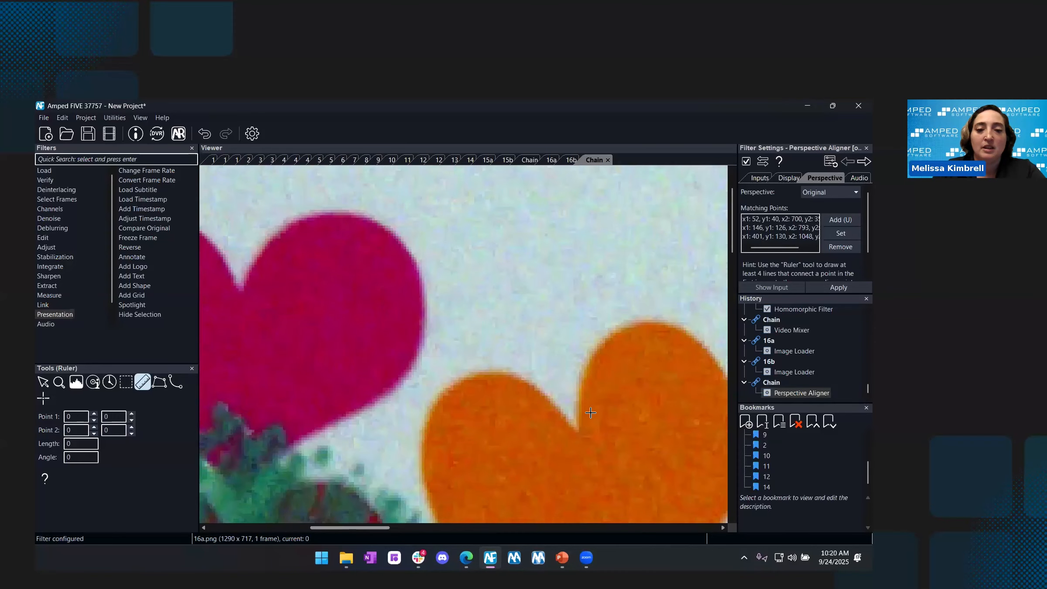
pyautogui.scroll(-5, 370, 335)
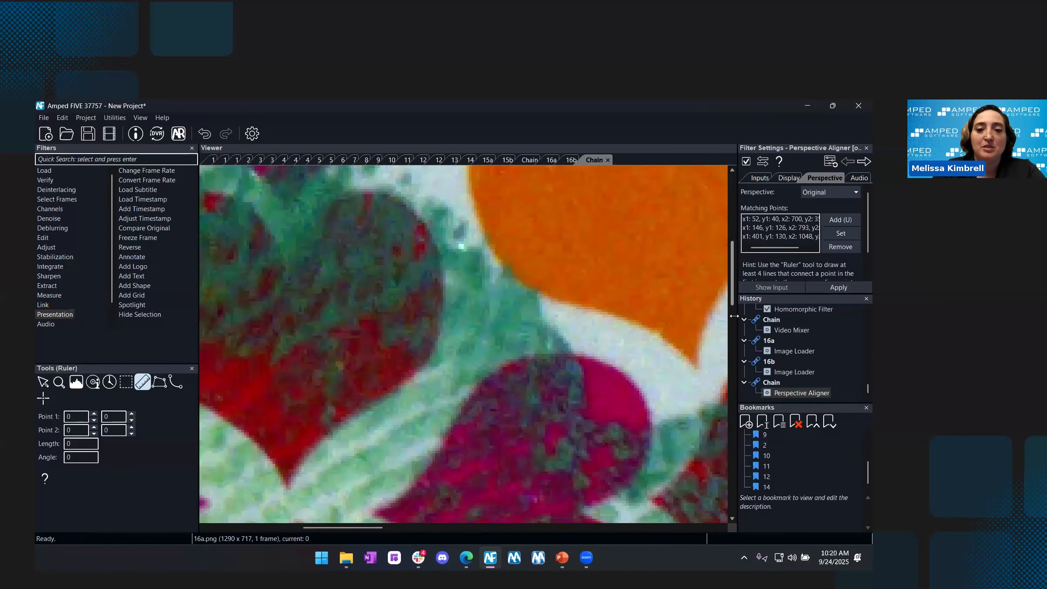
pyautogui.moveTo(374, 335)
pyautogui.mouseDown()
pyautogui.moveTo(376, 508)
pyautogui.moveTo(490, 527)
pyautogui.moveTo(611, 524)
pyautogui.moveTo(462, 323)
pyautogui.moveTo(451, 323)
pyautogui.mouseUp()
pyautogui.press('u')
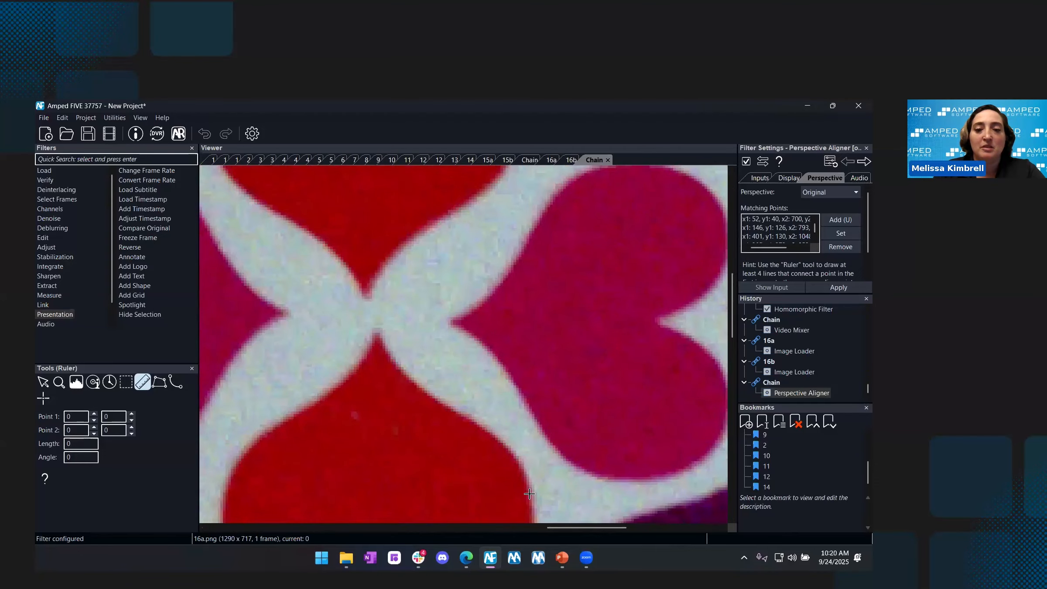
# Add a fifth matching pair at the lower purple heart's notch, from (404, 409) in 16a to (1051, 403) in 16b
pyautogui.moveTo(562, 529); pyautogui.dragTo(338, 526)
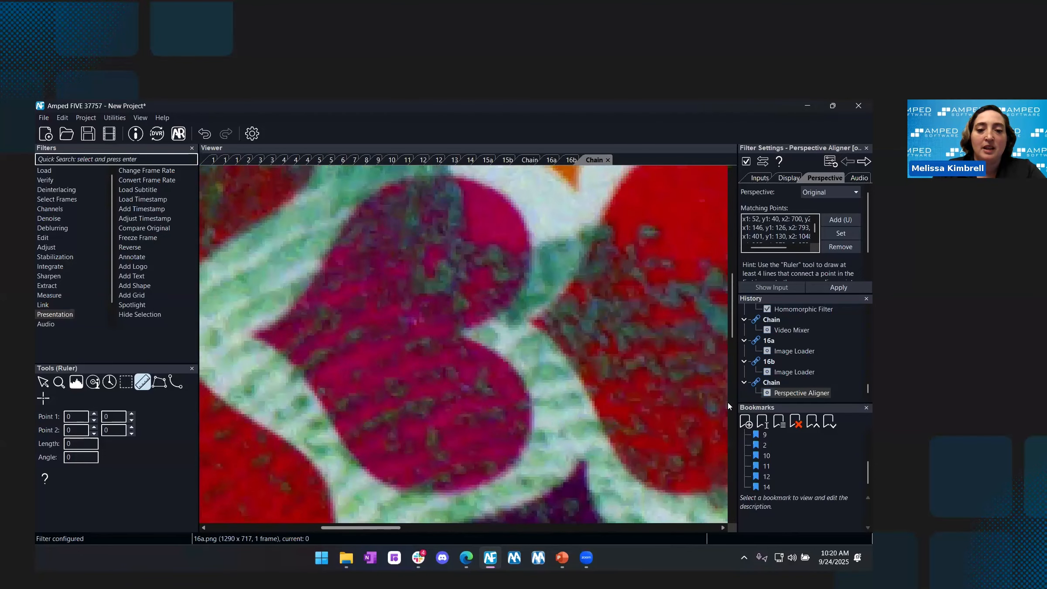
pyautogui.click(732, 357)
pyautogui.moveTo(512, 383); pyautogui.dragTo(447, 516)
pyautogui.click(466, 529)
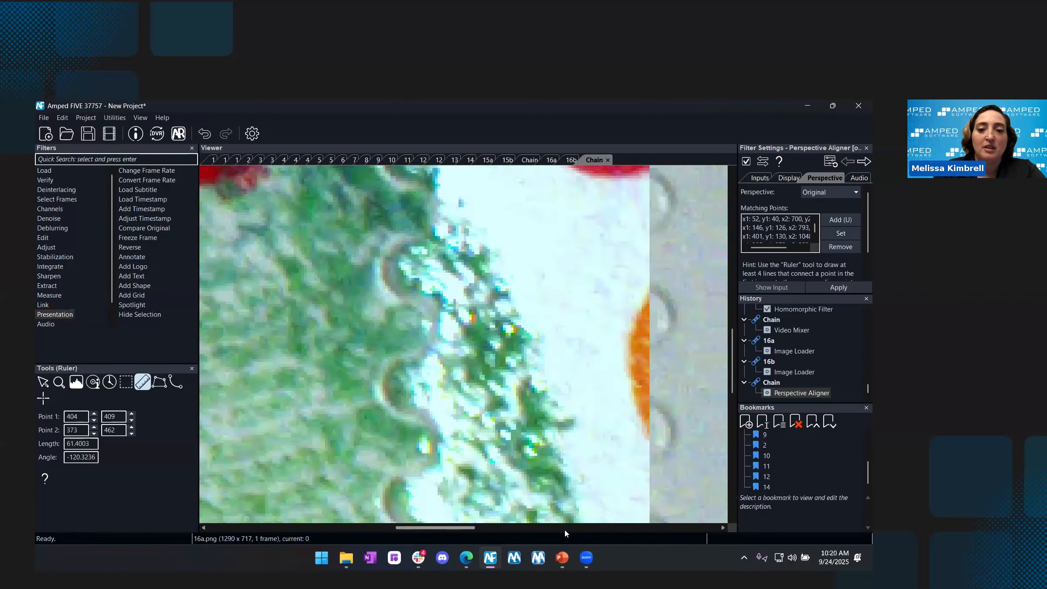
pyautogui.click(565, 529)
pyautogui.click(647, 532)
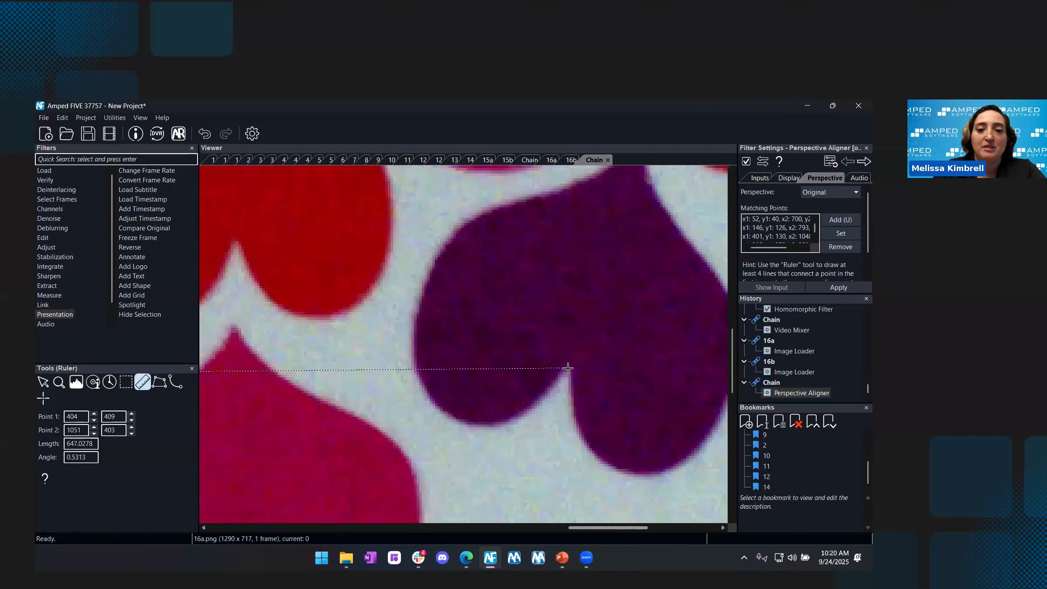
pyautogui.click(569, 369)
pyautogui.press('u')
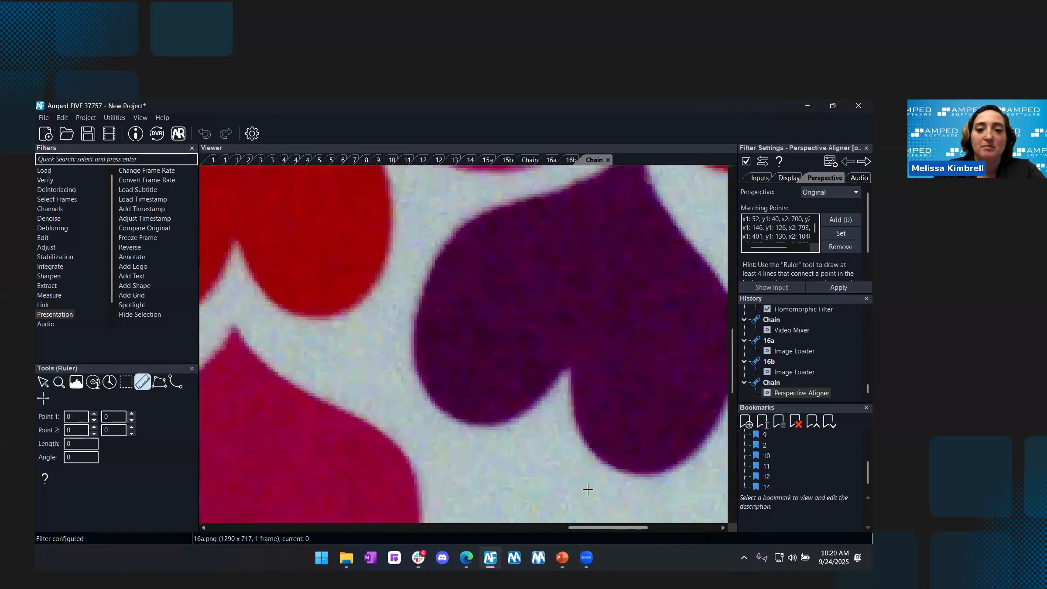
# Add a sixth matching pair at the end of the middle bar of the F in FOREVER, linking 16a to 16b
pyautogui.moveTo(592, 530); pyautogui.dragTo(272, 525)
pyautogui.moveTo(735, 375); pyautogui.dragTo(737, 442)
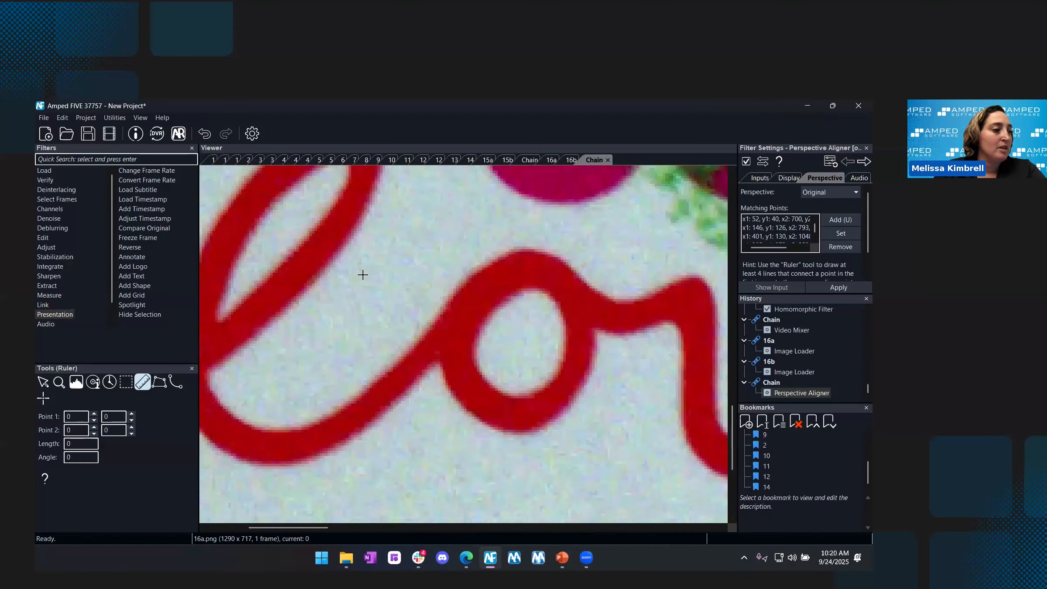
pyautogui.moveTo(219, 319); pyautogui.dragTo(529, 527)
pyautogui.moveTo(452, 362); pyautogui.dragTo(485, 305)
pyautogui.click(532, 418)
pyautogui.moveTo(502, 530); pyautogui.dragTo(279, 528)
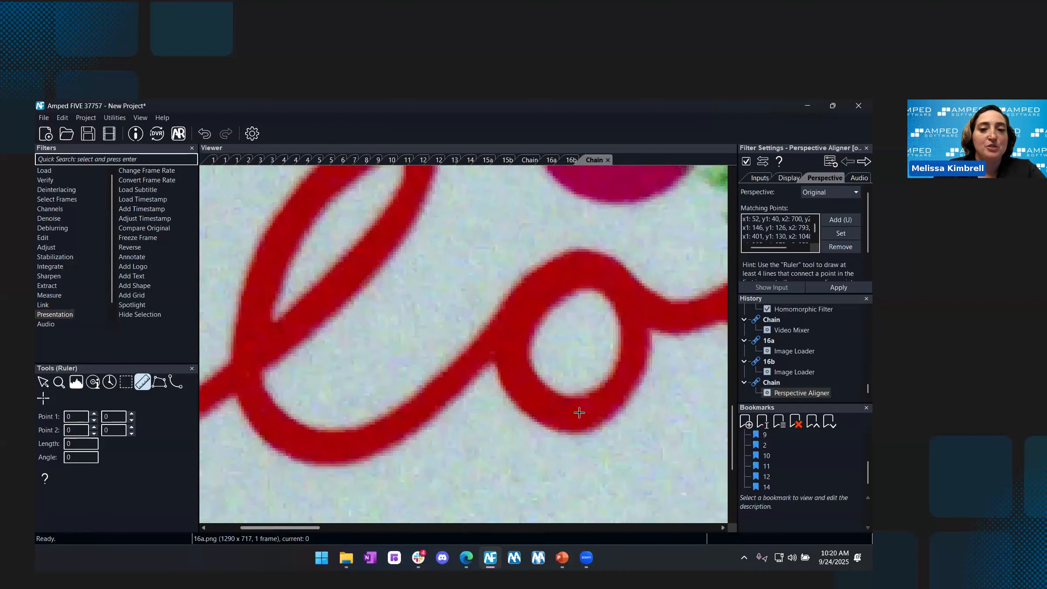
pyautogui.scroll(-5, 427, 413)
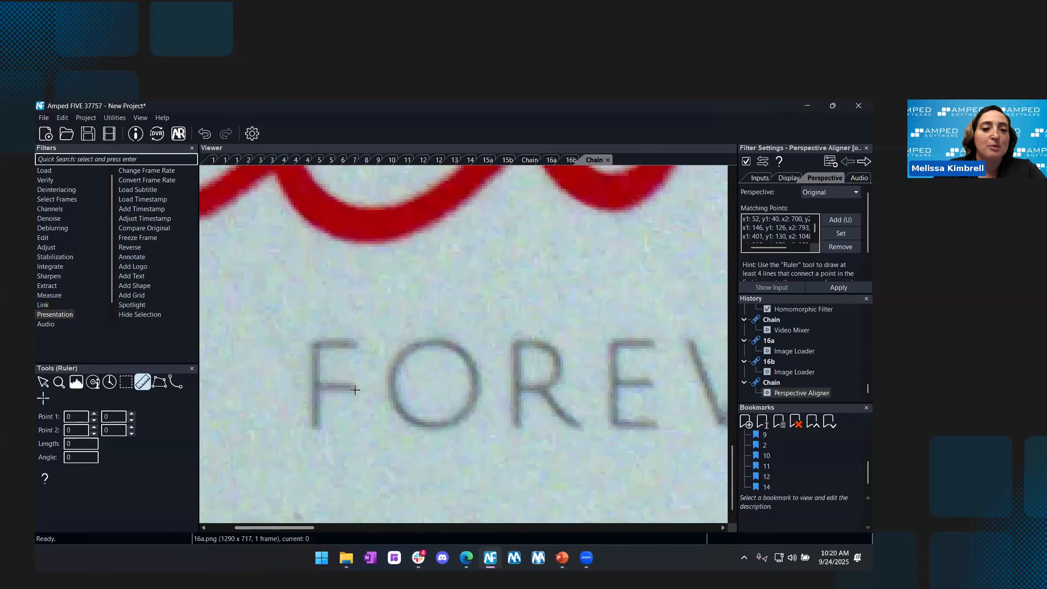
pyautogui.moveTo(354, 391)
pyautogui.mouseDown()
pyautogui.moveTo(310, 506)
pyautogui.moveTo(383, 529)
pyautogui.moveTo(632, 529)
pyautogui.moveTo(498, 509)
pyautogui.moveTo(486, 375)
pyautogui.mouseUp()
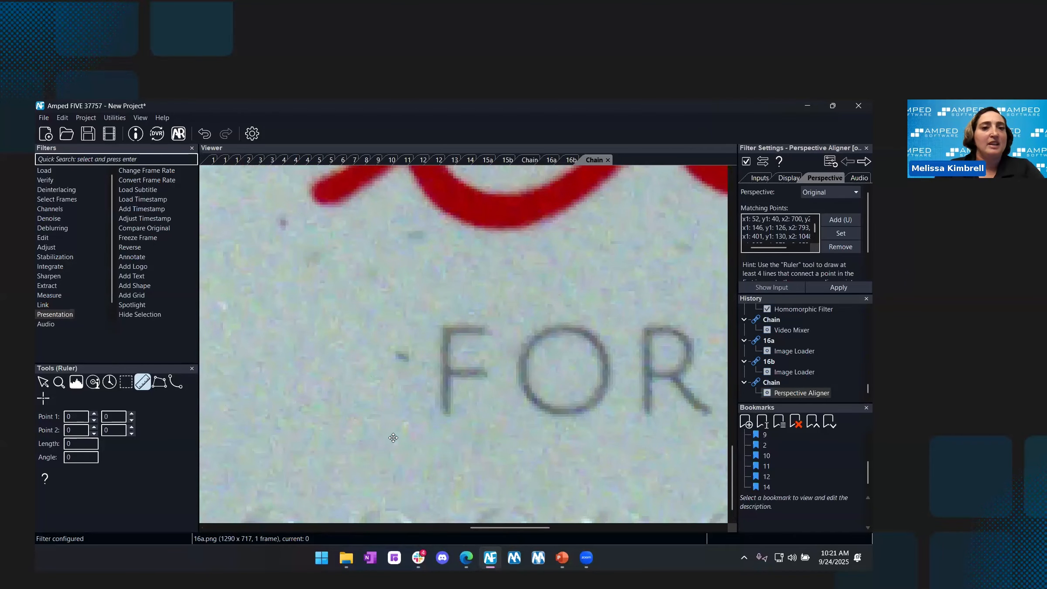
# Set the Perspective Aligner to change the second input's perspective, with both whole stamps in view
pyautogui.scroll(-5, 364, 400)
pyautogui.scroll(-2, 365, 400)
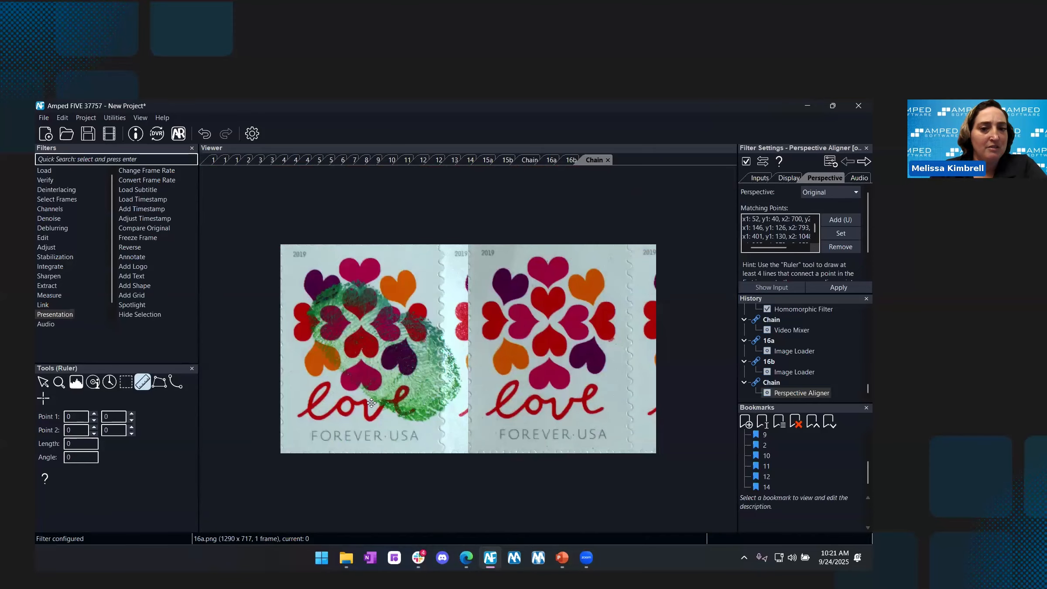
pyautogui.scroll(2, 371, 402)
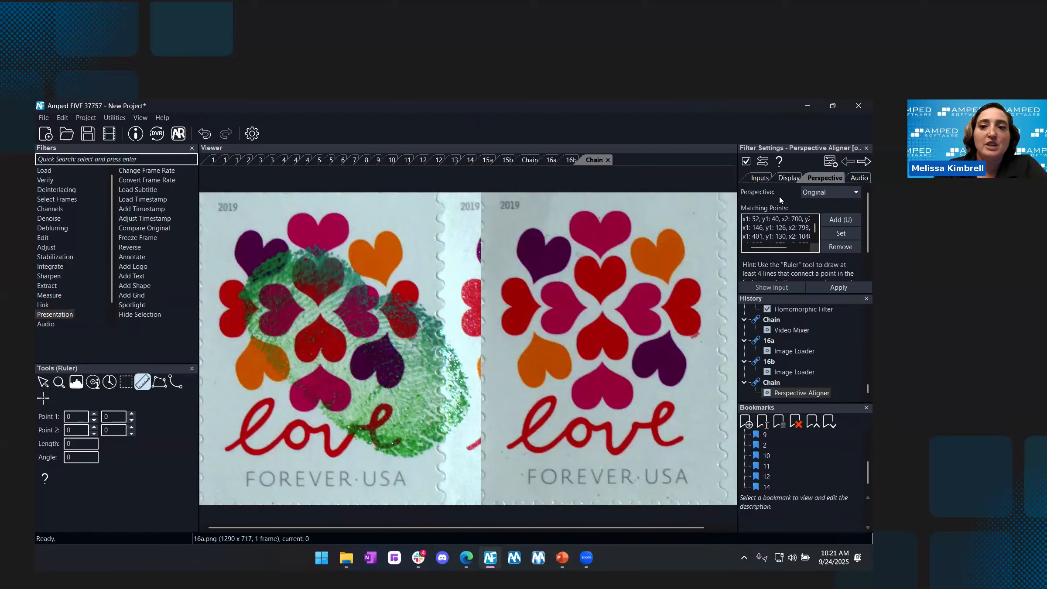
pyautogui.click(815, 193)
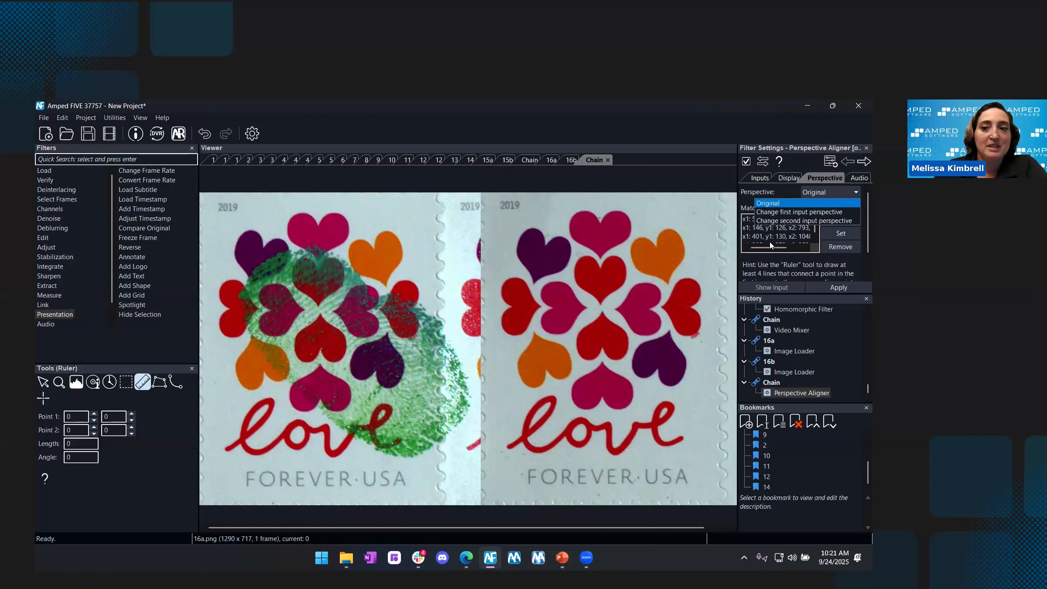
pyautogui.click(792, 221)
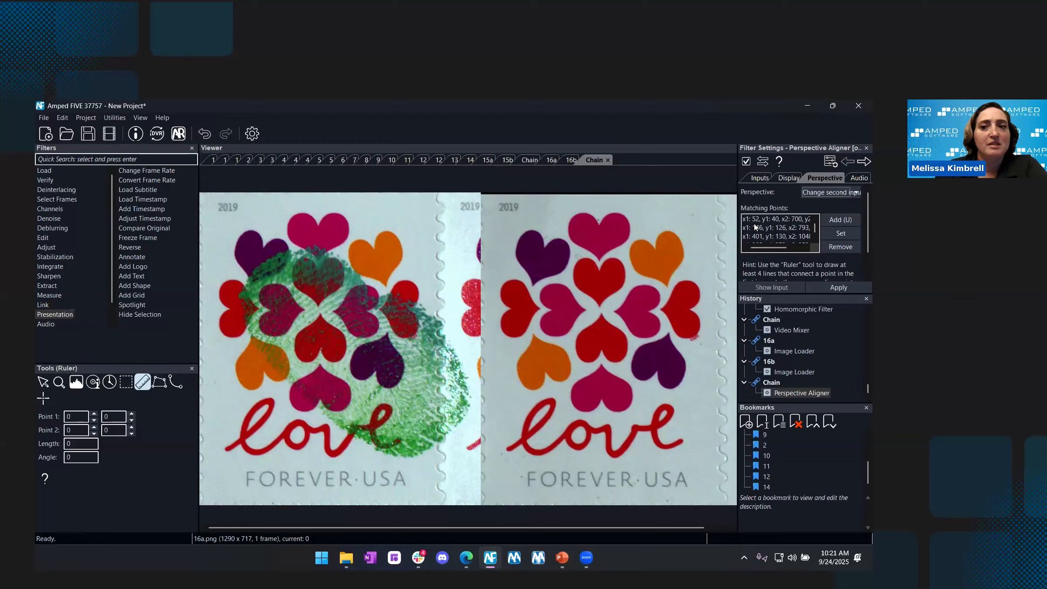
# Set the aligner's display mode to Absolute Difference to subtract the stamp background from the fingerprint
pyautogui.click(788, 178)
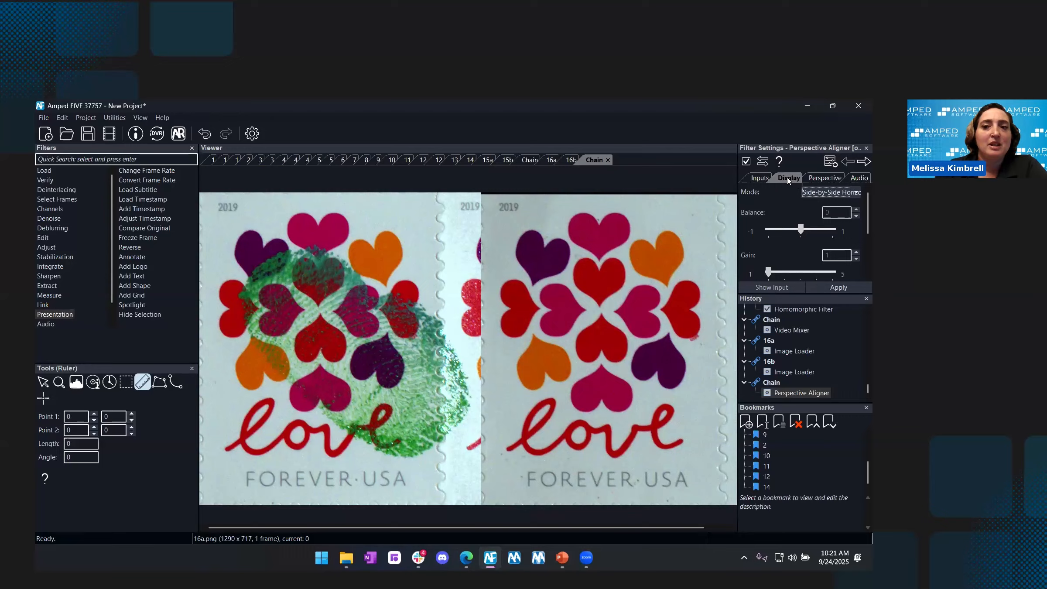
pyautogui.click(819, 195)
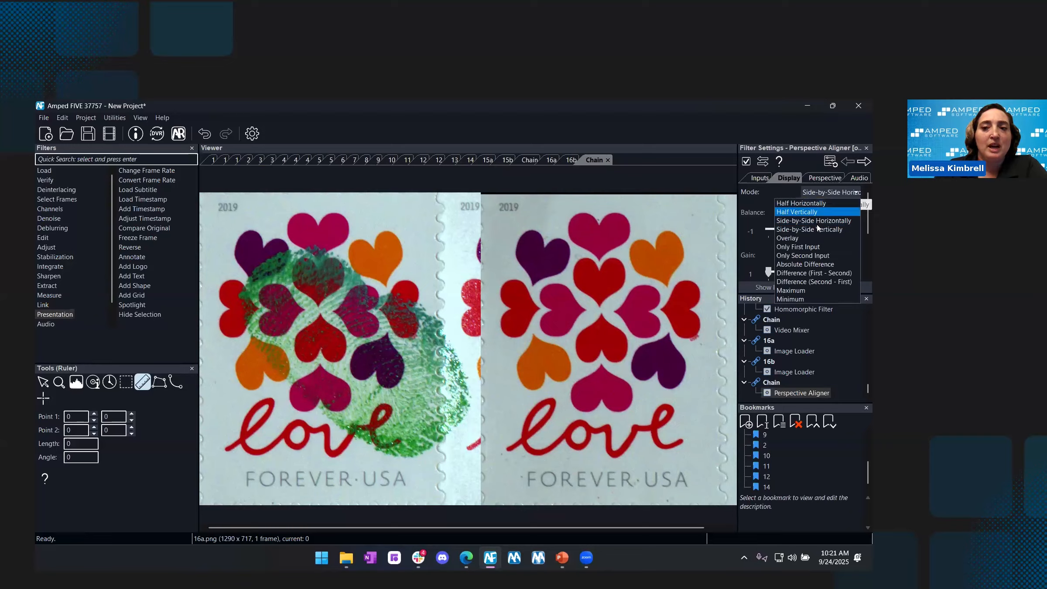
pyautogui.click(811, 264)
pyautogui.scroll(2, 437, 367)
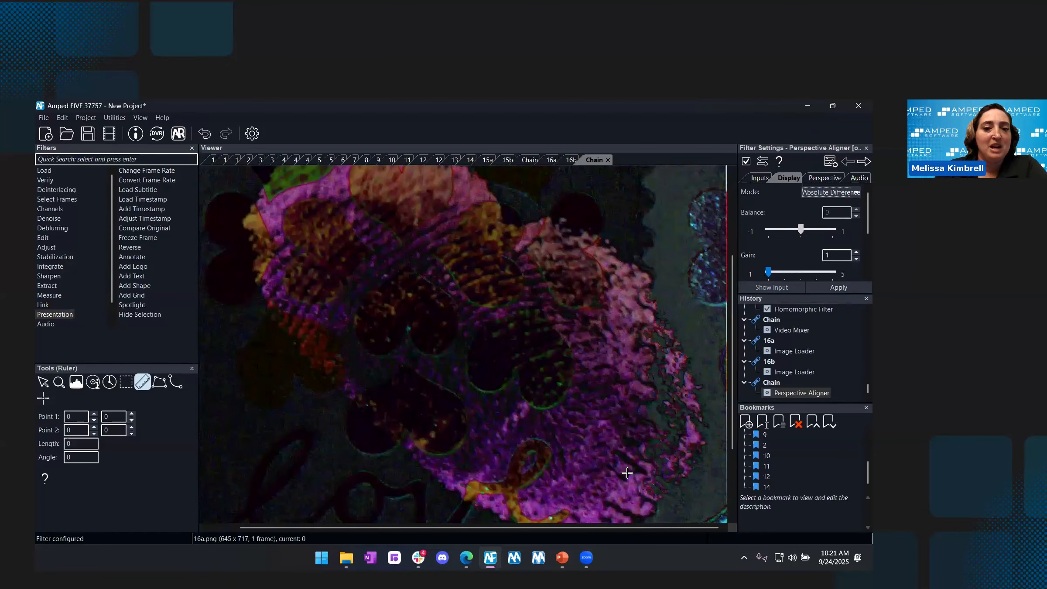
# Close the bookmarks list and raise the gain of the difference image to 2.2
pyautogui.click(865, 408)
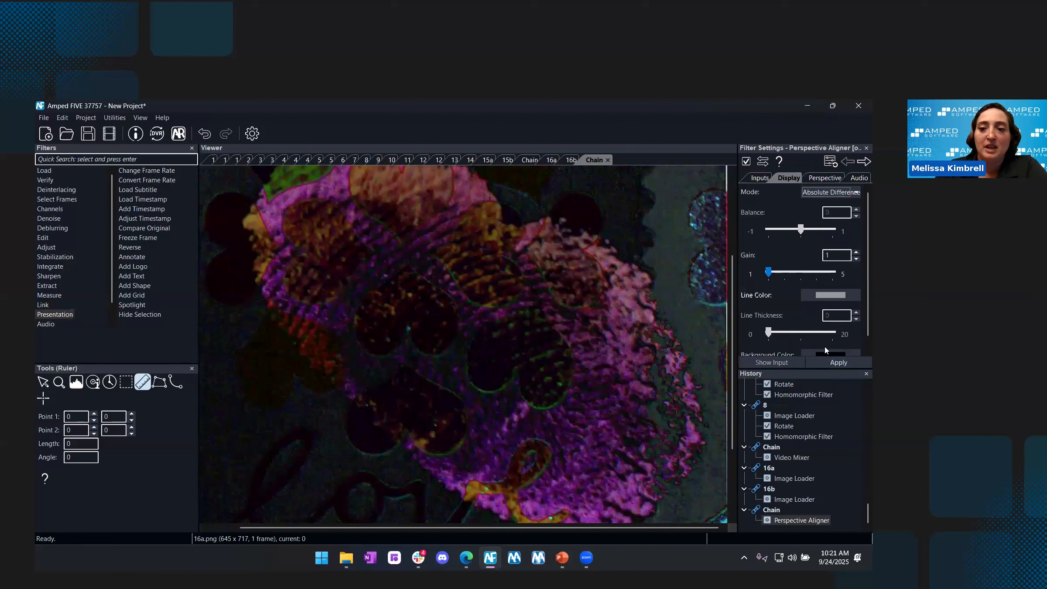
pyautogui.scroll(-1, 826, 337)
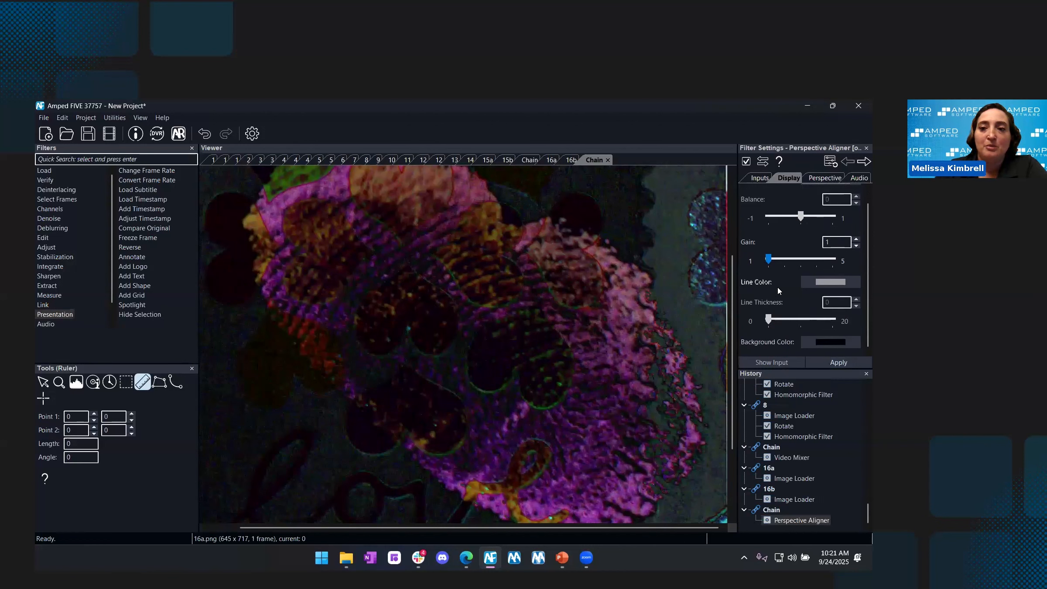
pyautogui.scroll(1, 777, 287)
pyautogui.moveTo(770, 271); pyautogui.dragTo(787, 272)
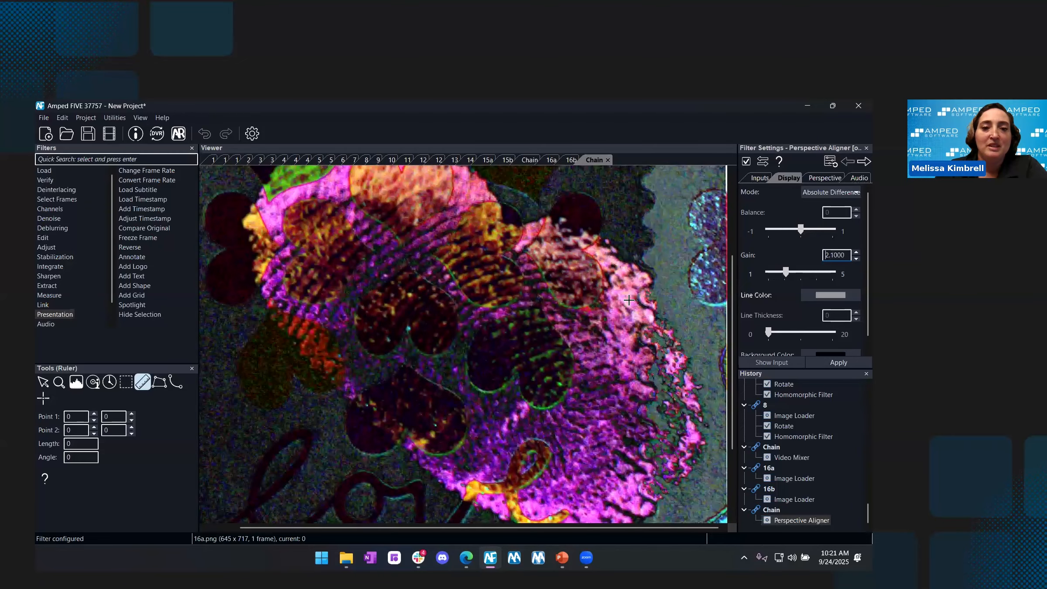
pyautogui.press('Right')
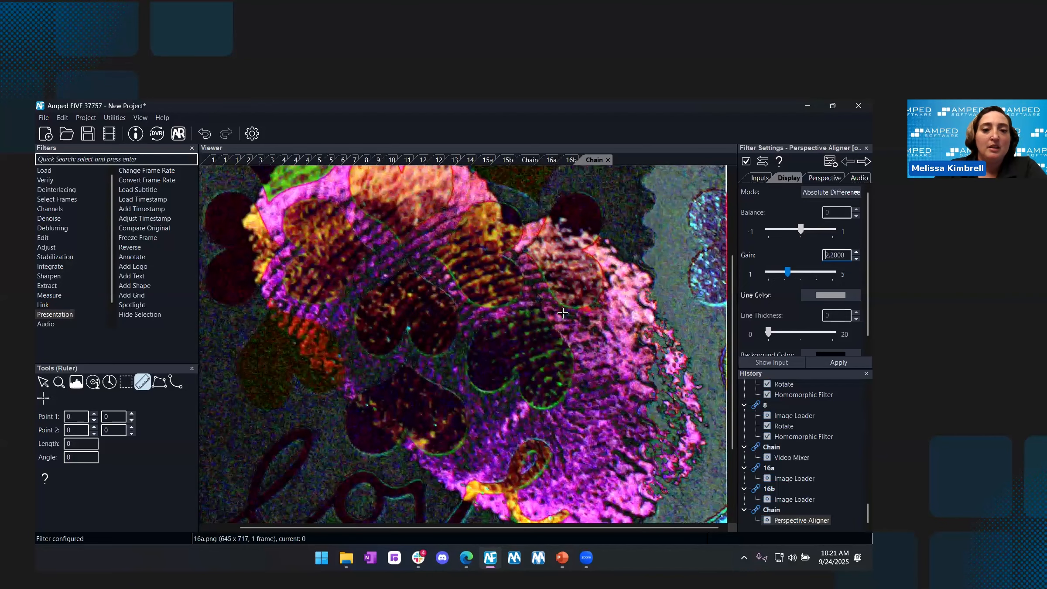
pyautogui.scroll(1, 562, 313)
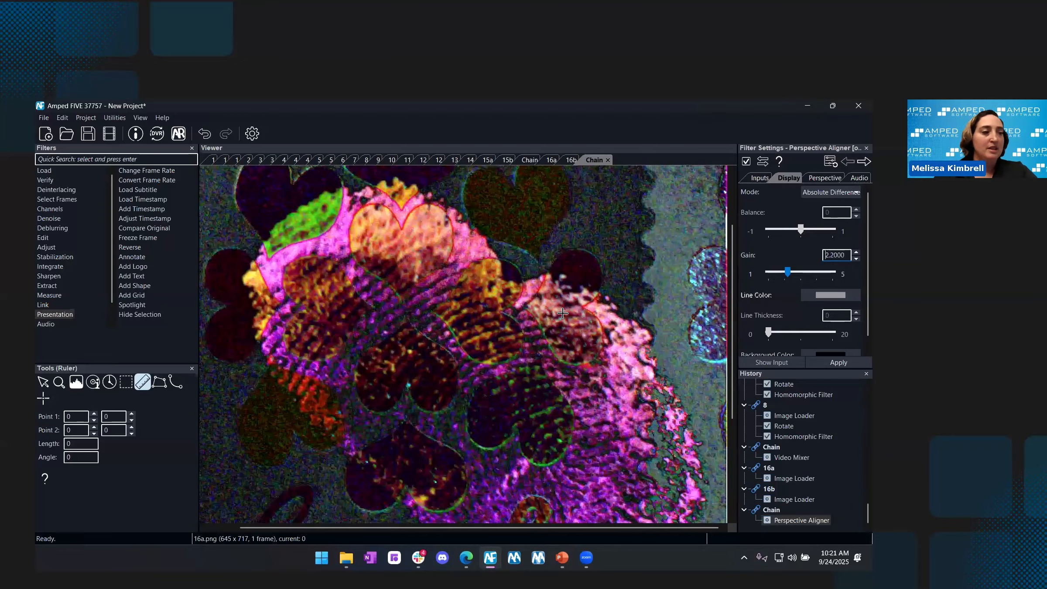
pyautogui.click(47, 285)
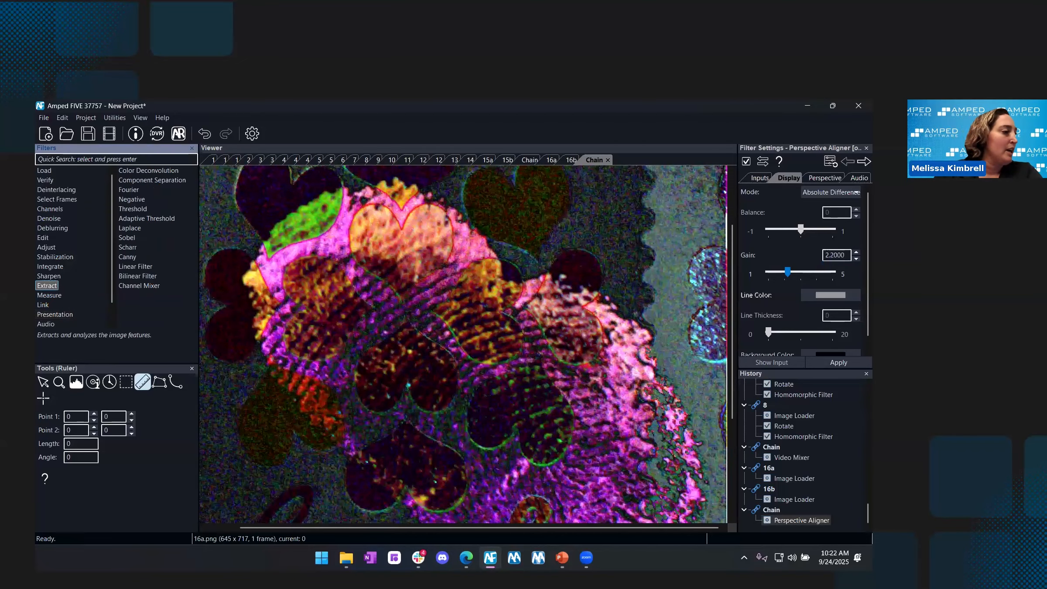
pyautogui.hotkey('alt', 'Tab')
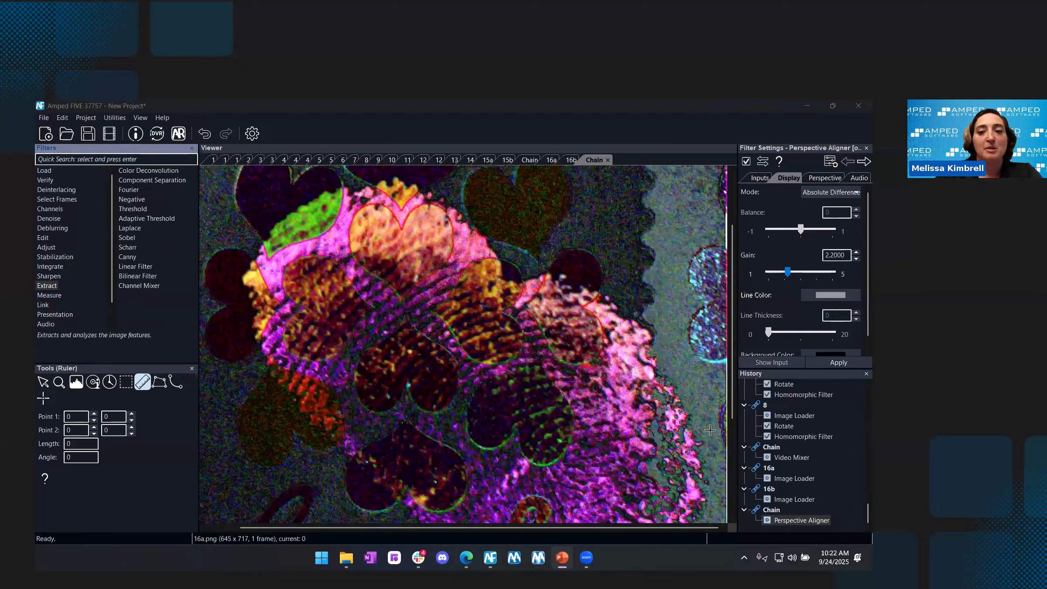
# Find chain 3 in the processing history and display its Channel Mixer result
pyautogui.click(859, 514)
pyautogui.scroll(10, 859, 488)
pyautogui.scroll(10, 859, 461)
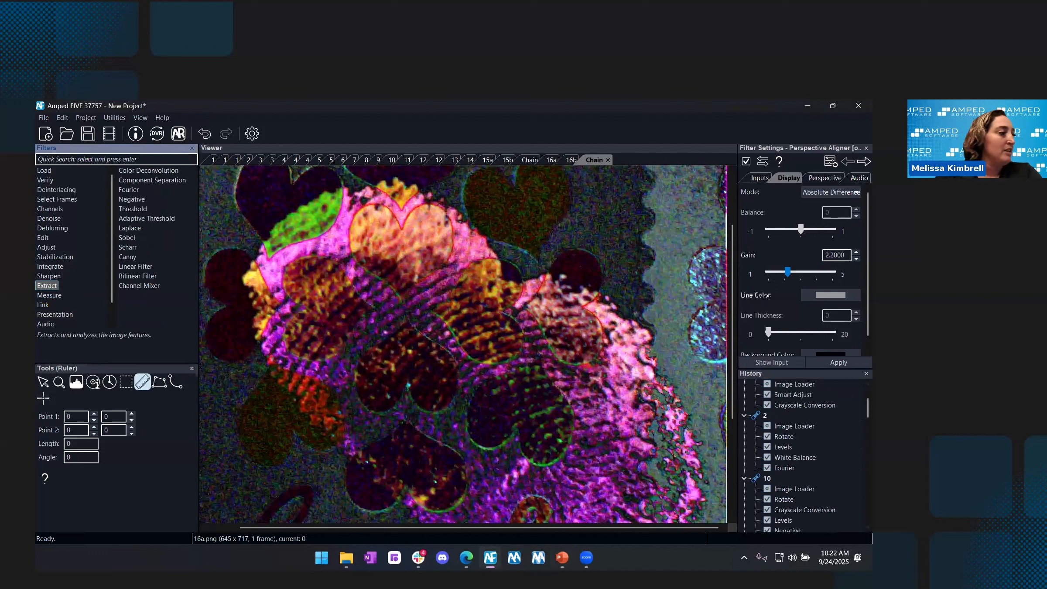
pyautogui.hotkey('alt', 'Tab')
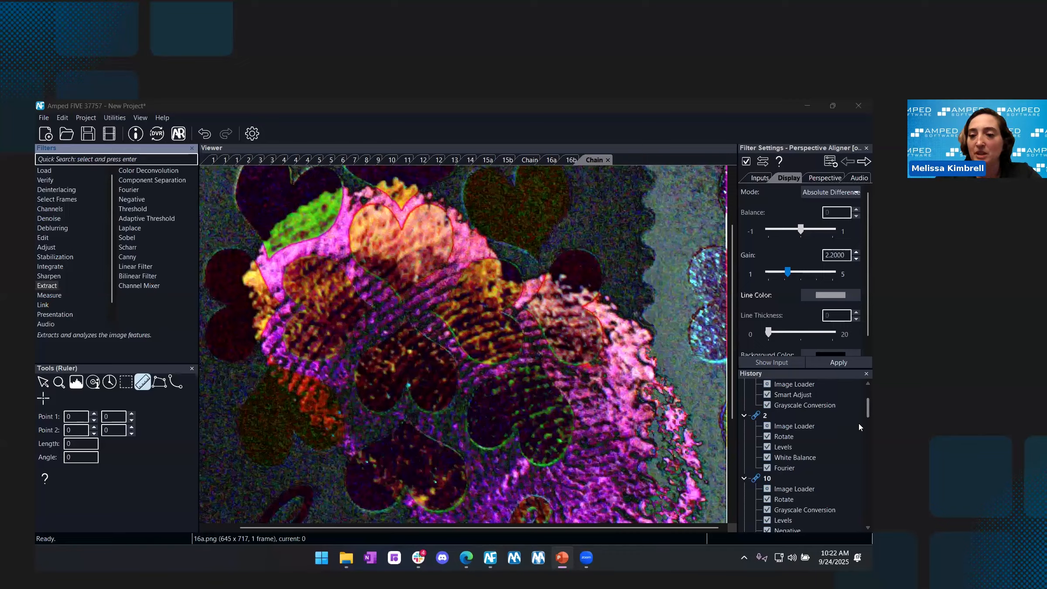
pyautogui.click(859, 407)
pyautogui.scroll(3, 858, 404)
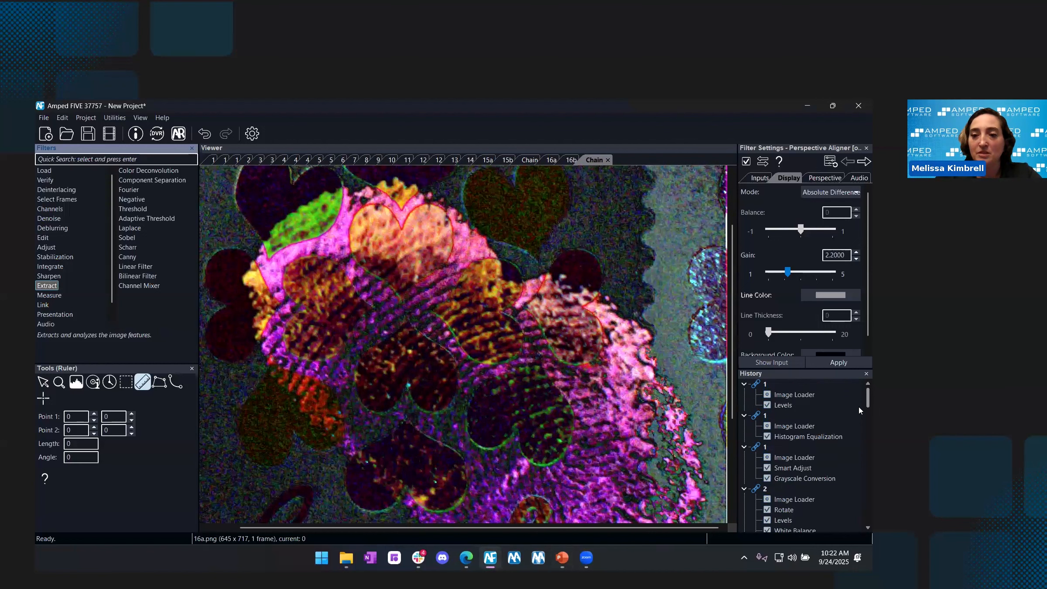
pyautogui.scroll(-15, 859, 432)
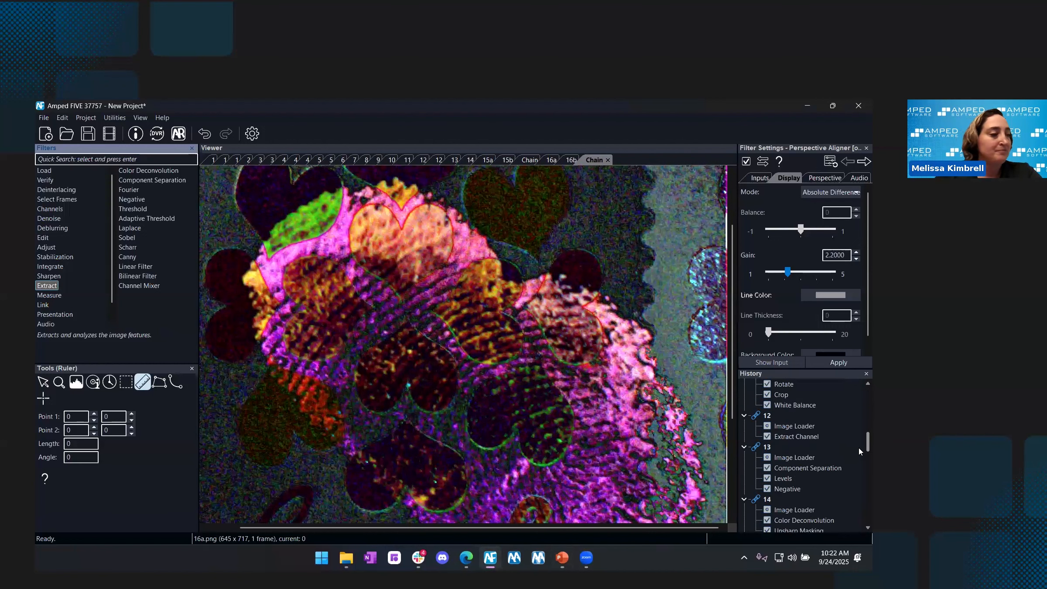
pyautogui.scroll(-5, 859, 454)
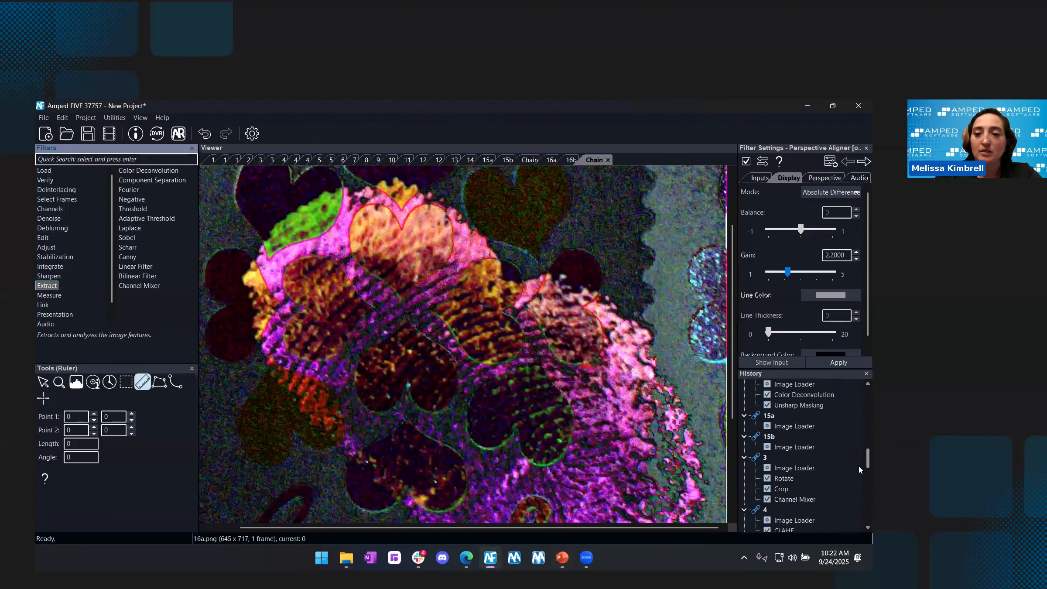
pyautogui.click(795, 457)
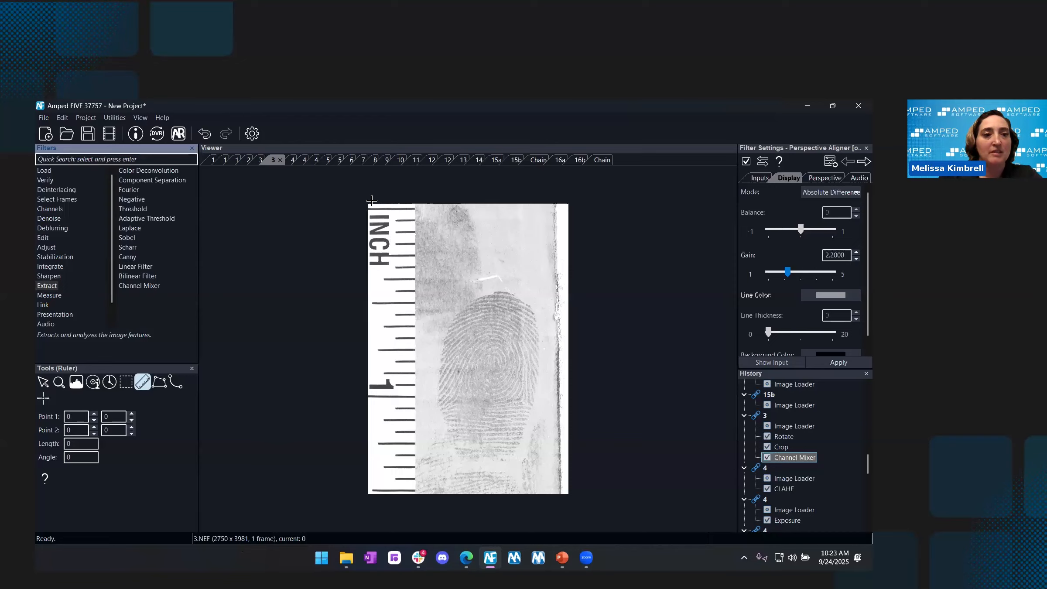
# Add a Resize 1:1 filter after the Channel Mixer in chain 3
pyautogui.click(43, 238)
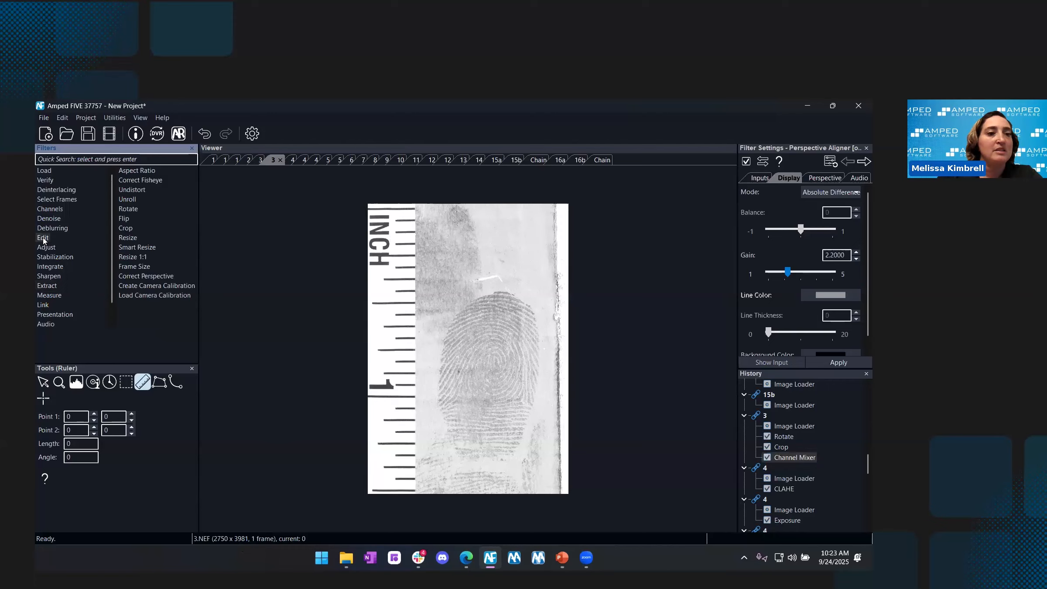
pyautogui.click(137, 258)
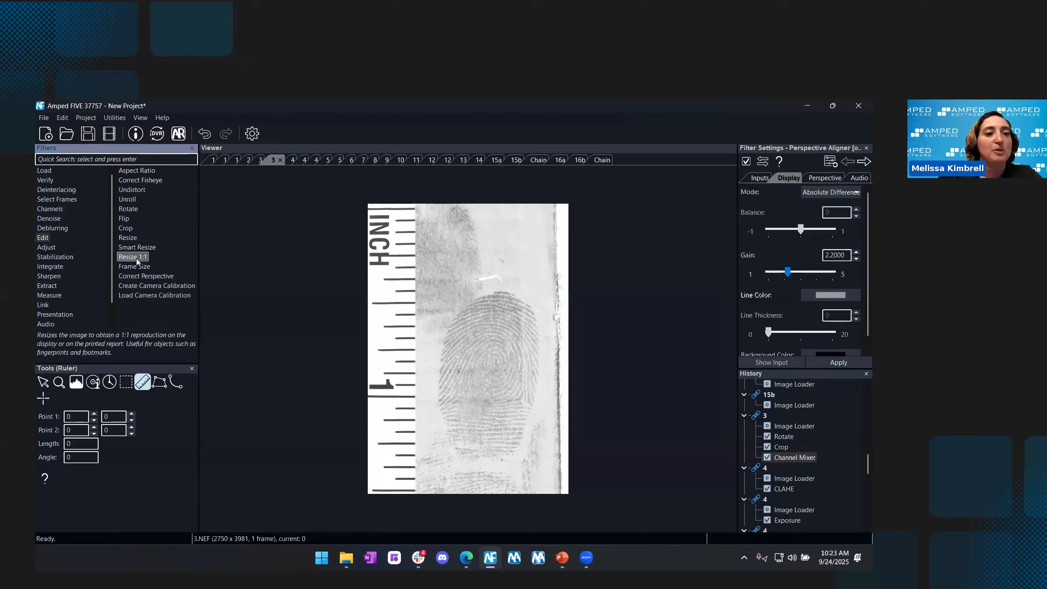
pyautogui.doubleClick(136, 258)
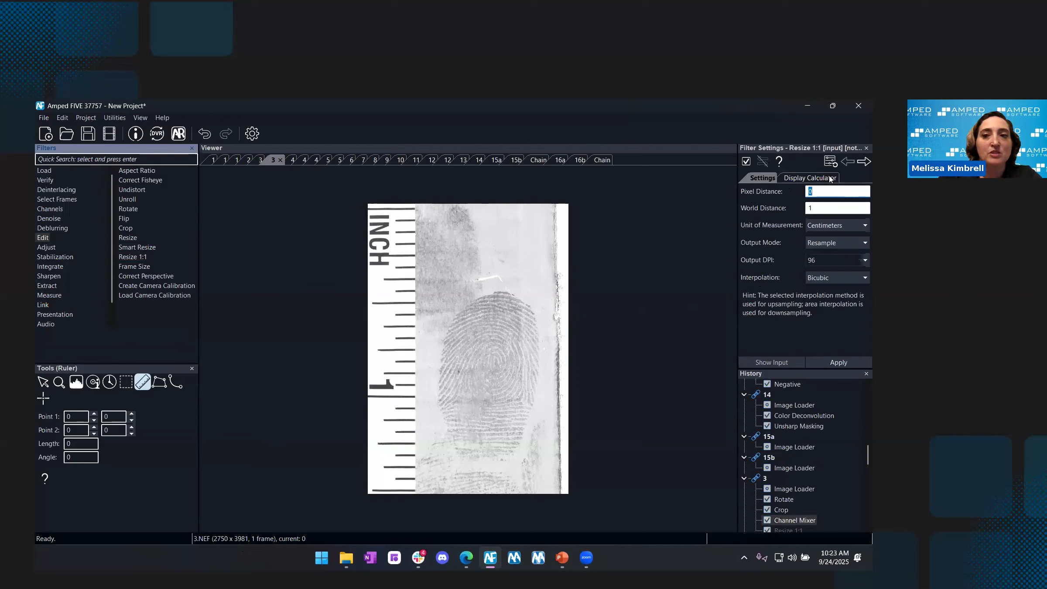
# Mark the one-inch span along the photographed scale as the pixel distance, from (648, 84) to (645, 2660), about 2576 pixels
pyautogui.scroll(1, 396, 248)
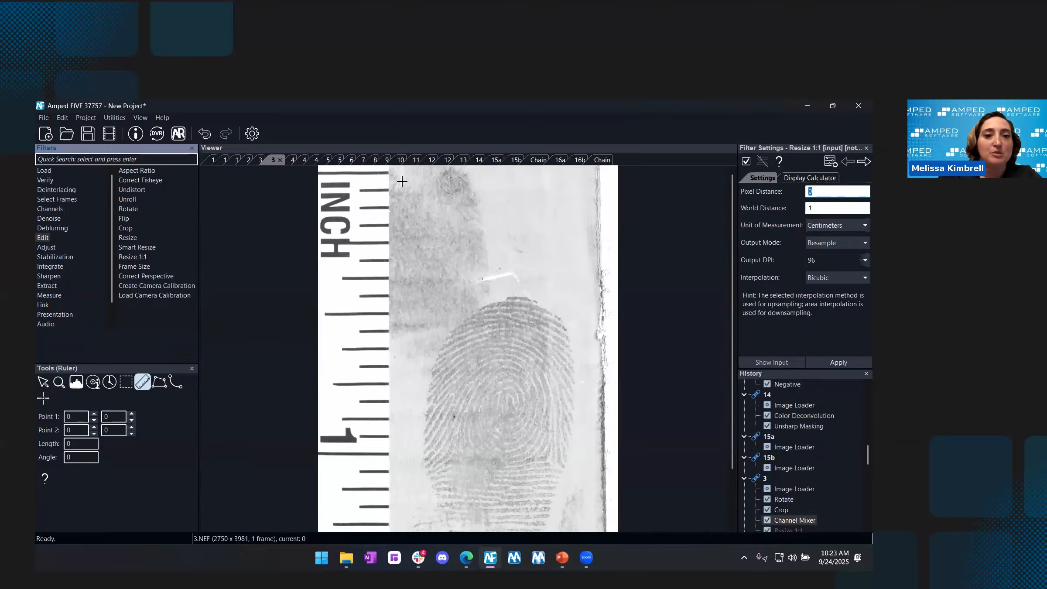
pyautogui.scroll(1, 380, 175)
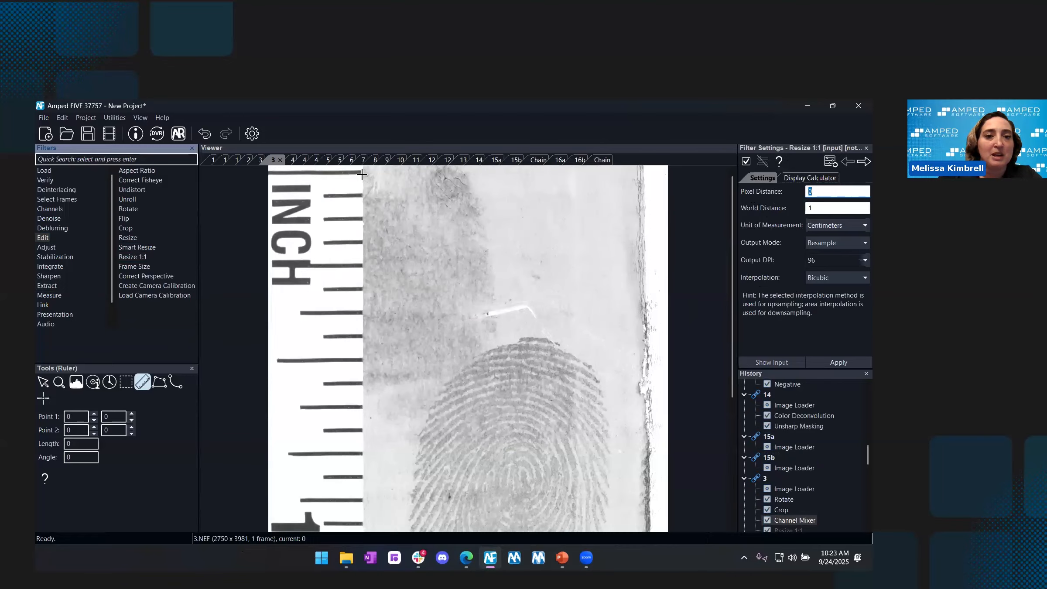
pyautogui.moveTo(362, 175); pyautogui.dragTo(362, 388)
pyautogui.scroll(-2, 361, 331)
pyautogui.scroll(2, 414, 407)
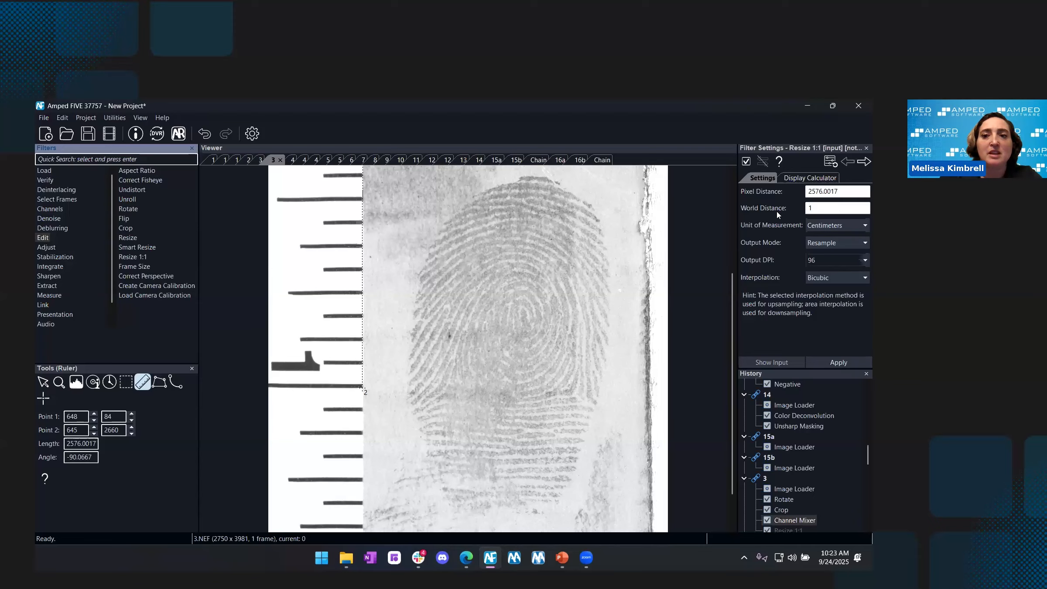
# Set the Resize 1:1 unit to Inches for a world distance of 1, choose Embed DPI Metadata as output mode, and apply it
pyautogui.click(822, 225)
pyautogui.click(823, 242)
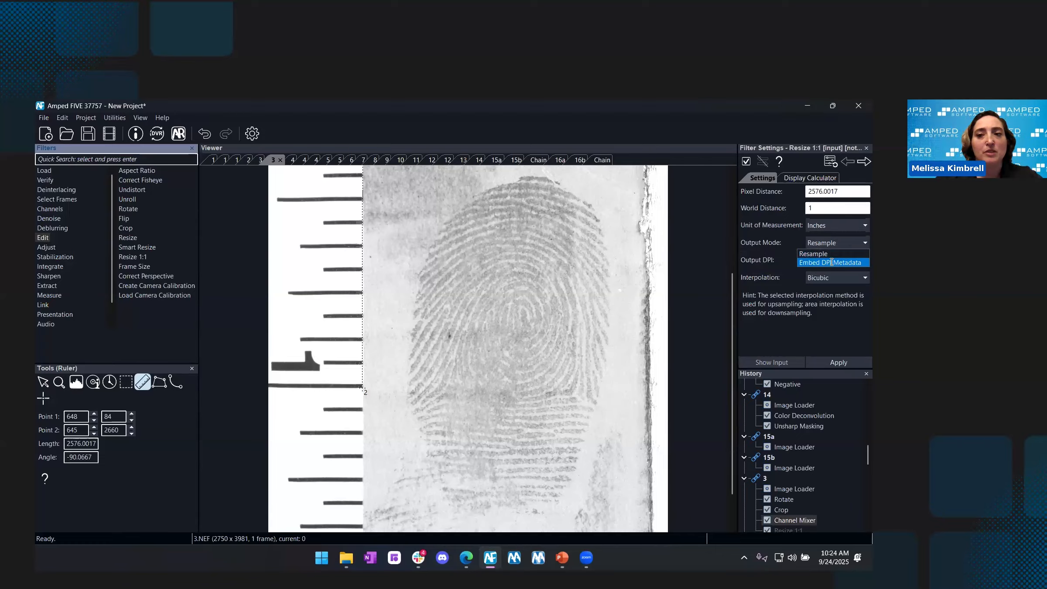
pyautogui.click(836, 263)
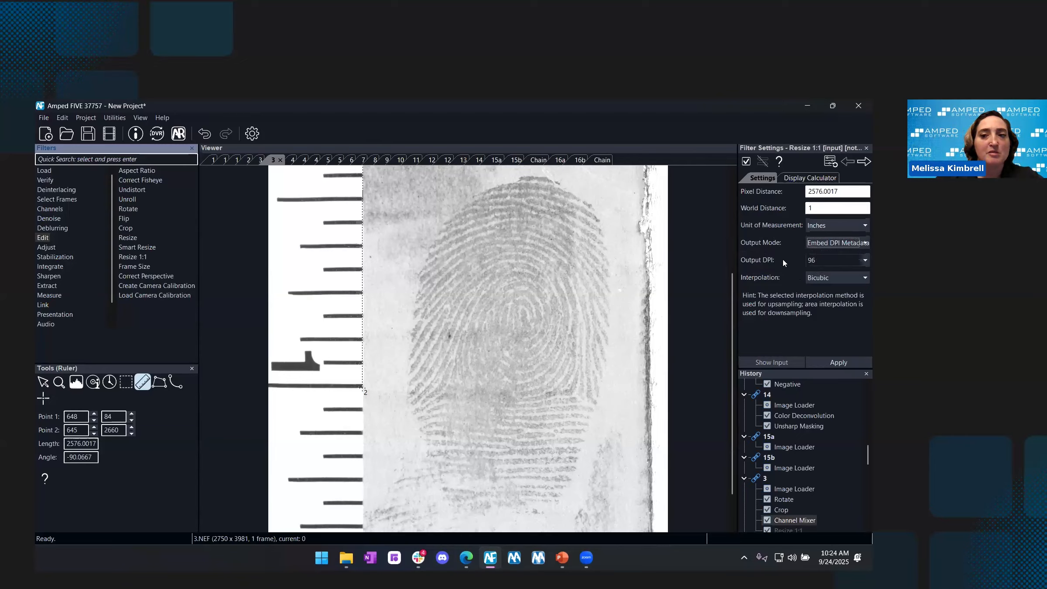
pyautogui.click(838, 362)
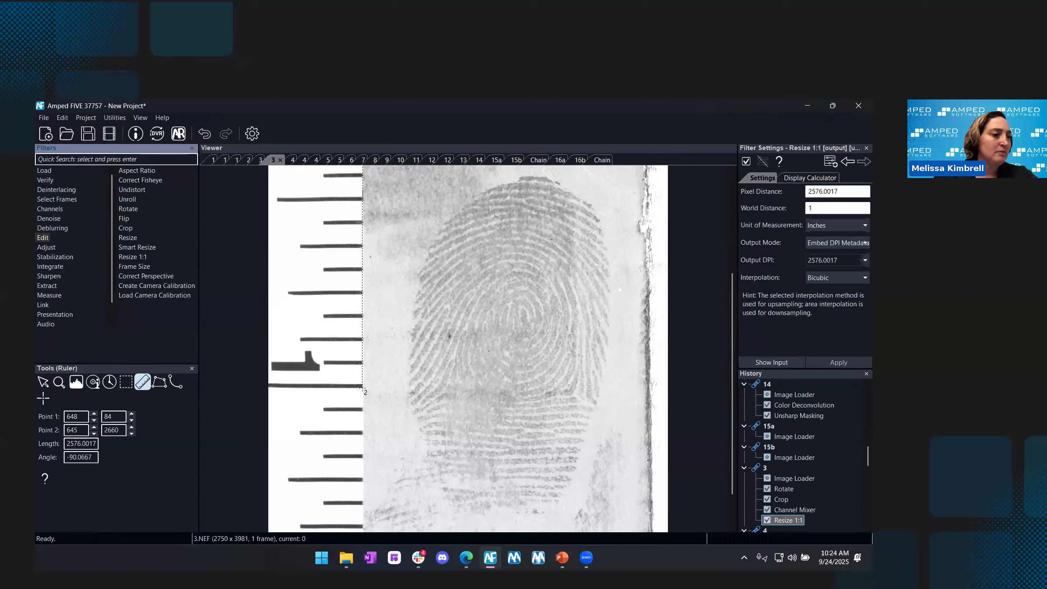
# Switch to the PowerPoint presentation and advance to the Comparison and Evaluation slide
pyautogui.press('super+e')
pyautogui.hotkey('alt', 'Tab')
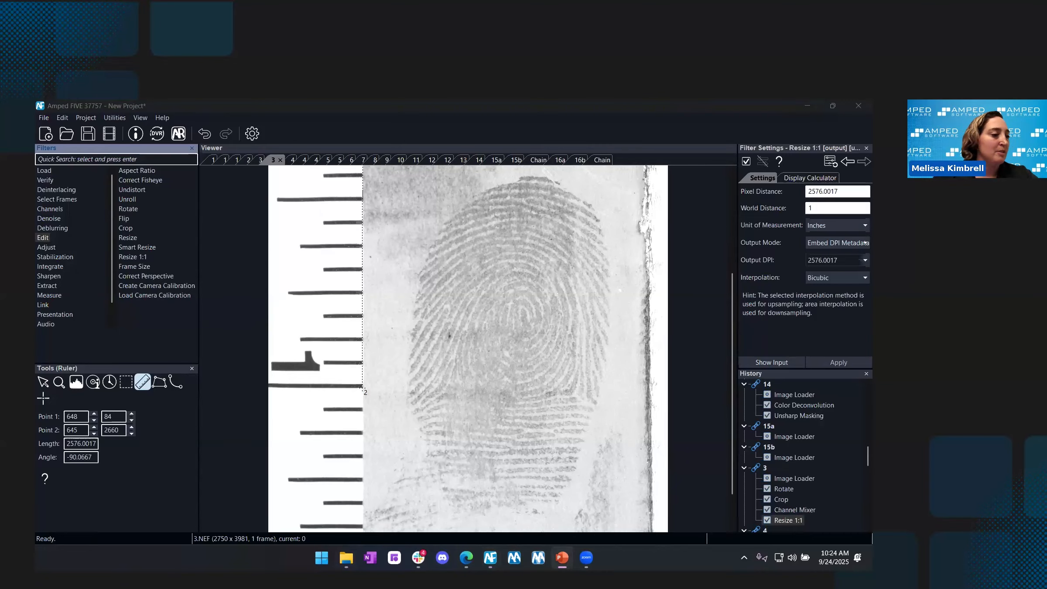
pyautogui.hotkey('alt', 'Tab')
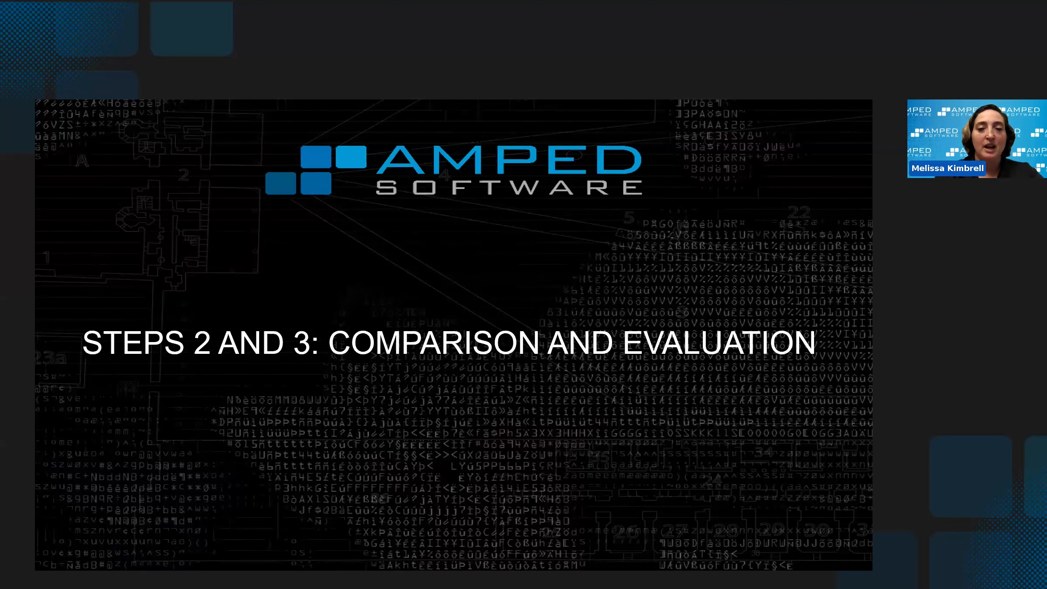
pyautogui.press('Right')
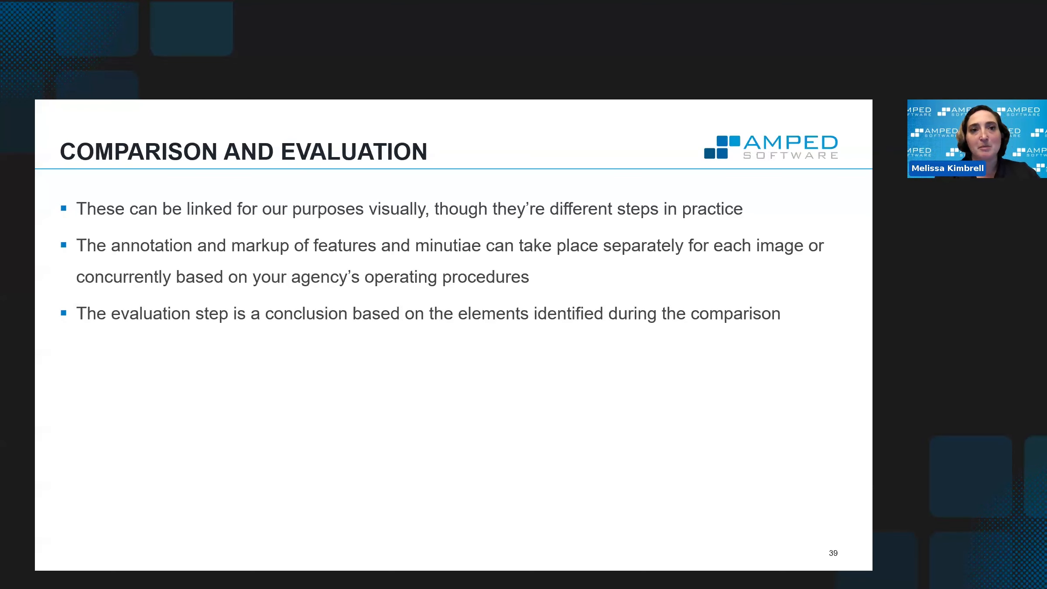
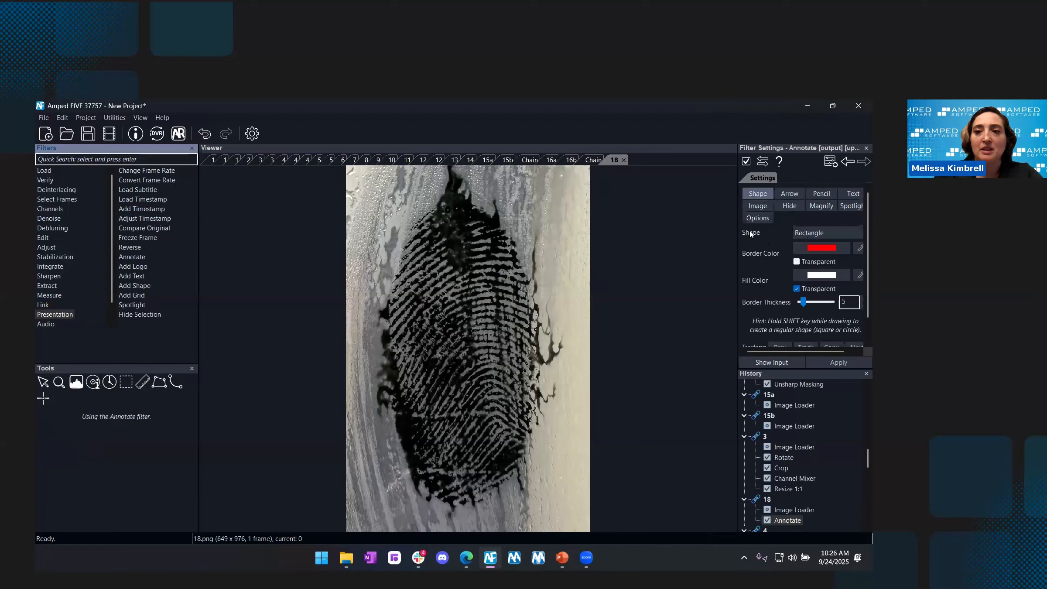
# Set the annotation shape to Ellipse with a yellow border colour for image 18
pyautogui.click(817, 234)
pyautogui.click(812, 253)
pyautogui.click(818, 251)
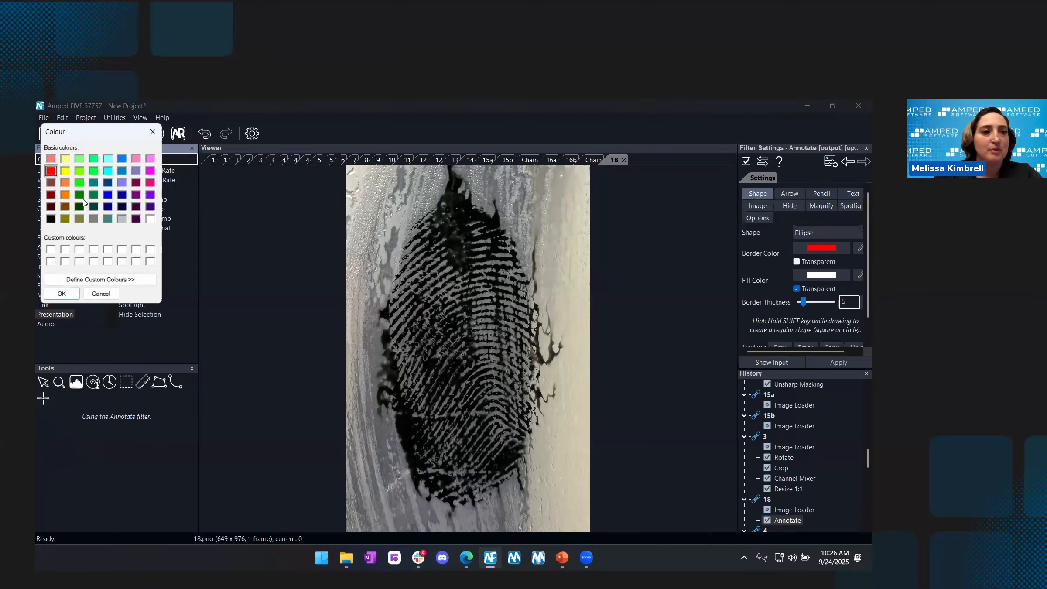
pyautogui.click(65, 170)
pyautogui.click(62, 293)
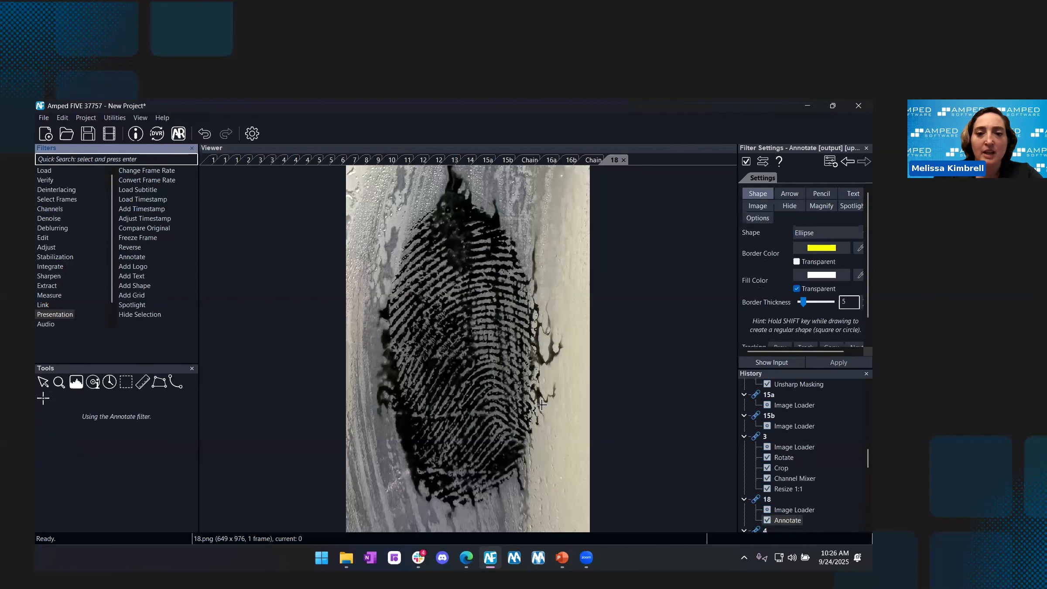
# Circle a ridge detail above the core in the lower part of print 18 and set the ellipse's border thickness to 2
pyautogui.scroll(2, 490, 391)
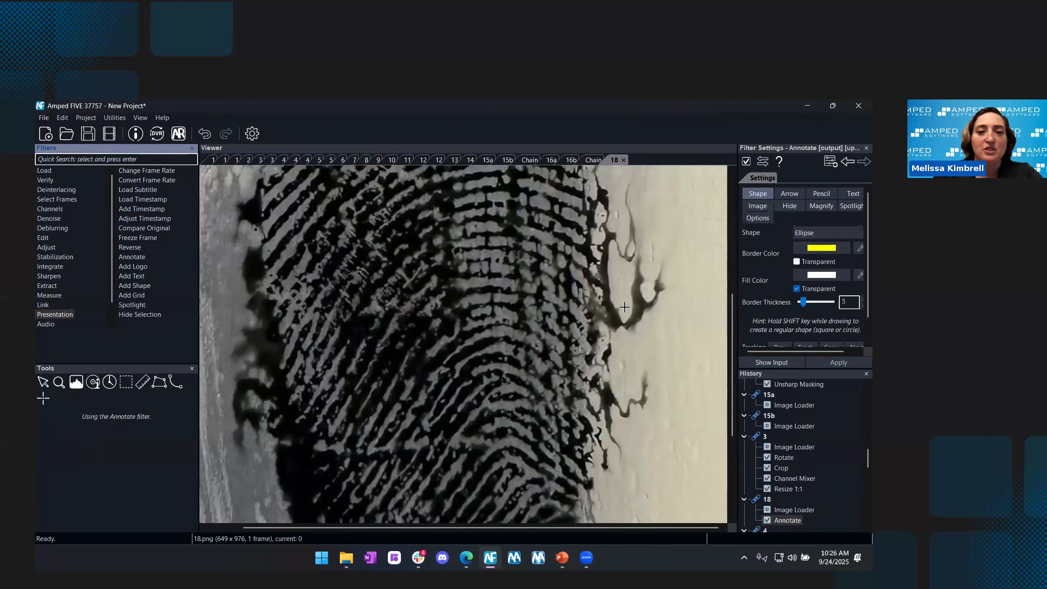
pyautogui.moveTo(488, 363); pyautogui.dragTo(520, 391)
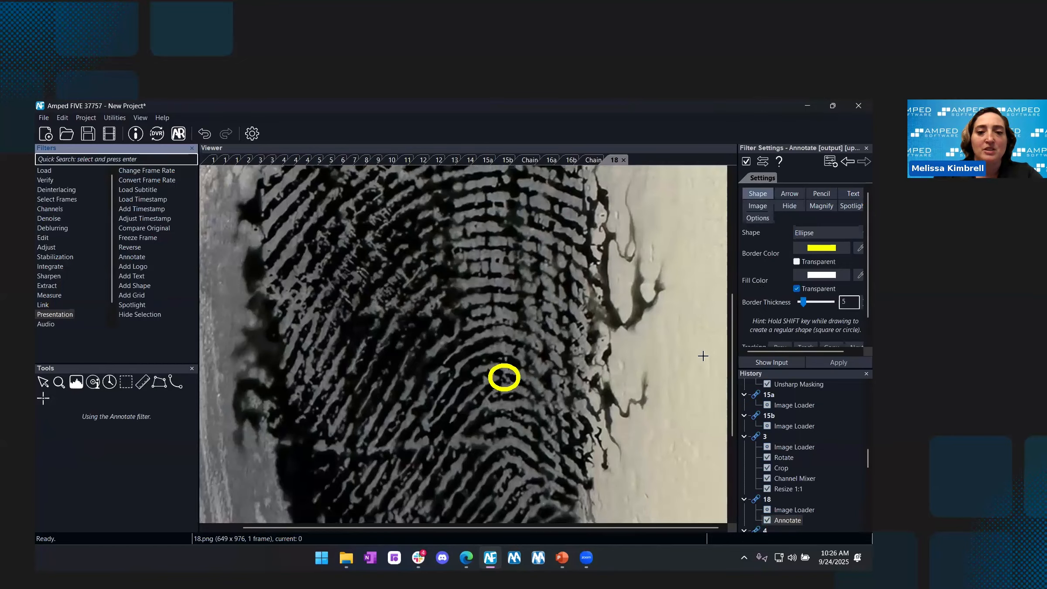
pyautogui.click(860, 307)
pyautogui.click(861, 307)
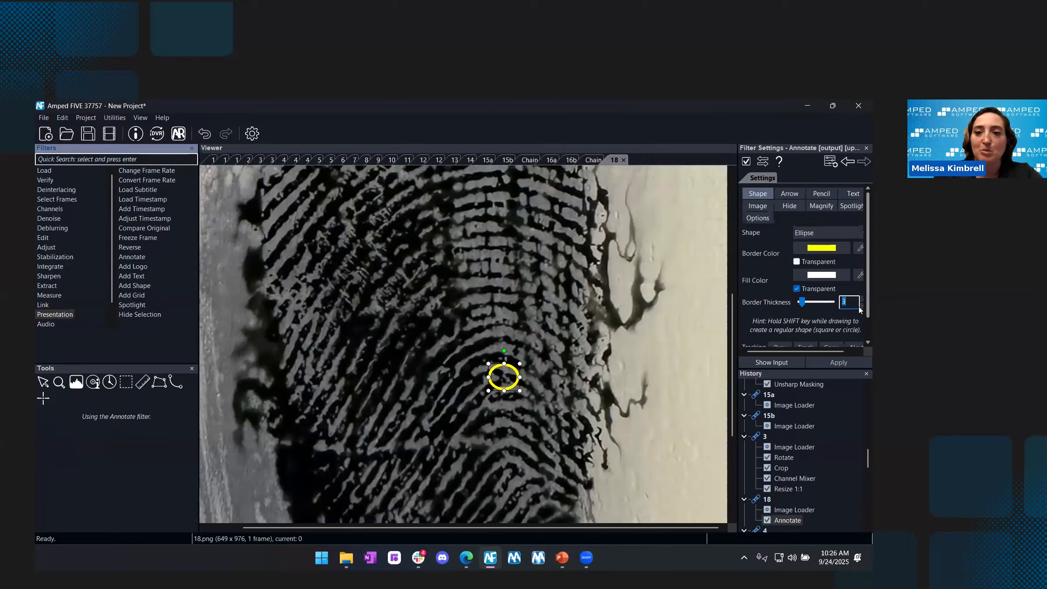
pyautogui.click(859, 307)
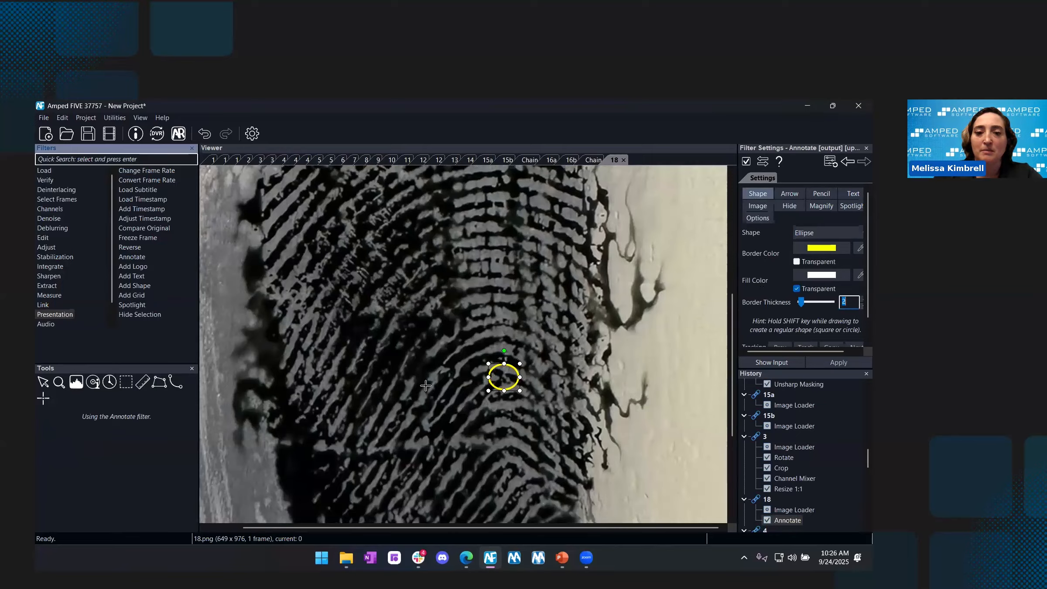
pyautogui.click(582, 418)
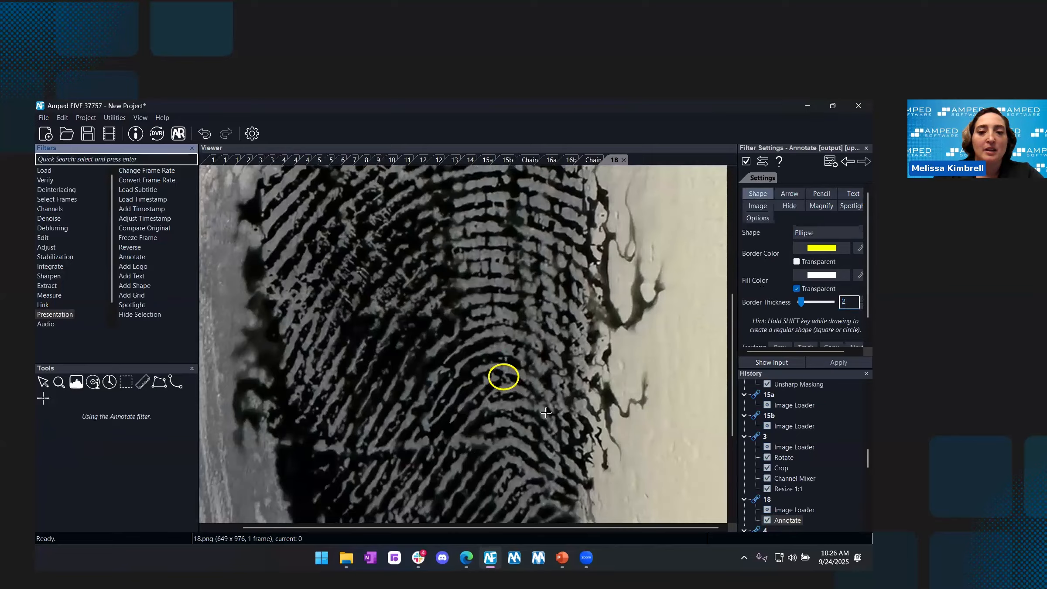
# Circle two more ridge details with yellow ellipses directly below the first one on print 18
pyautogui.moveTo(509, 401); pyautogui.dragTo(530, 423)
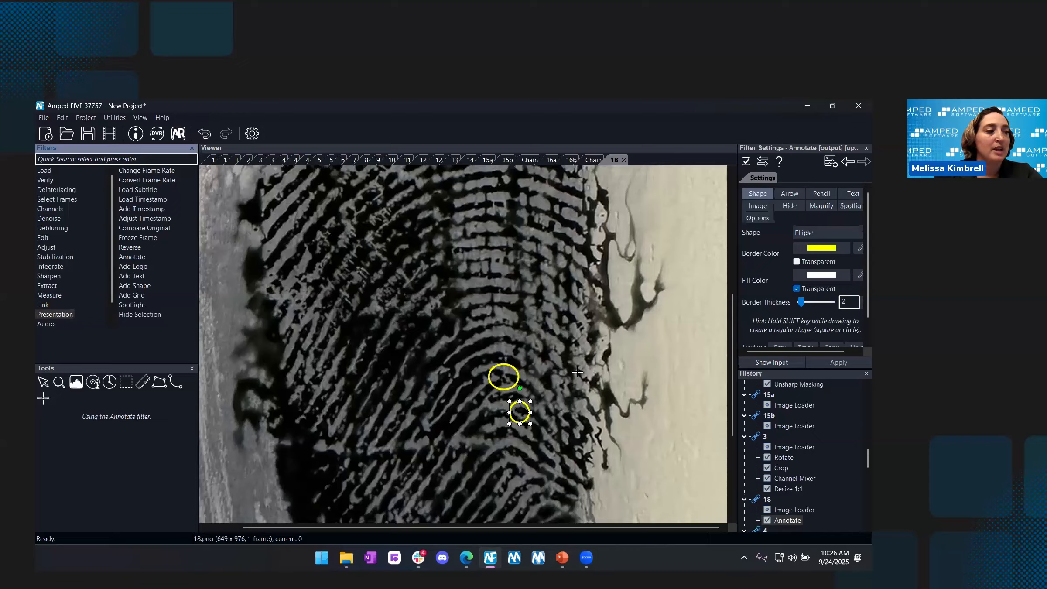
pyautogui.click(50, 246)
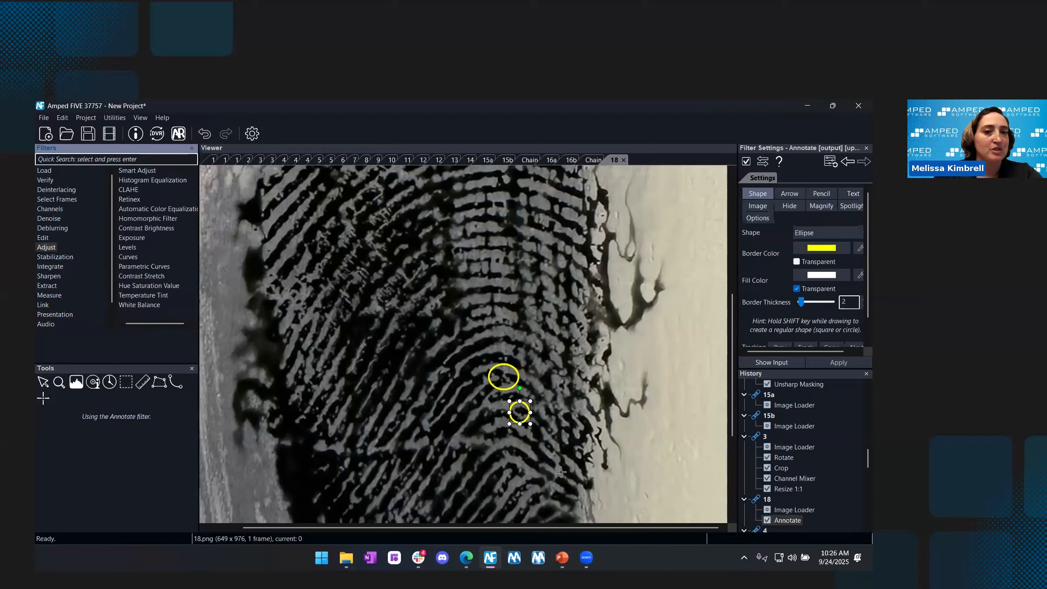
pyautogui.click(540, 463)
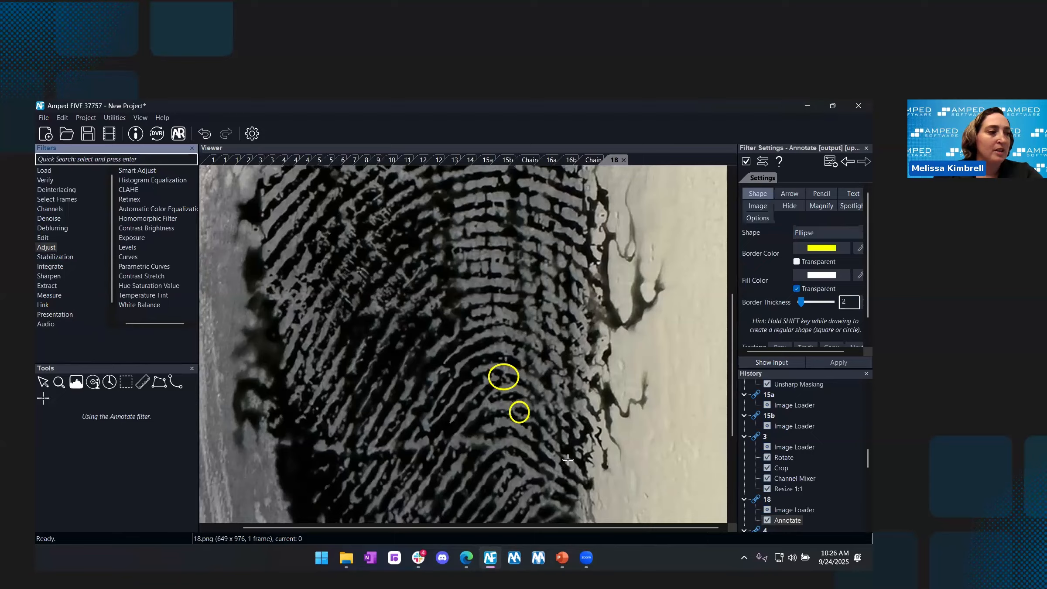
pyautogui.moveTo(496, 454); pyautogui.dragTo(530, 486)
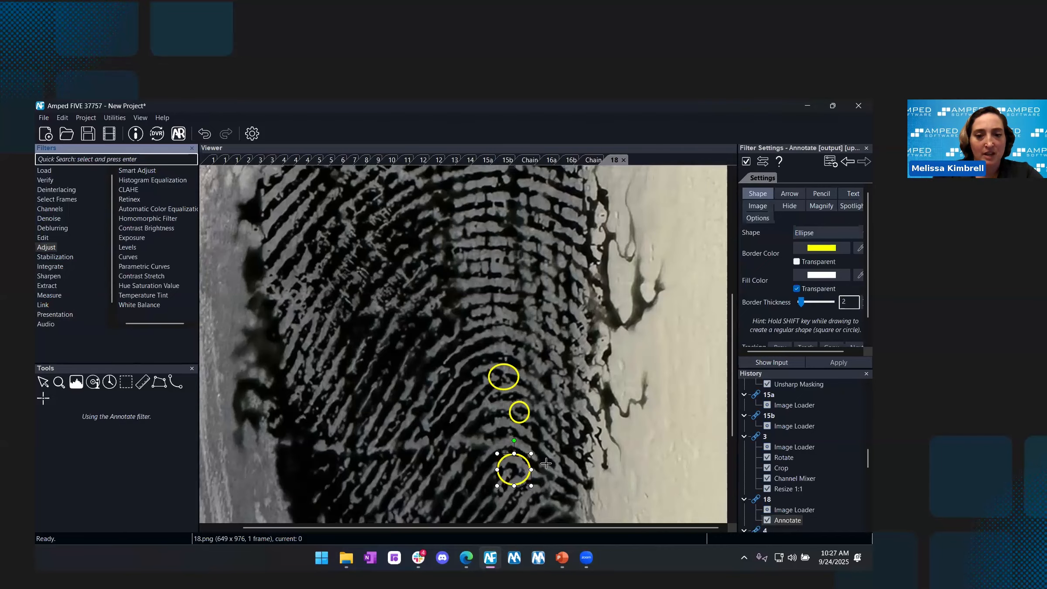
pyautogui.click(527, 417)
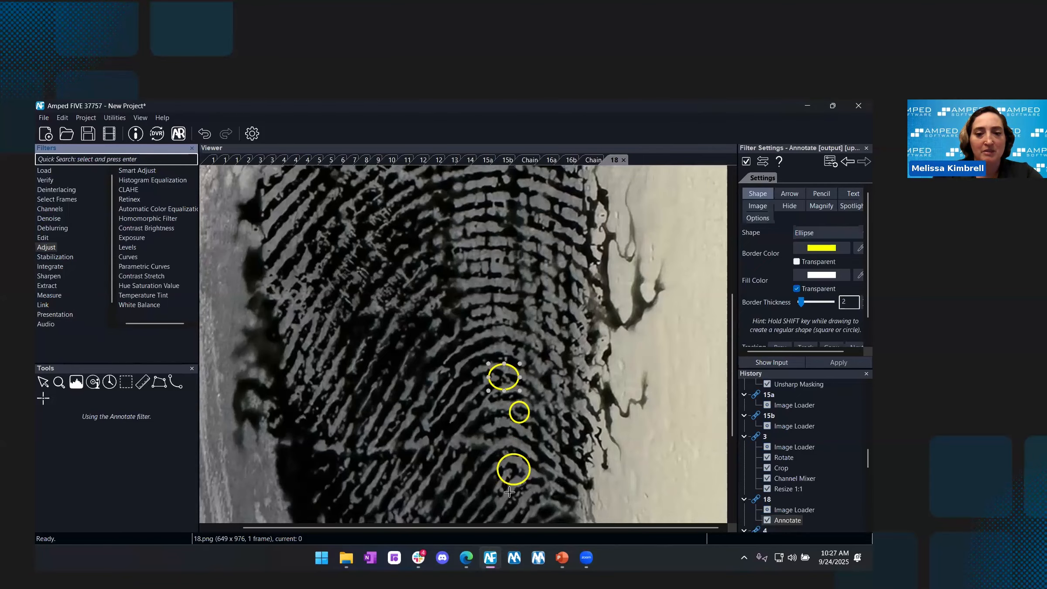
# Load the comparison print 19.png into the project from File Explorer
pyautogui.scroll(-1, 606, 472)
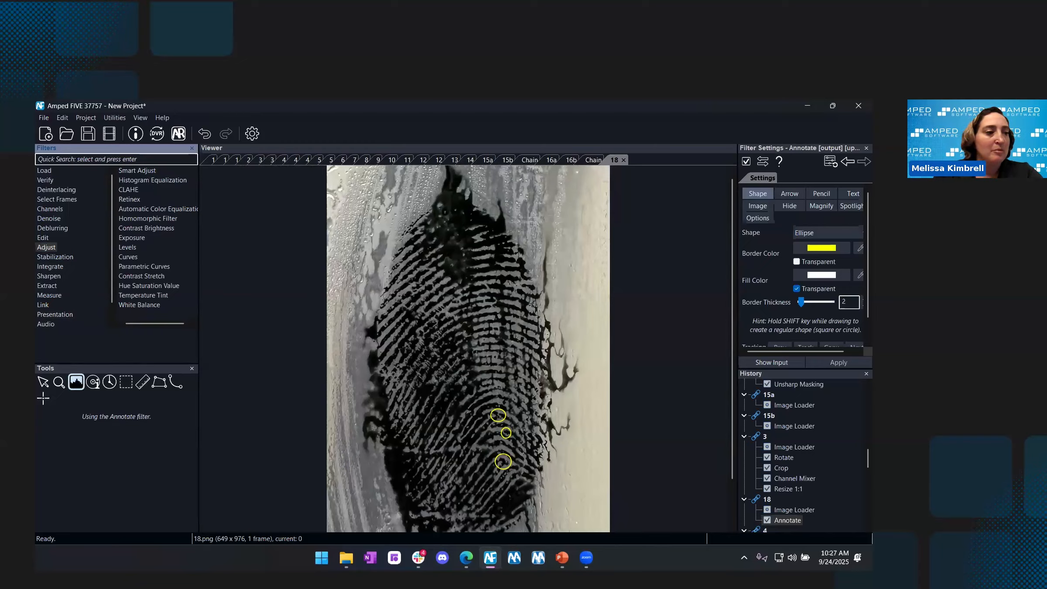
pyautogui.press('super+e')
pyautogui.moveTo(168, 457); pyautogui.dragTo(371, 382)
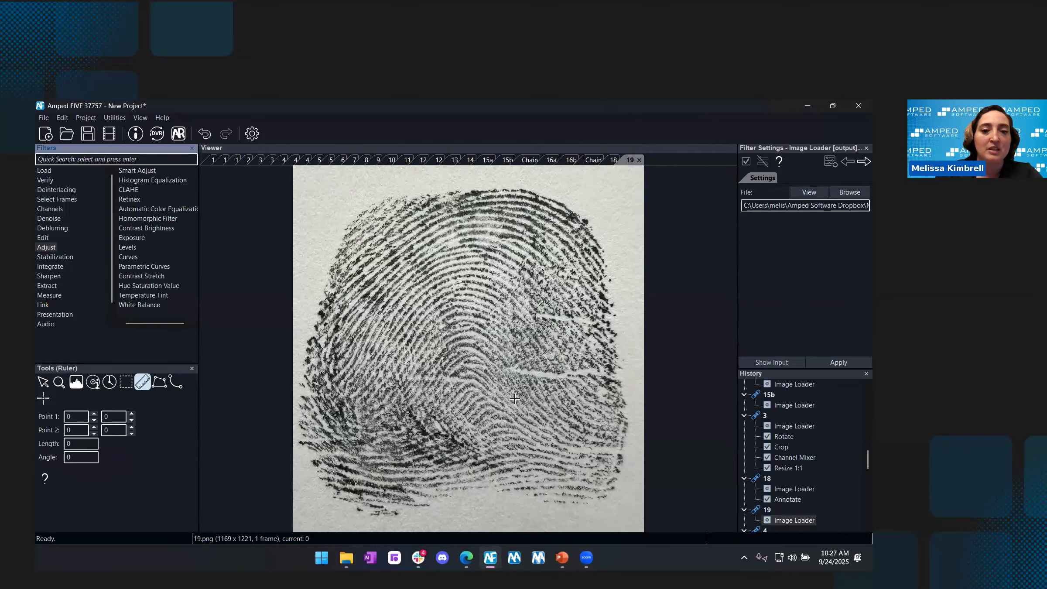
# Split the viewer so that image 19 is displayed in its own pane beside the other chains
pyautogui.scroll(1, 514, 398)
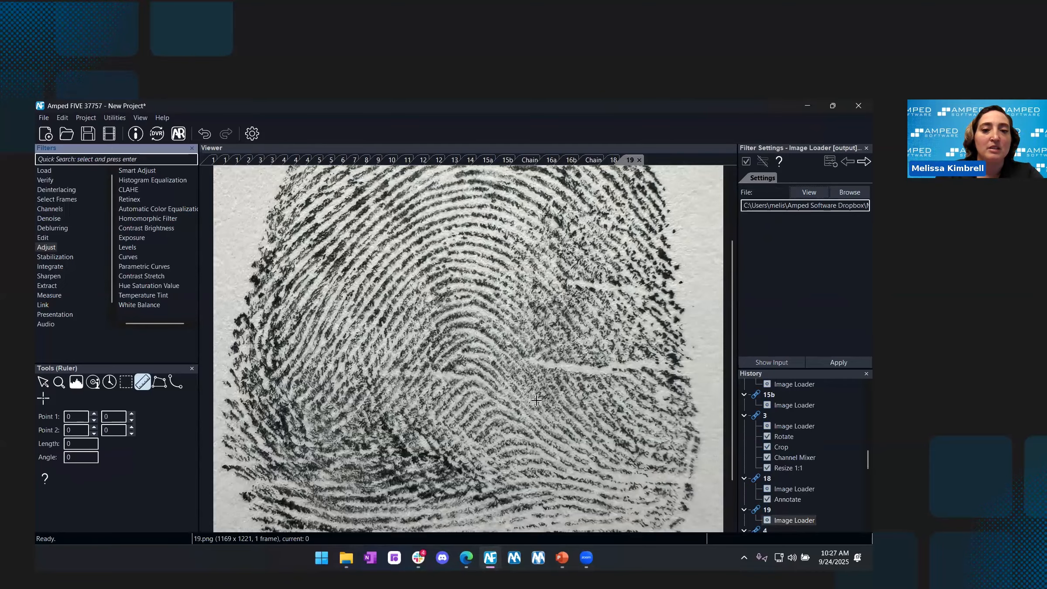
pyautogui.scroll(1, 536, 399)
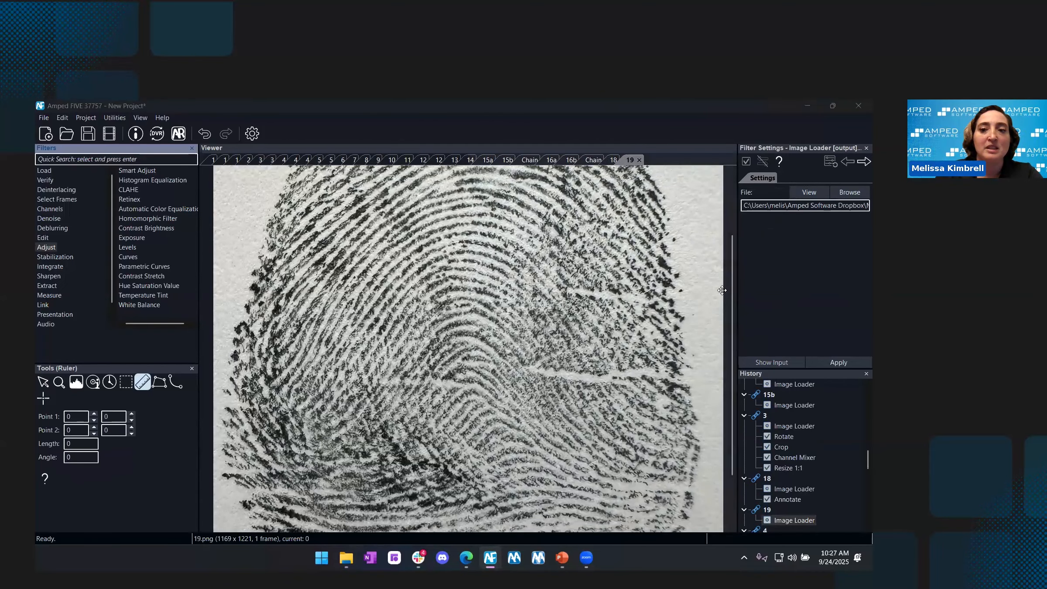
pyautogui.moveTo(630, 160); pyautogui.dragTo(720, 291)
pyautogui.click(454, 160)
pyautogui.moveTo(350, 529); pyautogui.dragTo(416, 528)
pyautogui.moveTo(465, 185); pyautogui.dragTo(536, 184)
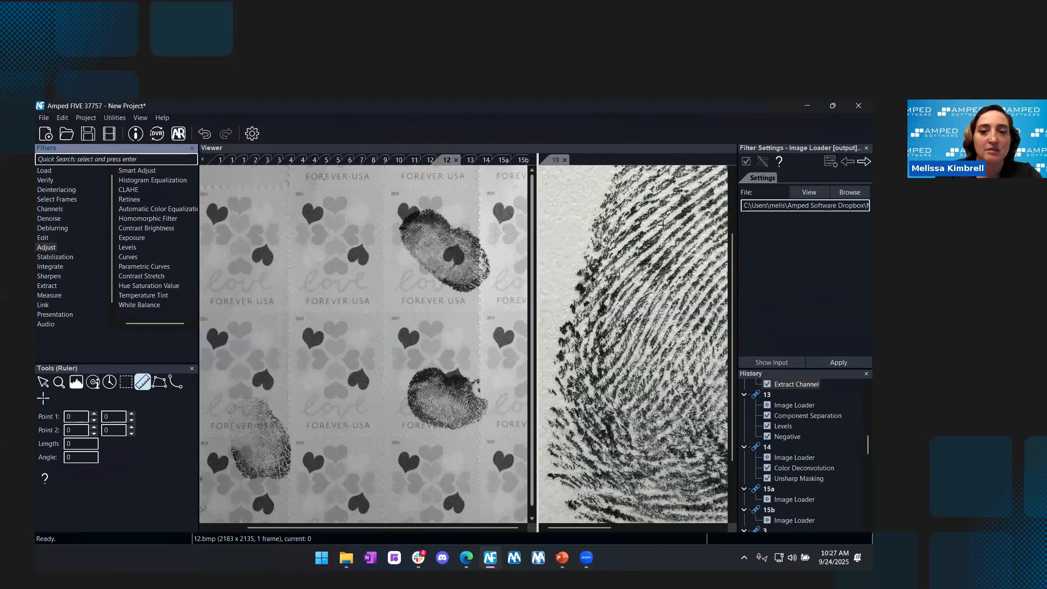
# Display the annotated chain 18 beside image 19 and frame the corresponding ridge areas of both prints
pyautogui.scroll(-10, 808, 522)
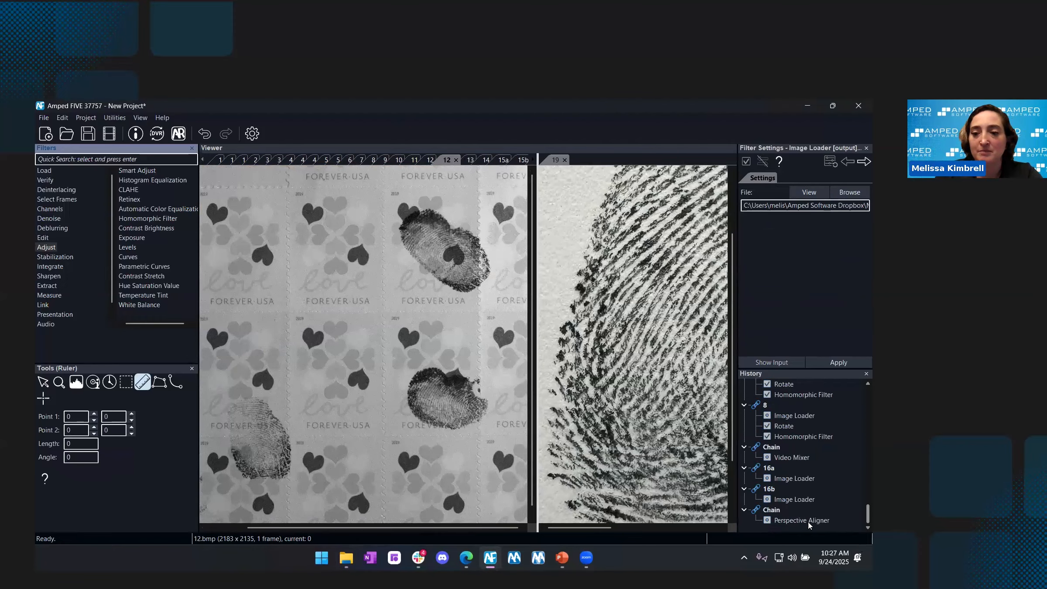
pyautogui.scroll(6, 815, 456)
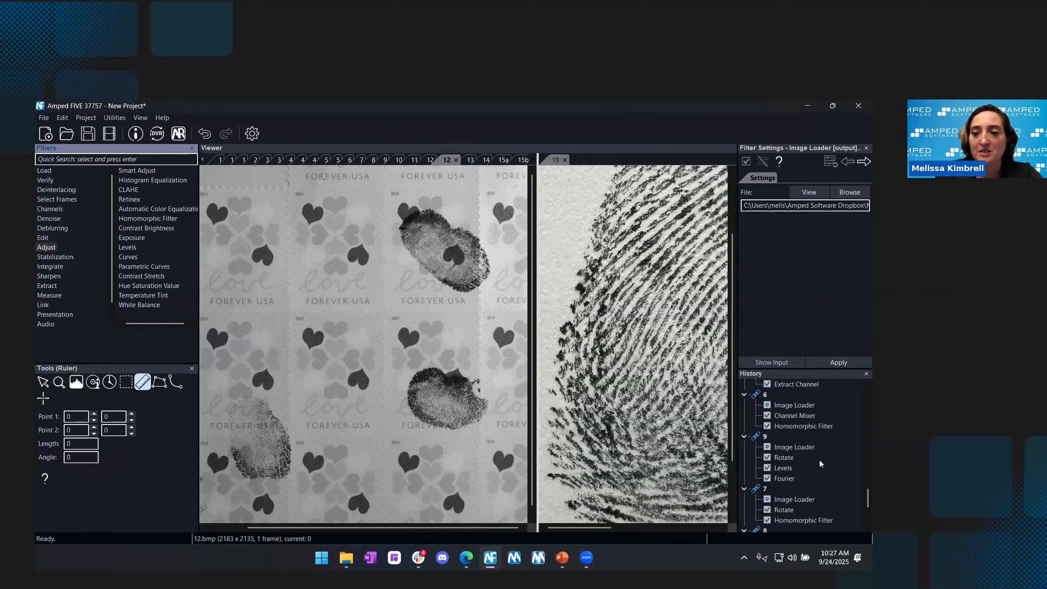
pyautogui.scroll(4, 821, 461)
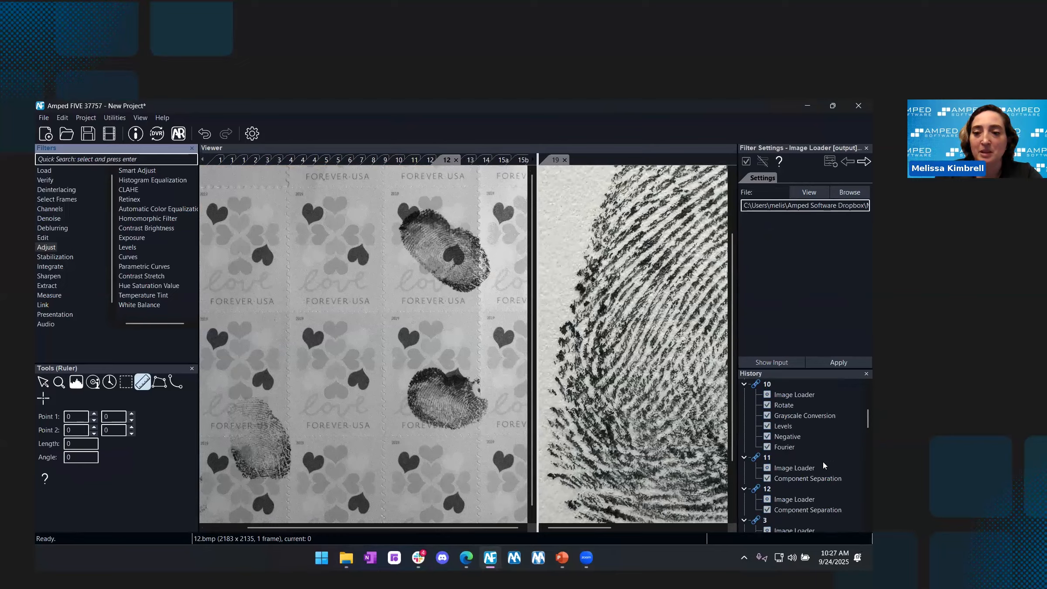
pyautogui.scroll(-2, 823, 462)
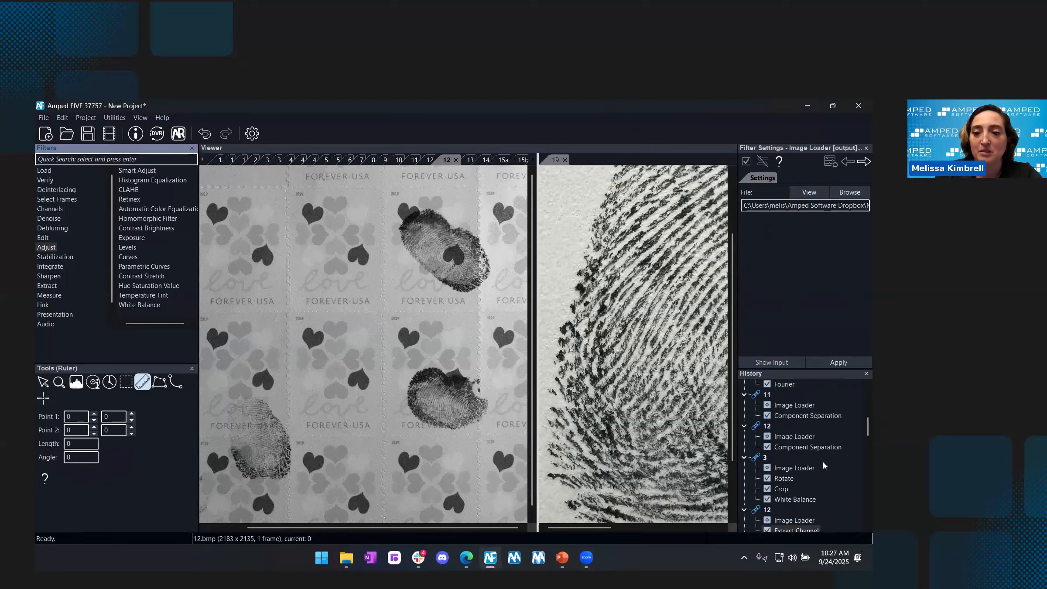
pyautogui.click(533, 161)
pyautogui.click(532, 160)
pyautogui.click(533, 160)
pyautogui.click(532, 161)
pyautogui.click(532, 160)
pyautogui.click(533, 161)
pyautogui.click(522, 161)
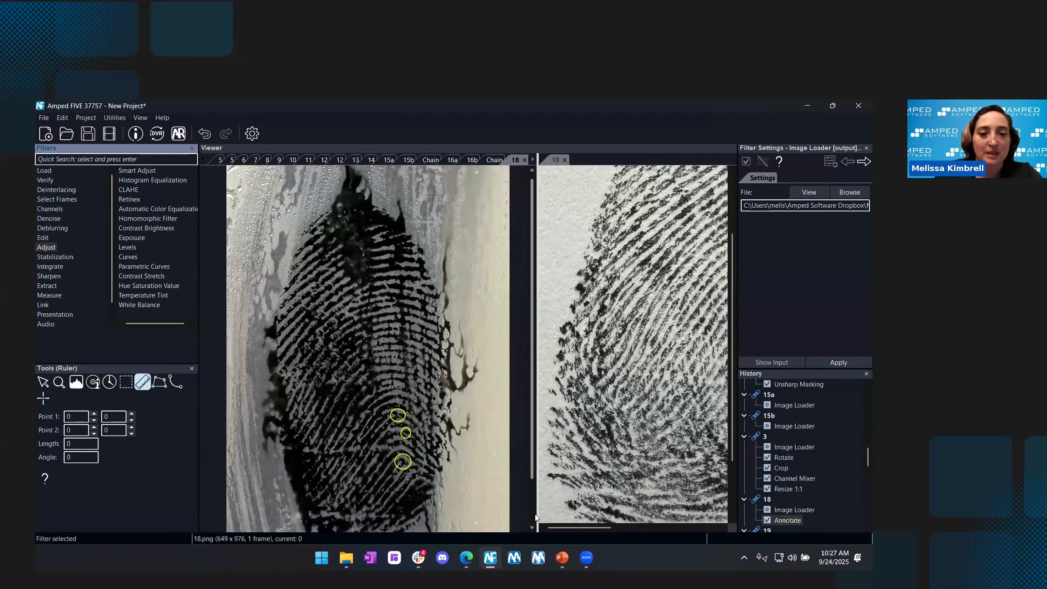
pyautogui.scroll(1, 375, 444)
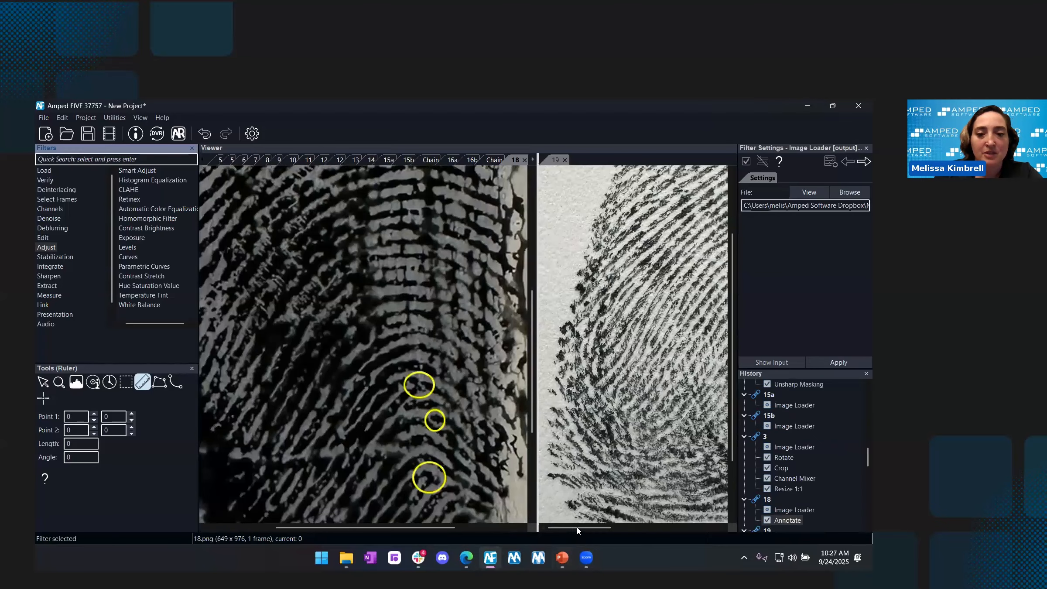
pyautogui.click(626, 528)
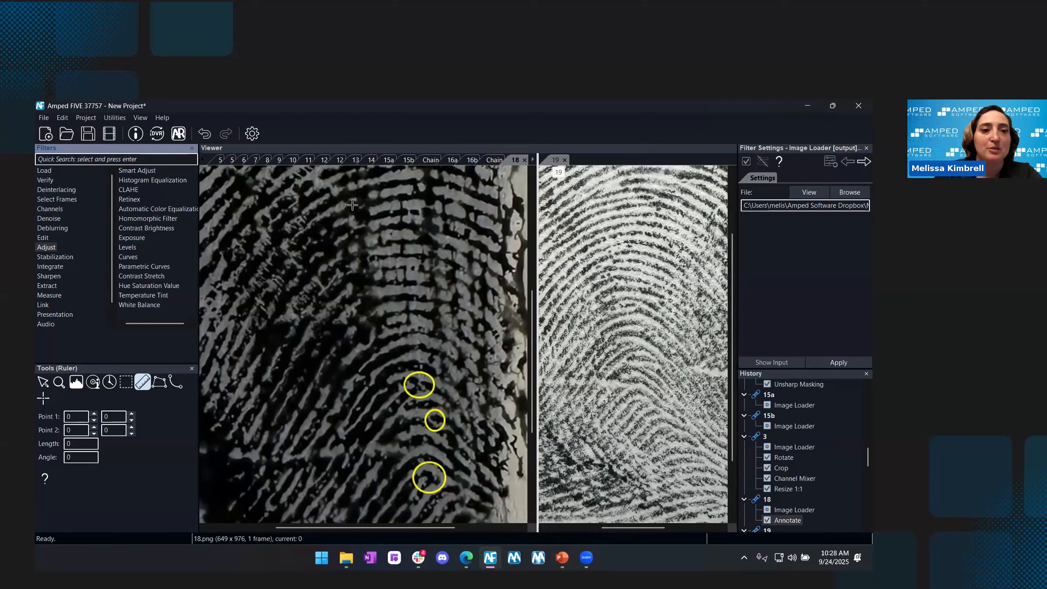
# Add a Frame Size filter with zoom 2 to chain 18 and merge the split viewer back into a single pane
pyautogui.click(42, 238)
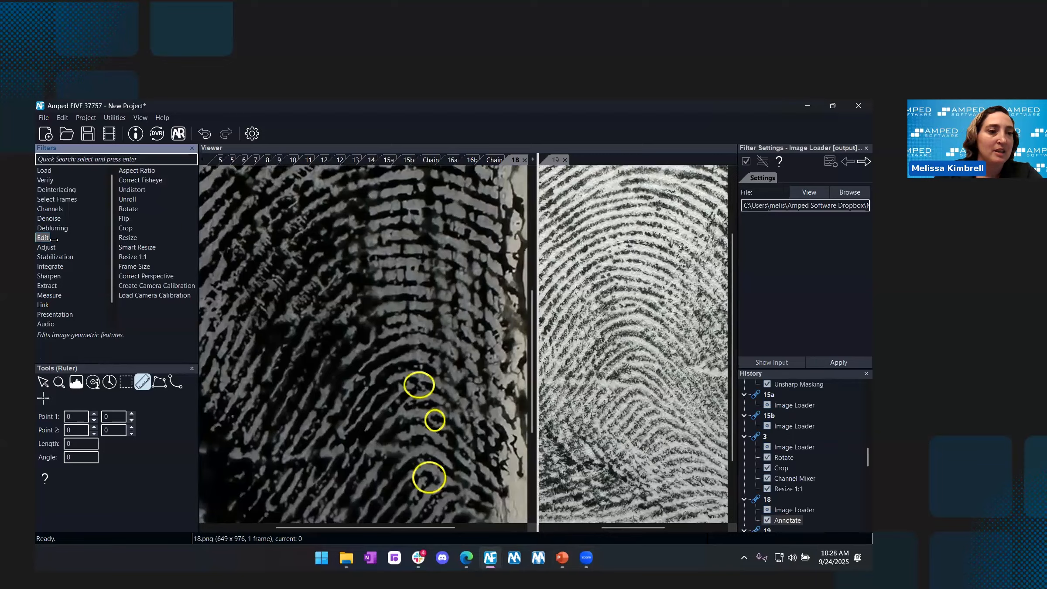
pyautogui.doubleClick(135, 267)
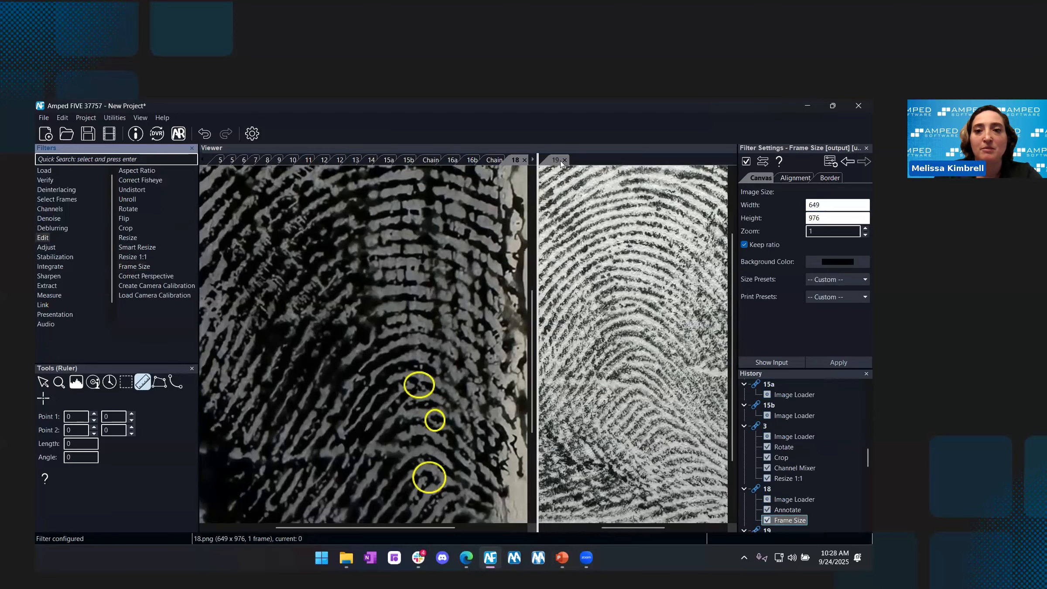
pyautogui.click(865, 228)
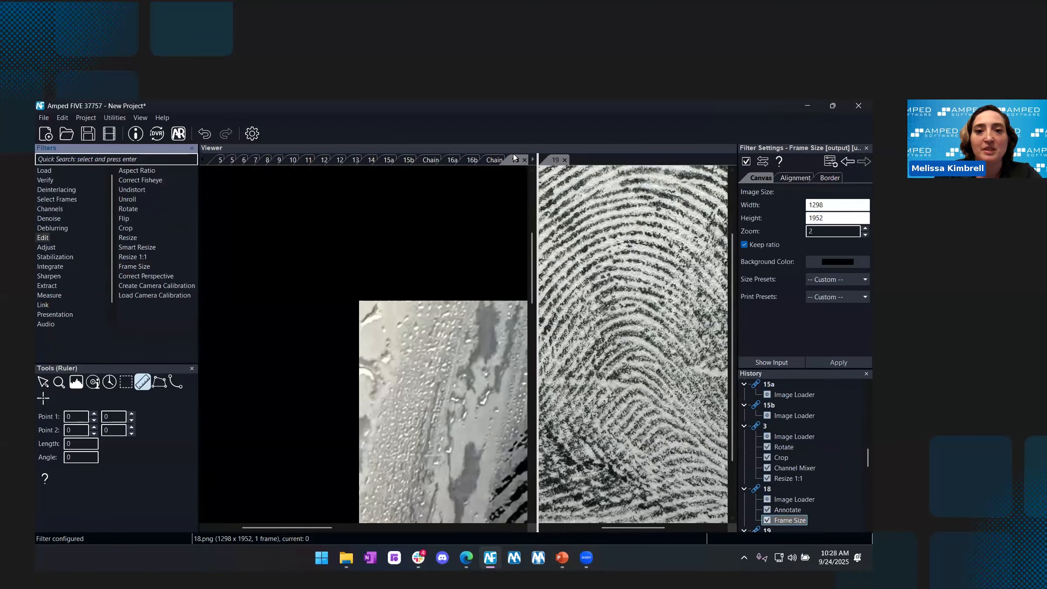
pyautogui.moveTo(549, 162); pyautogui.dragTo(519, 161)
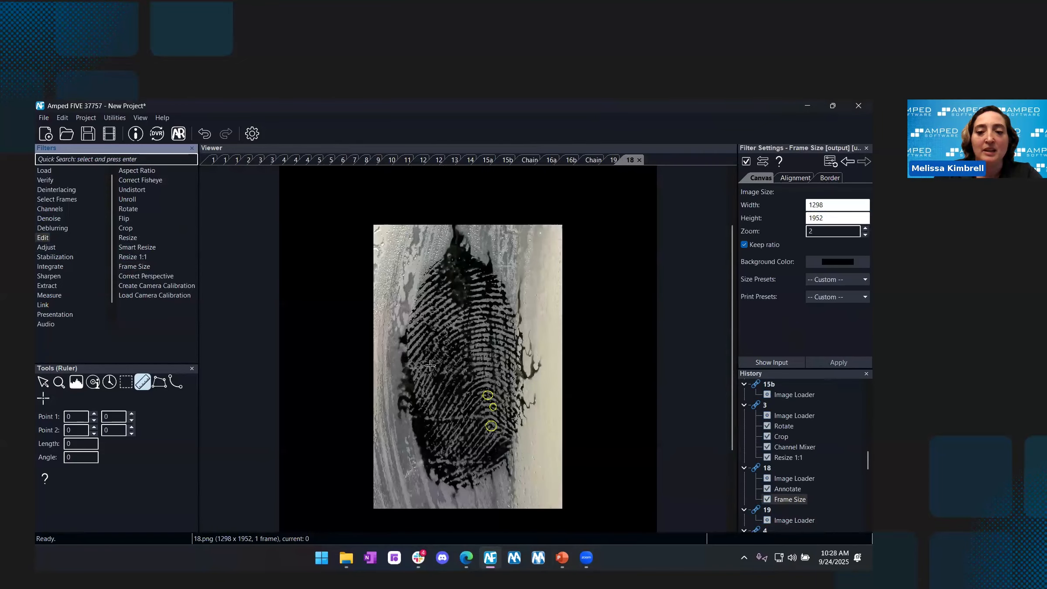
# Add a second Annotate filter to chain 18 and draw a yellow arrow pointing at the uppermost circled ridge detail
pyautogui.click(59, 314)
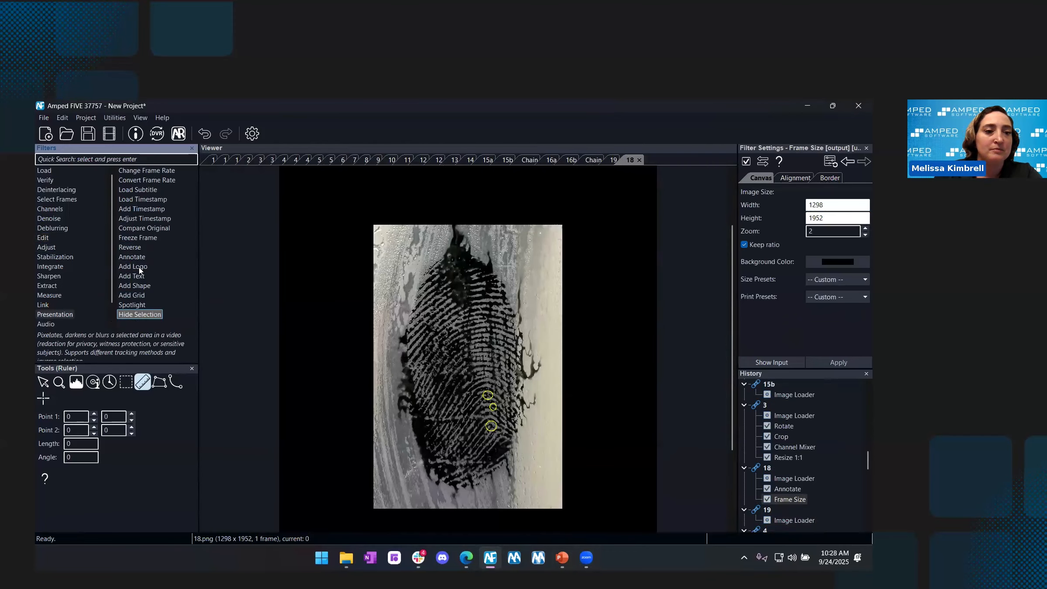
pyautogui.doubleClick(132, 256)
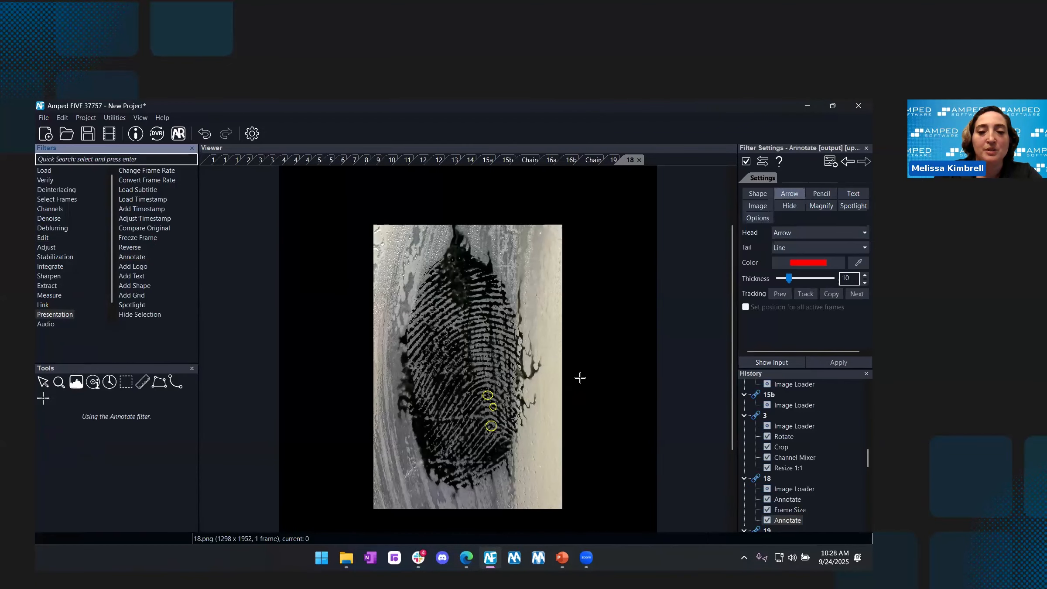
pyautogui.moveTo(583, 372); pyautogui.dragTo(494, 394)
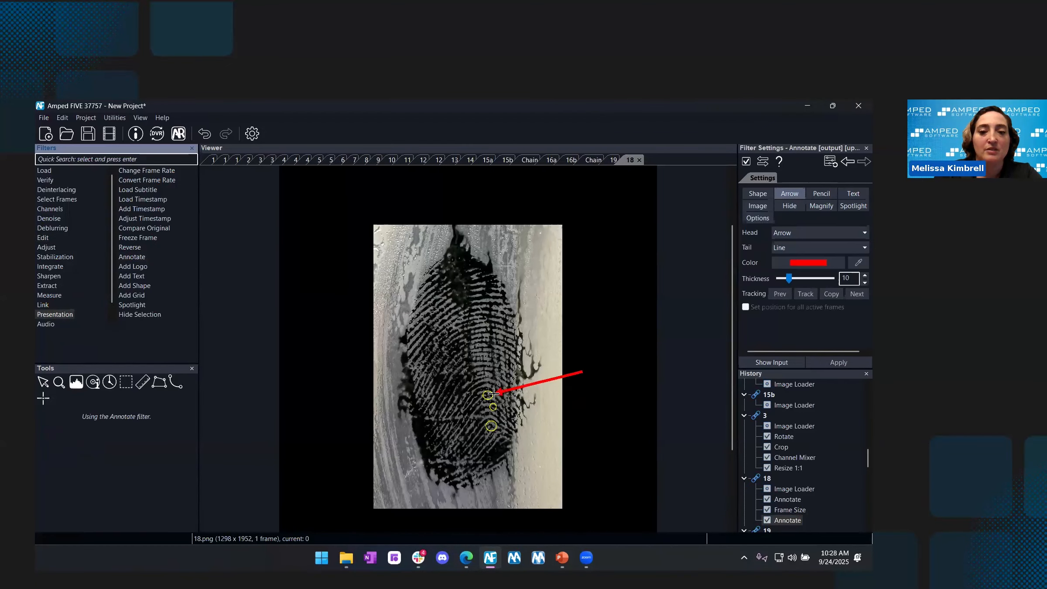
pyautogui.click(808, 262)
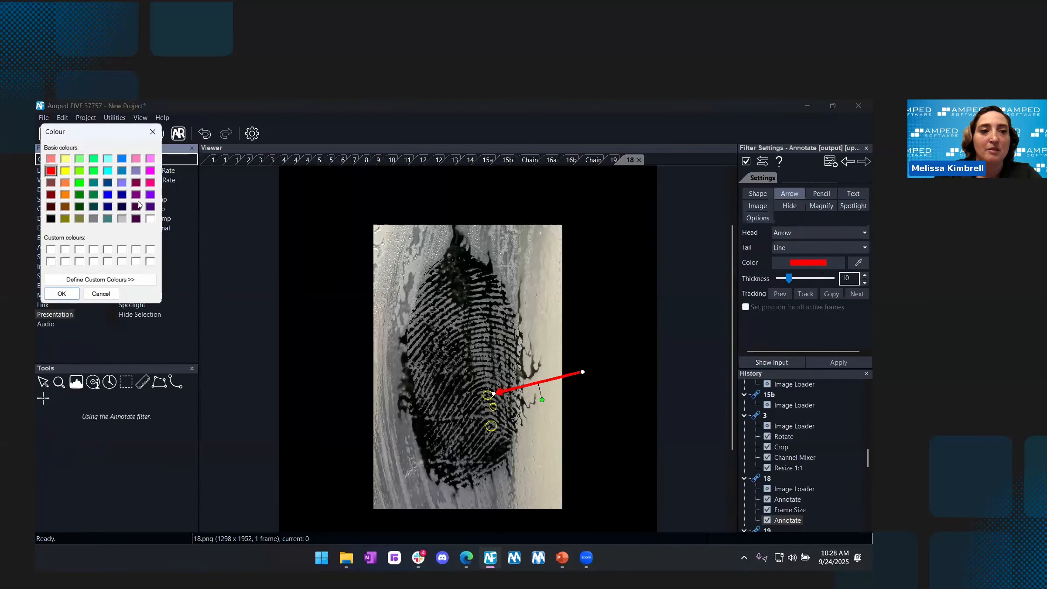
pyautogui.press('Right')
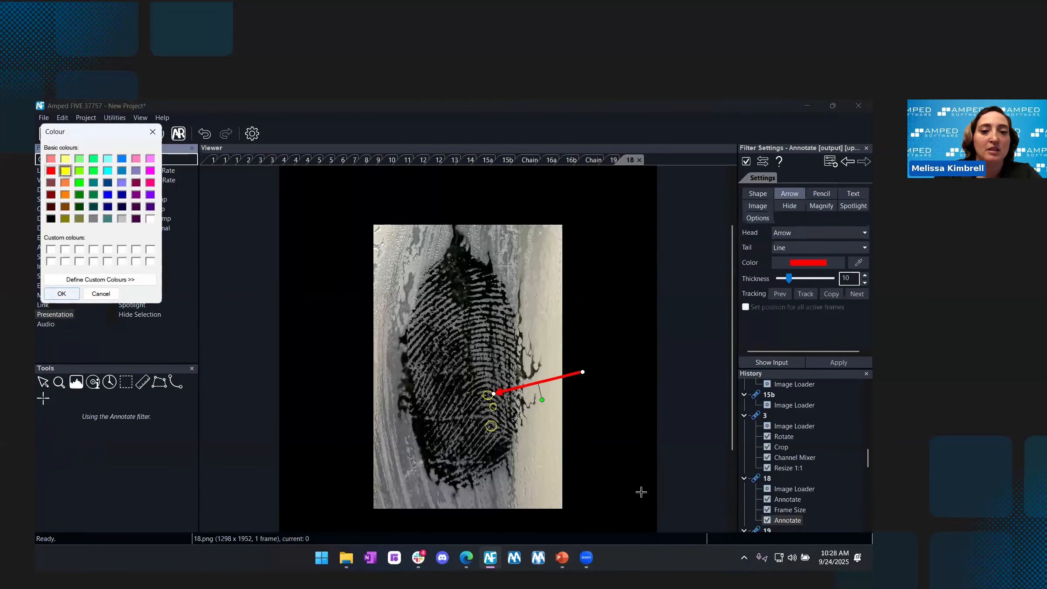
pyautogui.click(61, 296)
# Place a wide rectangular magnification beside print 18, taking its source from the ridges near the circled details
pyautogui.click(821, 206)
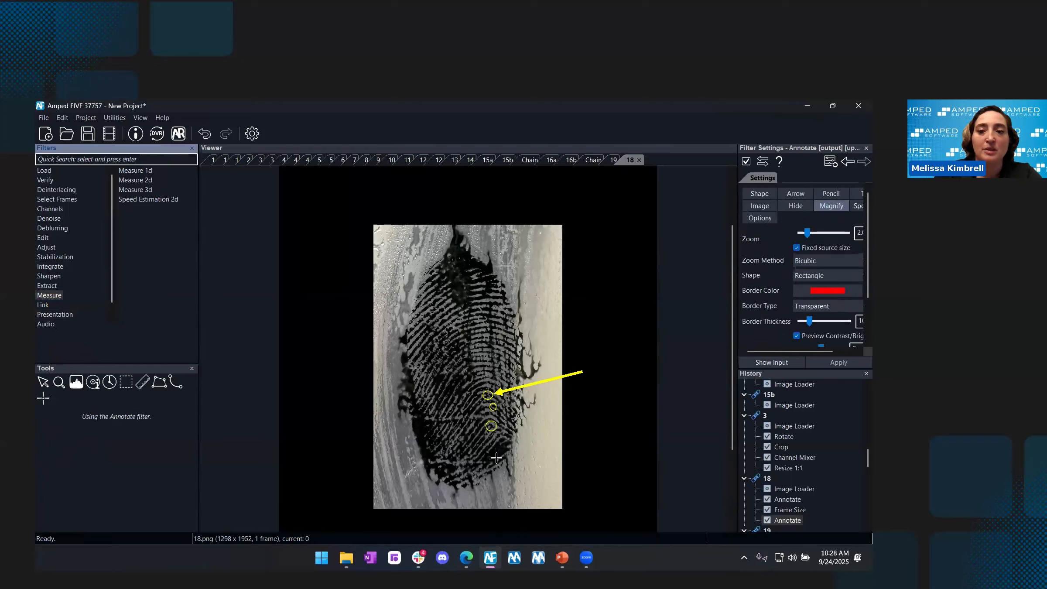
pyautogui.moveTo(561, 395); pyautogui.dragTo(464, 423)
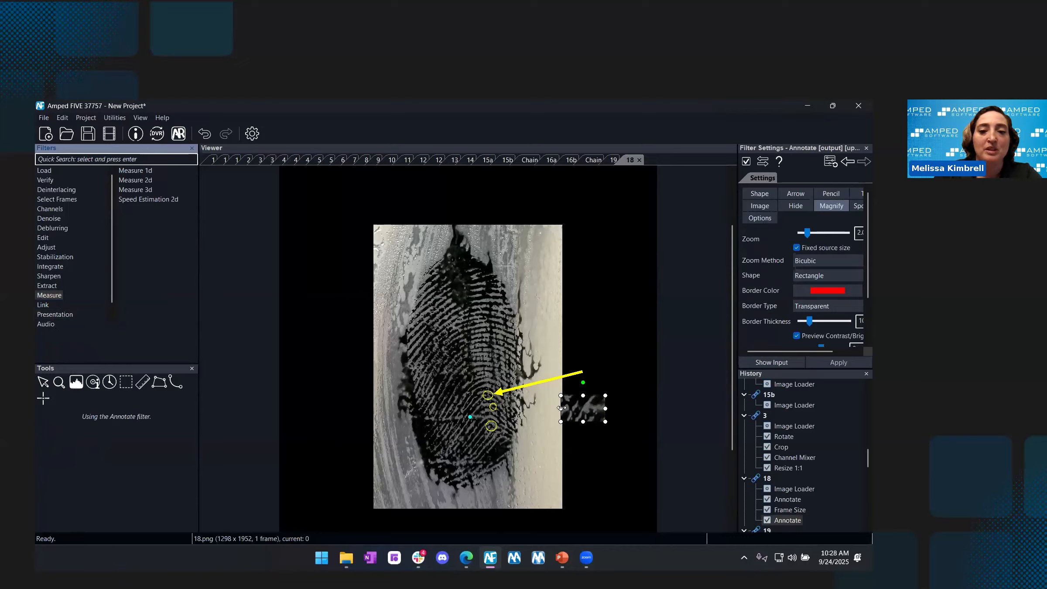
pyautogui.moveTo(543, 410); pyautogui.dragTo(461, 422)
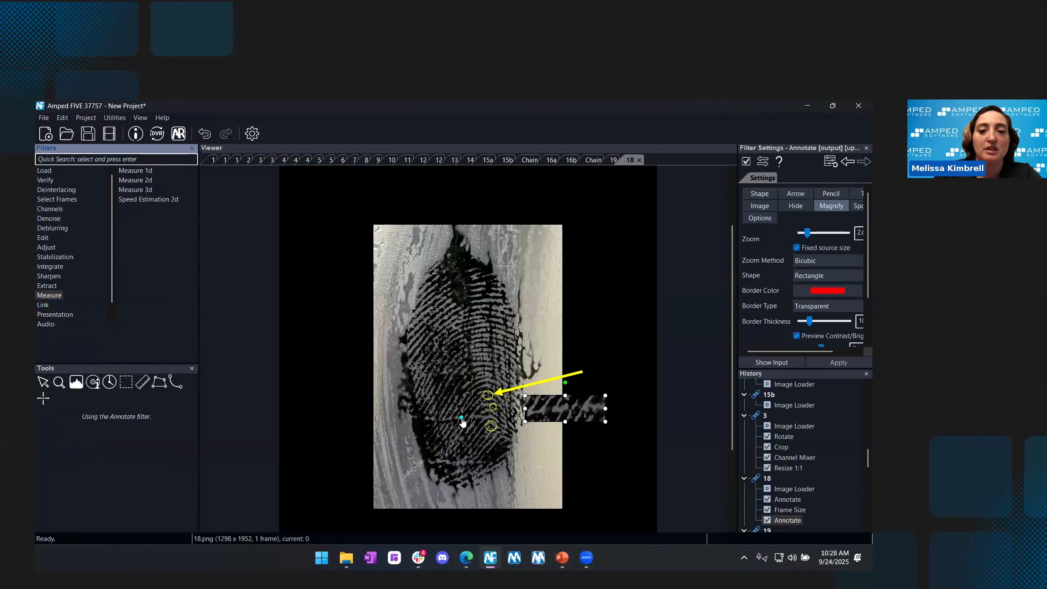
# Add an Annotate filter to chain 19 and place a rectangular magnification at the print's outer edge, sourced from its central ridges
pyautogui.click(613, 160)
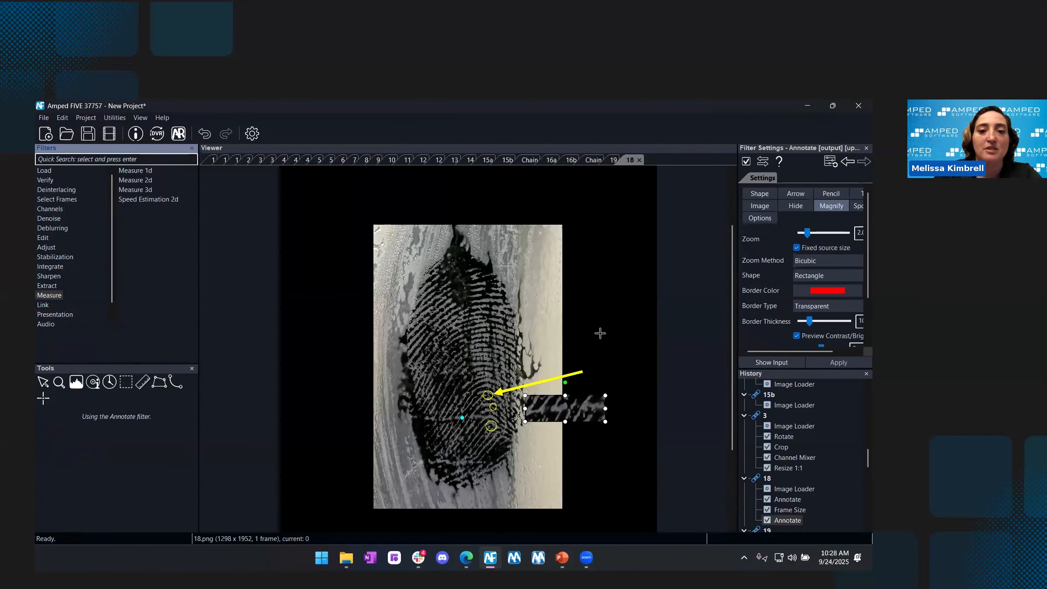
pyautogui.click(821, 206)
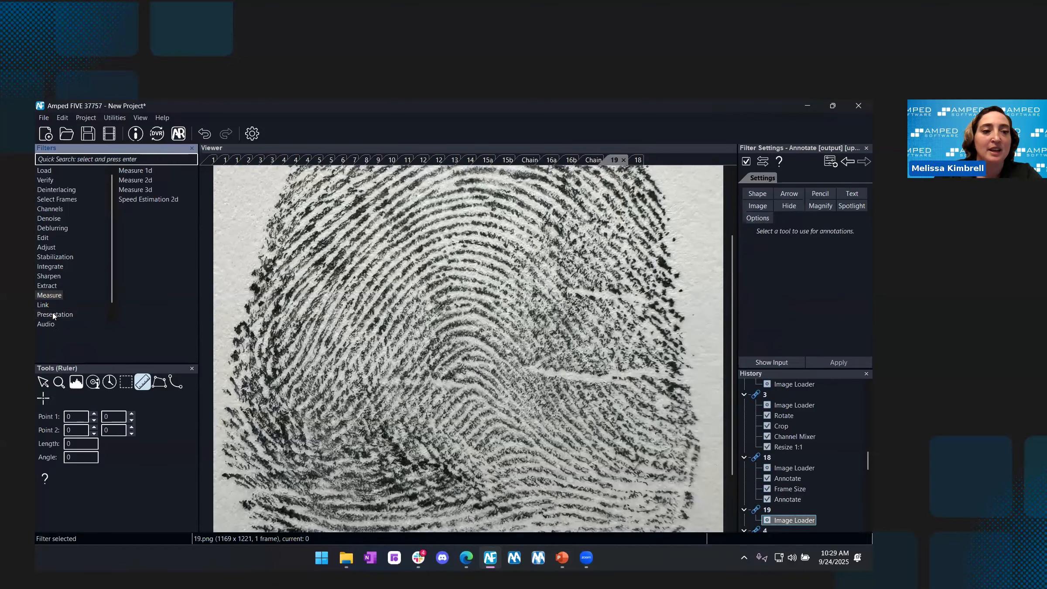
pyautogui.click(54, 314)
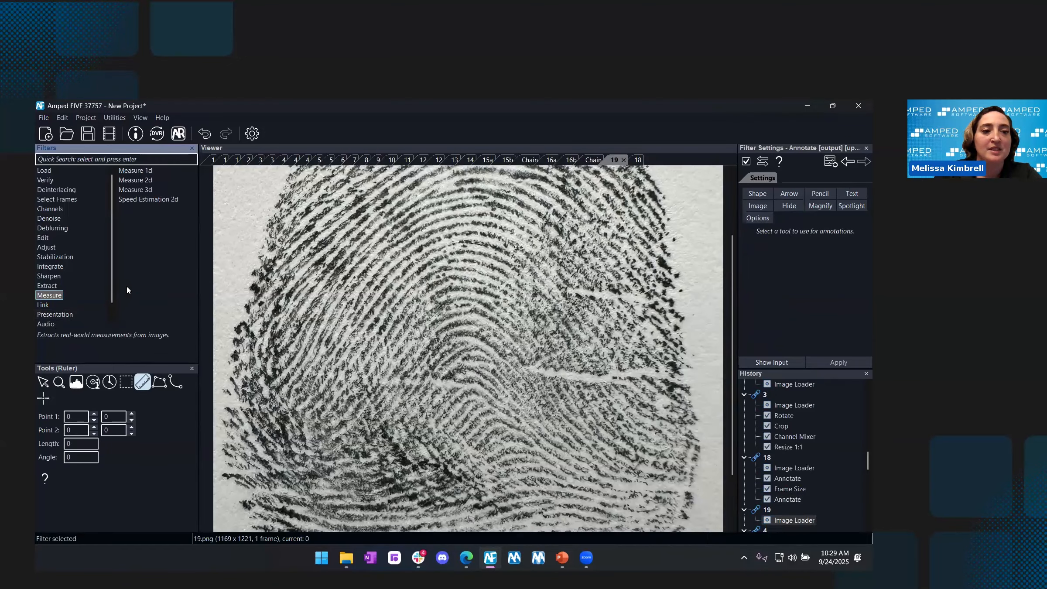
pyautogui.click(821, 207)
pyautogui.click(821, 209)
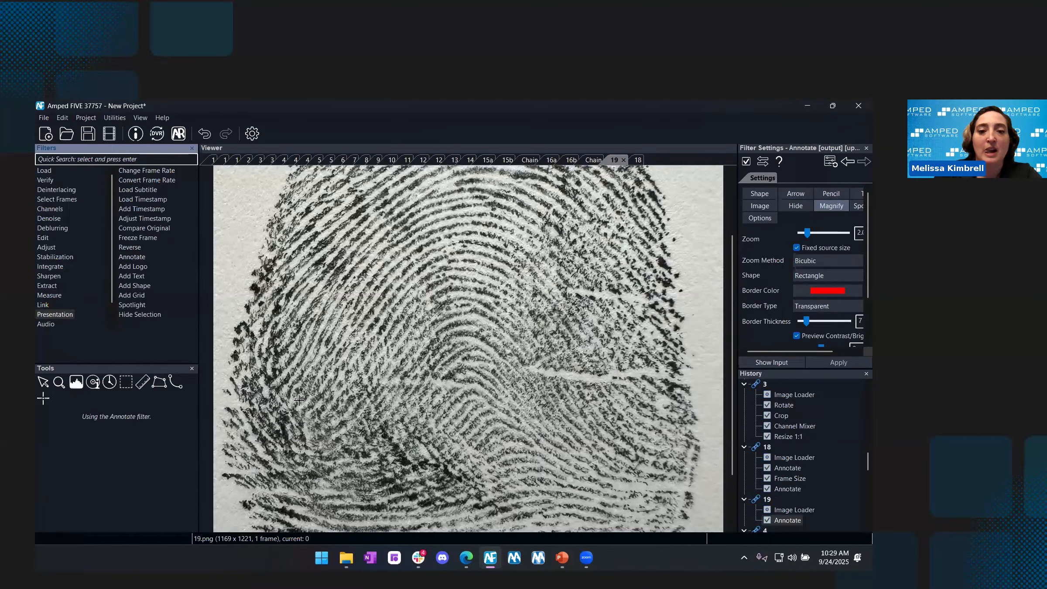
pyautogui.moveTo(232, 252); pyautogui.dragTo(343, 312)
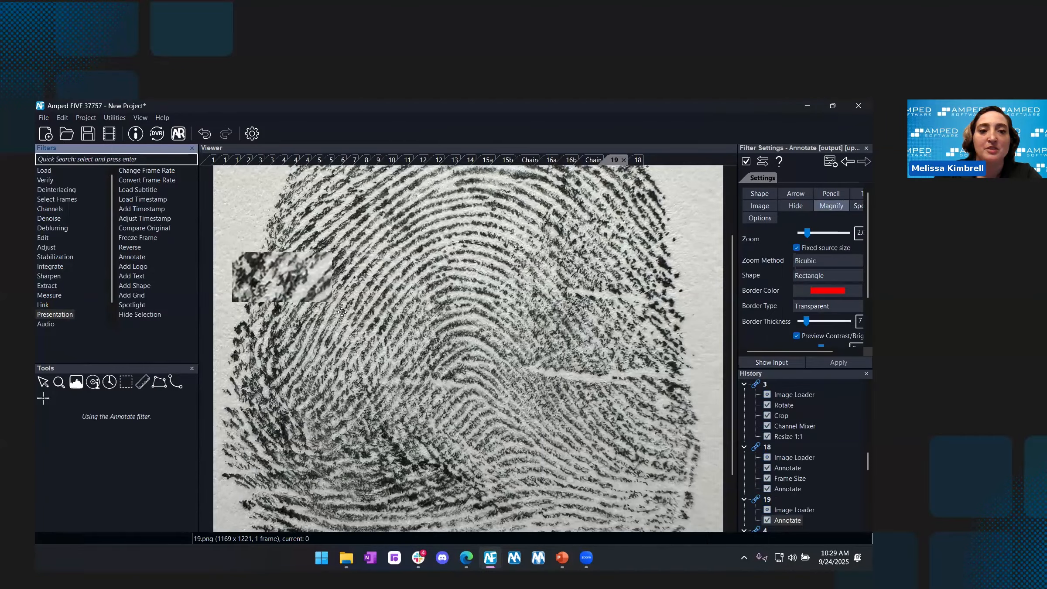
pyautogui.moveTo(414, 384); pyautogui.dragTo(429, 387)
pyautogui.scroll(-1, 544, 436)
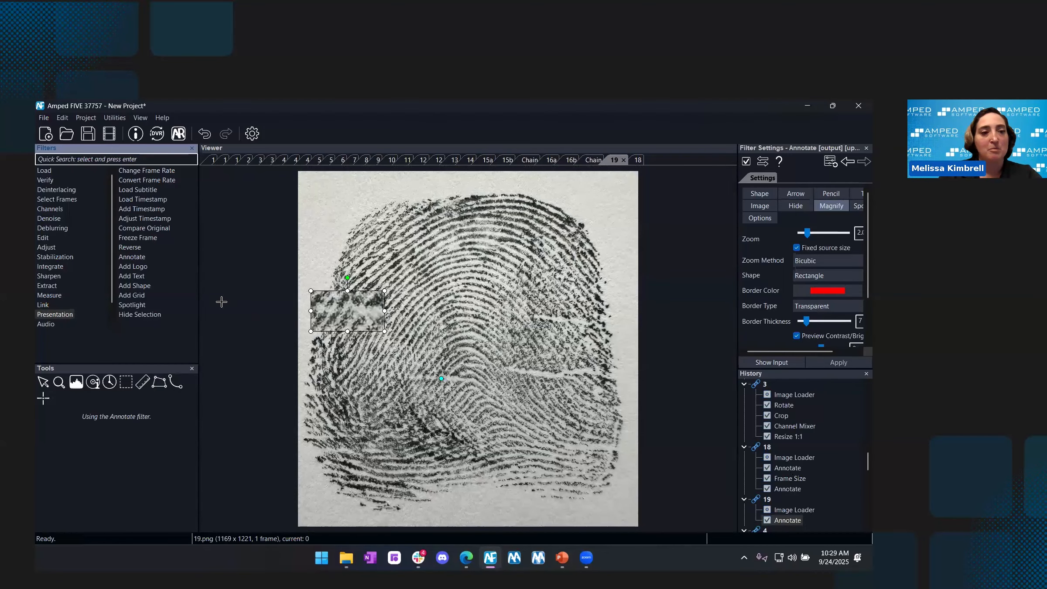
pyautogui.scroll(-1, 53, 325)
# Start generating a report and save the project as 1.afp in the _Webinar folder on the Desktop
pyautogui.click(48, 315)
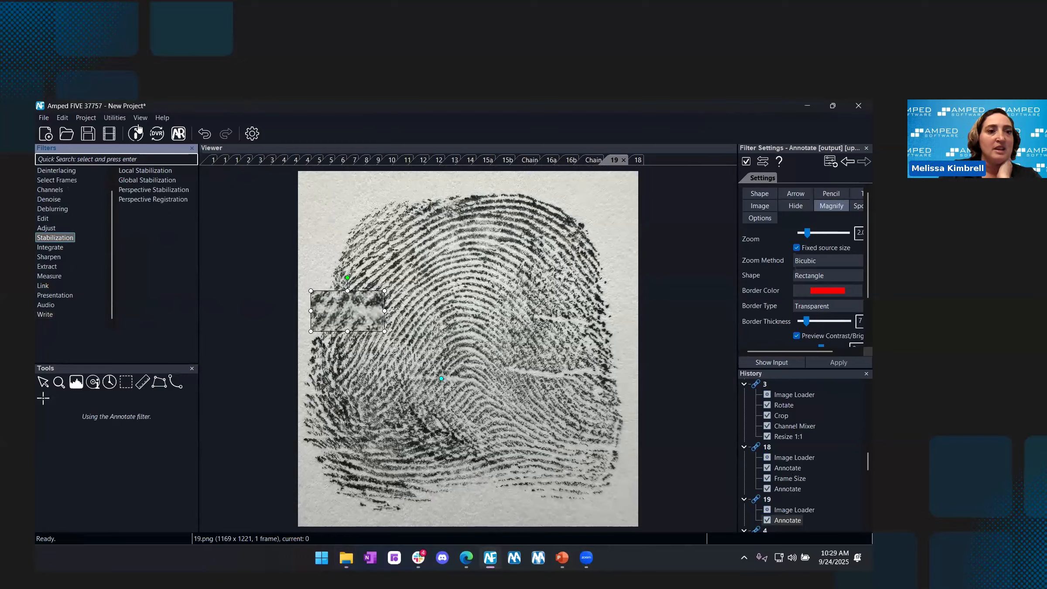
pyautogui.click(162, 121)
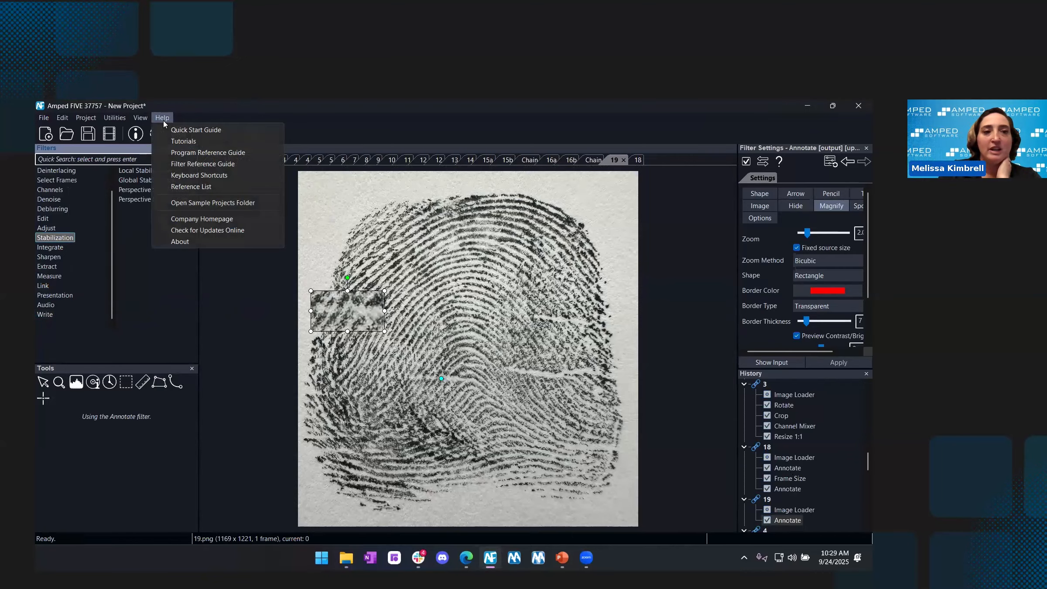
pyautogui.moveTo(85, 117)
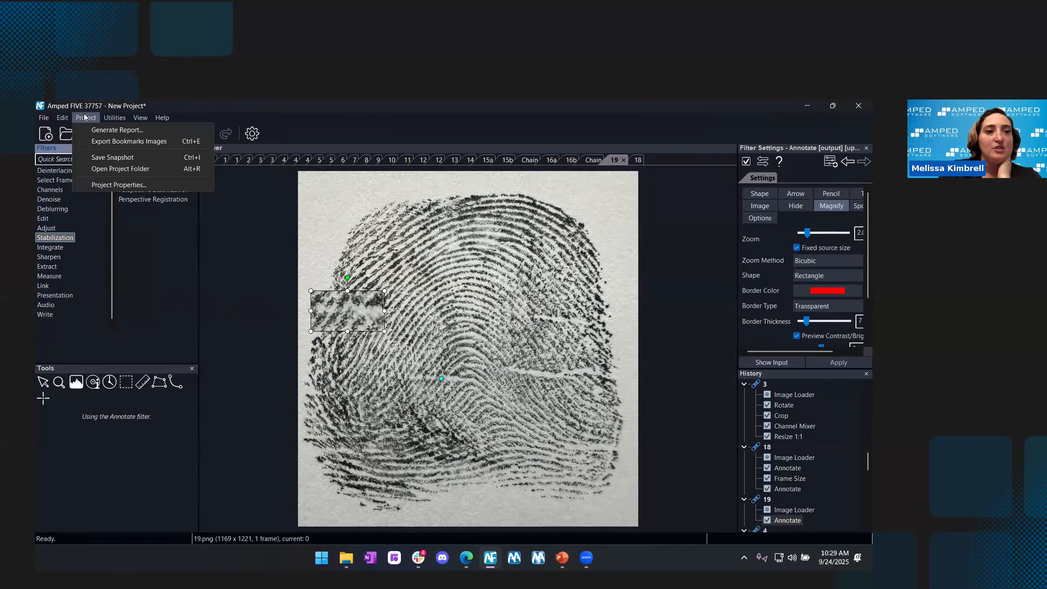
pyautogui.click(117, 130)
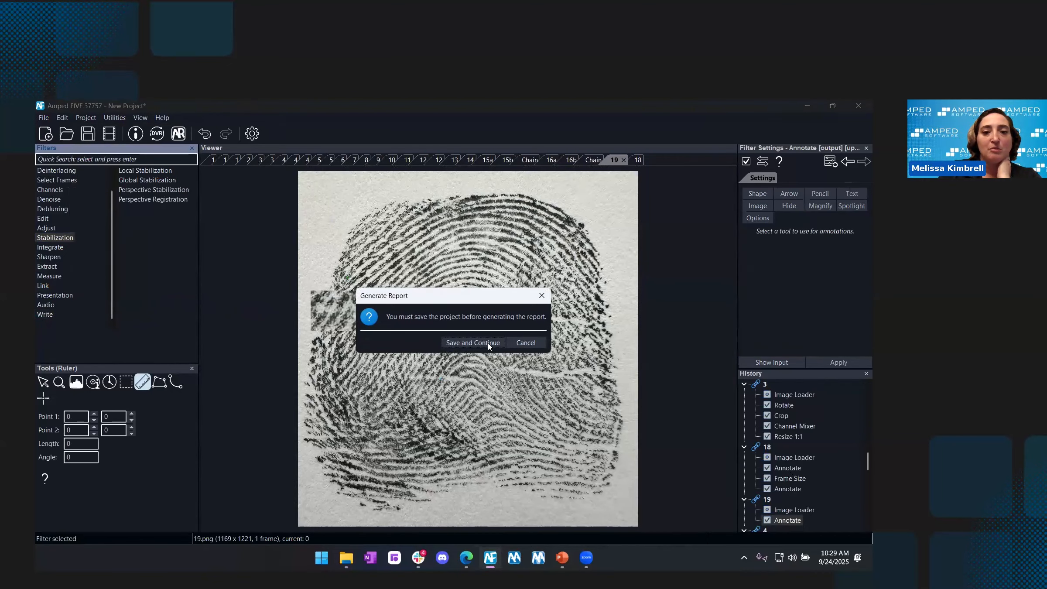
pyautogui.click(473, 342)
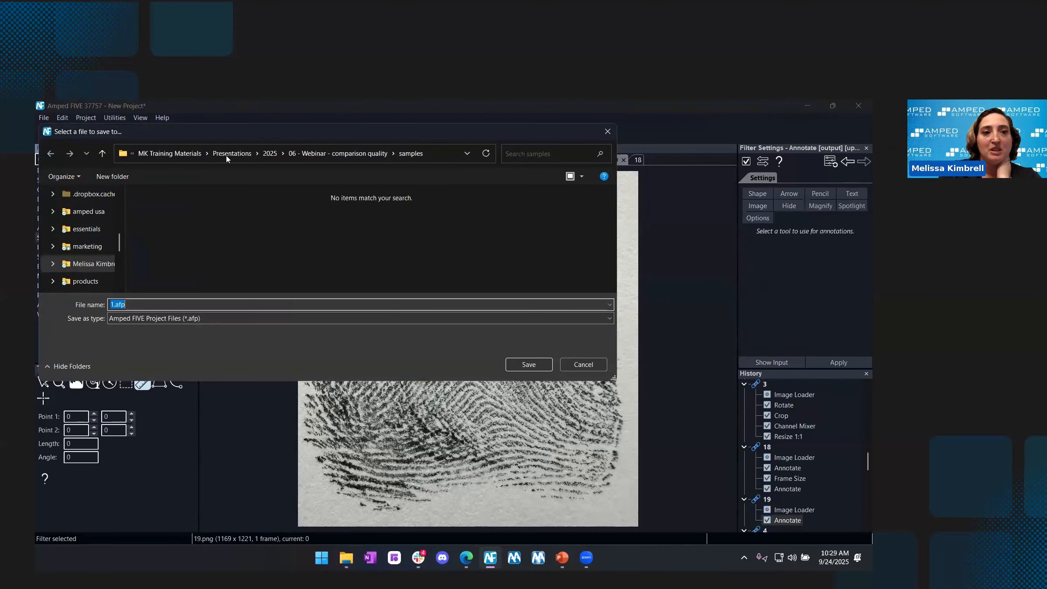
pyautogui.scroll(5, 88, 227)
pyautogui.click(81, 249)
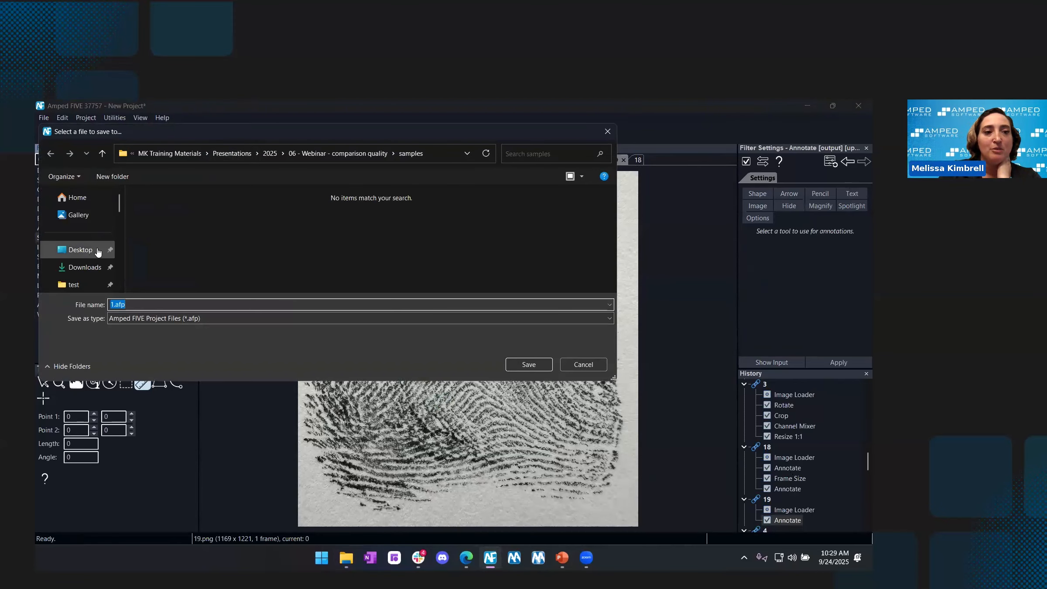
pyautogui.click(514, 361)
pyautogui.click(513, 361)
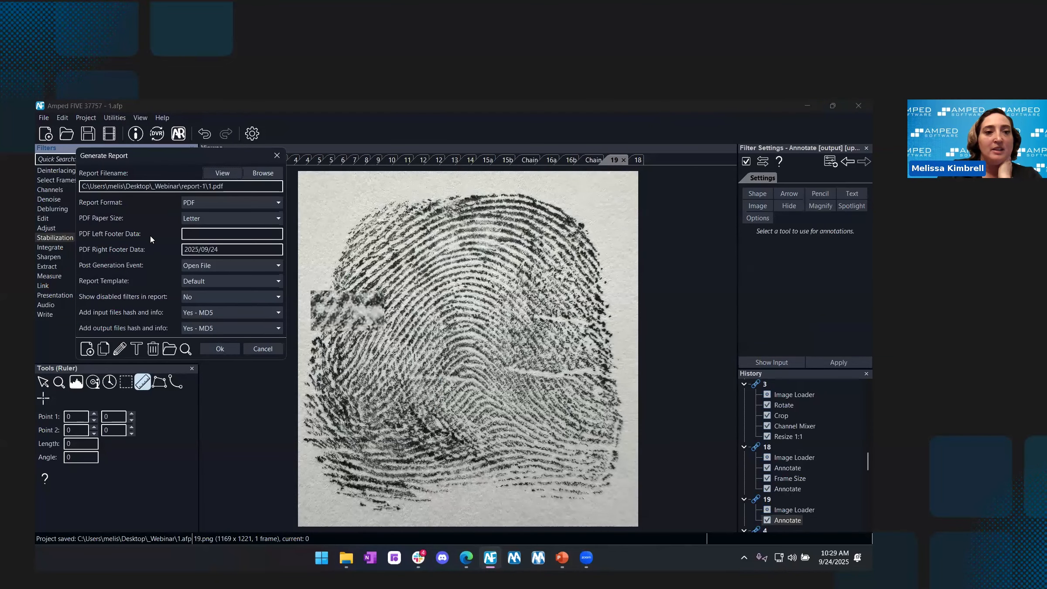
# Enter the examiner's initials and case number as the left footer data and generate the report as a Letter-size PDF
pyautogui.click(212, 234)
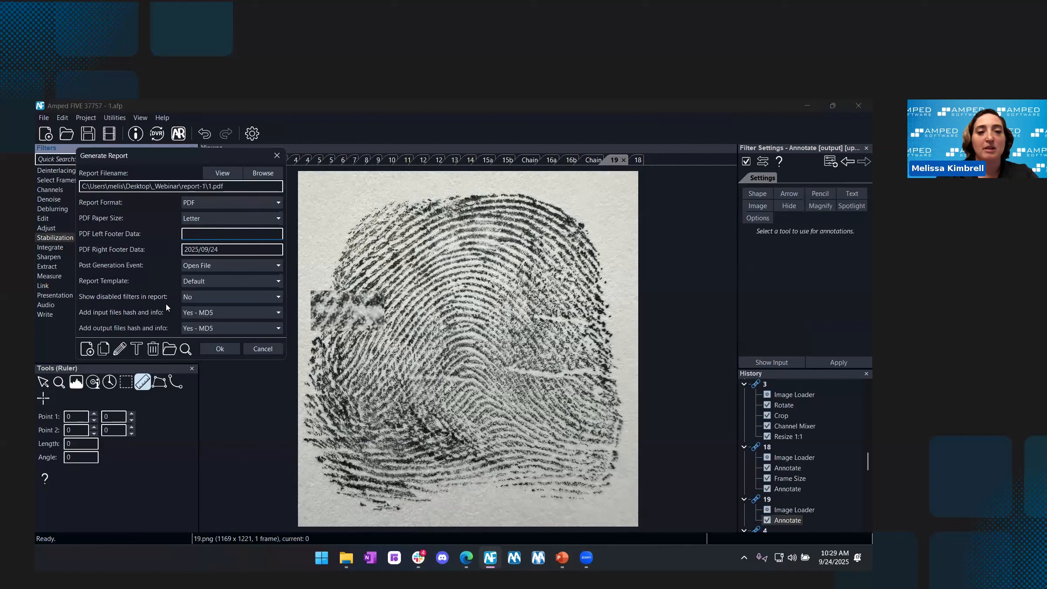
pyautogui.write('MK')
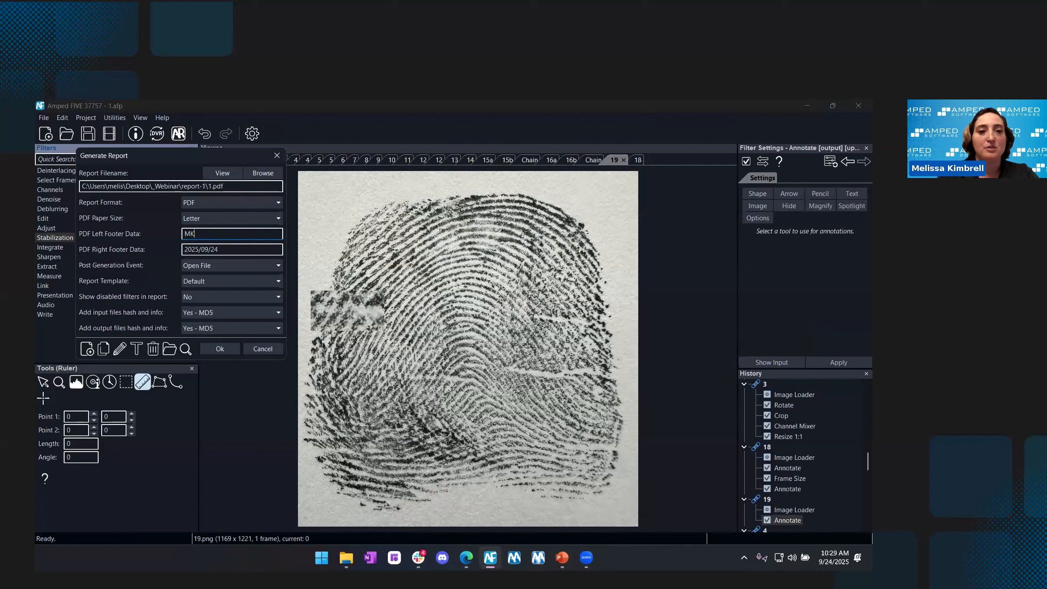
pyautogui.write('-12123123')
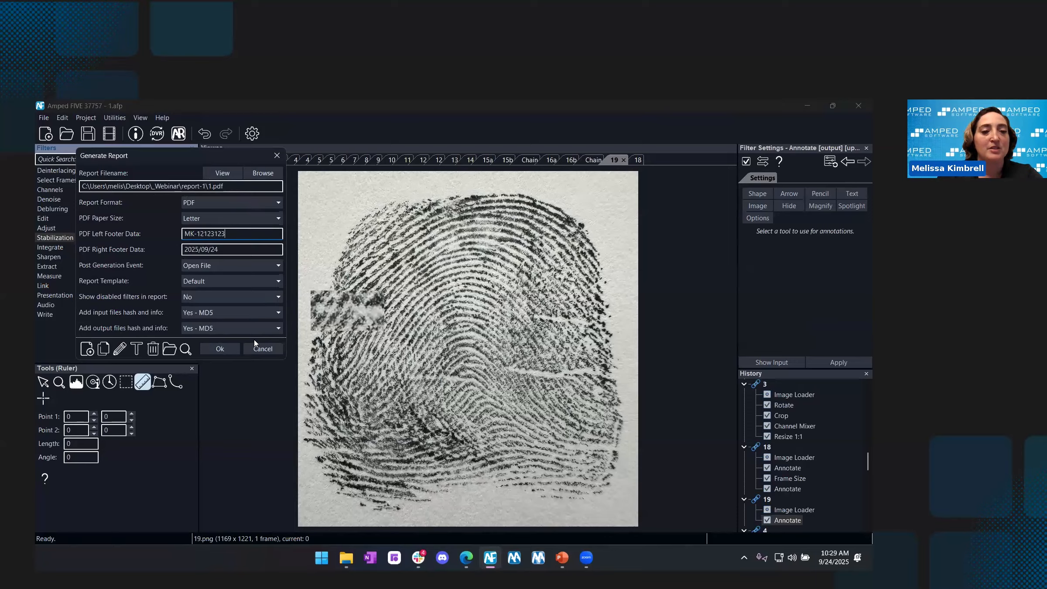
pyautogui.click(220, 348)
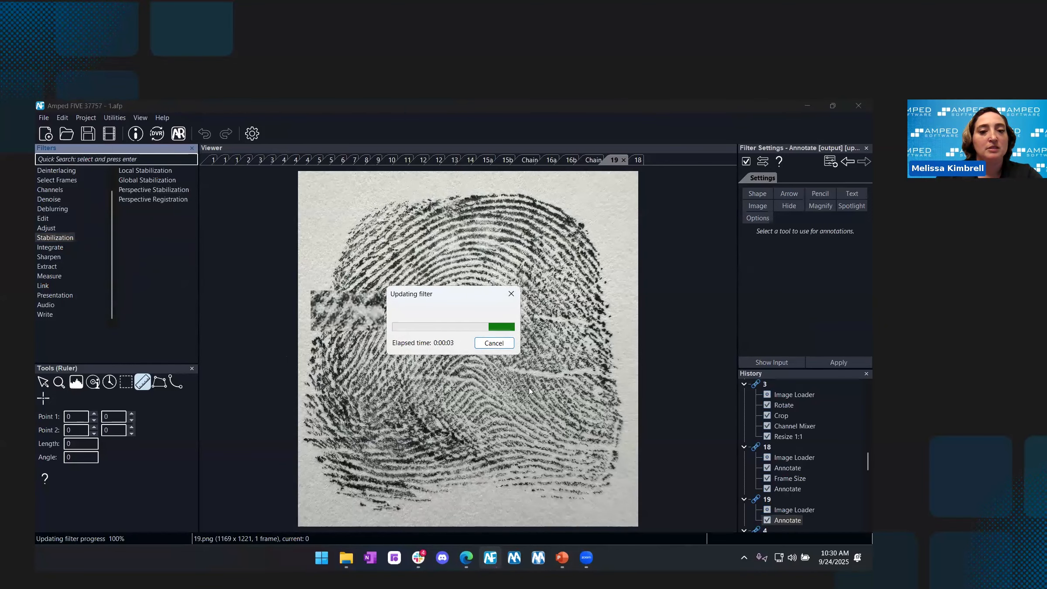
# Examine the generated report's input file details, MD5 hash codes, page footers and bookmarked chain images
pyautogui.scroll(-4, 560, 332)
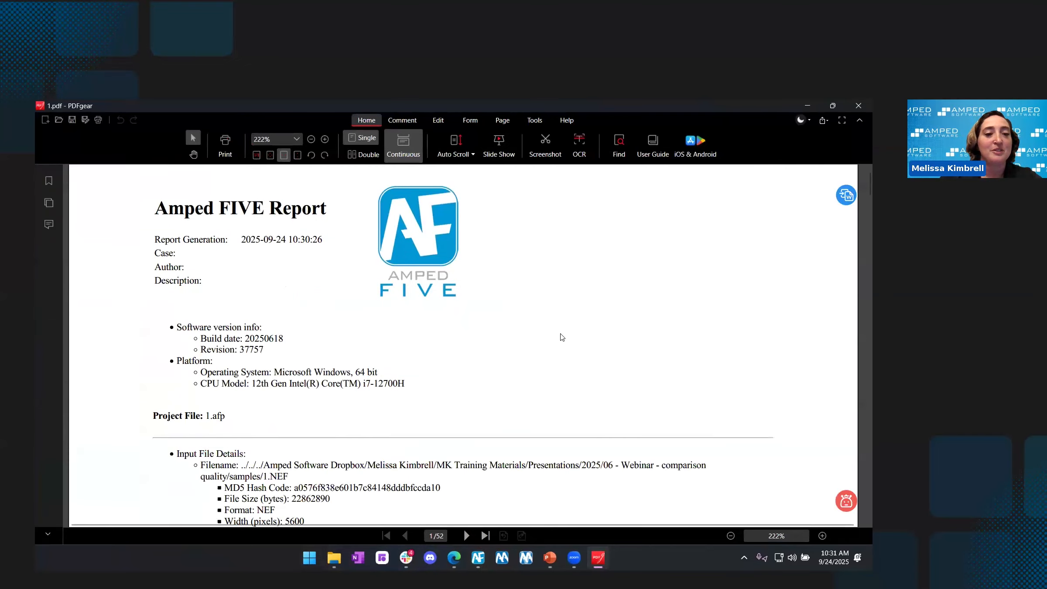
pyautogui.scroll(-2, 419, 319)
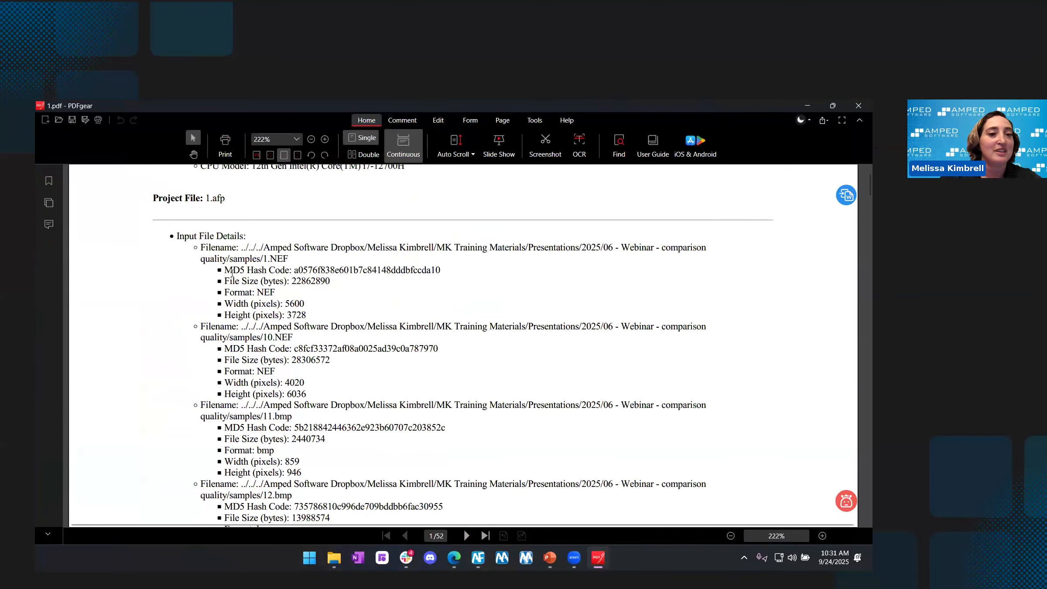
pyautogui.moveTo(294, 270); pyautogui.dragTo(472, 281)
pyautogui.click(279, 257)
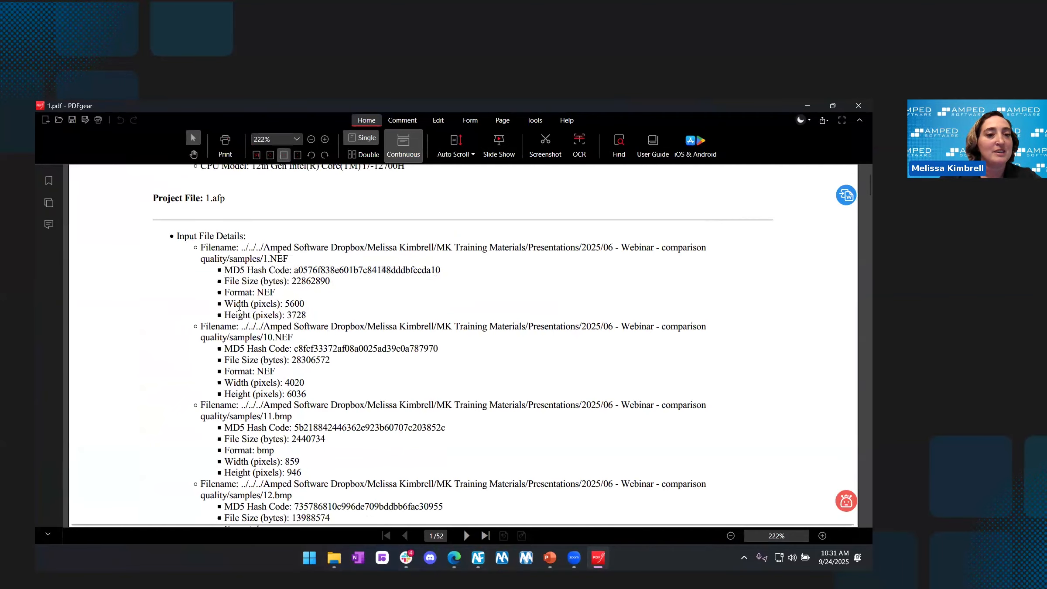
pyautogui.scroll(-10, 329, 313)
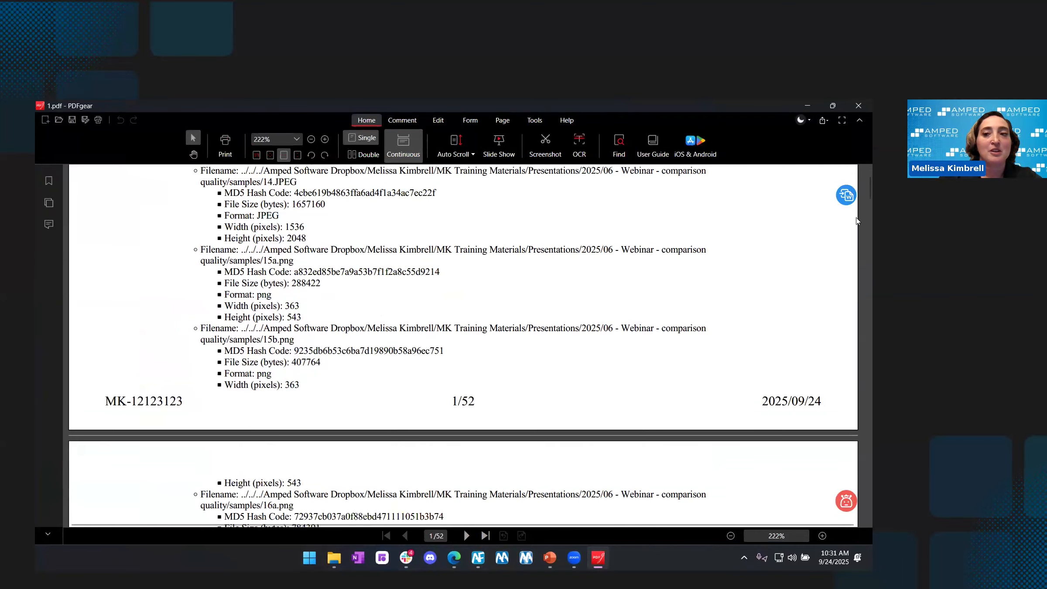
pyautogui.moveTo(859, 195); pyautogui.dragTo(859, 217)
pyautogui.scroll(-4, 353, 295)
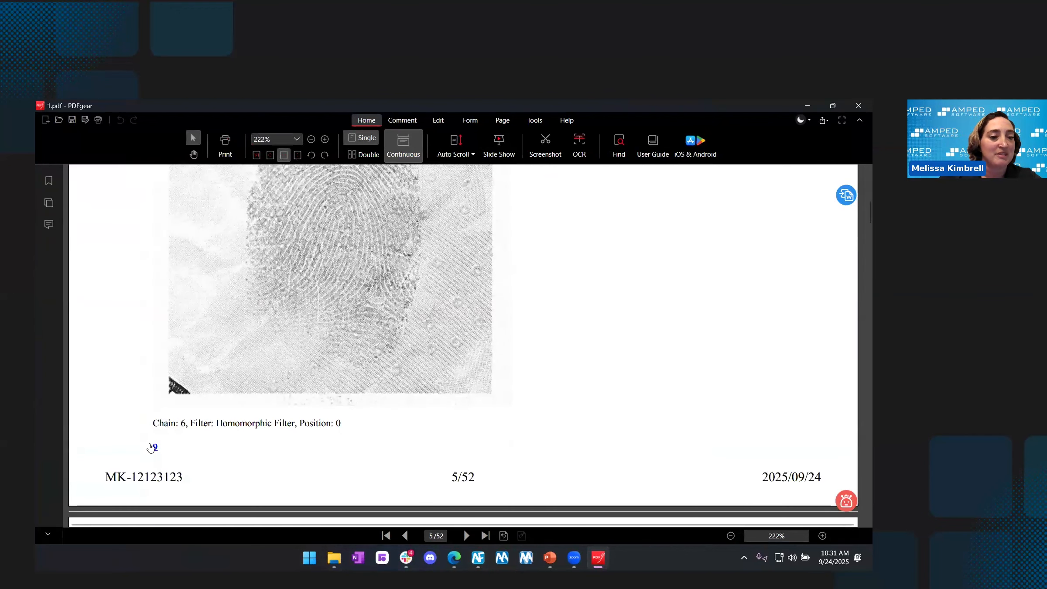
pyautogui.click(860, 244)
pyautogui.moveTo(861, 243); pyautogui.dragTo(860, 262)
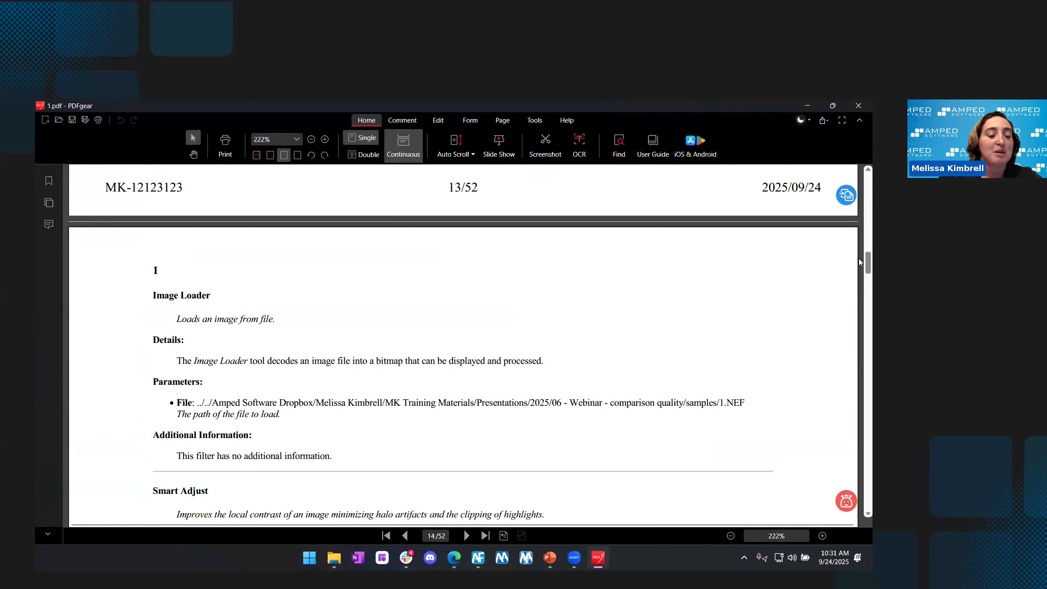
# Review the descriptions, parameters and references that the report documents for the filters applied to chain 1
pyautogui.scroll(-10, 379, 373)
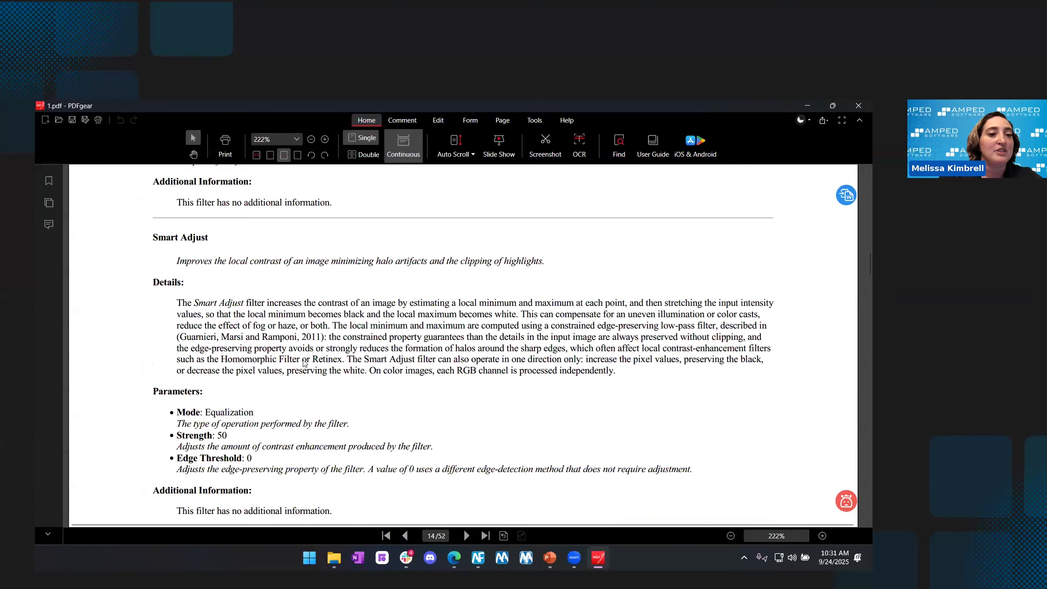
pyautogui.scroll(-1, 282, 329)
pyautogui.scroll(5, 174, 262)
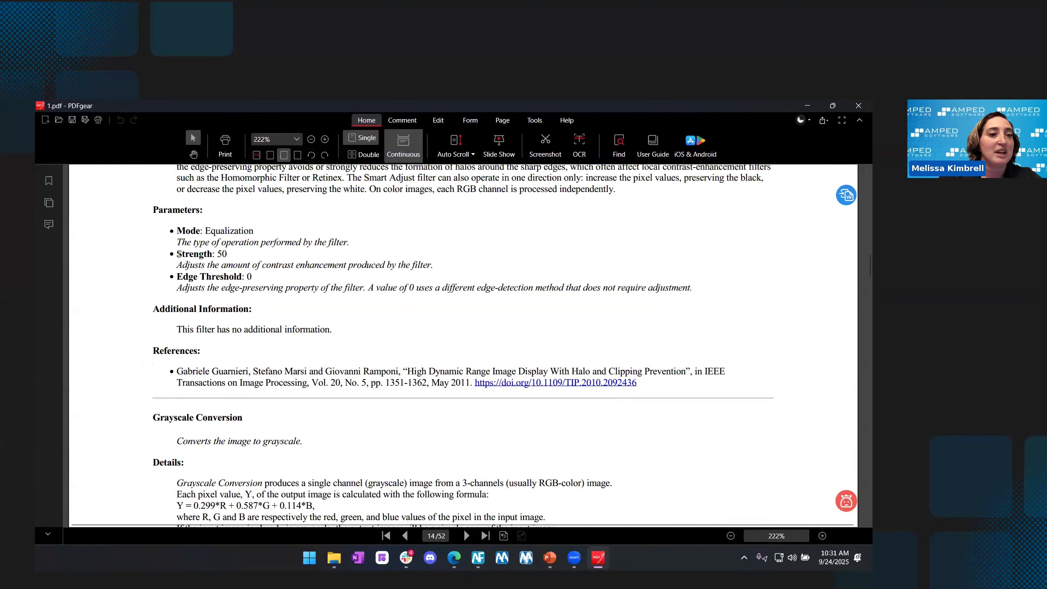
pyautogui.scroll(2, 274, 261)
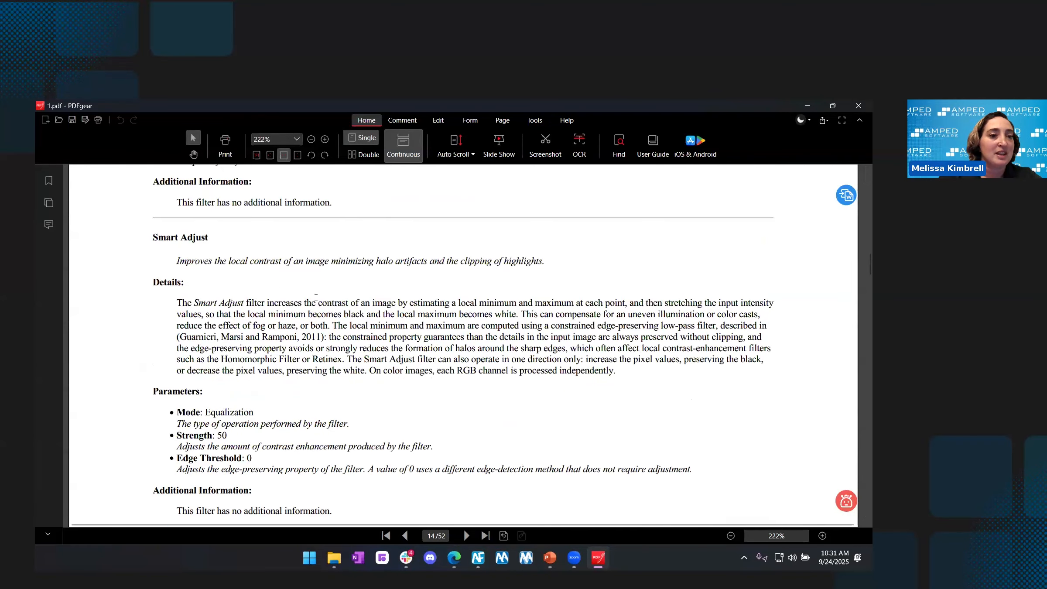
pyautogui.scroll(-2, 262, 323)
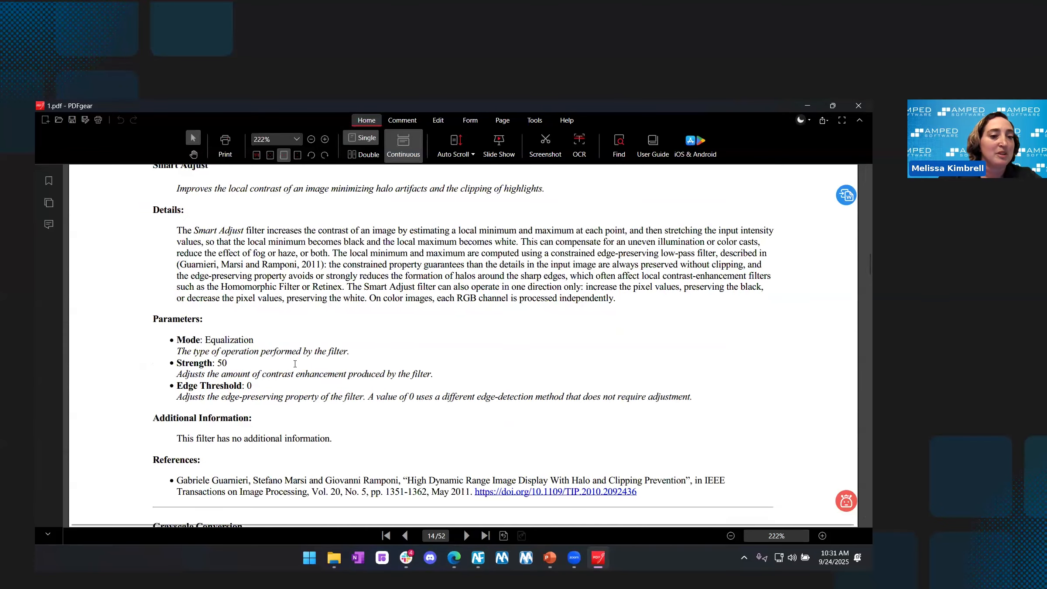
pyautogui.scroll(-3, 295, 363)
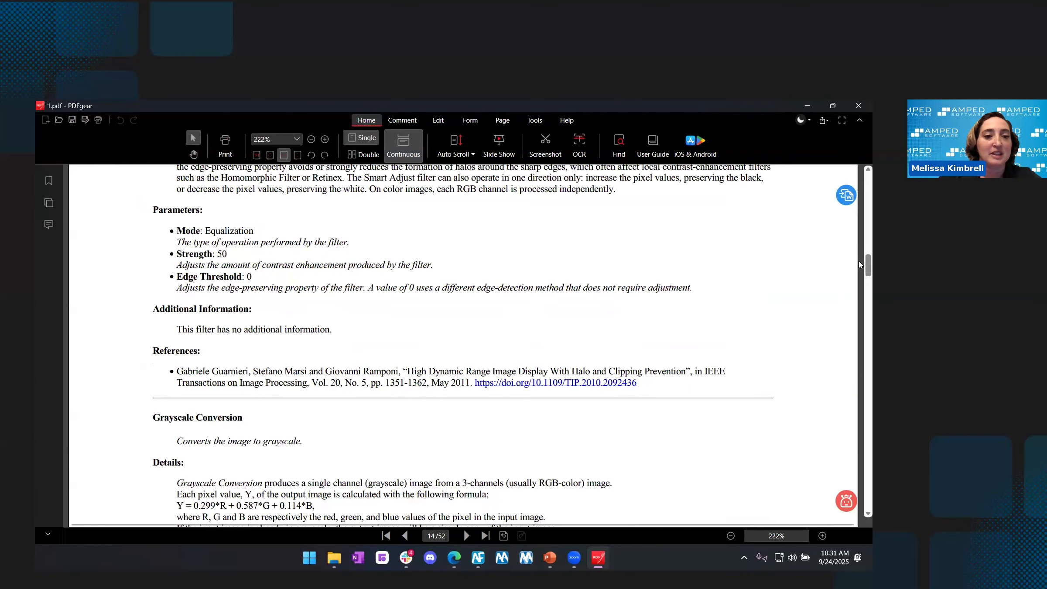
pyautogui.scroll(-20, 860, 265)
pyautogui.scroll(-15, 859, 271)
pyautogui.scroll(-15, 860, 277)
pyautogui.scroll(-10, 861, 282)
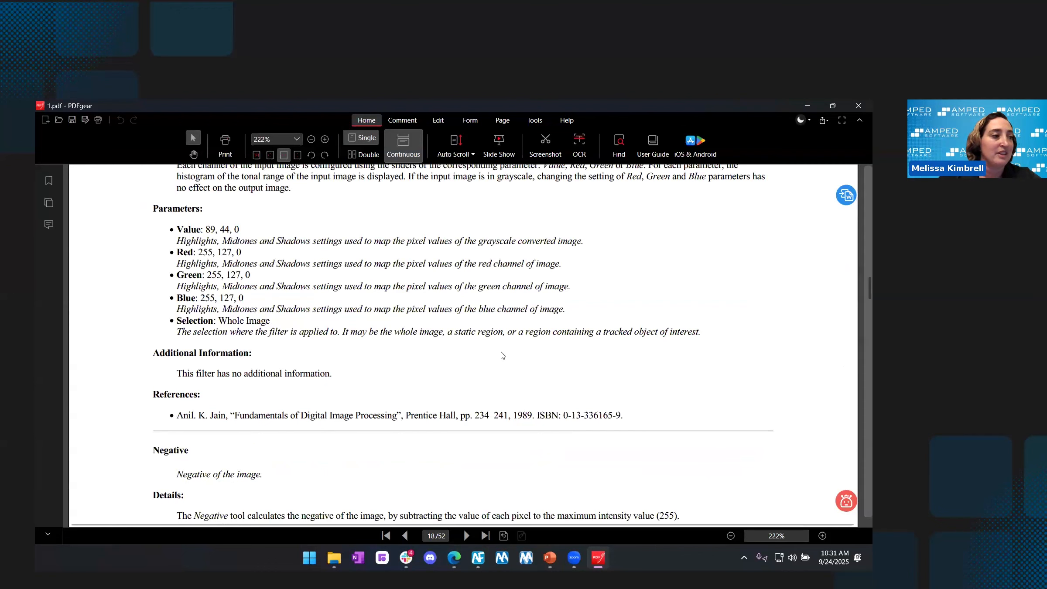